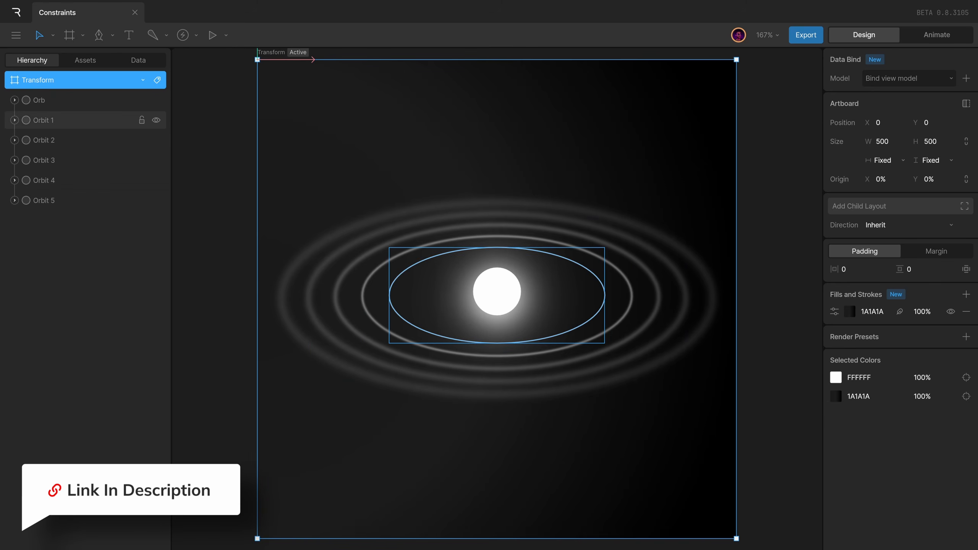
scroll(553, 285, down, 5)
scroll(707, 336, right, 5)
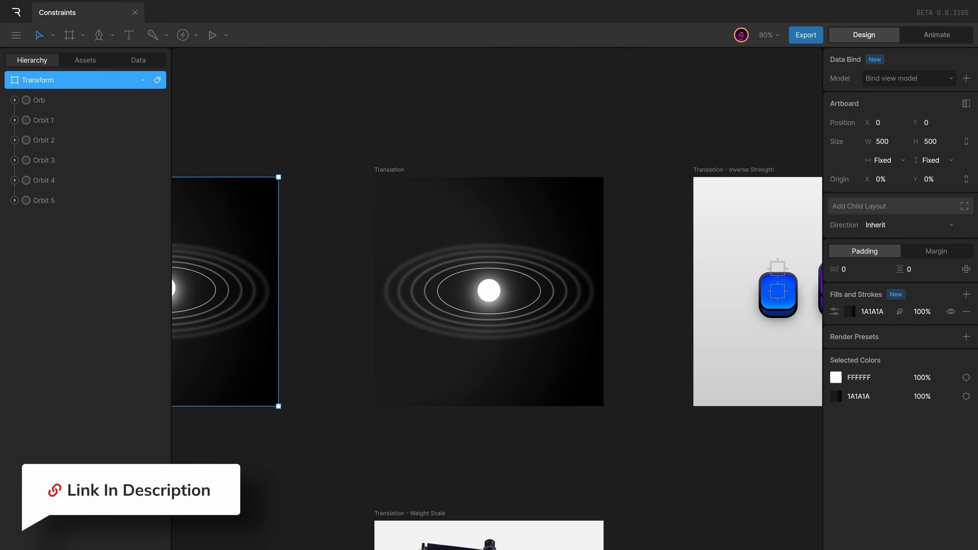
scroll(648, 393, down, 15)
scroll(649, 393, right, 2)
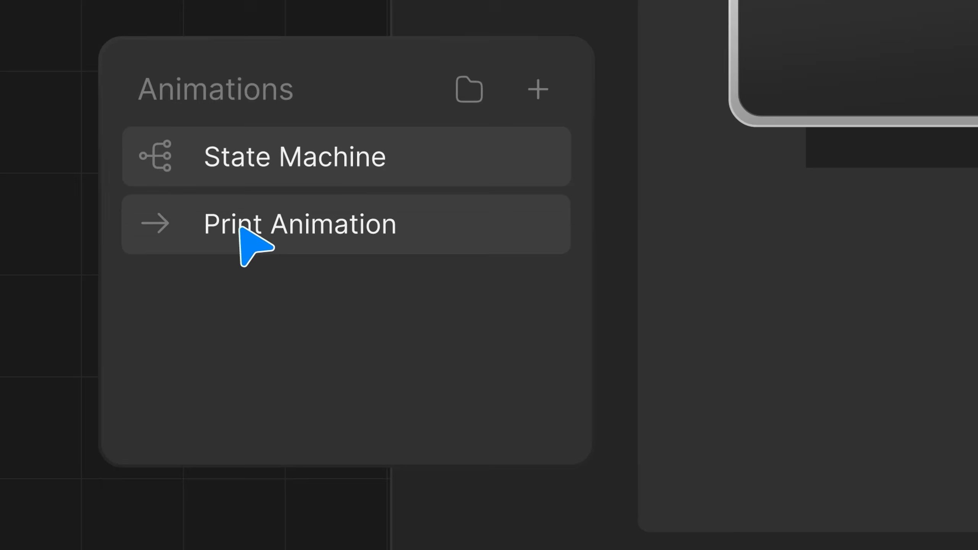
drag(255, 240, 593, 400)
drag(402, 387, 570, 397)
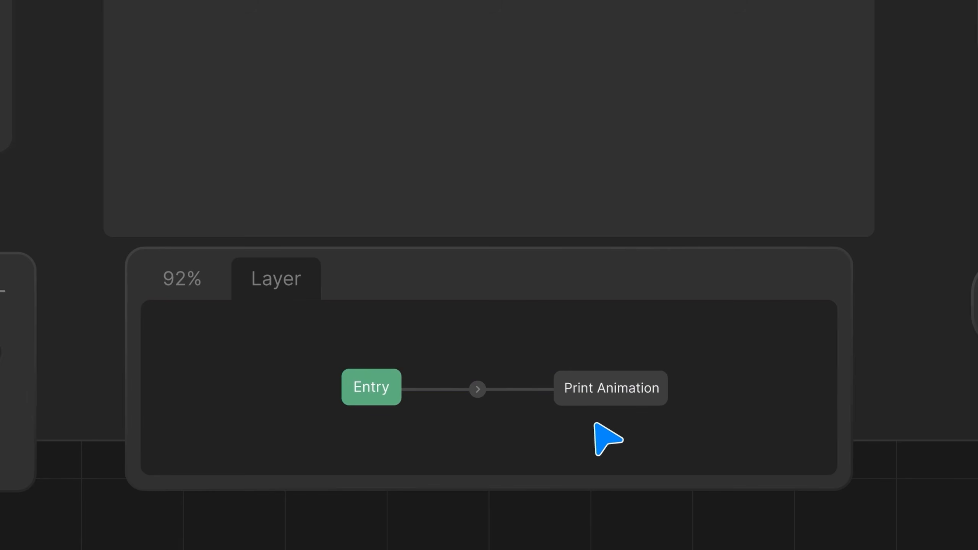
click(222, 458)
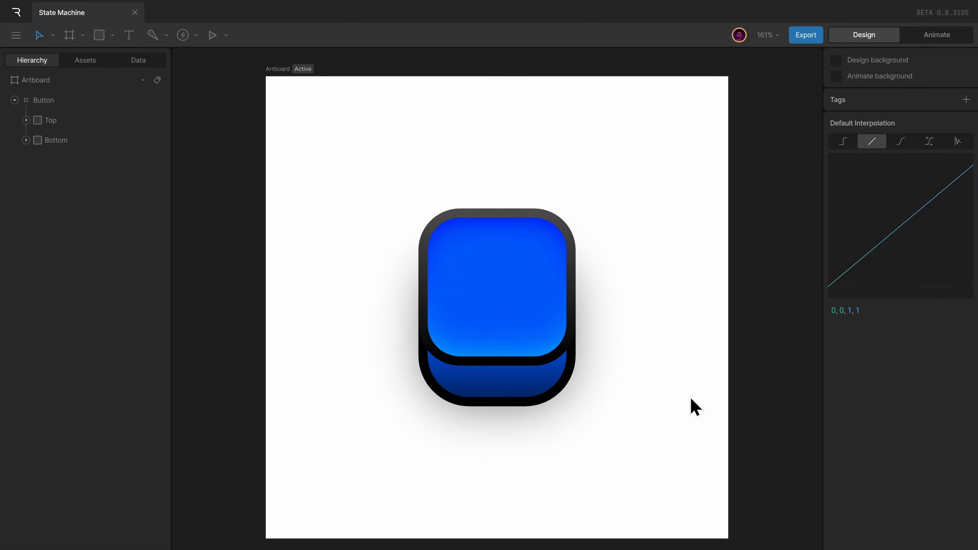
Step: Switch to Animate mode and add a state machine to the artboard's animations
key(Tab)
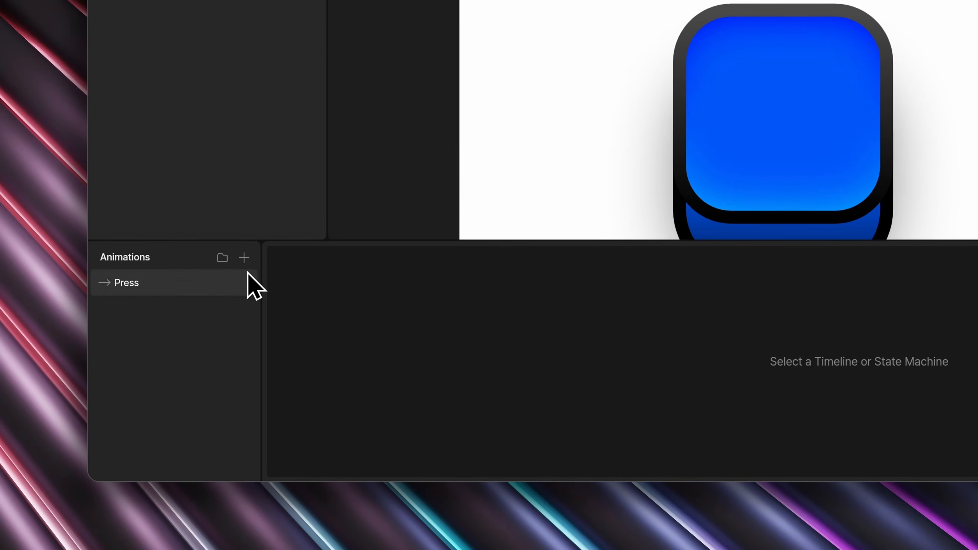
click(243, 257)
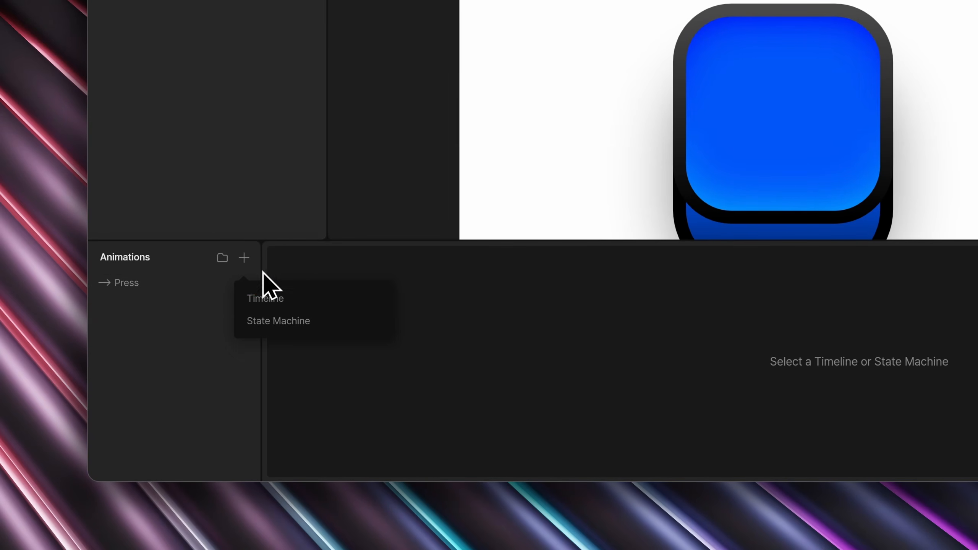
click(284, 321)
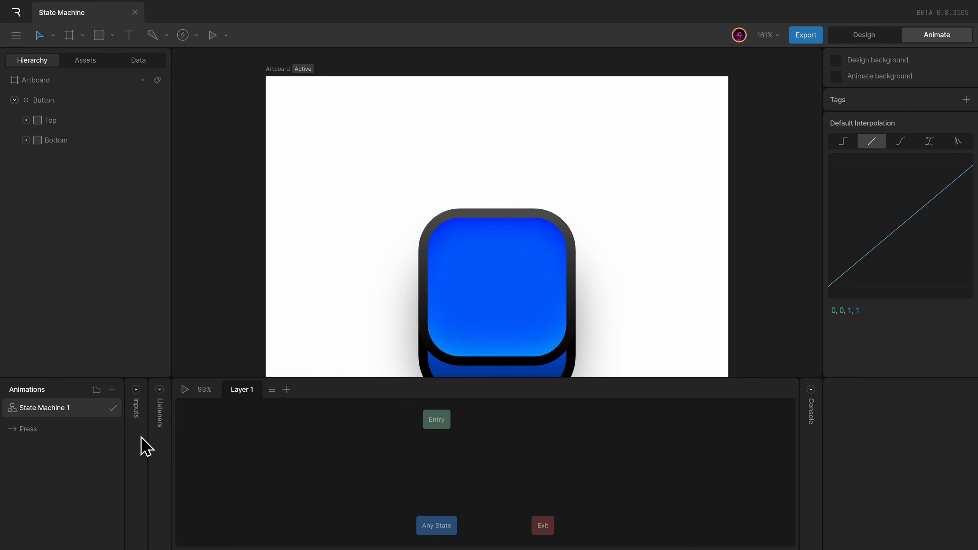
Step: Scrub through the Press timeline to preview the button motion, and return to State Machine 1
click(62, 428)
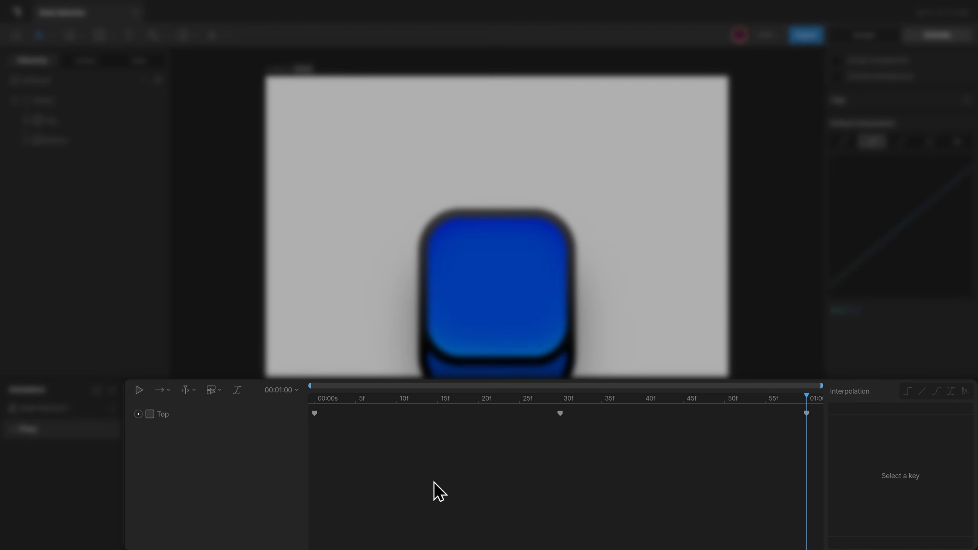
click(66, 430)
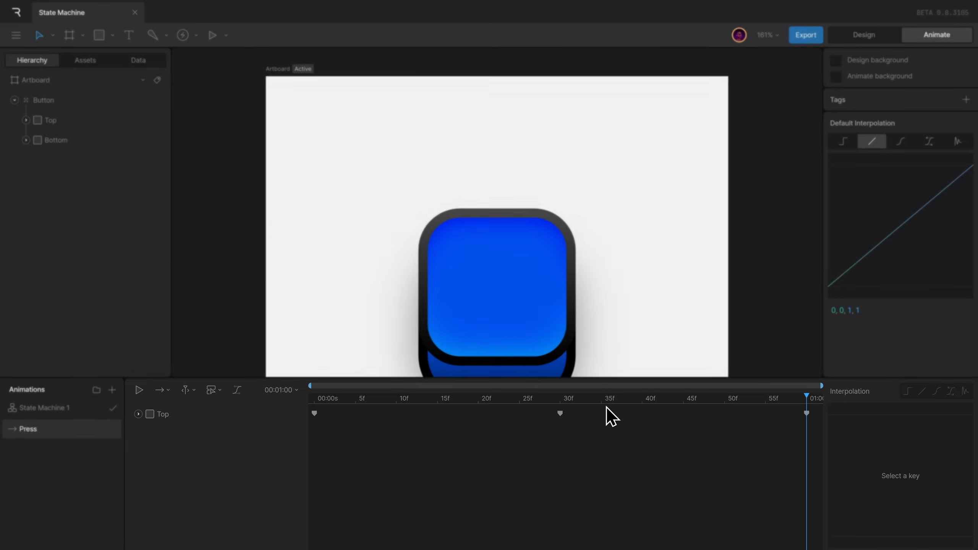
drag(481, 399, 502, 410)
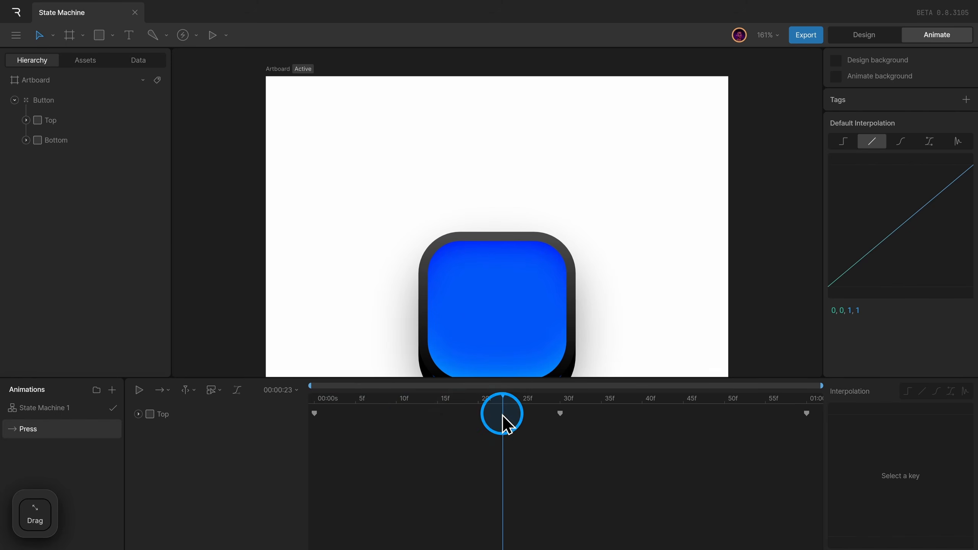
click(77, 409)
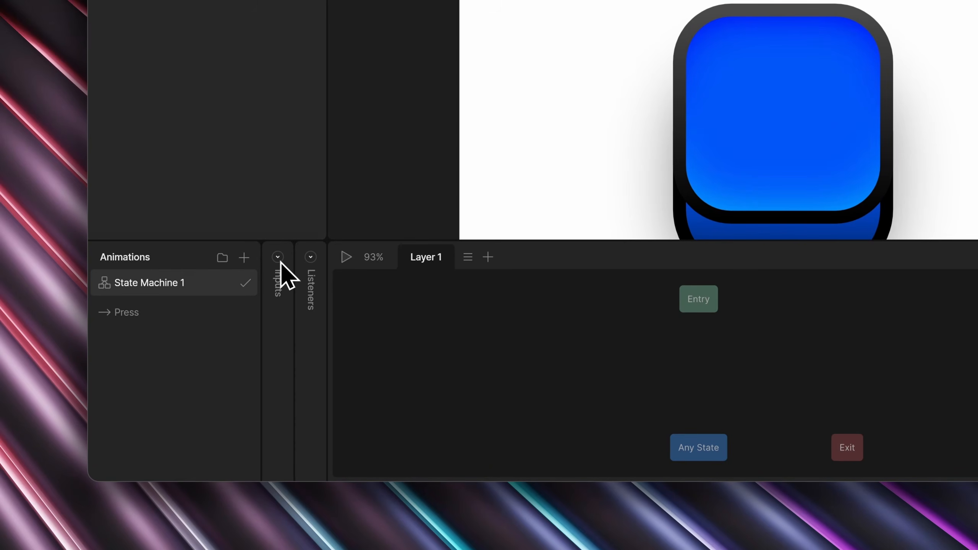
Step: Look at the state machine's available input types and its listeners list, leaving both collapsed
click(281, 262)
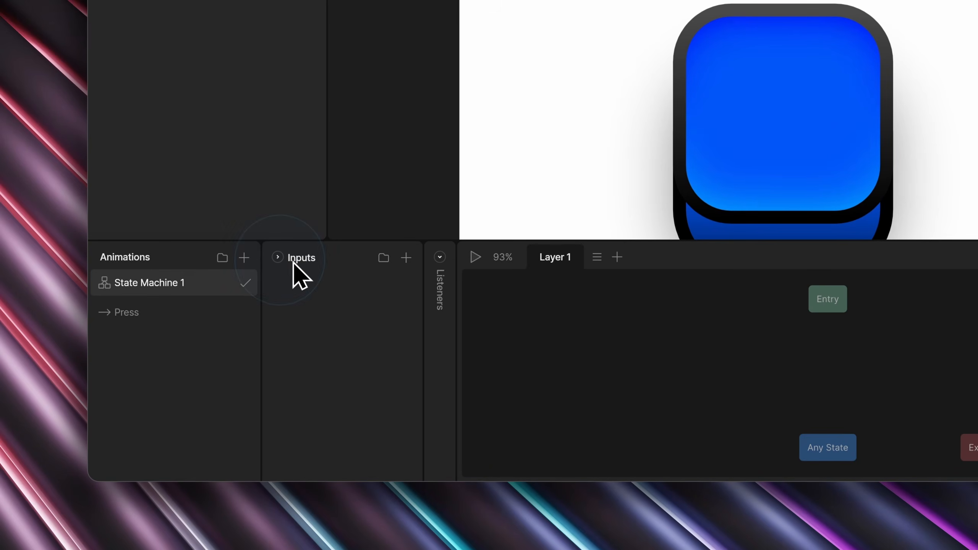
click(408, 259)
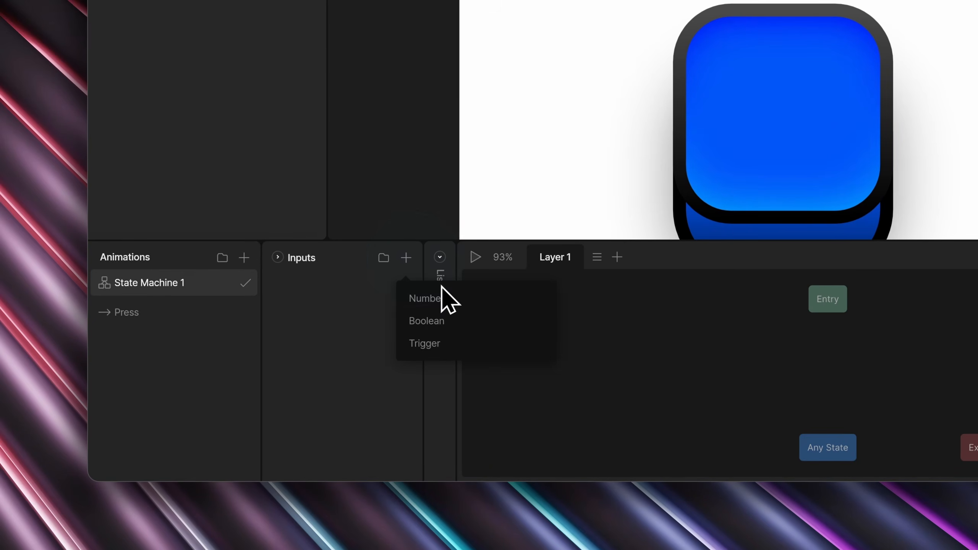
click(341, 348)
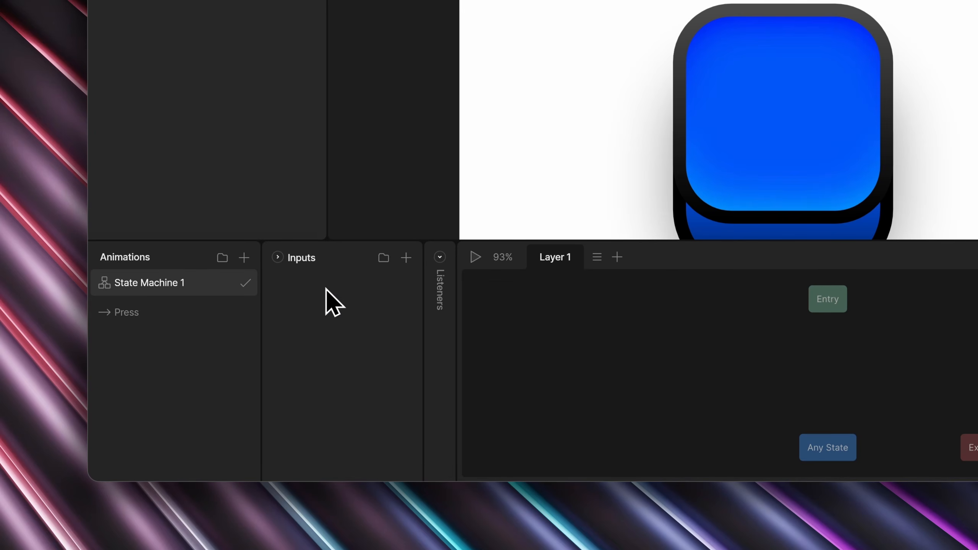
click(278, 257)
click(311, 259)
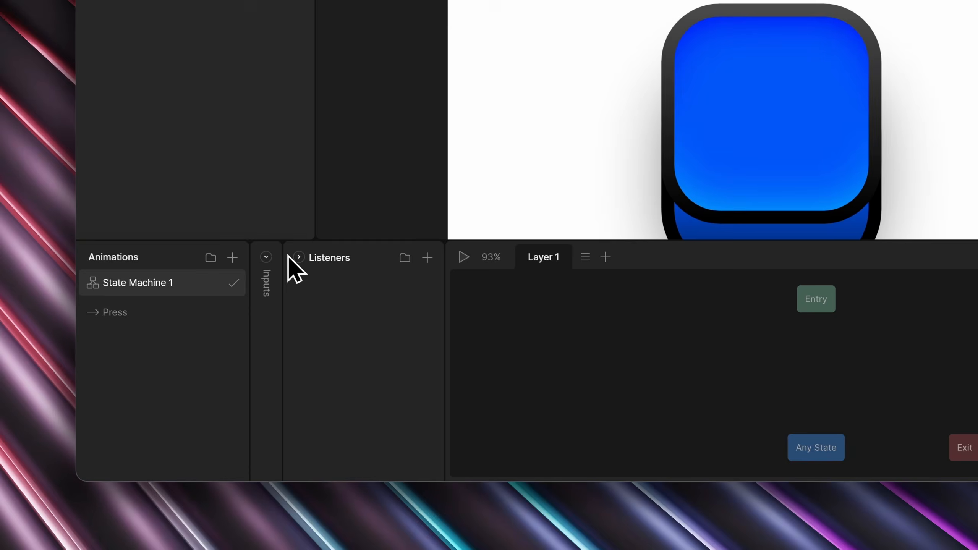
click(310, 257)
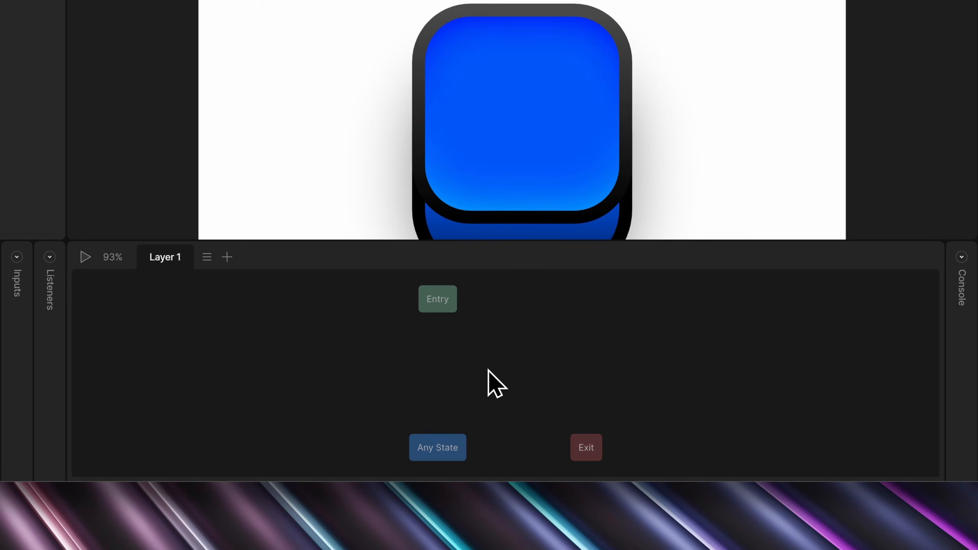
Step: Play and pause the state machine, and set the graph zoom to 97%
click(92, 263)
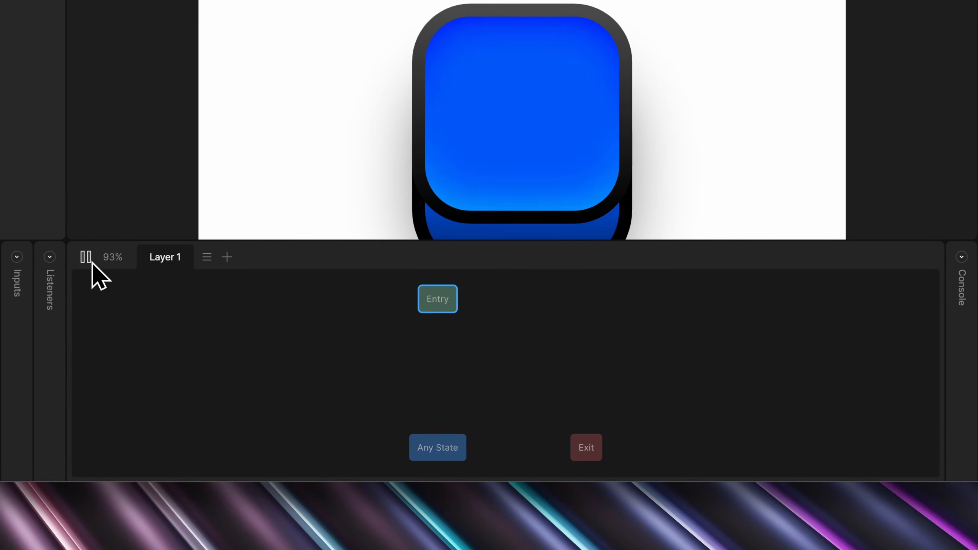
click(92, 263)
mouse_move(117, 260)
mouse_down()
mouse_move(122, 250)
mouse_move(119, 274)
mouse_move(126, 243)
mouse_up()
Step: Rename the state machine's layer as Layer
double_click(169, 259)
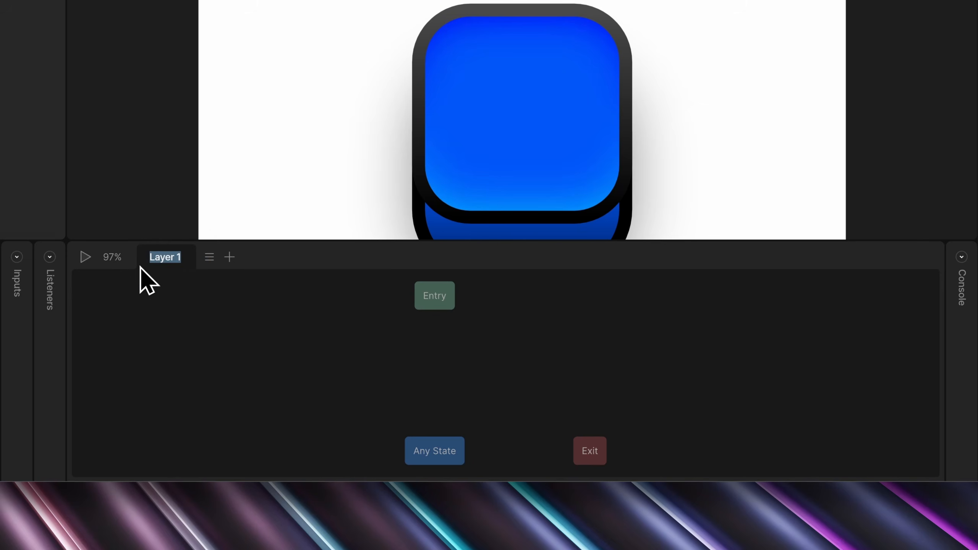
key(Right)
key(BackSpace)
key(BackSpace)
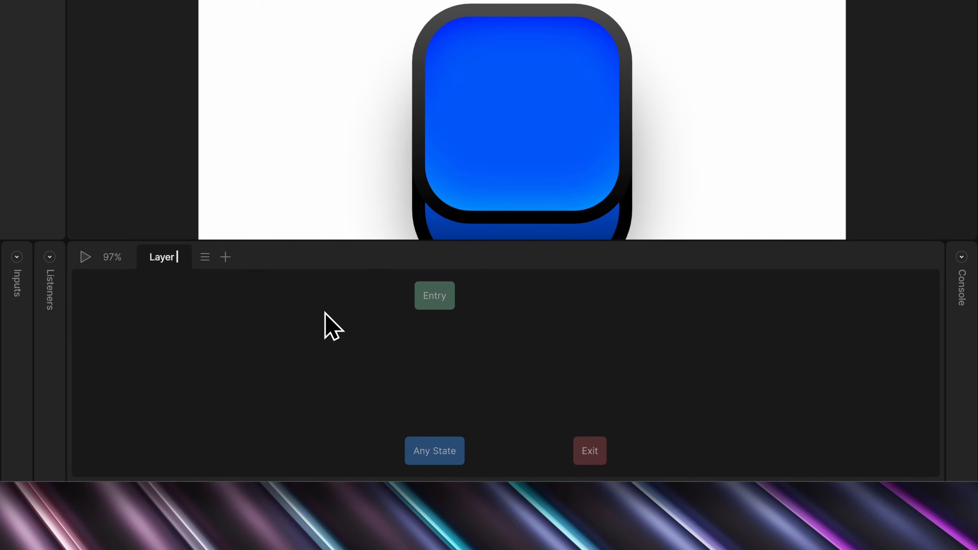
key(Return)
Step: Arrange the Entry, Any State and Exit states in a horizontal row in the graph
drag(428, 300, 305, 380)
drag(437, 443, 432, 368)
drag(594, 459, 520, 376)
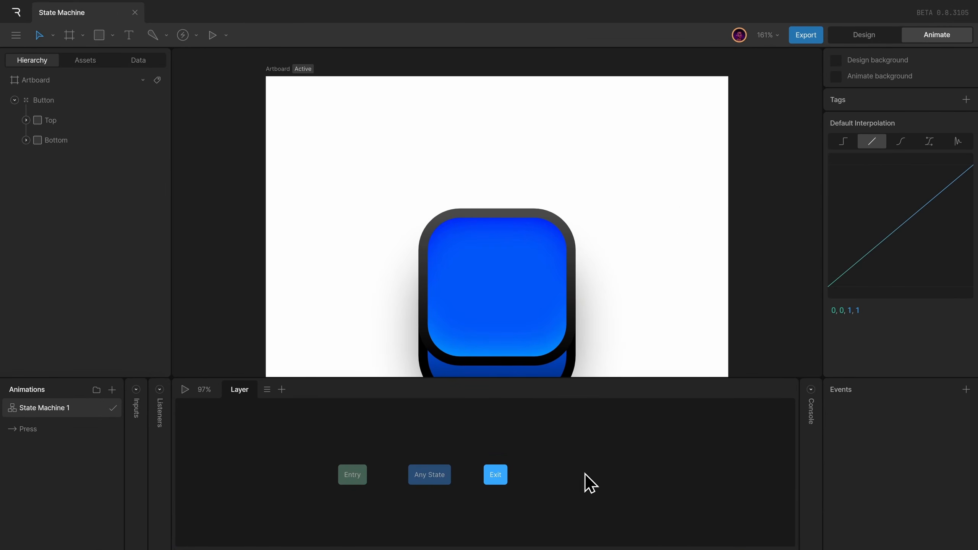
Step: Try panning and zooming the graph, and select the Entry, Any State and Exit states together
right_click(569, 432)
drag(568, 432, 606, 427)
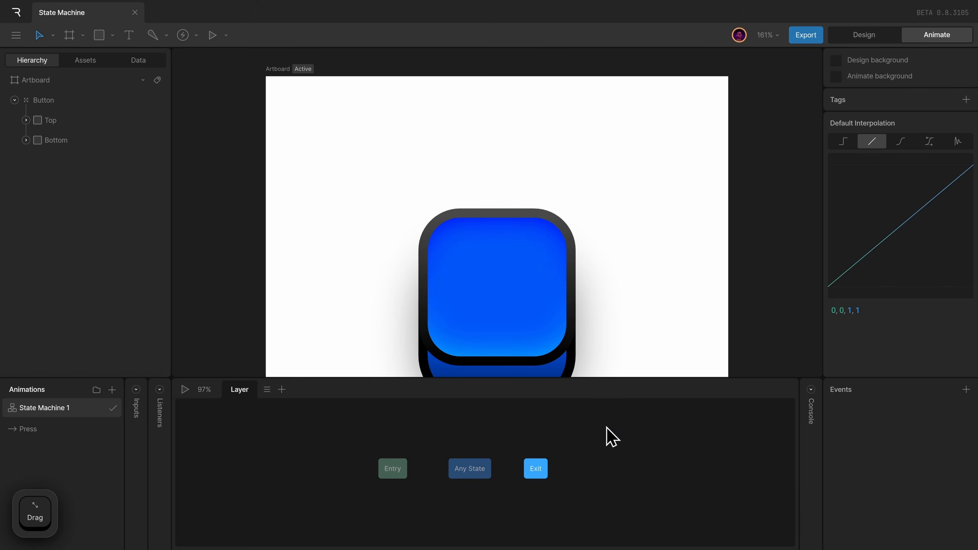
scroll(597, 453, up, 3)
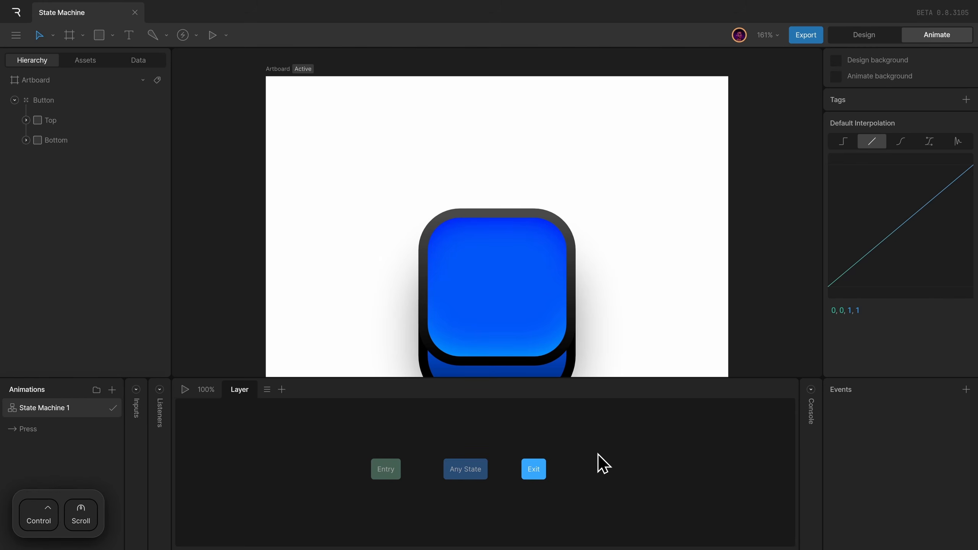
scroll(602, 462, down, 3)
scroll(602, 462, up, 3)
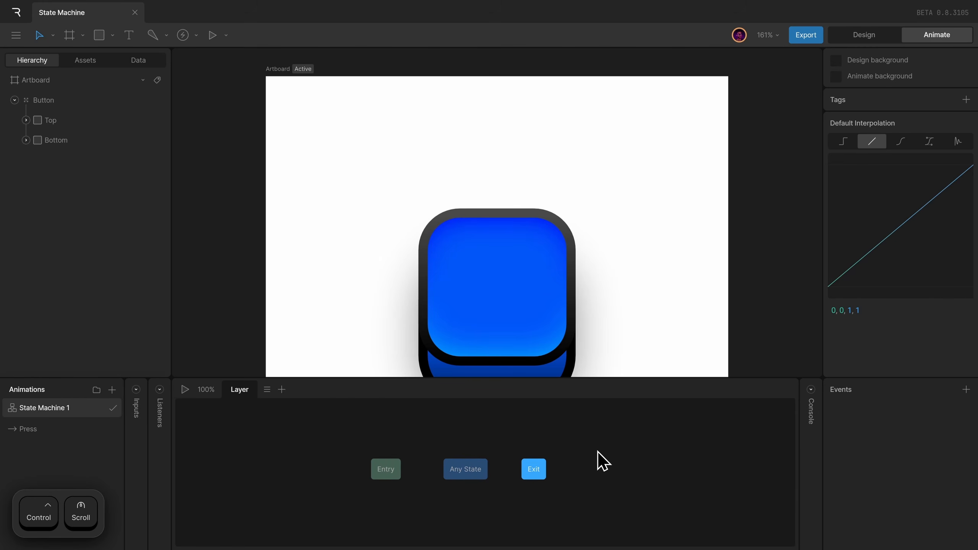
drag(342, 432, 599, 537)
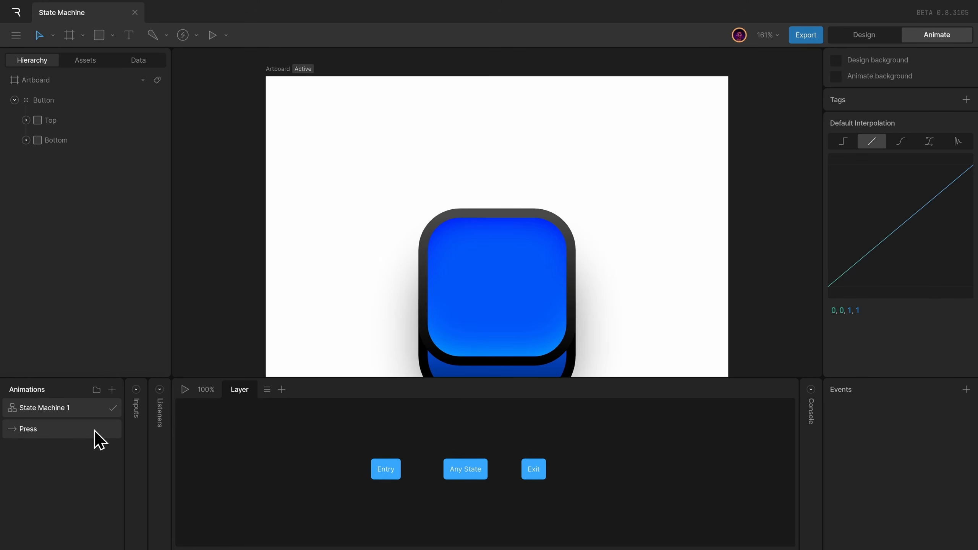
Step: Add the Press timeline to the graph as a state above Entry
click(71, 430)
drag(71, 431, 407, 433)
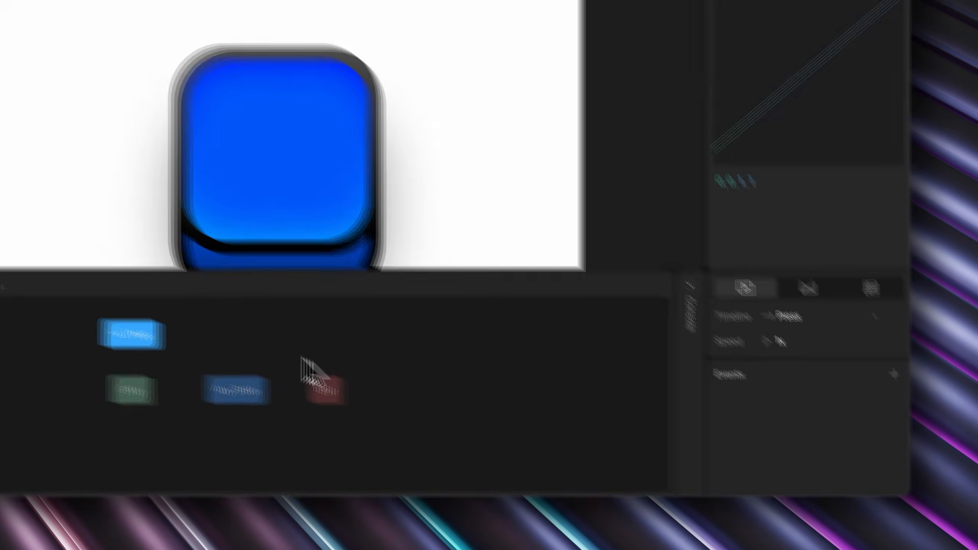
Step: Expand the console, and inspect the properties of the Entry and Press states
click(692, 288)
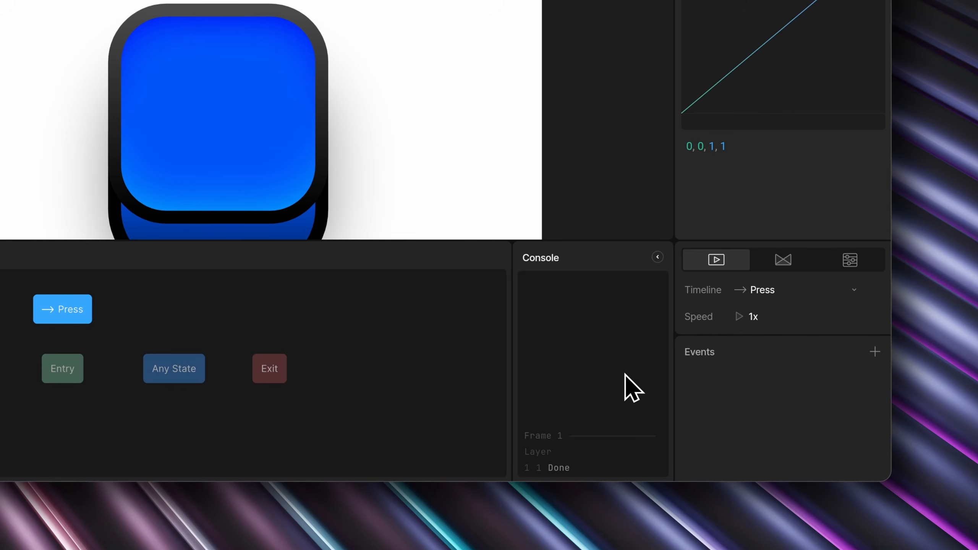
click(419, 429)
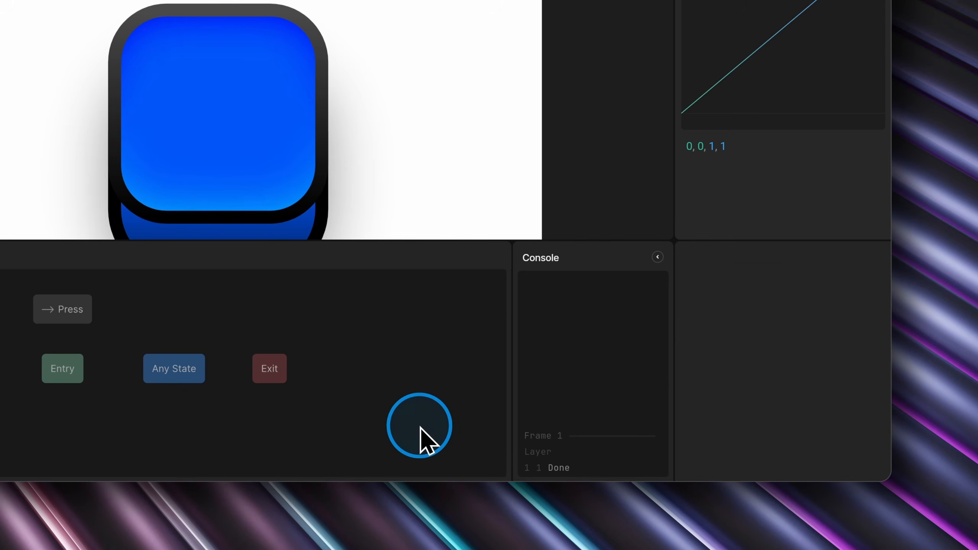
click(79, 376)
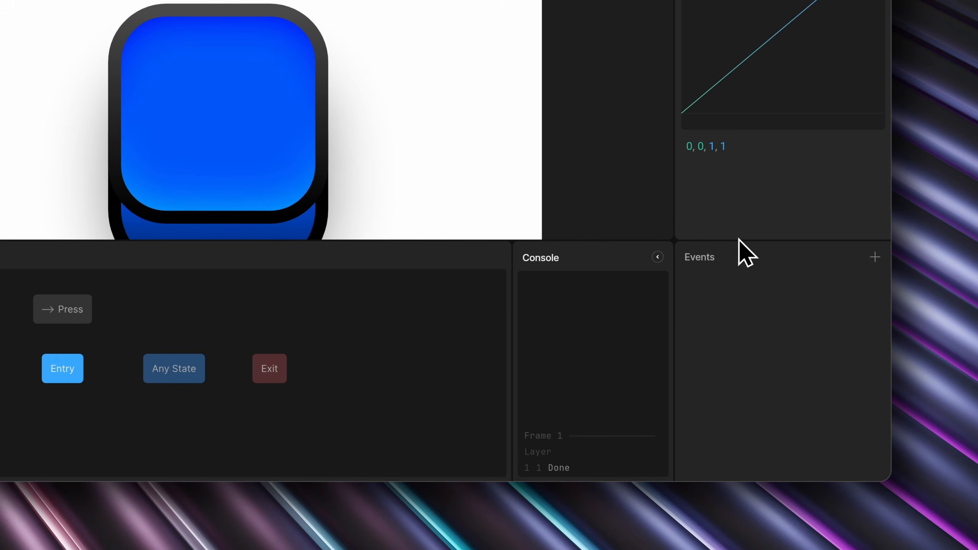
click(82, 314)
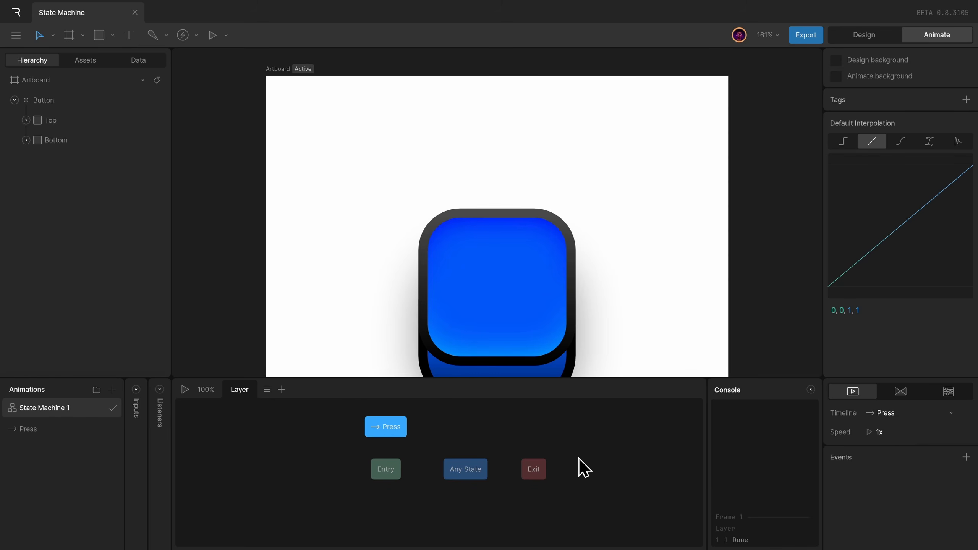
click(602, 461)
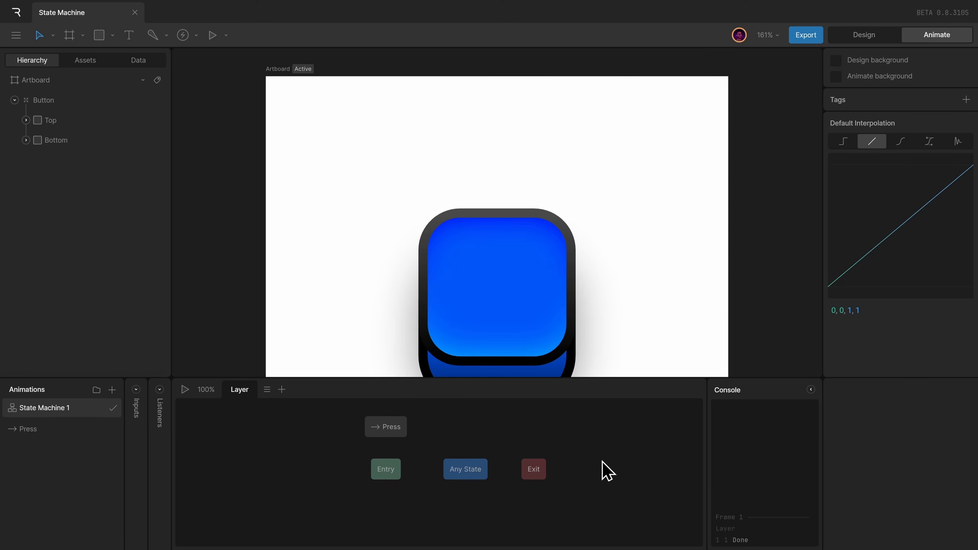
Step: Open the Press timeline and play its animation
click(78, 431)
key(space)
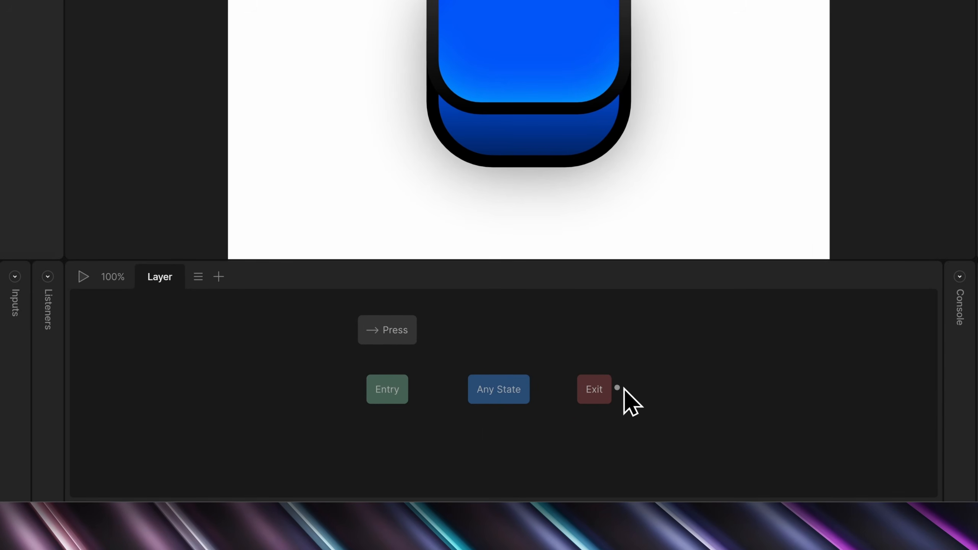
Step: Select the Entry, Any State and Exit states in turn to examine each one, and clear the selection
click(394, 402)
click(504, 393)
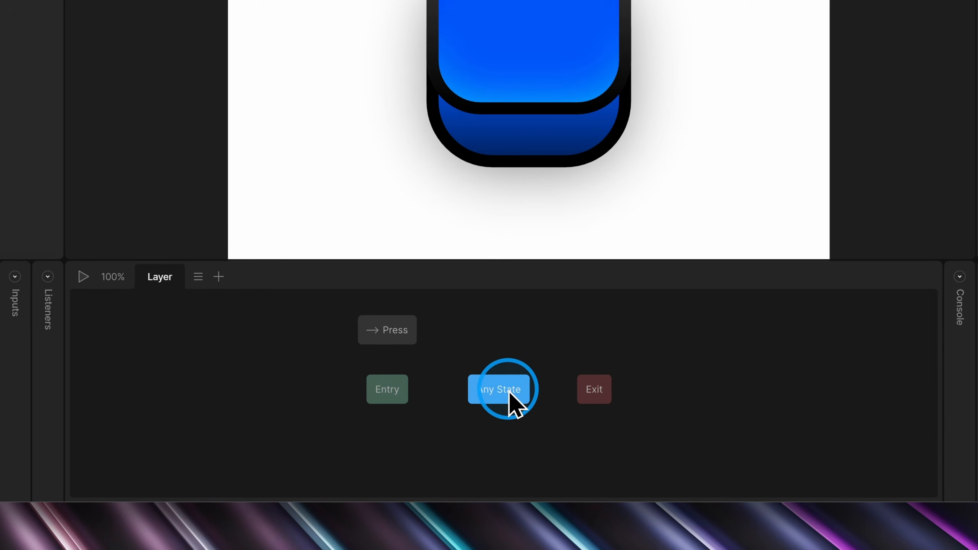
click(602, 400)
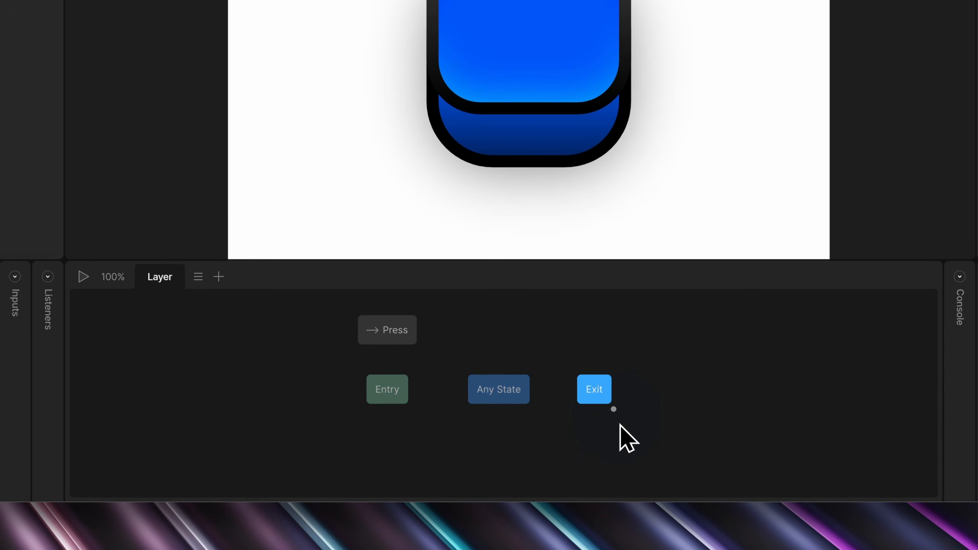
click(253, 386)
Step: Run the state machine and add a second Press timeline state to the left of Entry
click(88, 285)
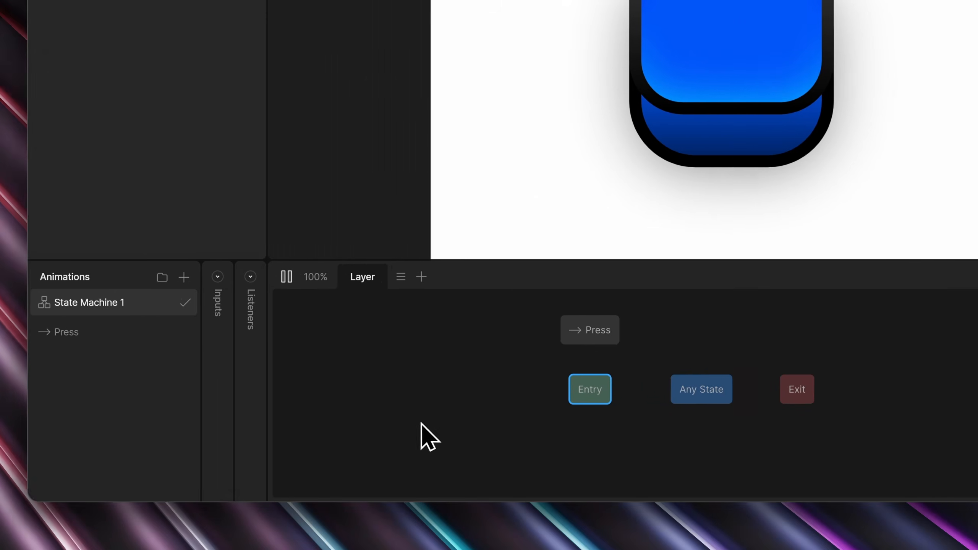
drag(159, 341, 455, 362)
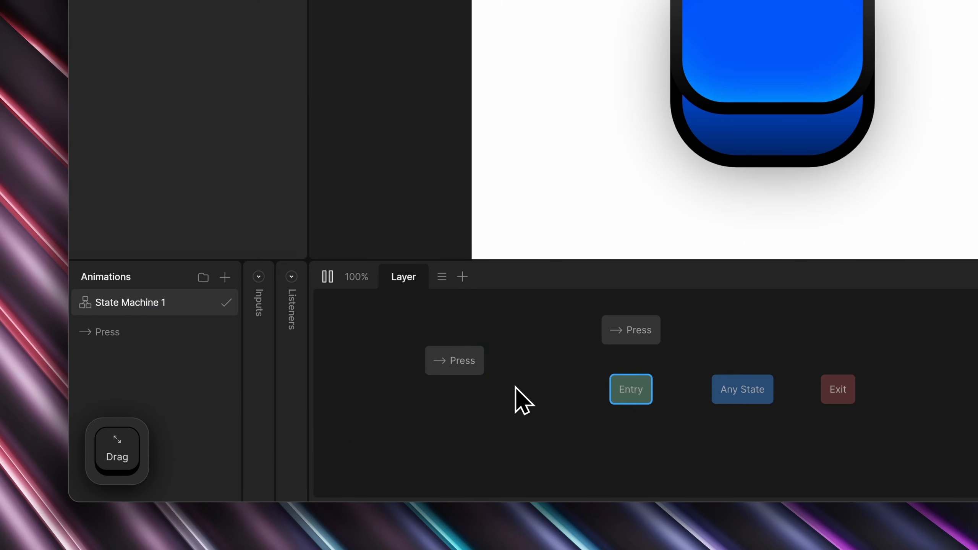
Step: Delete the extra Press state to the left of Entry and stop the state machine
click(464, 370)
key(Delete)
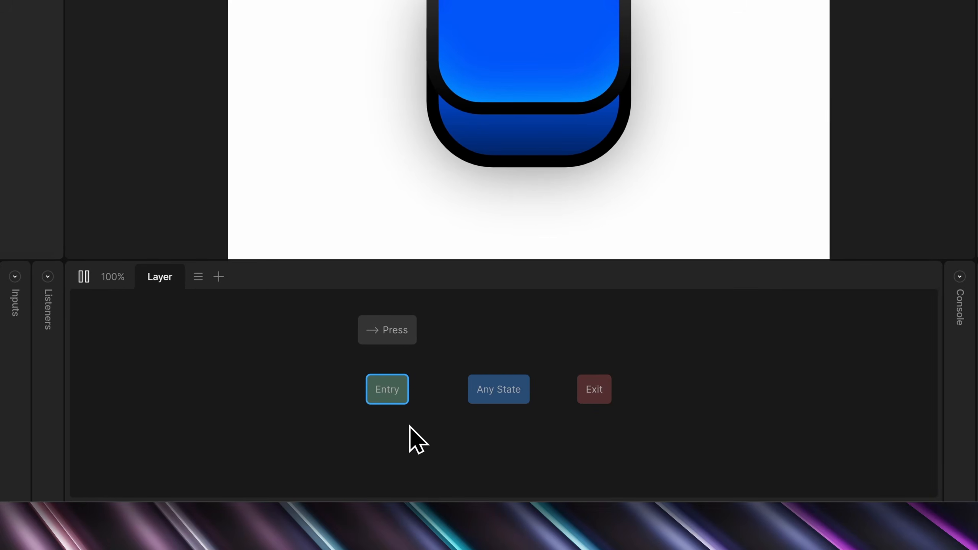
click(93, 284)
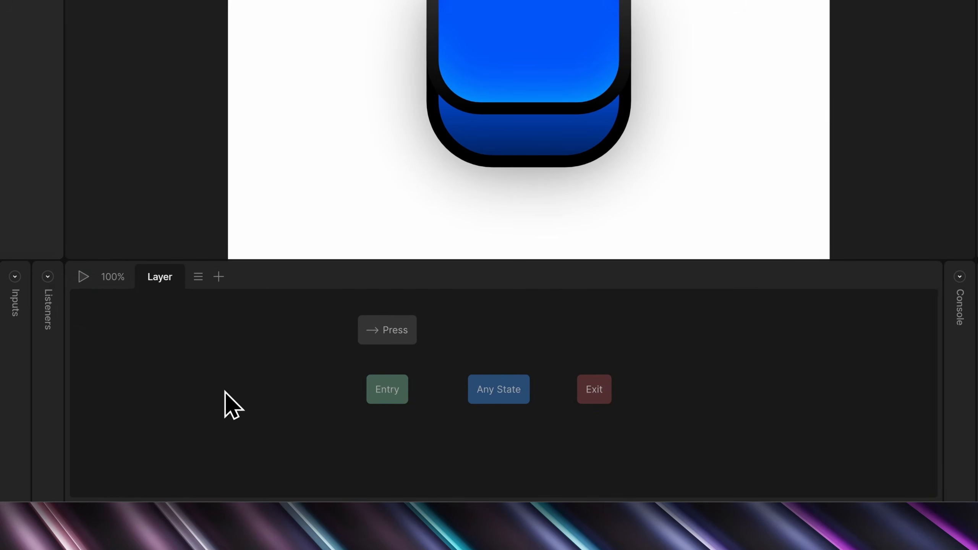
Step: Rearrange the states so Press sits to the right of Entry, Any State below Entry and Exit below Press
click(388, 338)
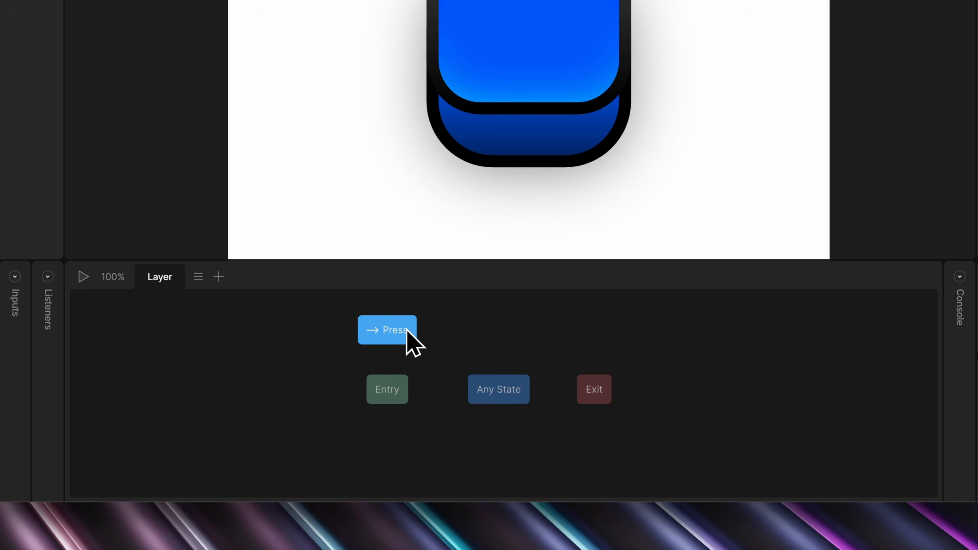
click(495, 331)
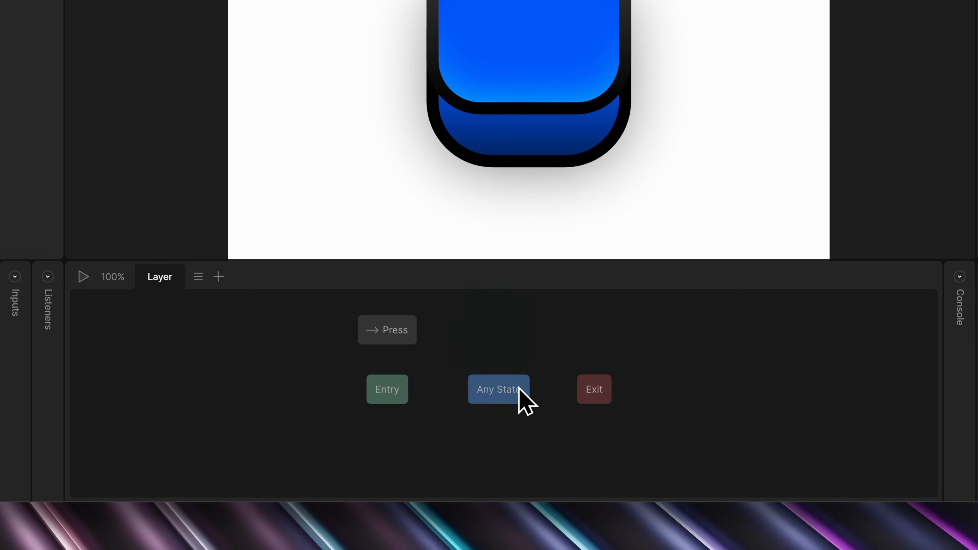
drag(492, 391, 378, 457)
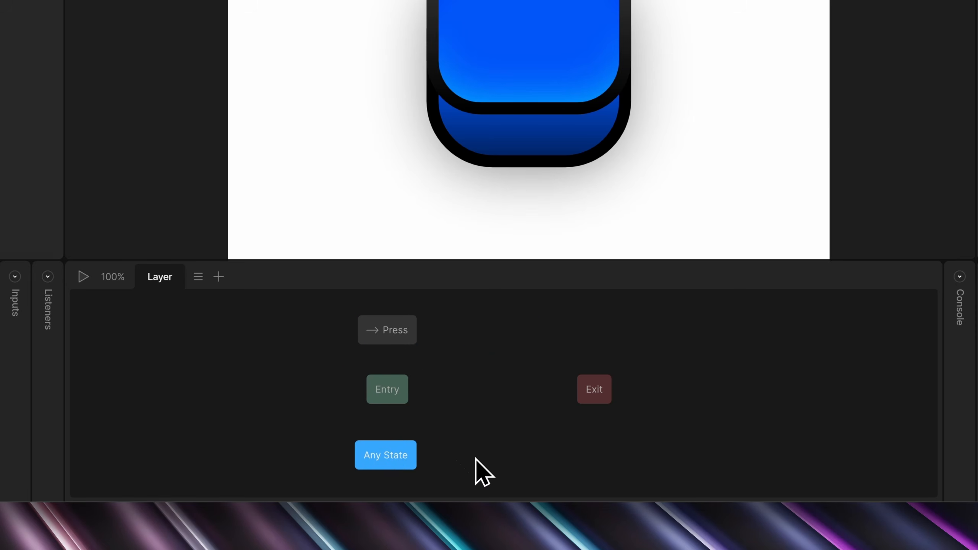
drag(594, 397, 566, 463)
drag(394, 333, 554, 364)
drag(393, 386, 384, 356)
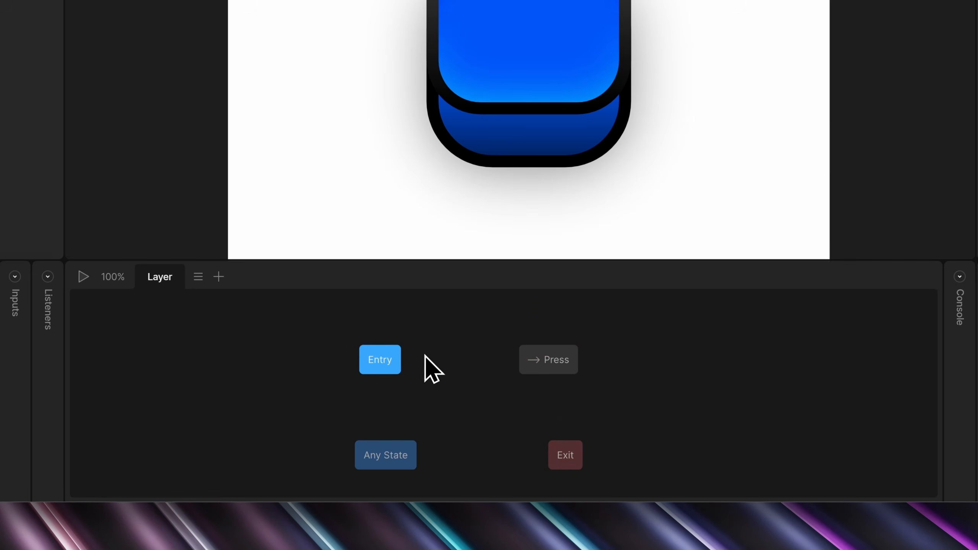
click(435, 364)
Step: Create a transition from the Entry state to the Press state
mouse_move(396, 379)
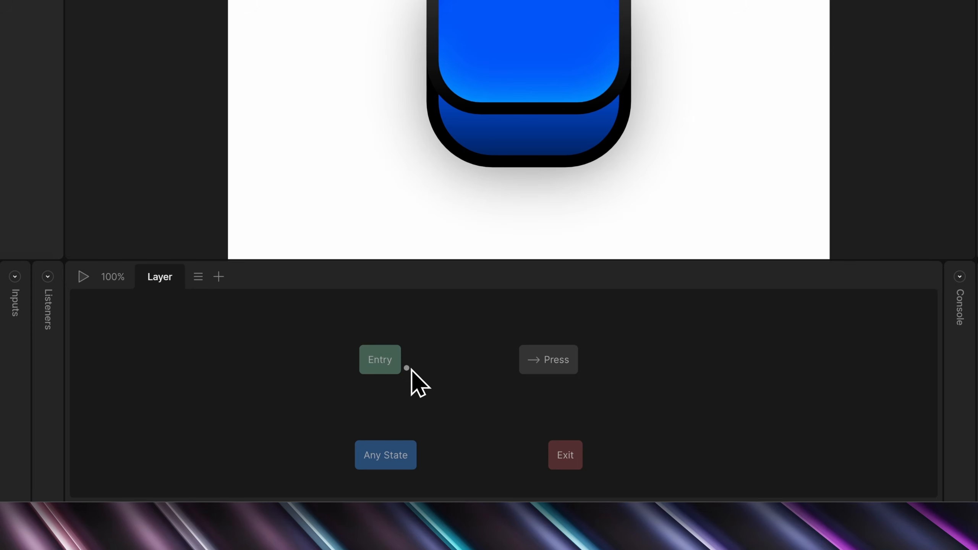
click(410, 368)
drag(411, 370, 544, 363)
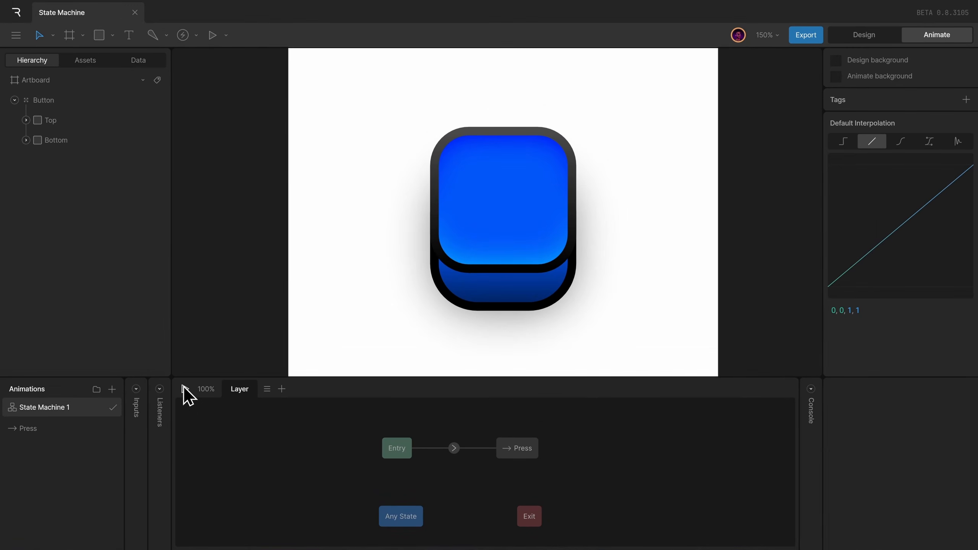
Step: Run the state machine repeatedly and play the Press timeline in between to compare their playback
click(185, 390)
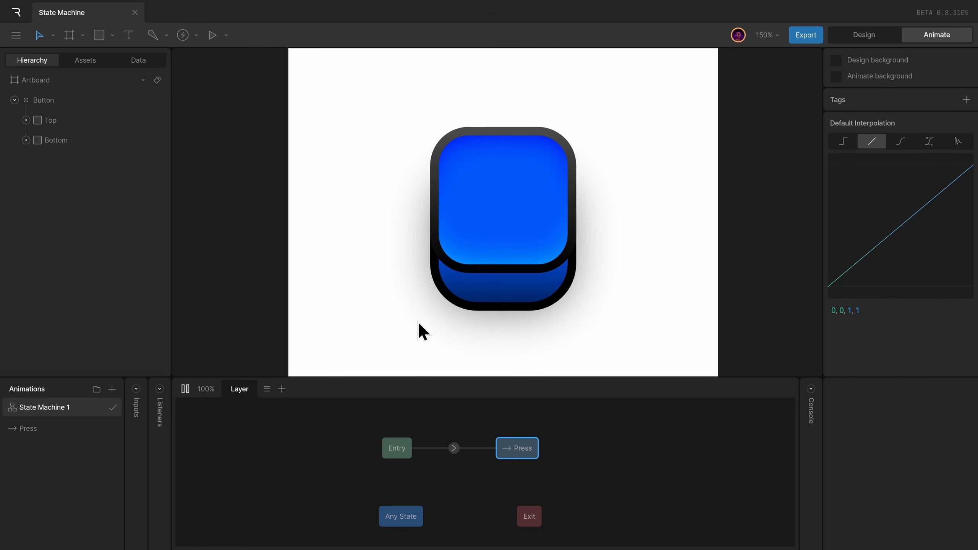
click(185, 389)
click(187, 389)
click(63, 433)
key(space)
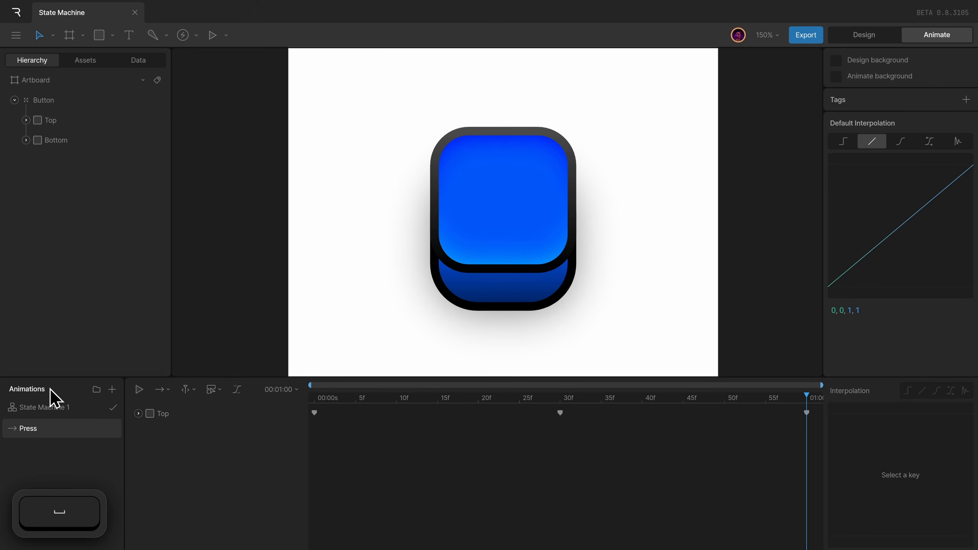
click(22, 407)
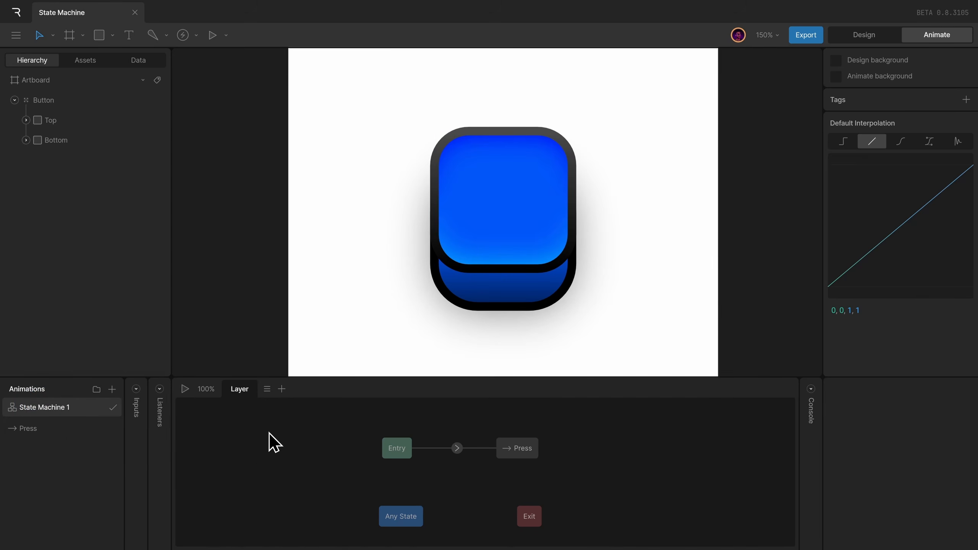
key(space)
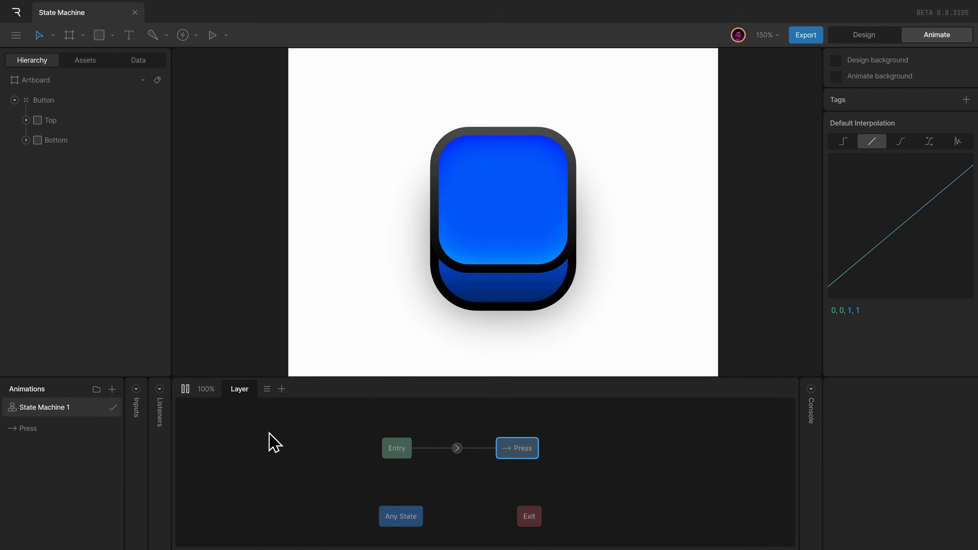
Step: Rewind and play the Press timeline from its first frame, and run State Machine 1 once more before stopping it
click(76, 431)
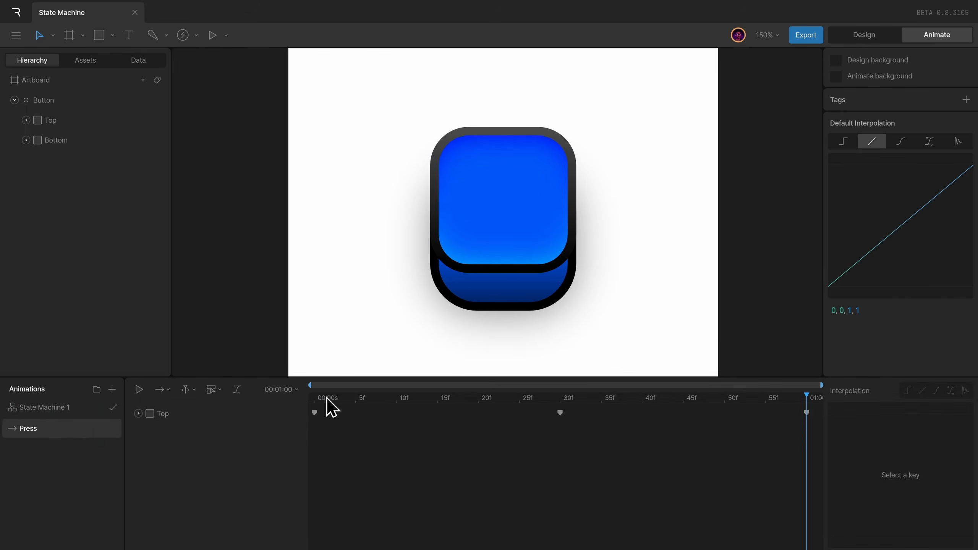
drag(327, 398, 309, 399)
click(141, 392)
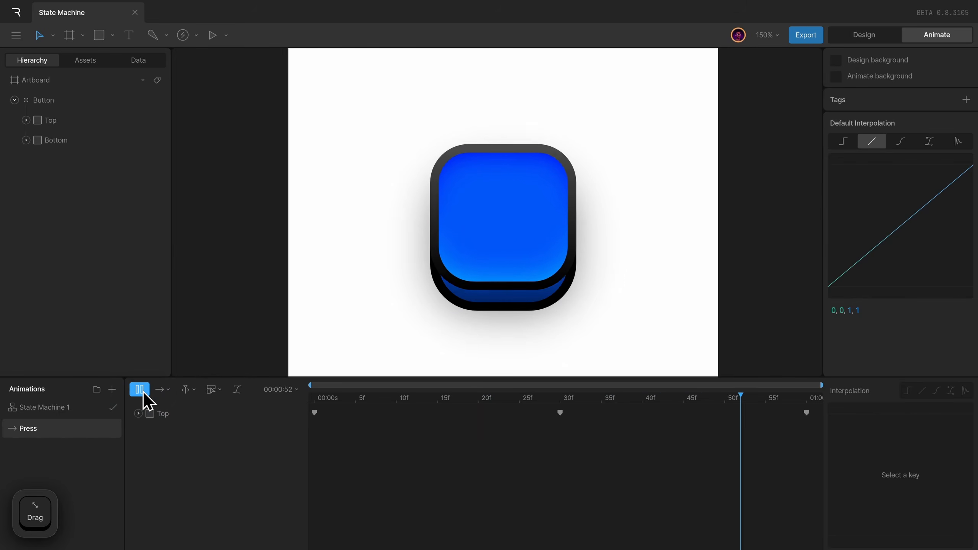
click(87, 408)
click(185, 389)
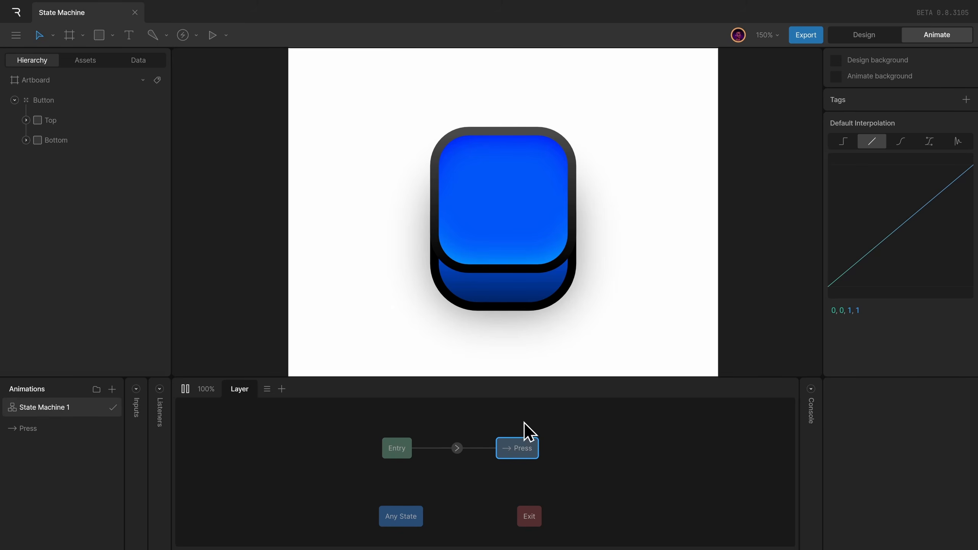
click(189, 390)
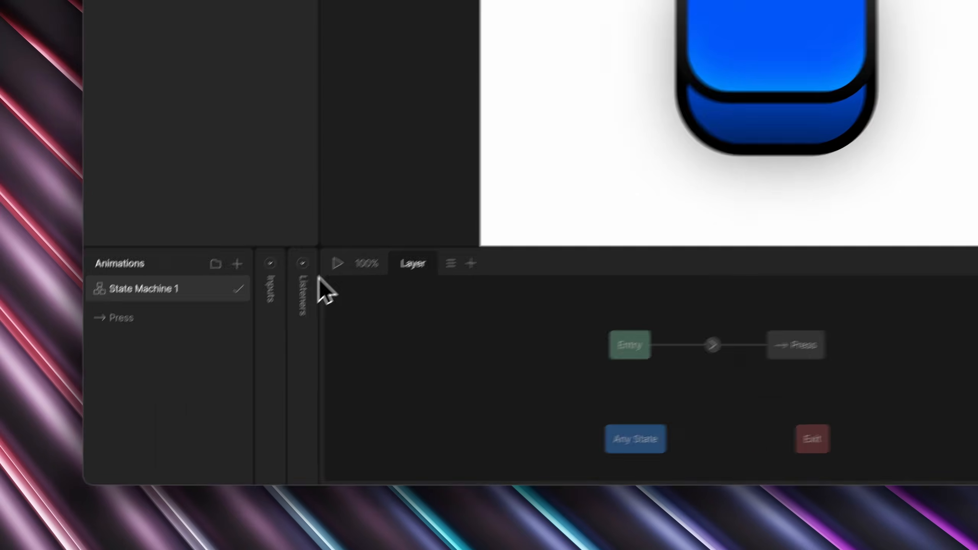
Step: Expand the inputs list and add a Trigger input to the state machine
click(277, 257)
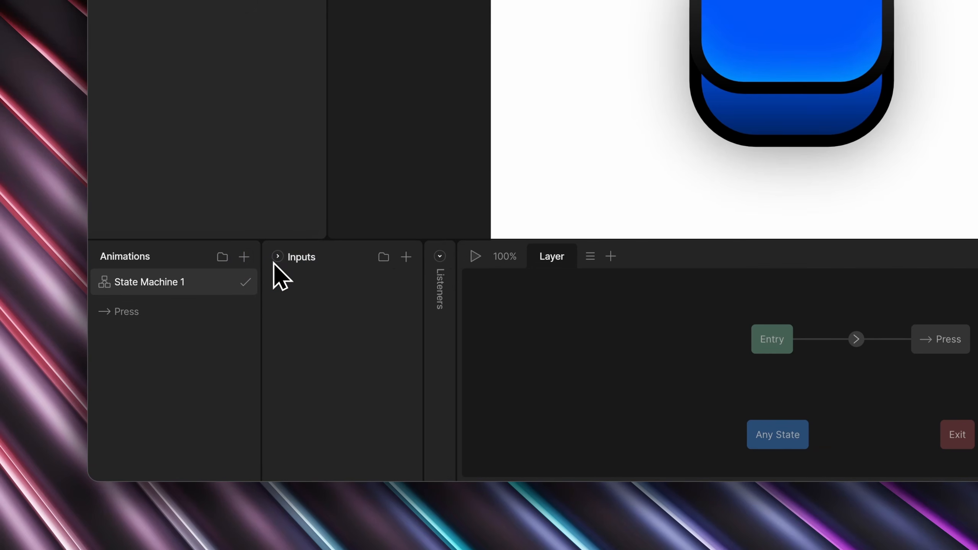
click(406, 263)
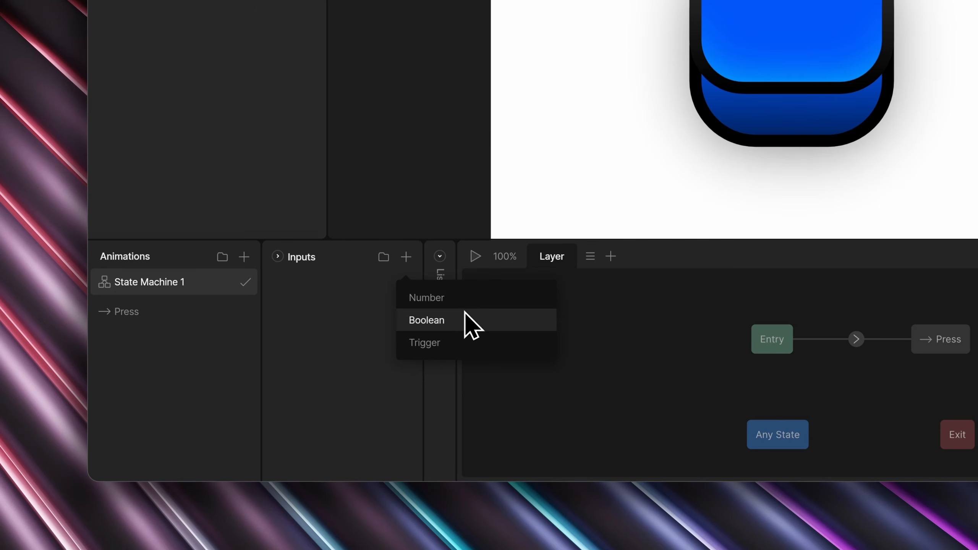
click(459, 340)
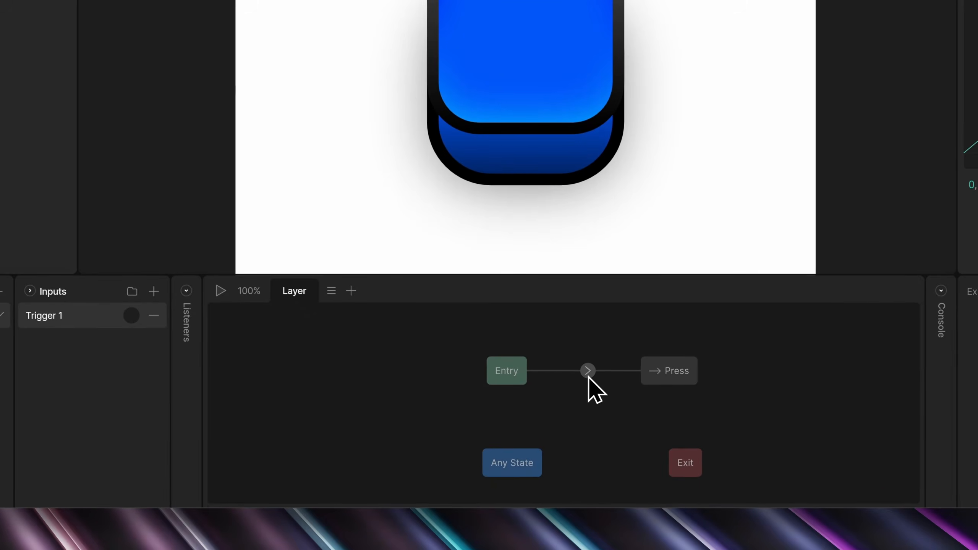
Step: Pin the conditions panel of the Entry to Press transition and enlarge it beneath the state graph
click(587, 371)
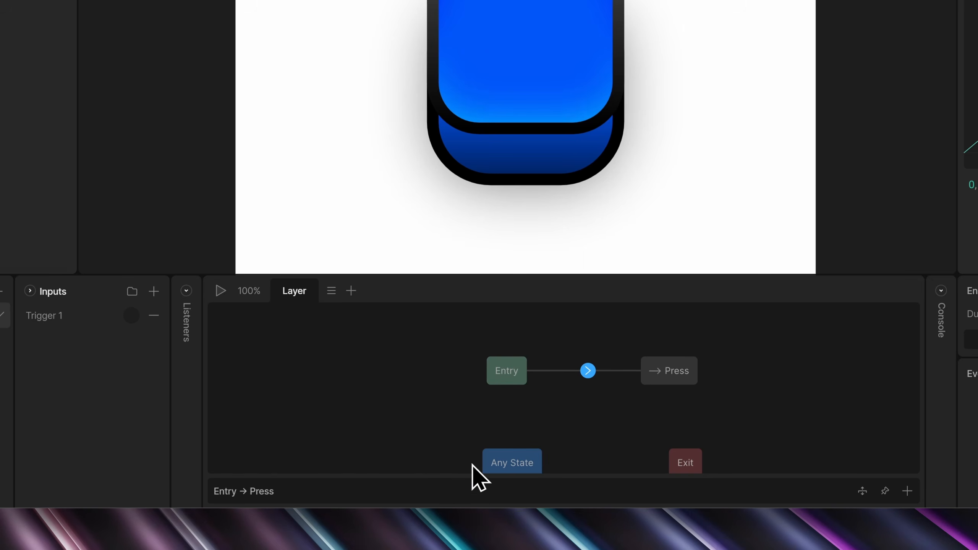
click(589, 408)
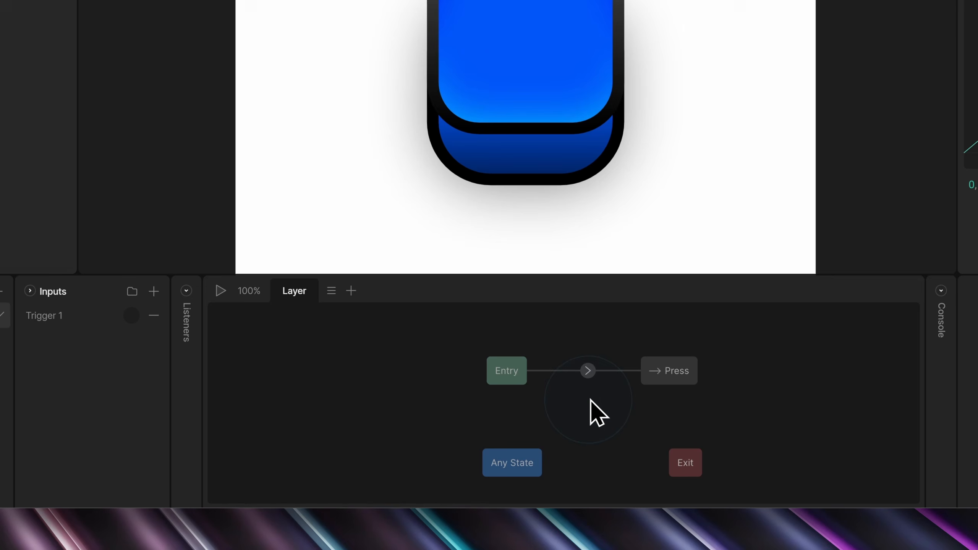
click(591, 373)
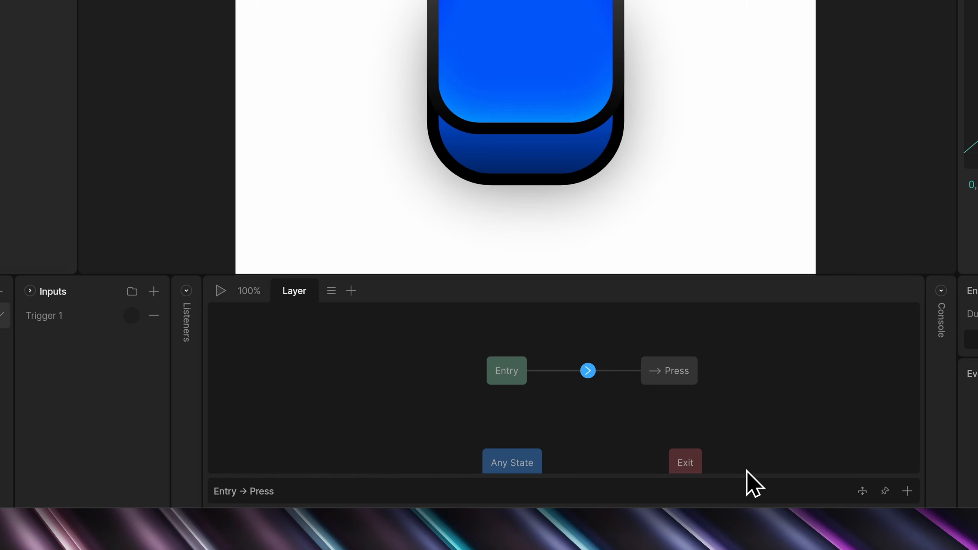
click(884, 490)
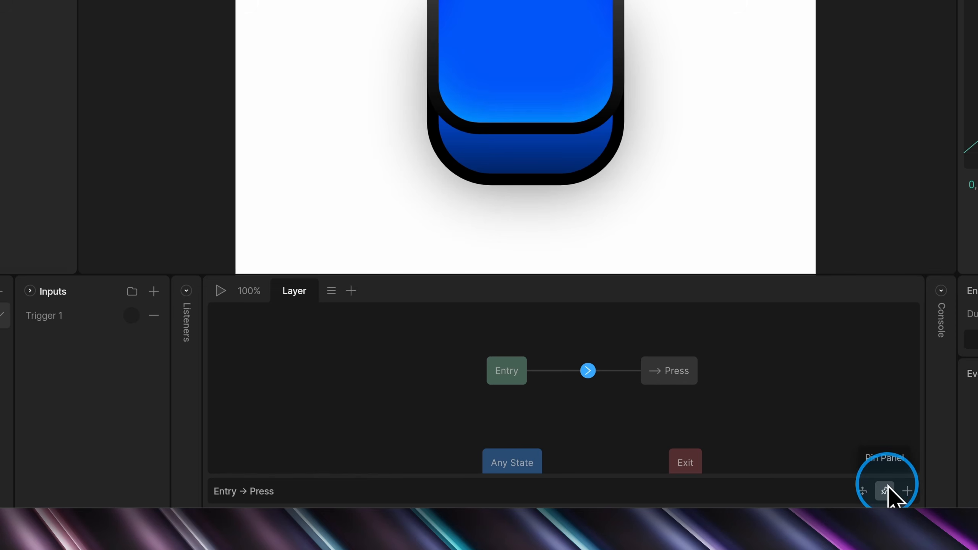
click(809, 392)
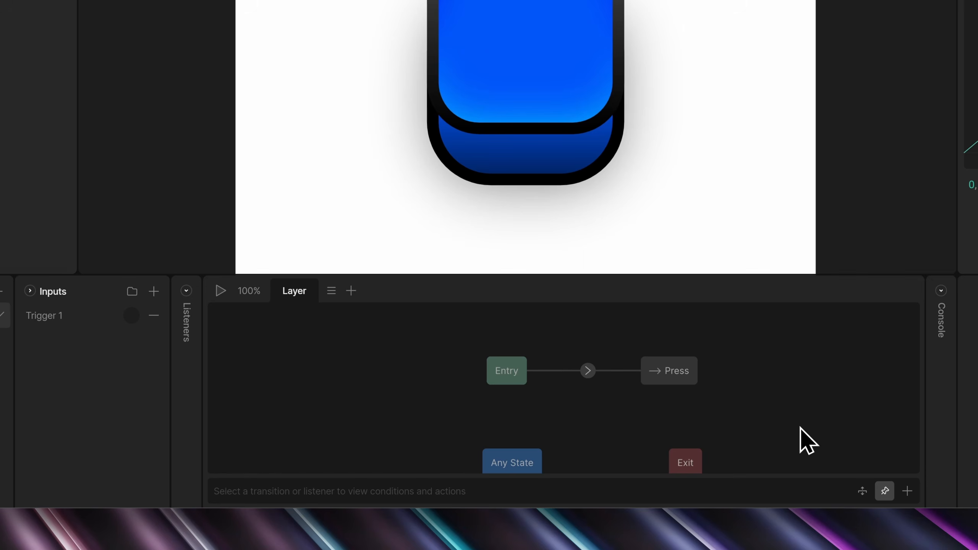
click(861, 491)
mouse_move(790, 428)
mouse_down()
mouse_move(794, 384)
mouse_move(789, 448)
mouse_move(799, 369)
mouse_move(795, 422)
mouse_up()
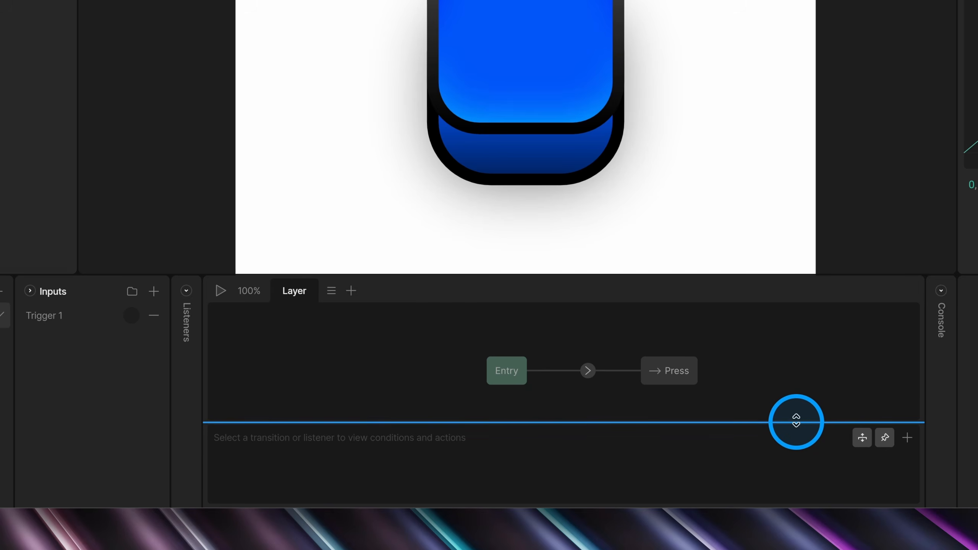
drag(804, 375, 769, 373)
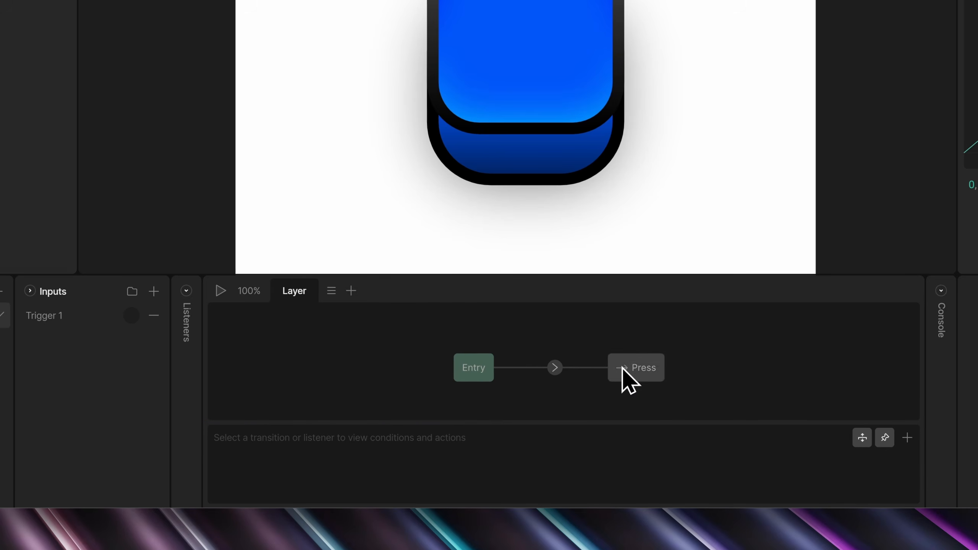
Step: Add a condition to the Entry to Press transition that uses Trigger 1
click(555, 367)
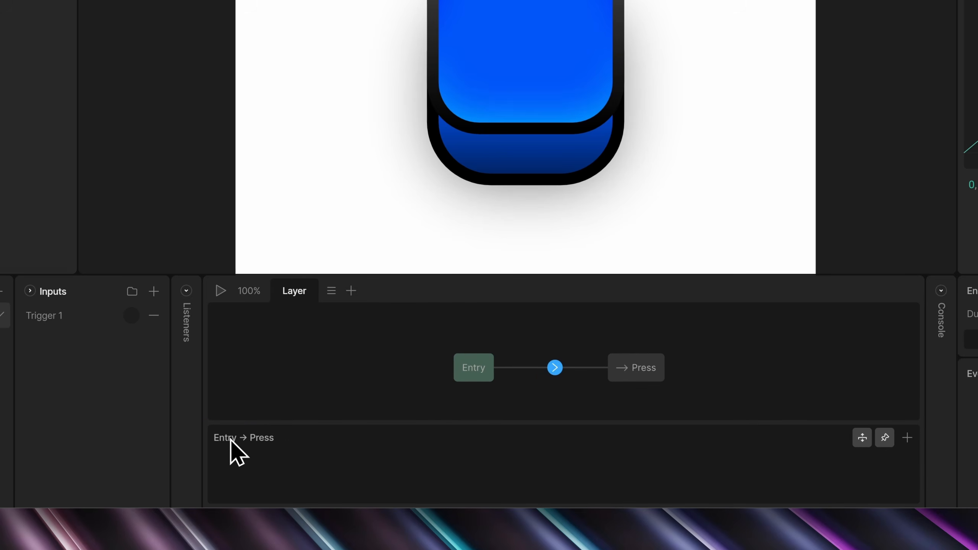
click(916, 448)
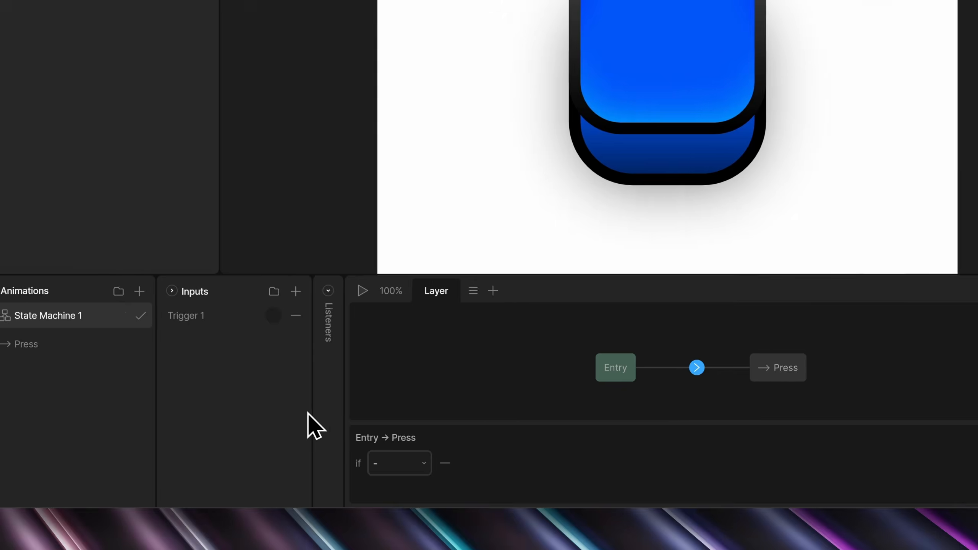
click(416, 464)
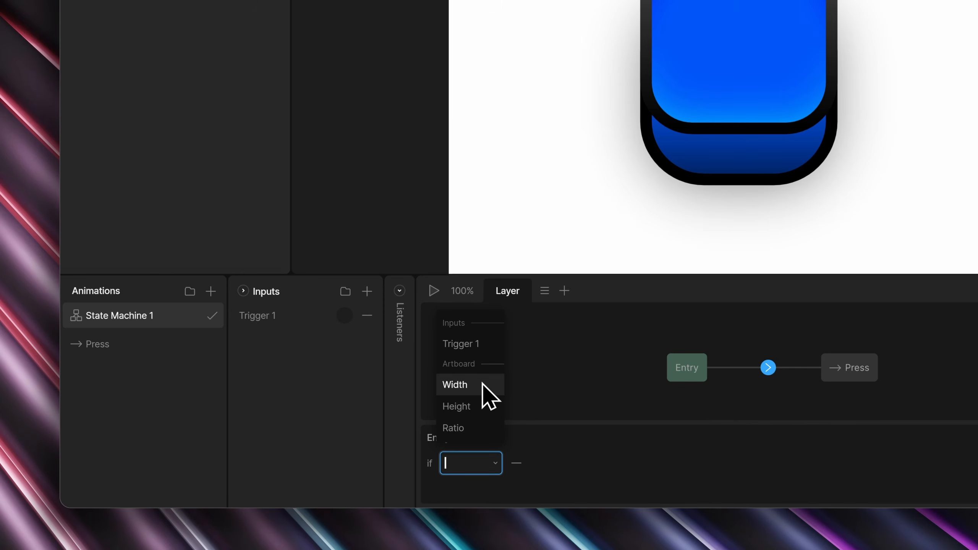
click(465, 345)
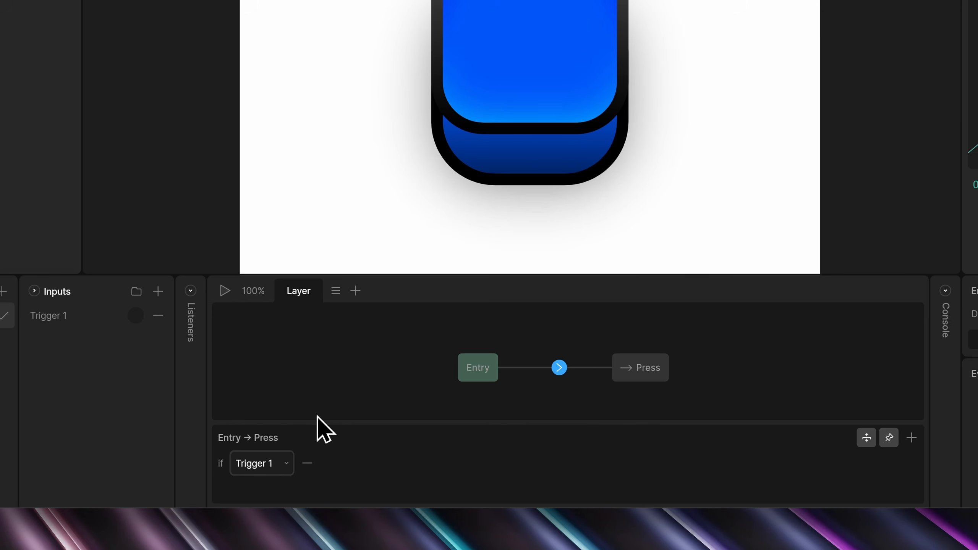
Step: Run the state machine and fire Trigger 1 to test the Entry to Press transition, and repeat the test
click(625, 369)
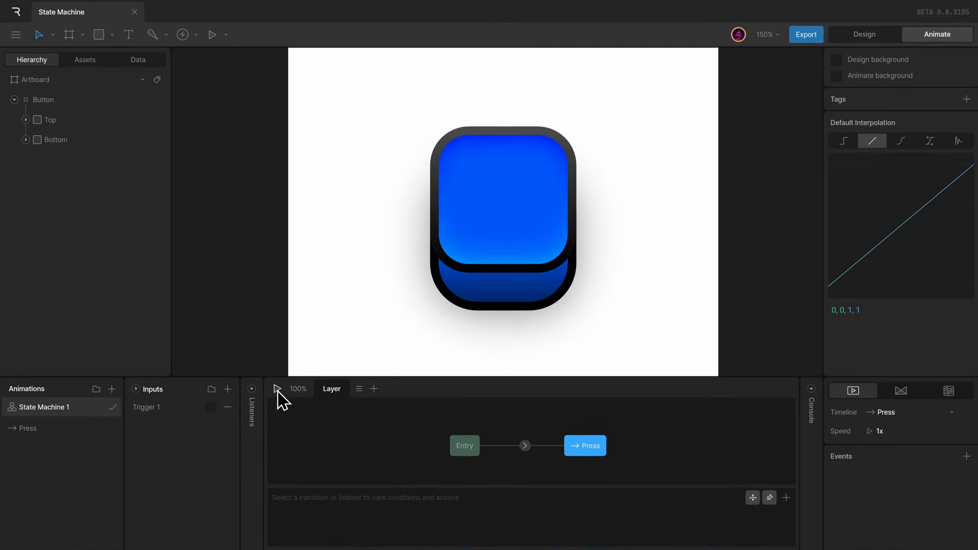
click(225, 290)
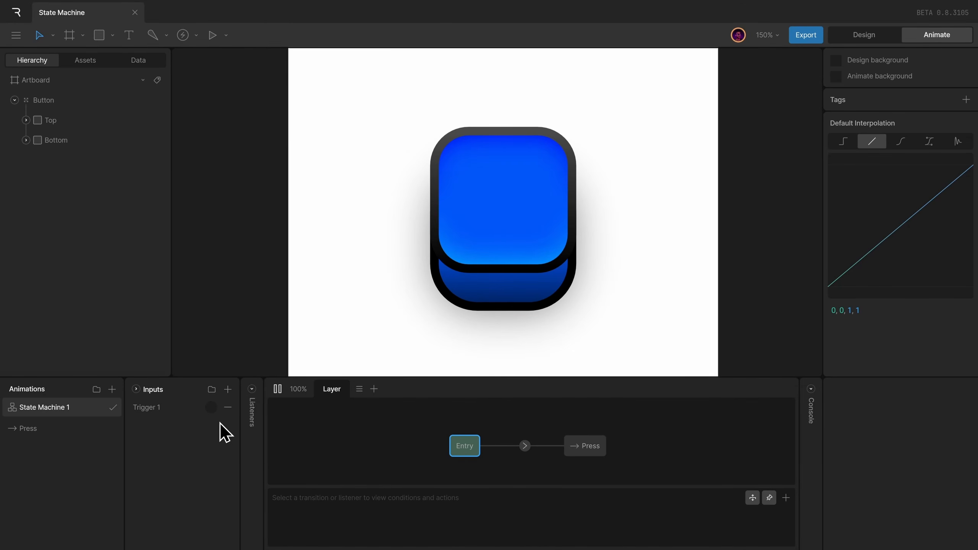
click(211, 407)
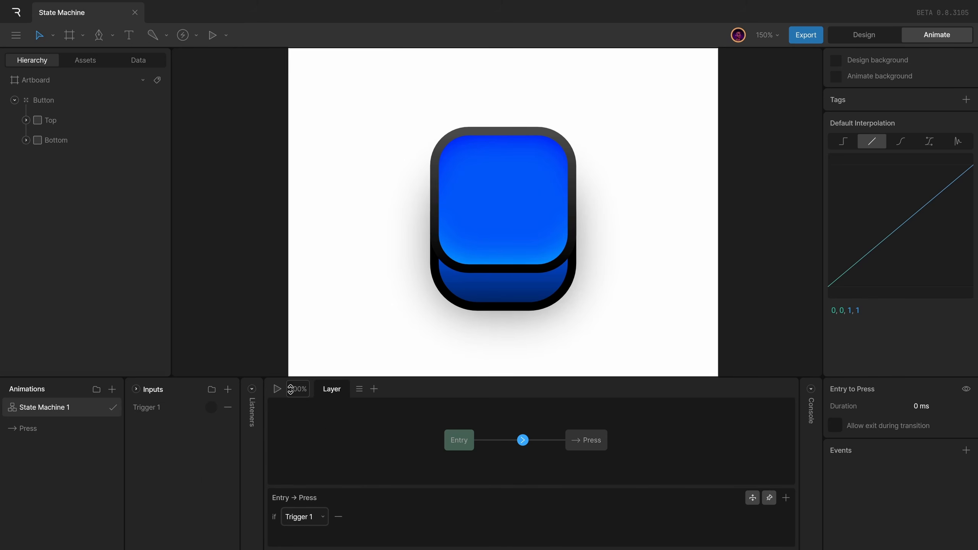
click(277, 388)
click(211, 407)
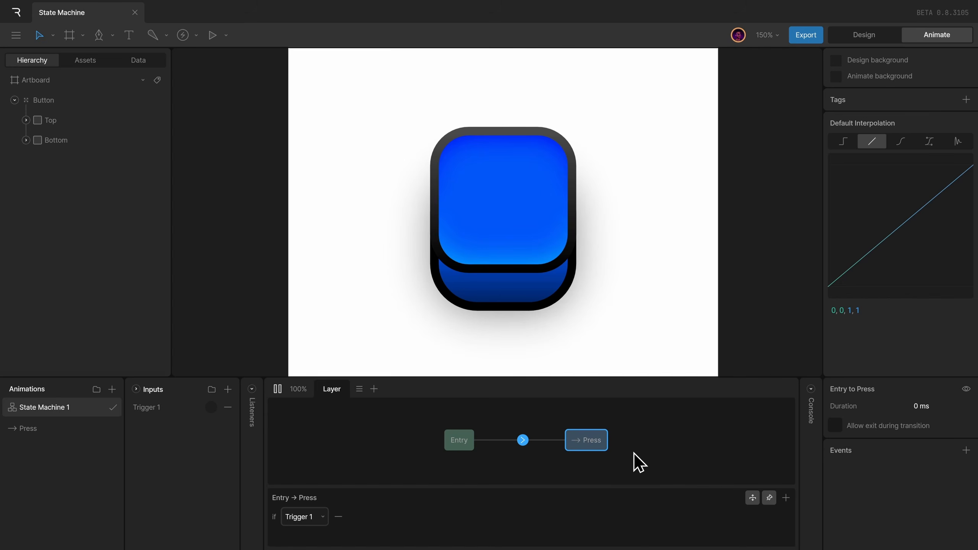
drag(615, 446, 598, 432)
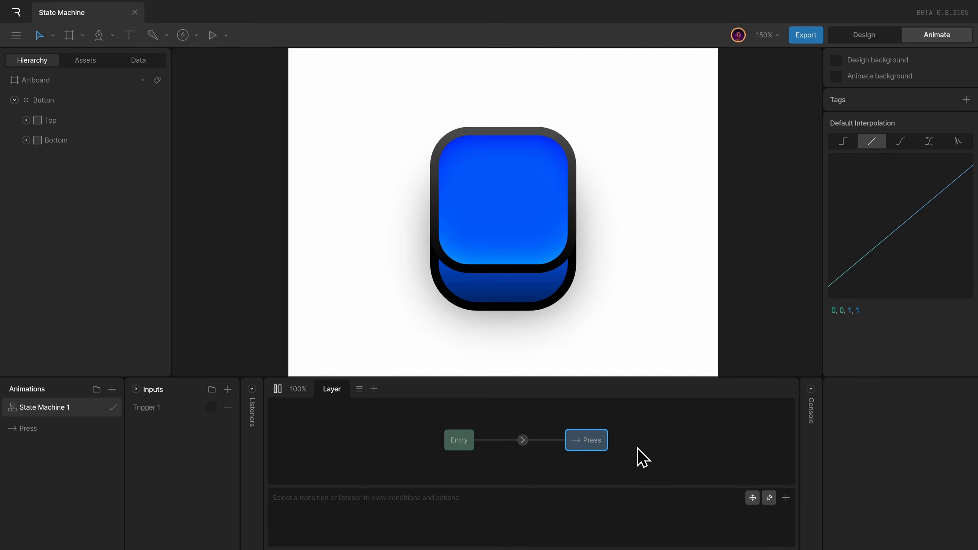
Step: Fire Trigger 1 again while at Press, inspect the Entry to Press condition, and restart the state machine to examine the Entry state
click(211, 407)
click(211, 407)
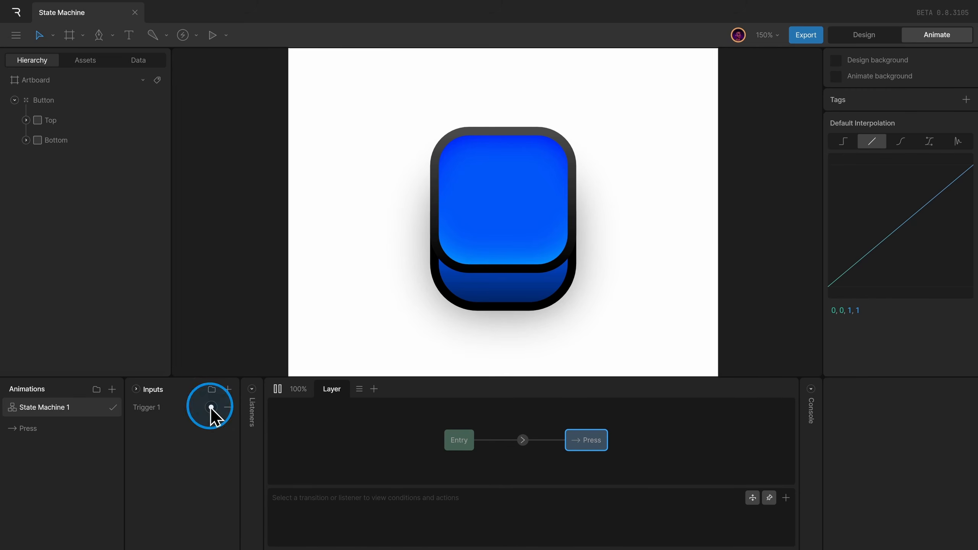
drag(546, 415, 497, 469)
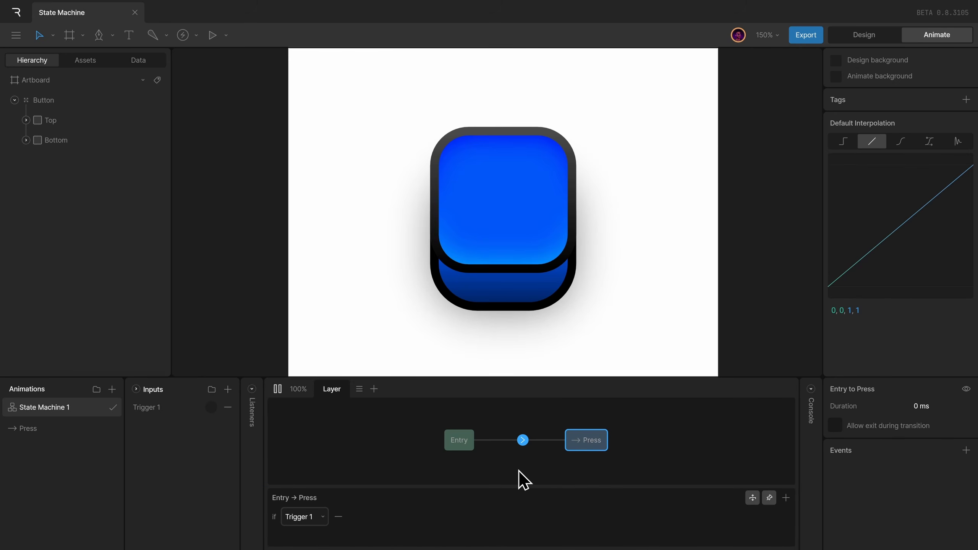
key(space)
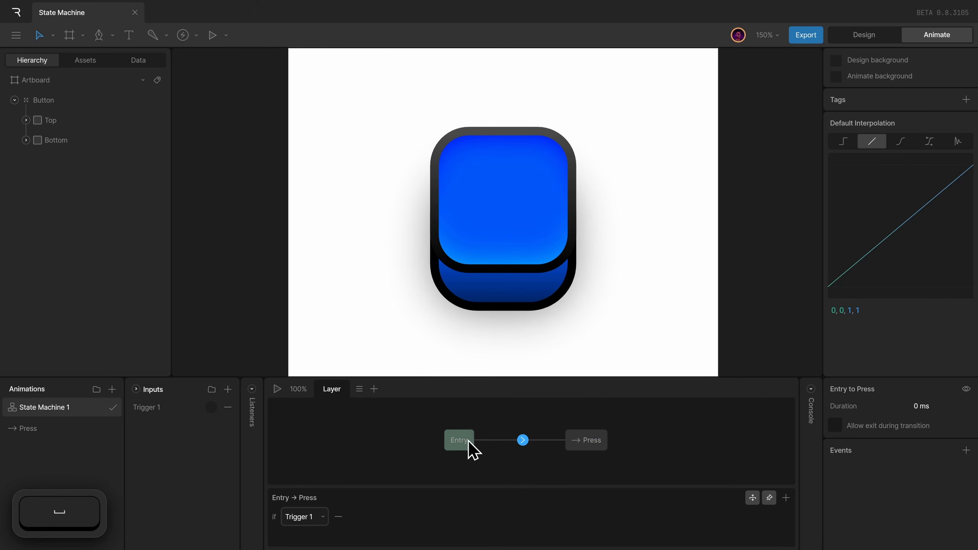
drag(557, 453, 458, 441)
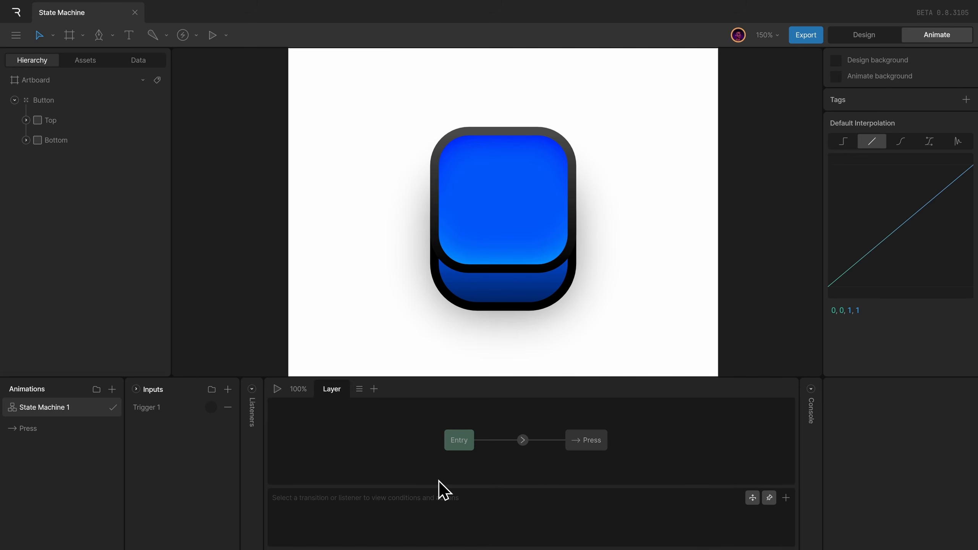
key(space)
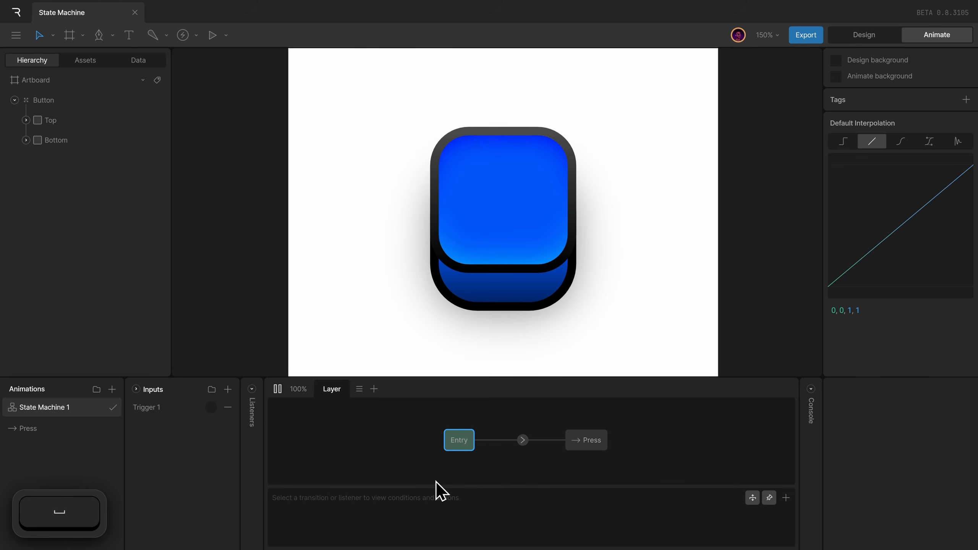
key(space)
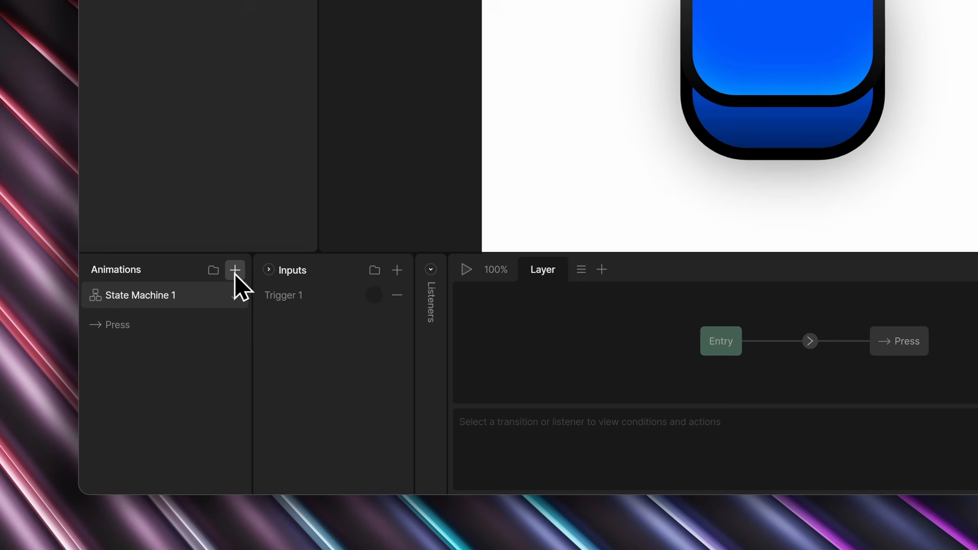
Step: Create a new timeline animation and name it Idle
click(111, 389)
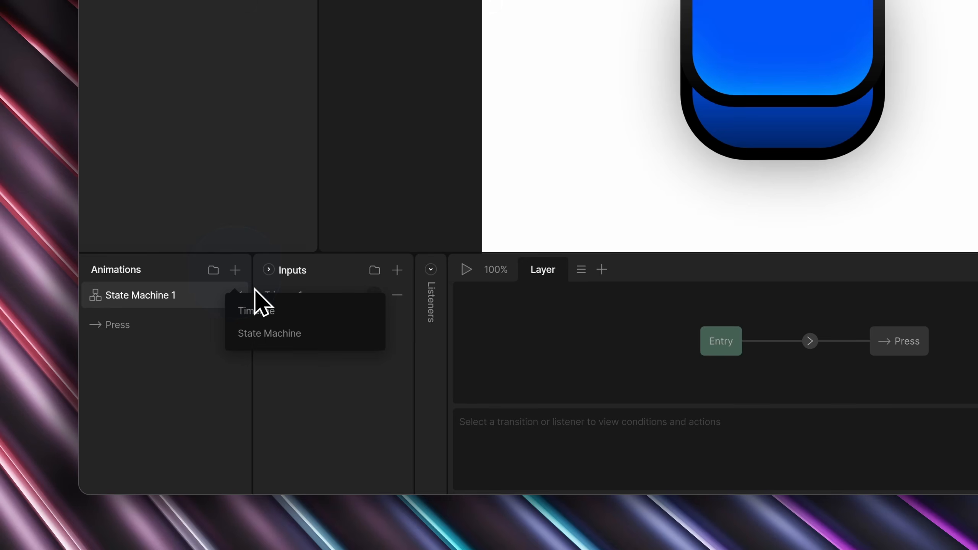
click(256, 310)
drag(227, 299, 185, 330)
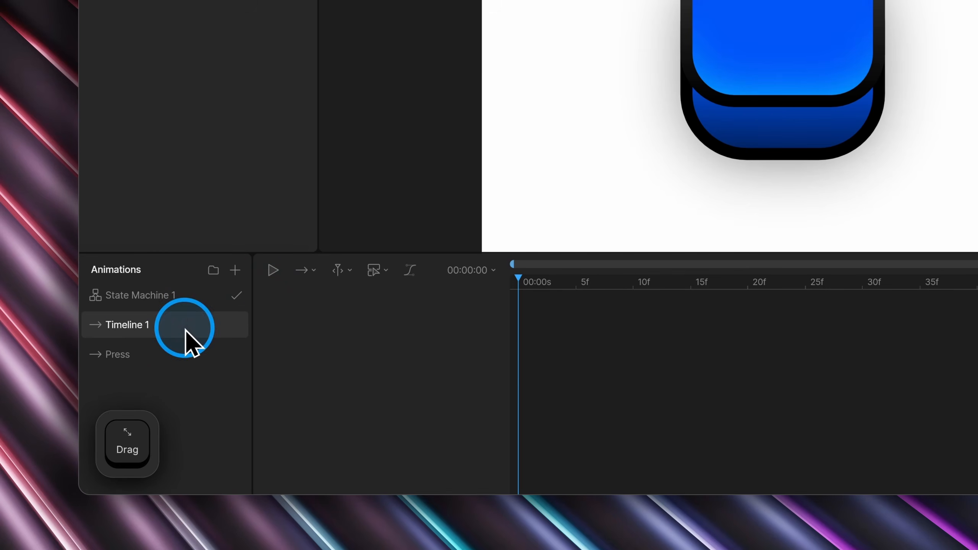
double_click(185, 330)
text(Idle)
key(Return)
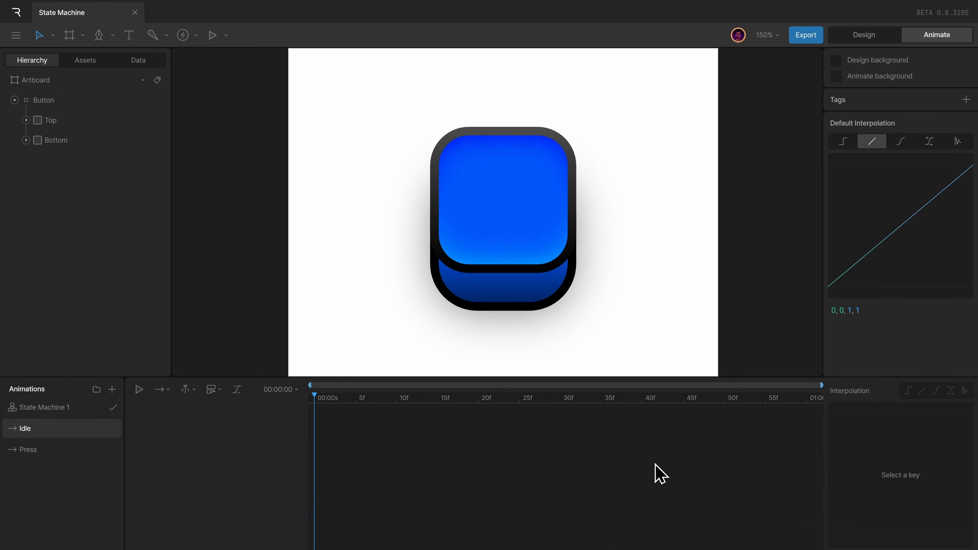
Step: Copy the Top shape's starting keys from the Press timeline and paste them at frame 0 of the Idle timeline
click(95, 450)
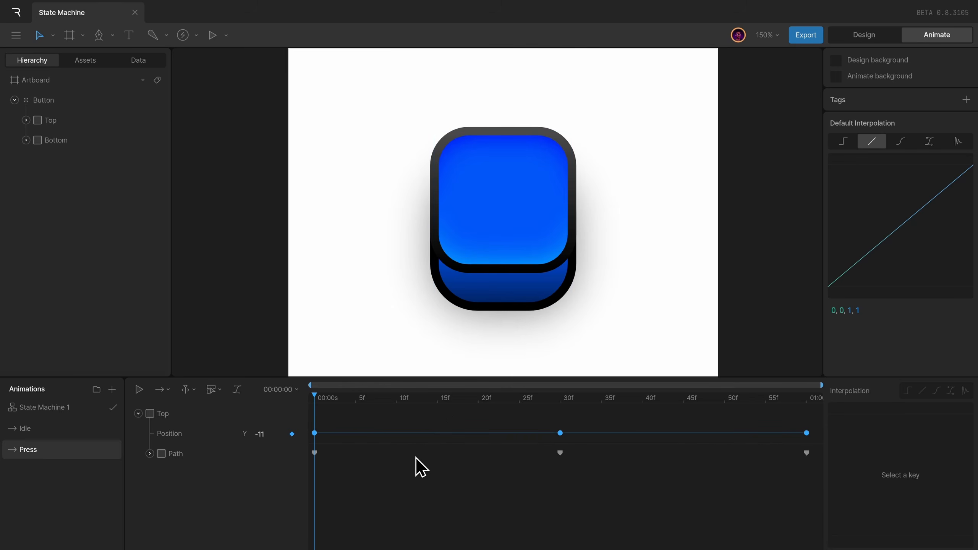
click(315, 432)
key(ctrl+c)
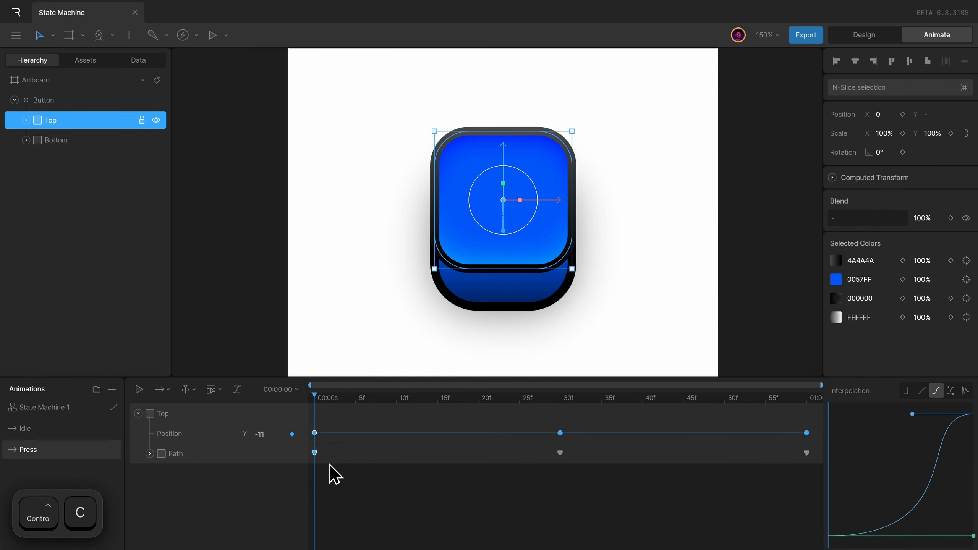
click(100, 435)
key(ctrl+v)
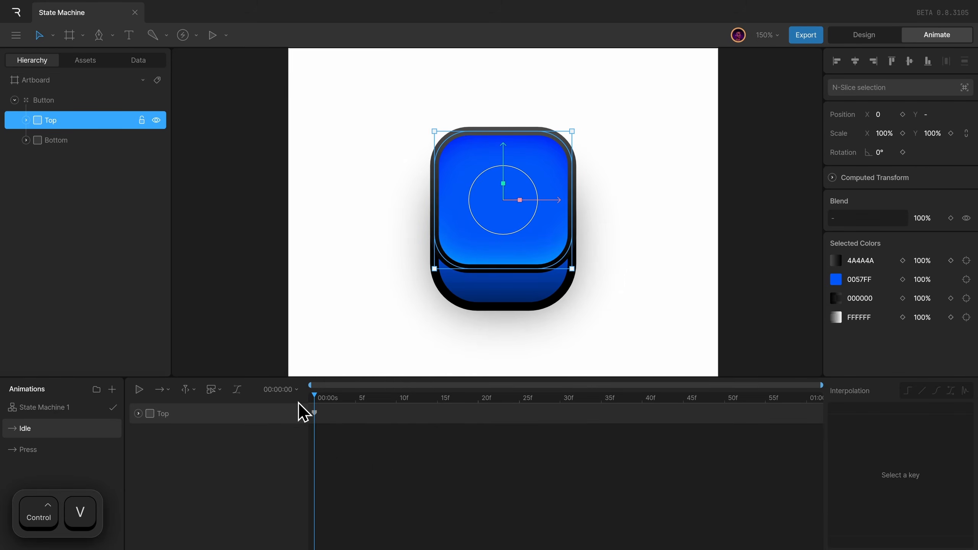
Step: Set the Idle timeline's duration to 1 frame and select its pasted key
click(293, 390)
click(358, 434)
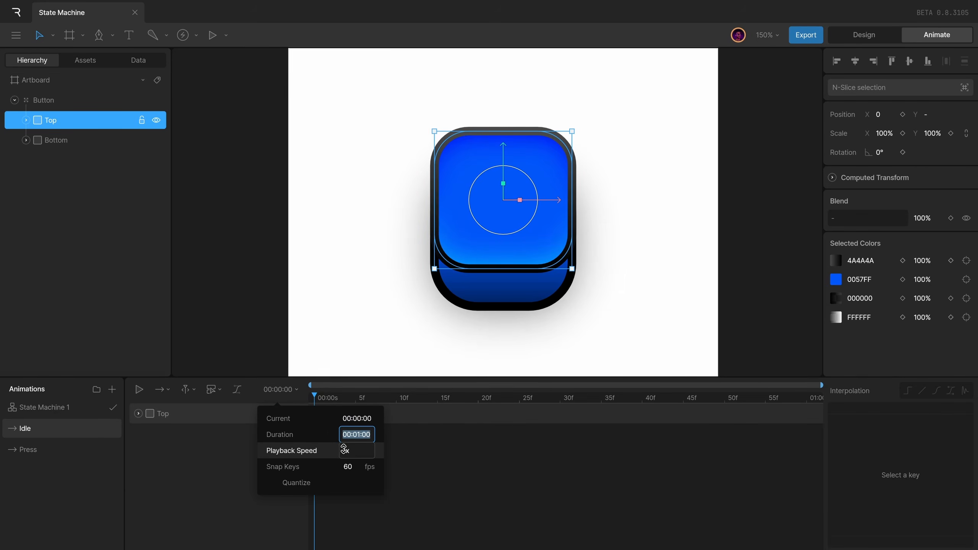
text(1)
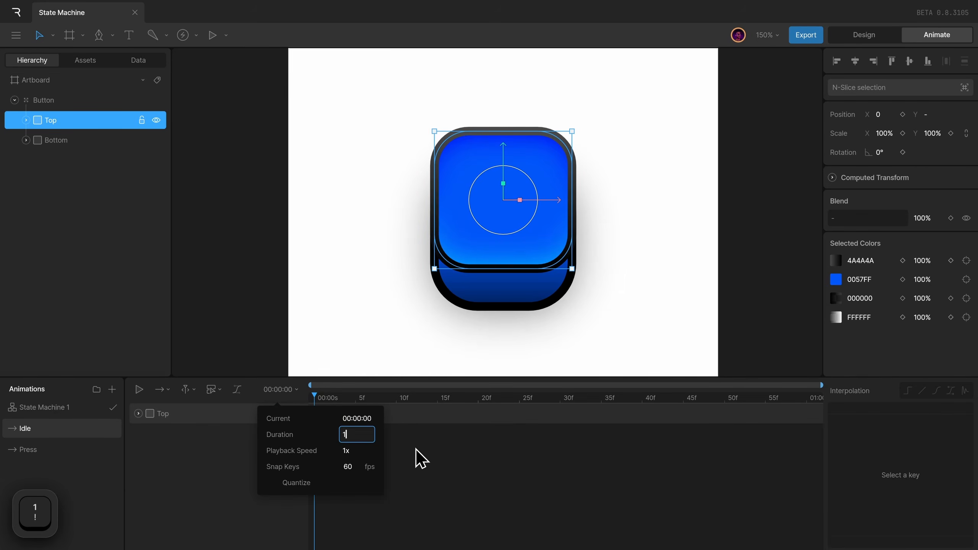
key(Return)
click(436, 463)
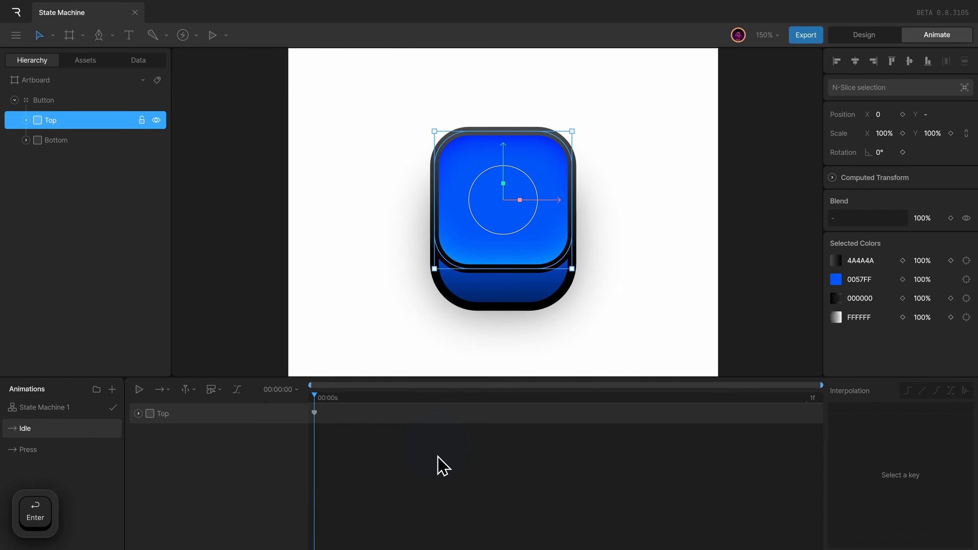
drag(436, 463, 319, 410)
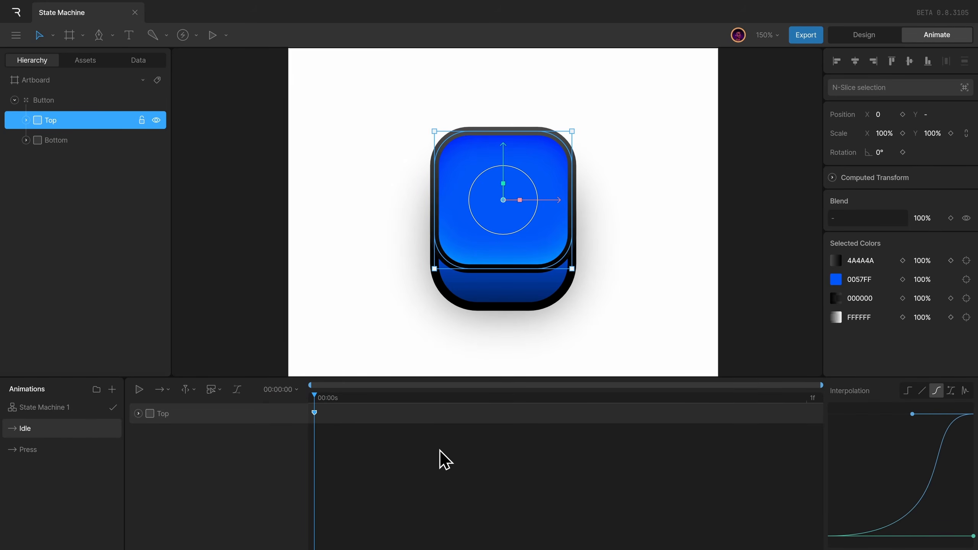
Step: Delete the Entry to Press transition in State Machine 1 and move the Entry and Press states farther apart
click(40, 409)
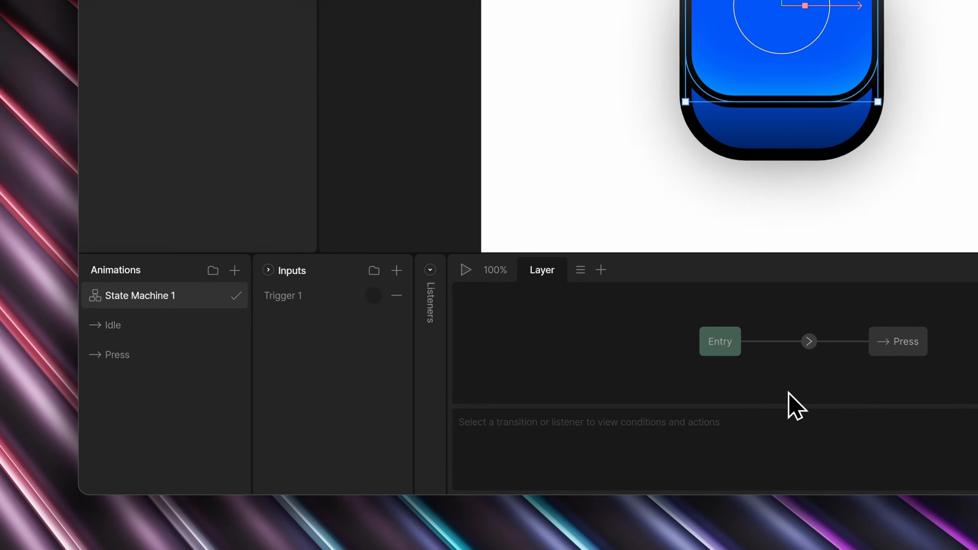
drag(838, 302, 770, 374)
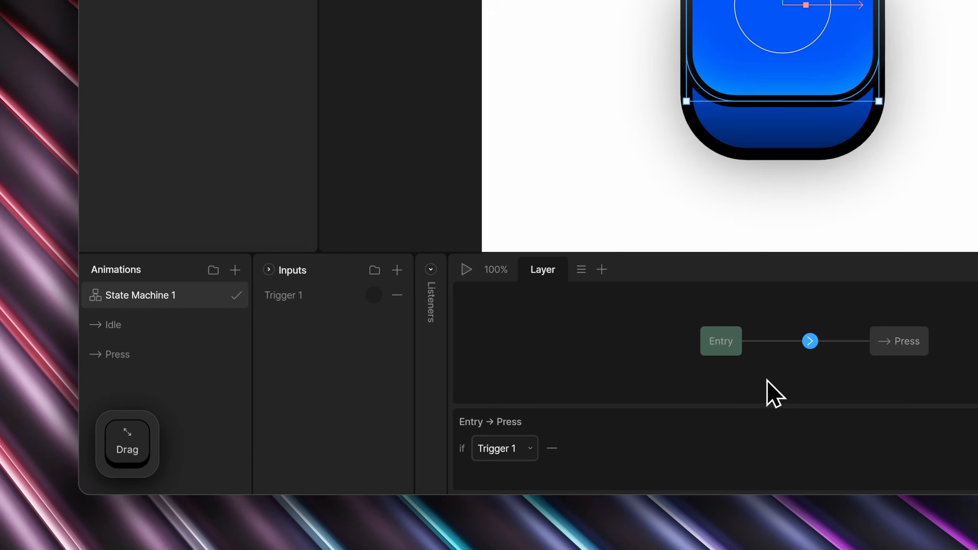
key(Delete)
drag(728, 351, 695, 351)
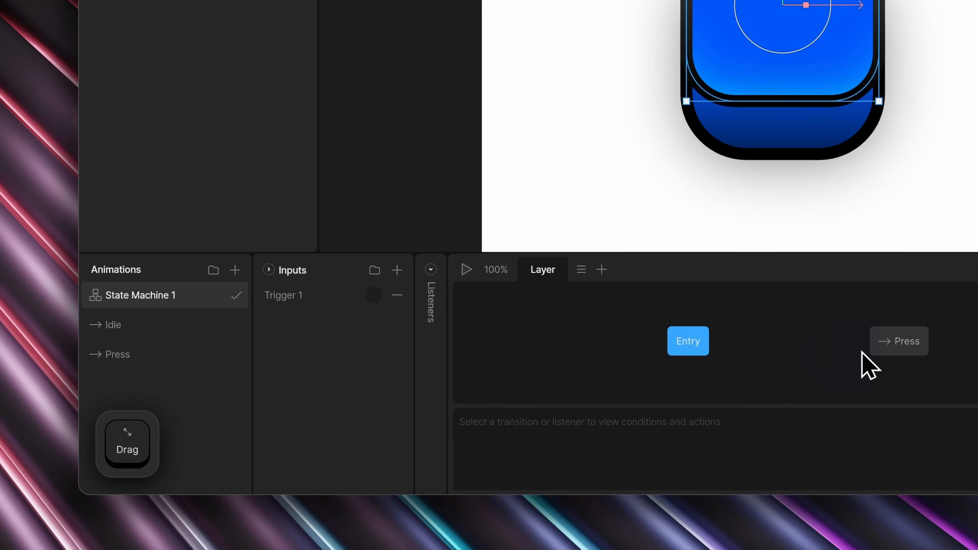
drag(900, 346, 942, 349)
Step: Add the Idle timeline as a state between Entry and Press, and connect Entry to Idle
drag(173, 331, 785, 356)
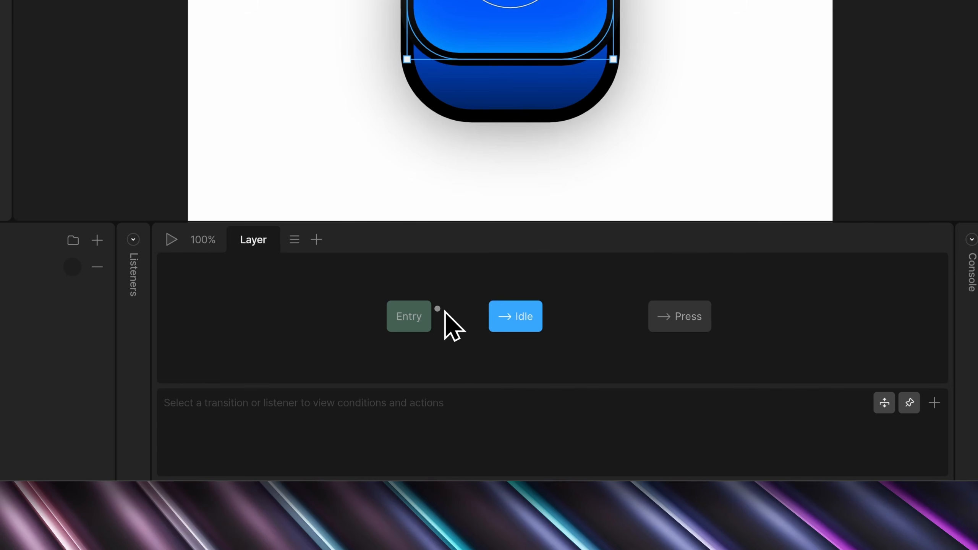
drag(437, 308, 517, 325)
click(467, 349)
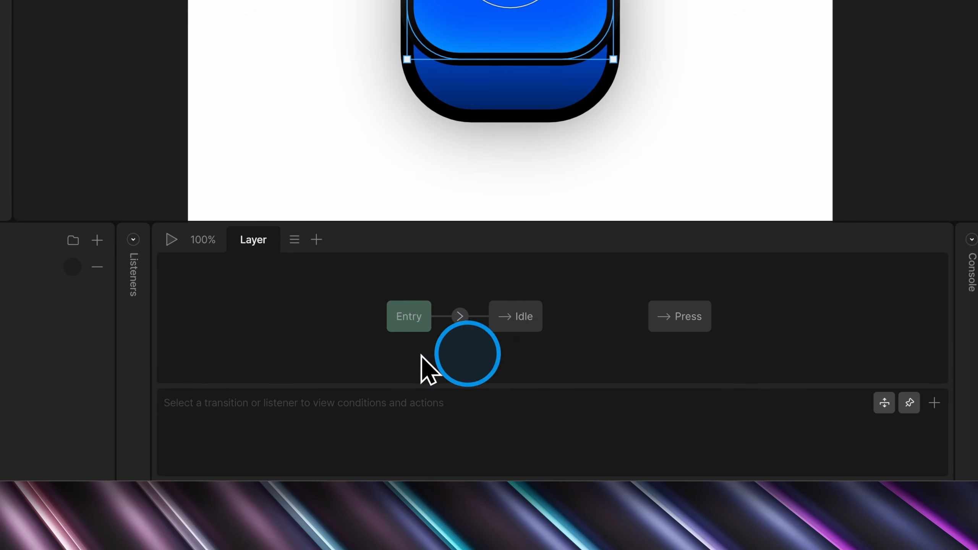
Step: Test-run the Entry to Idle transition, stop playback, and connect Idle to Press with a transition
click(176, 246)
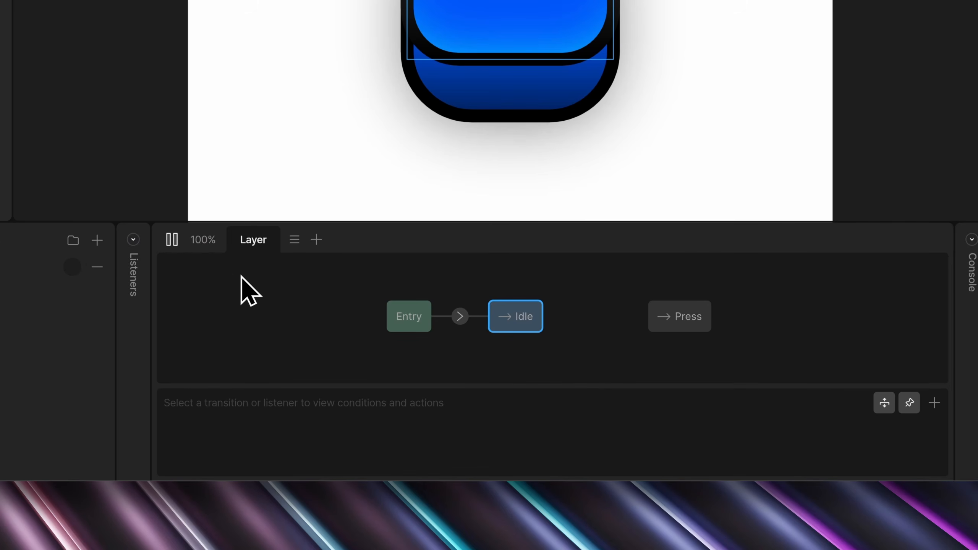
click(172, 242)
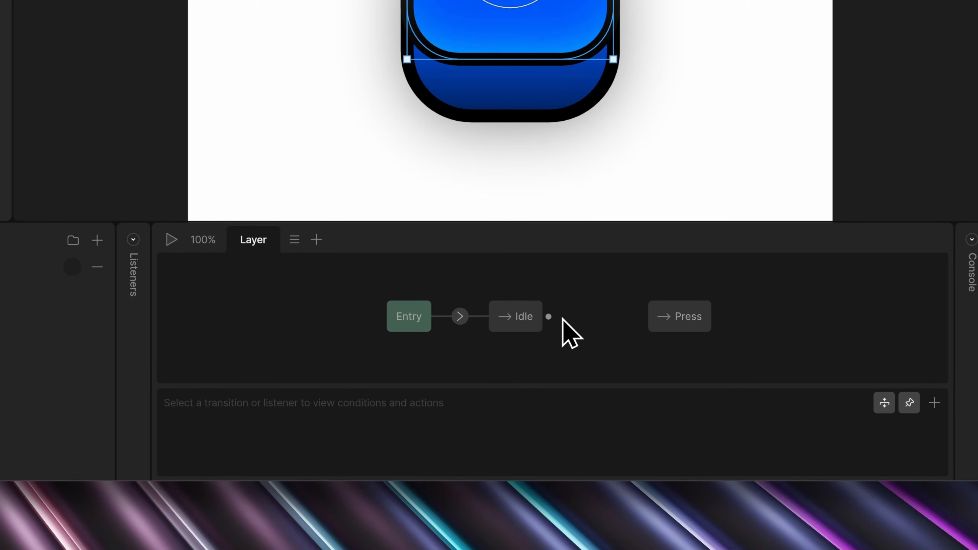
drag(550, 317, 695, 316)
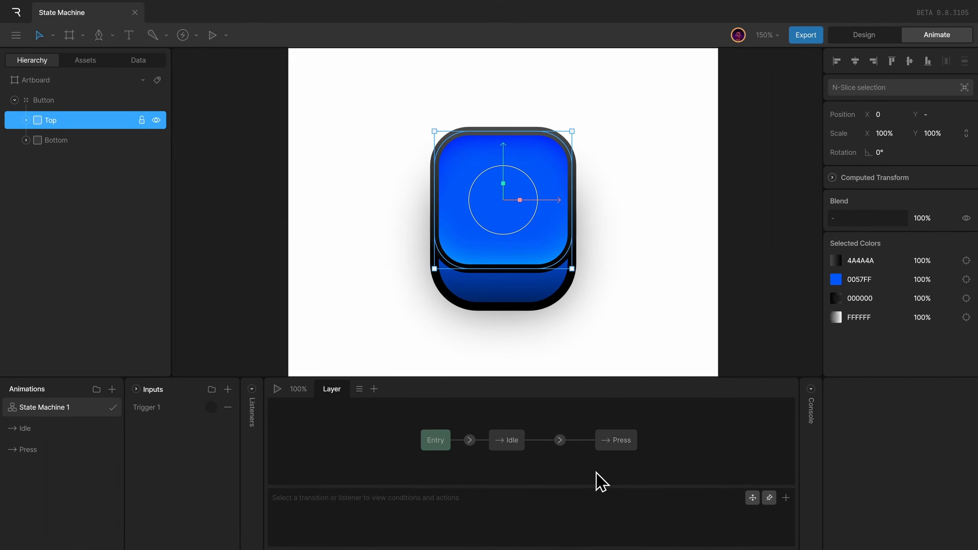
Step: Check the Idle to Press and Entry to Idle transitions for conditions while test-running the state machine
click(560, 440)
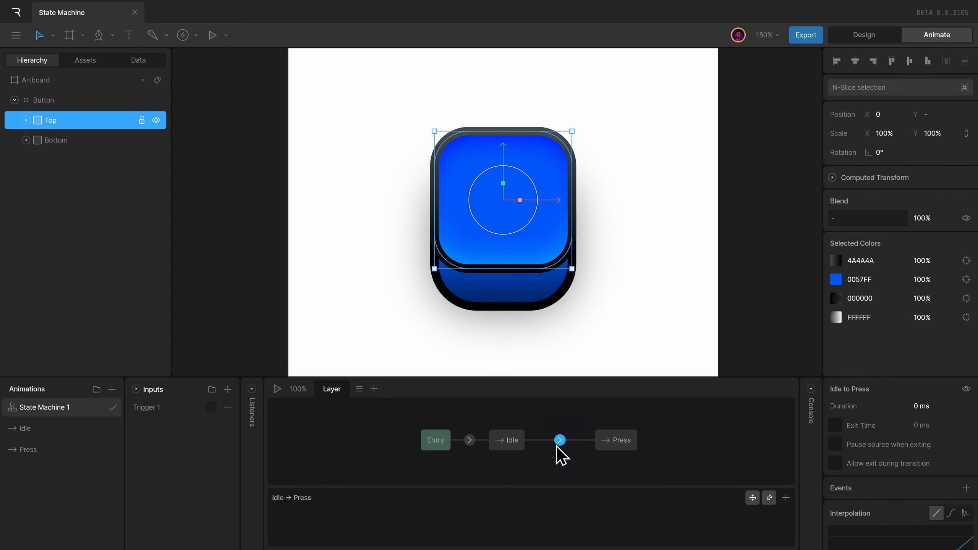
click(469, 440)
click(278, 389)
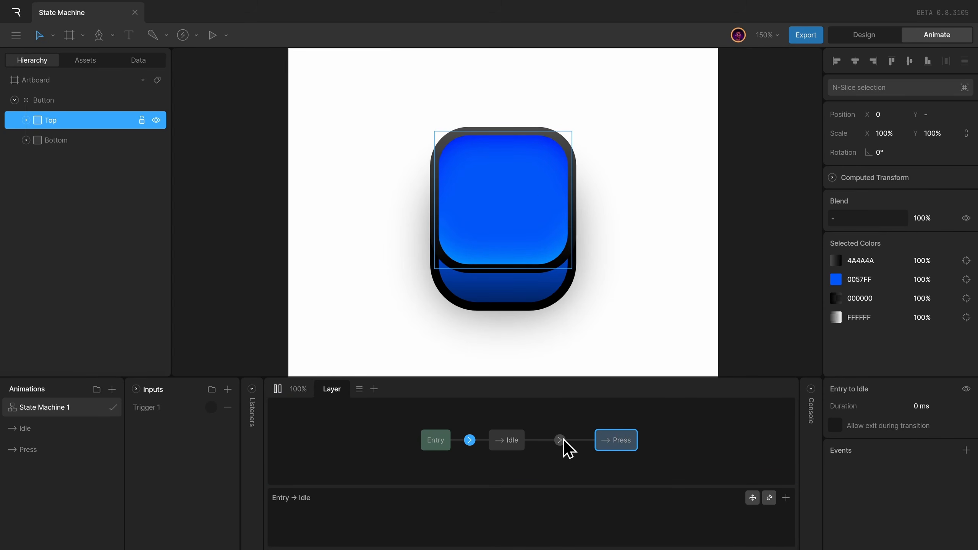
click(560, 440)
click(469, 440)
click(277, 389)
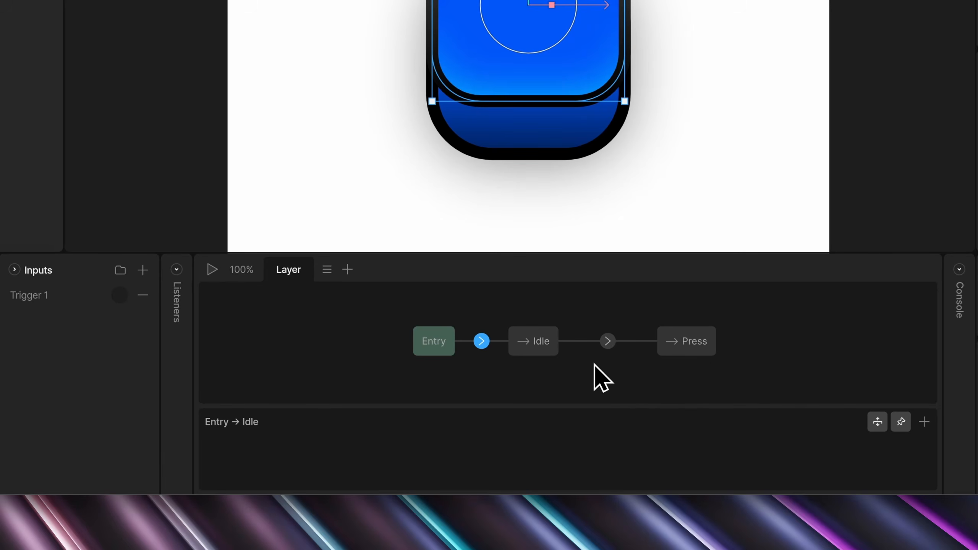
Step: Add a condition to the Idle to Press transition that uses Trigger 1
click(607, 341)
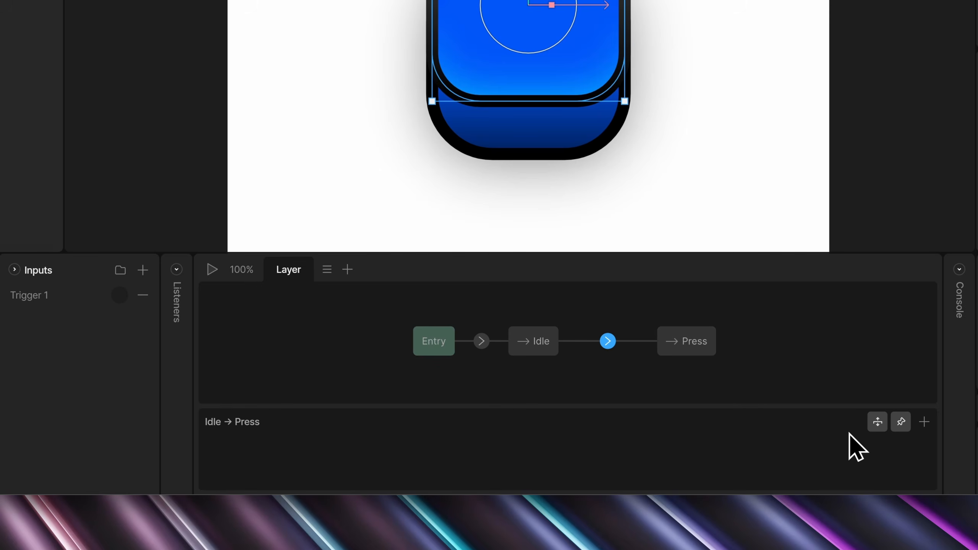
click(924, 422)
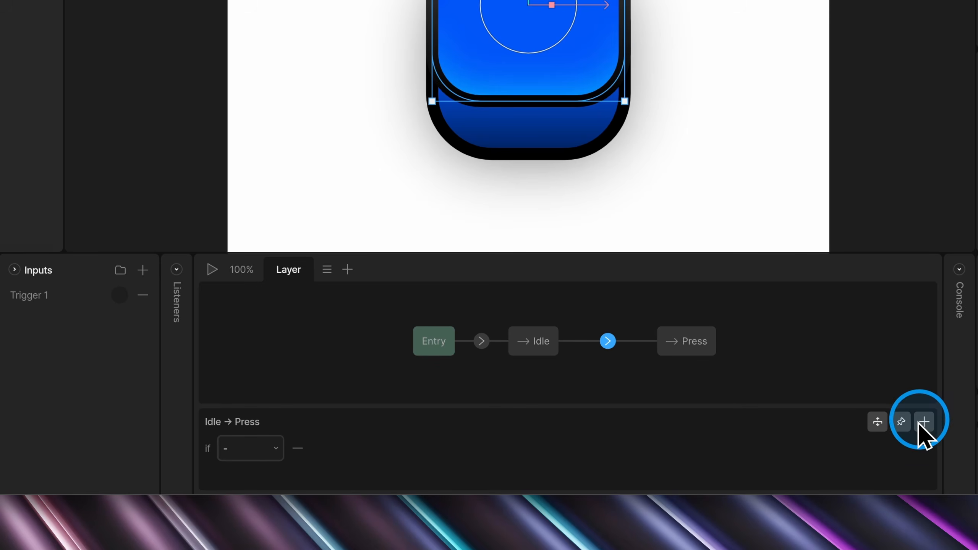
click(275, 451)
click(256, 327)
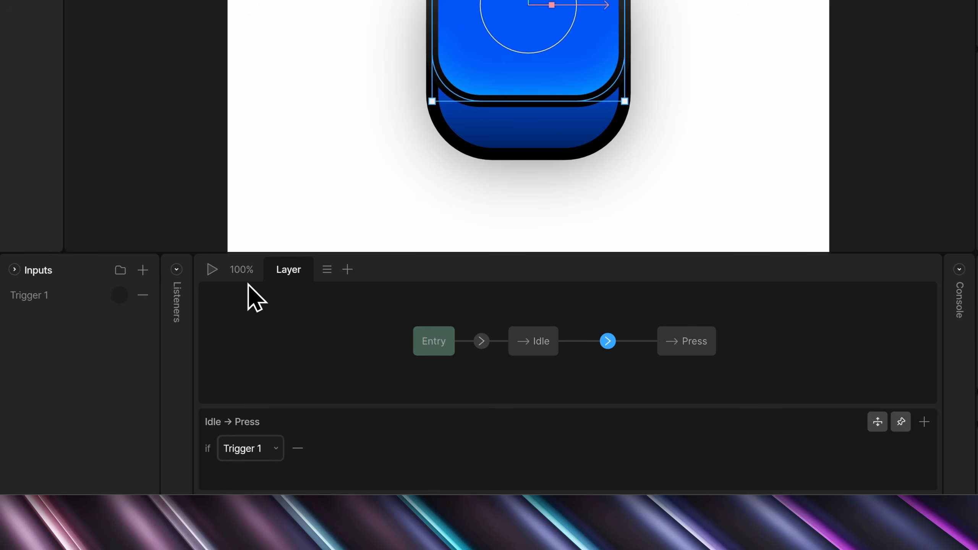
Step: Run the state machine, fire Trigger 1 to test the Idle to Press transition, inspect the Idle state and the transition's condition, and stop playback
click(212, 270)
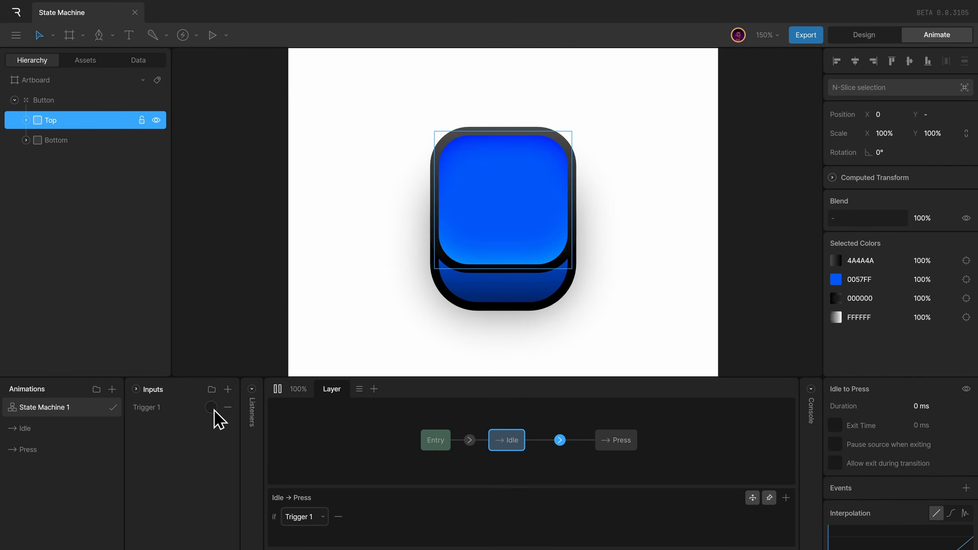
click(213, 409)
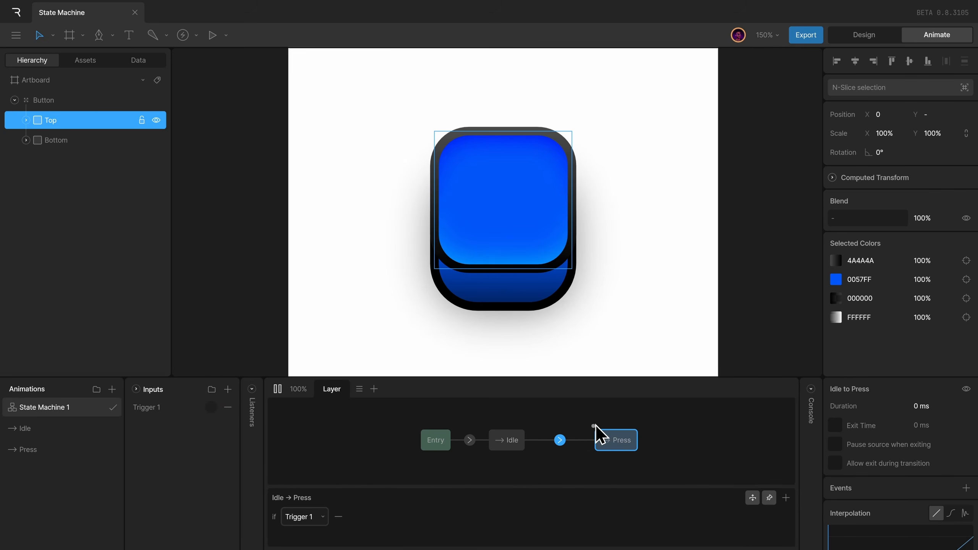
click(508, 443)
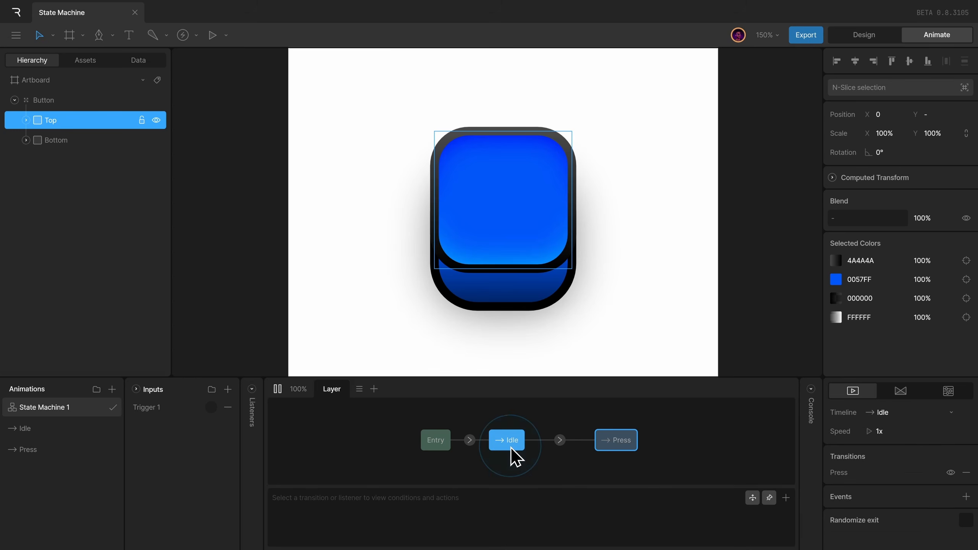
click(560, 441)
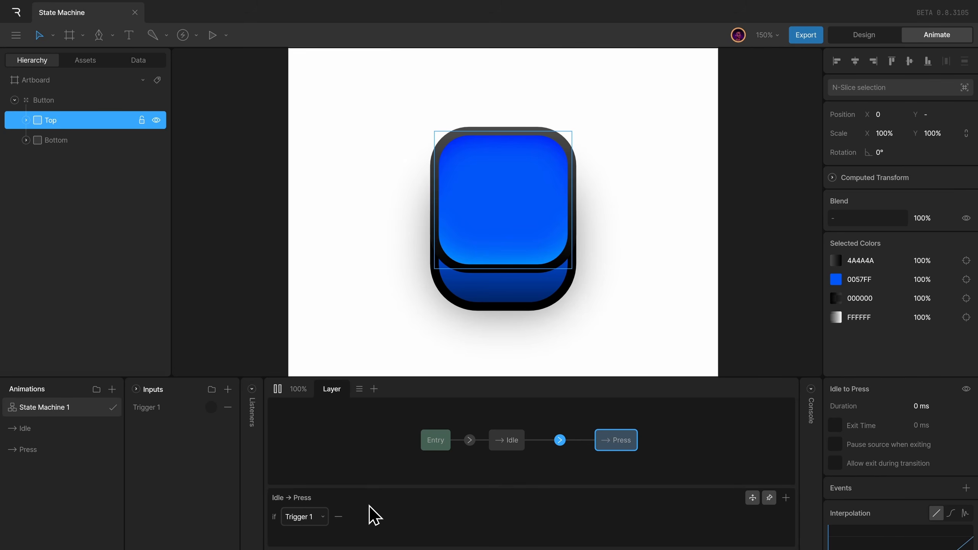
click(277, 388)
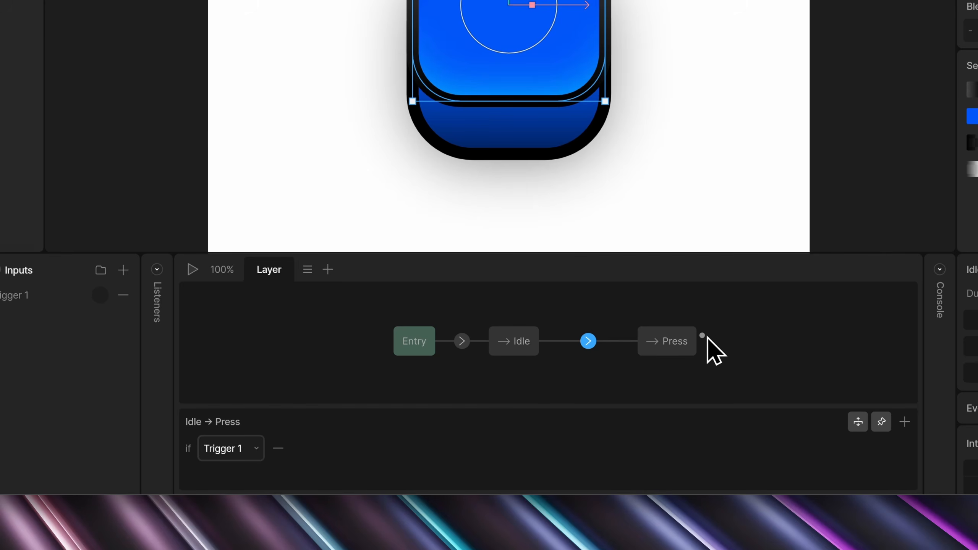
Step: Connect Press back to Idle with a transition and run the state machine with the console open
drag(706, 338, 544, 356)
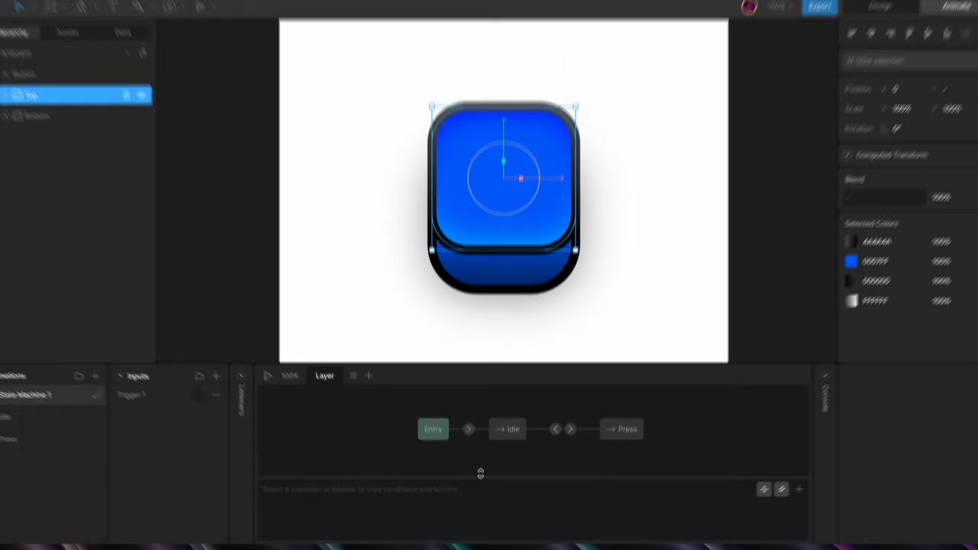
click(193, 269)
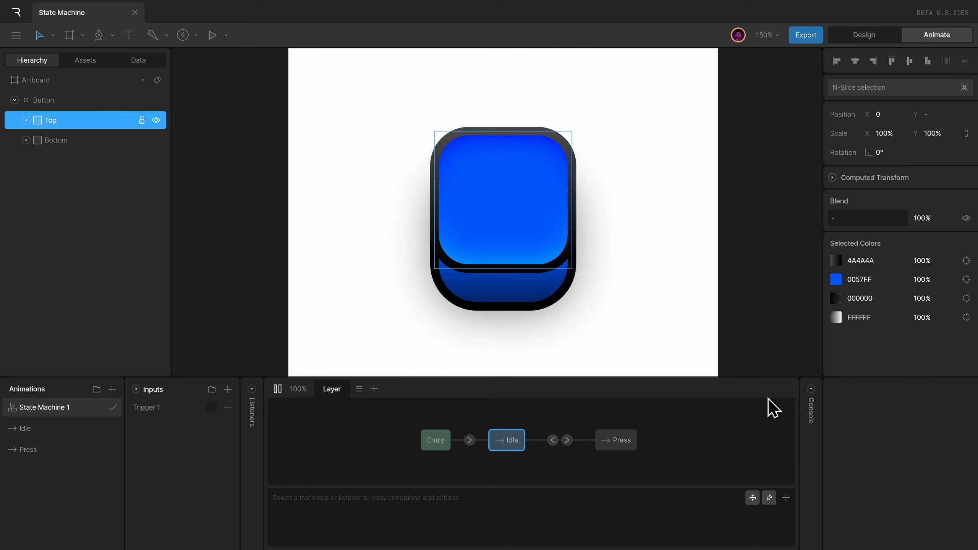
click(811, 389)
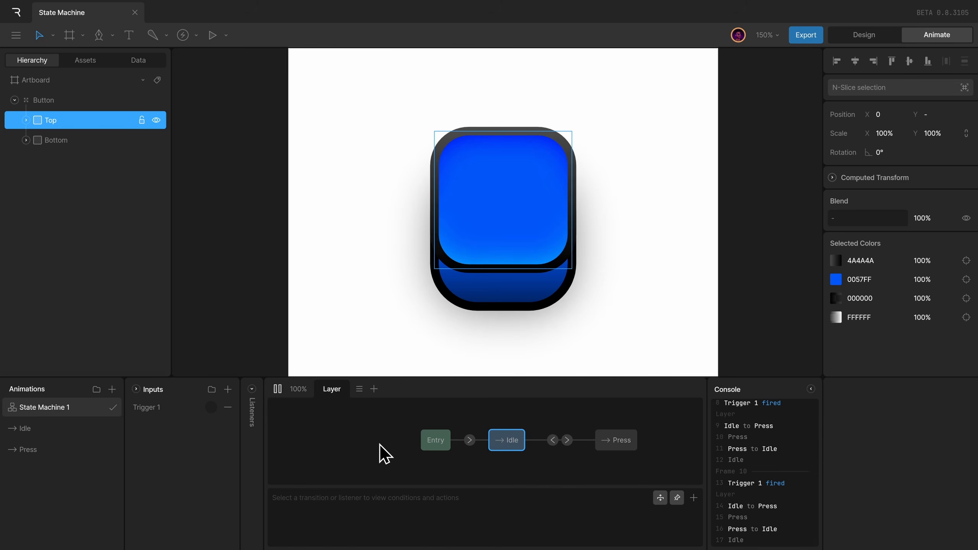
Step: Restart playback, fire Trigger 1 to log the state changes in the console, and inspect the Press to Idle transition
key(space)
key(space)
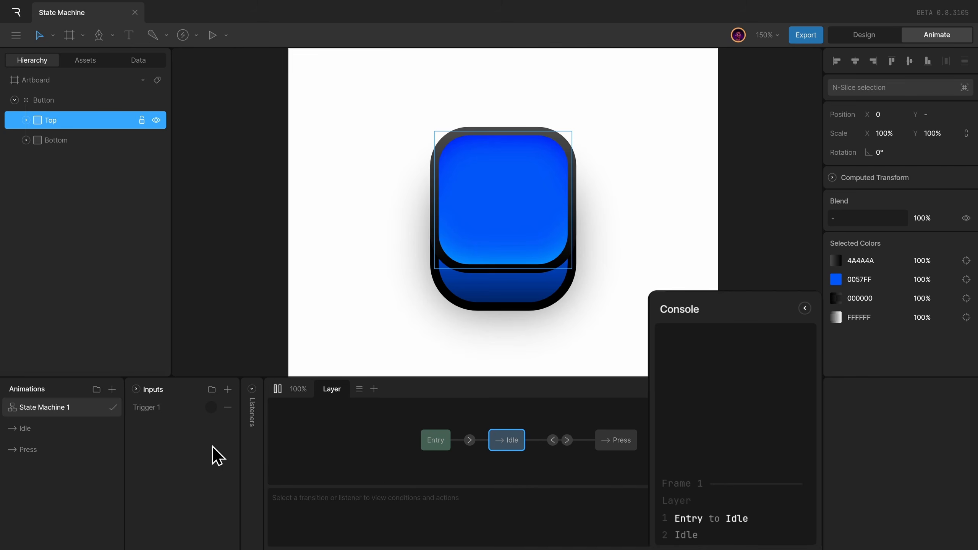
click(211, 407)
drag(779, 461, 757, 460)
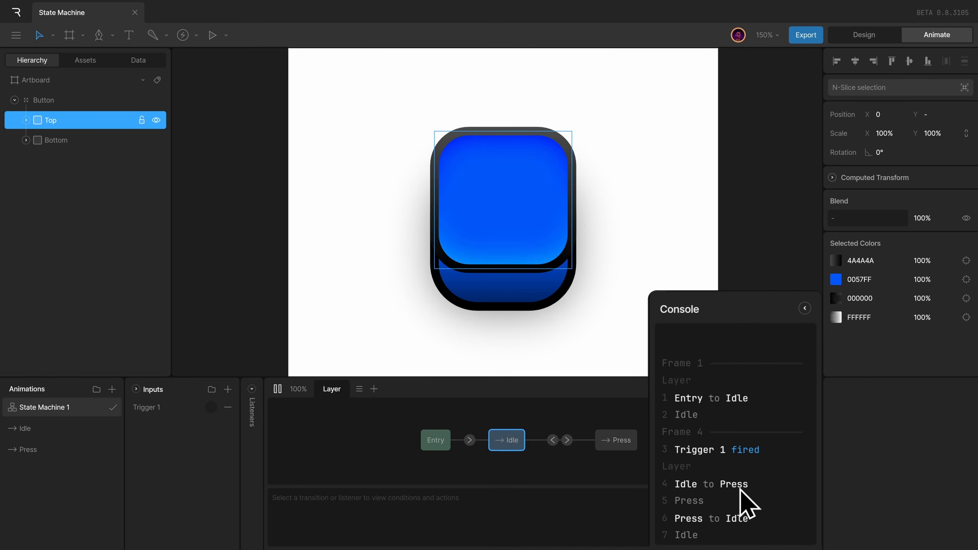
click(553, 440)
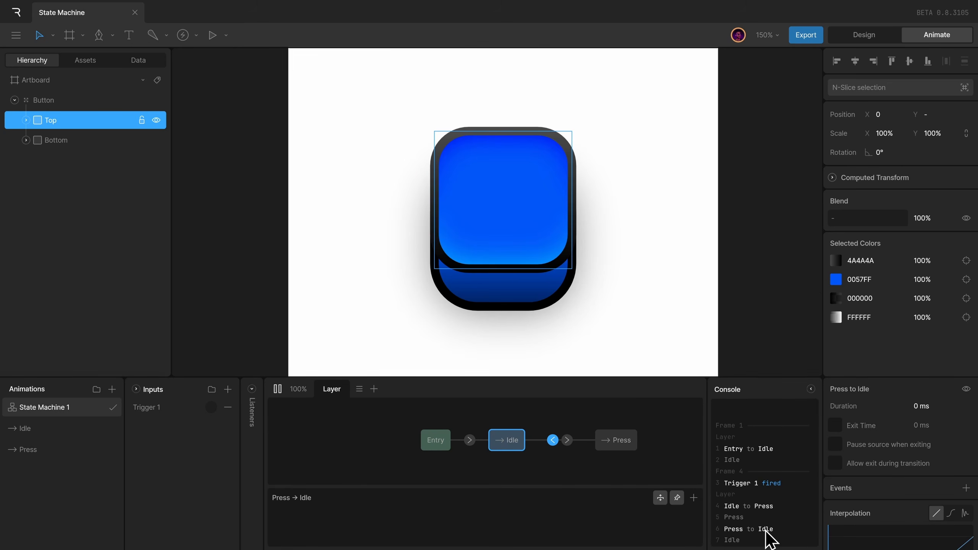
Step: Scrub the Press timeline to its last keyframe to check the animation's length, and return to State Machine 1
click(103, 452)
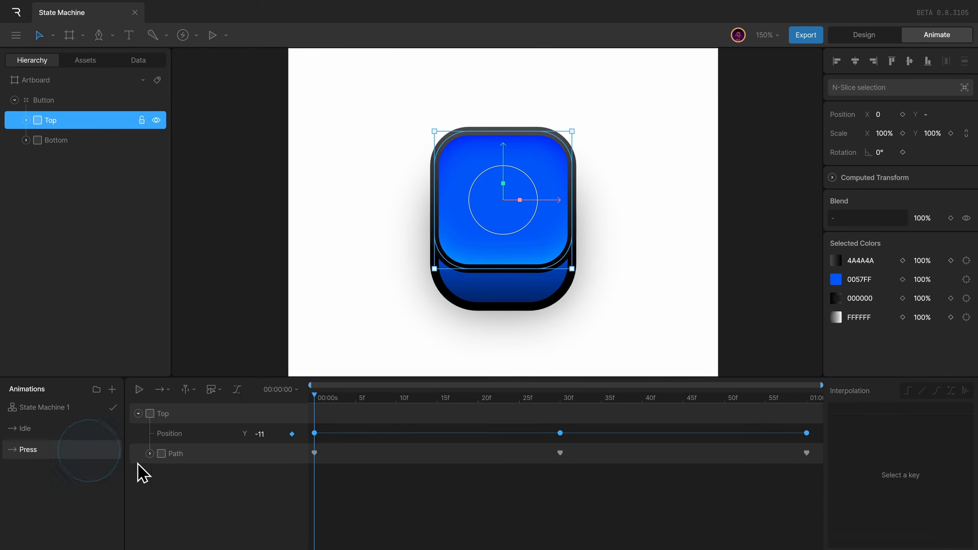
drag(331, 406, 807, 433)
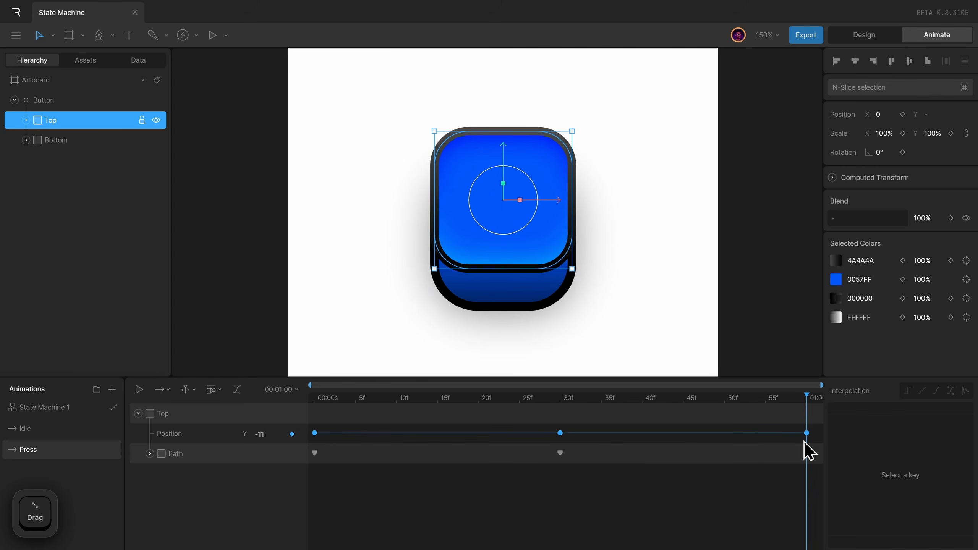
click(89, 408)
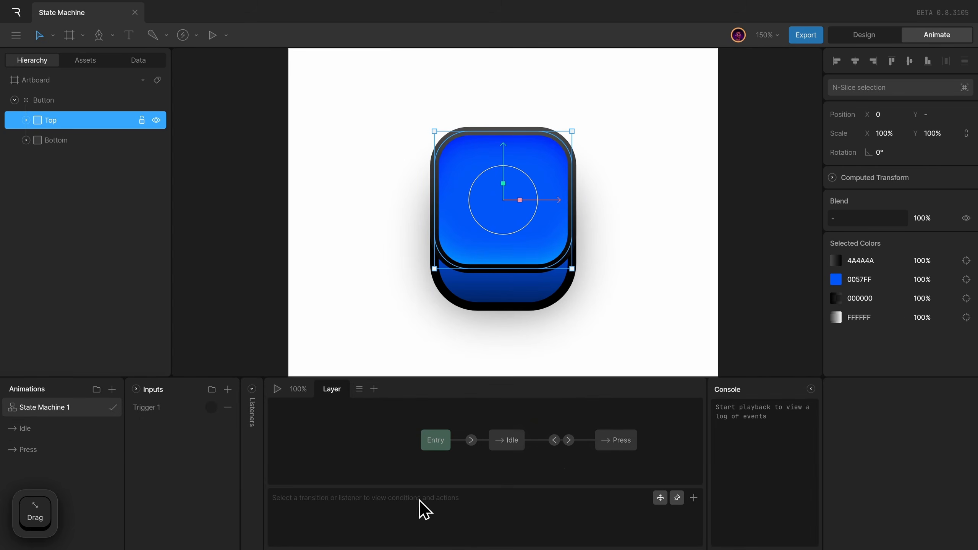
Step: Enable Exit Time on the Press to Idle transition and set it to 1000 ms
click(508, 448)
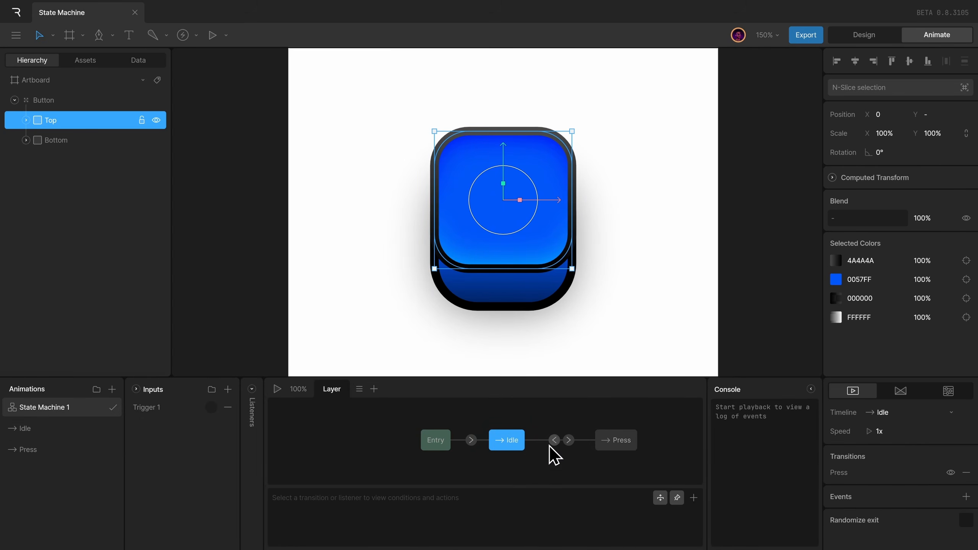
click(550, 444)
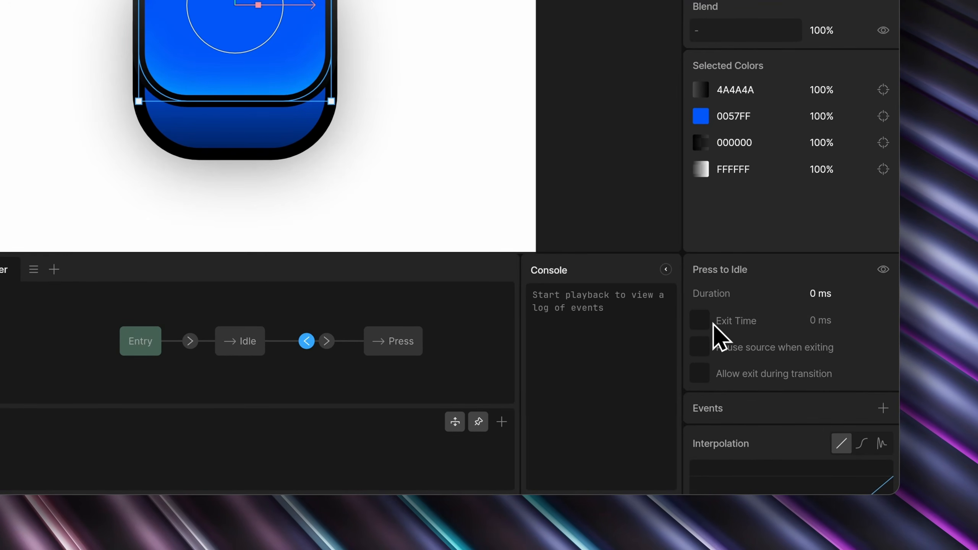
click(702, 321)
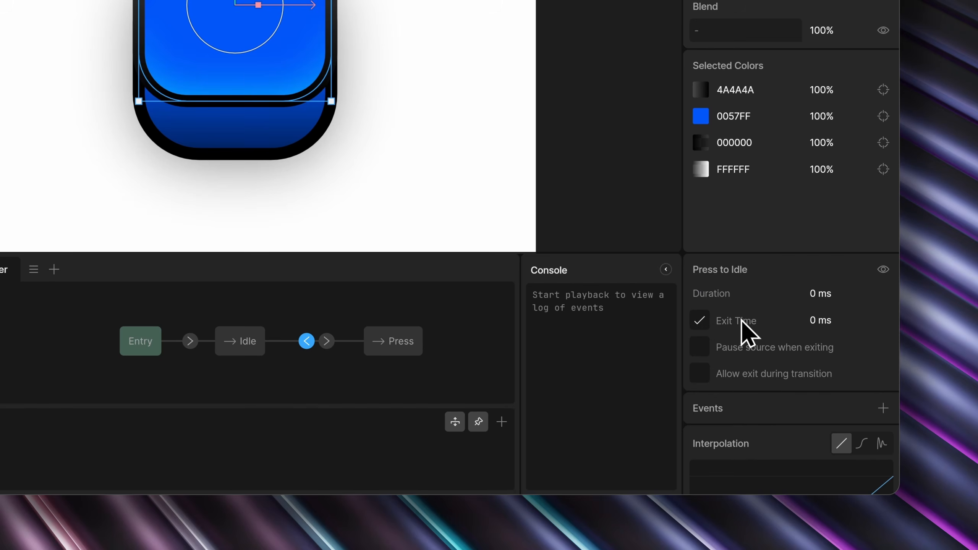
click(828, 321)
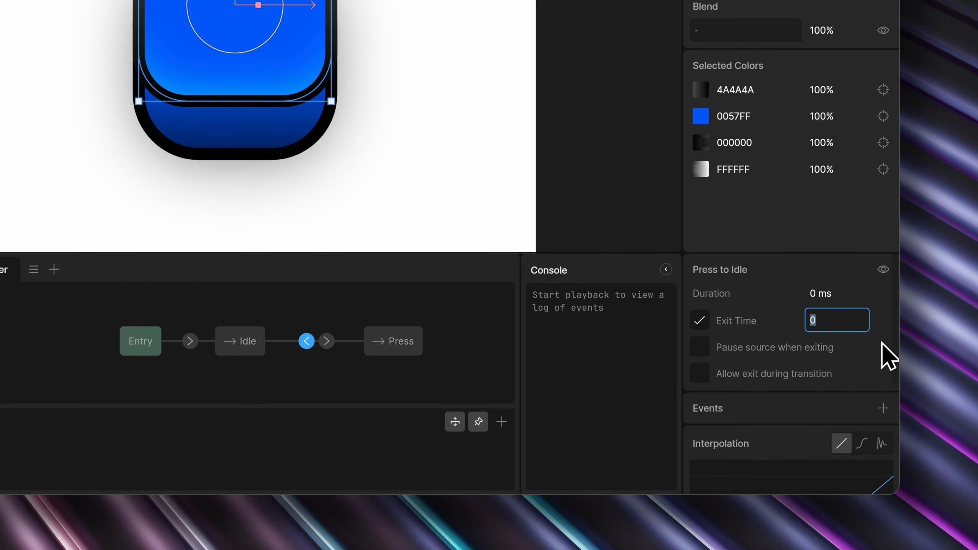
text(1000)
key(Return)
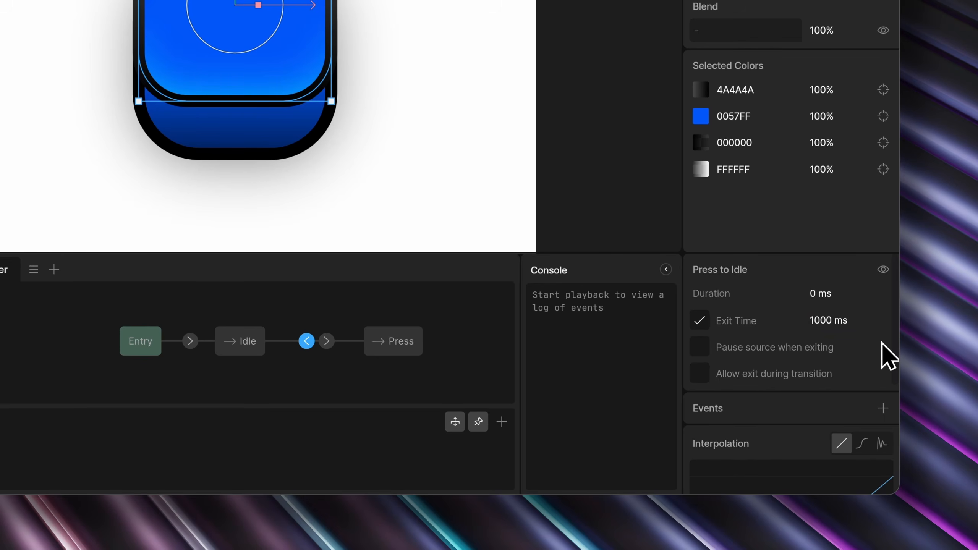
Step: Change the Press to Idle transition's exit time to 100%
click(849, 320)
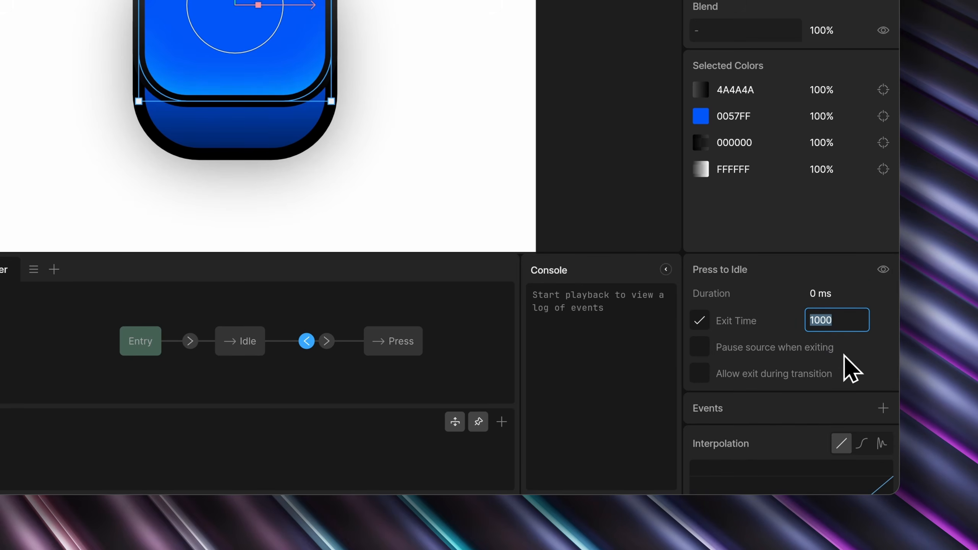
text(100%)
key(Return)
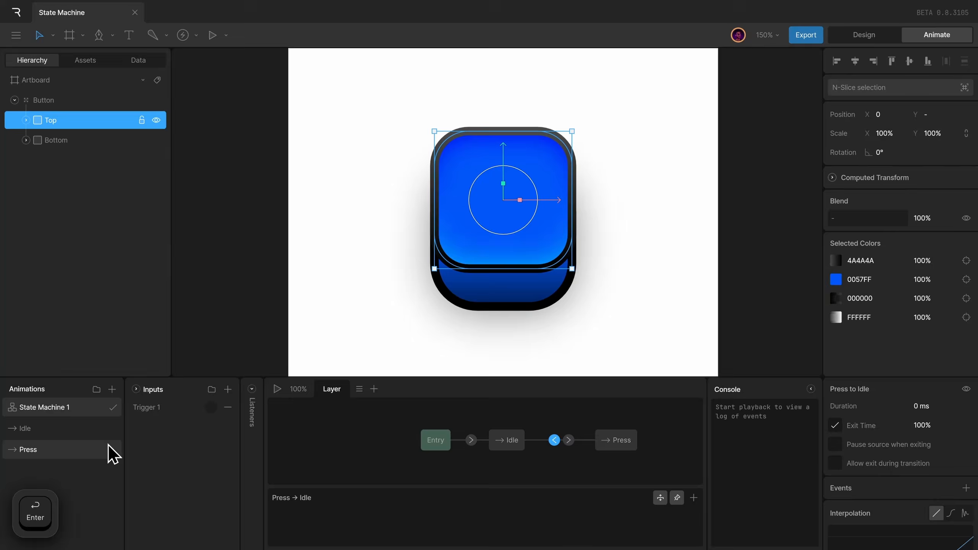
Step: Check the Press timeline's duration settings and compare them with the exit time of the Press to Idle transition
click(75, 443)
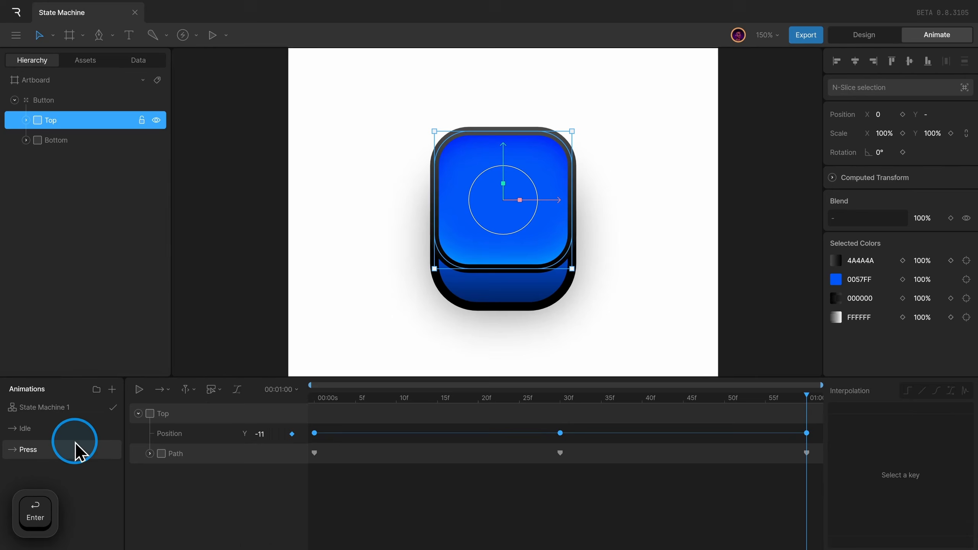
click(280, 389)
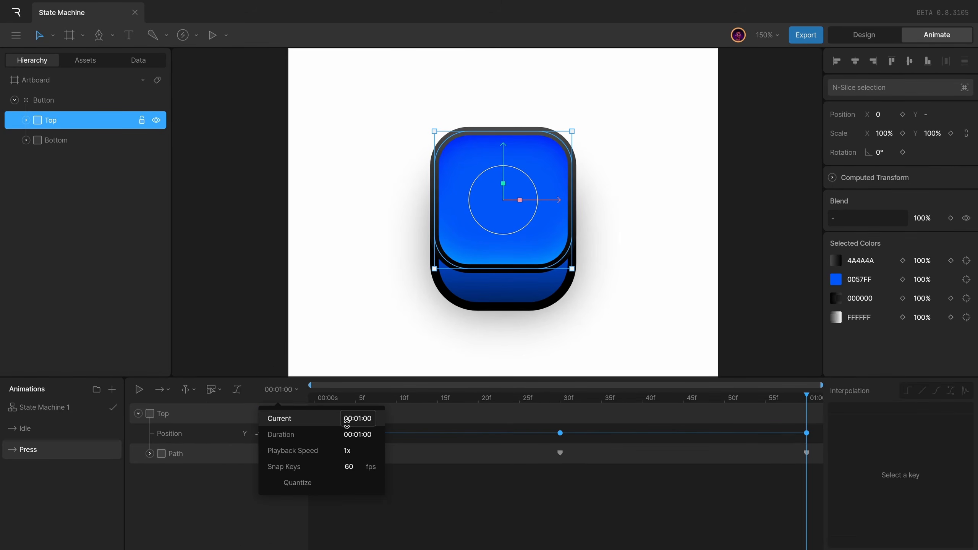
click(77, 408)
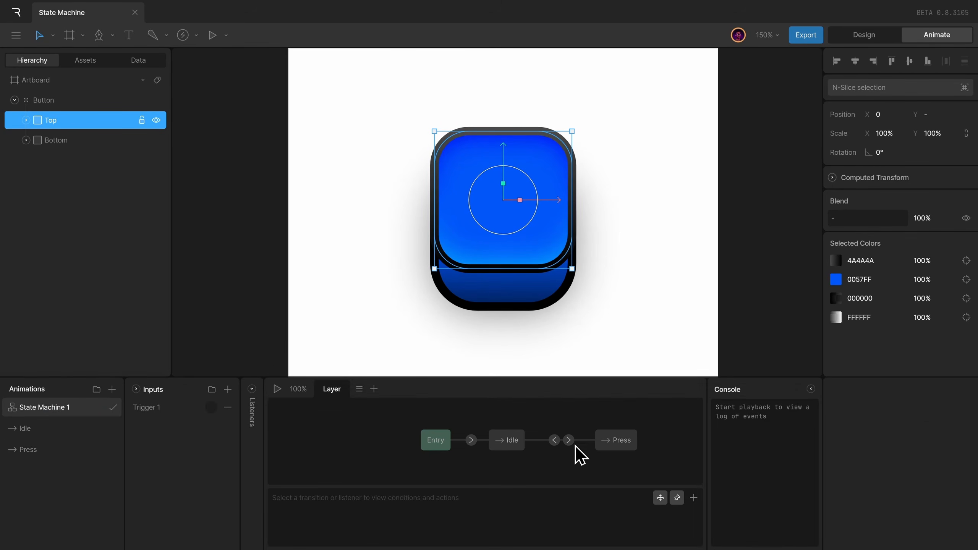
click(555, 439)
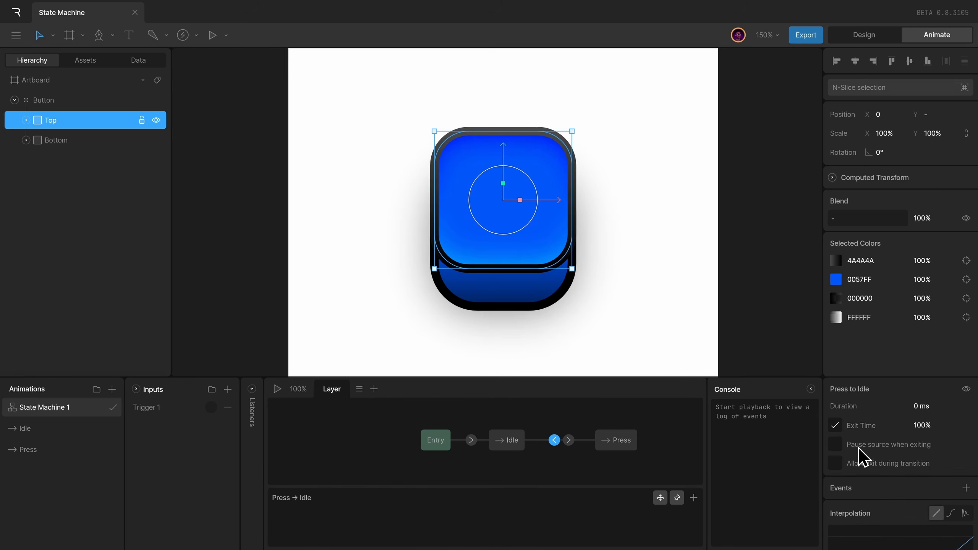
Step: Run the state machine and fire Trigger 1 repeatedly to test the full Press animation and the return to Idle
click(274, 389)
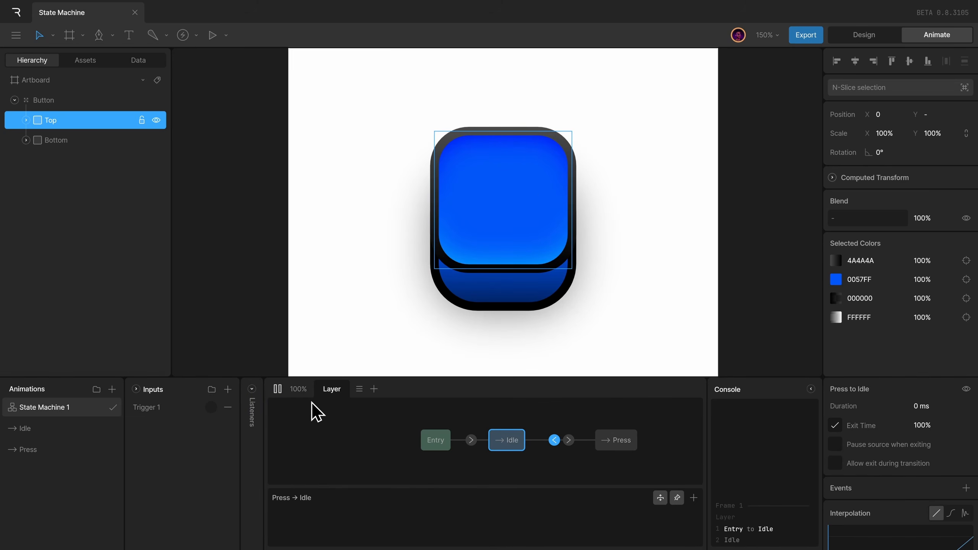
click(210, 407)
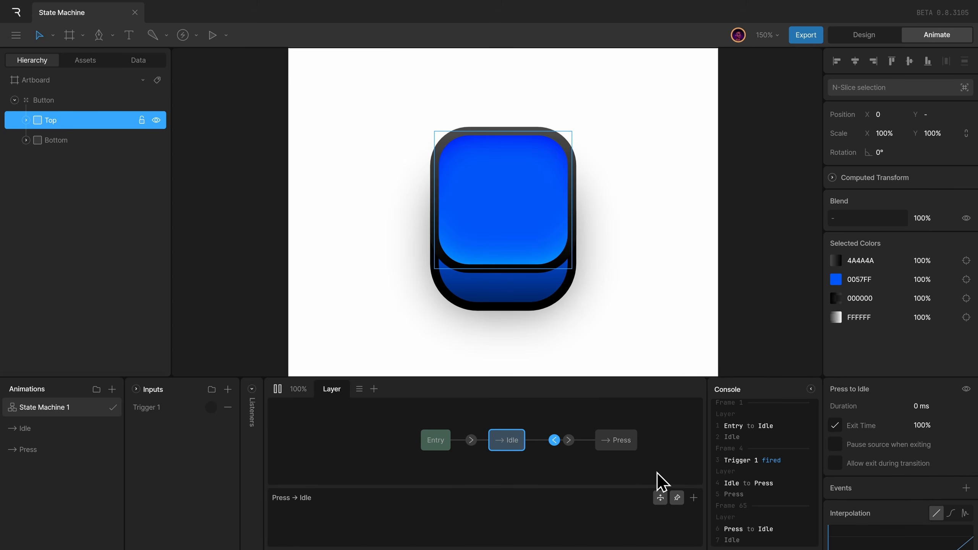
click(212, 407)
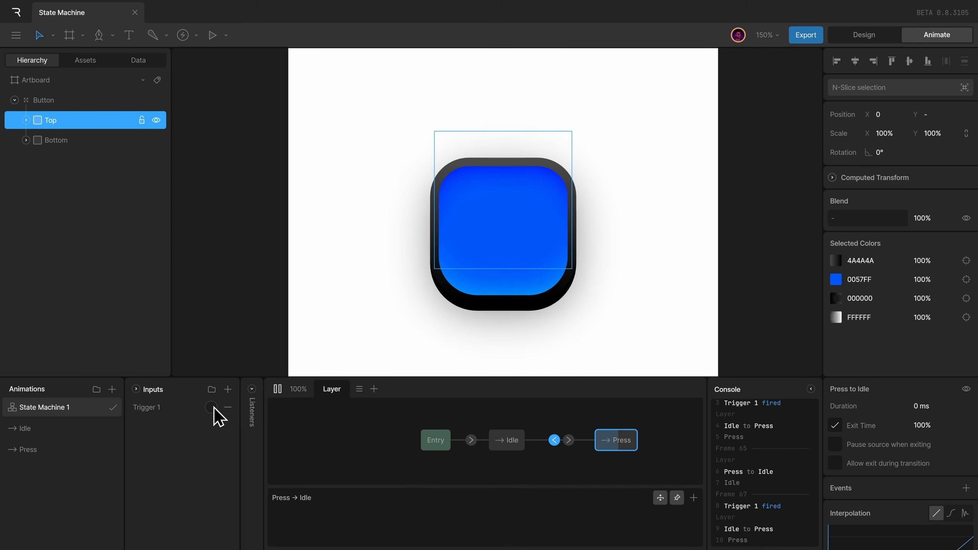
click(212, 408)
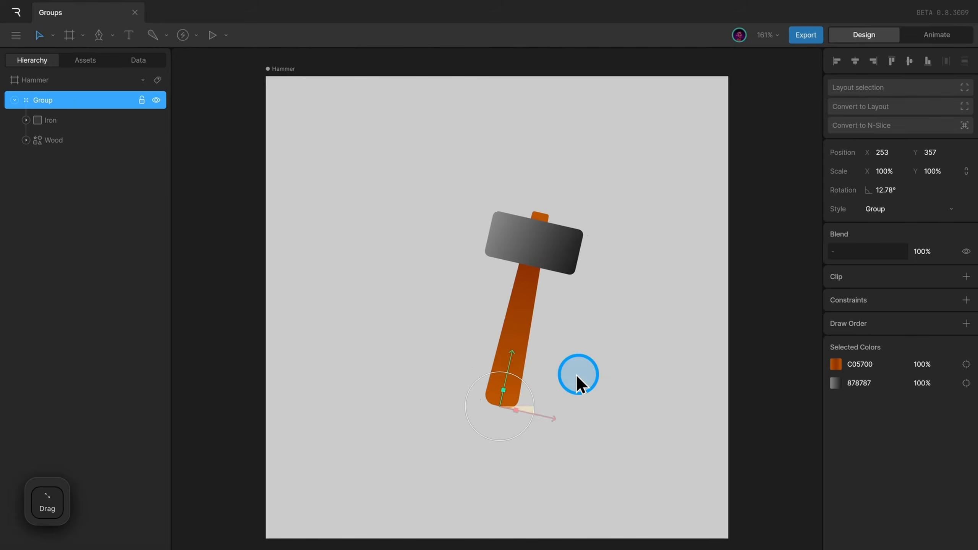
Step: Rotate the hammer group in the Groups file and slide the triangular cue along the progress bar in the Data Binding file
drag(577, 379, 512, 367)
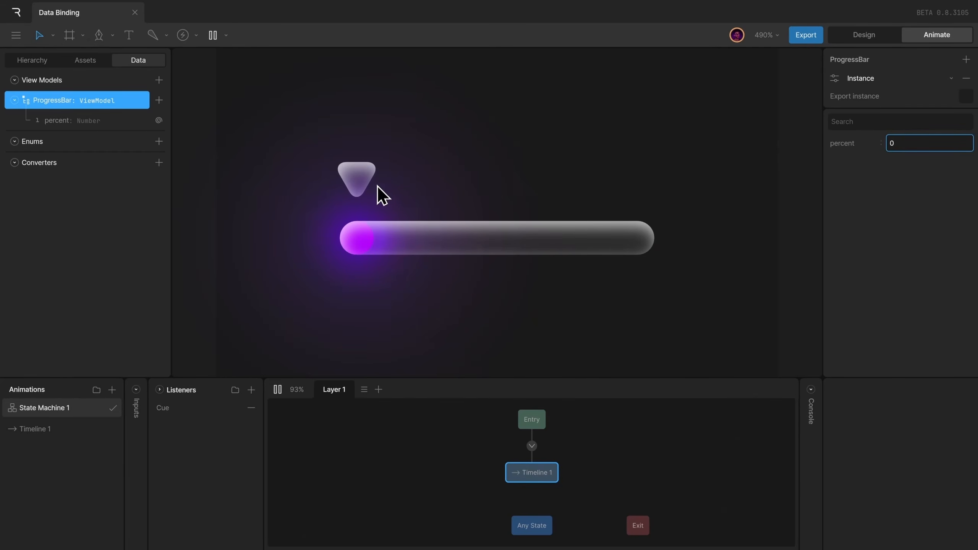
drag(377, 192, 534, 187)
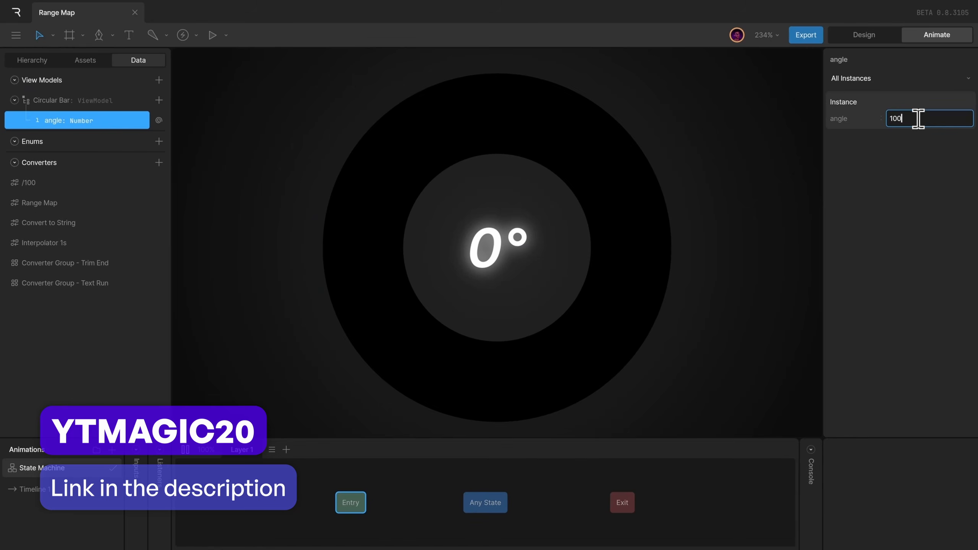
Step: Set the Circular Bar's angle value to 100 in the Range Map file
key(Return)
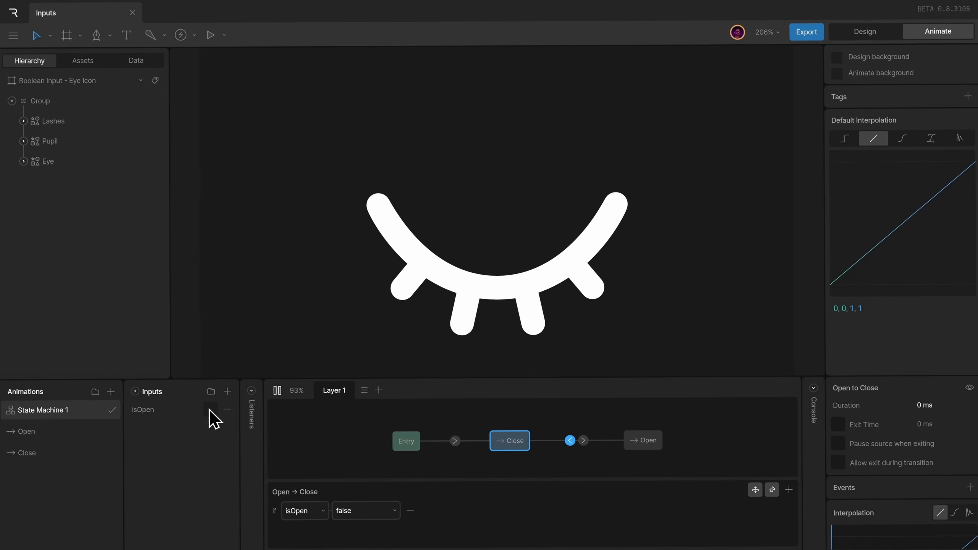
Step: Test the three input types by toggling the isOpen boolean, stepping the icon number through its values, and firing Trigger 1
click(210, 411)
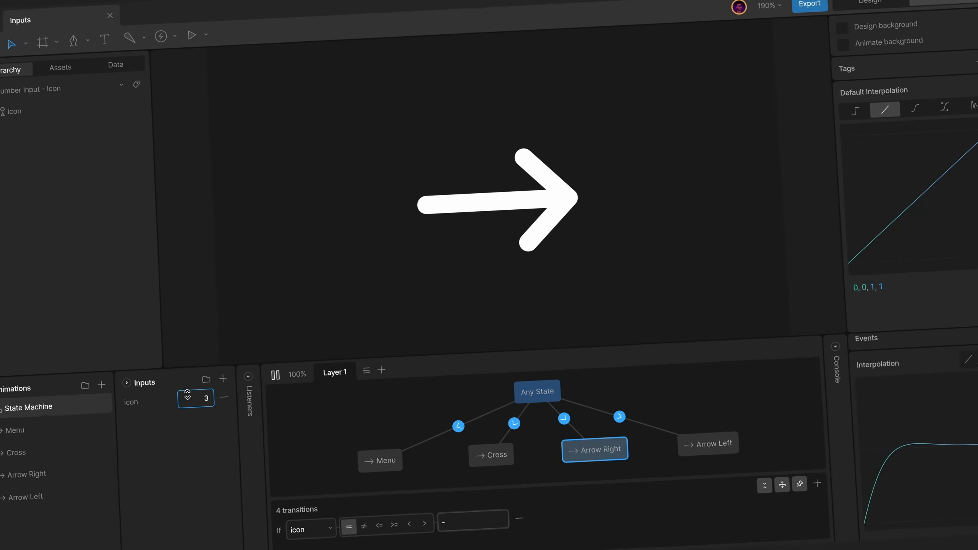
click(188, 394)
key(Up)
key(Down)
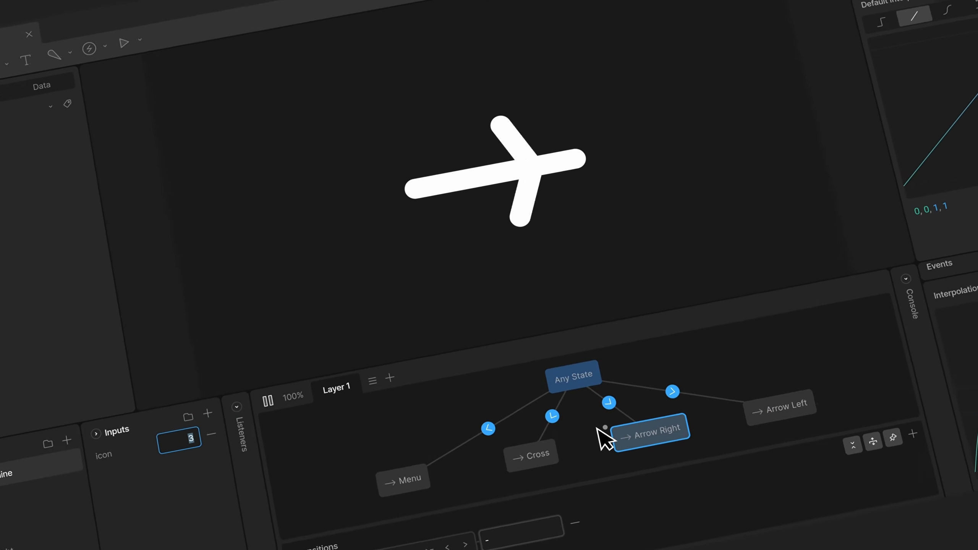
key(Down)
key(Down)
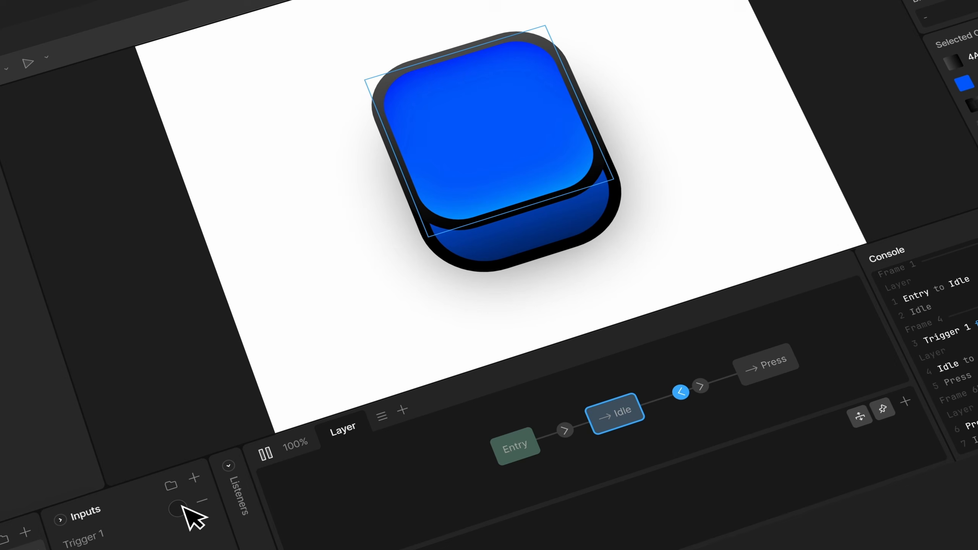
click(178, 508)
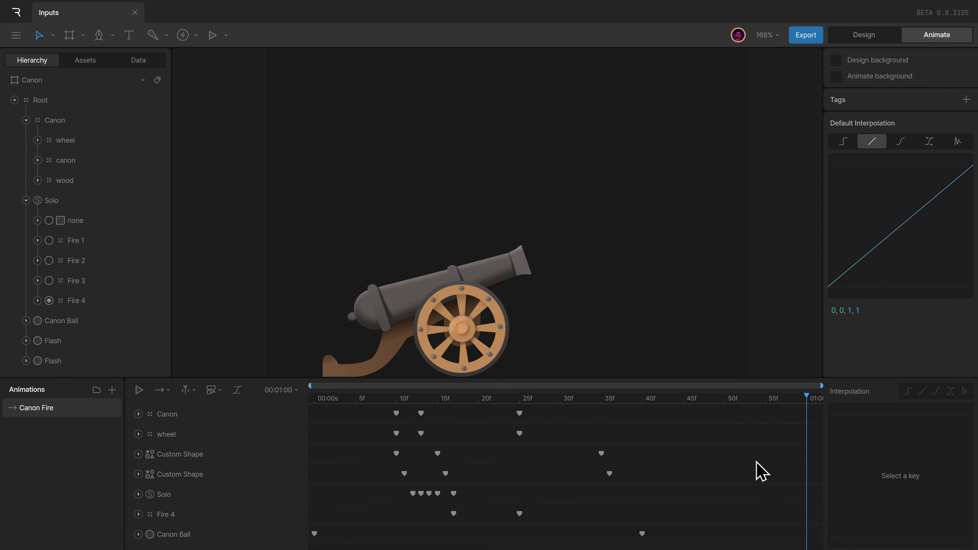
Step: Preview the Canon Fire animation in the Inputs file
key(space)
key(space)
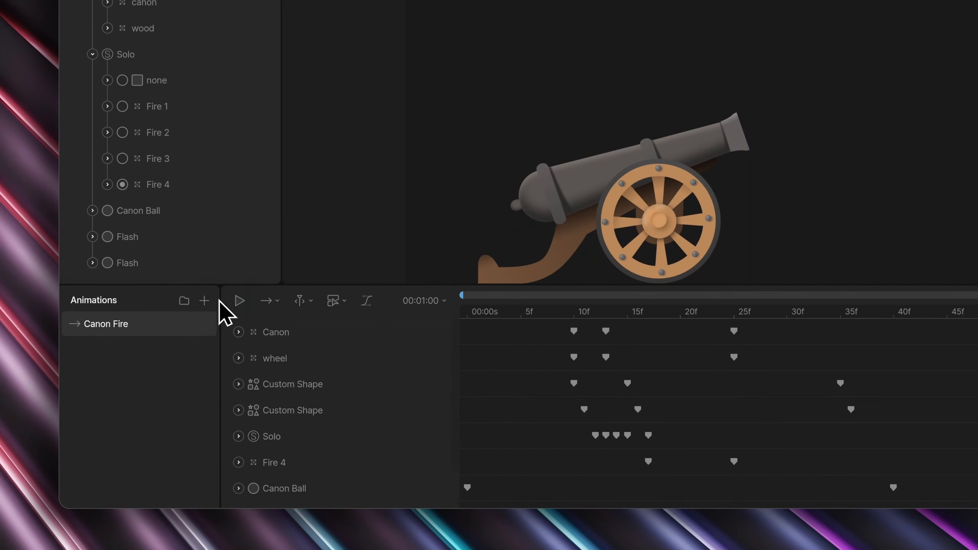
Step: Create a new state machine for the cannon and add the Canon Fire animation to its graph as a state
click(112, 389)
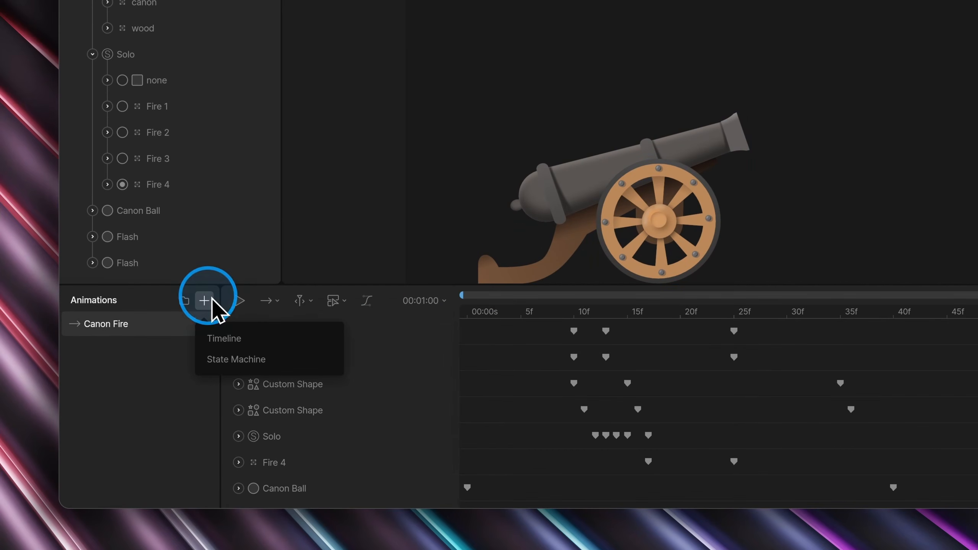
click(235, 359)
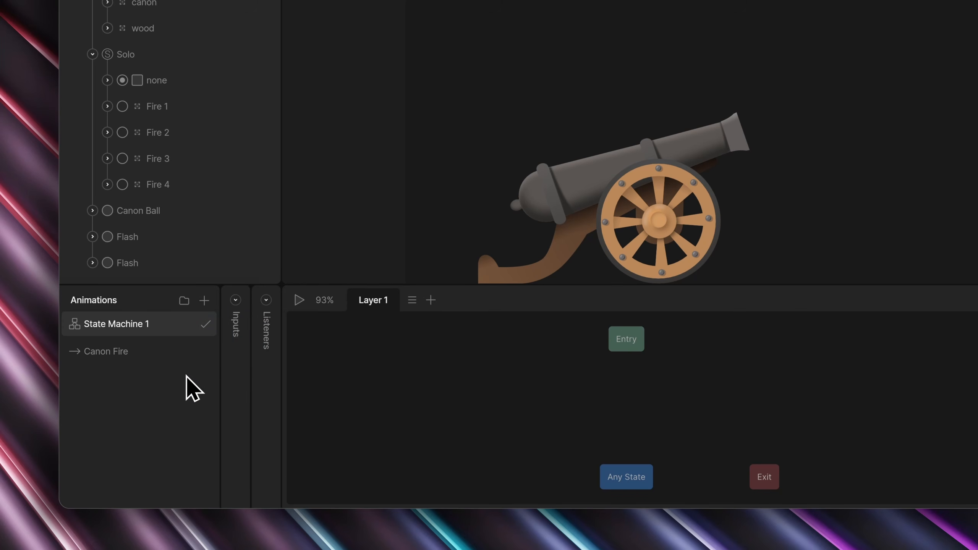
drag(162, 362, 768, 364)
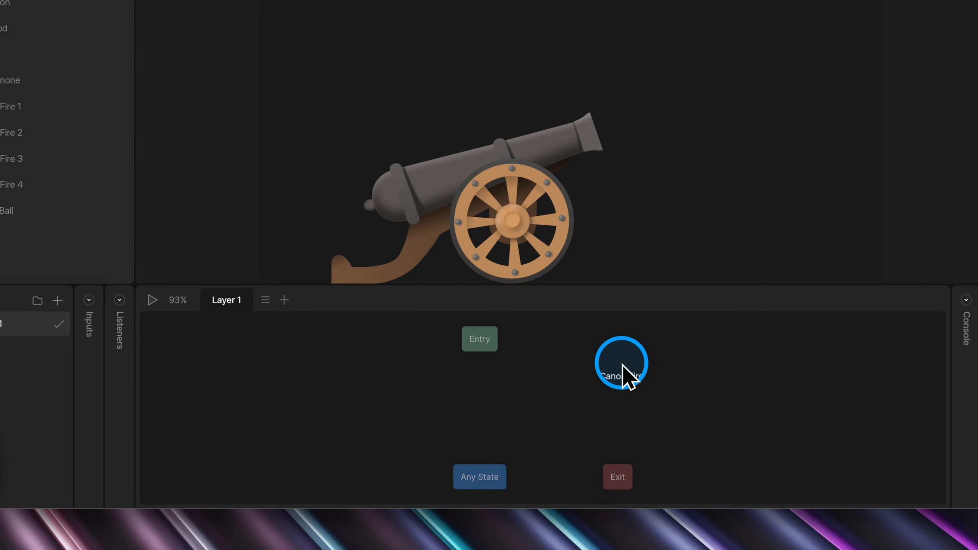
Step: Line up the Entry and Canon Fire states side by side and connect Entry to Canon Fire with a transition
drag(622, 364, 557, 365)
drag(464, 340, 613, 372)
click(448, 365)
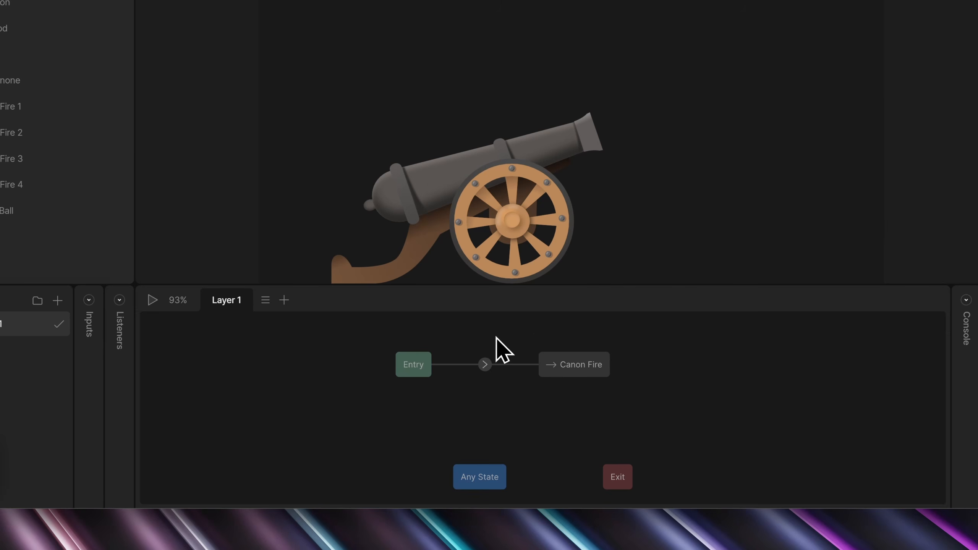
scroll(498, 404, up, 1)
click(484, 362)
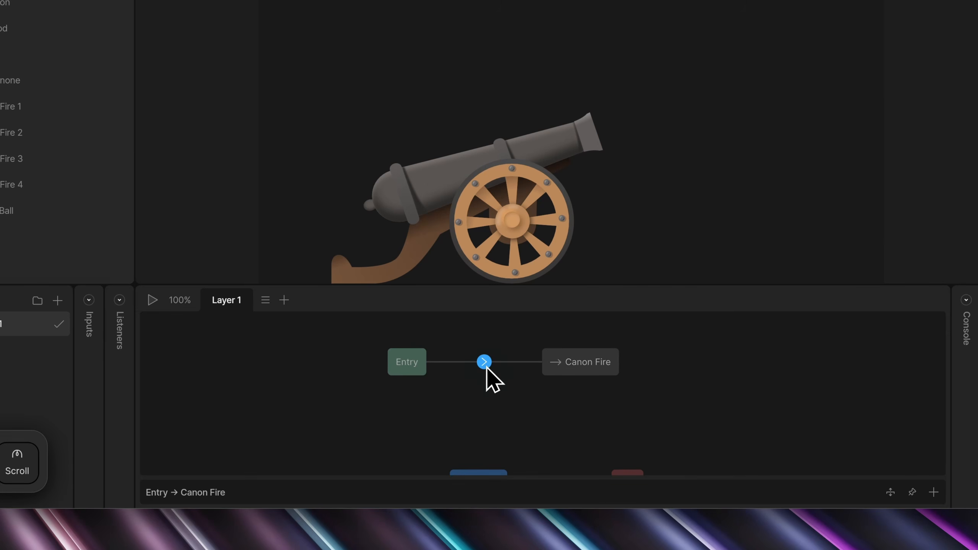
Step: Create a trigger input for the state machine and name it FIRE
click(88, 300)
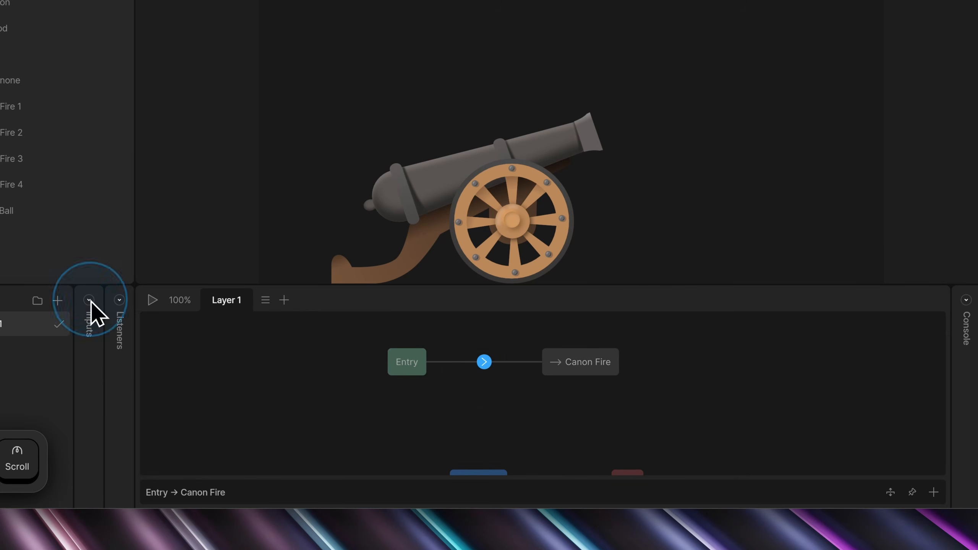
click(208, 301)
click(225, 380)
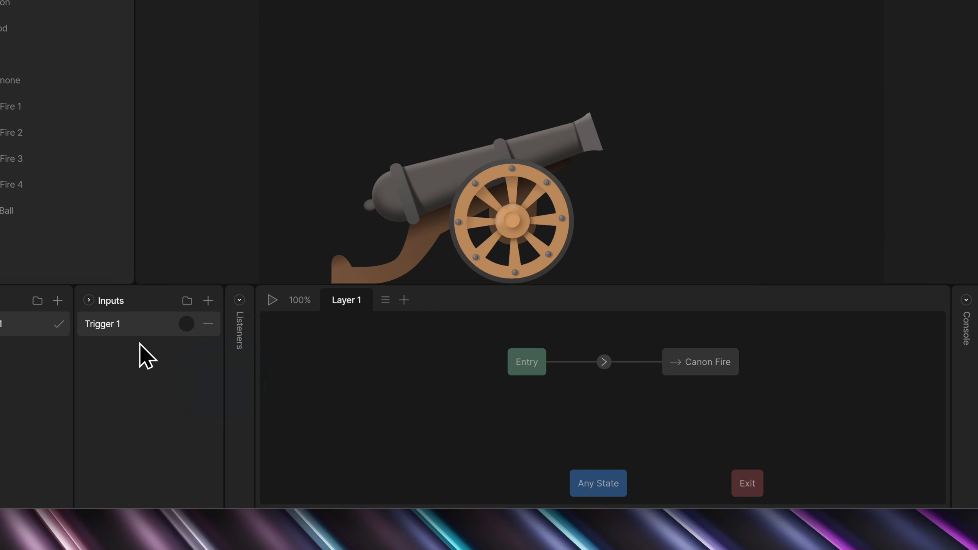
double_click(114, 329)
text(FIRE)
Step: Add a condition to the Entry to Canon Fire transition that uses the FIRE trigger
click(606, 361)
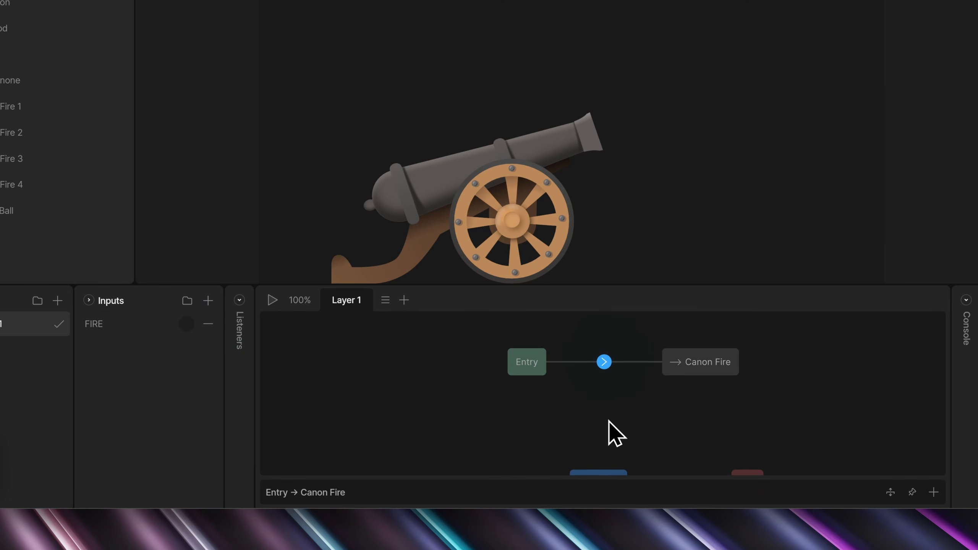
click(933, 492)
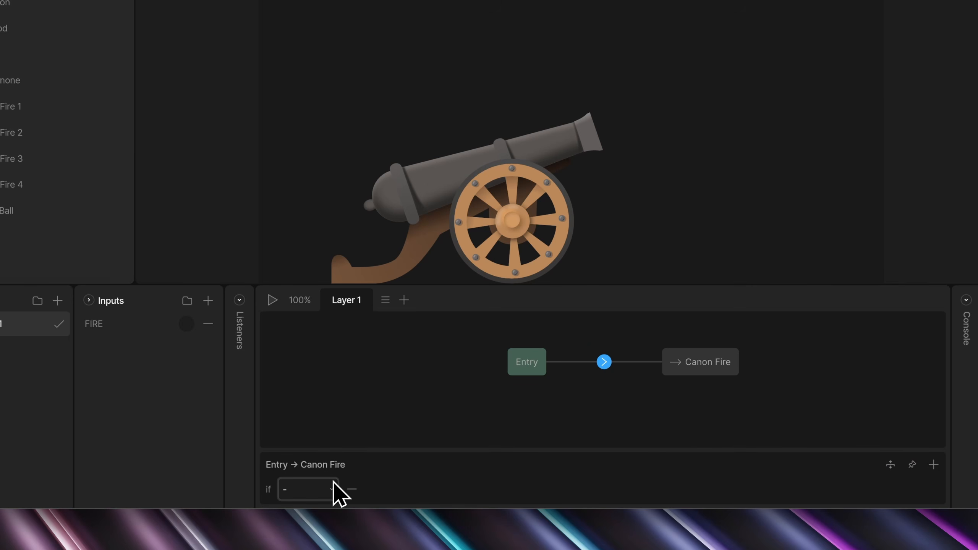
click(310, 488)
click(322, 376)
Step: Play the state machine and fire the FIRE trigger repeatedly to test the Entry to Canon Fire transition
click(273, 299)
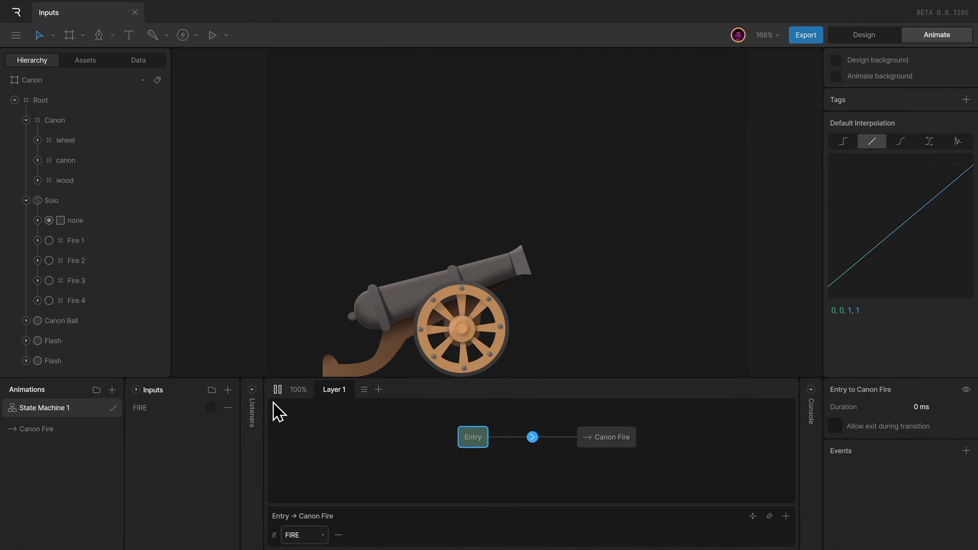
click(208, 410)
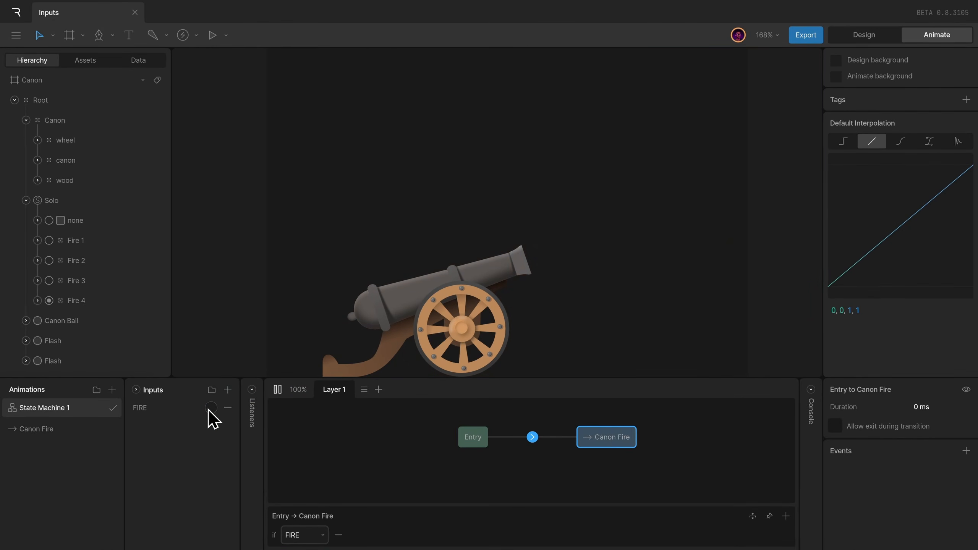
click(212, 409)
click(277, 390)
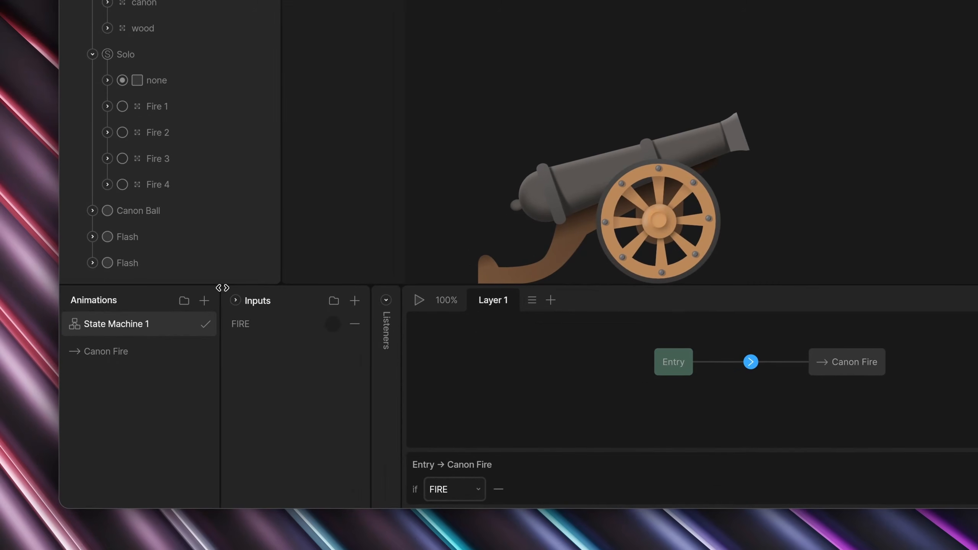
Step: Create a new timeline animation, place it between State Machine 1 and Canon Fire, and name it Idle
click(204, 300)
click(225, 338)
drag(143, 324, 136, 358)
double_click(131, 354)
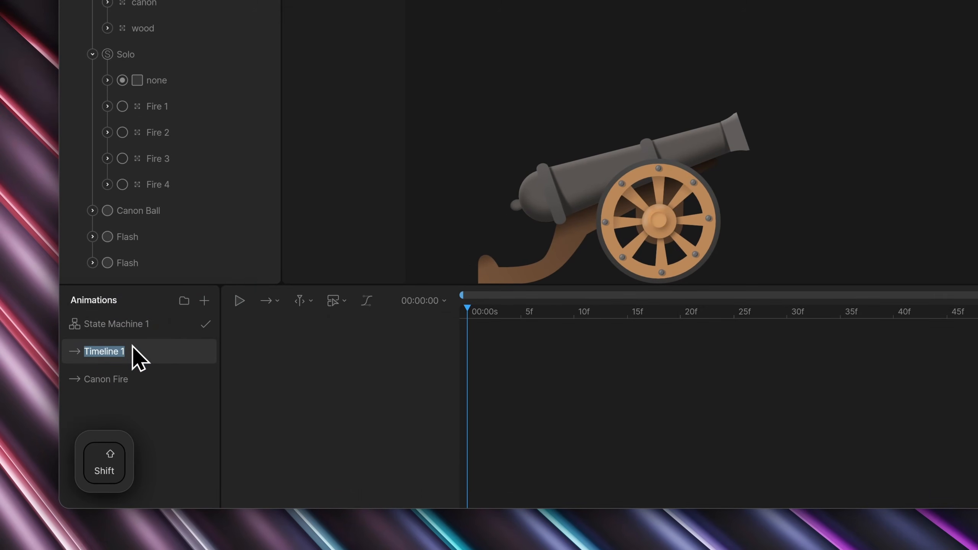
text(Idle)
key(Return)
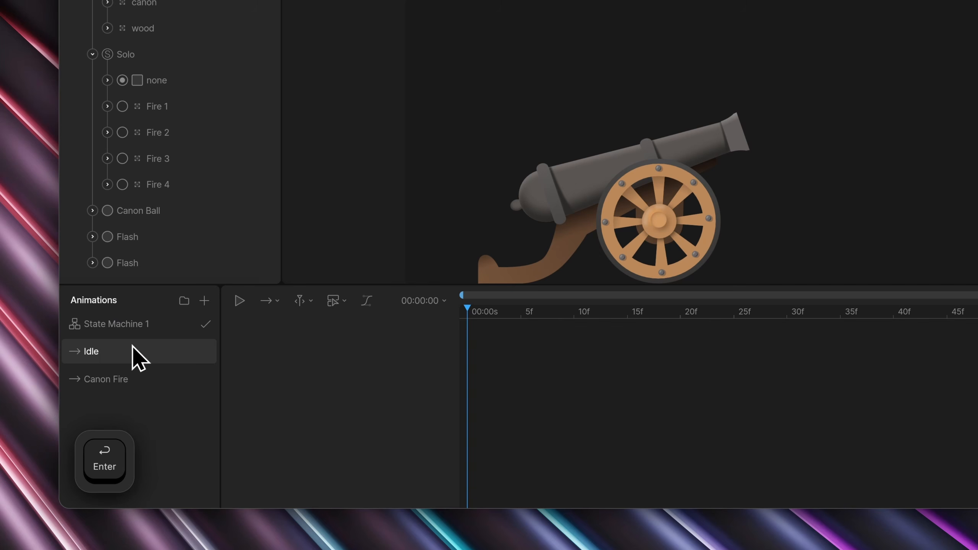
Step: Examine the keyframes at frame 10 of the Canon Fire timeline and compare them with the Idle timeline
click(144, 381)
drag(516, 397, 578, 324)
click(579, 316)
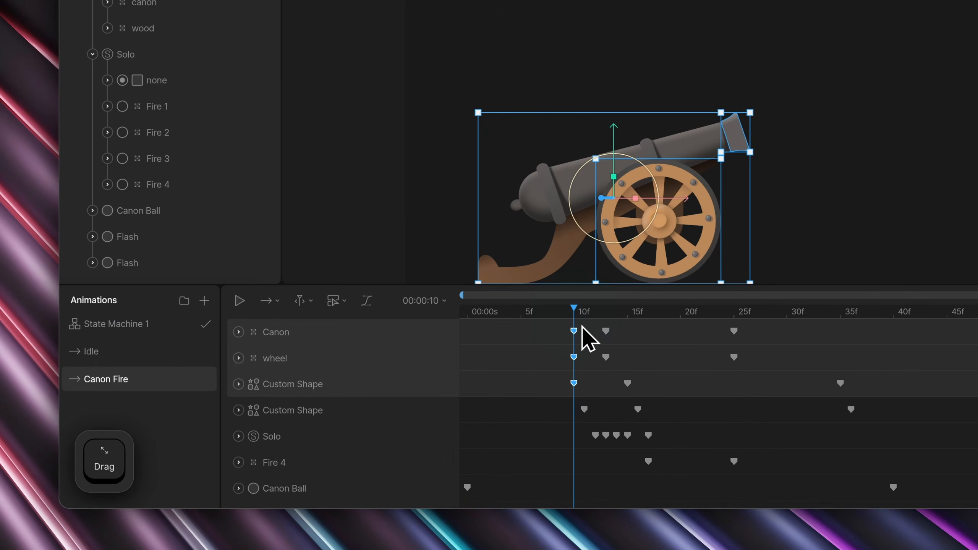
click(512, 372)
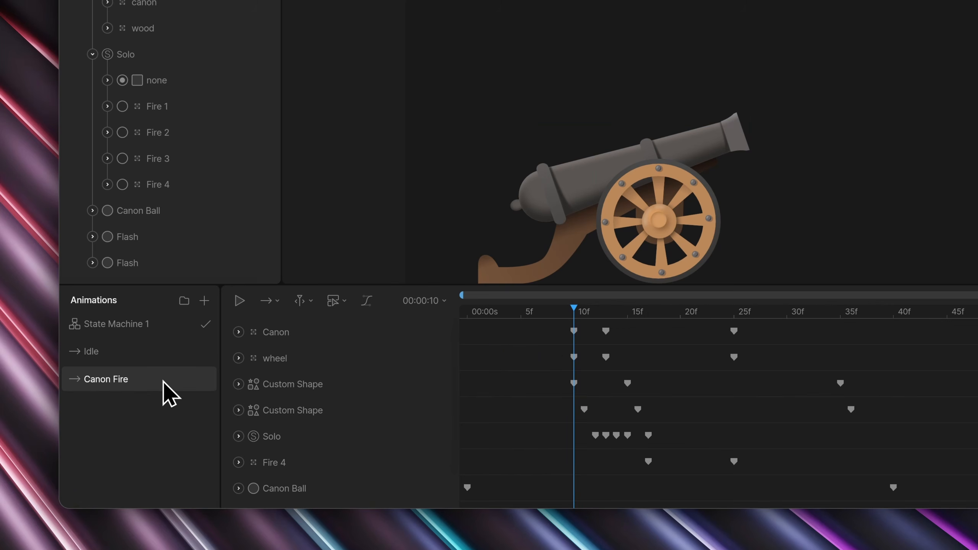
click(154, 354)
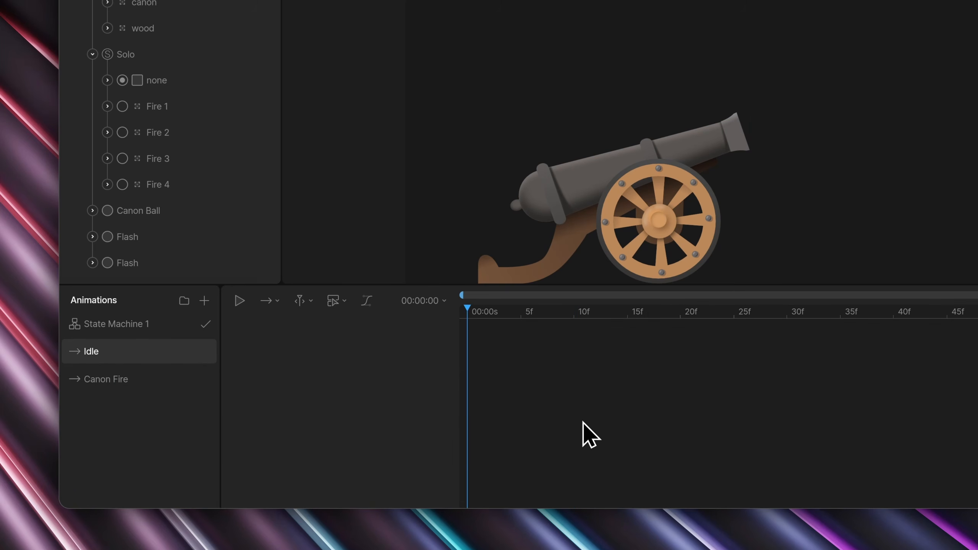
Step: Delete the Entry to Canon Fire transition in State Machine 1 and move the two states further apart
click(194, 323)
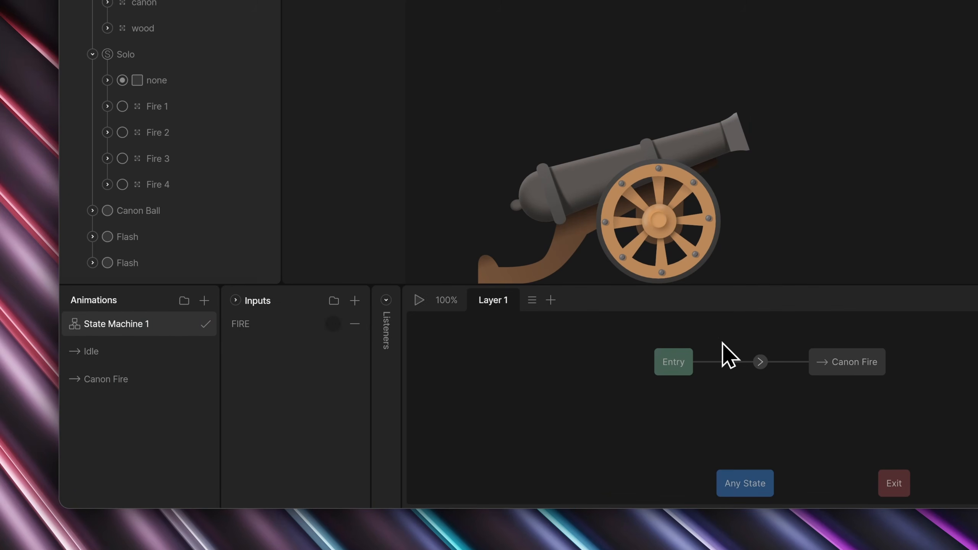
drag(722, 356, 786, 397)
key(Delete)
drag(669, 366, 610, 366)
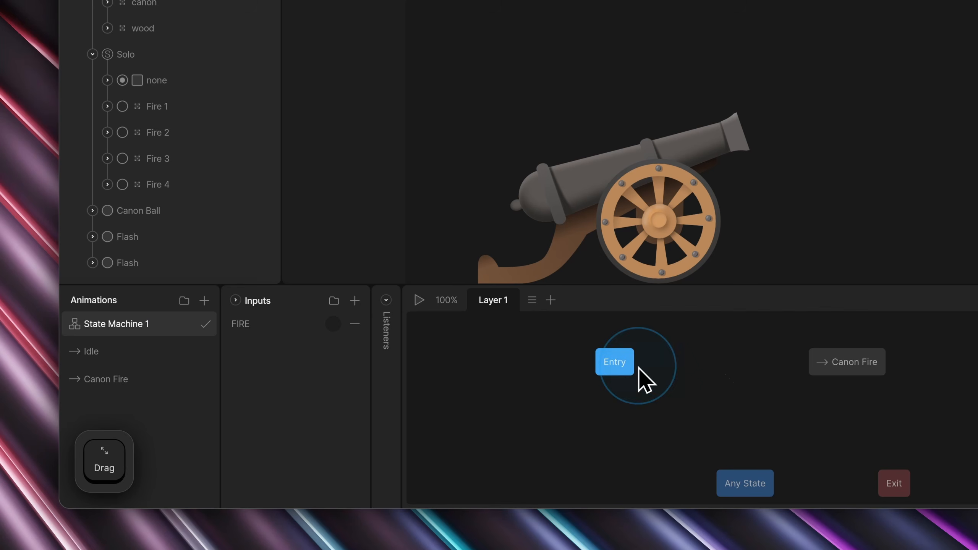
drag(840, 365, 873, 364)
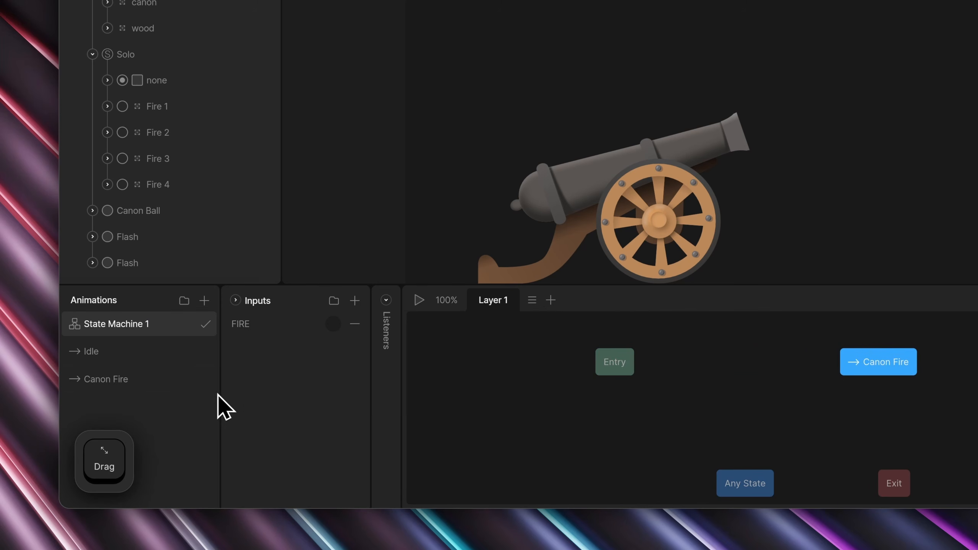
Step: Add the Idle animation as a state between Entry and Canon Fire and connect Entry to Idle
drag(159, 360, 712, 367)
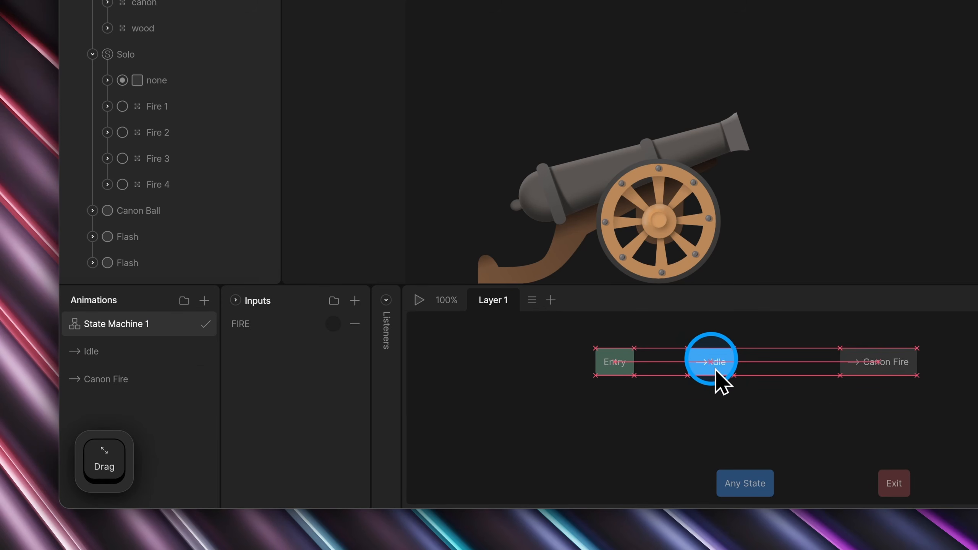
drag(516, 371, 600, 373)
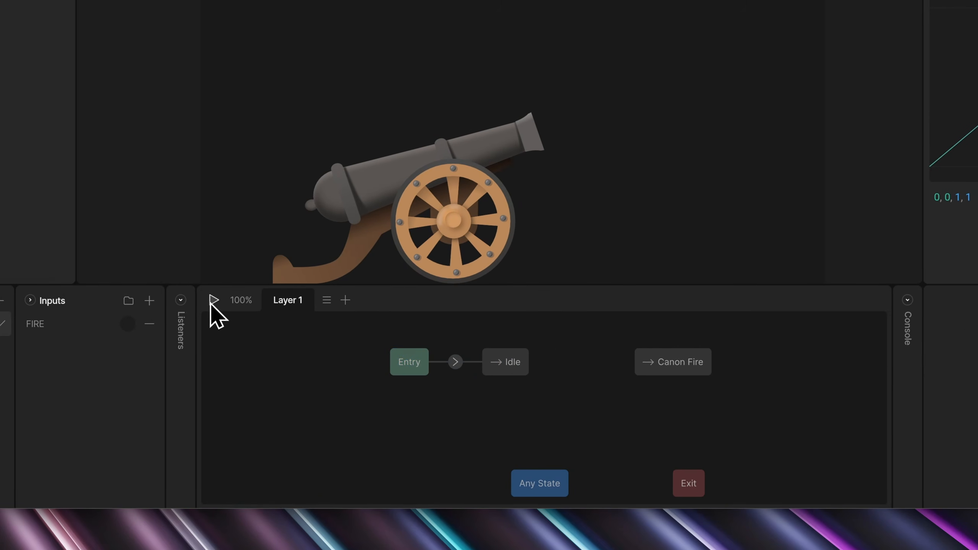
click(213, 303)
click(275, 364)
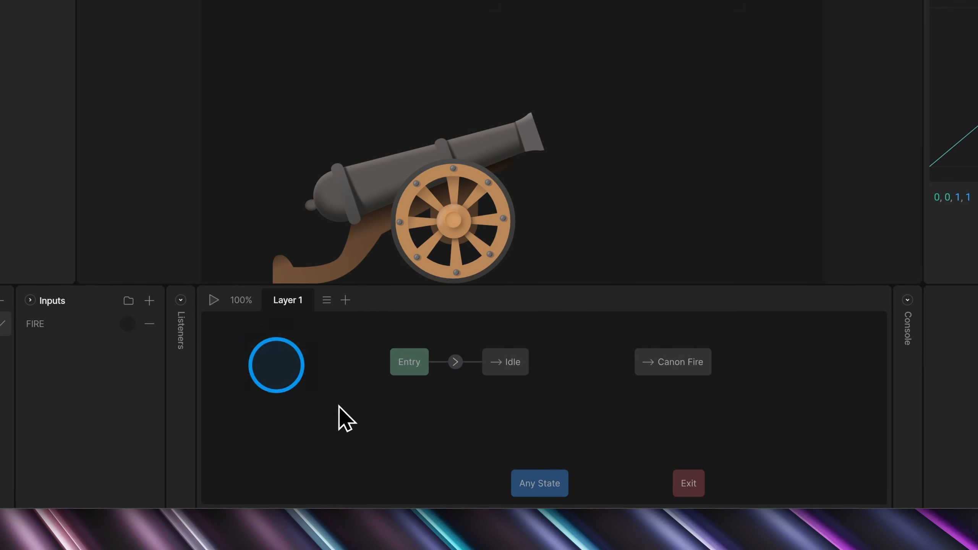
Step: Connect Idle to Canon Fire and add the FIRE trigger as that transition's condition
drag(535, 364, 701, 368)
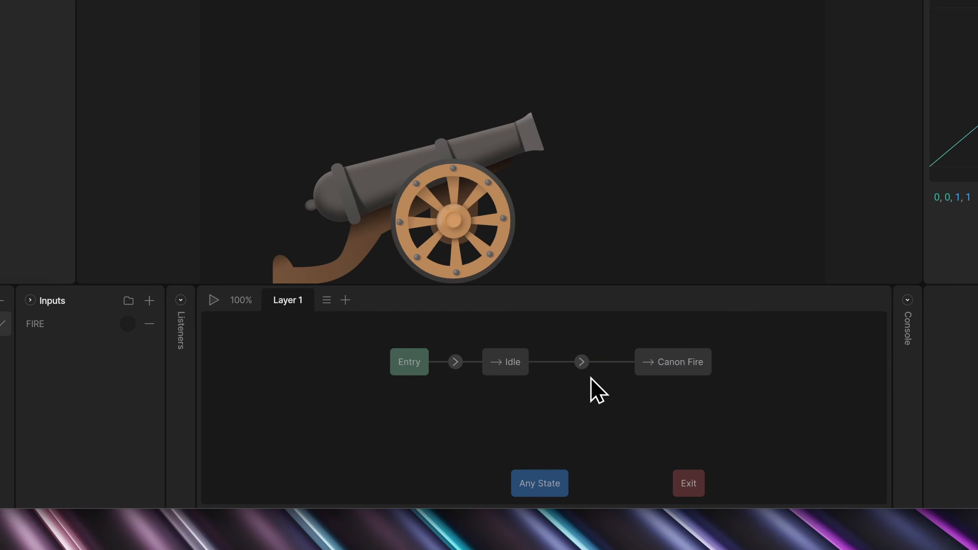
click(582, 364)
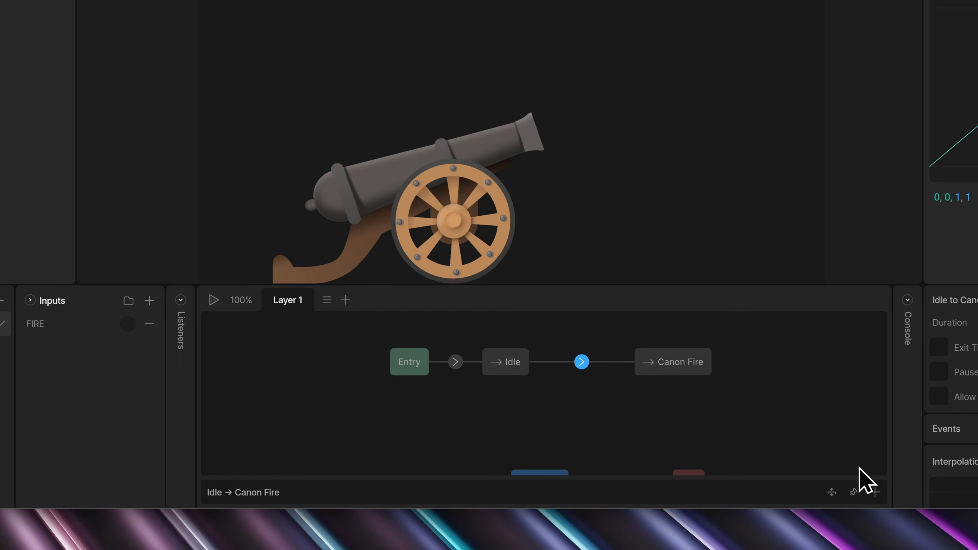
click(874, 465)
click(261, 486)
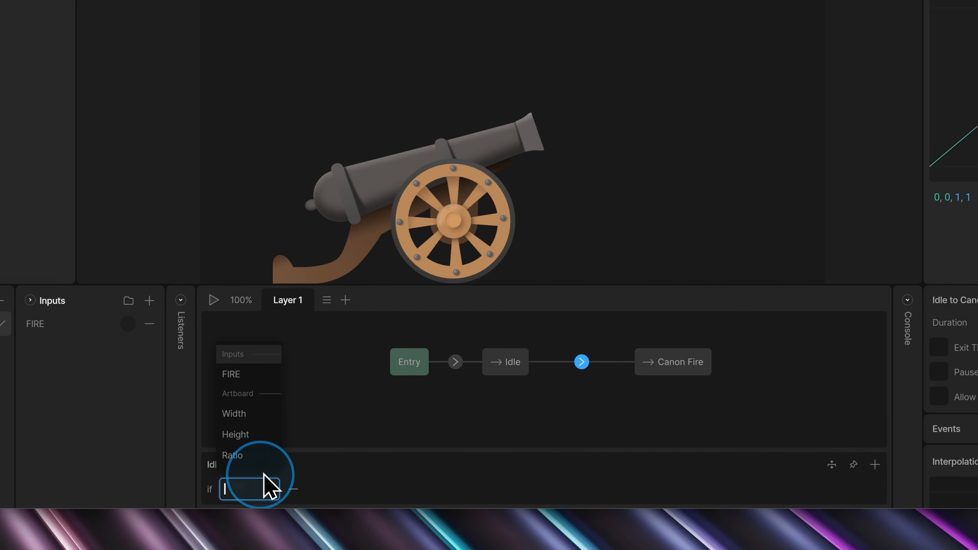
click(258, 373)
Step: Play the state machine and fire the FIRE trigger once to test the Idle to Canon Fire transition
click(213, 301)
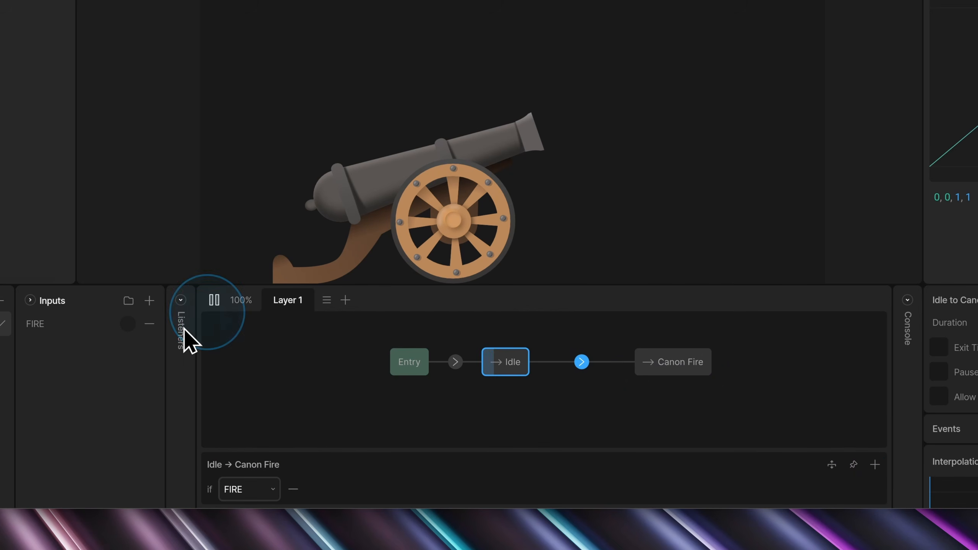
click(130, 323)
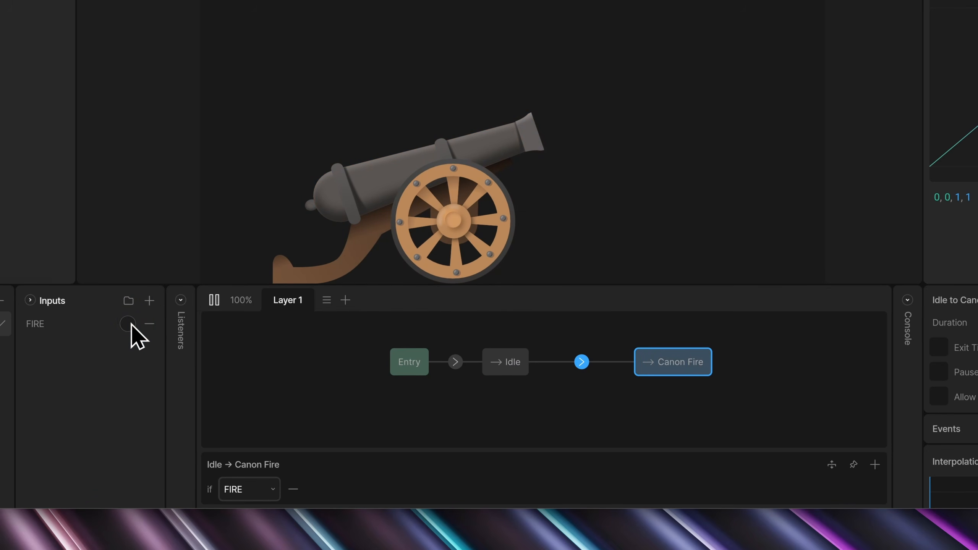
click(215, 301)
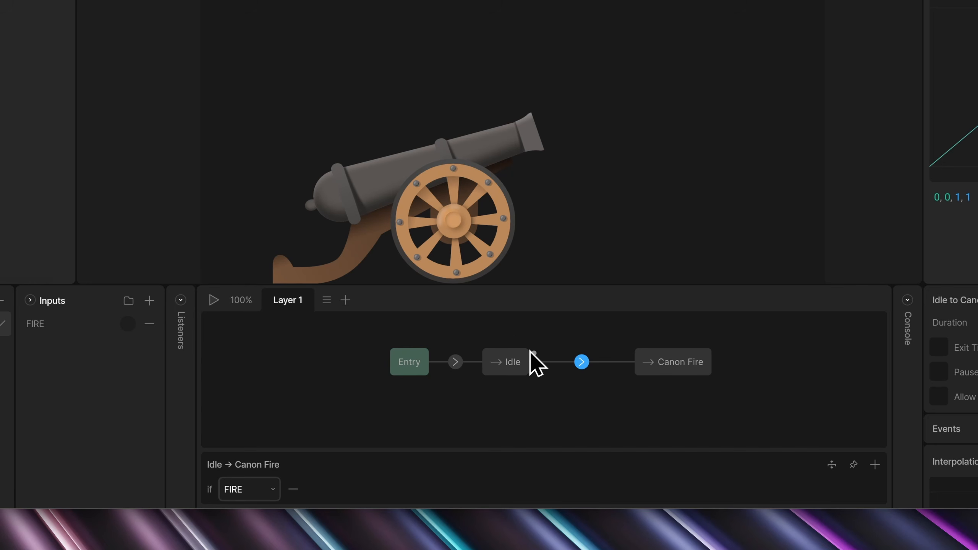
Step: Add a return transition from Canon Fire to Idle and enable its exit time at 100%
drag(661, 388, 520, 364)
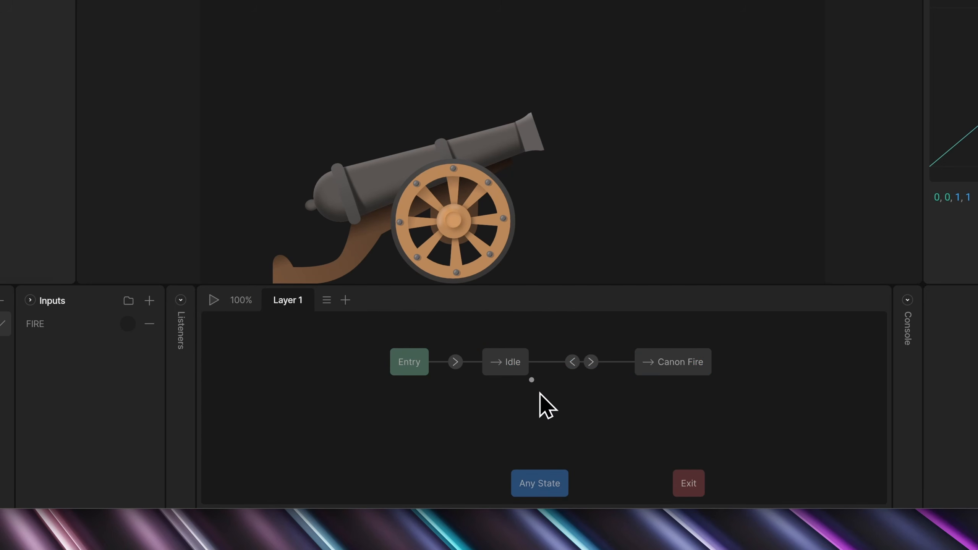
click(572, 362)
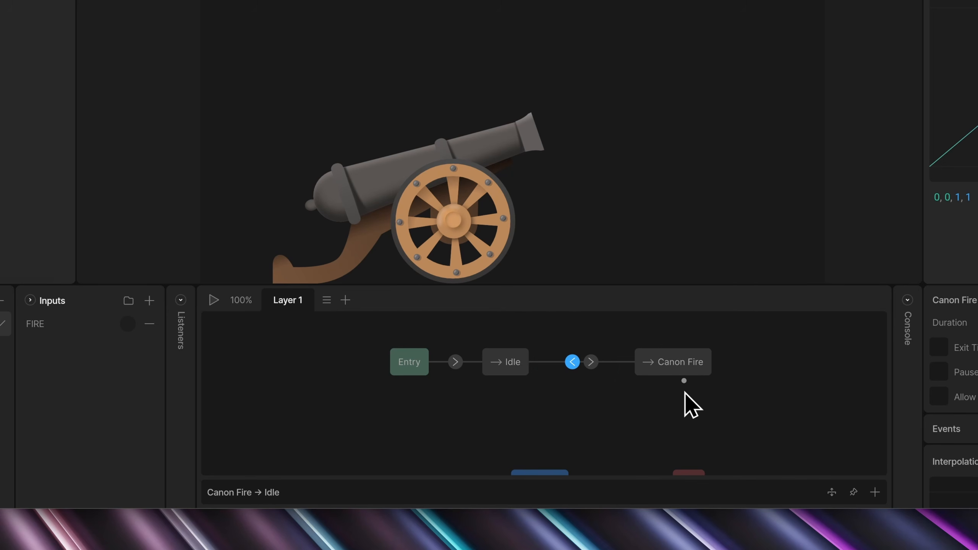
click(938, 347)
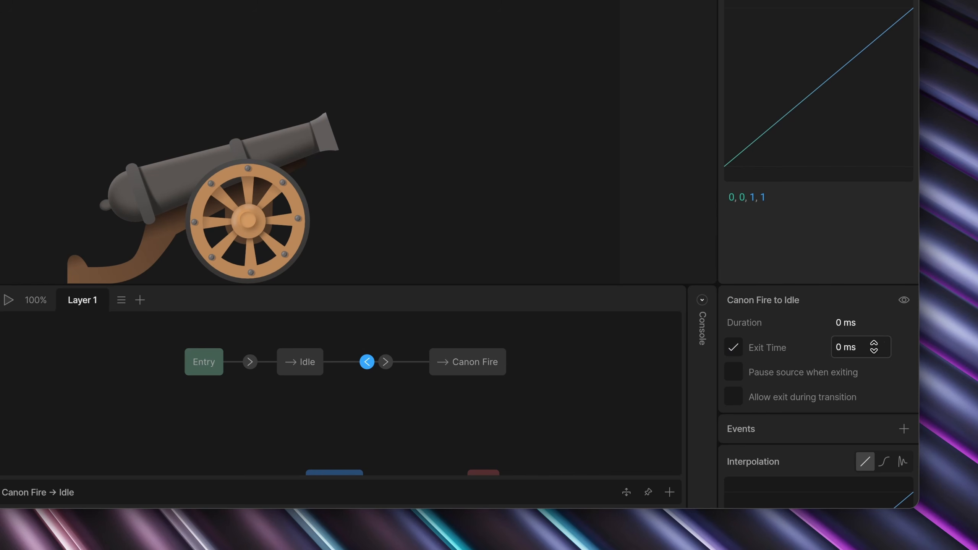
click(881, 347)
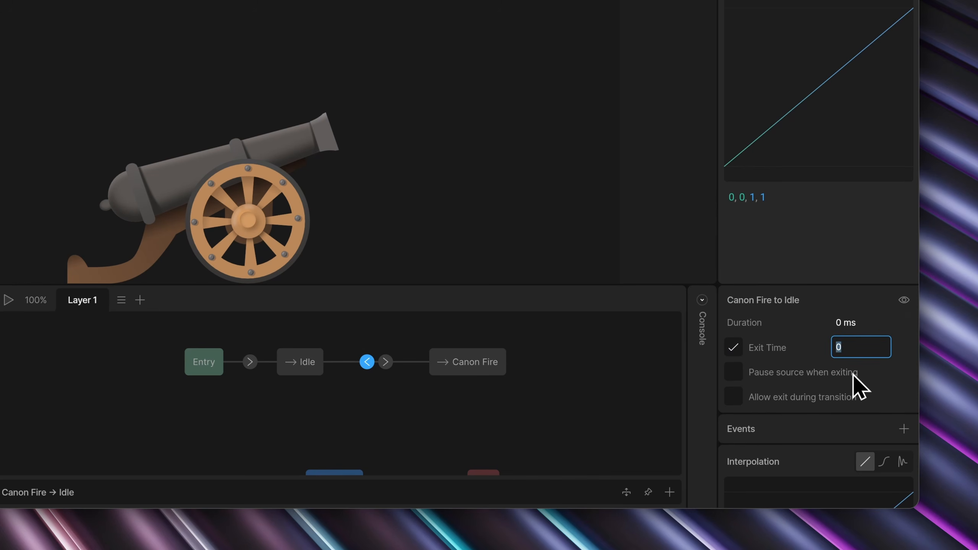
key(Return)
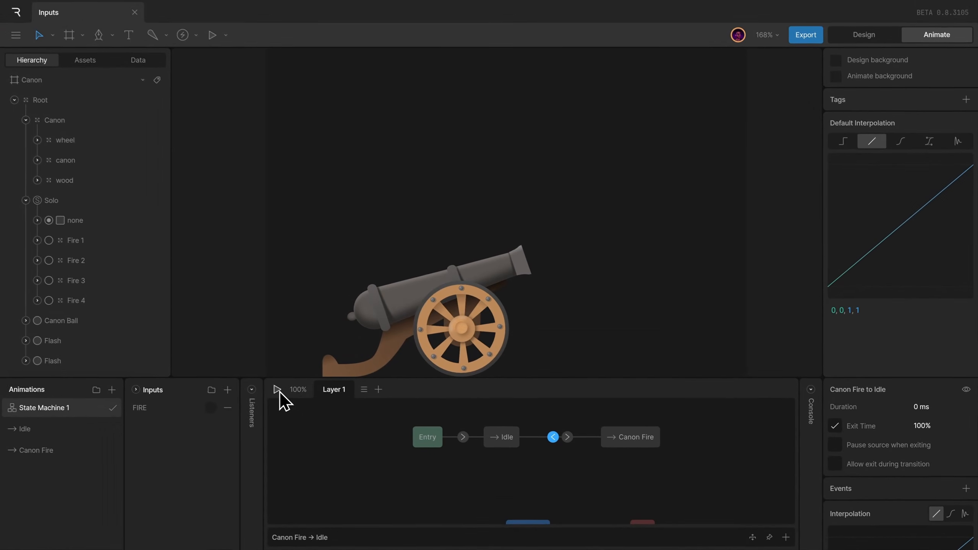
Step: Play the state machine and fire the FIRE trigger several times to test the loop between Idle and Canon Fire
click(8, 300)
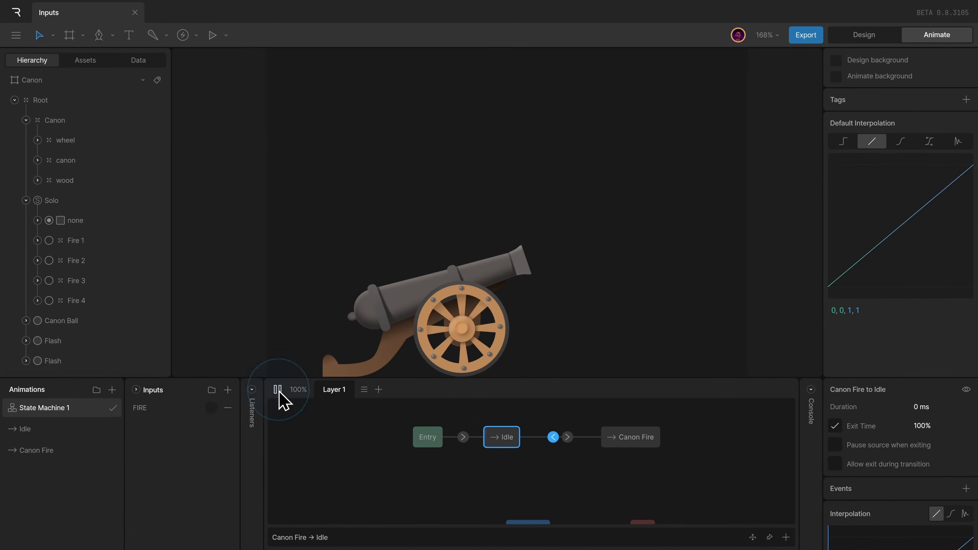
click(207, 410)
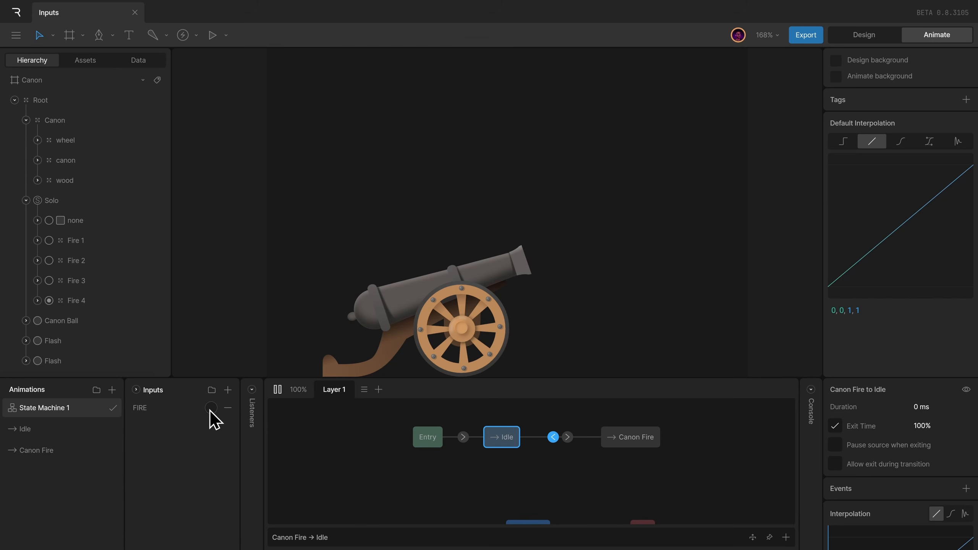
click(210, 410)
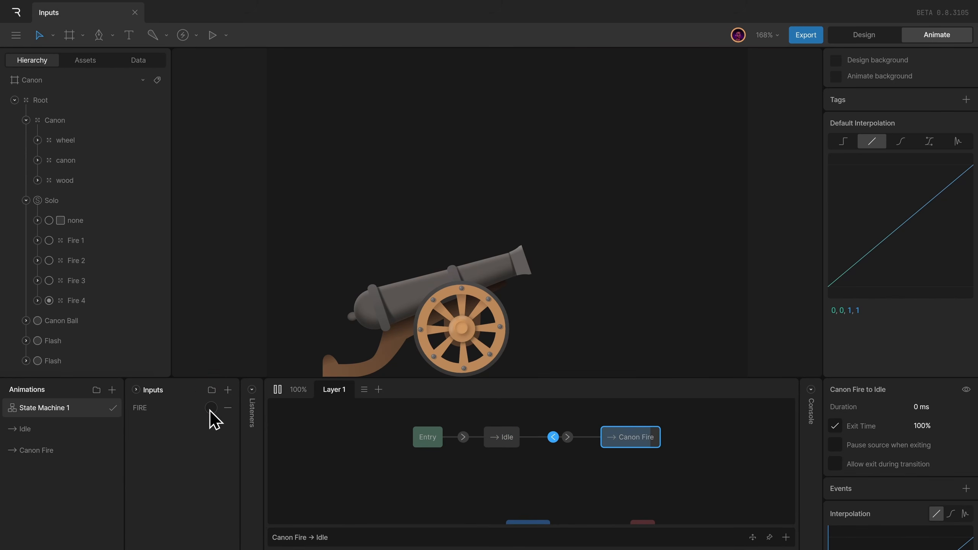
click(210, 409)
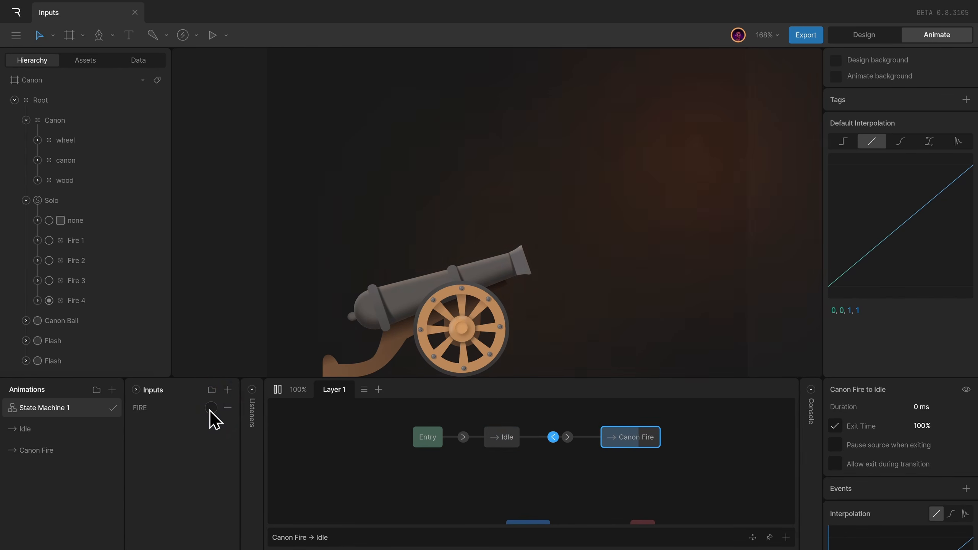
Step: Fire the FIRE trigger once more, let the cannon return to Idle, and stop the playback
click(210, 408)
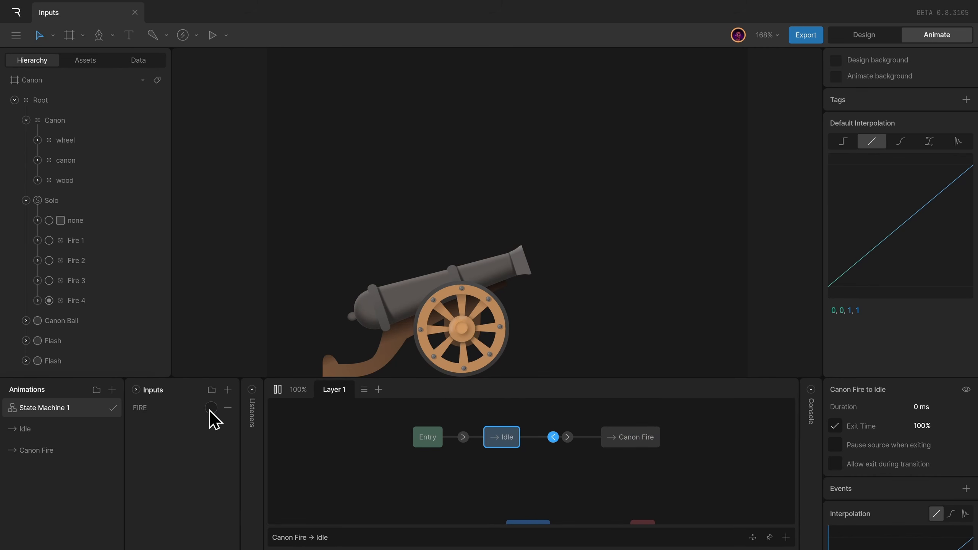
click(277, 389)
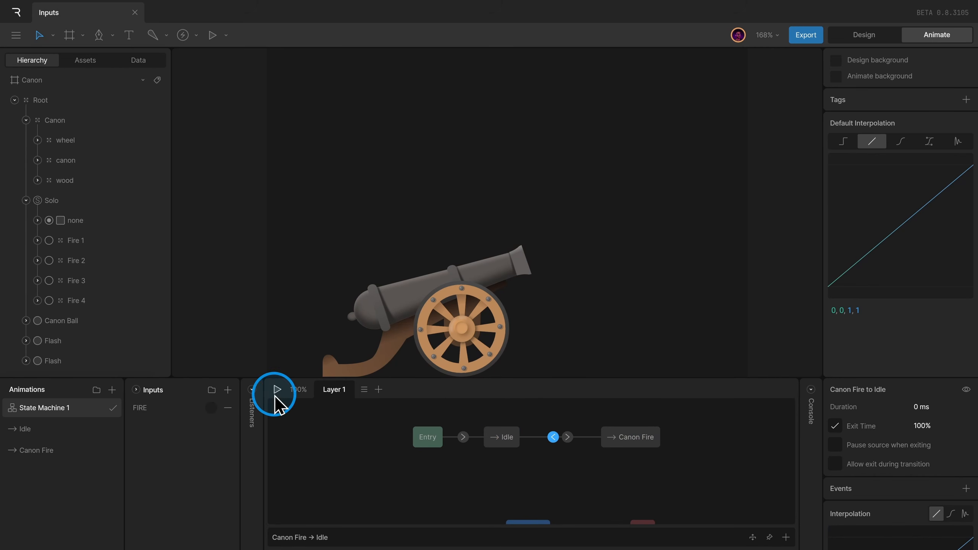
Step: Move Any State below Entry and delete the Idle and Canon Fire states with their transitions
click(432, 441)
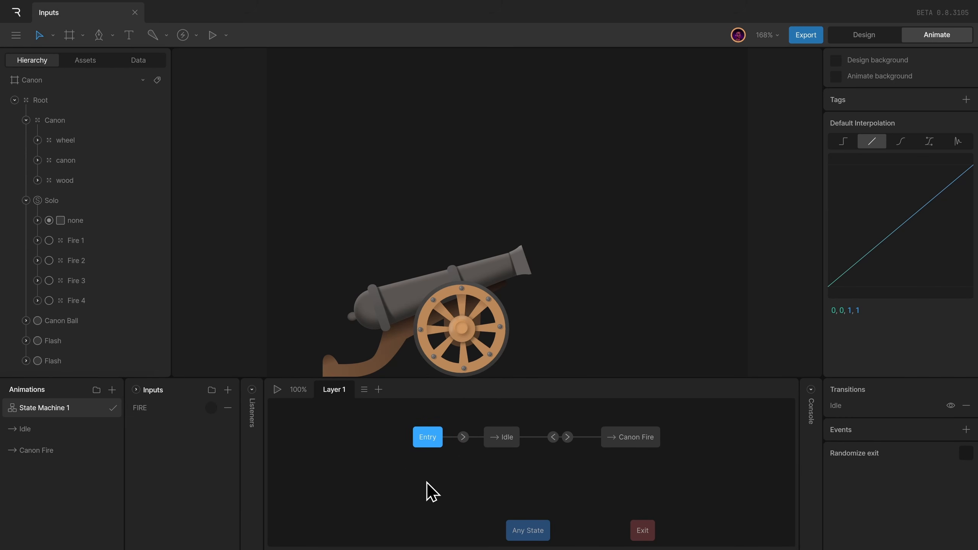
drag(532, 533, 405, 496)
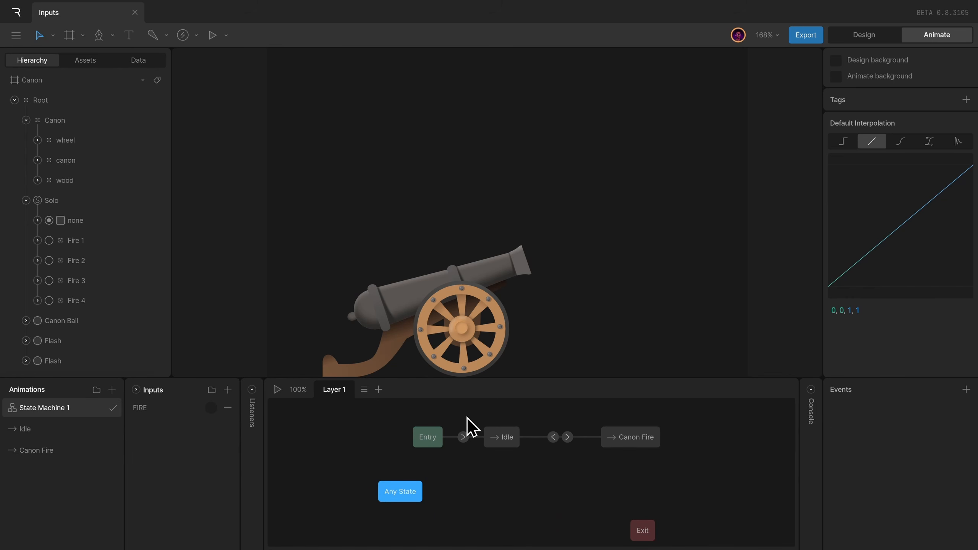
drag(466, 412, 707, 458)
key(Delete)
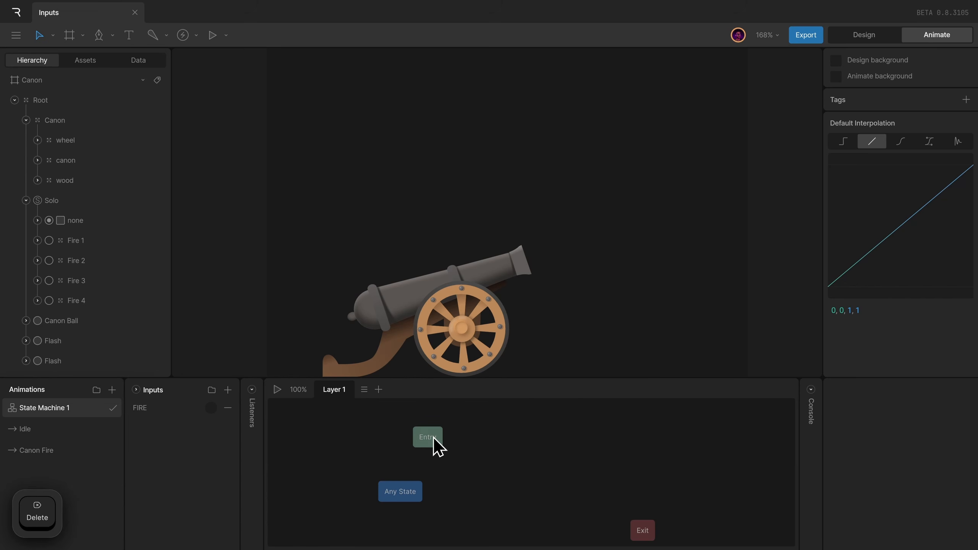
Step: Rearrange the graph by moving Entry down beside Exit and Any State up to the start of the flow
drag(437, 445, 562, 537)
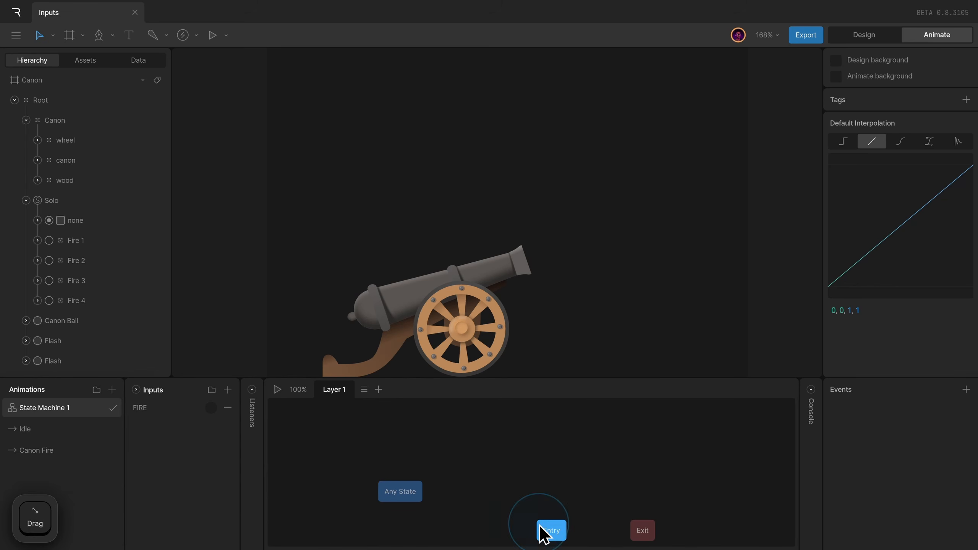
click(404, 494)
drag(404, 493, 394, 449)
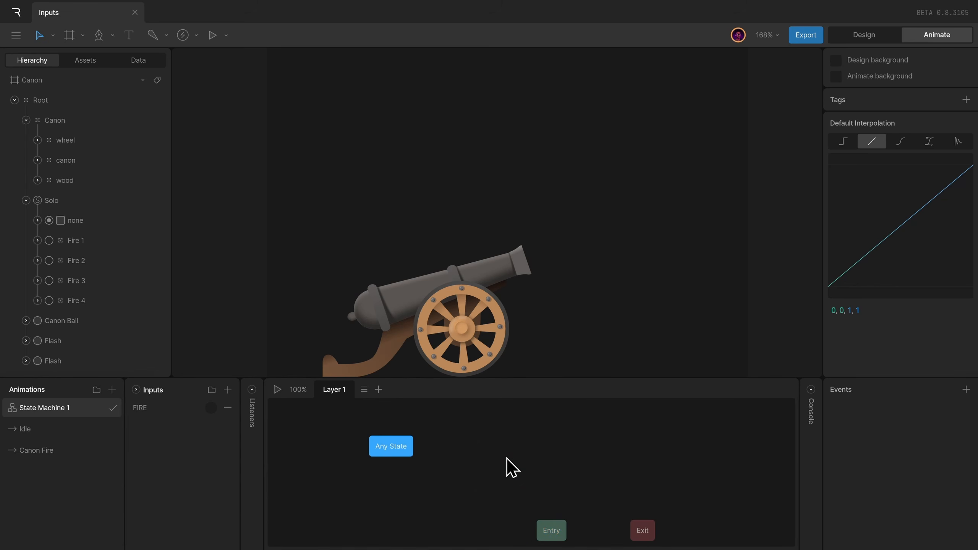
Step: Place the Canon Fire animation as a state beside Any State and connect Any State to it
drag(37, 450, 507, 446)
click(441, 493)
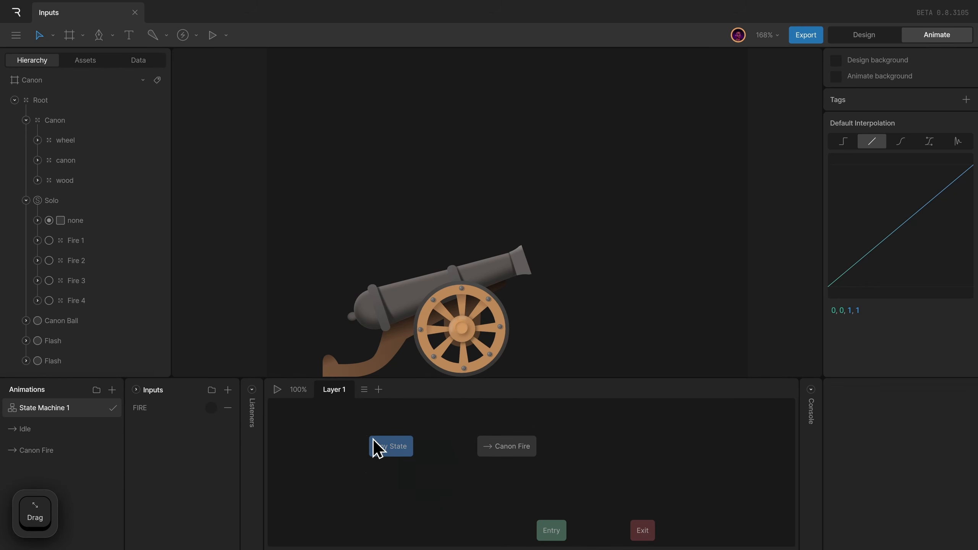
drag(418, 449, 533, 453)
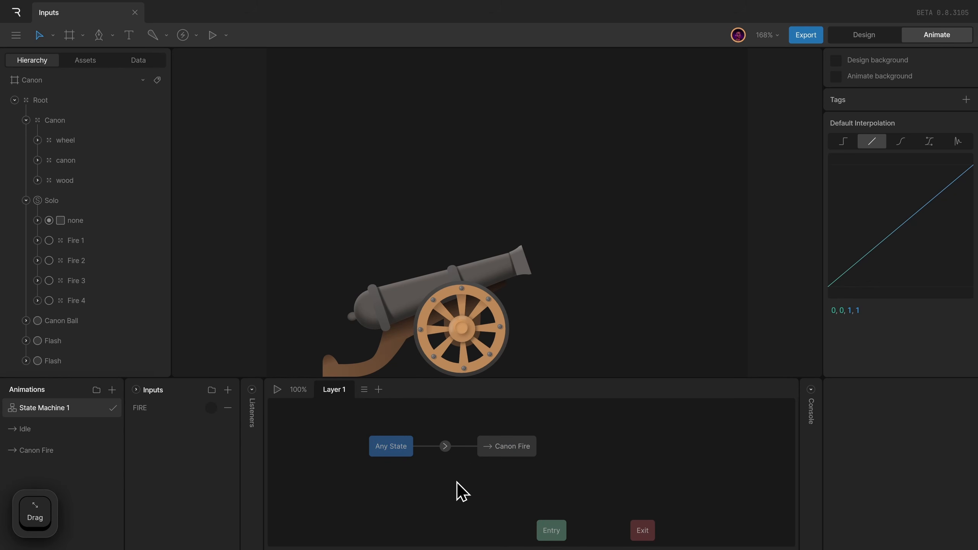
Step: Add the FIRE trigger as the condition of the Any State to Canon Fire transition
click(445, 448)
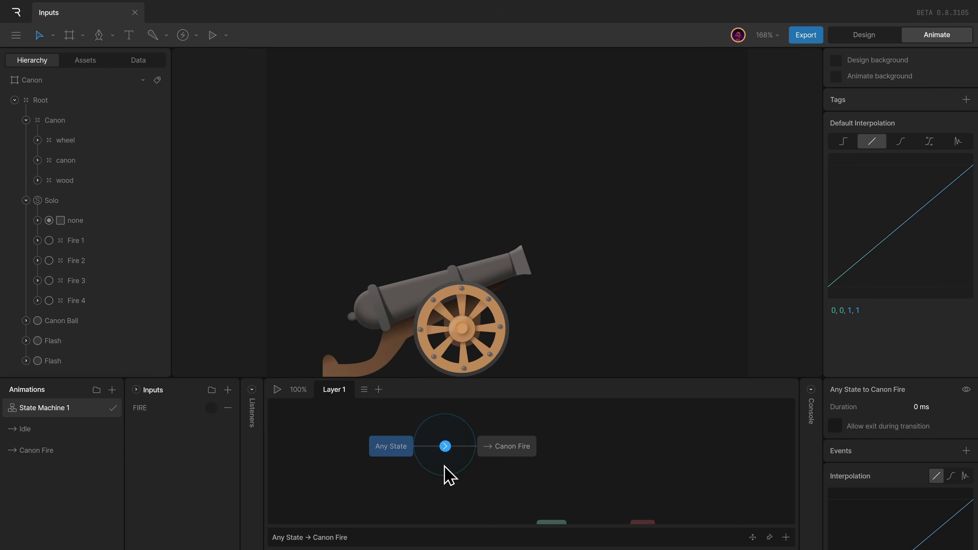
click(785, 537)
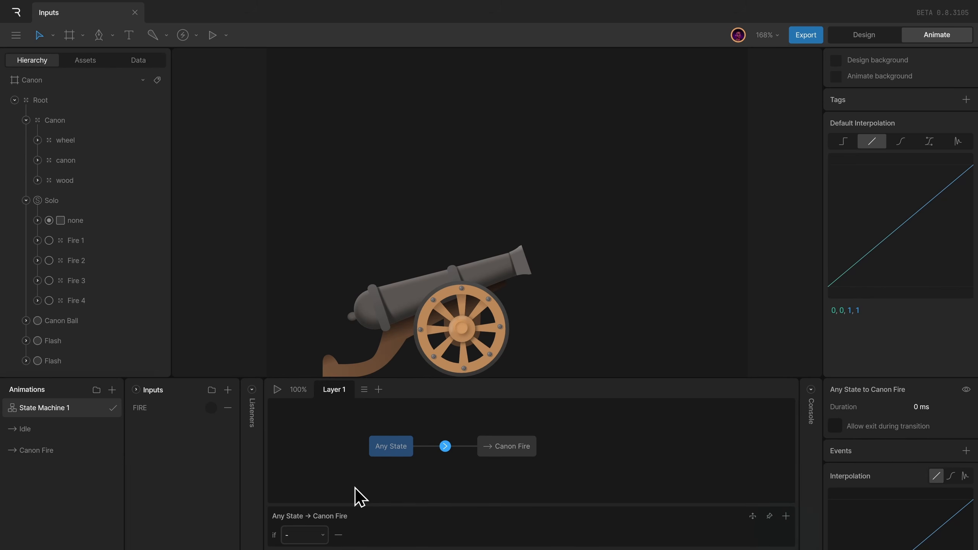
click(303, 536)
click(304, 447)
Step: Play the state machine and fire the FIRE trigger to test the Any State to Canon Fire transition
click(277, 390)
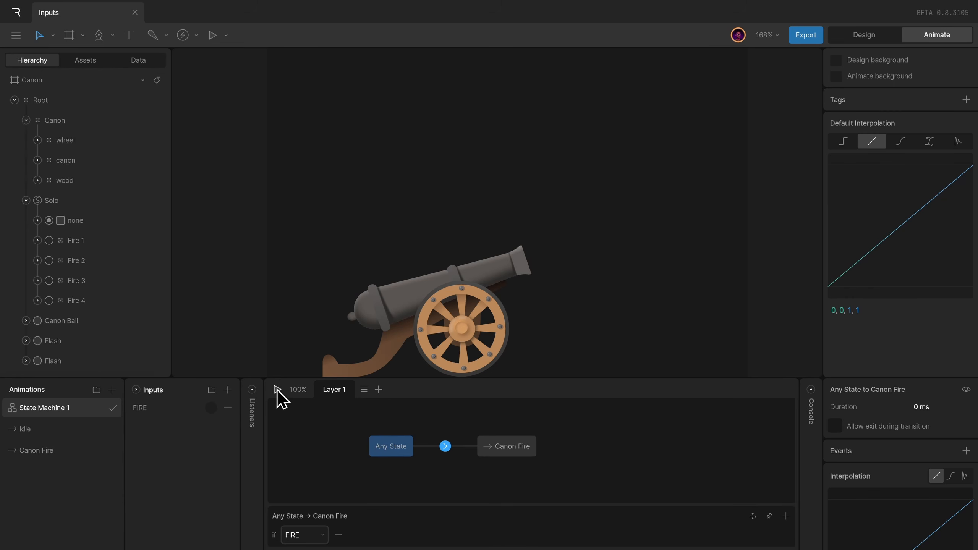
click(211, 409)
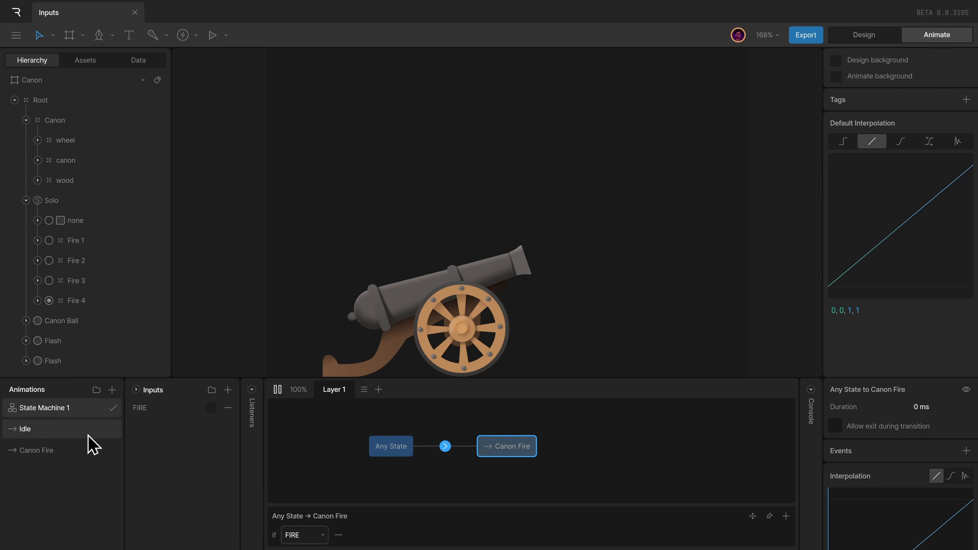
click(277, 389)
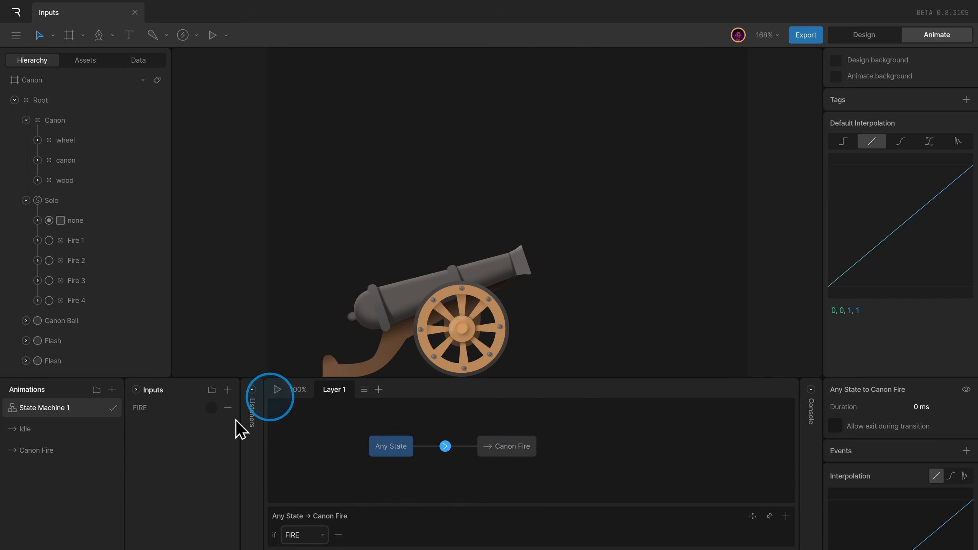
Step: Place the Idle animation as a state after Canon Fire and connect Canon Fire to it
drag(61, 434, 635, 459)
drag(546, 449, 631, 459)
click(575, 447)
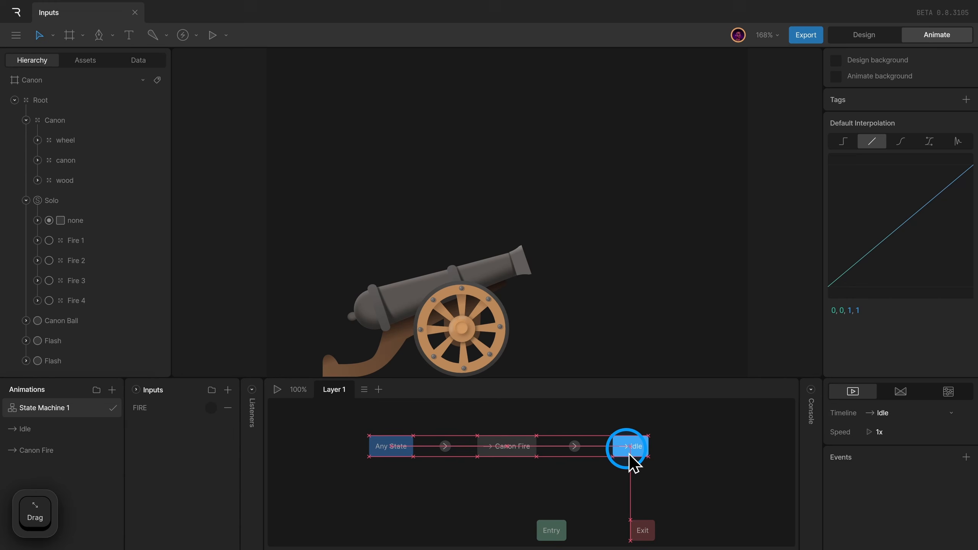
Step: Enable exit time on the Canon Fire to Idle transition and set it to 100%
click(574, 447)
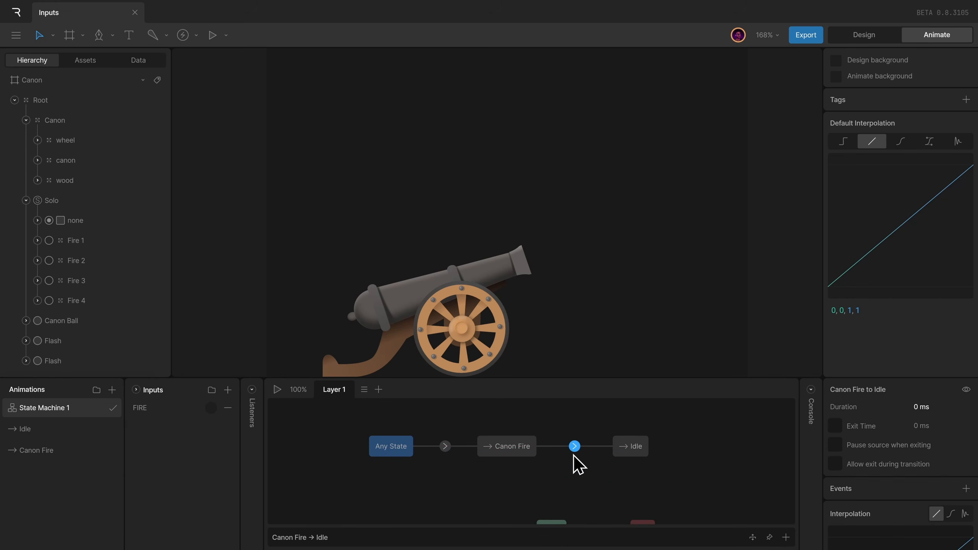
click(846, 425)
click(833, 426)
click(924, 425)
text(100)
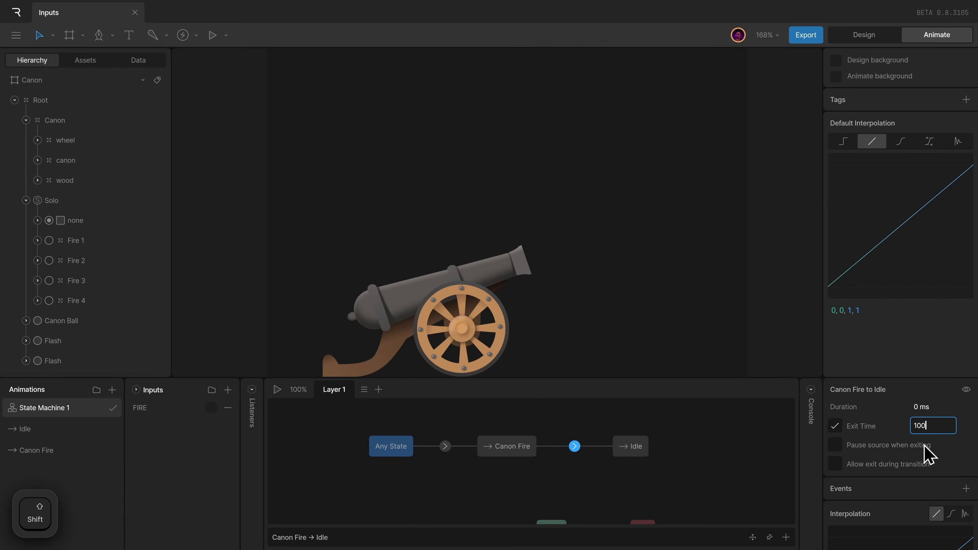
key(Return)
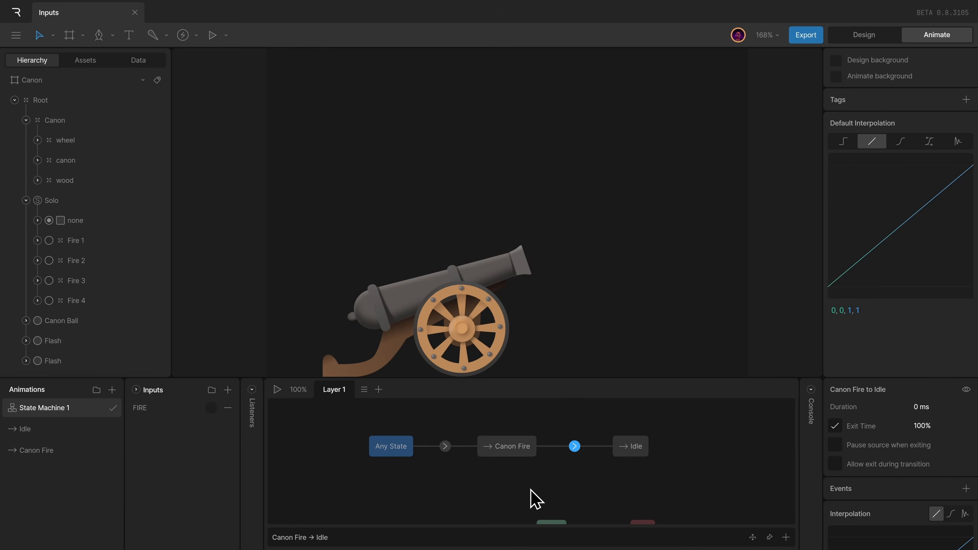
Step: Play the state machine, inspect the Any State to Canon Fire transition, and fire the FIRE trigger repeatedly to test it
click(277, 389)
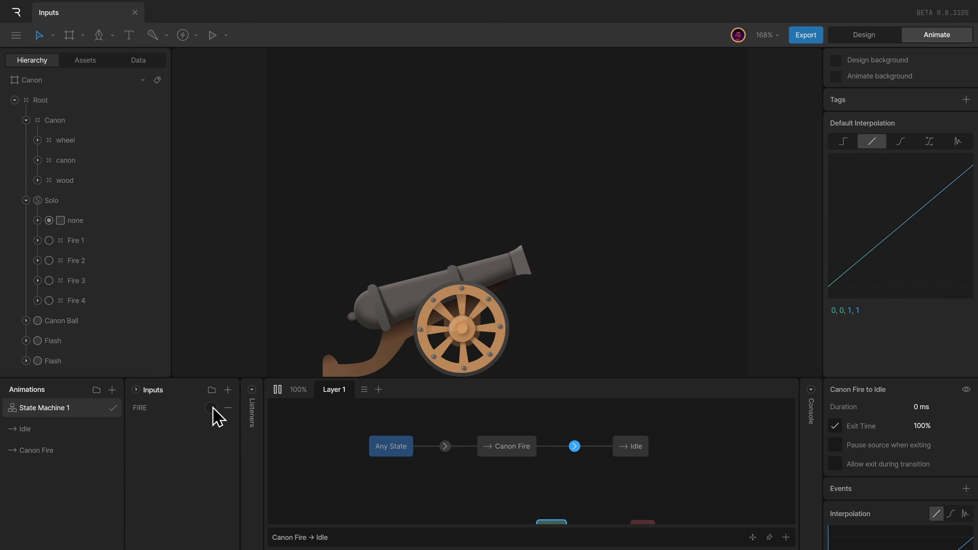
click(444, 447)
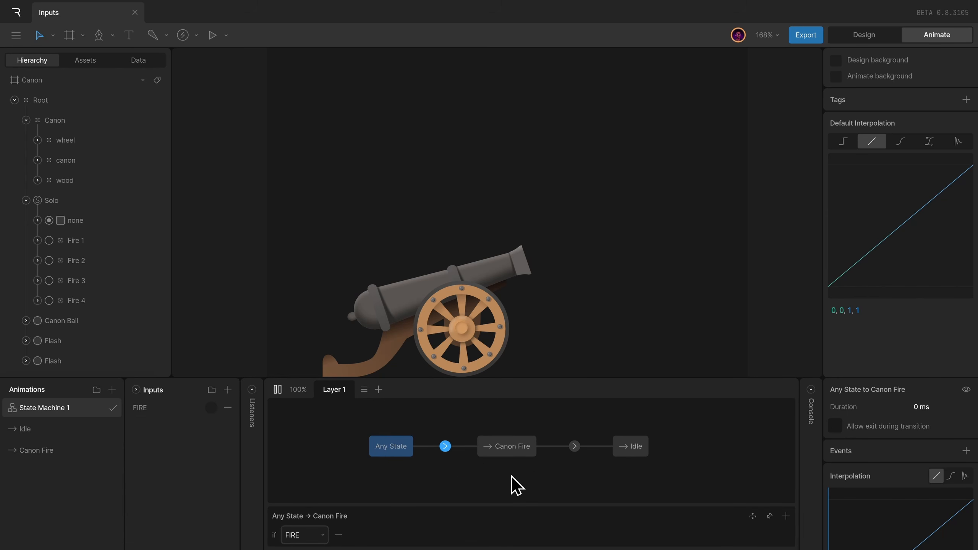
click(211, 408)
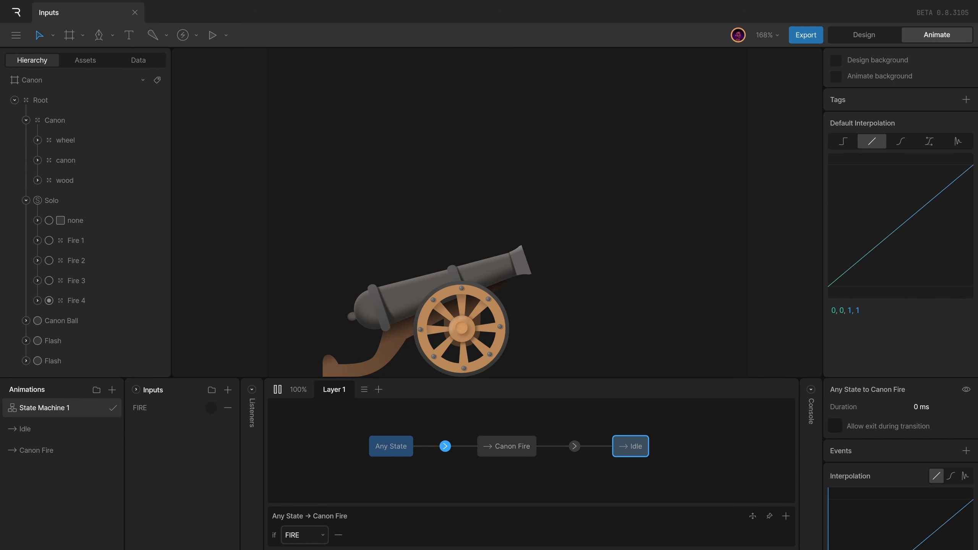
click(214, 410)
click(211, 408)
click(210, 407)
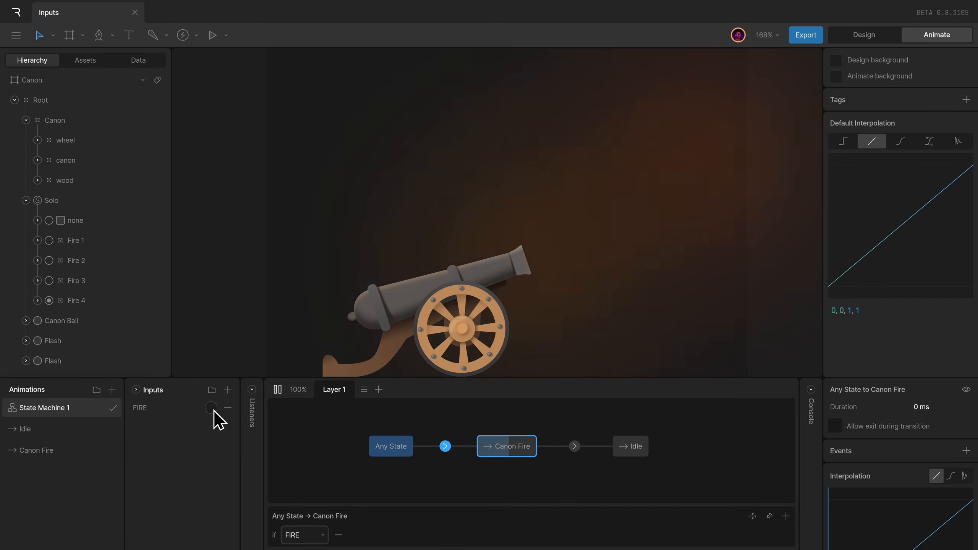
click(214, 411)
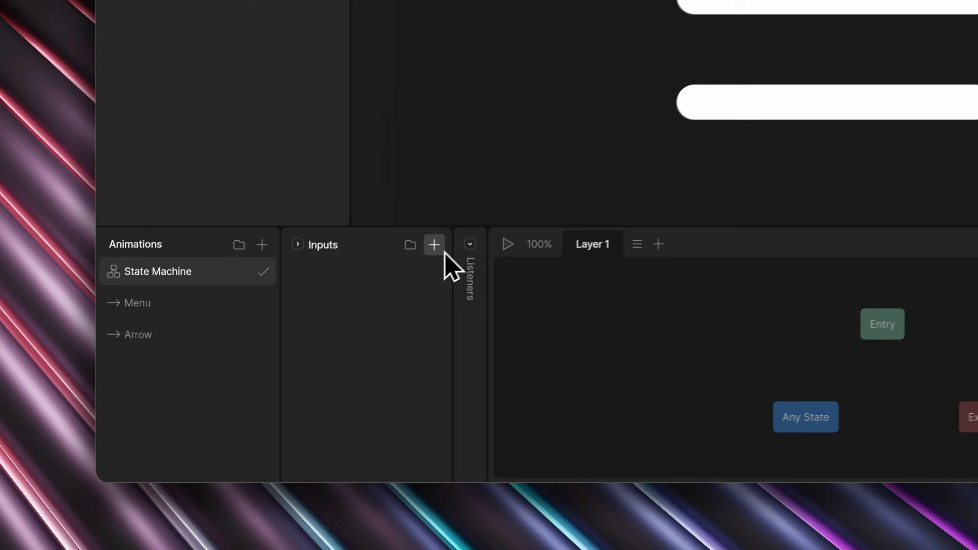
Step: Add a Boolean input to the menu icon artboard's state machine and toggle its value
click(228, 389)
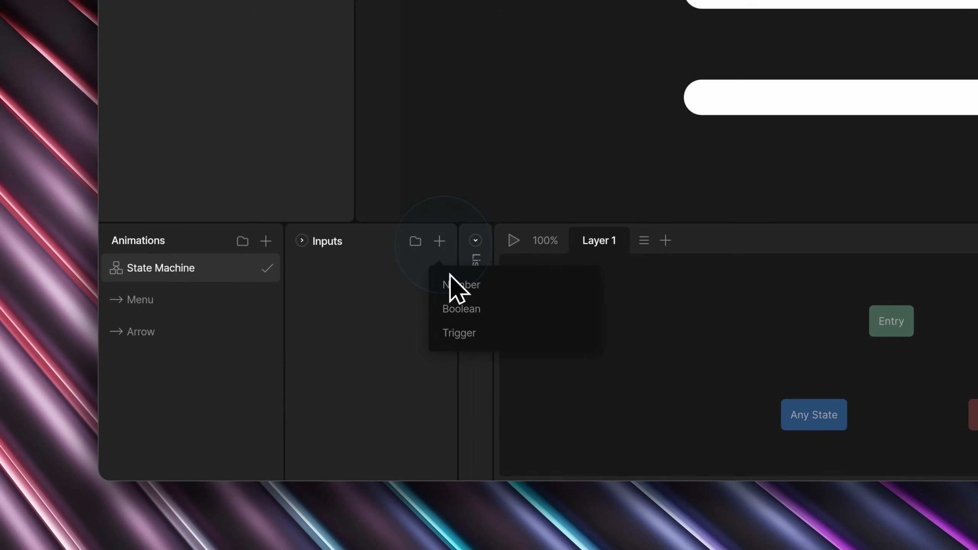
click(230, 432)
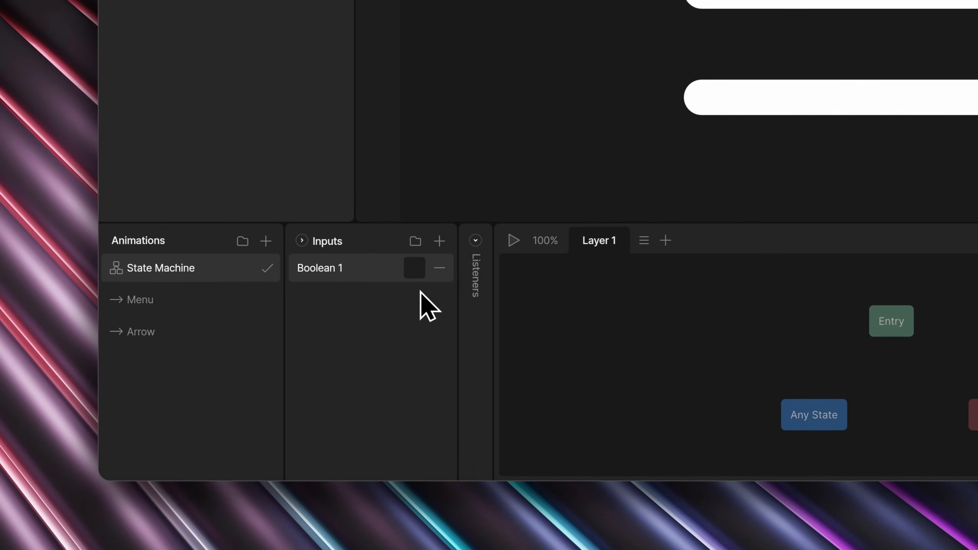
click(418, 266)
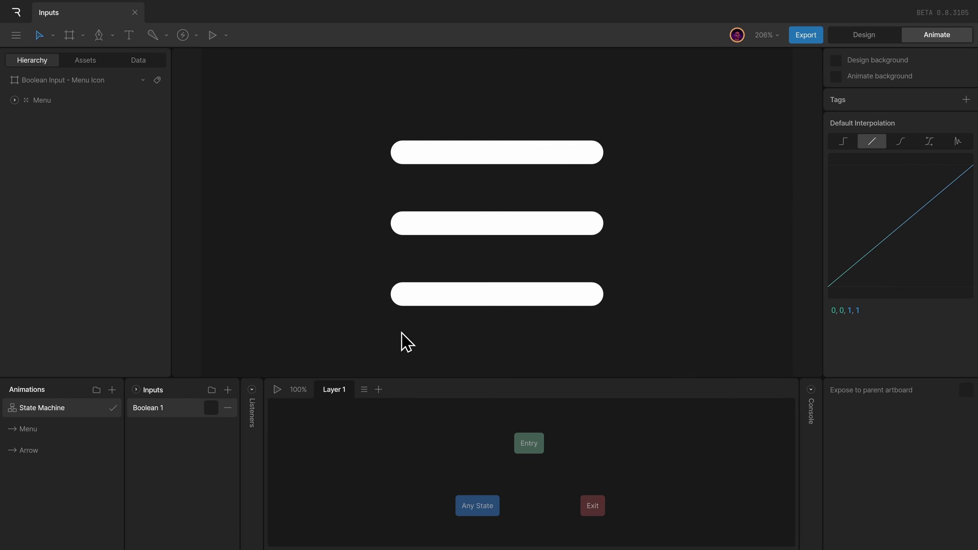
Step: Play the Menu and Arrow timelines to preview both icon animations
click(108, 423)
click(313, 396)
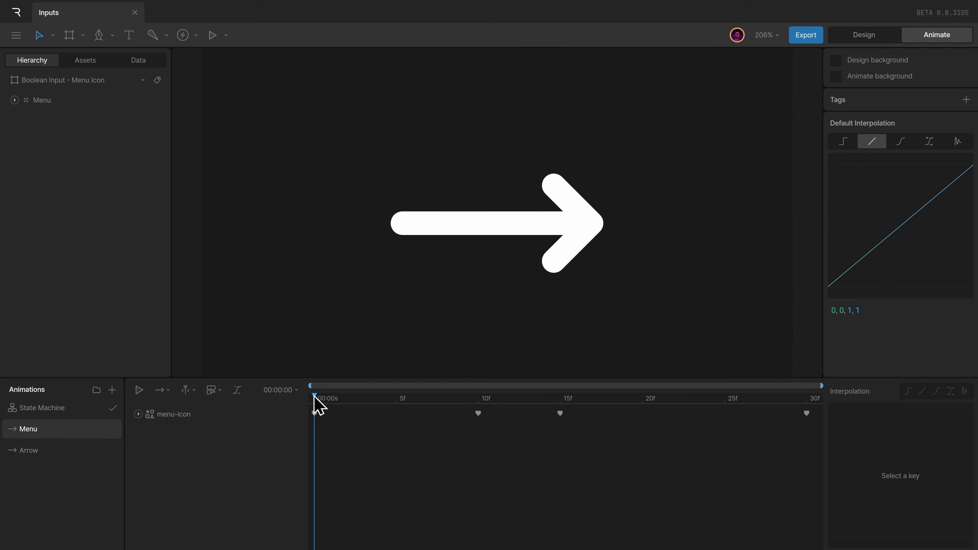
key(space)
click(70, 450)
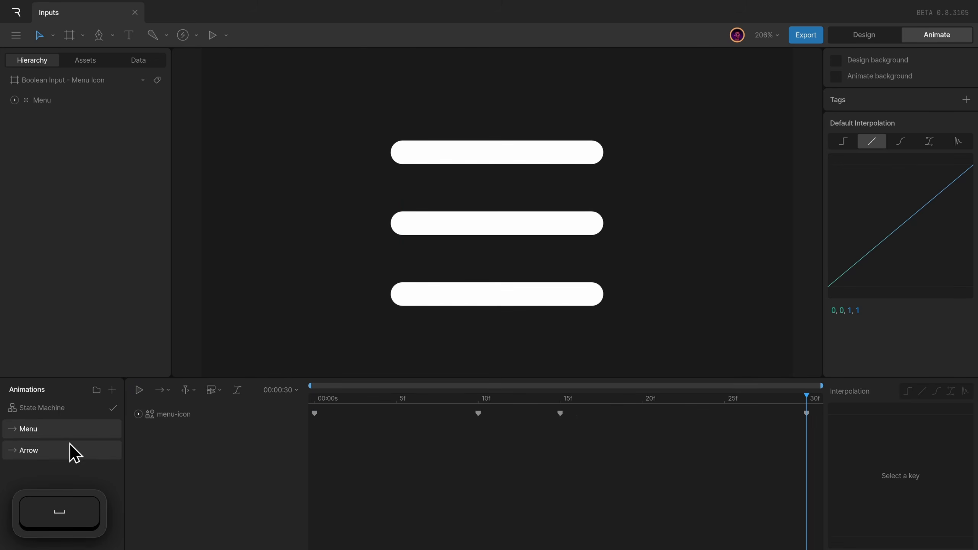
key(space)
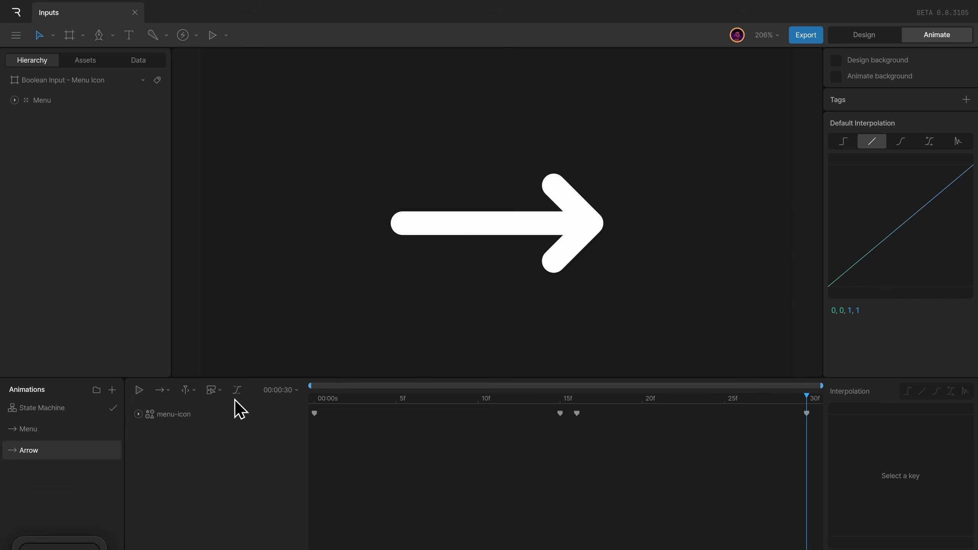
Step: In the state machine, add the Menu state with a transition from Entry and play it once to test
click(85, 409)
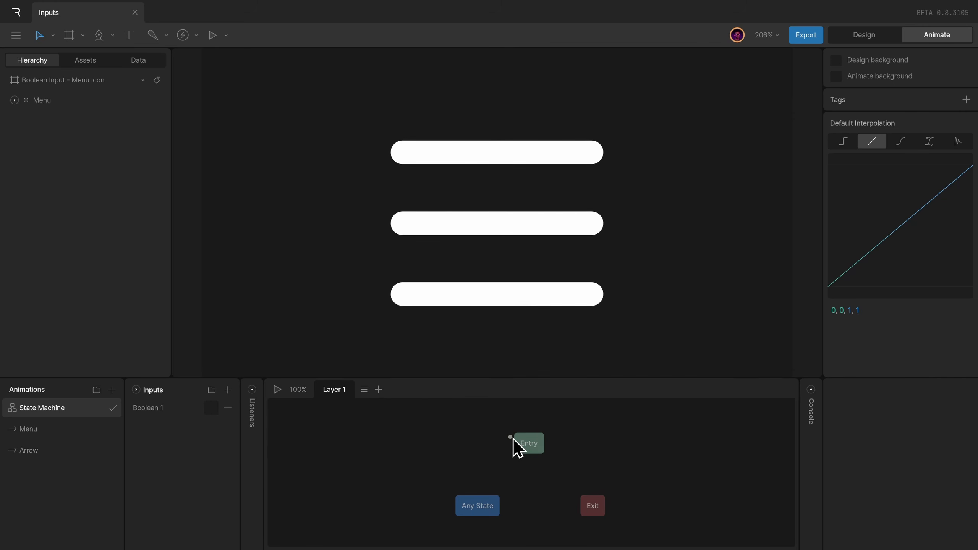
drag(508, 456, 407, 453)
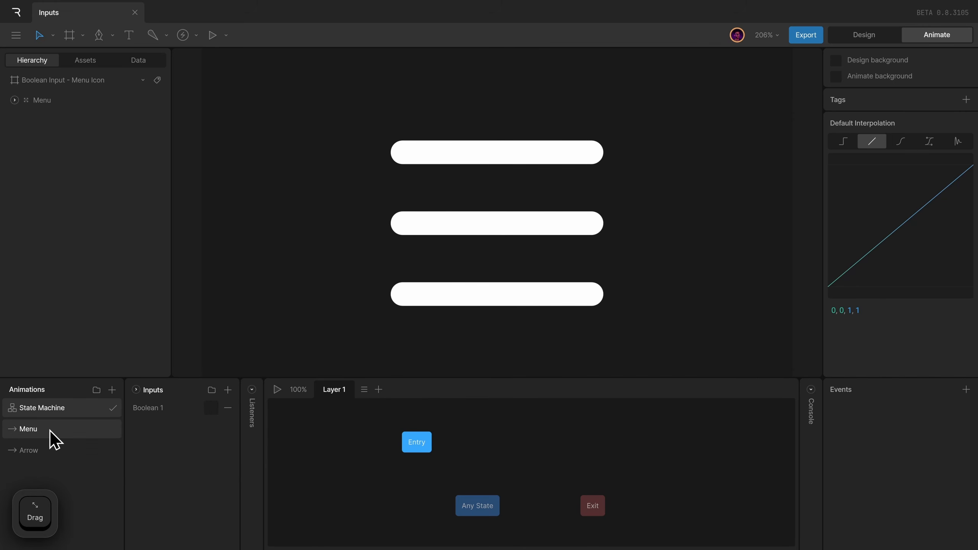
drag(43, 429, 526, 458)
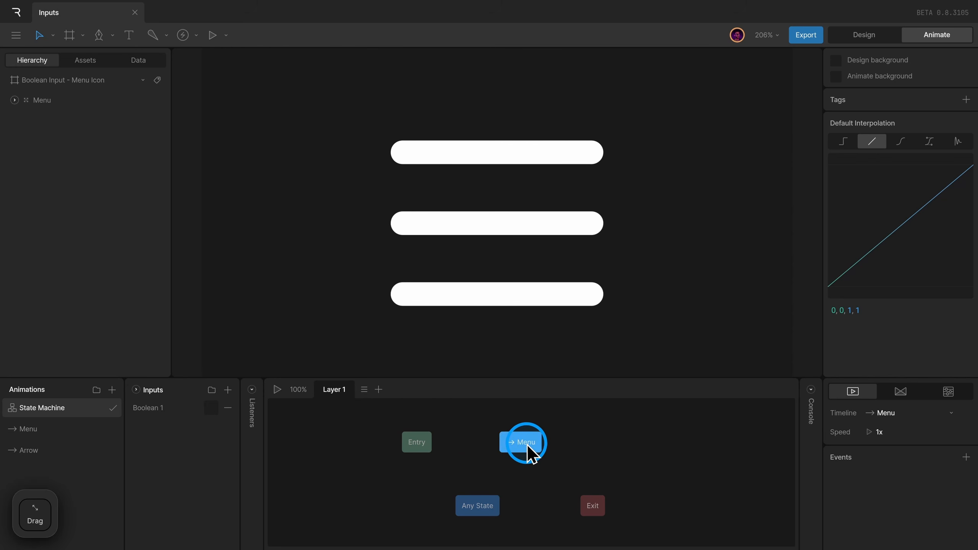
drag(444, 447, 519, 443)
click(277, 389)
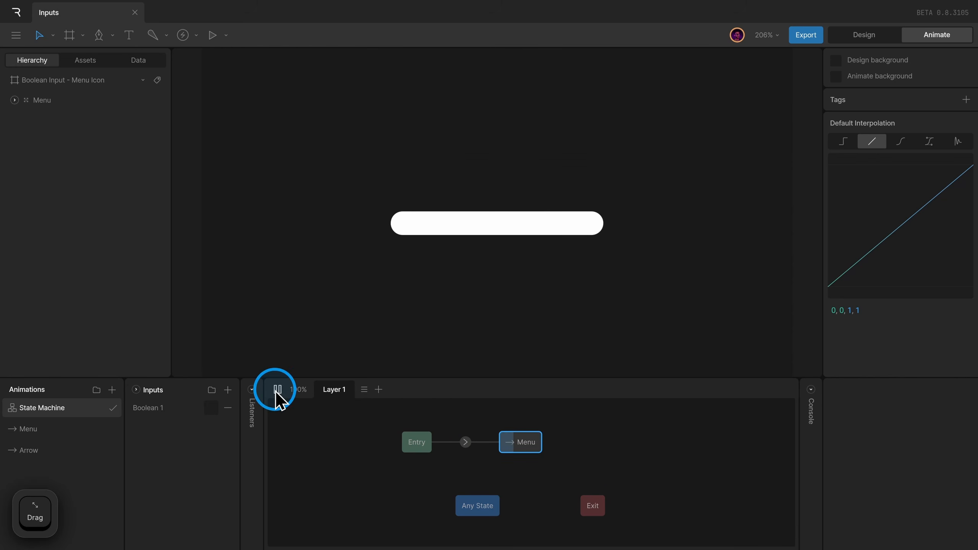
click(277, 388)
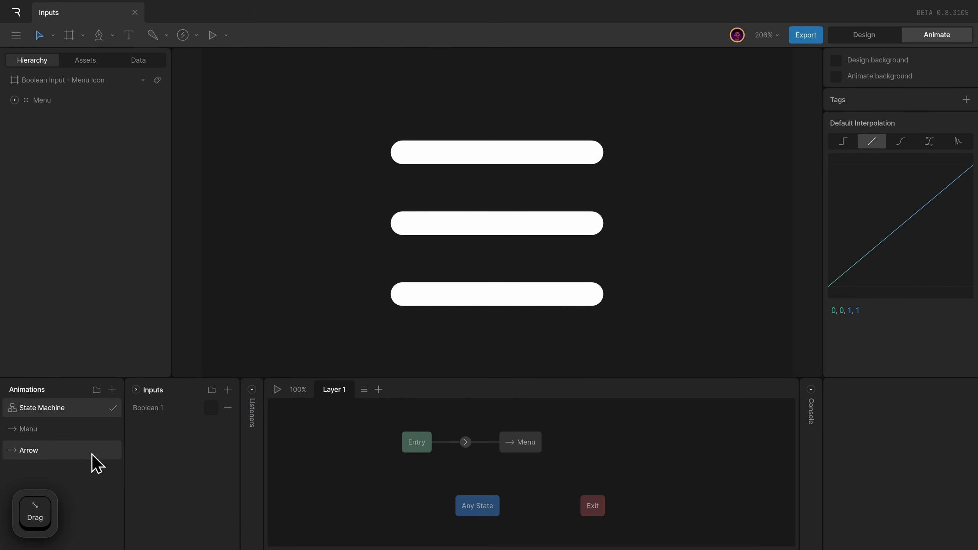
Step: Add the Arrow timeline as a state beside Menu in the state machine, and rename the Boolean input isArrow
drag(94, 460, 621, 439)
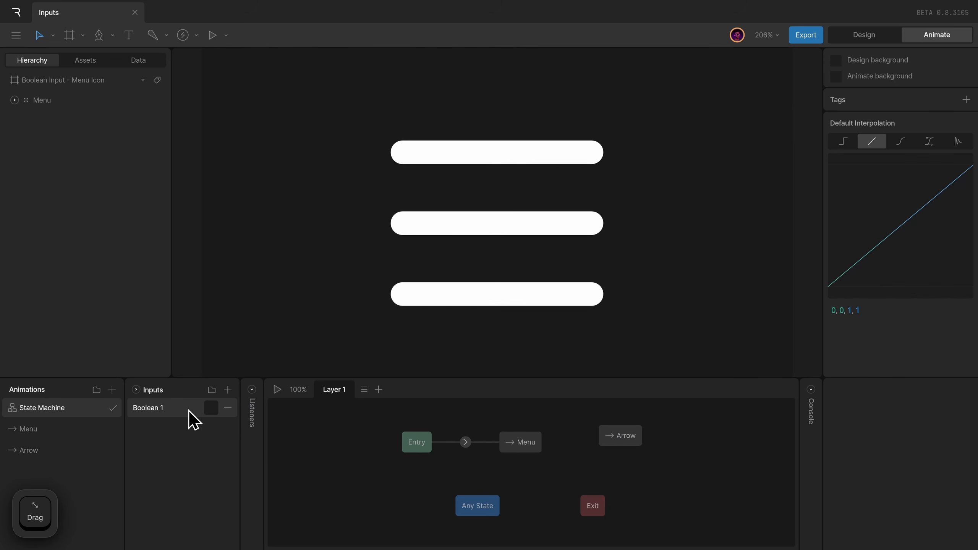
click(207, 412)
click(208, 412)
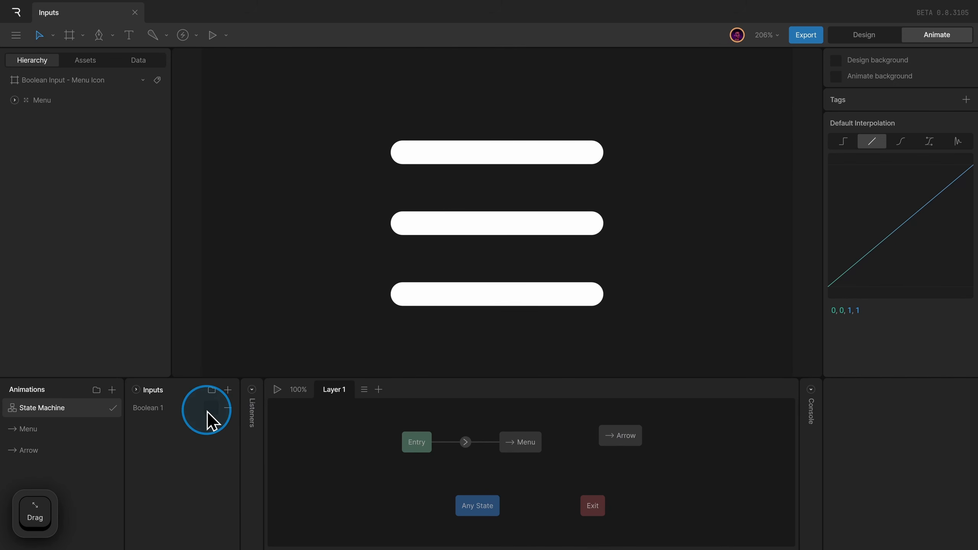
double_click(154, 407)
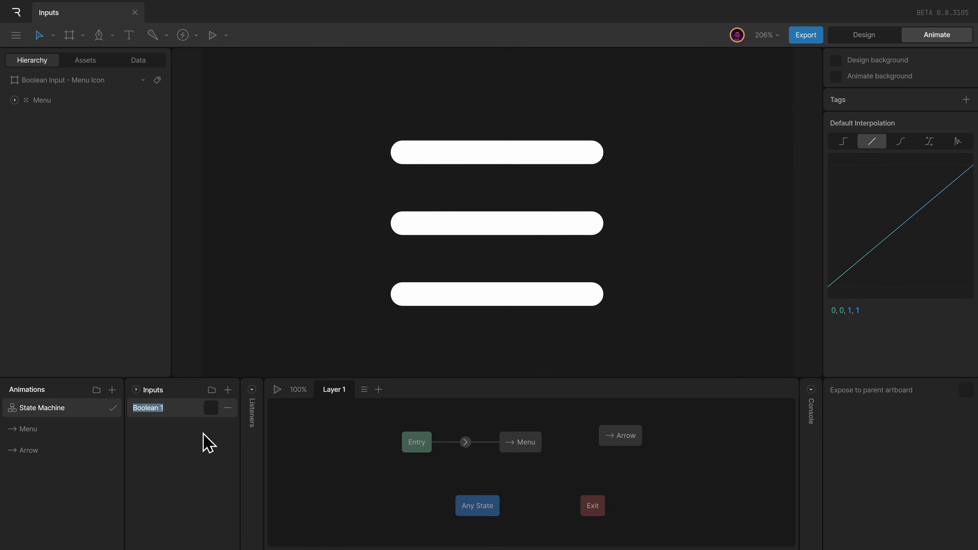
text(isArrow)
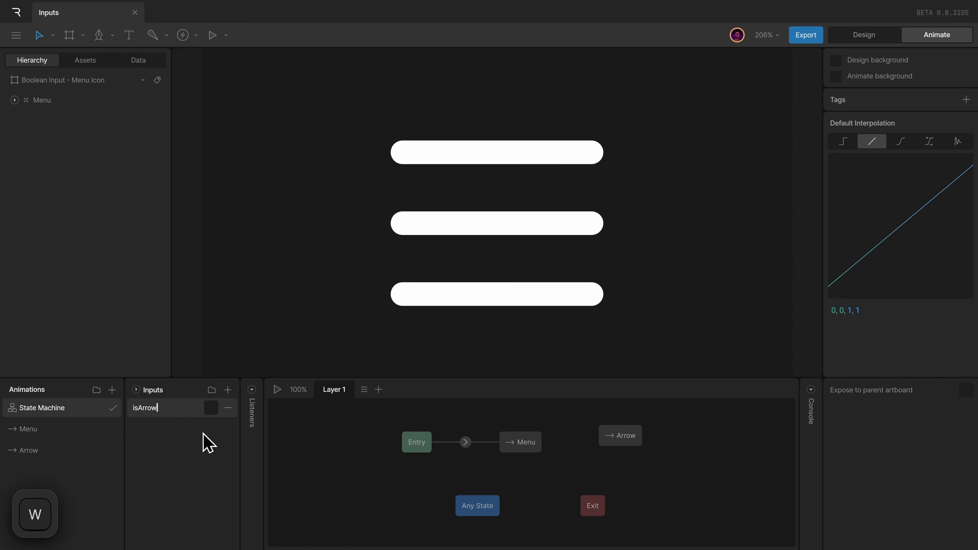
key(Return)
click(214, 409)
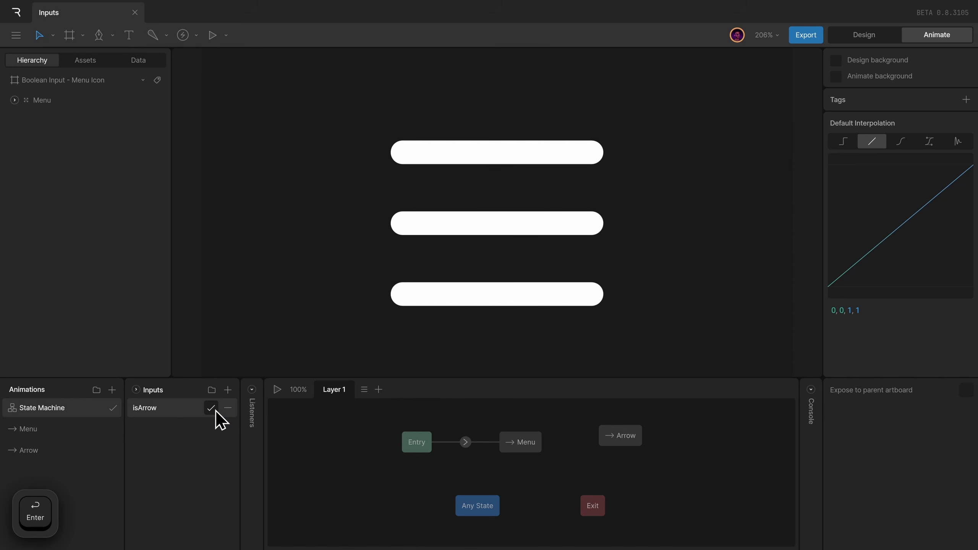
Step: Arrange the Entry, Menu and Arrow states in one row and create a transition from Menu to Arrow
mouse_move(627, 443)
mouse_down()
mouse_move(618, 459)
mouse_move(617, 443)
mouse_up()
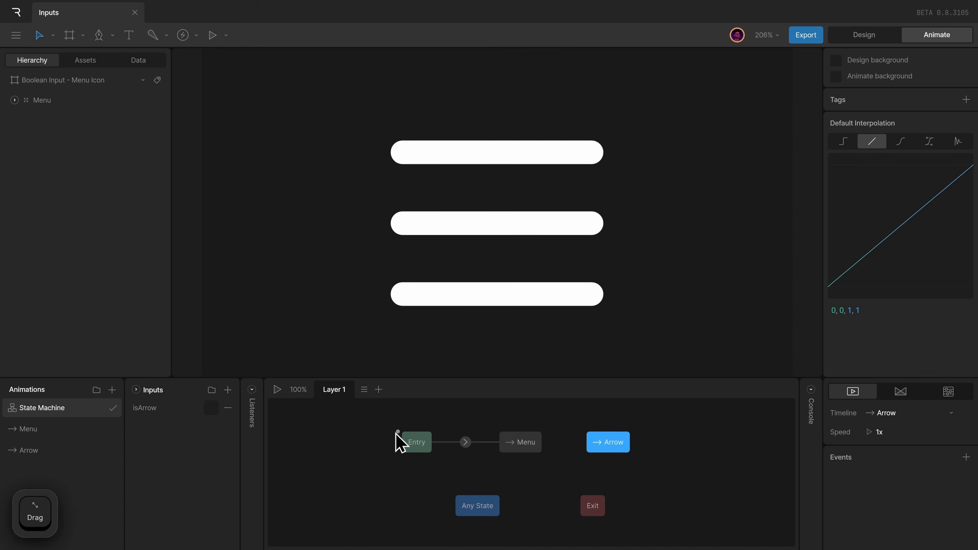
drag(399, 441, 388, 443)
drag(516, 444, 596, 426)
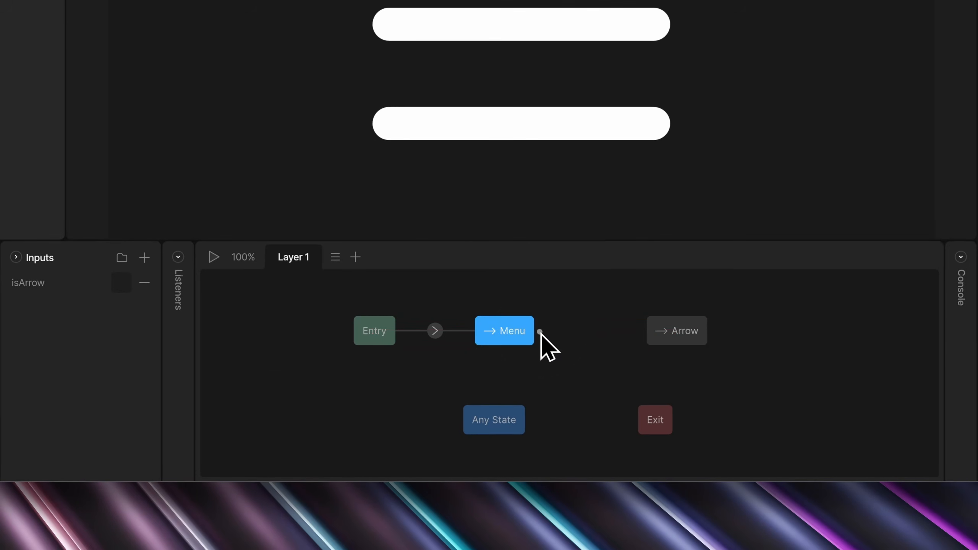
drag(660, 309, 671, 328)
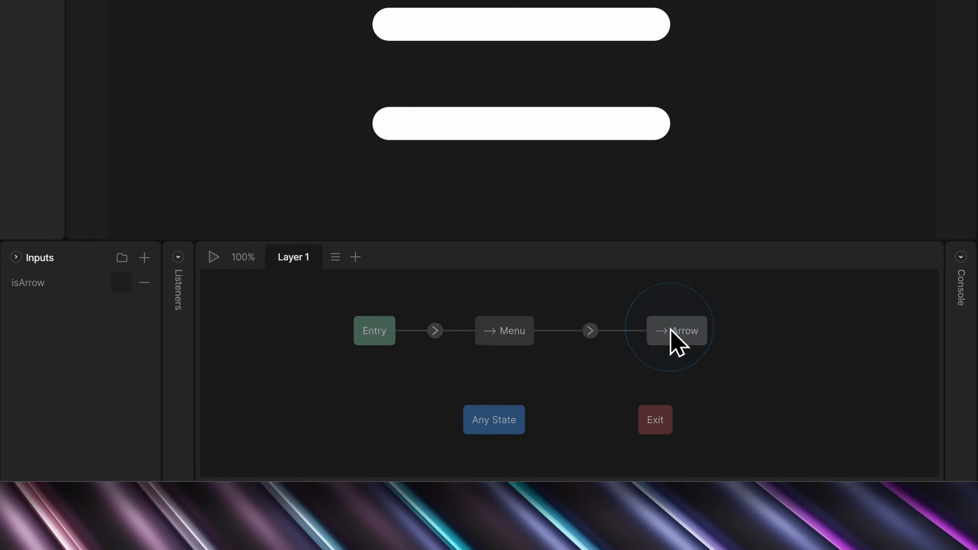
Step: Pin the conditions area open and give the Menu to Arrow transition the condition isArrow is true
click(590, 330)
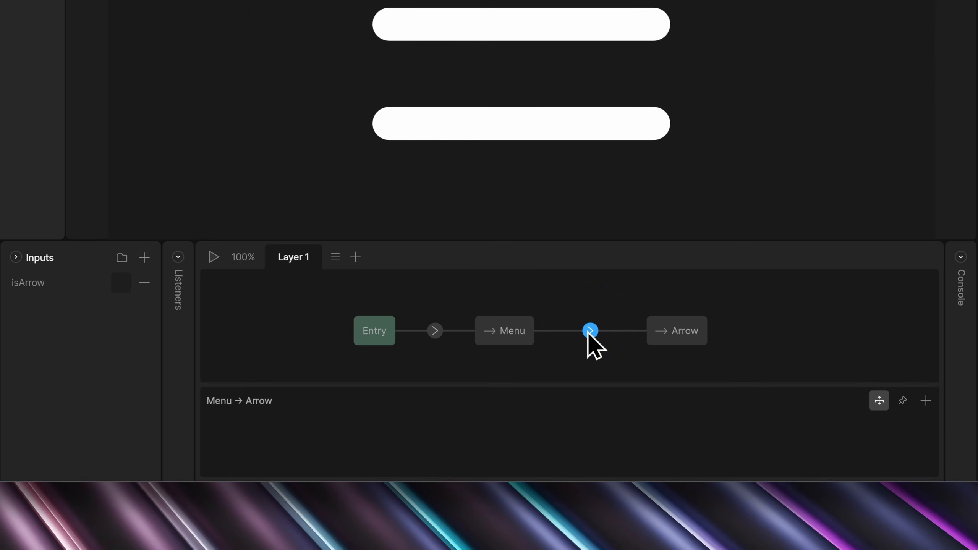
click(902, 402)
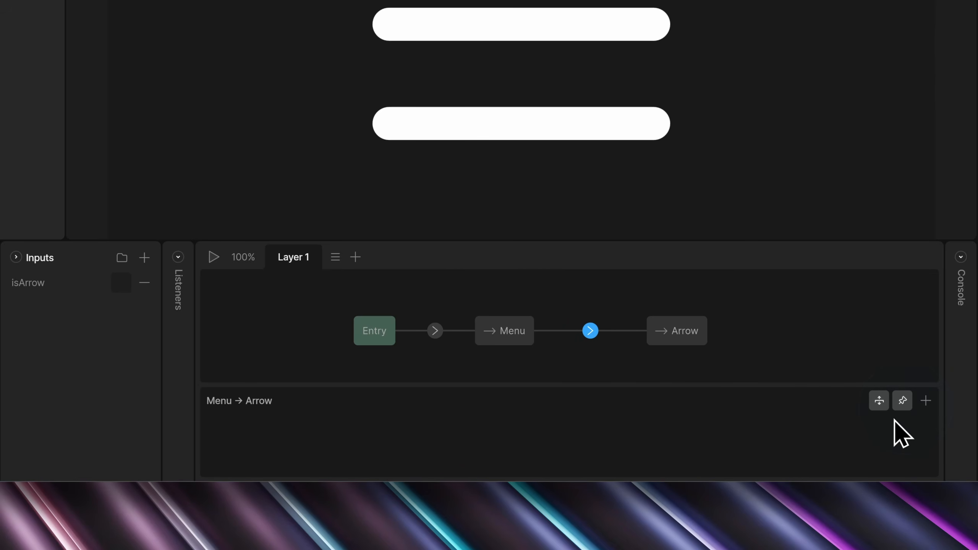
click(925, 401)
click(257, 426)
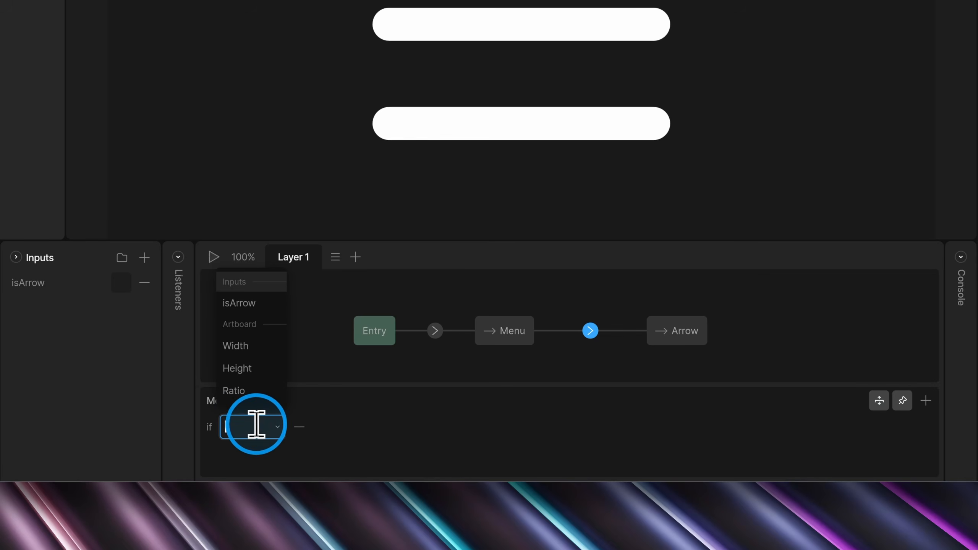
click(258, 304)
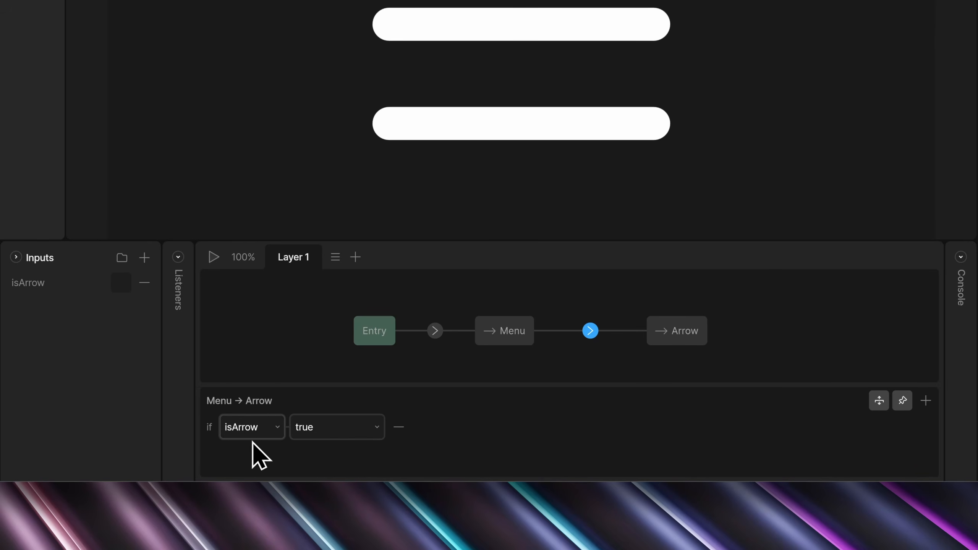
click(333, 432)
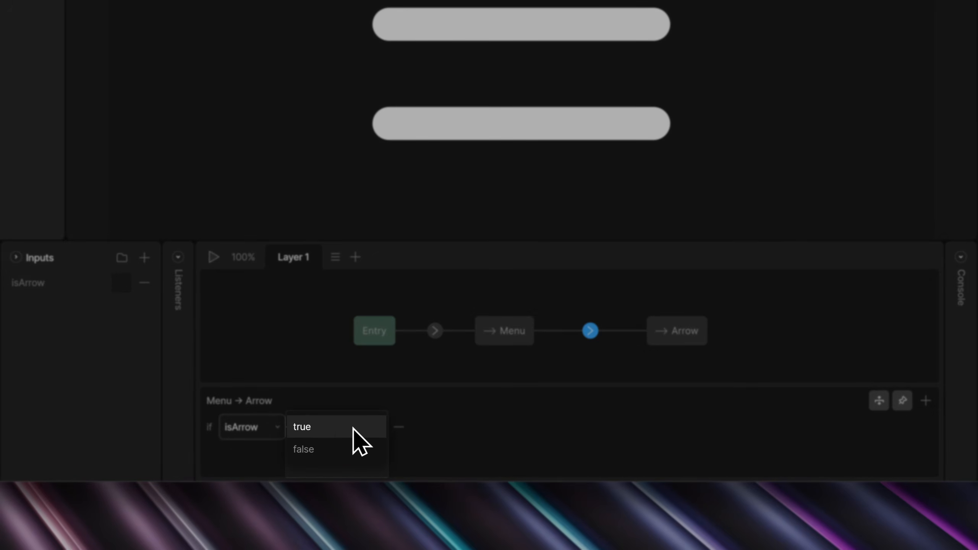
click(353, 428)
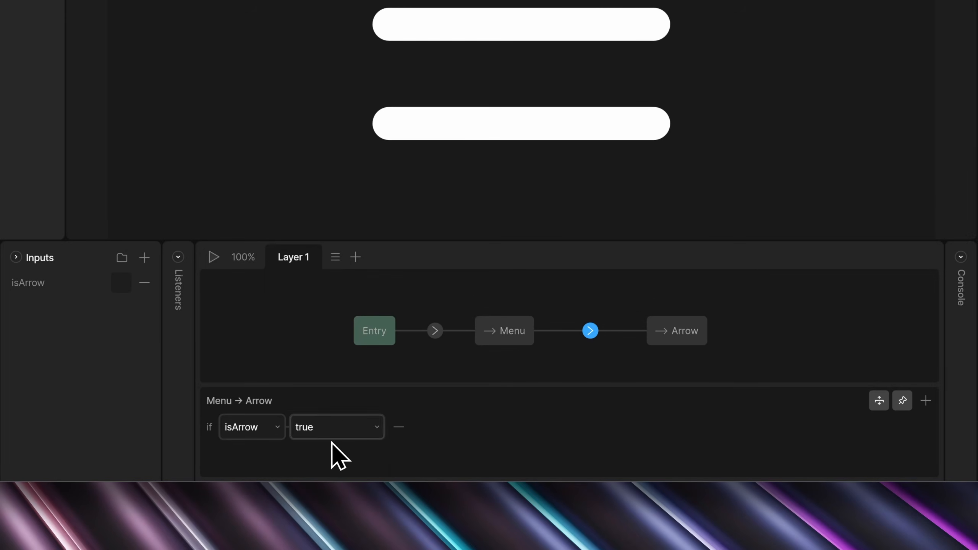
Step: Play the state machine, toggle isArrow to test the Menu to Arrow transition, and stop playback
click(689, 339)
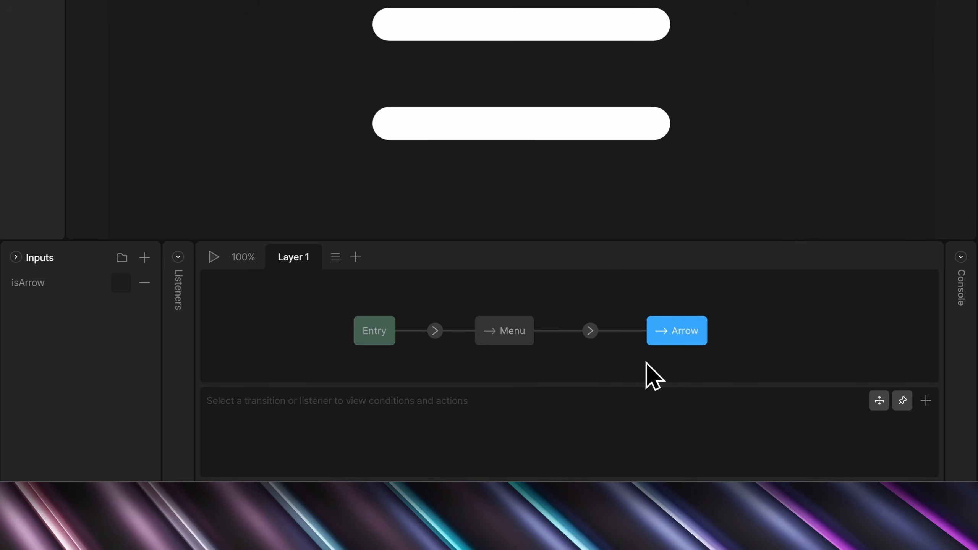
click(590, 330)
click(213, 257)
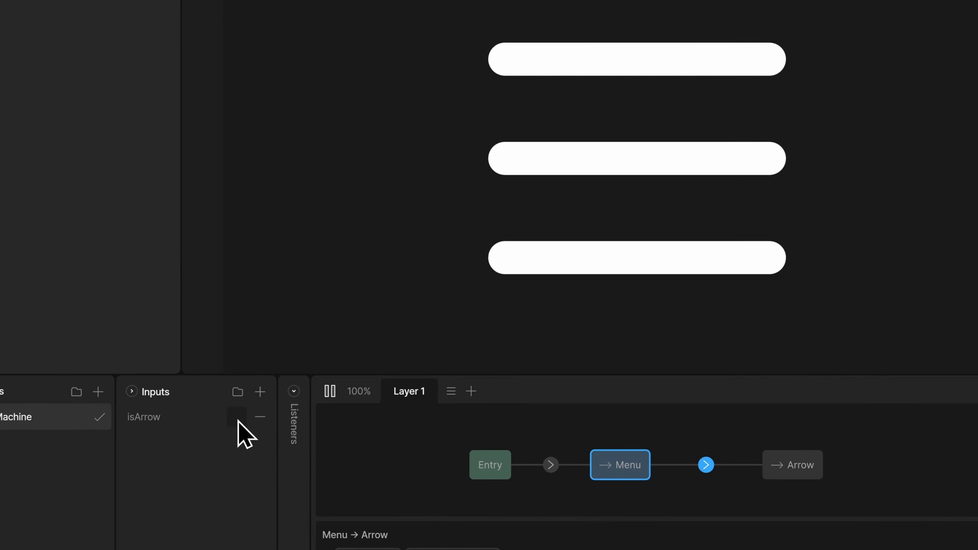
click(237, 418)
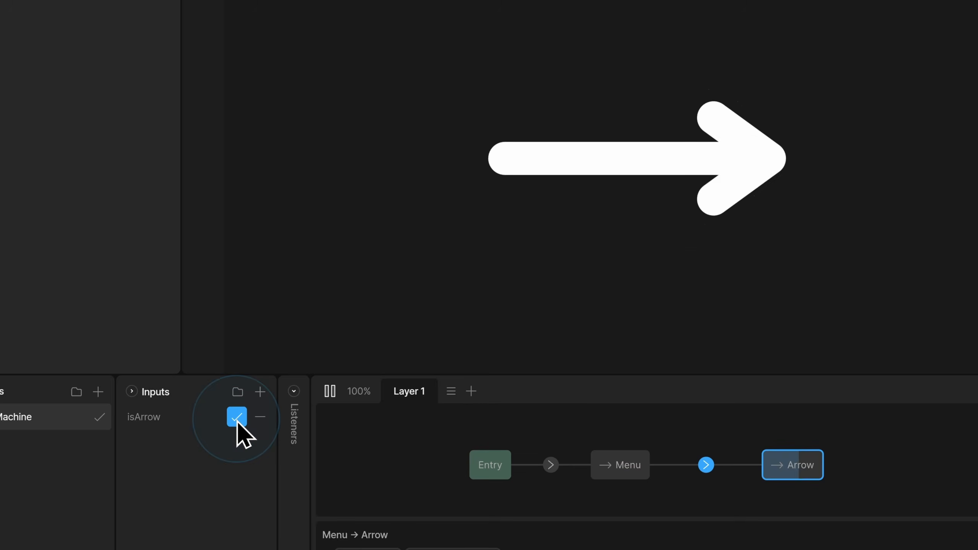
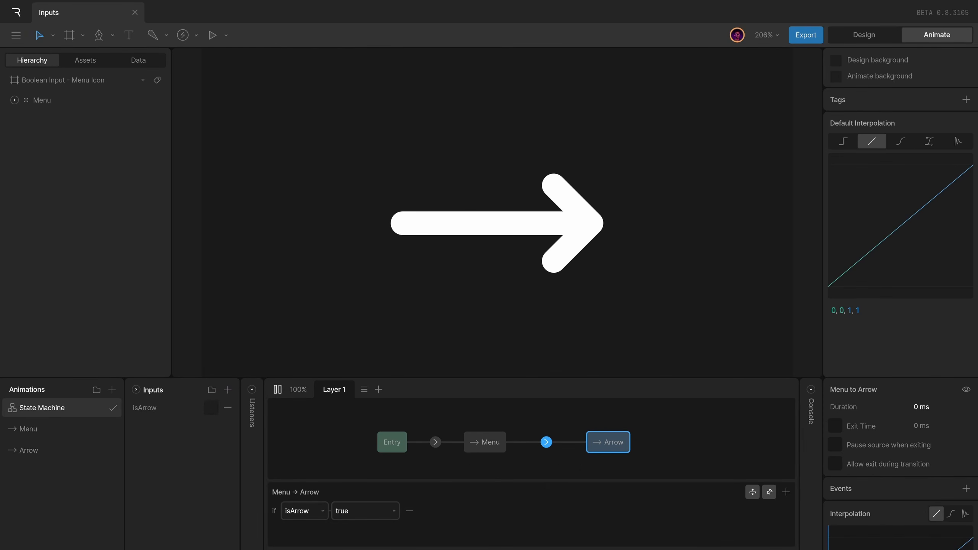
click(277, 389)
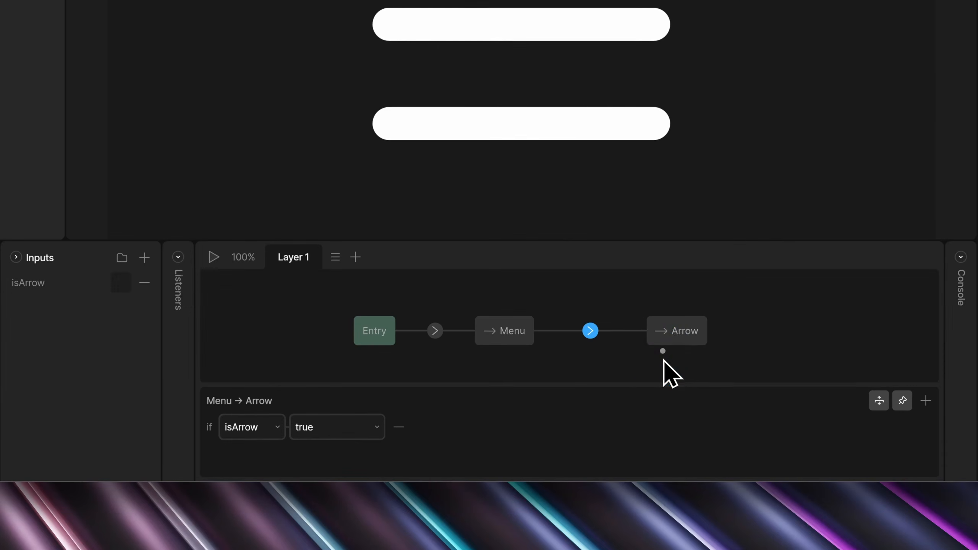
Step: Create a transition from Arrow back to Menu with the condition isArrow is false
click(595, 473)
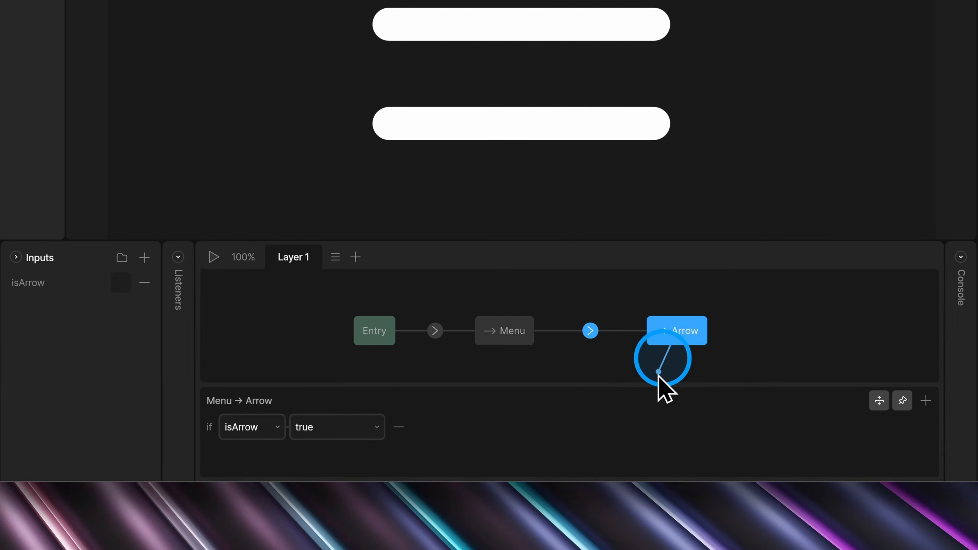
drag(658, 371, 508, 336)
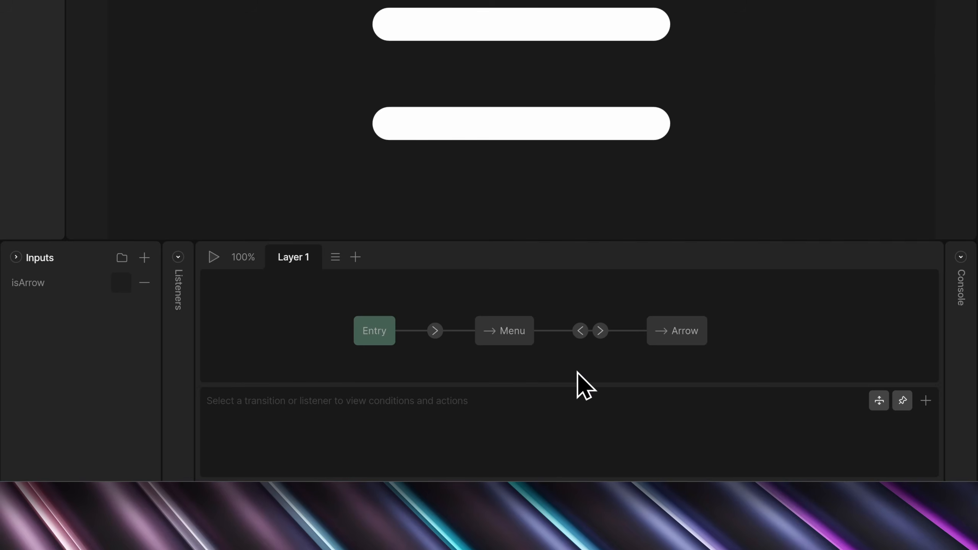
click(580, 331)
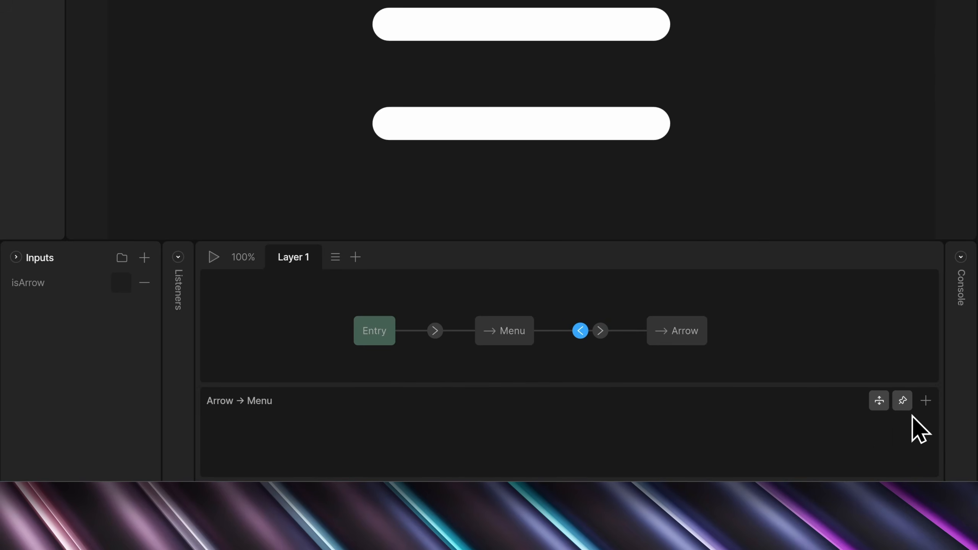
click(926, 401)
click(256, 424)
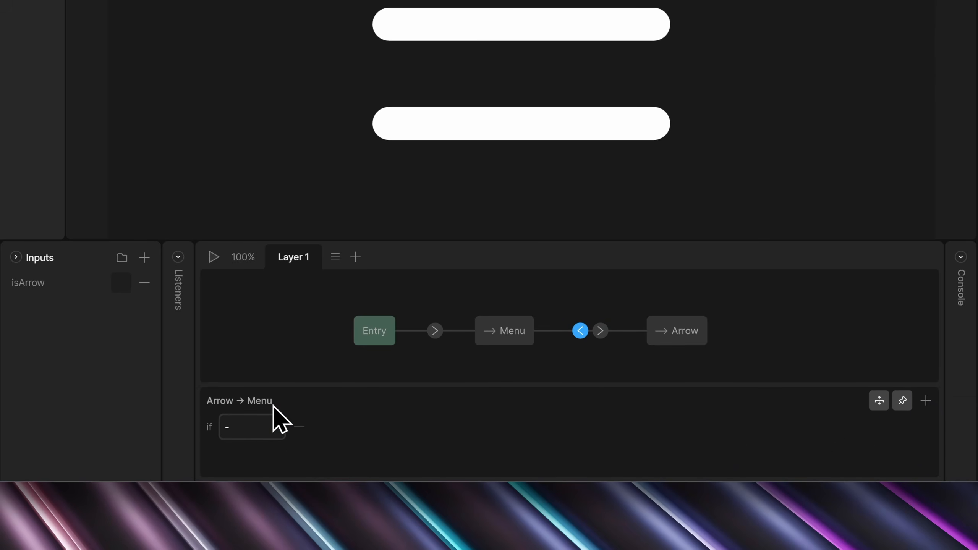
click(266, 422)
click(269, 307)
click(322, 426)
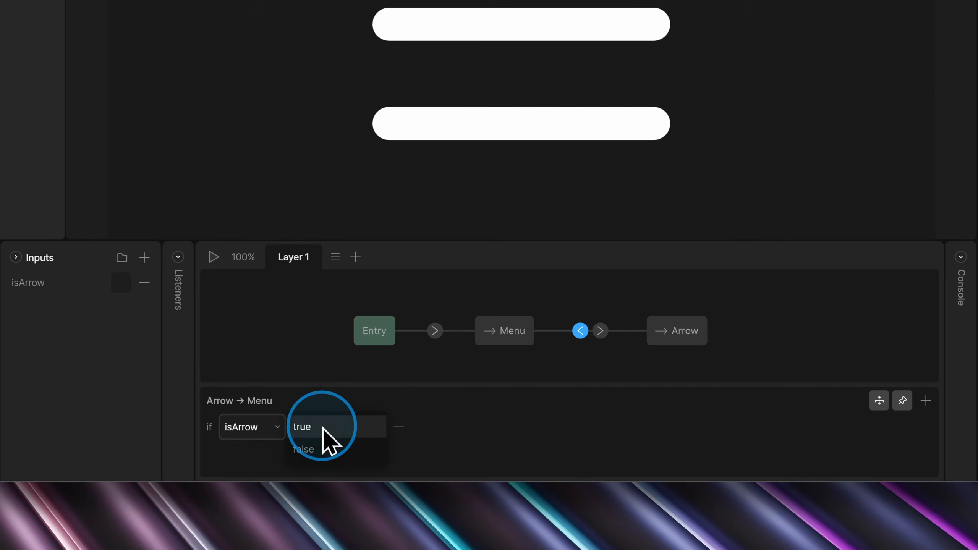
click(304, 450)
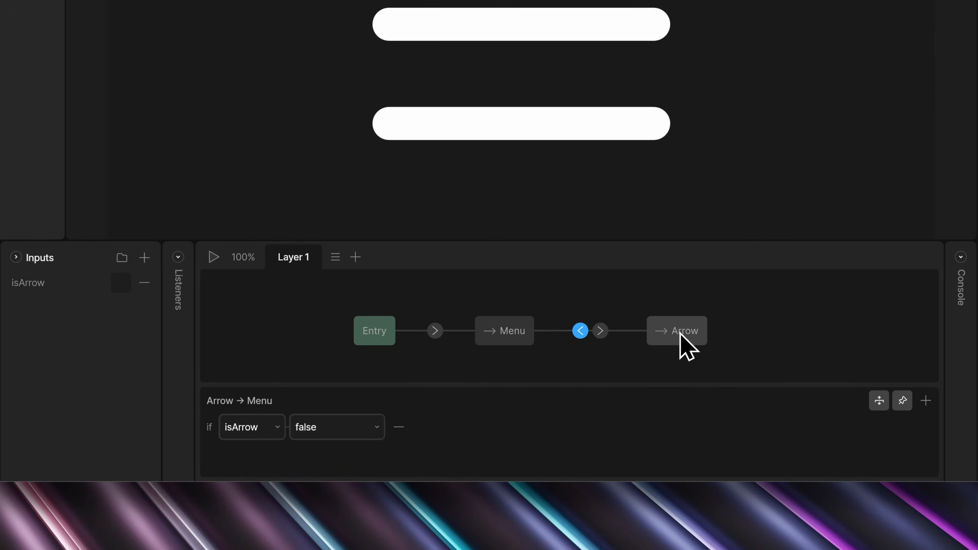
Step: Play the state machine and toggle isArrow repeatedly to test switching between Menu and Arrow in both directions, and stop playback
click(212, 265)
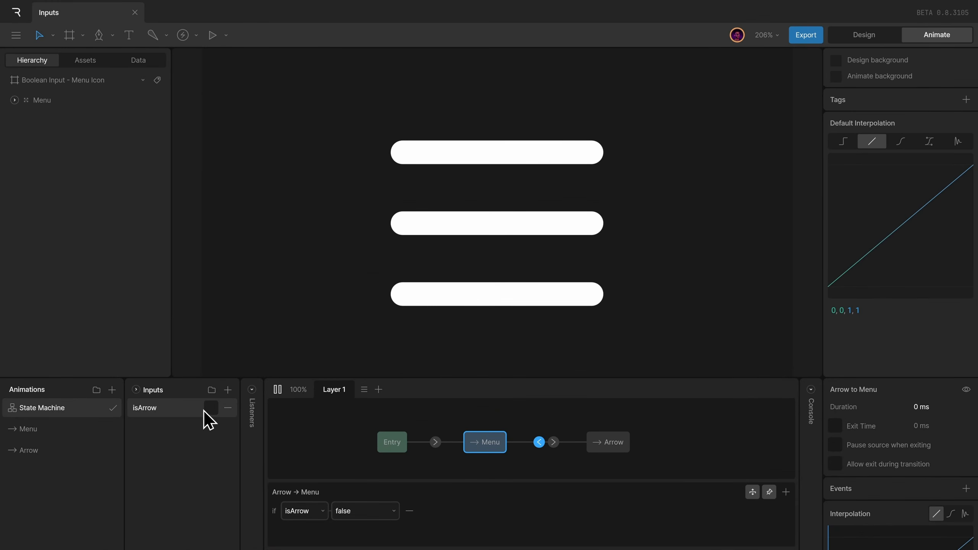
click(211, 407)
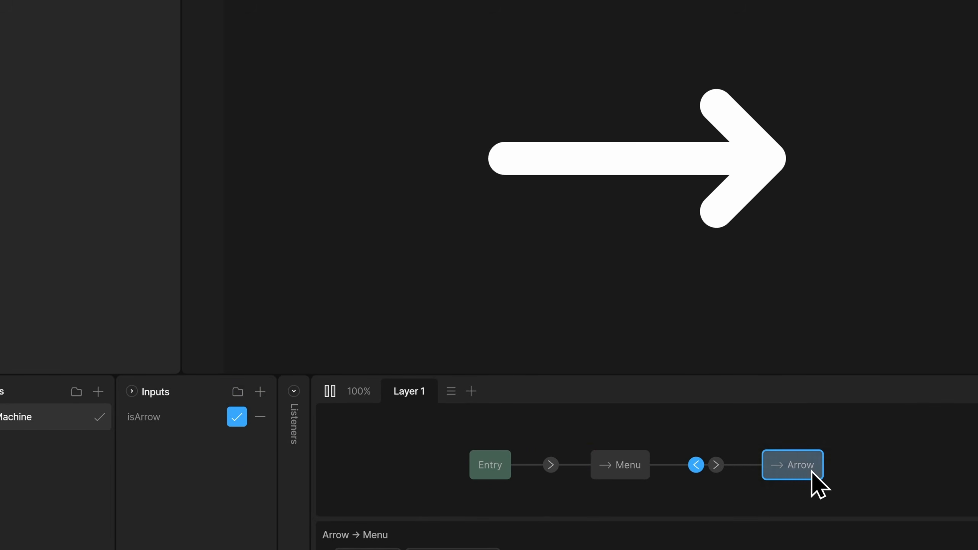
click(236, 417)
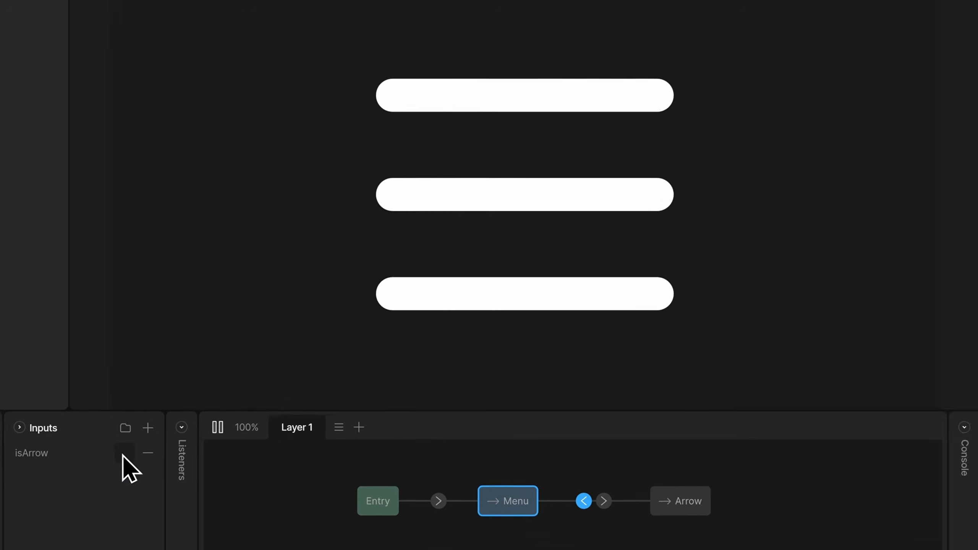
click(124, 453)
click(124, 454)
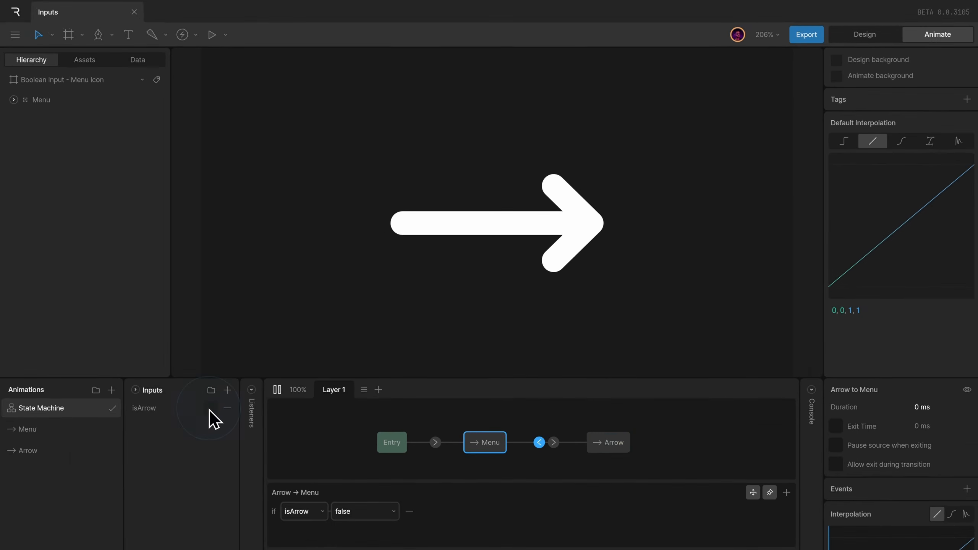
click(210, 409)
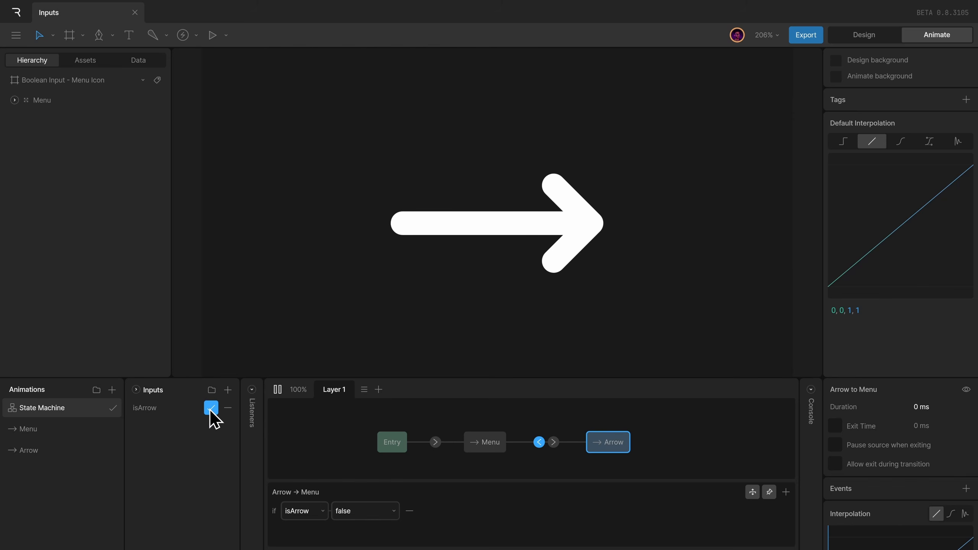
click(210, 408)
click(211, 408)
click(211, 409)
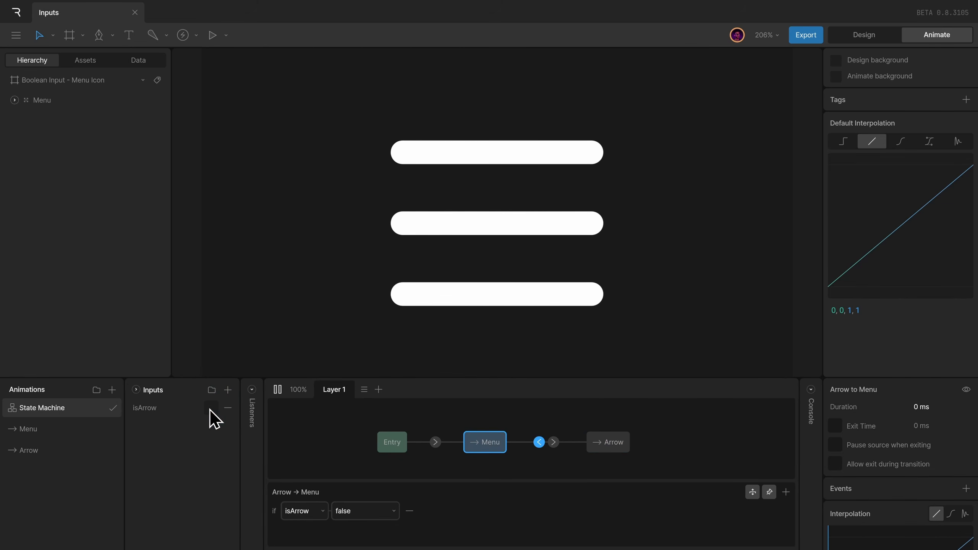
click(277, 390)
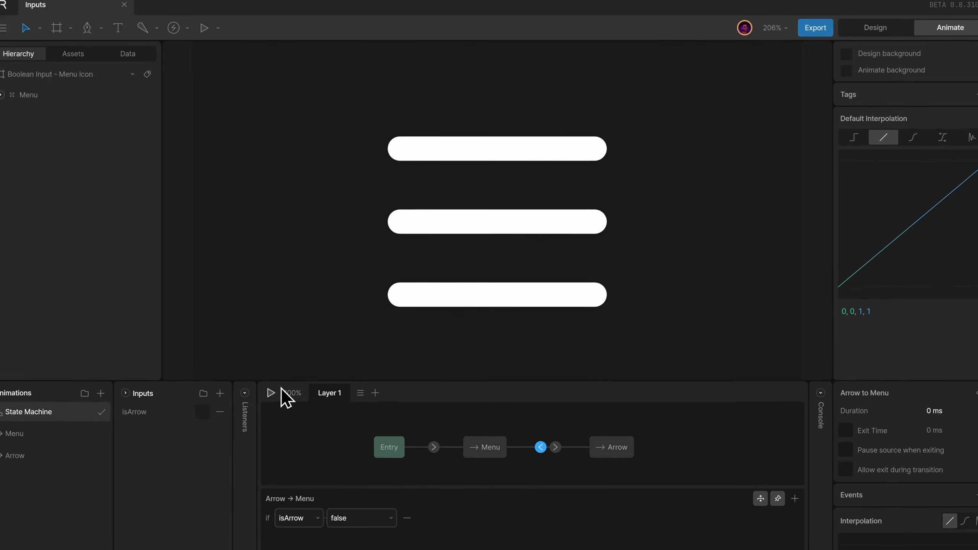
Step: Restart the state machine playback to examine how the Menu state plays on entry
click(227, 420)
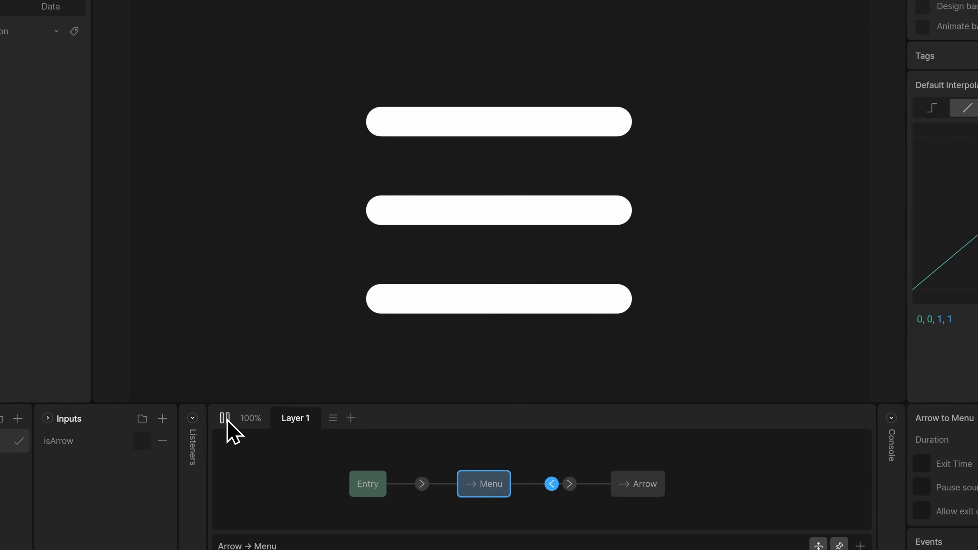
click(226, 420)
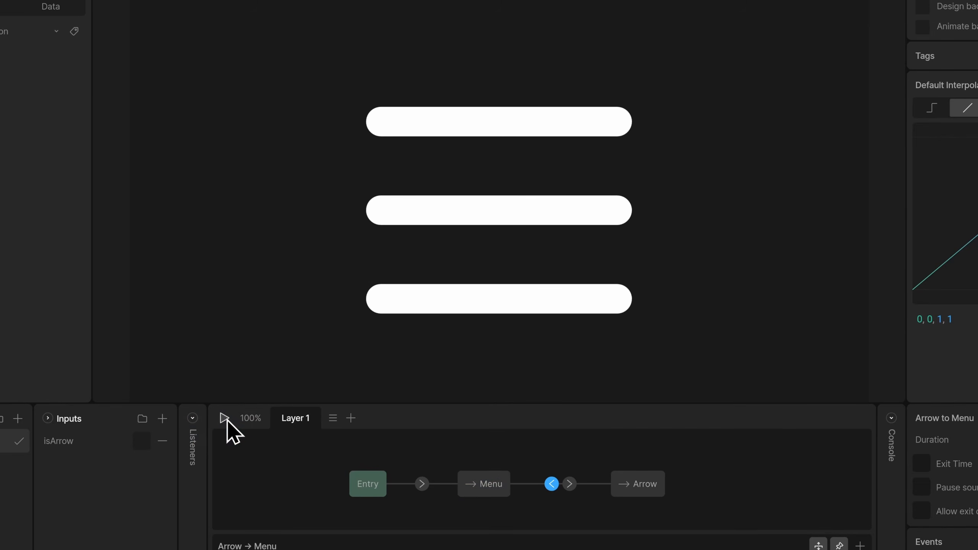
click(226, 422)
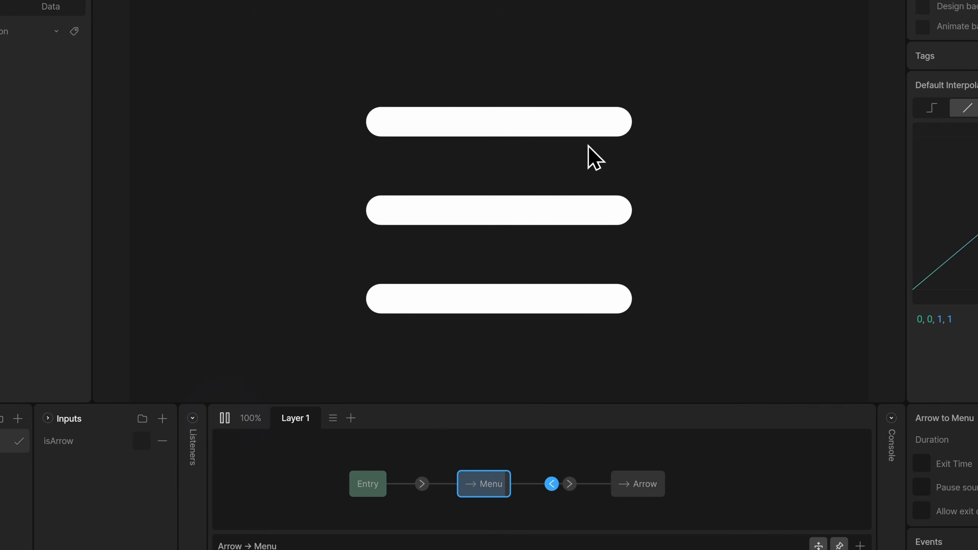
Step: Stop and replay the state machine once more to check the Menu state's playback on entry, and stop playback
click(228, 419)
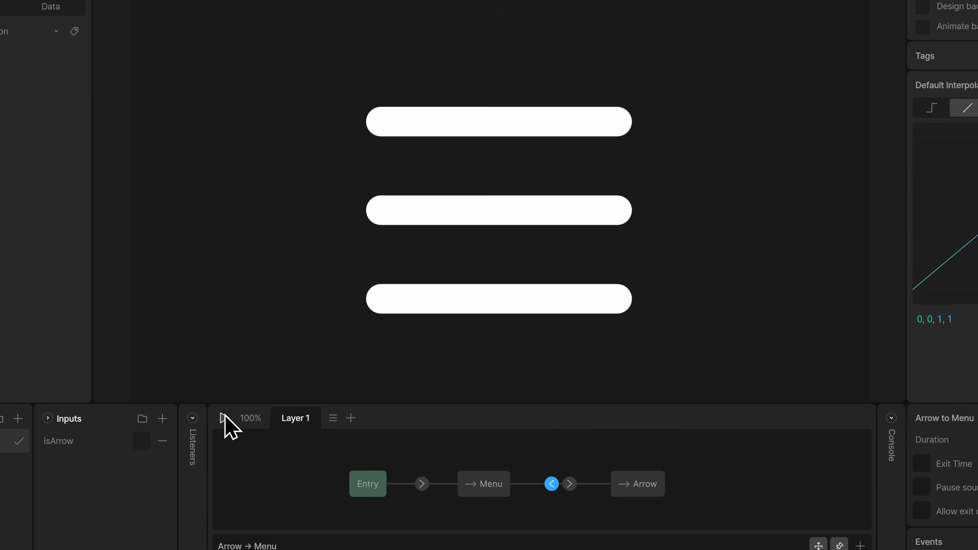
click(225, 420)
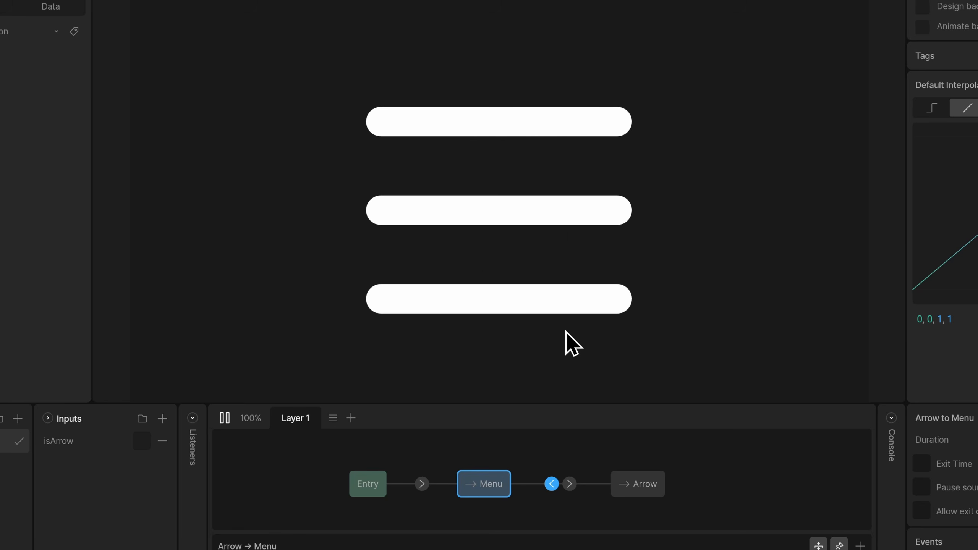
click(225, 418)
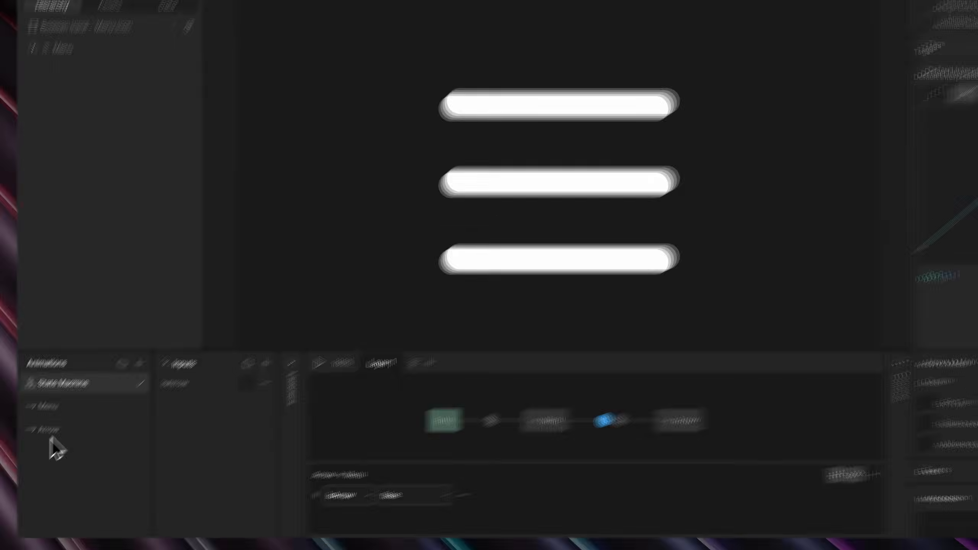
Step: Duplicate the Menu timeline and rename the copy as Default
click(28, 430)
right_click(39, 425)
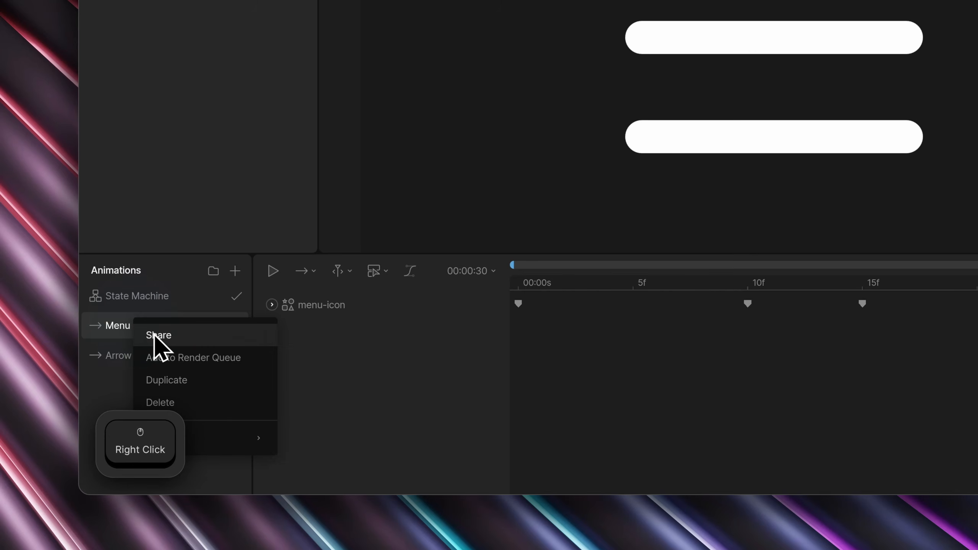
click(172, 380)
double_click(129, 330)
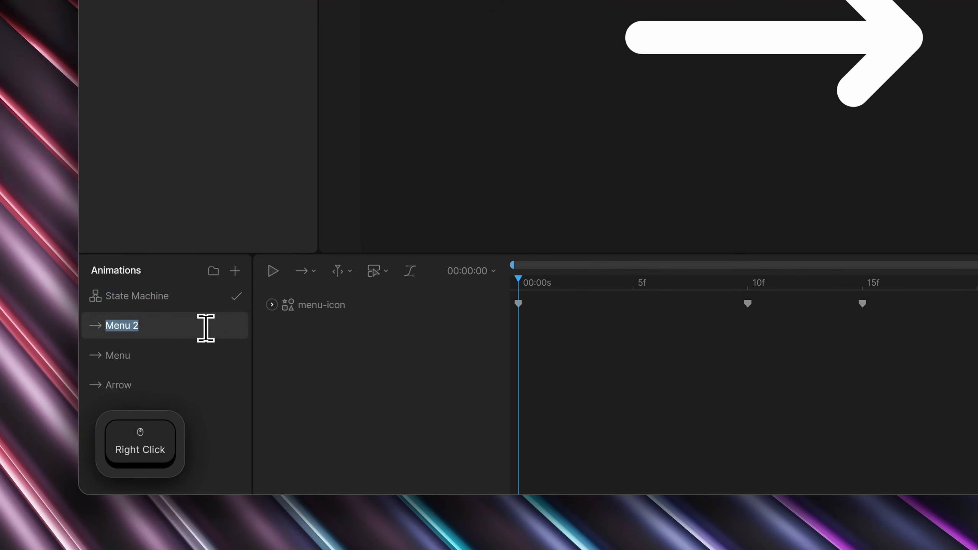
text(Default)
key(Return)
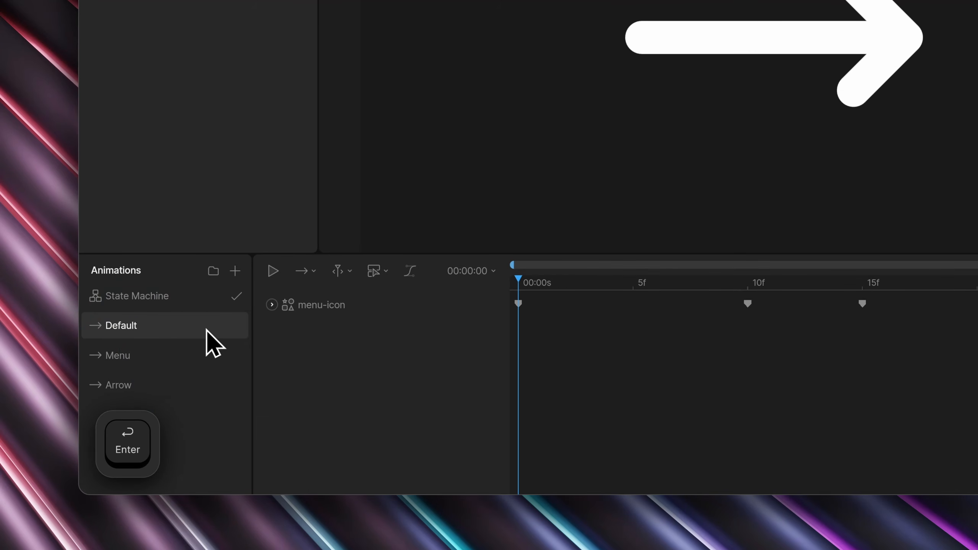
Step: Delete the two middle keys from the Default timeline and move its final key to the first frame
drag(521, 230, 885, 341)
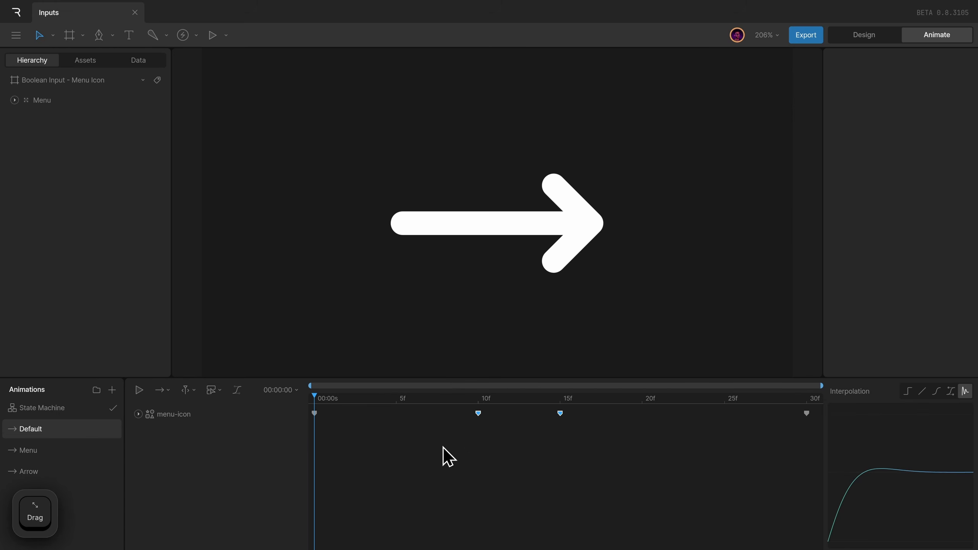
key(Delete)
drag(806, 413, 295, 408)
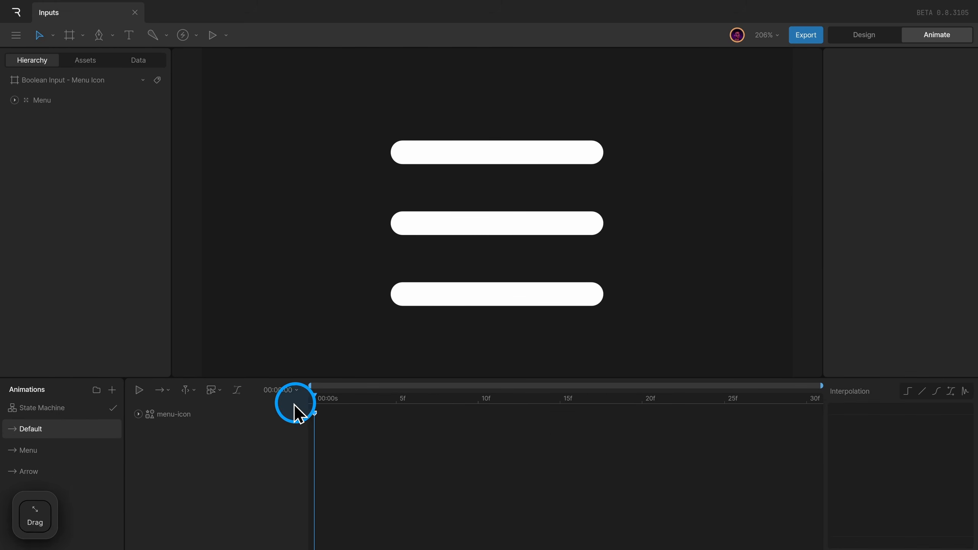
Step: Set the Default timeline's duration to 00:00:01
click(285, 391)
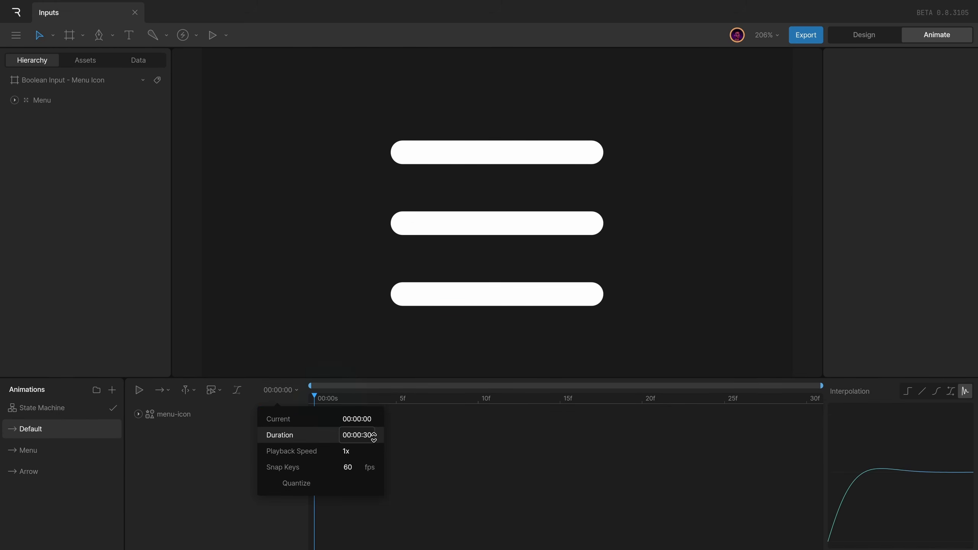
text(1)
key(Return)
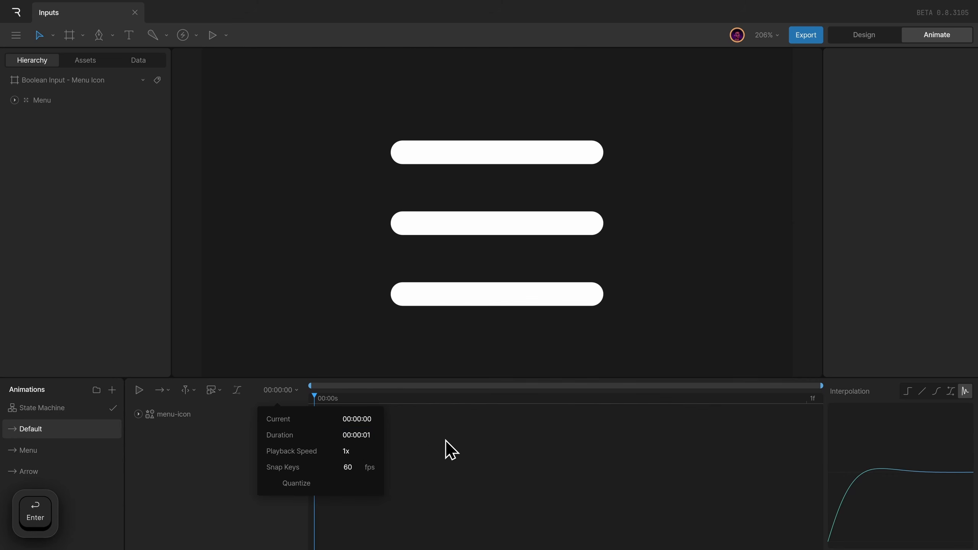
click(453, 441)
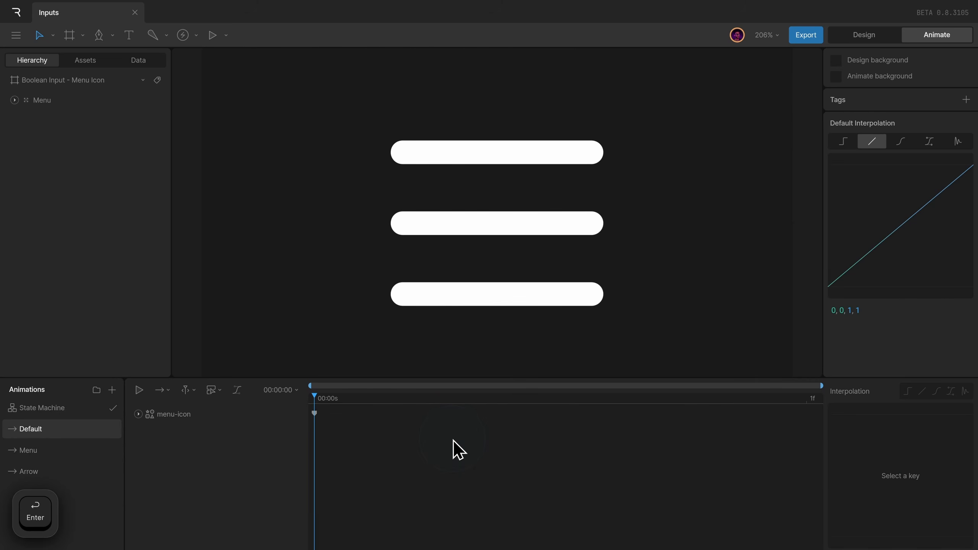
Step: In the state machine, delete the Entry to Menu transition and add the Default timeline as a state connected from Entry
click(81, 409)
drag(387, 443, 355, 443)
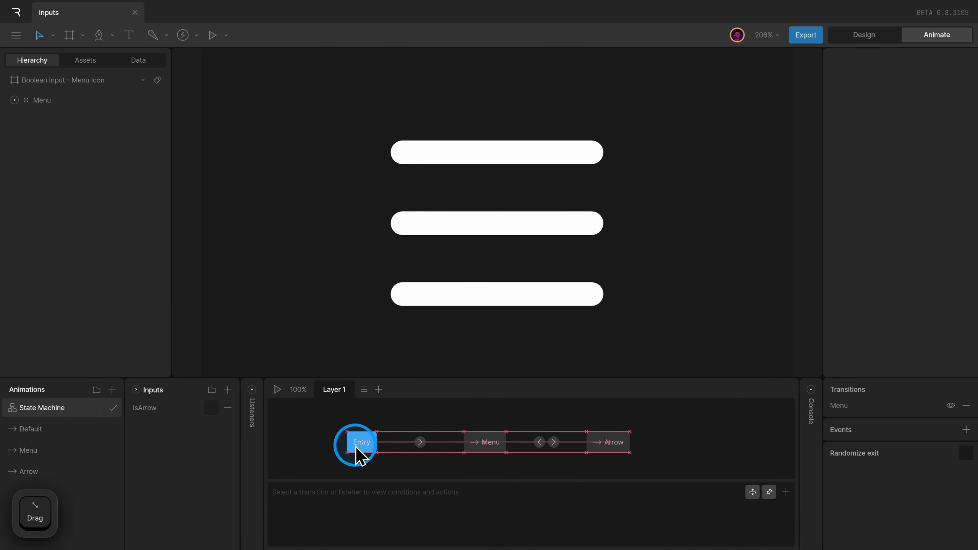
click(419, 442)
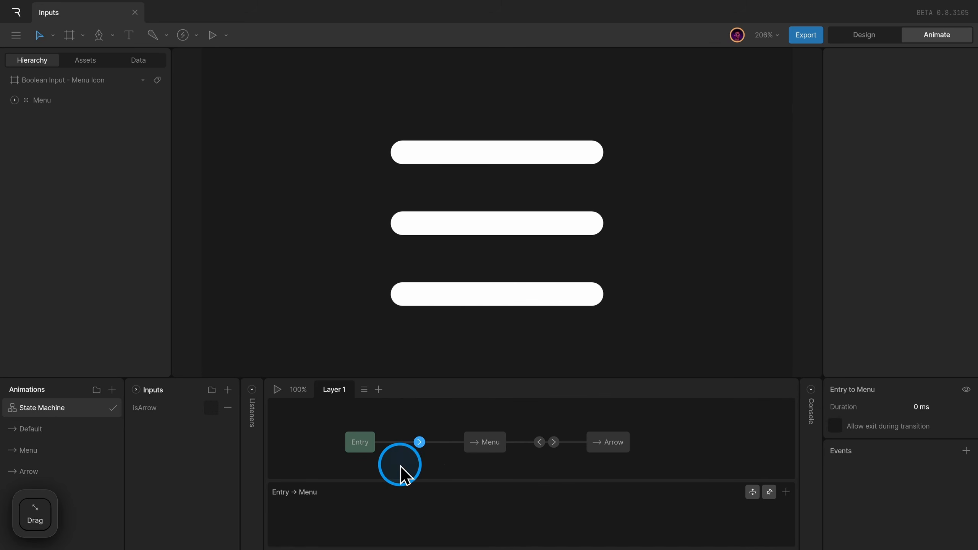
key(Delete)
drag(73, 428, 429, 453)
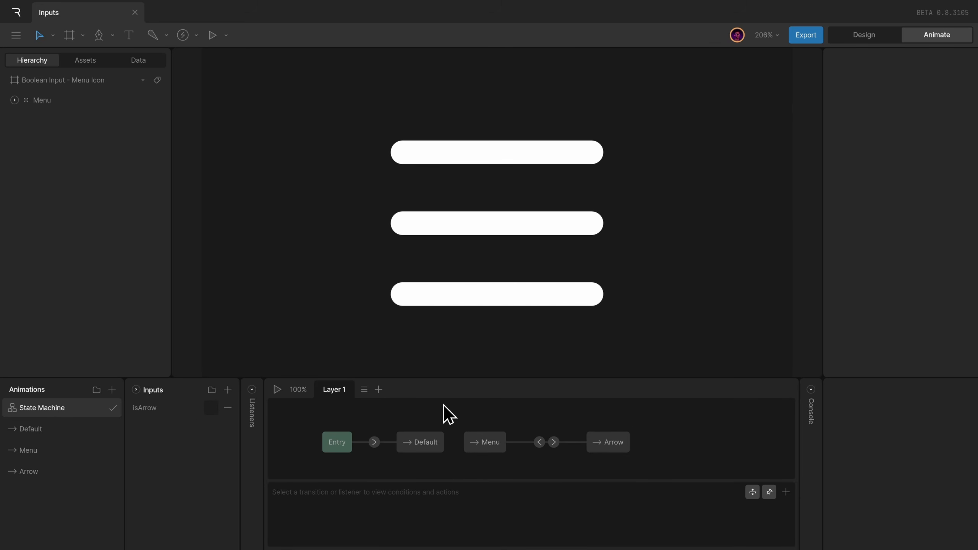
Step: Open the Default timeline and inspect its key on the first frame
click(57, 426)
drag(363, 399, 222, 394)
drag(235, 367, 238, 372)
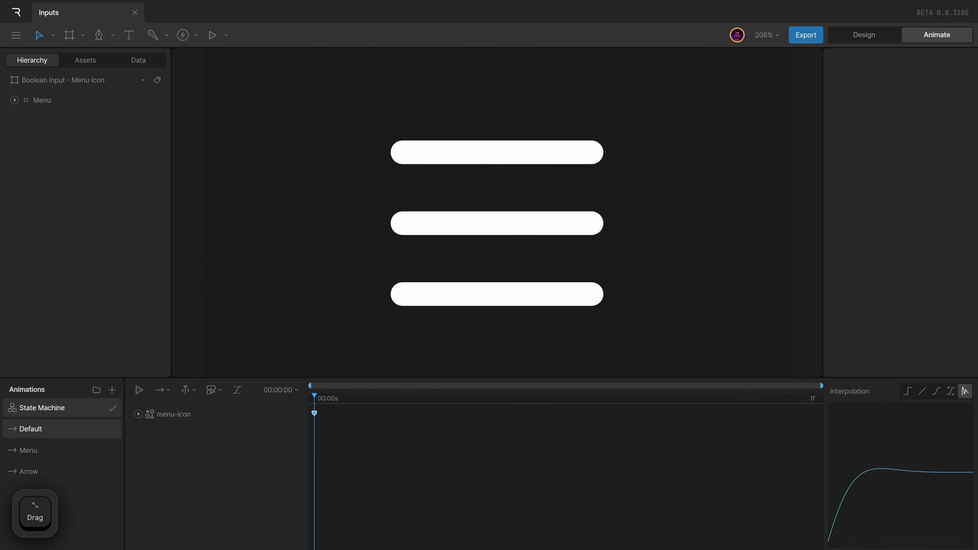
Step: Rearrange the state machine graph so the Arrow state sits between Default and Menu, with Menu level beside it
click(54, 409)
drag(498, 443, 731, 426)
drag(598, 446, 548, 451)
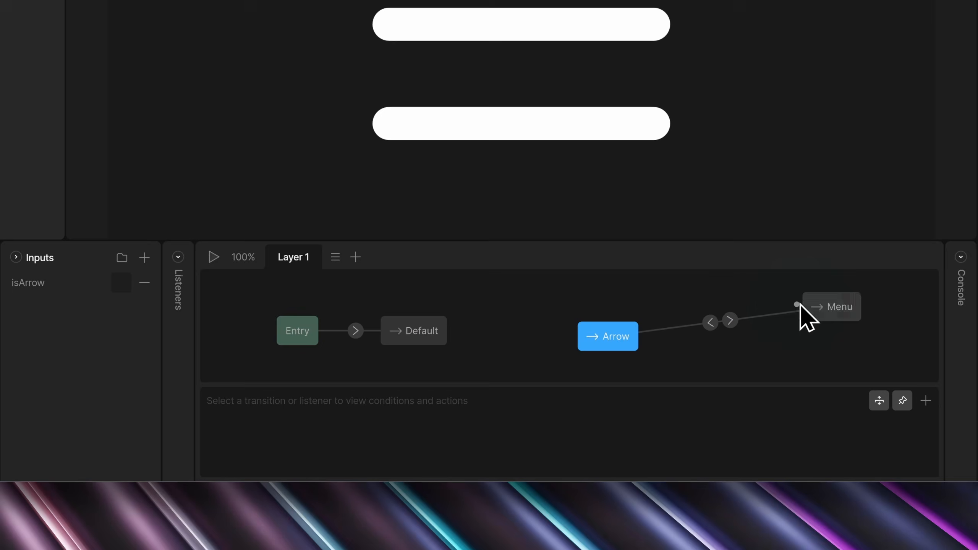
drag(816, 307, 793, 345)
Step: Create a transition from Default to Arrow with the condition isArrow is true
drag(422, 332, 624, 357)
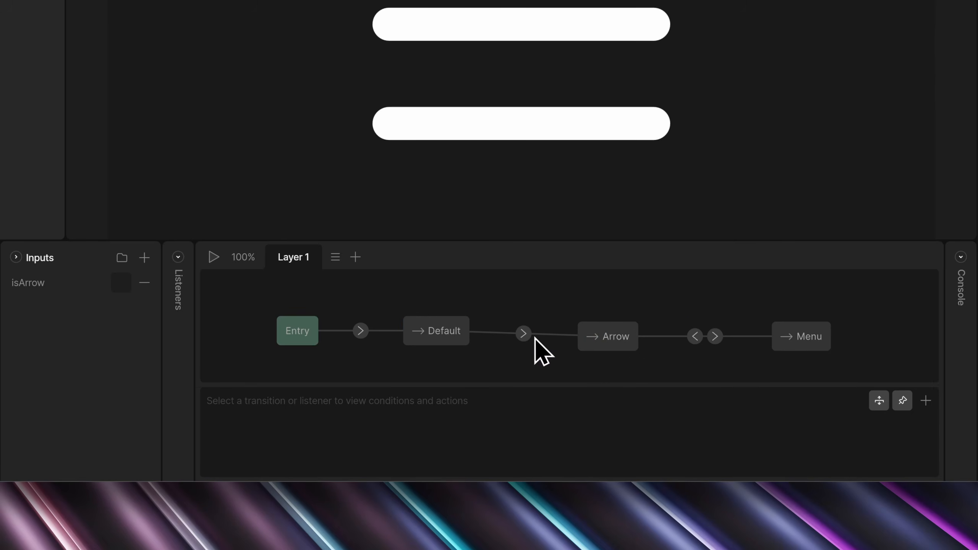
click(524, 335)
click(925, 401)
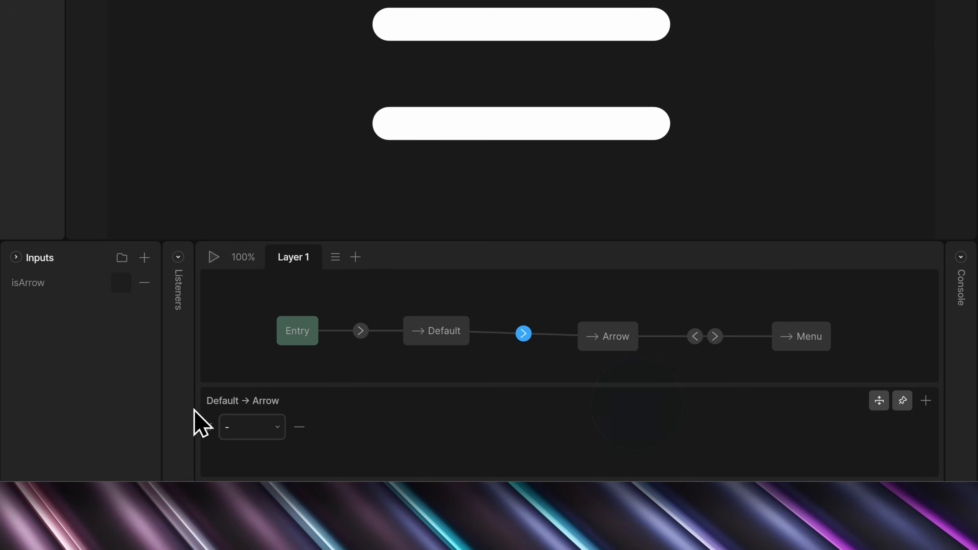
click(251, 421)
click(256, 304)
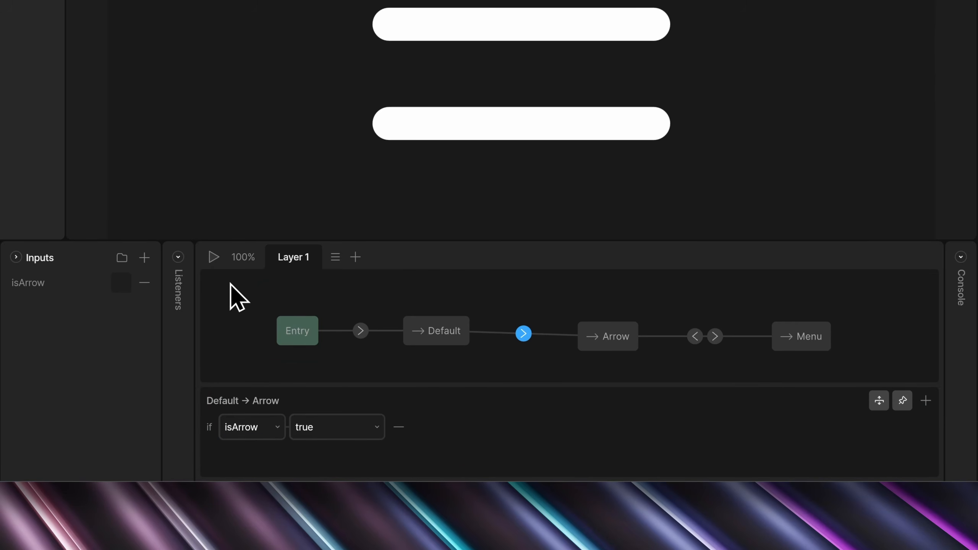
Step: Play the state machine, toggle isArrow repeatedly to test the Default, Arrow and Menu states, and reset playback by switching to Design and back
click(213, 257)
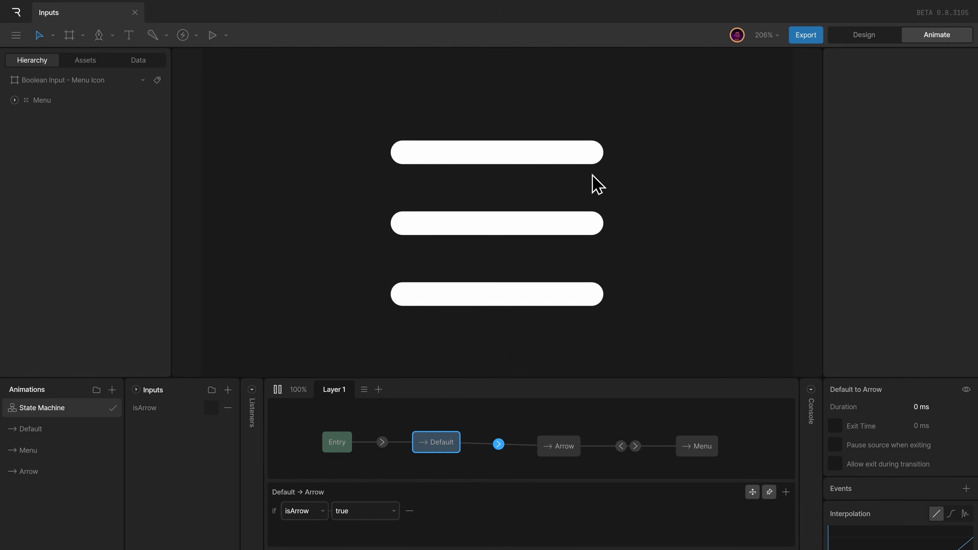
click(210, 408)
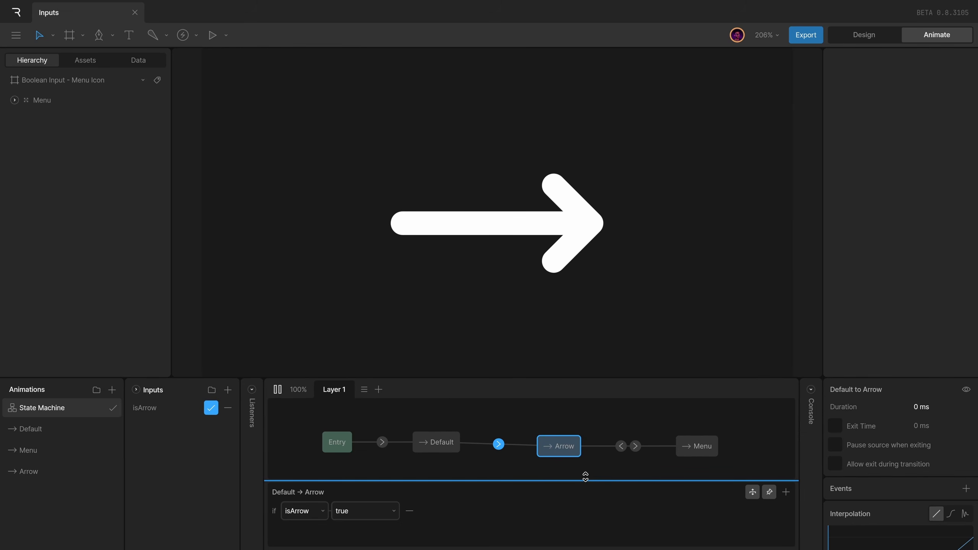
click(211, 408)
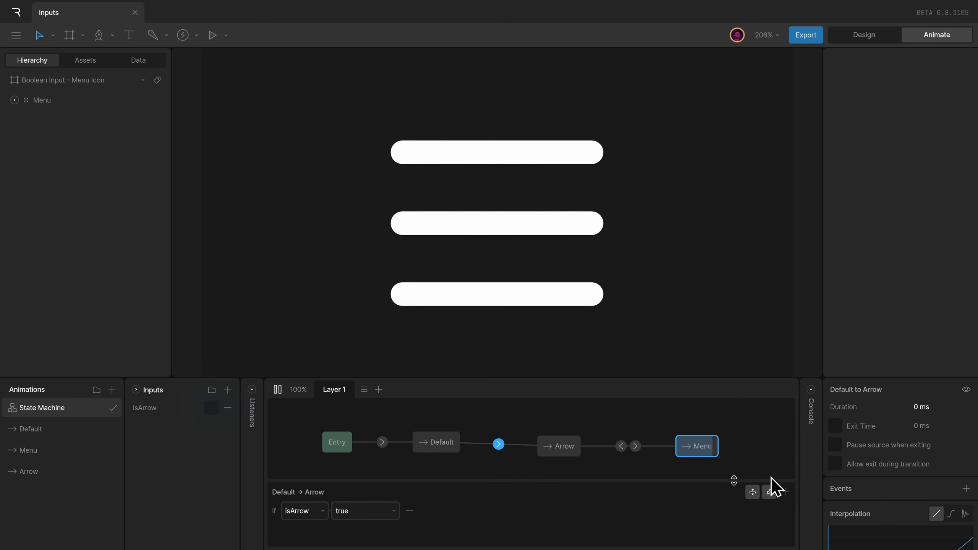
click(211, 409)
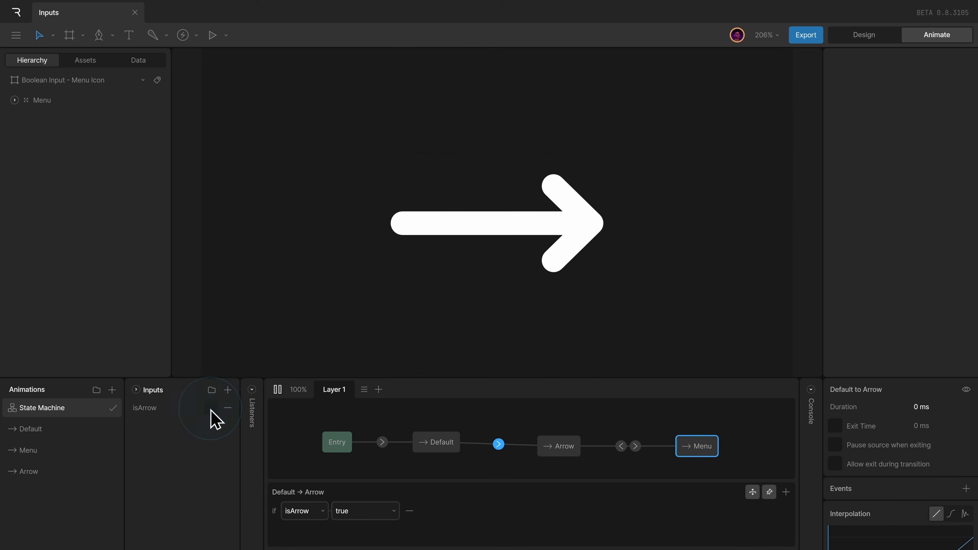
click(211, 409)
click(211, 408)
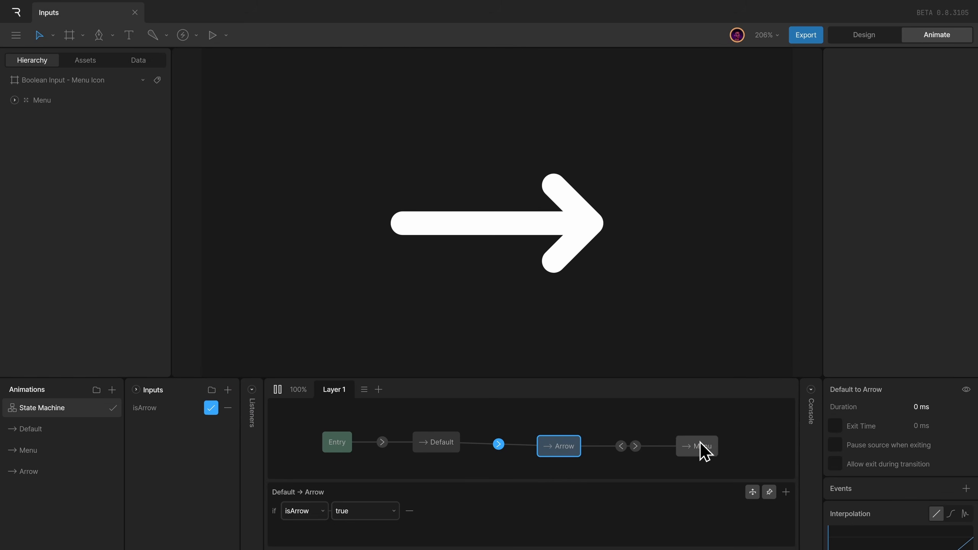
click(212, 409)
click(213, 409)
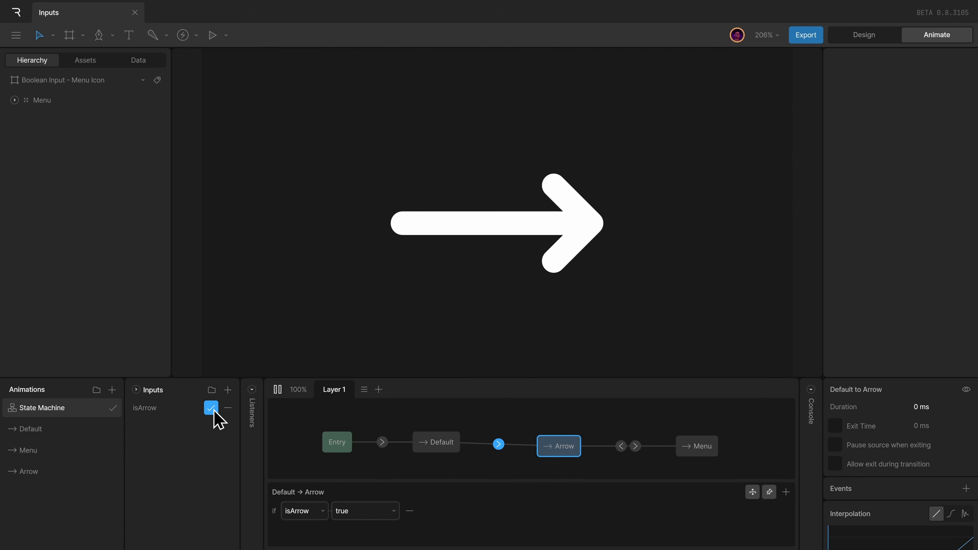
click(711, 306)
key(Tab)
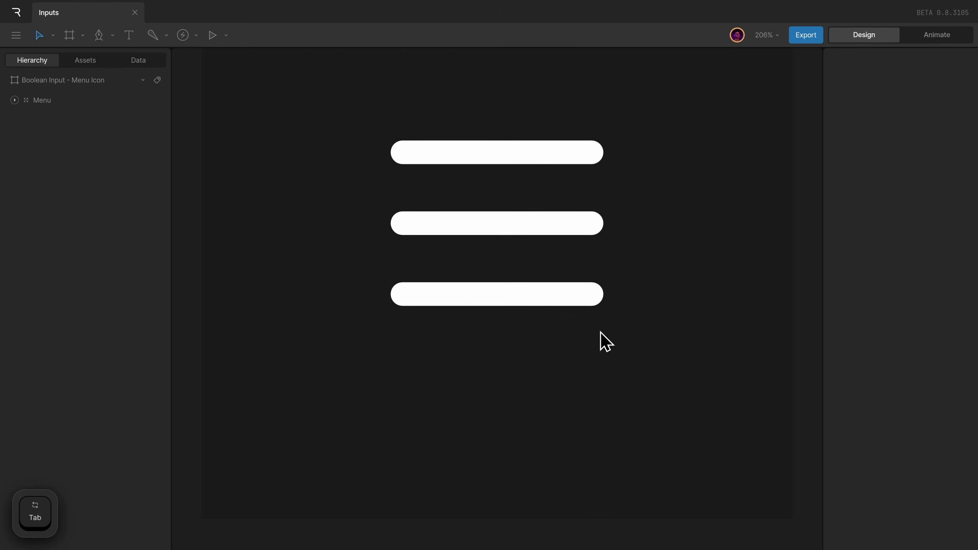
key(Tab)
Step: Delete the Default state from the graph and create a transition from Entry directly to Arrow
click(433, 444)
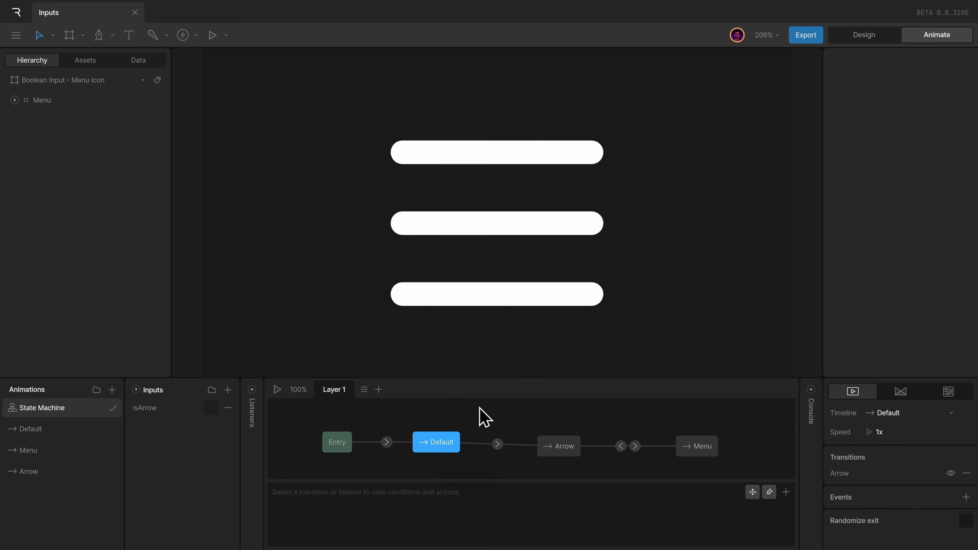
key(Delete)
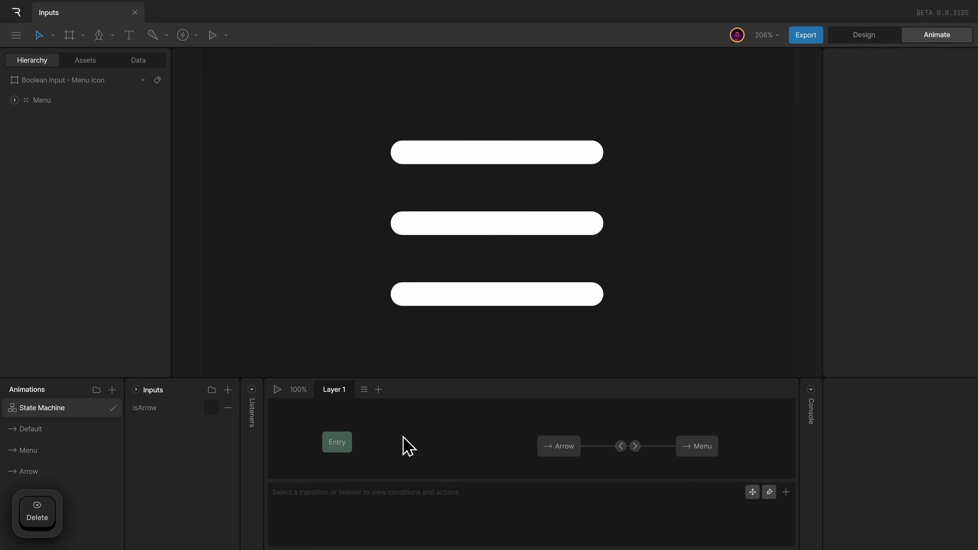
drag(348, 443, 552, 451)
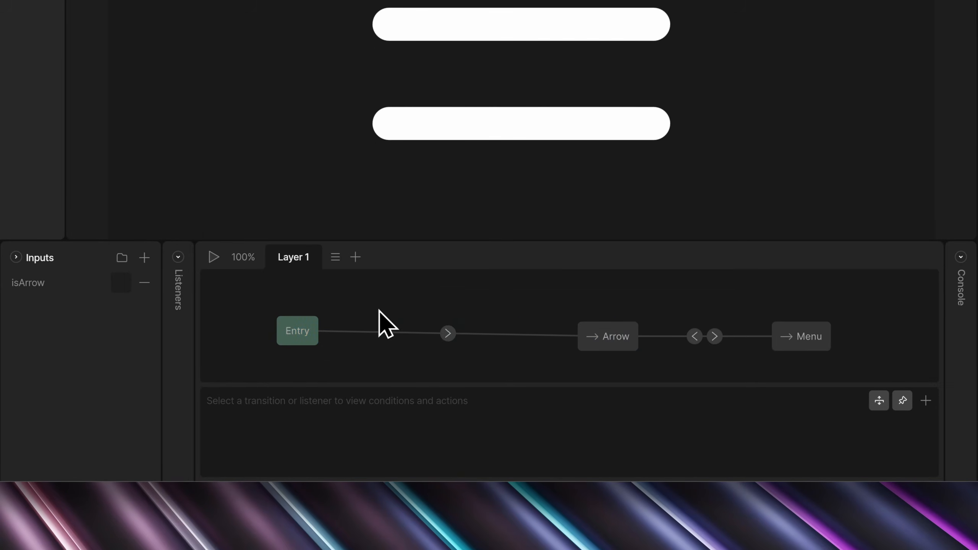
Step: Align the Arrow and Menu states in one row with the Entry state
click(448, 333)
drag(596, 337, 572, 331)
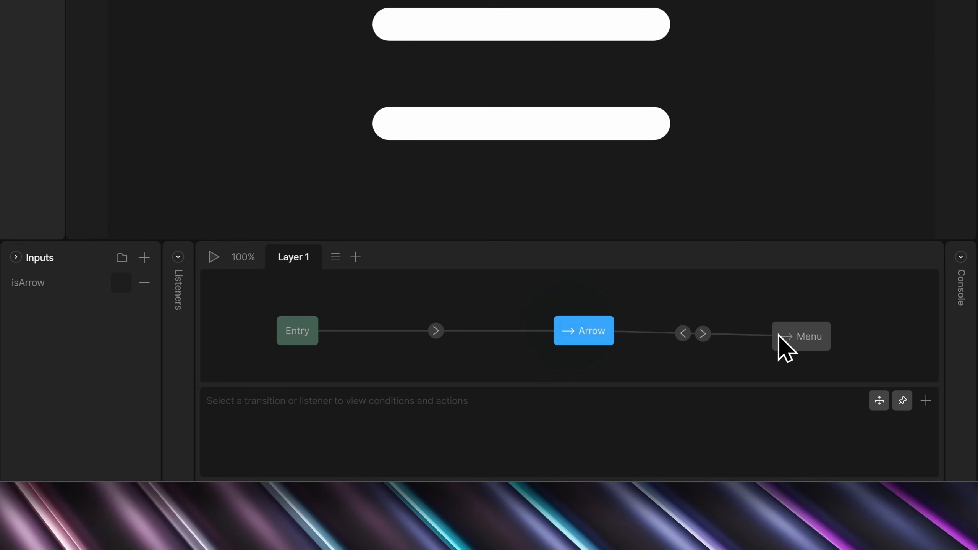
drag(779, 335, 799, 332)
Step: Add the condition isArrow is true to the Entry to Arrow transition
click(436, 331)
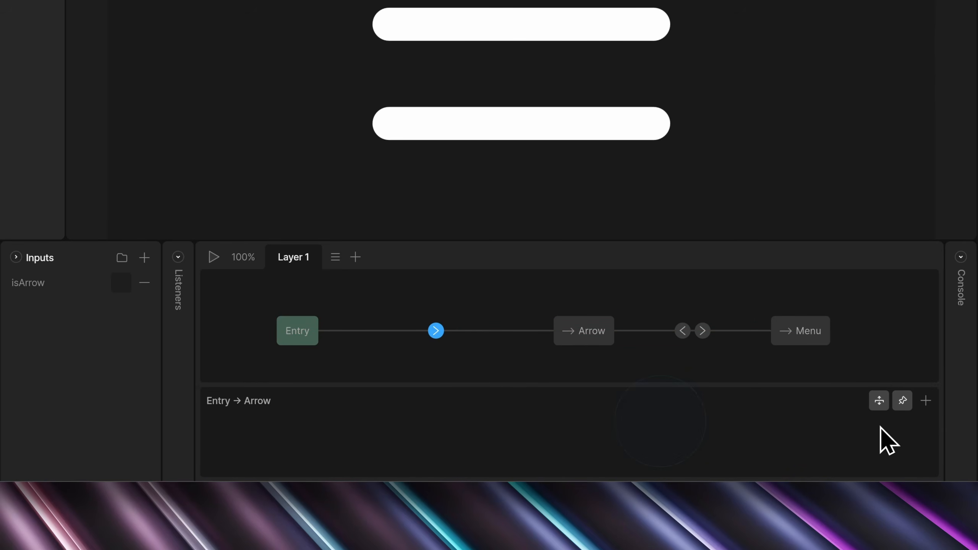
click(921, 403)
click(231, 429)
click(272, 328)
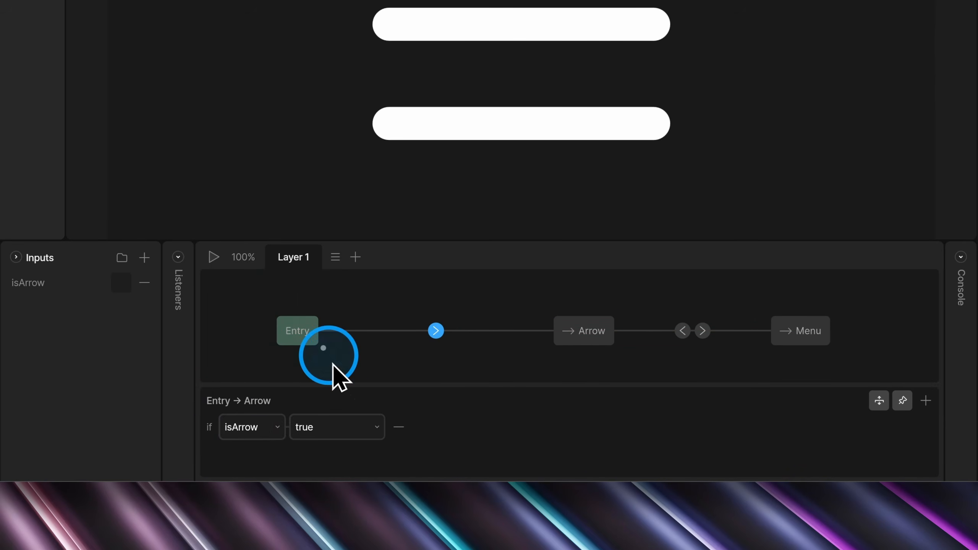
click(329, 422)
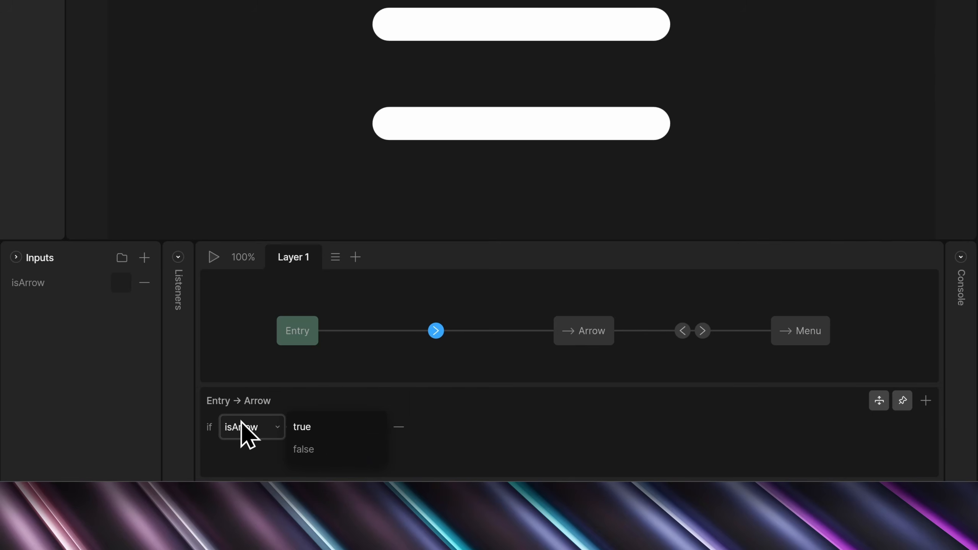
click(467, 427)
Step: Play the state machine and enable isArrow to test the transition from Entry to Arrow
click(213, 257)
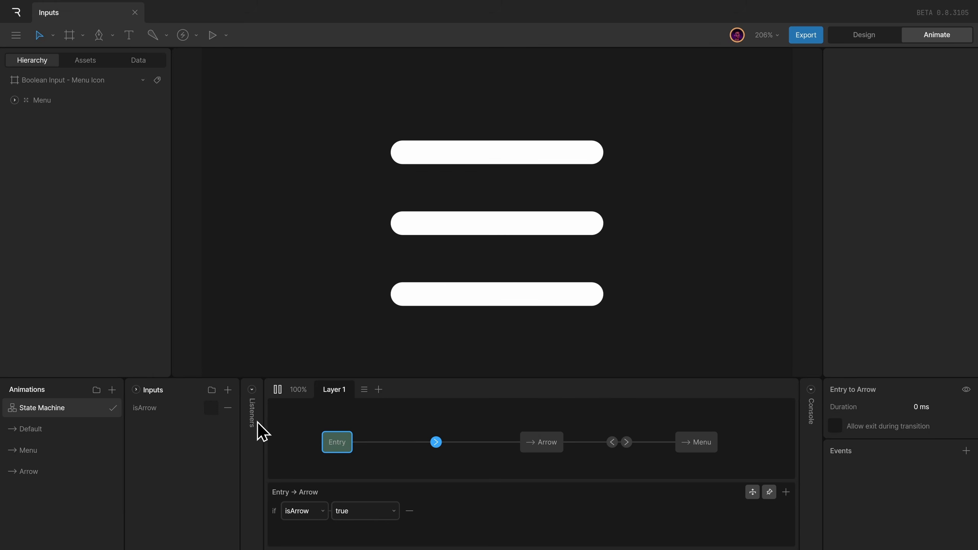
click(214, 411)
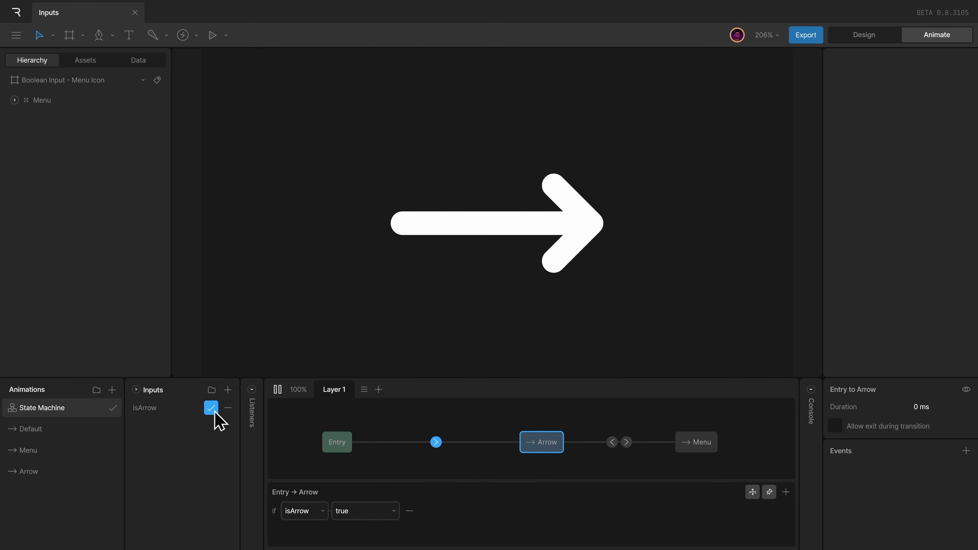
Step: Turn isArrow off to test the return to Menu, and inspect the Default animation's keys against the design mode
click(212, 408)
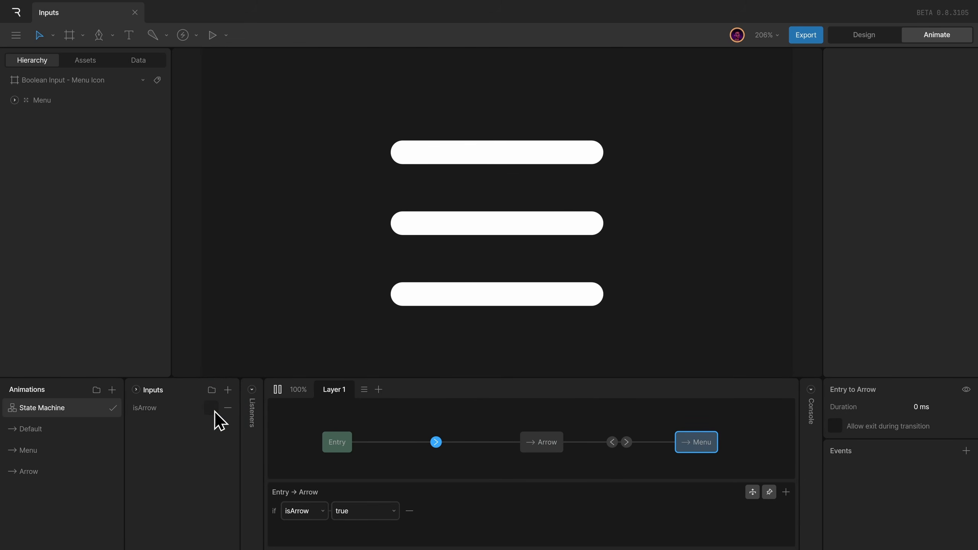
click(103, 430)
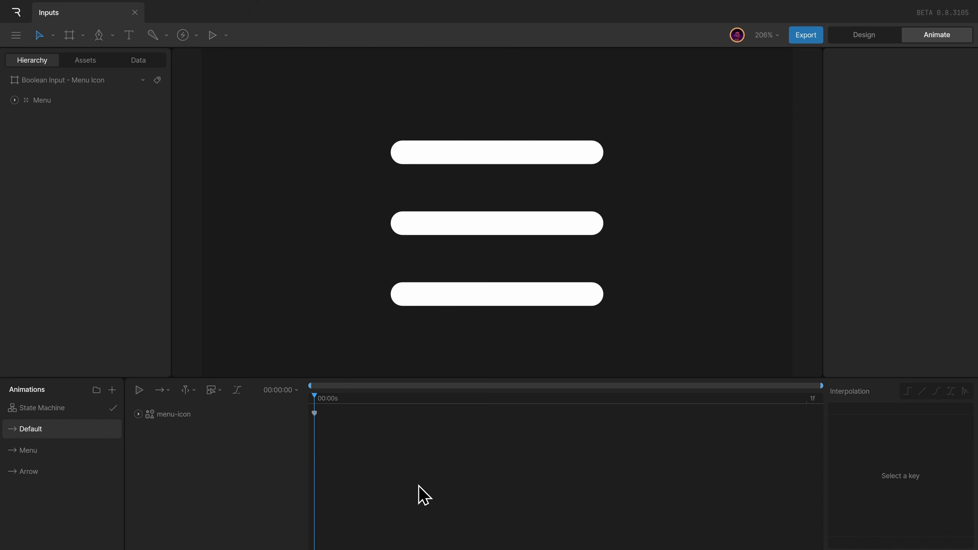
drag(420, 486, 302, 405)
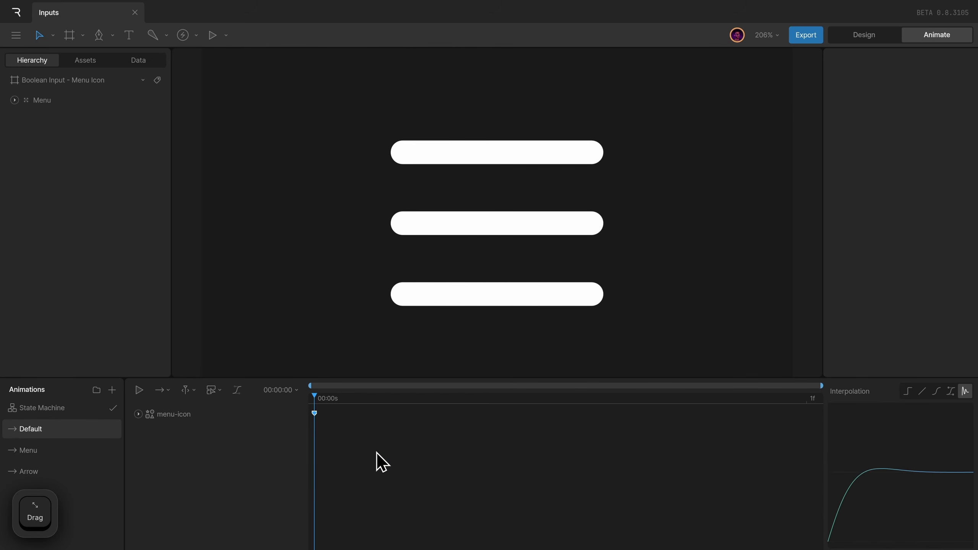
key(Tab)
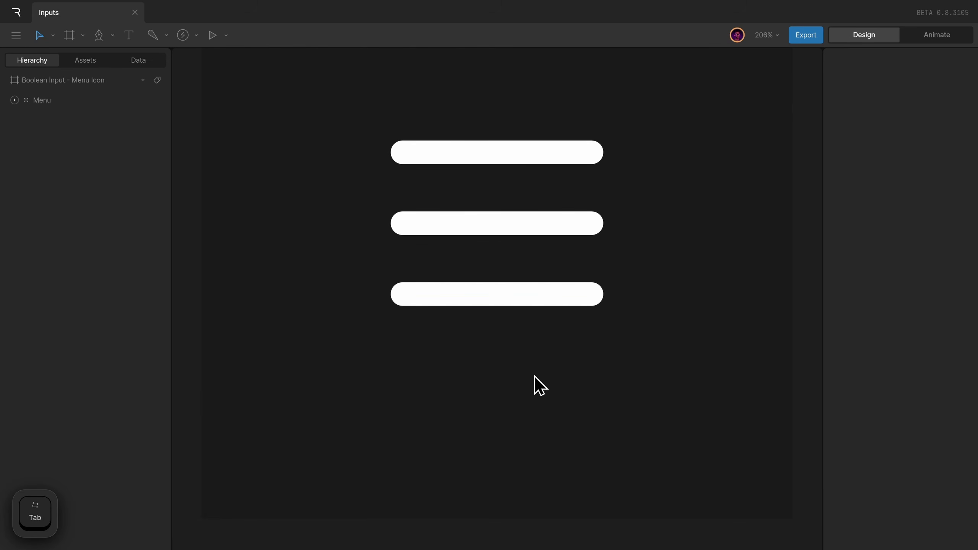
key(Tab)
Step: Play the state machine and toggle isArrow repeatedly to test switching between the Arrow and Menu states
click(77, 408)
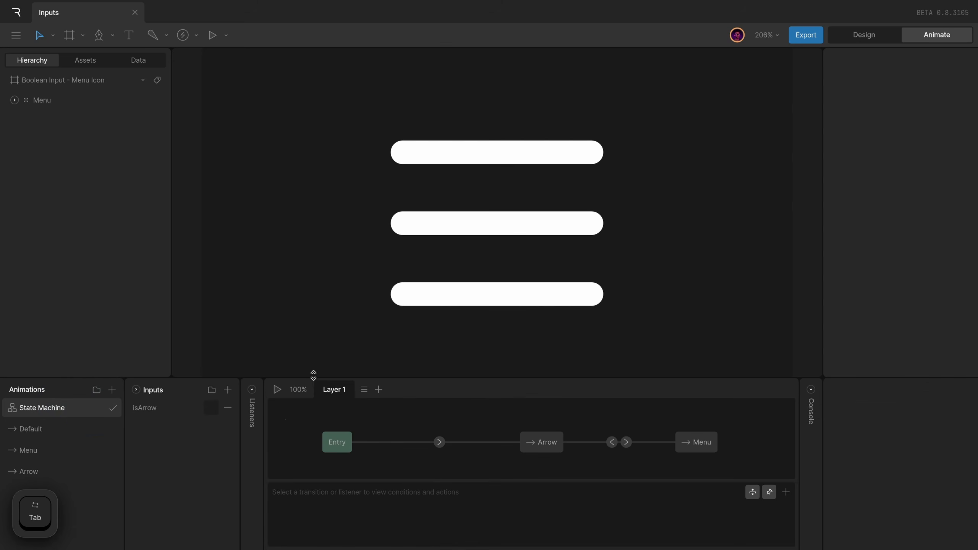
click(277, 390)
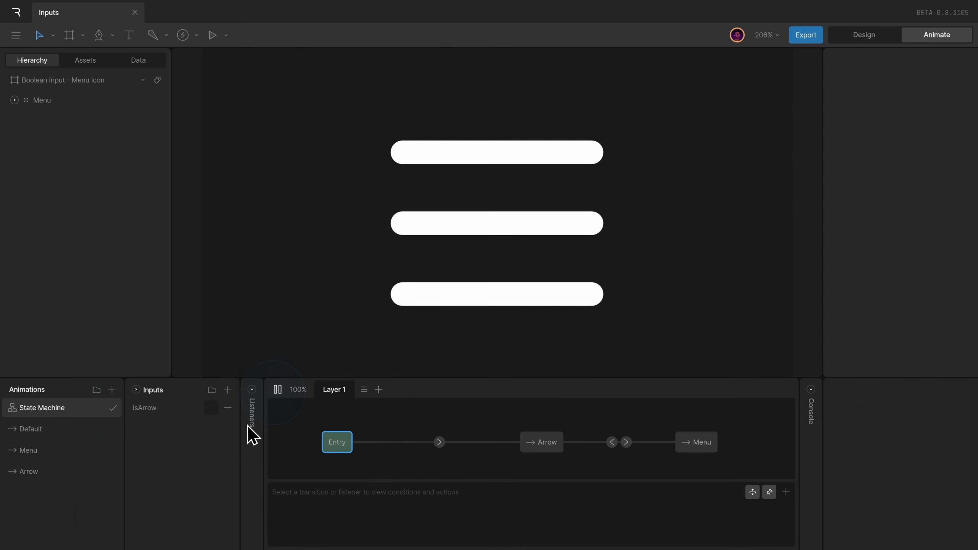
click(211, 407)
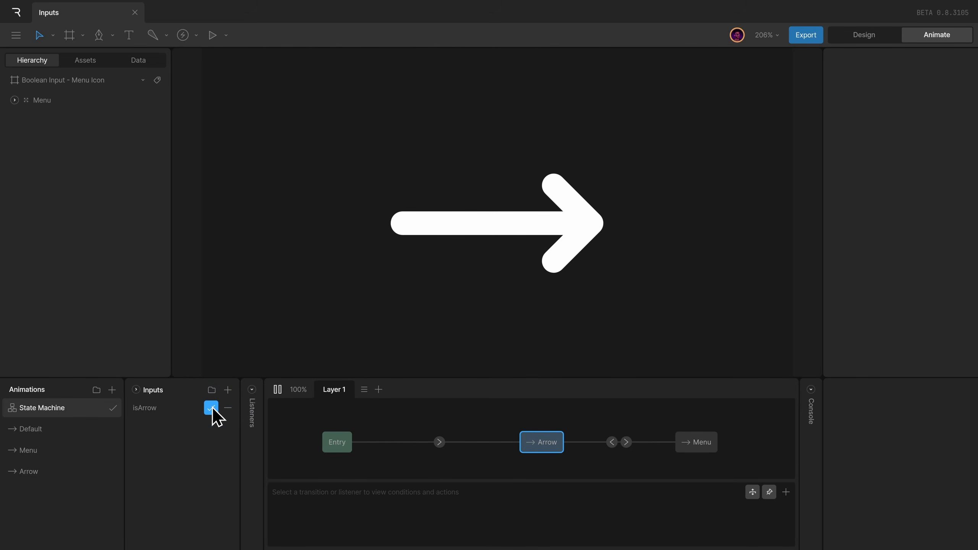
click(212, 407)
click(211, 407)
click(212, 407)
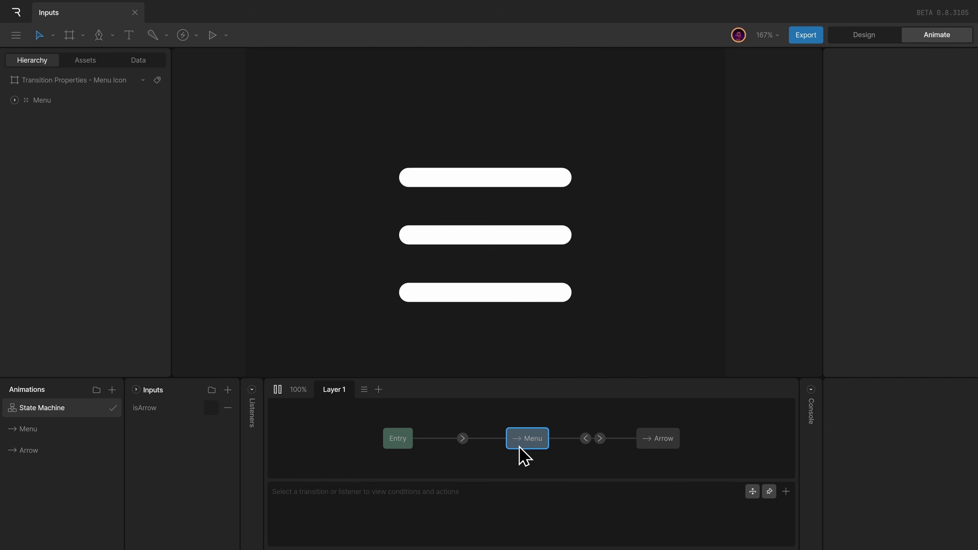
Step: Inspect the Arrow to Menu transition on the Transition Properties artboard and toggle isArrow on and off to test it
click(585, 439)
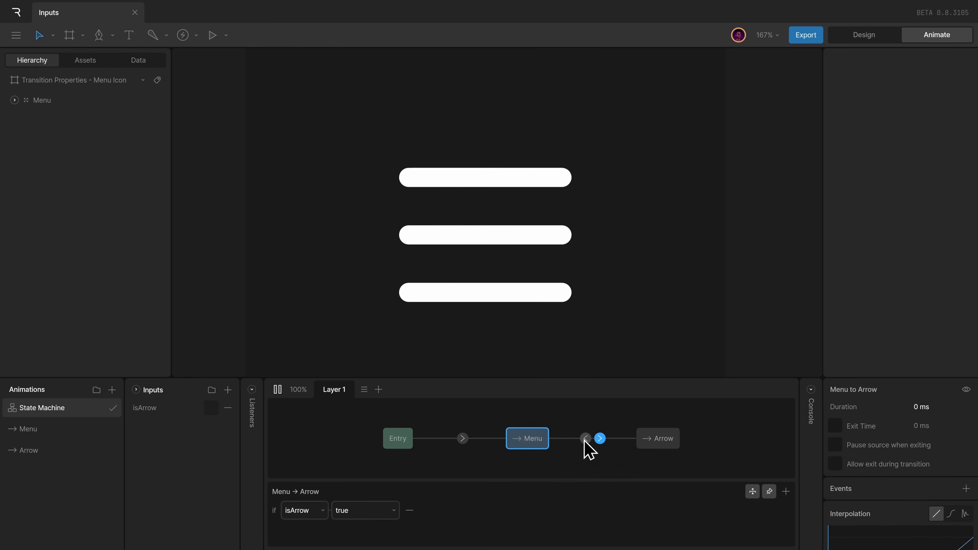
click(210, 408)
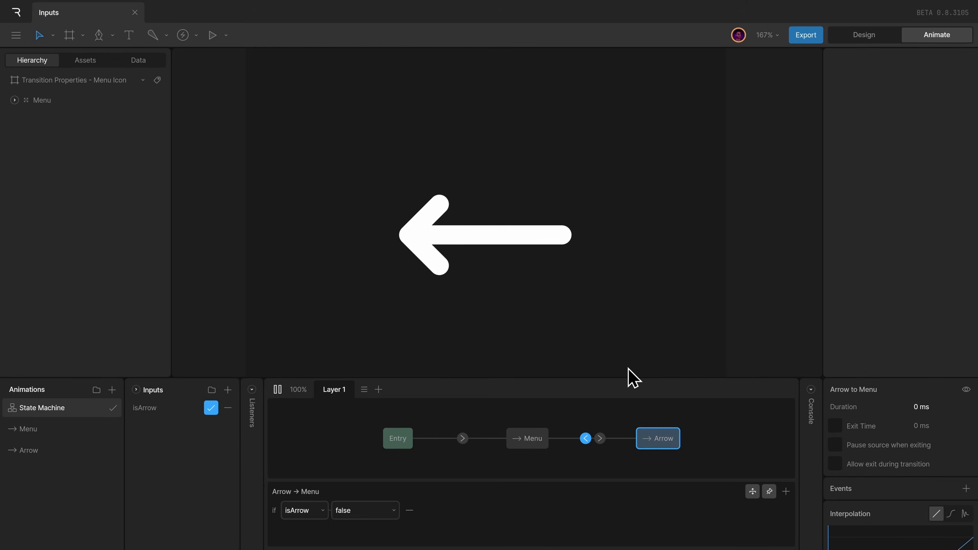
click(211, 407)
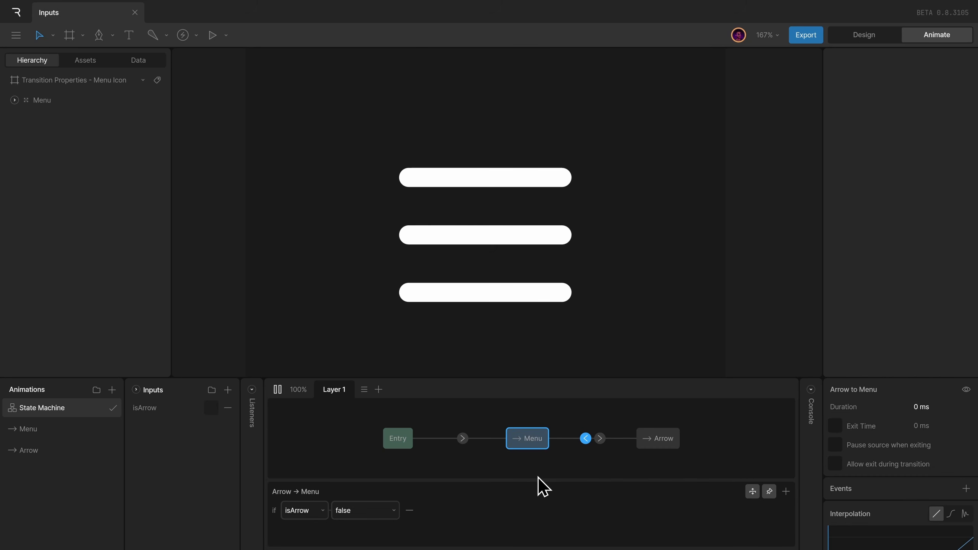
Step: Examine the Menu animation's first and last keys and scrub its timeline from frame 0 to frame 30
click(64, 429)
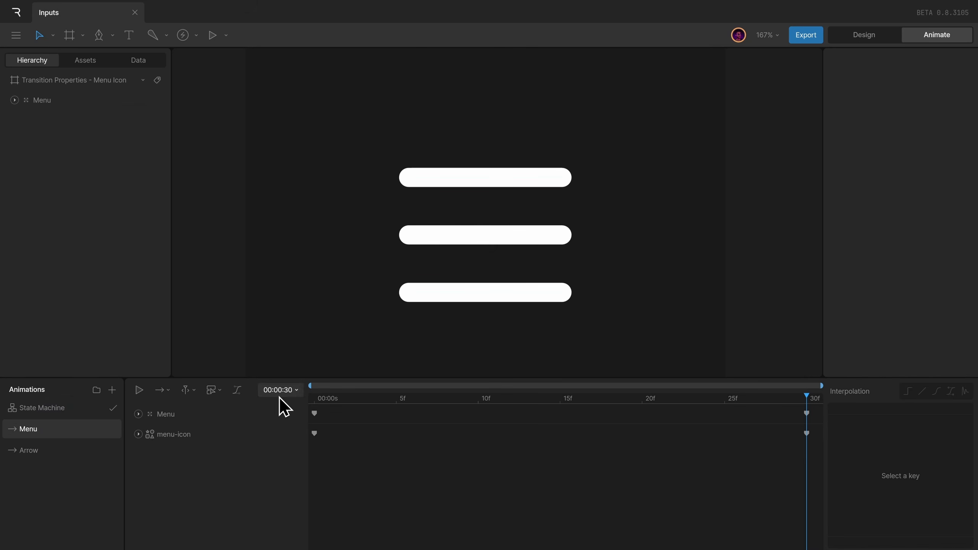
click(319, 398)
drag(388, 406, 298, 446)
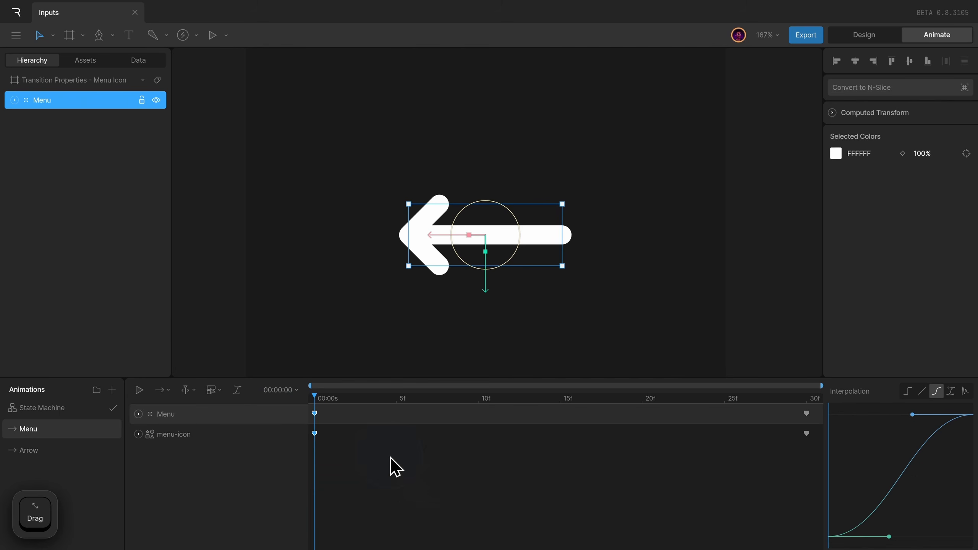
drag(743, 468, 866, 379)
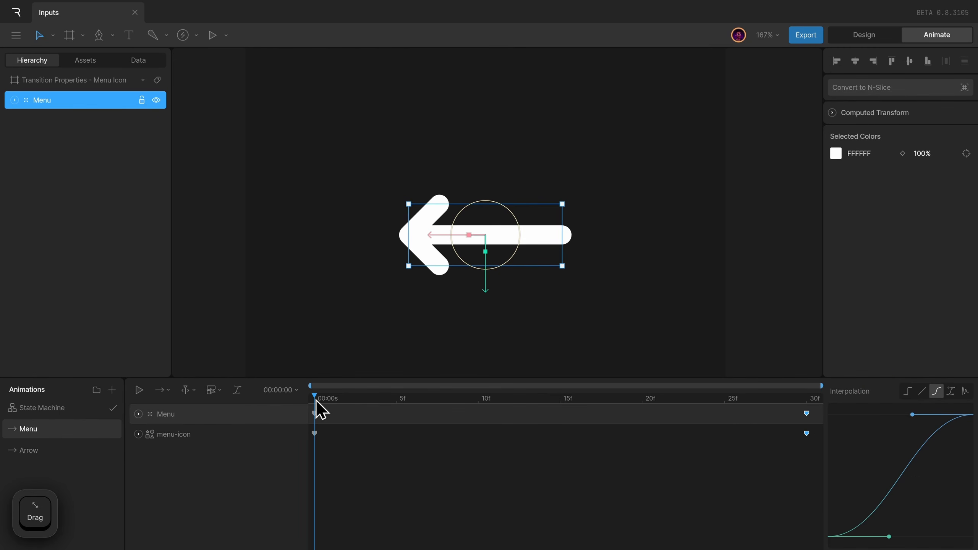
drag(315, 400, 887, 430)
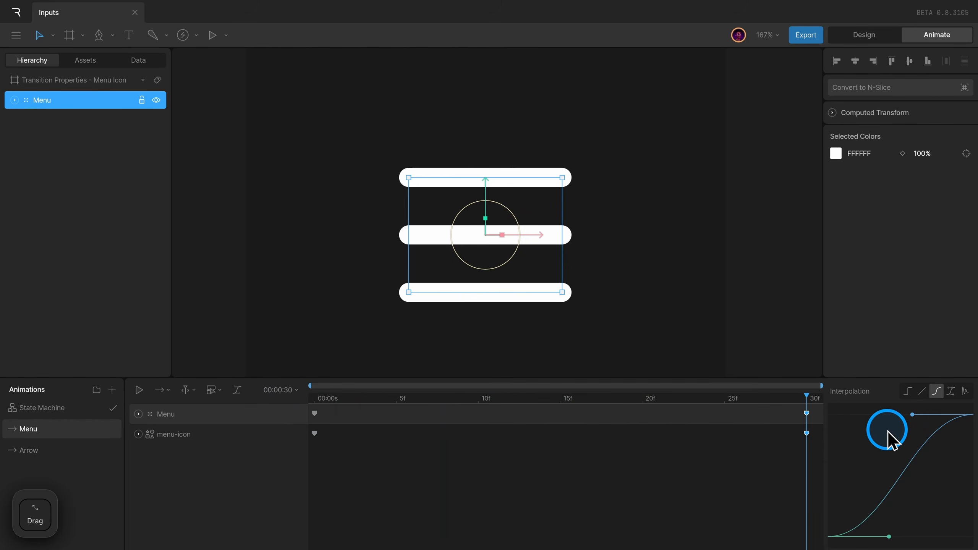
click(850, 396)
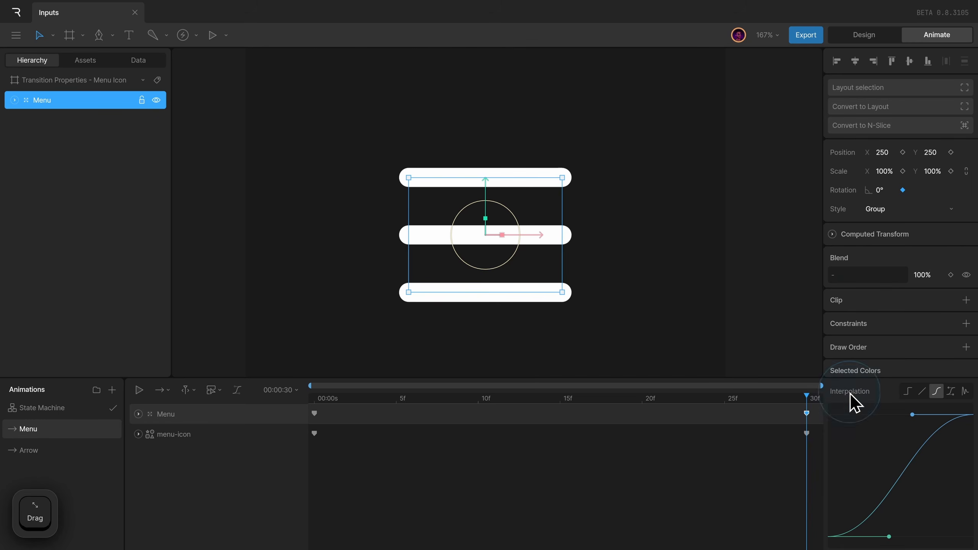
click(858, 459)
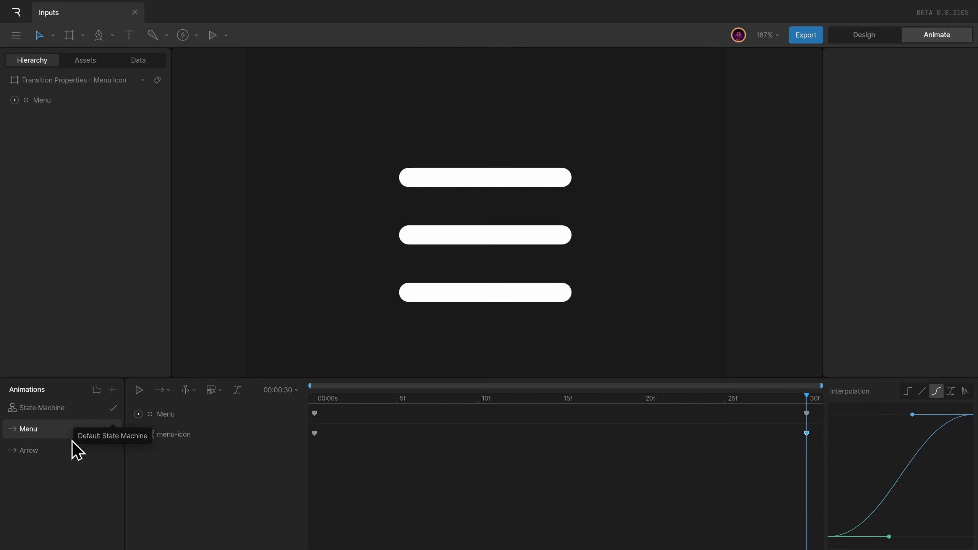
Step: Compare the start and end keys of the Arrow animation with those of the Menu animation
click(73, 455)
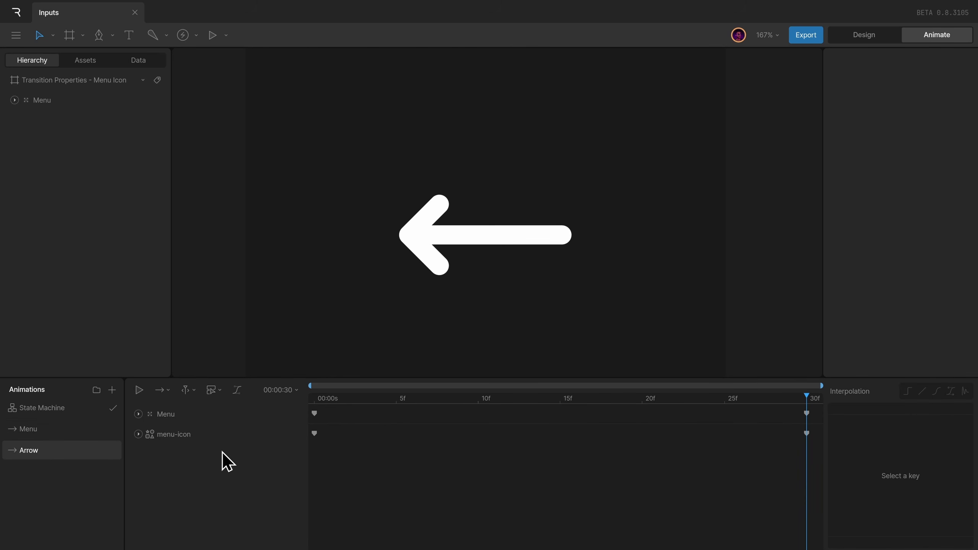
drag(359, 471, 268, 400)
drag(643, 499, 841, 351)
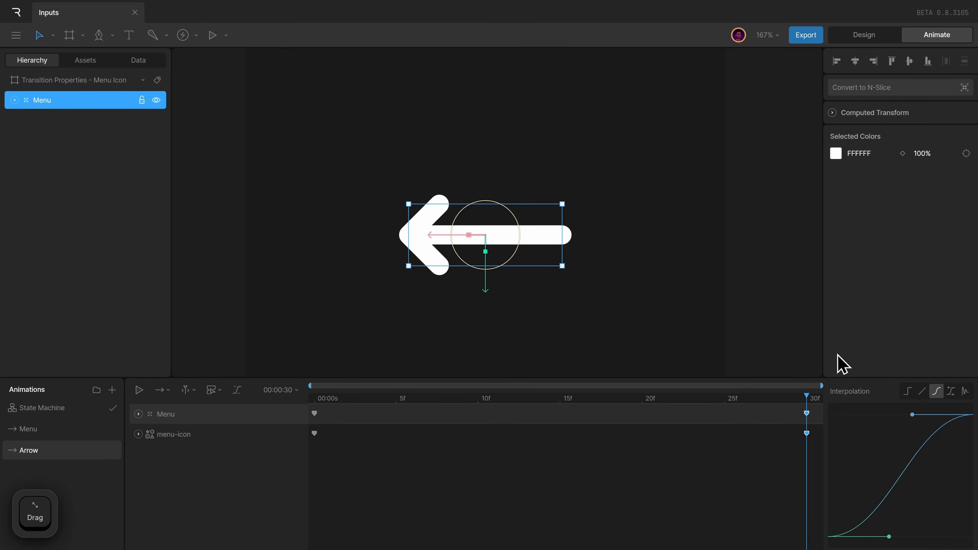
click(33, 435)
drag(326, 399, 872, 412)
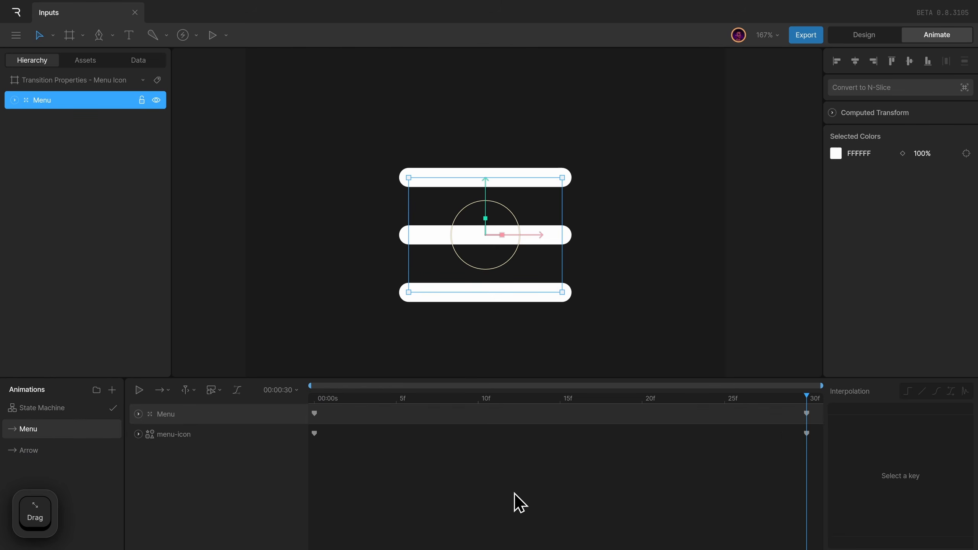
drag(483, 497, 214, 347)
drag(674, 495, 905, 333)
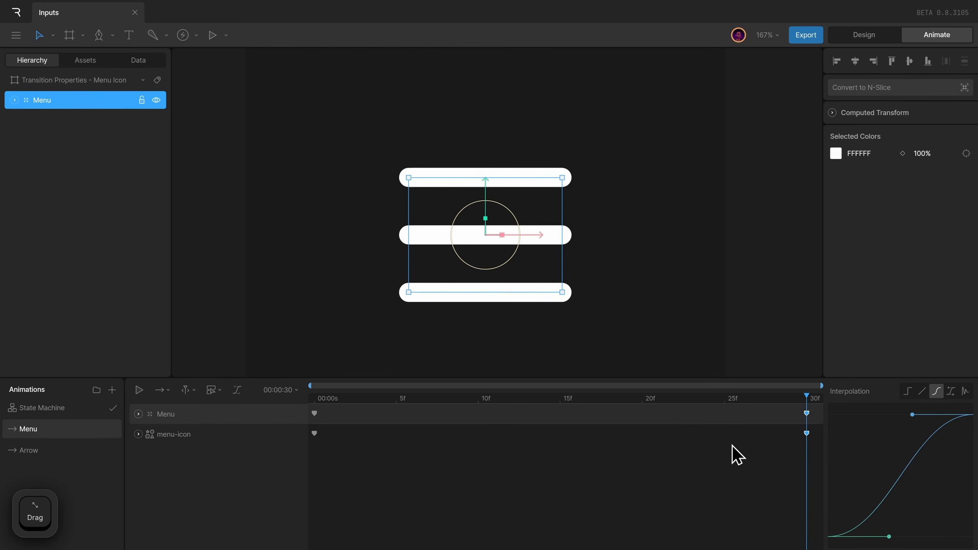
drag(747, 464, 914, 350)
Step: Delete the Arrow animation's starting keys and move its end keys to frame 0
click(96, 449)
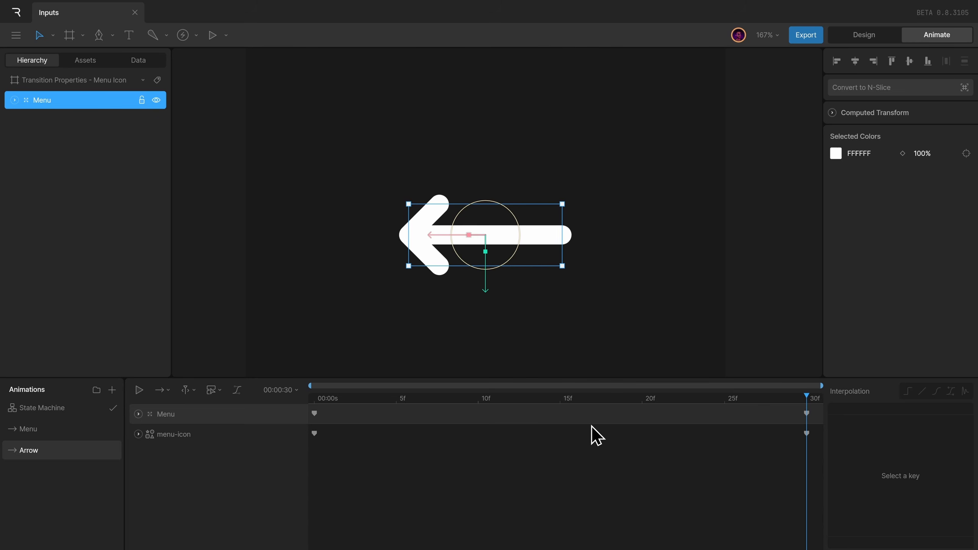
drag(421, 472, 308, 404)
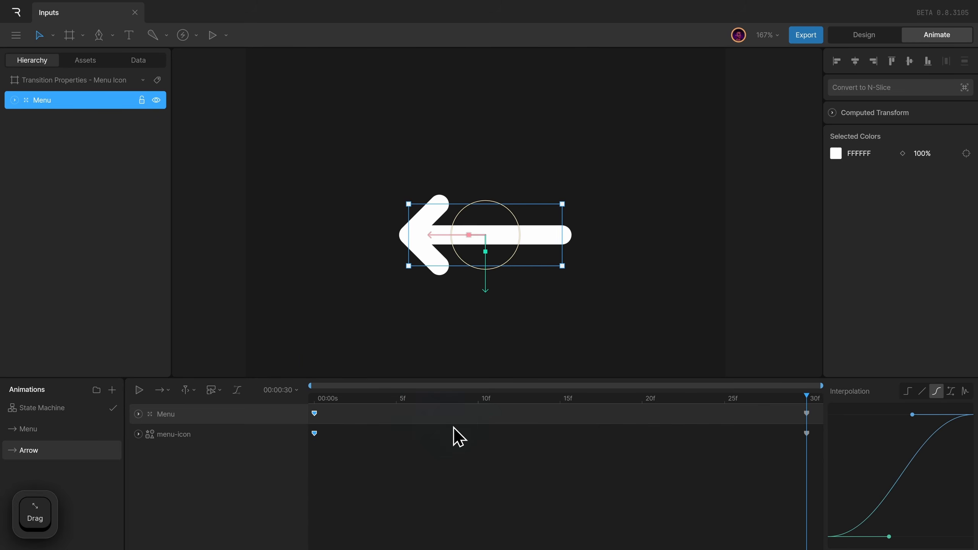
key(Delete)
drag(693, 482, 304, 420)
click(248, 401)
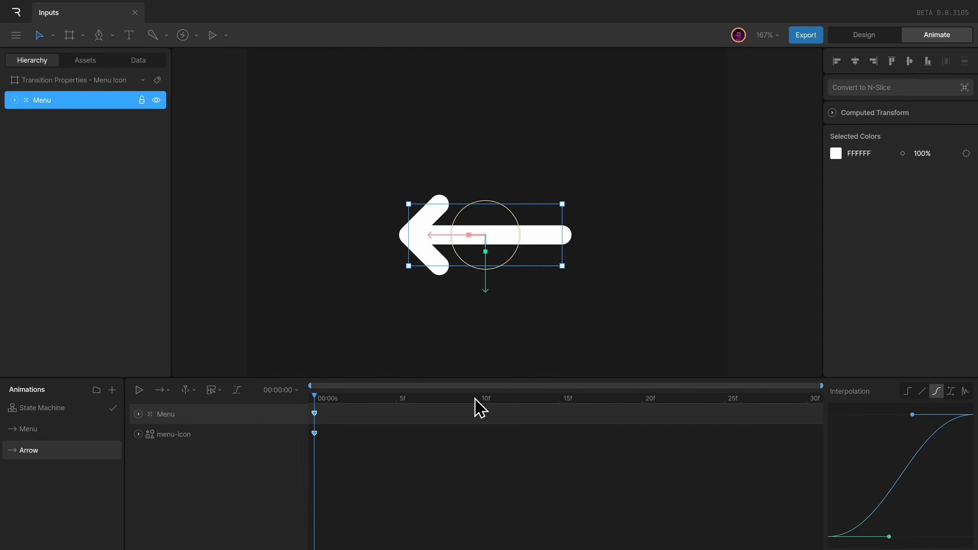
Step: Set the Arrow animation's duration to 1 frame and select its remaining keys
click(386, 456)
click(296, 391)
click(356, 435)
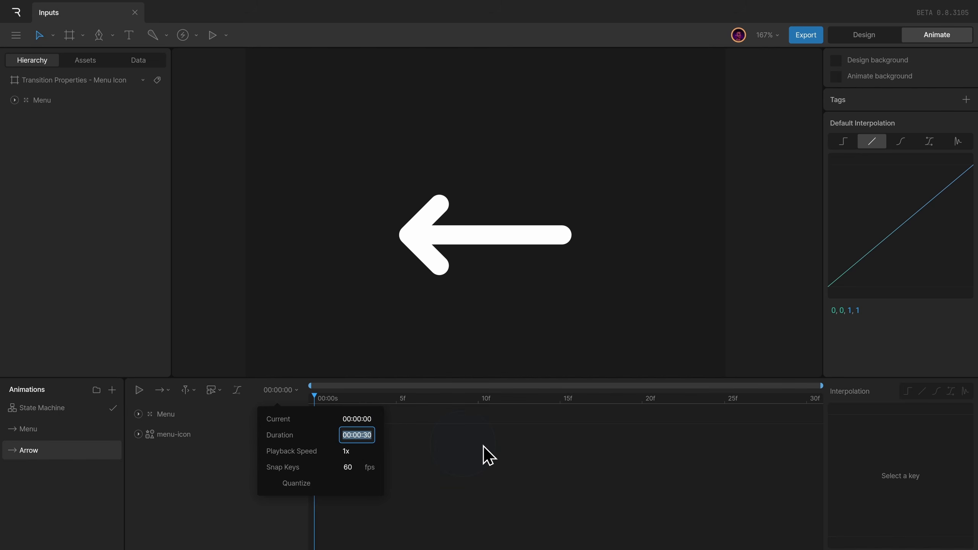
text(1)
key(Return)
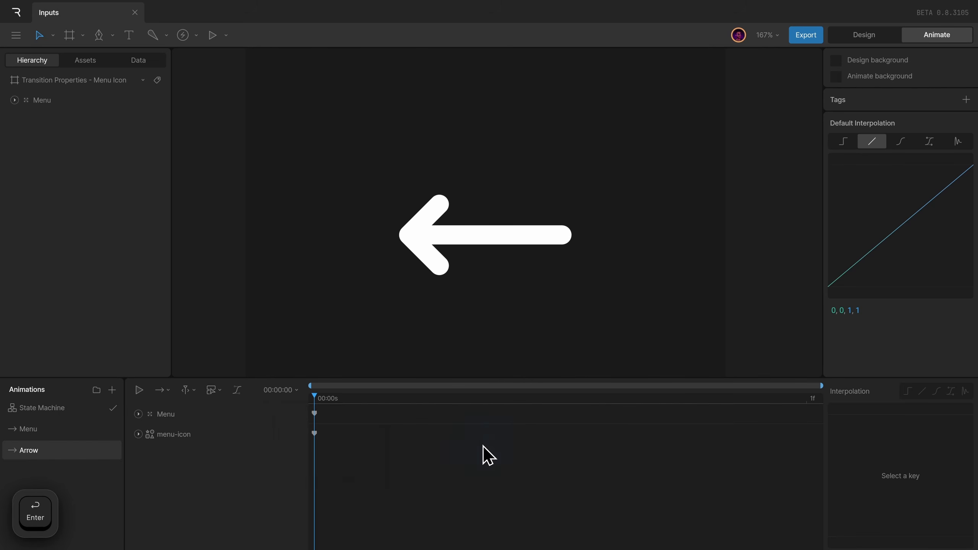
drag(462, 491, 242, 341)
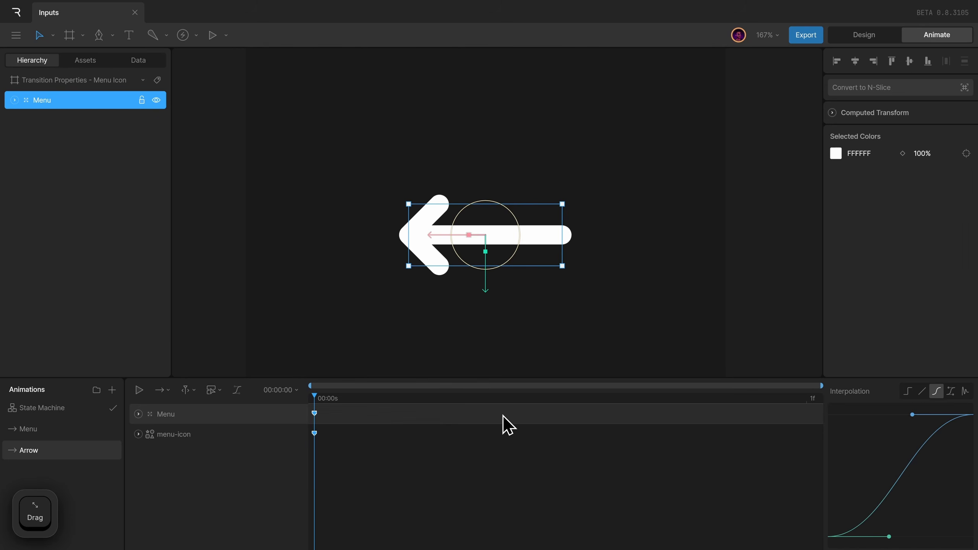
Step: Delete the Menu animation's starting keys and move its end keys to frame 0
click(54, 428)
drag(480, 516, 212, 322)
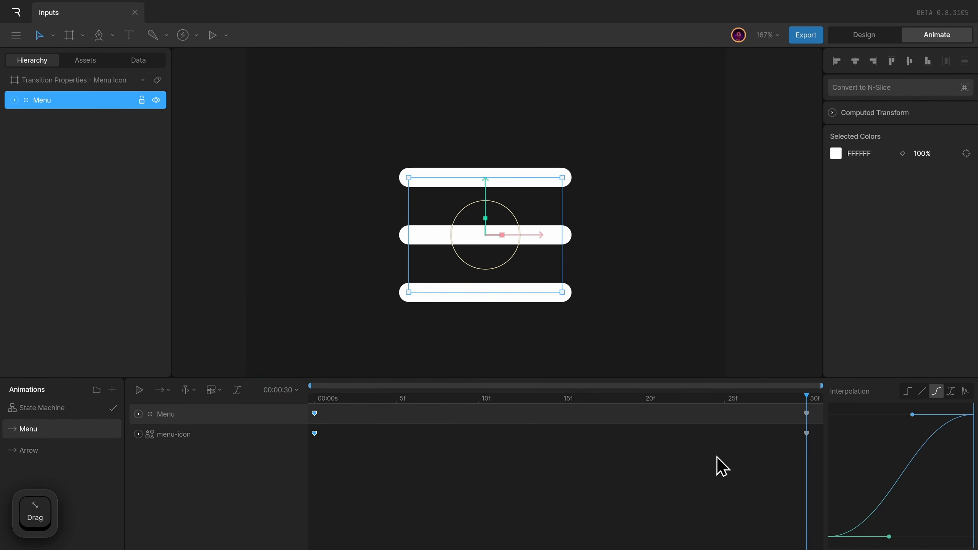
key(Delete)
drag(774, 469, 288, 409)
Step: Set the Menu animation's duration to 1 frame
click(284, 391)
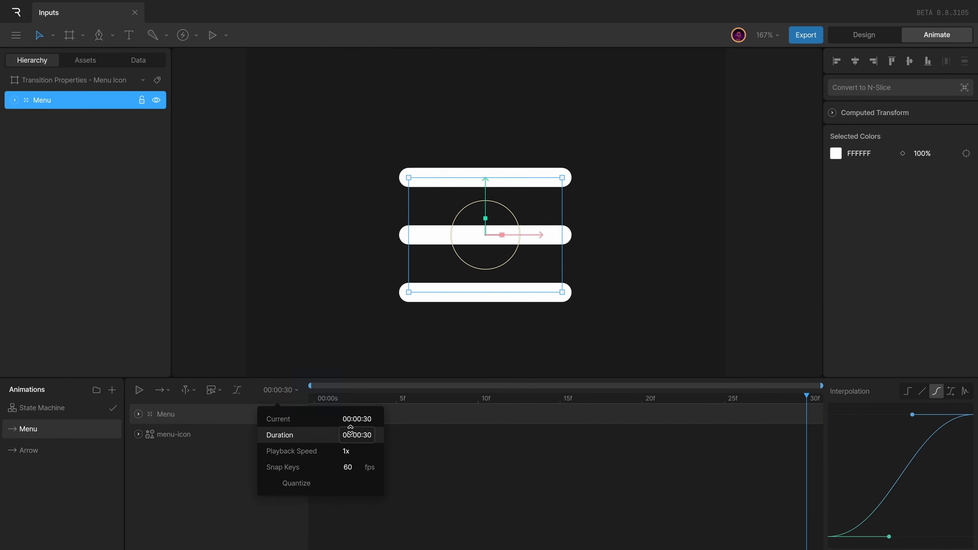
click(349, 431)
text(1)
key(Return)
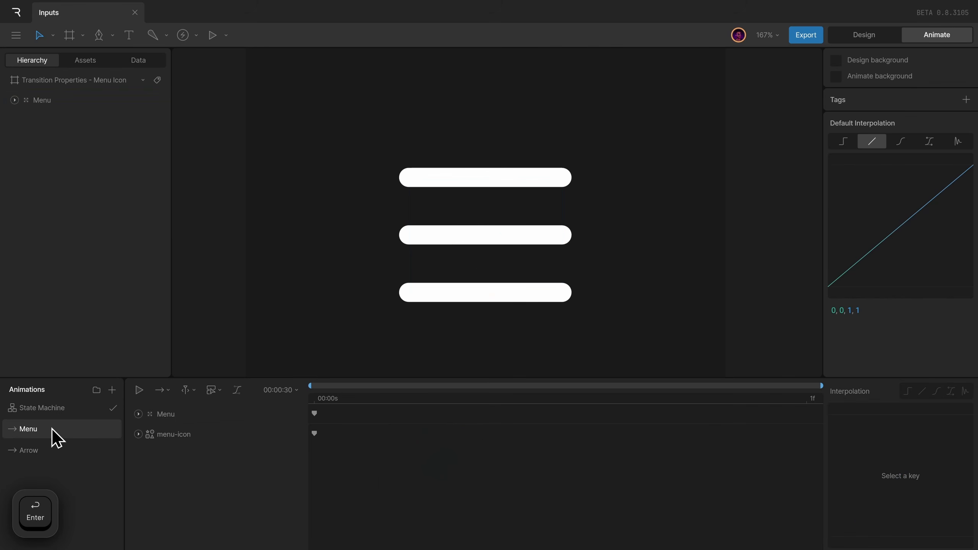
Step: Play the state machine and toggle isArrow several times to test the single-frame Menu and Arrow states
click(49, 409)
click(279, 390)
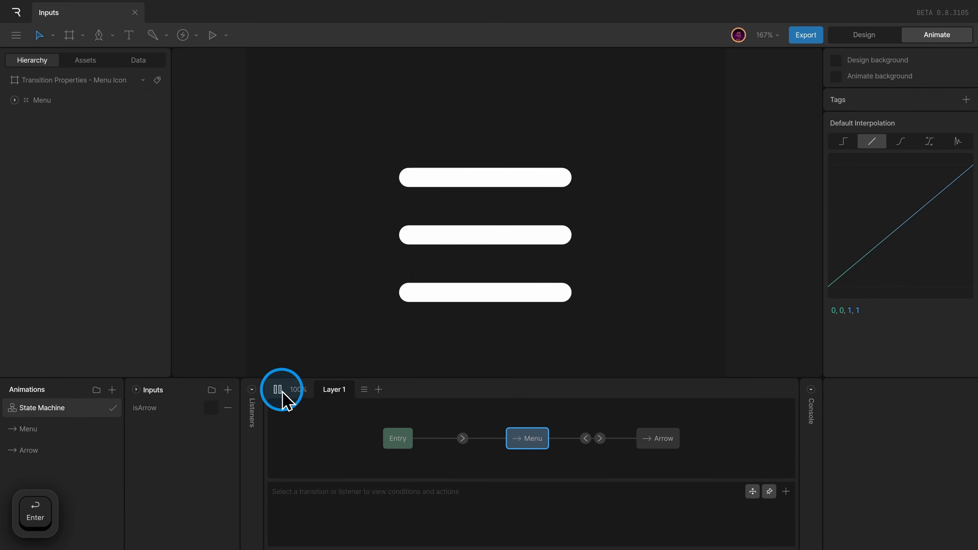
click(211, 409)
click(211, 409)
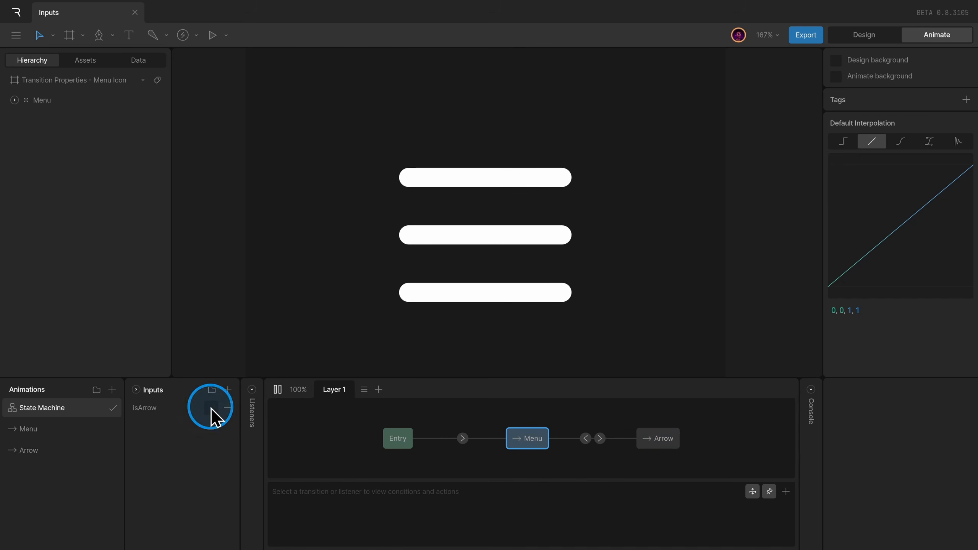
click(211, 409)
click(211, 409)
click(211, 408)
click(211, 408)
click(212, 409)
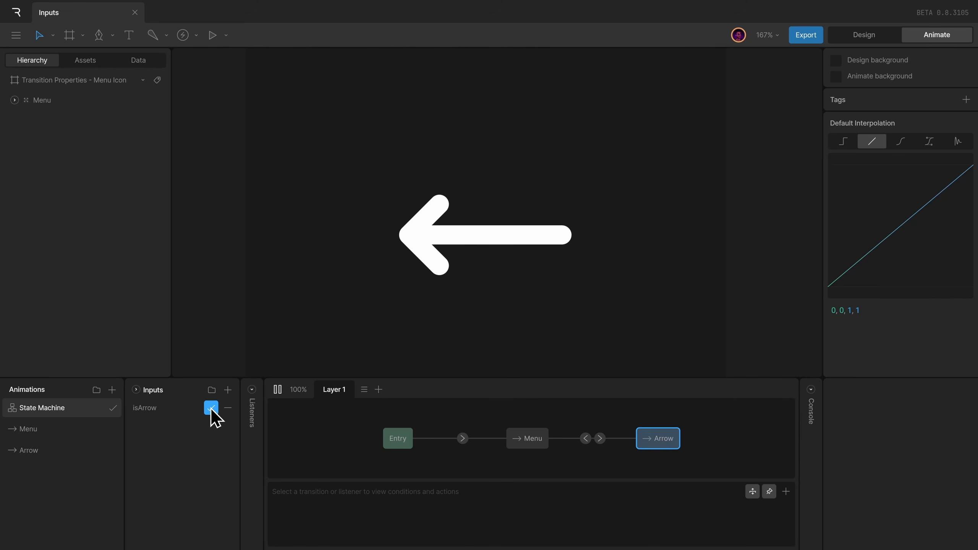
click(211, 409)
click(211, 408)
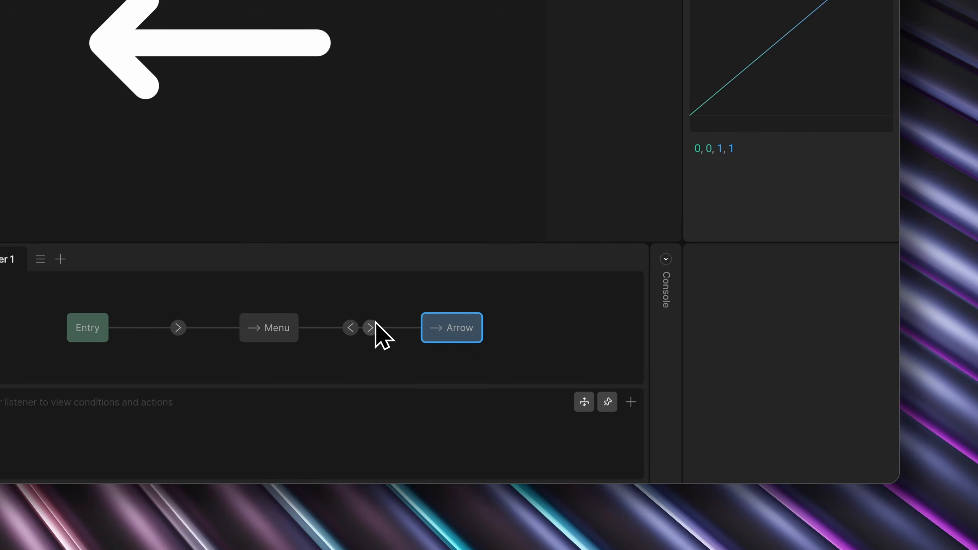
Step: Select the Menu-to-Arrow transition and toggle isArrow several times to check how the states switch without a transition duration
click(372, 328)
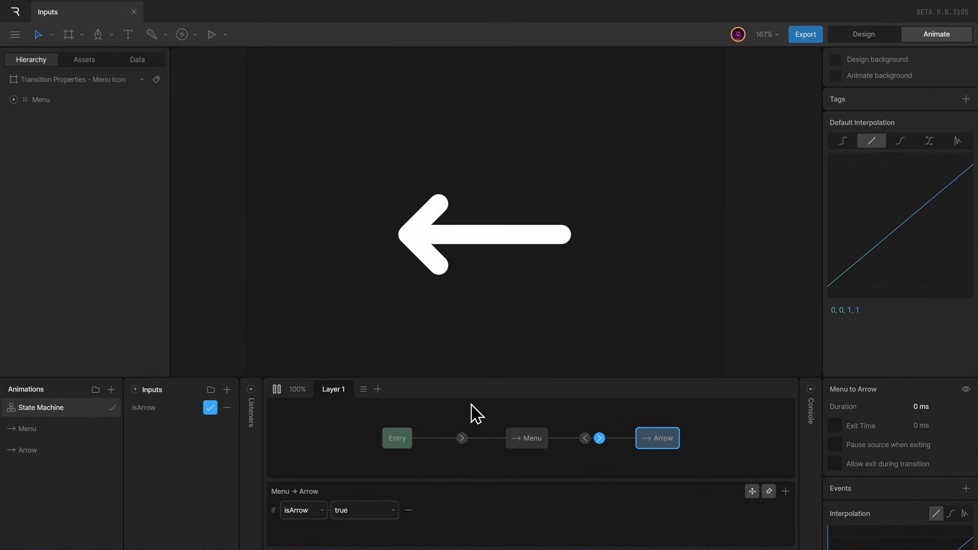
click(211, 408)
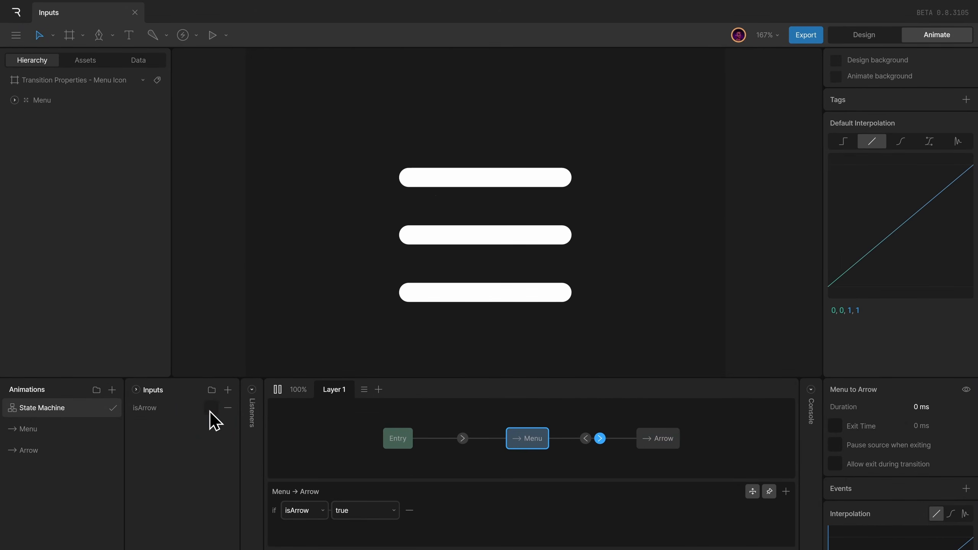
click(210, 409)
click(211, 408)
click(210, 409)
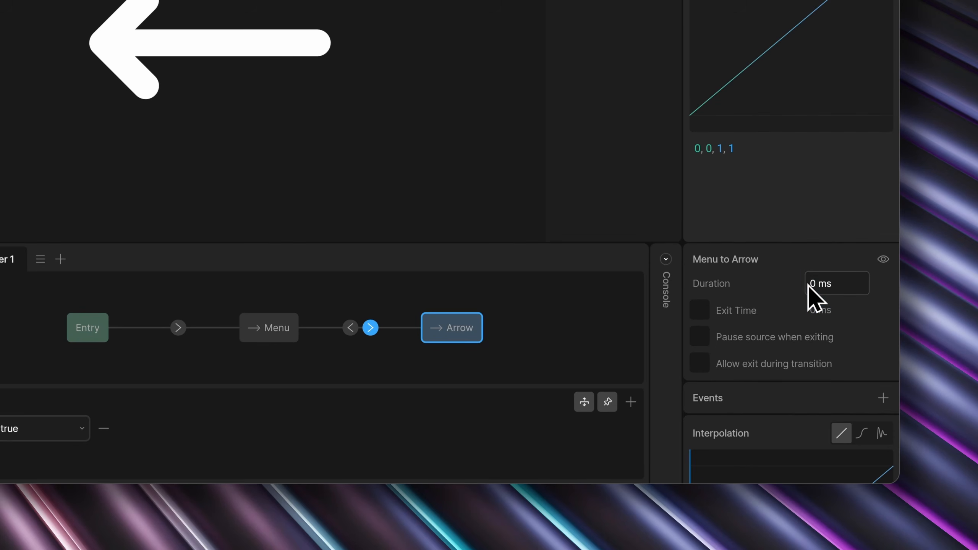
Step: Set the Menu-to-Arrow transition's duration to 1000 ms
click(808, 284)
text(1000)
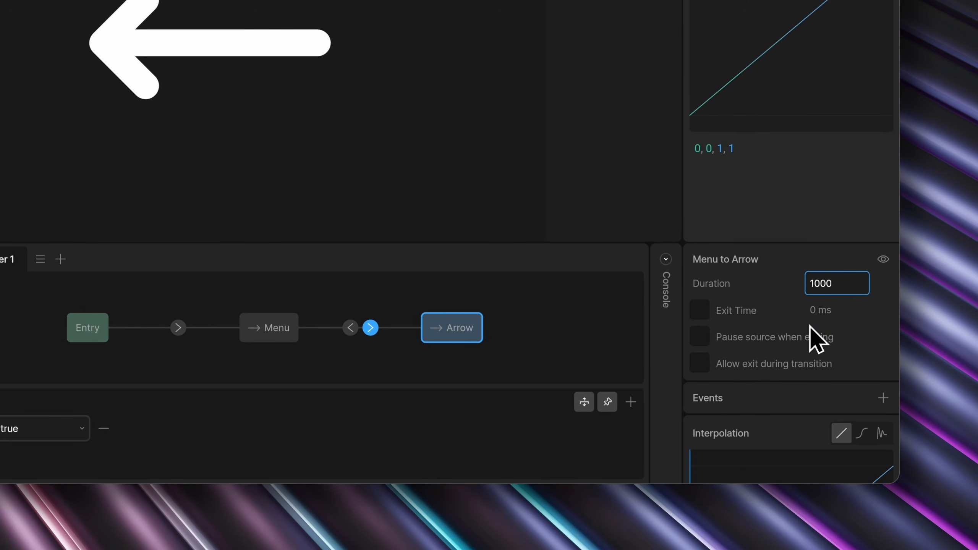
key(Return)
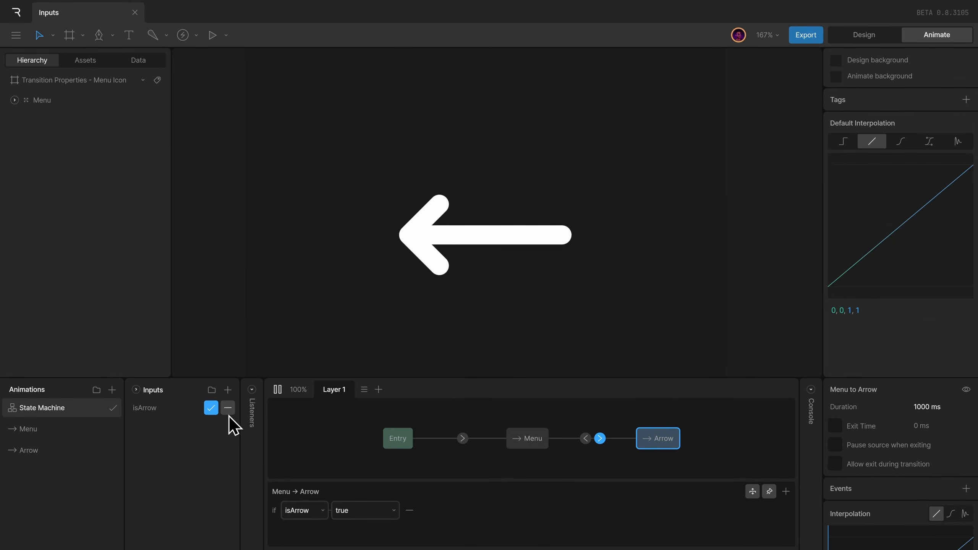
Step: Toggle isArrow off and on twice to test the timed Menu-to-Arrow blend, and inspect the transition's interpolation settings
click(212, 408)
click(214, 410)
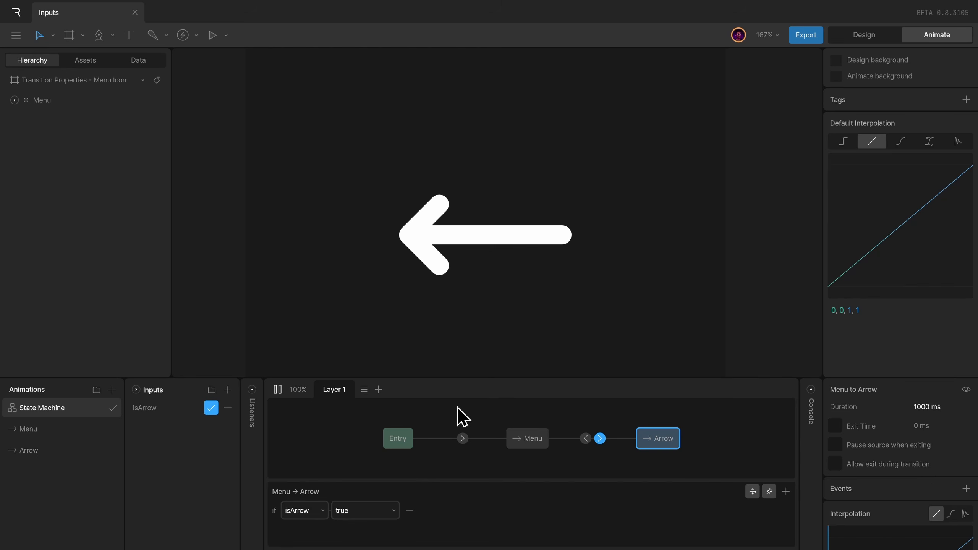
click(211, 407)
click(211, 408)
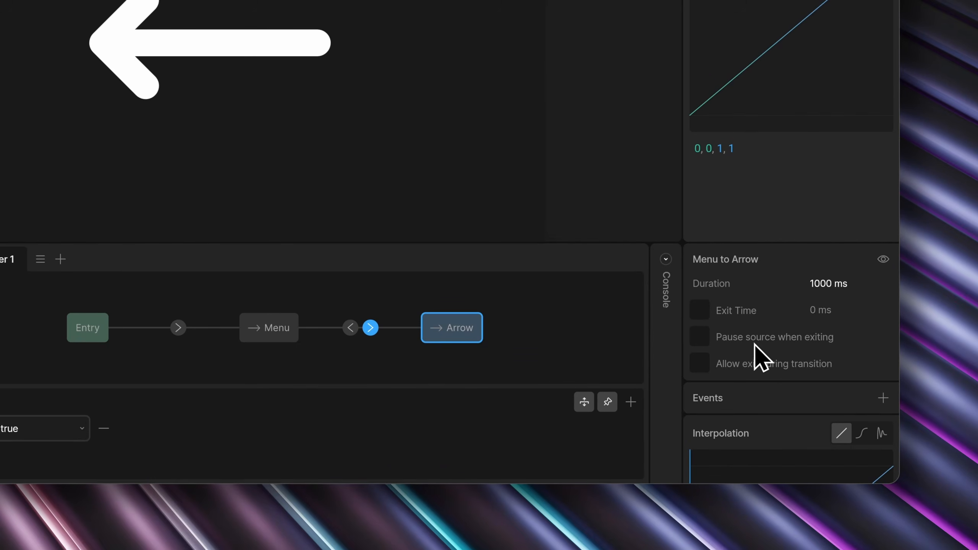
scroll(882, 458, down, 3)
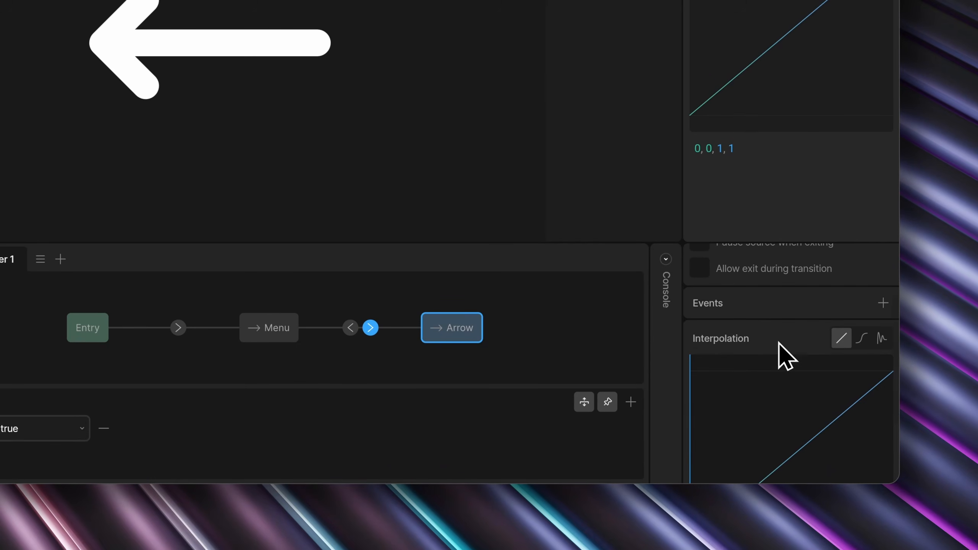
Step: Set the Menu-to-Arrow transition's interpolation to elastic
click(862, 340)
scroll(835, 370, down, 3)
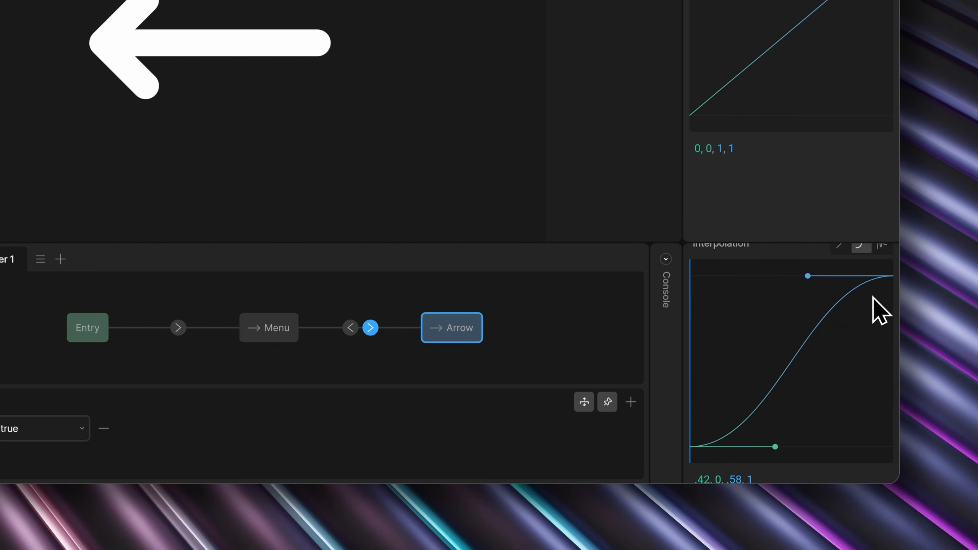
scroll(881, 319, up, 3)
click(882, 339)
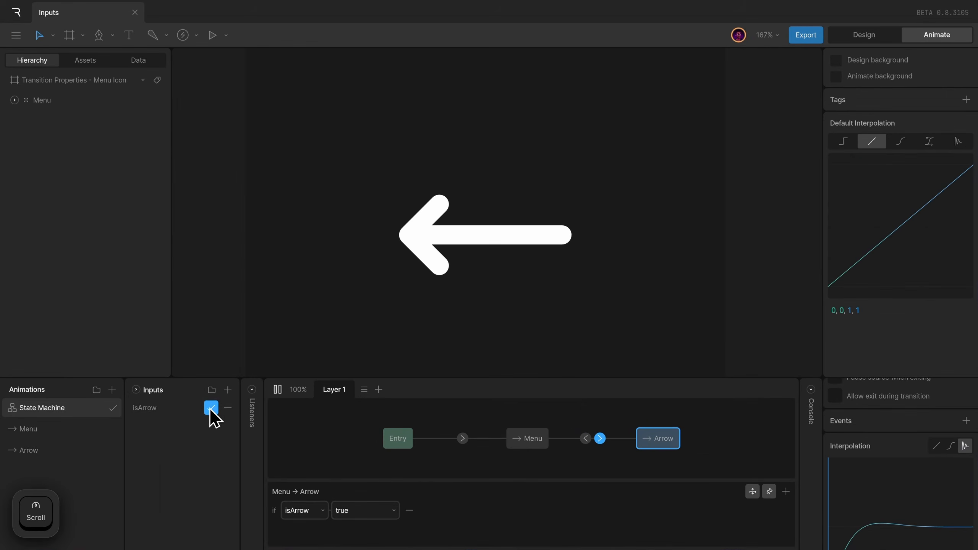
Step: Preview the Menu-to-Arrow transition by toggling the isArrow input off and on, and finish with it off
click(212, 408)
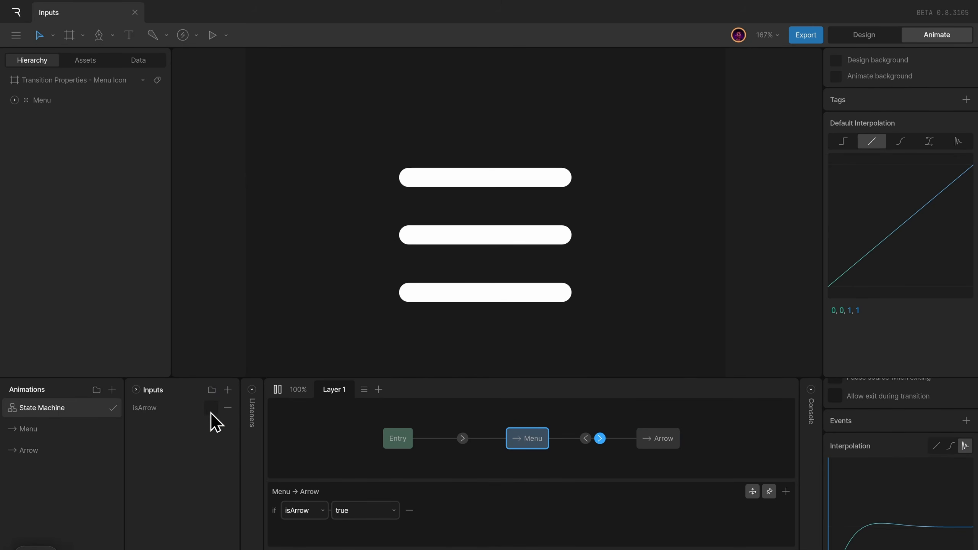
click(212, 409)
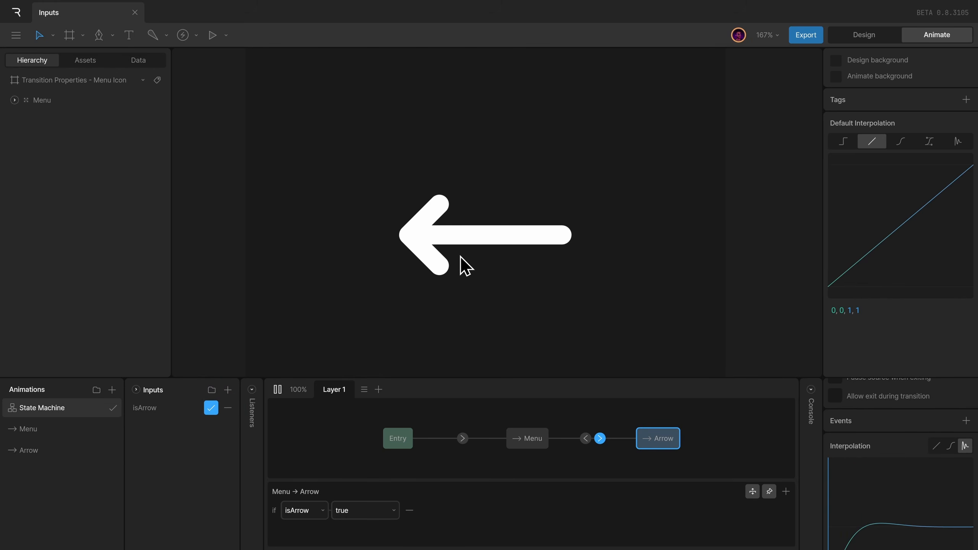
scroll(947, 448, up, 2)
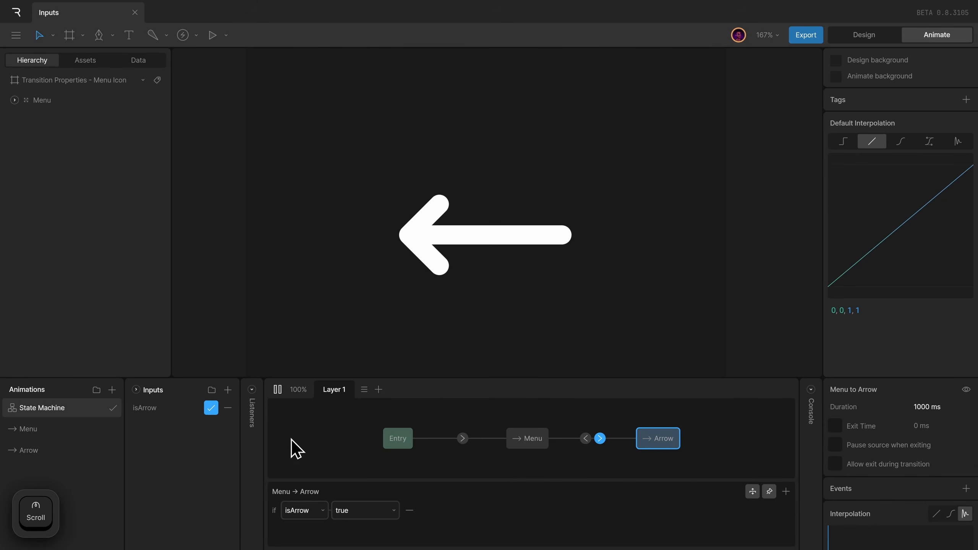
click(211, 408)
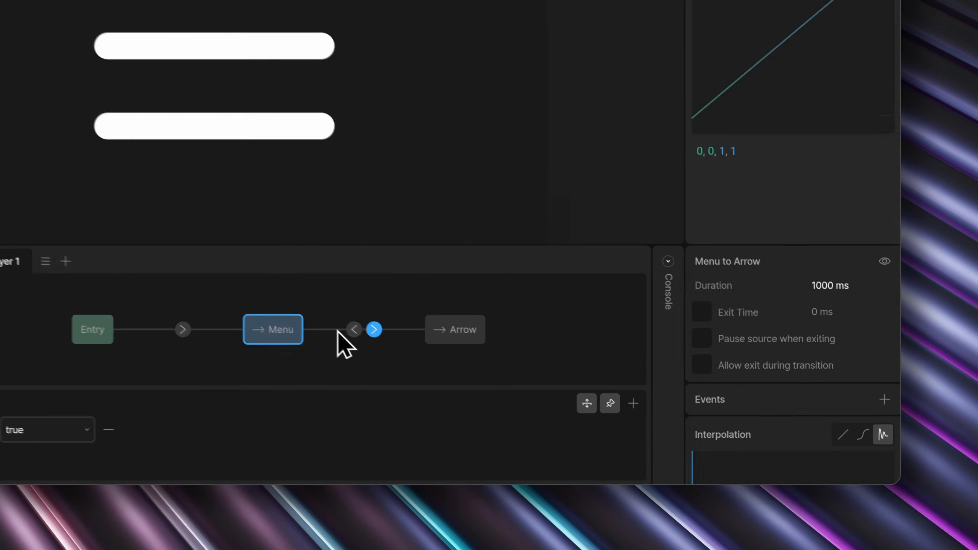
Step: Give the Arrow-to-Menu transition a duration of 1000 ms and elastic interpolation
click(585, 439)
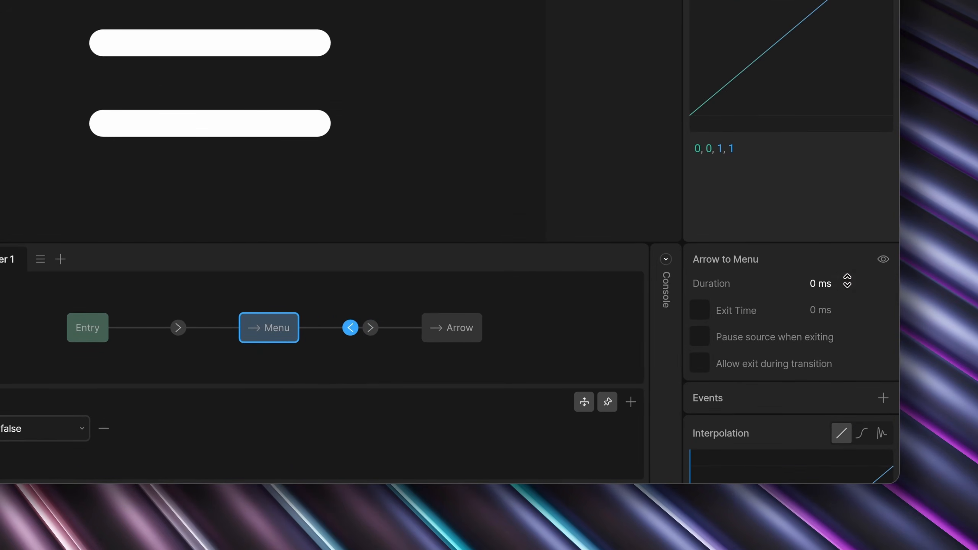
click(840, 284)
text(1000)
key(Return)
scroll(766, 427, down, 3)
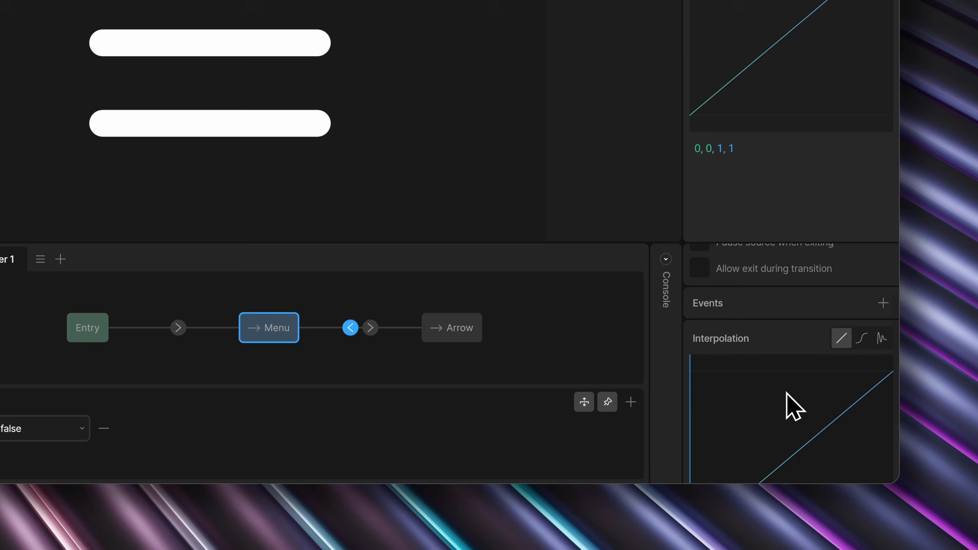
click(881, 338)
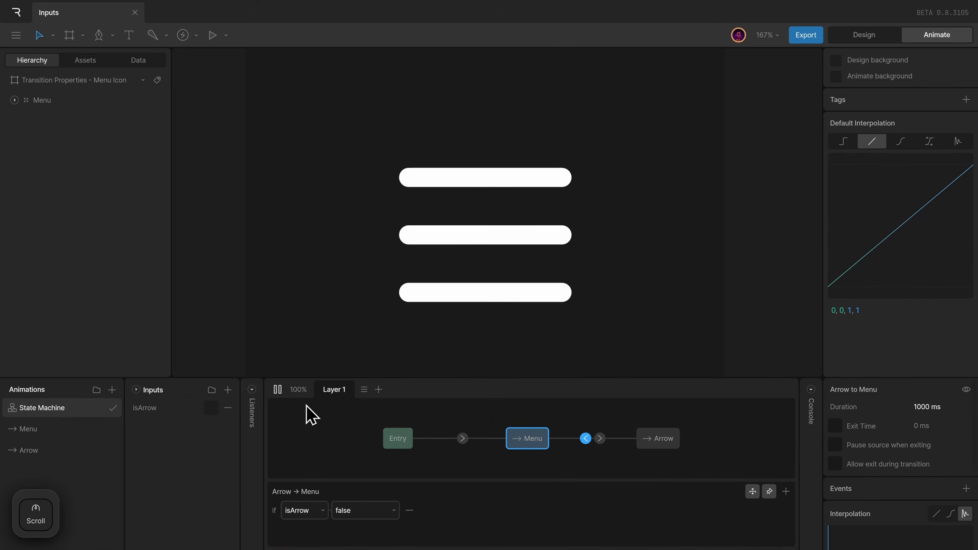
Step: Toggle the isArrow input on, off and on again to preview the elastic transitions in both directions
click(211, 408)
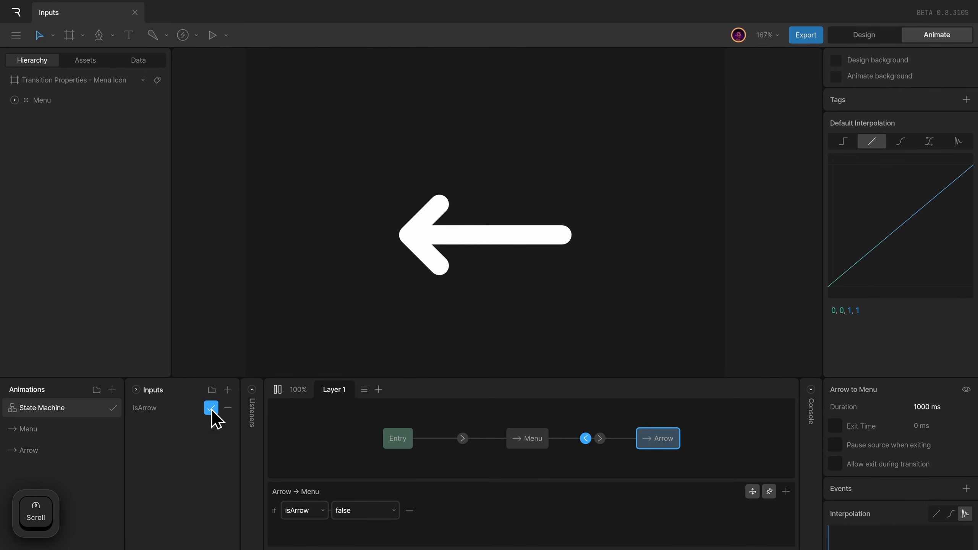
click(211, 409)
click(211, 408)
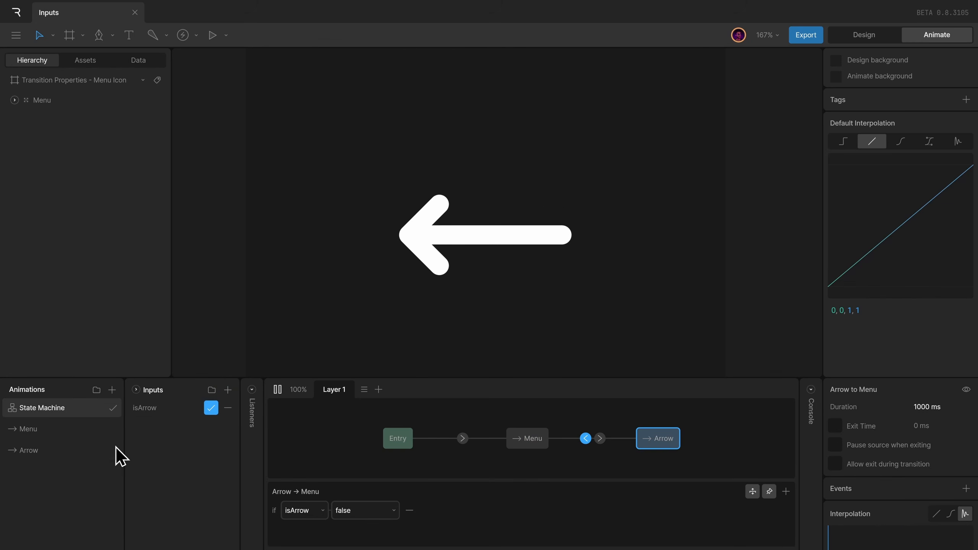
Step: Examine the keys in the Arrow timeline and the Menu-to-Arrow transition's settings in the state machine
click(97, 447)
drag(416, 504, 253, 361)
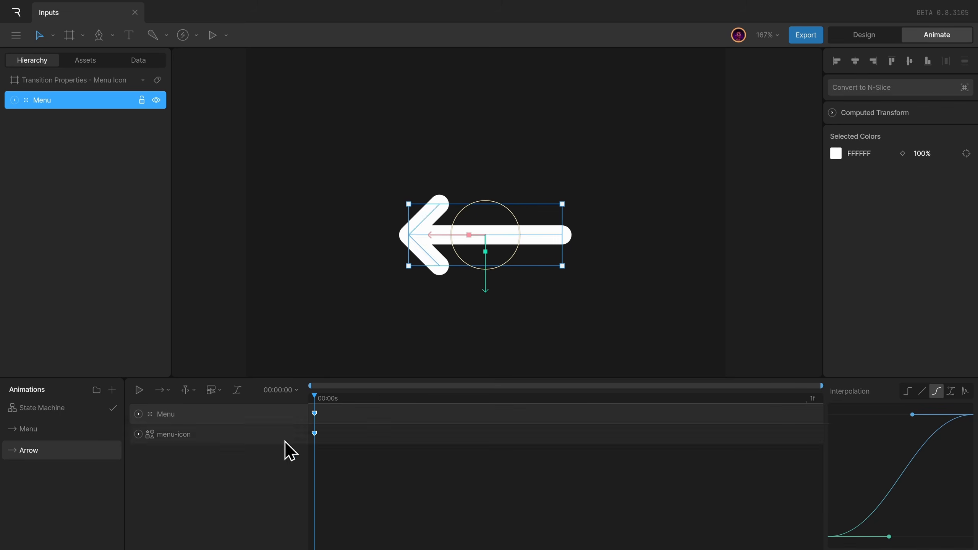
click(82, 409)
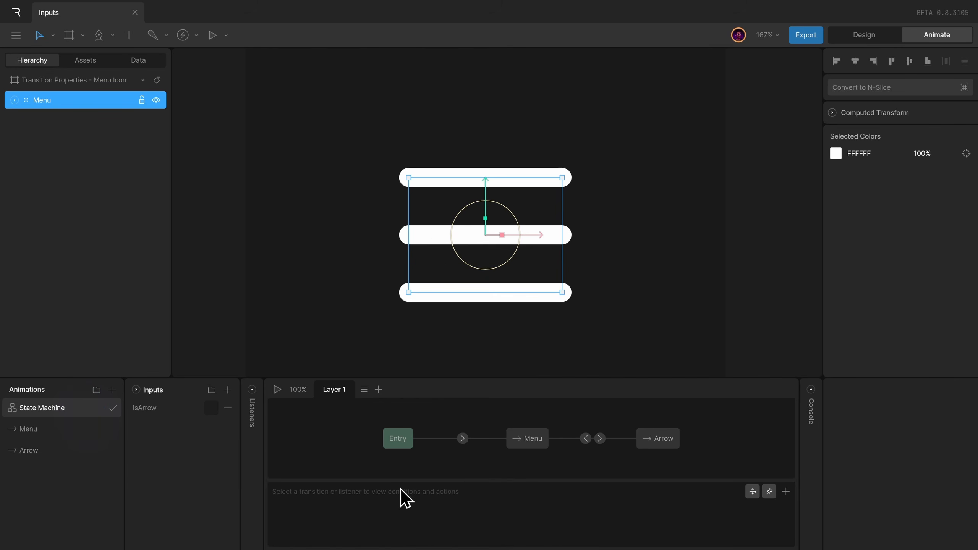
click(599, 438)
scroll(881, 502, down, 3)
scroll(933, 431, up, 3)
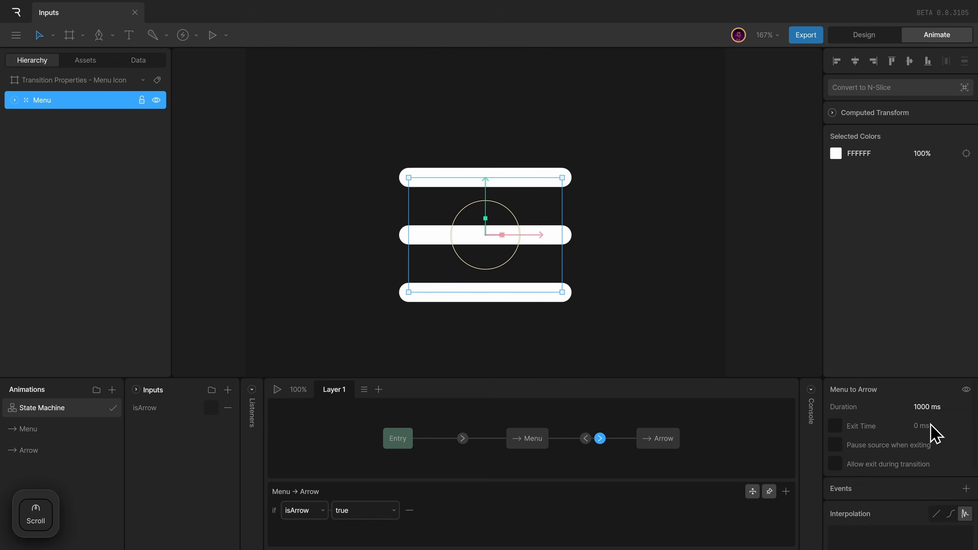
Step: Play the state machine and switch isArrow on and off to check how the icon morphs
click(277, 389)
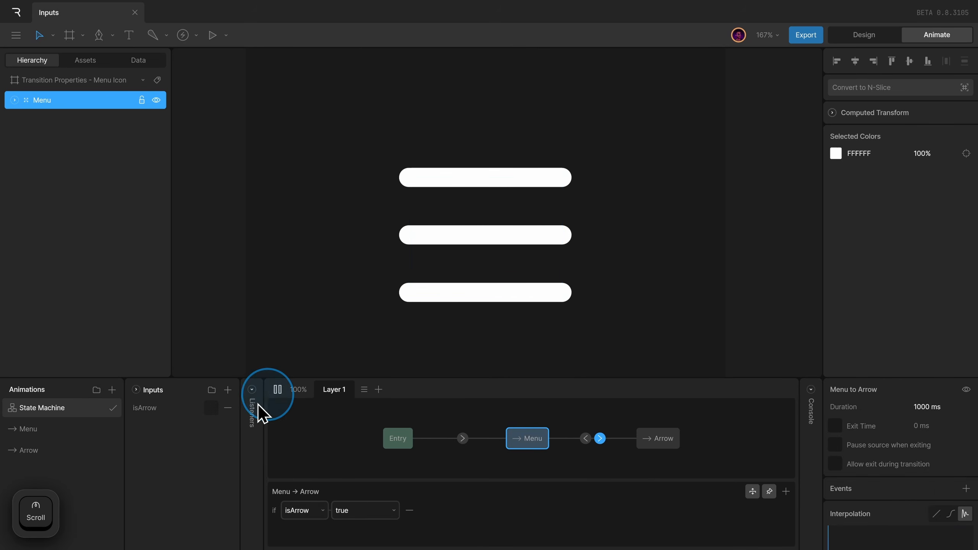
click(211, 407)
click(210, 407)
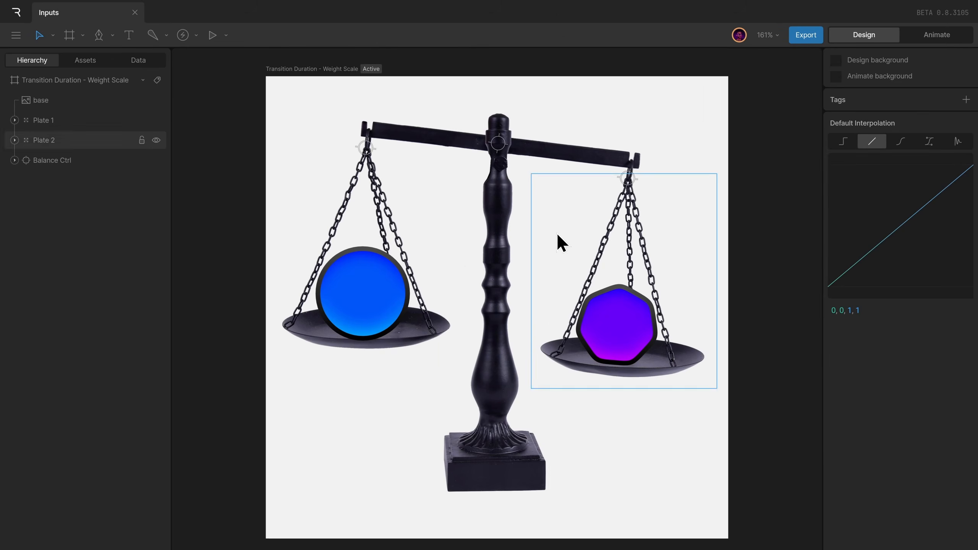
Step: In the weight scale artboard, rotate Balance Ctrl to about 12.9° so the right plate hangs lower
click(501, 146)
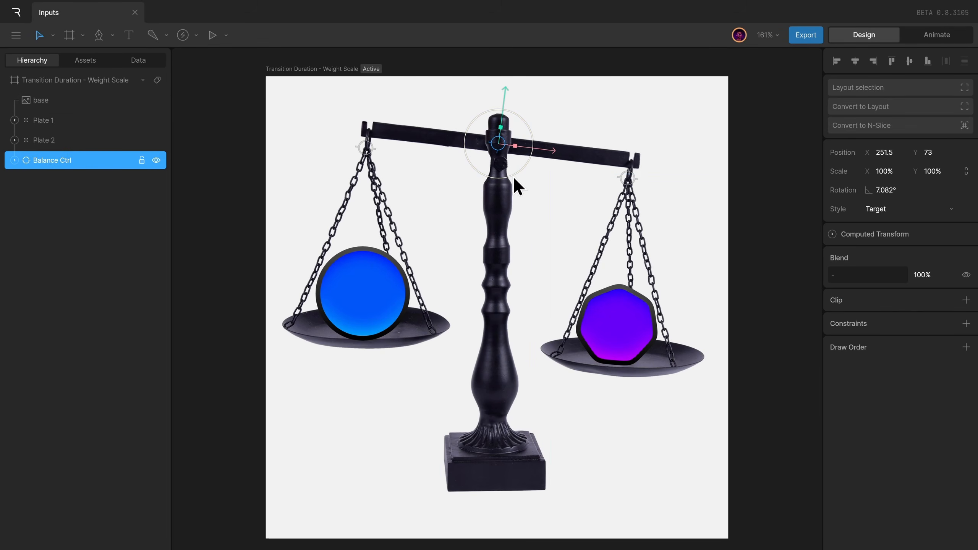
mouse_move(513, 175)
mouse_down()
mouse_move(525, 173)
mouse_move(521, 163)
mouse_move(514, 186)
mouse_move(521, 162)
mouse_move(516, 185)
mouse_up()
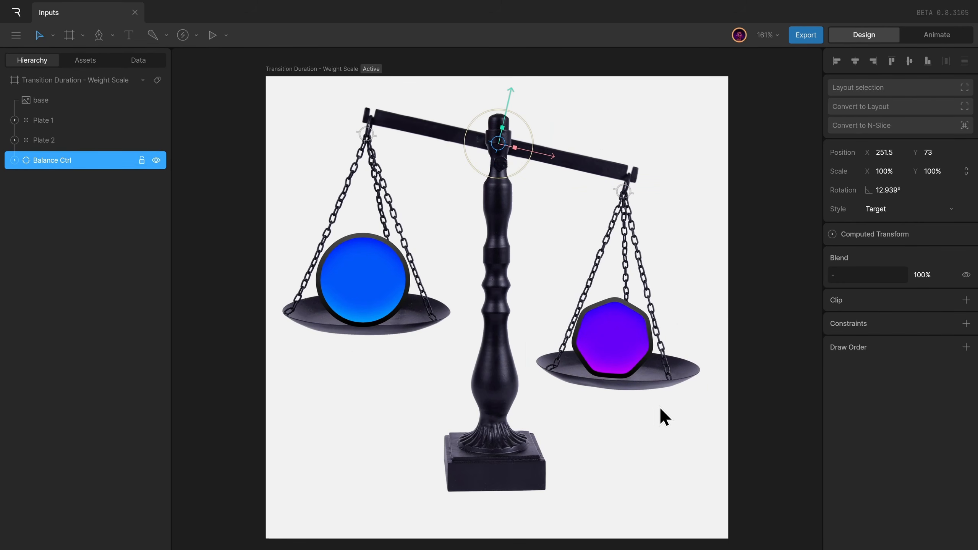
click(739, 409)
Step: Switch to Animate mode, create the first animations for the weight scale and rename Timeline 1 to "left"
key(Tab)
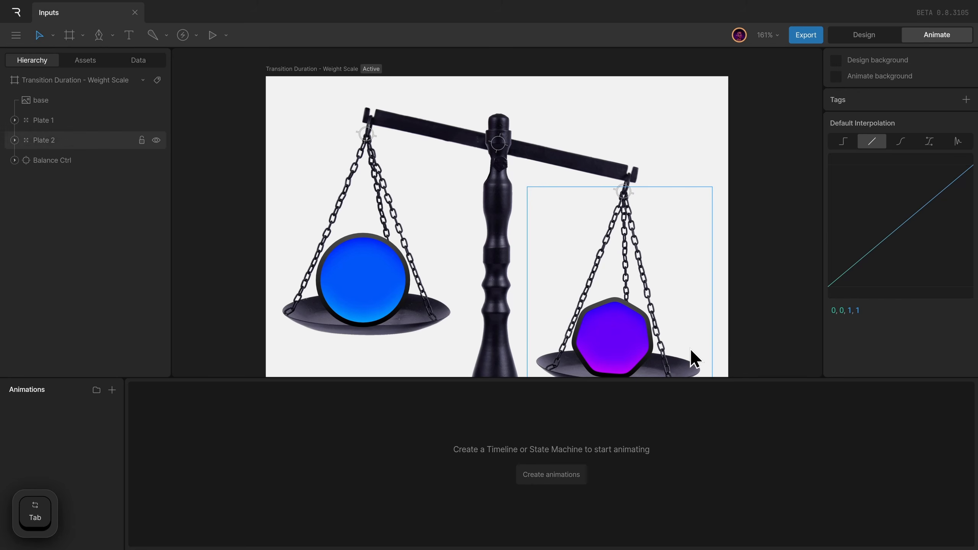
key(f)
click(543, 477)
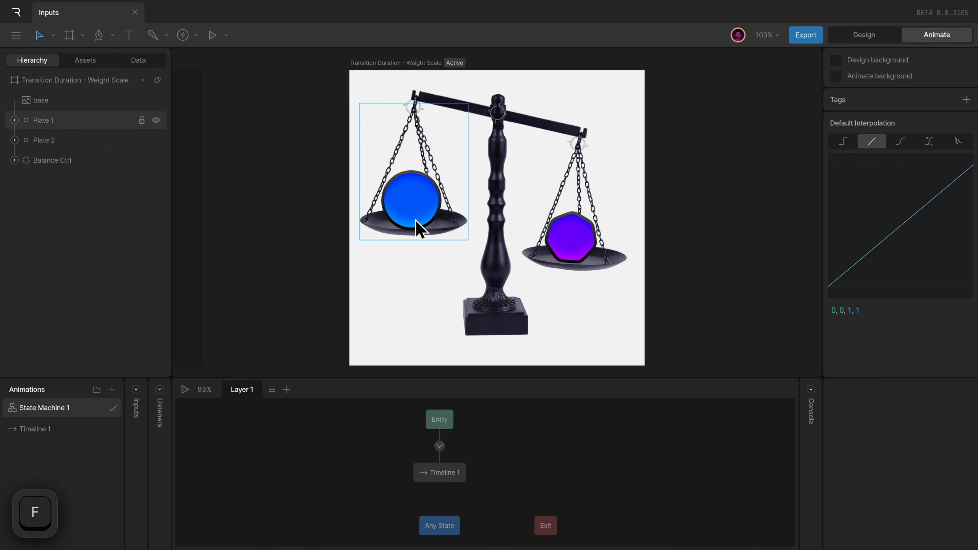
double_click(66, 427)
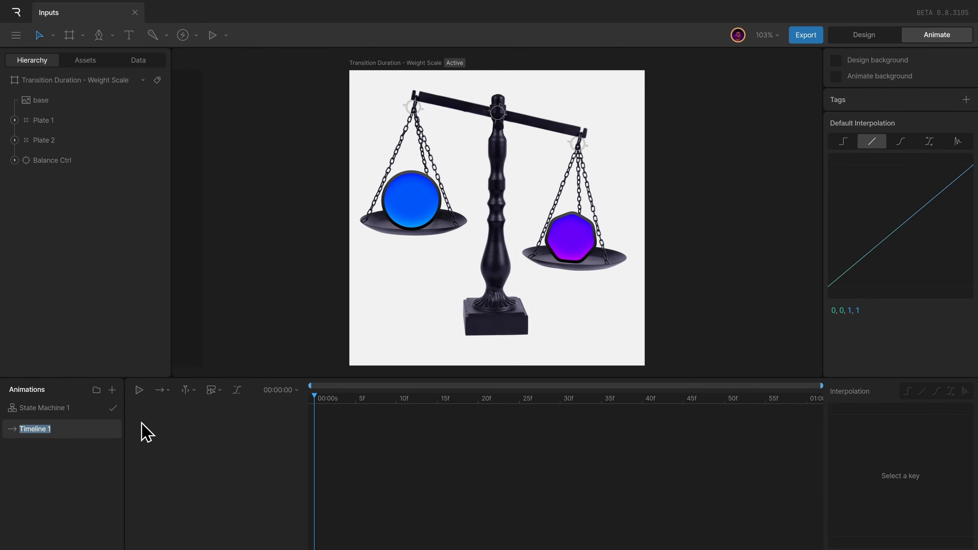
text(left)
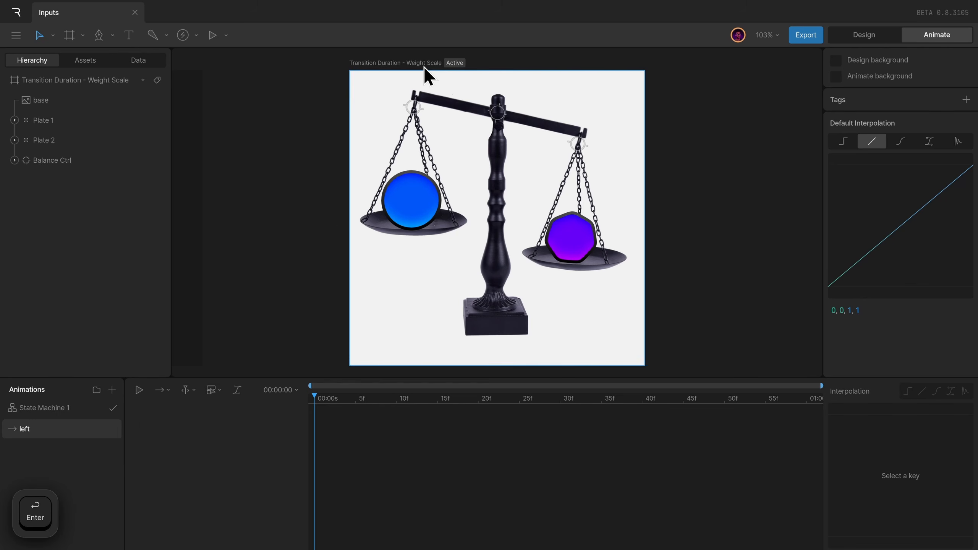
Step: In the left timeline, key Balance Ctrl's rotation at about -13.2° and set the timeline duration to one frame
click(500, 112)
drag(512, 143, 522, 134)
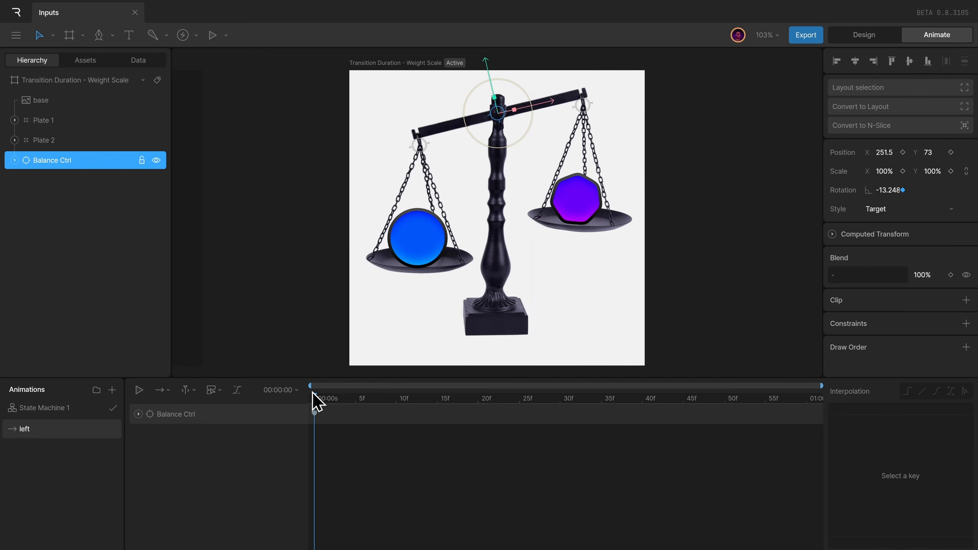
click(280, 390)
click(357, 434)
text(1)
key(Return)
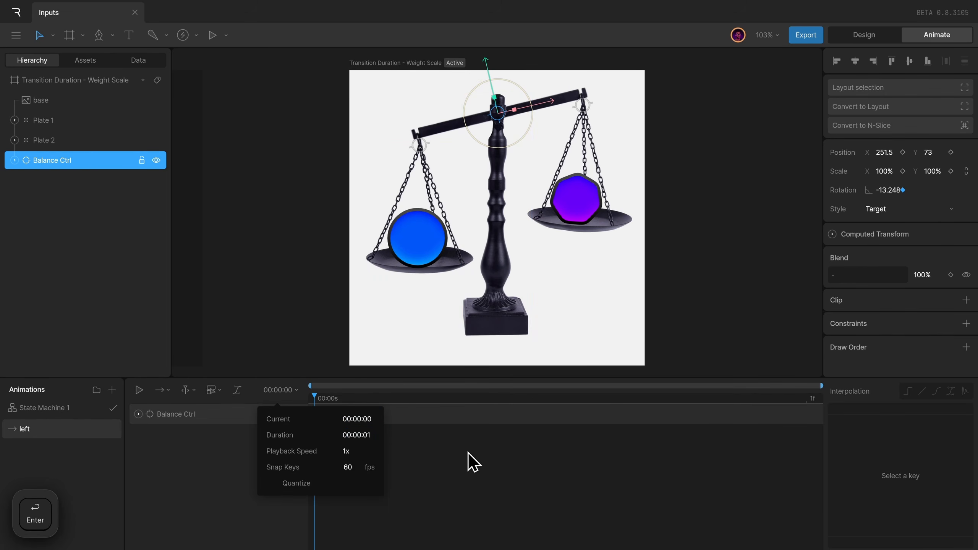
click(468, 452)
drag(471, 460, 186, 297)
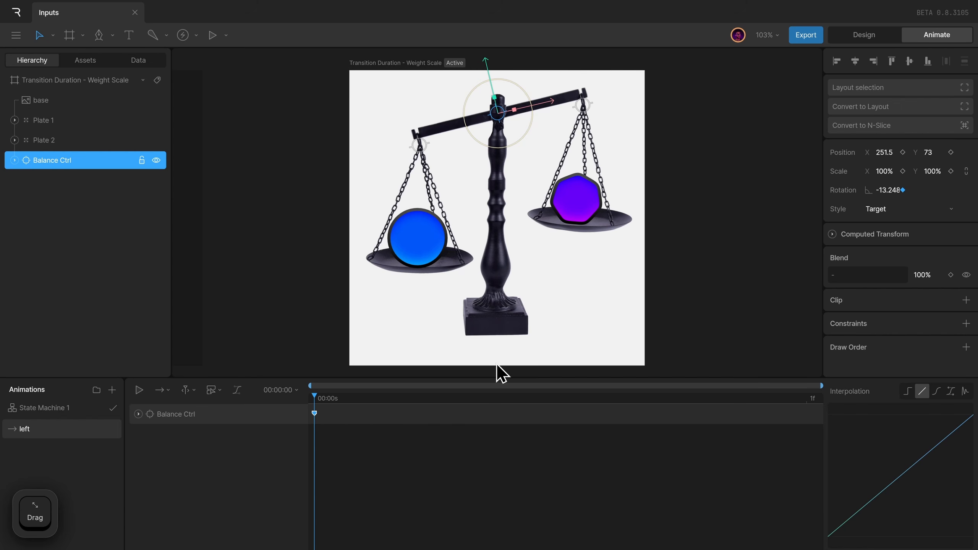
Step: Duplicate the left timeline as "right" and key Balance Ctrl's rotation there at about 14.8°
right_click(81, 433)
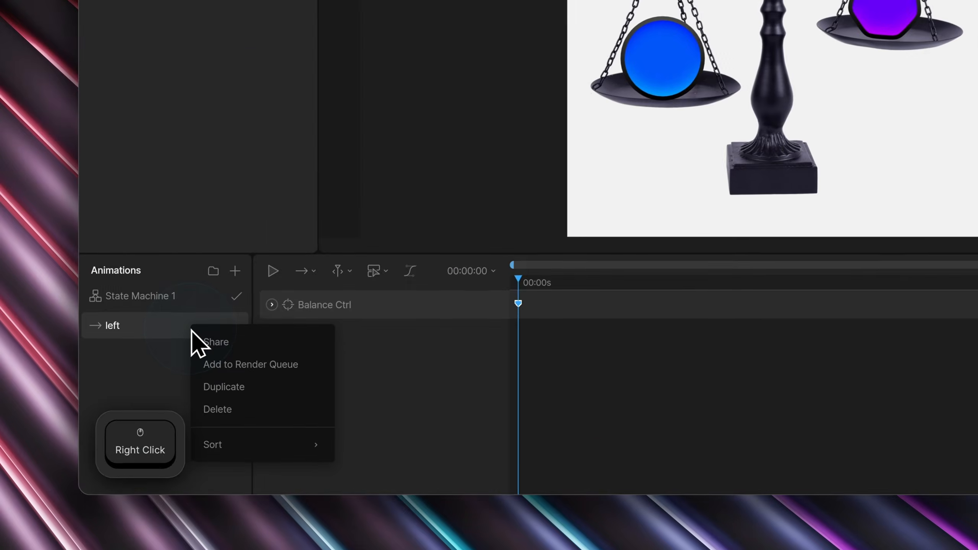
click(95, 472)
click(65, 435)
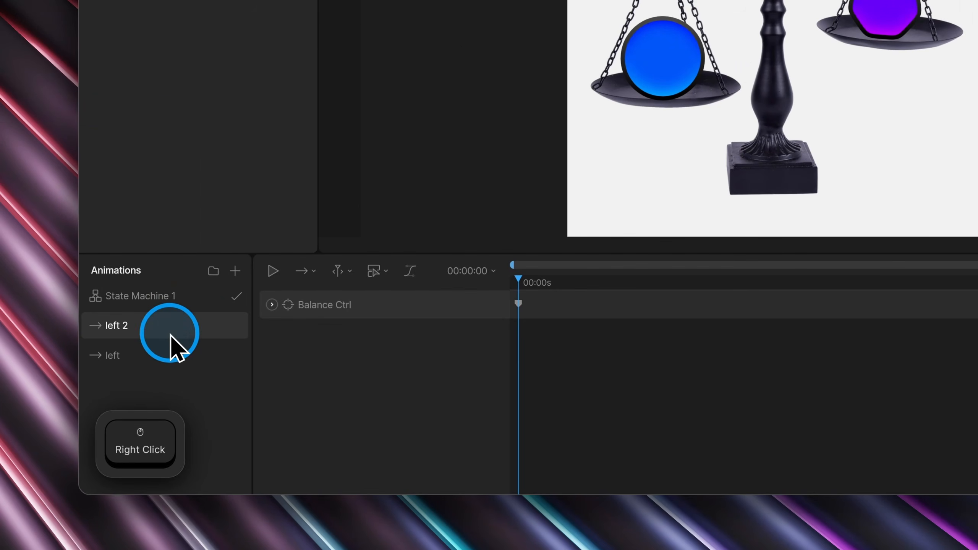
double_click(171, 334)
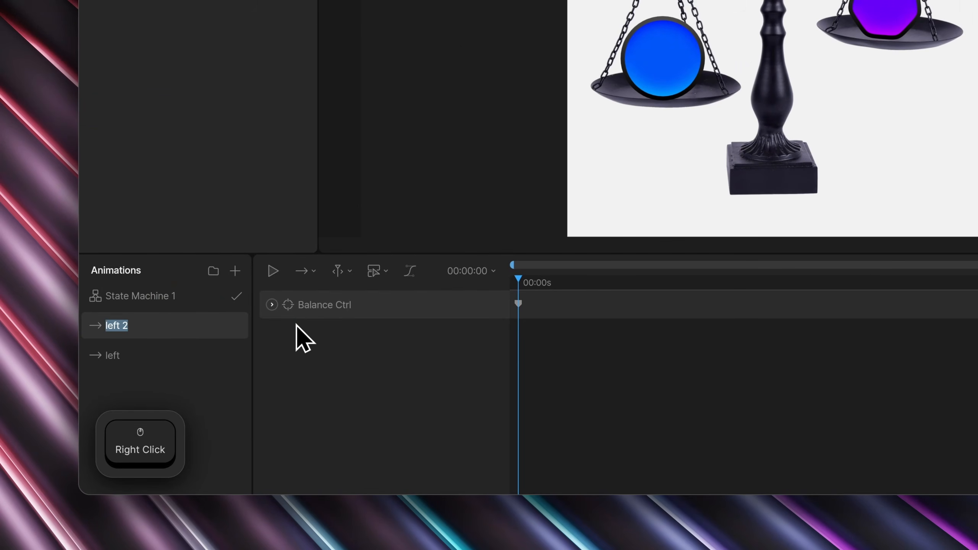
text(right)
key(Return)
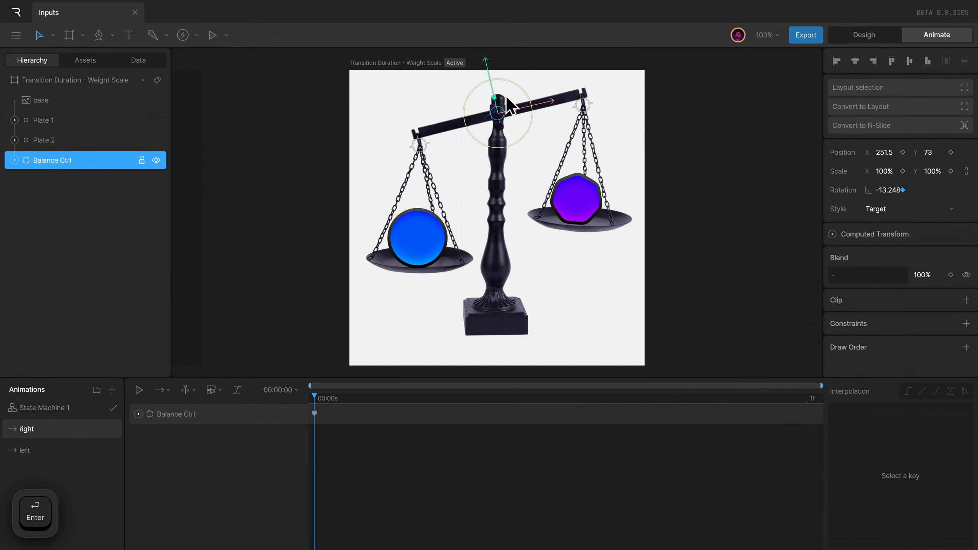
drag(530, 124, 525, 147)
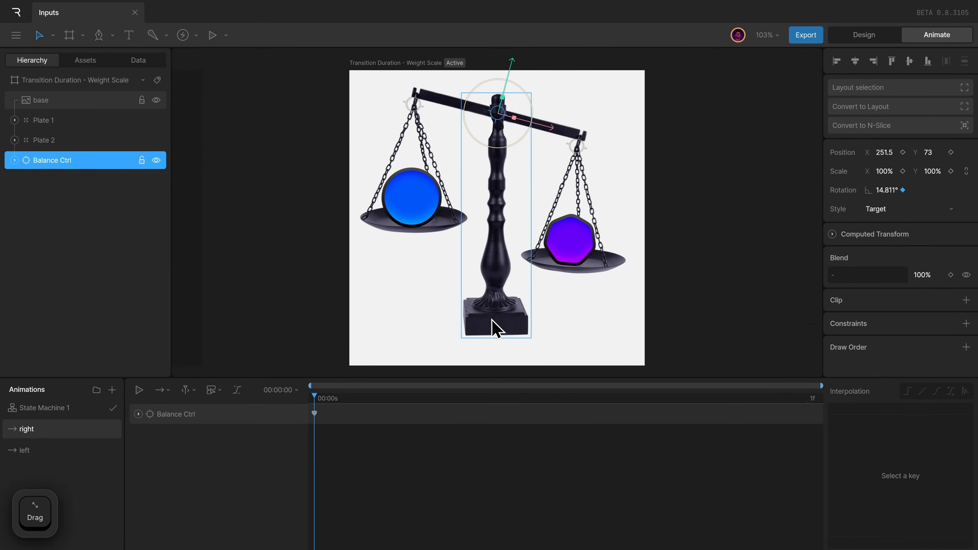
Step: In State Machine 1, arrange the Entry and left states side by side in a horizontal row
click(44, 407)
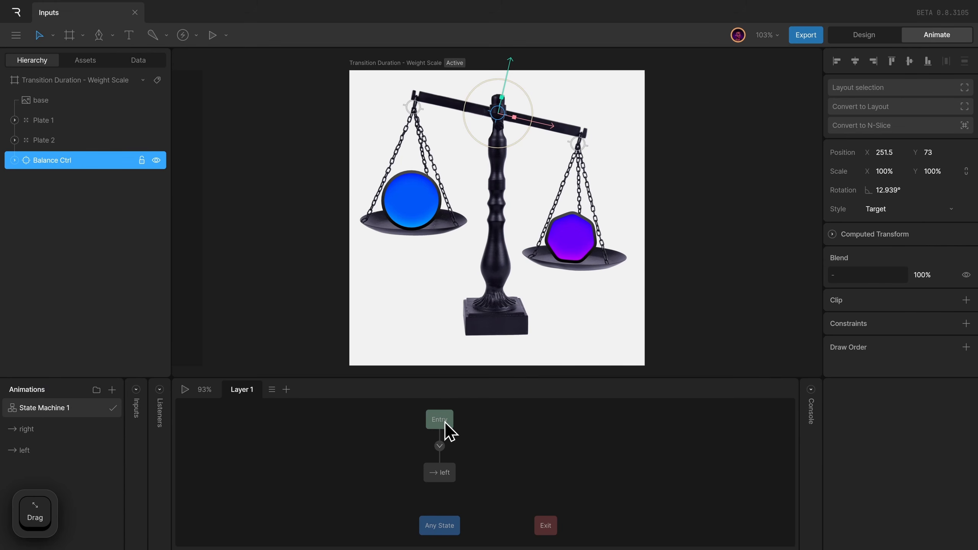
drag(445, 427, 384, 451)
drag(437, 473, 454, 443)
drag(387, 448, 359, 444)
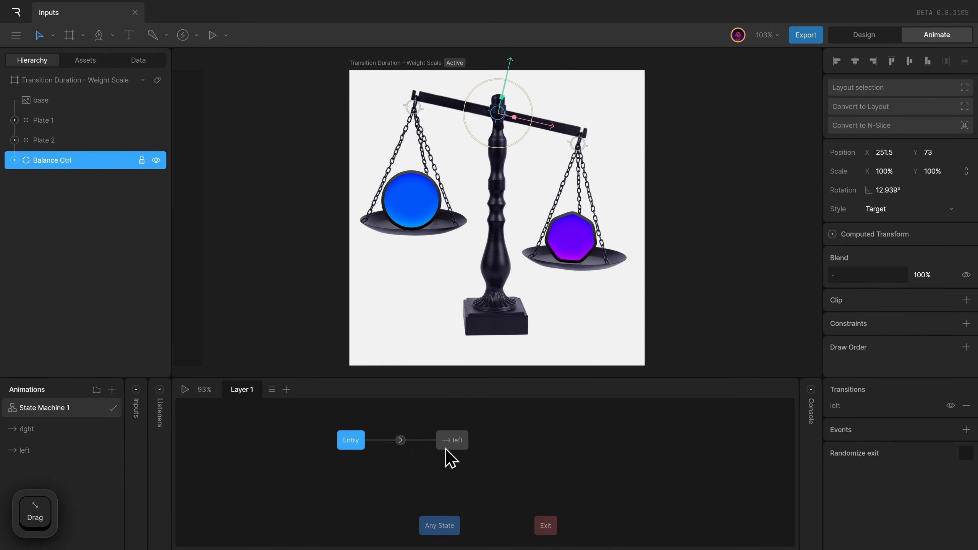
drag(449, 445, 441, 450)
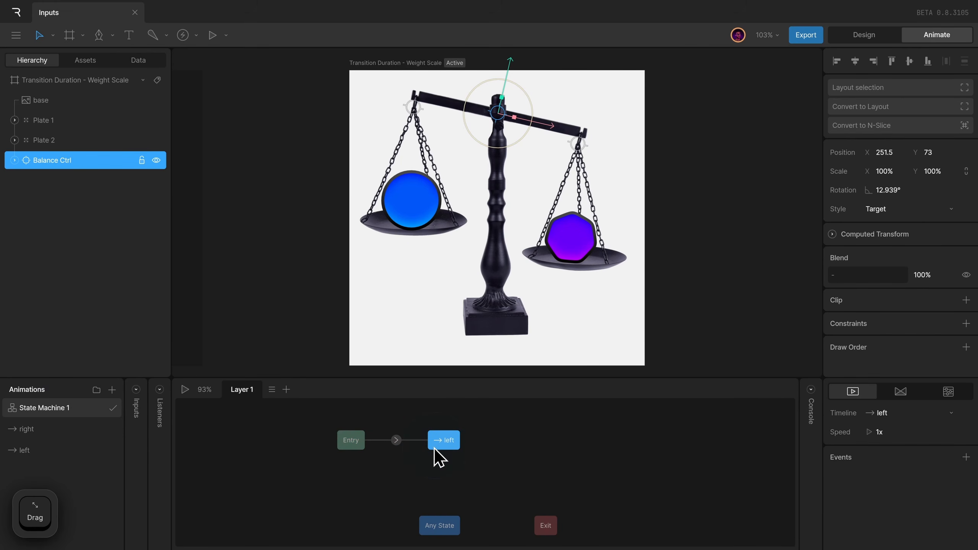
Step: Add the right timeline as a state beside left and connect the two states with transitions in both directions
drag(27, 428, 560, 442)
mouse_move(464, 441)
mouse_down()
mouse_move(575, 447)
mouse_move(547, 466)
mouse_move(441, 447)
mouse_up()
Step: Add a Boolean input to State Machine 1
click(136, 390)
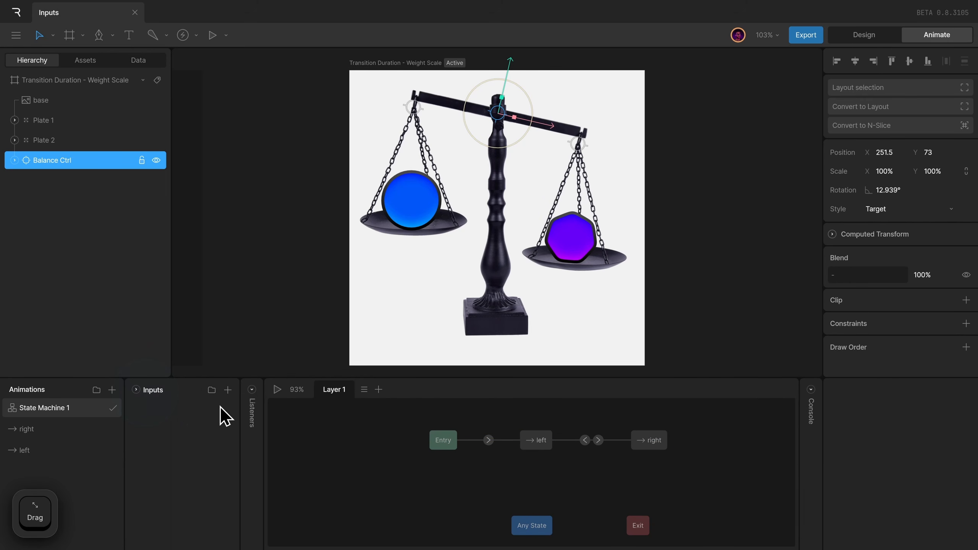
click(227, 390)
click(246, 433)
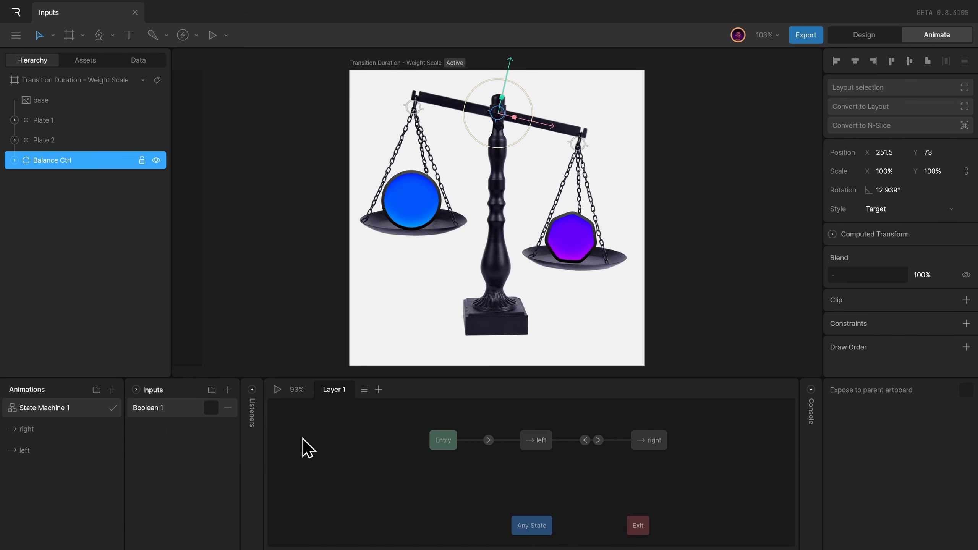
Step: Rename the Boolean input of State Machine 1 to "isRight"
double_click(161, 409)
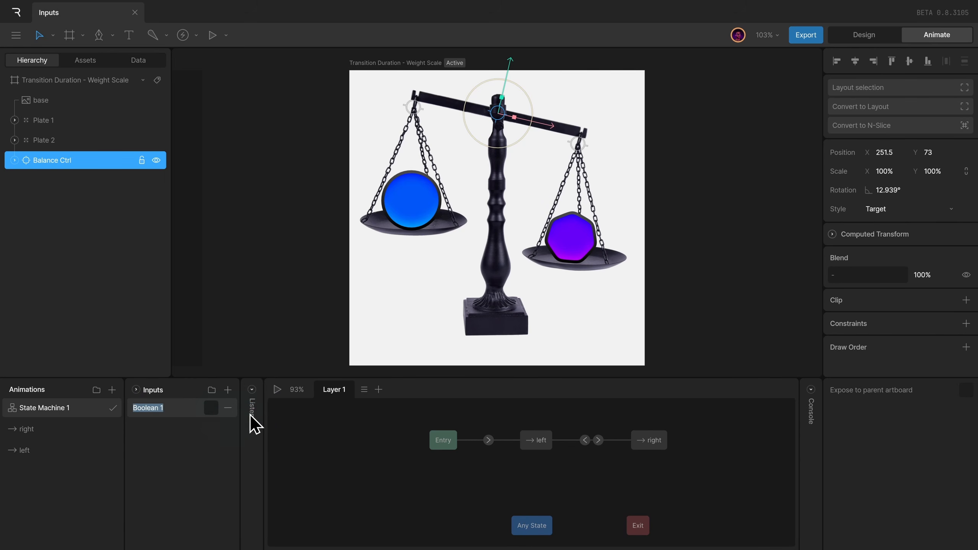
text(isRight)
key(Return)
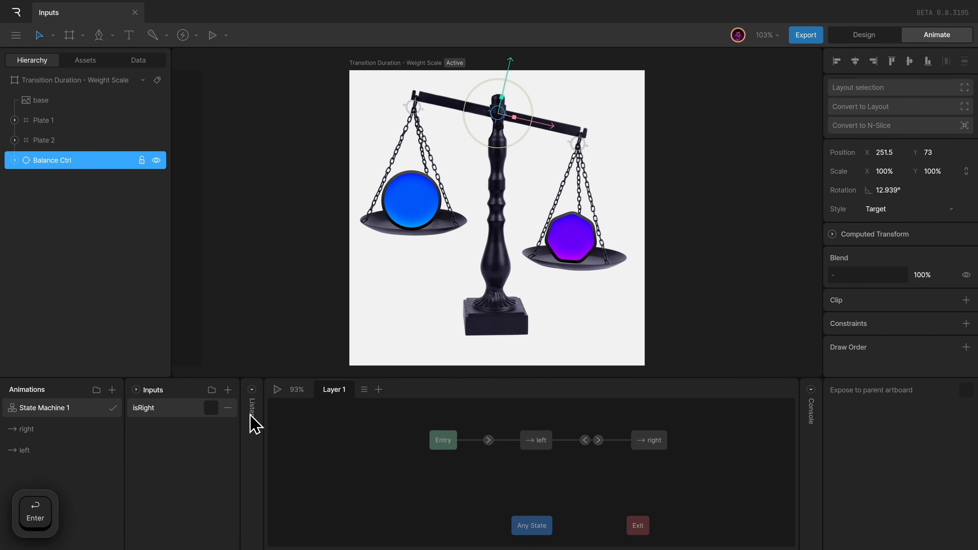
Step: Expand and pin the transition conditions area for the left and right transitions, keeping the whole state graph in view
drag(711, 451, 661, 466)
drag(583, 421, 665, 488)
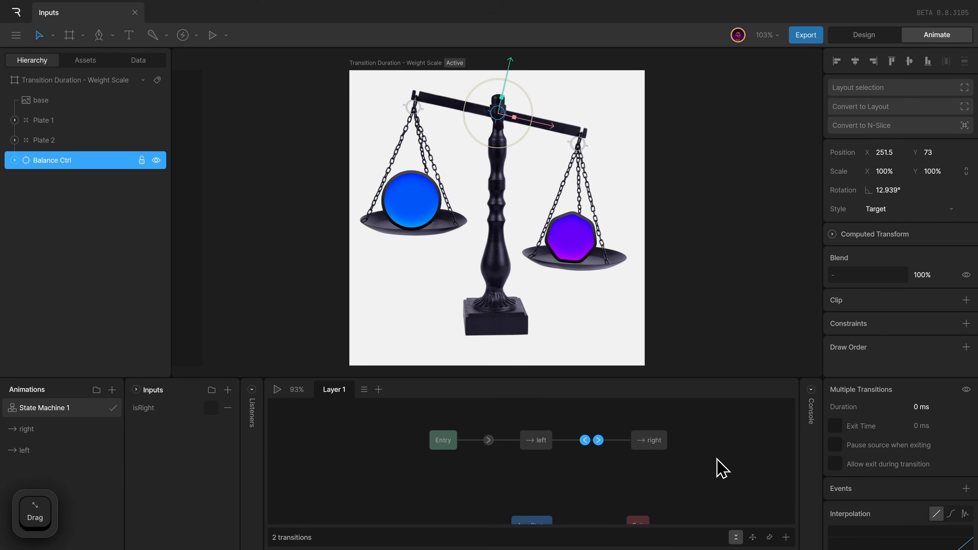
click(753, 537)
click(770, 457)
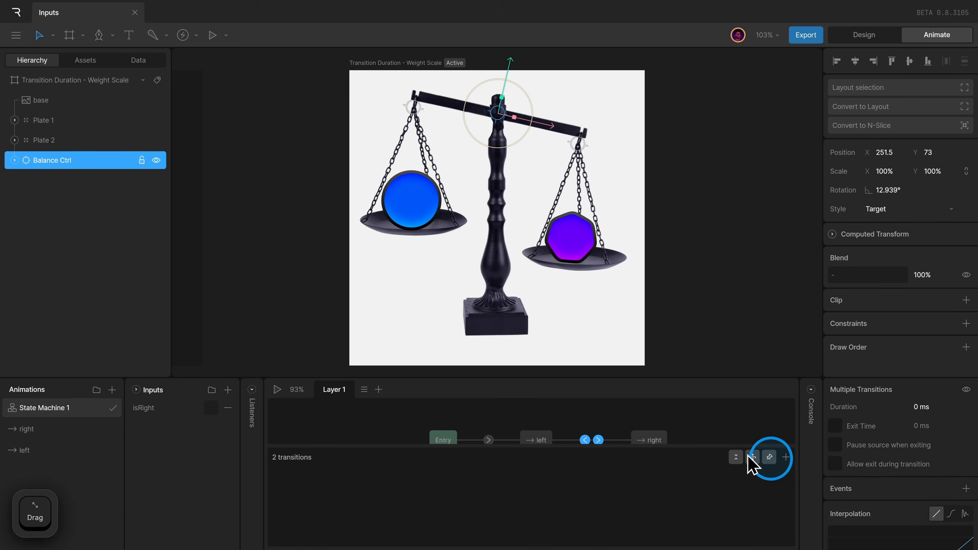
drag(742, 445, 448, 434)
key(f)
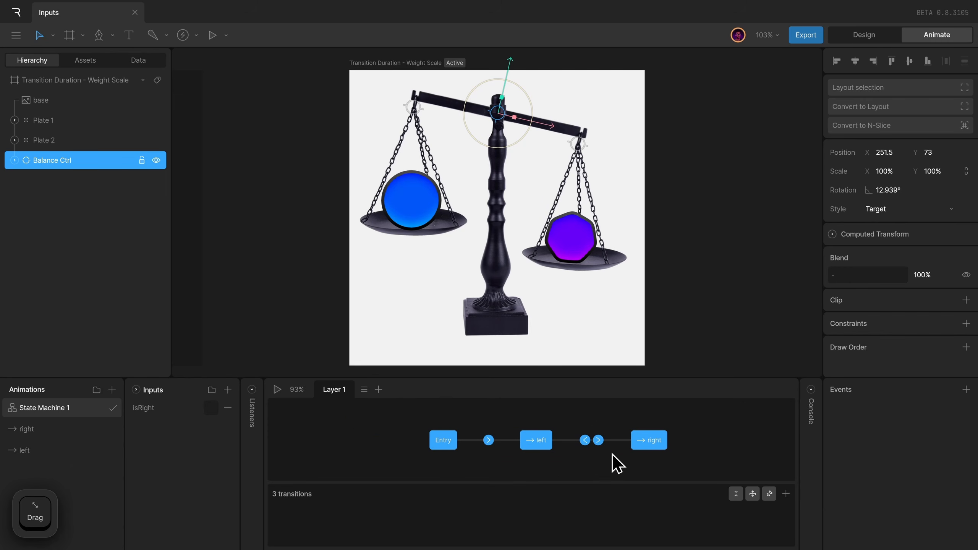
click(733, 451)
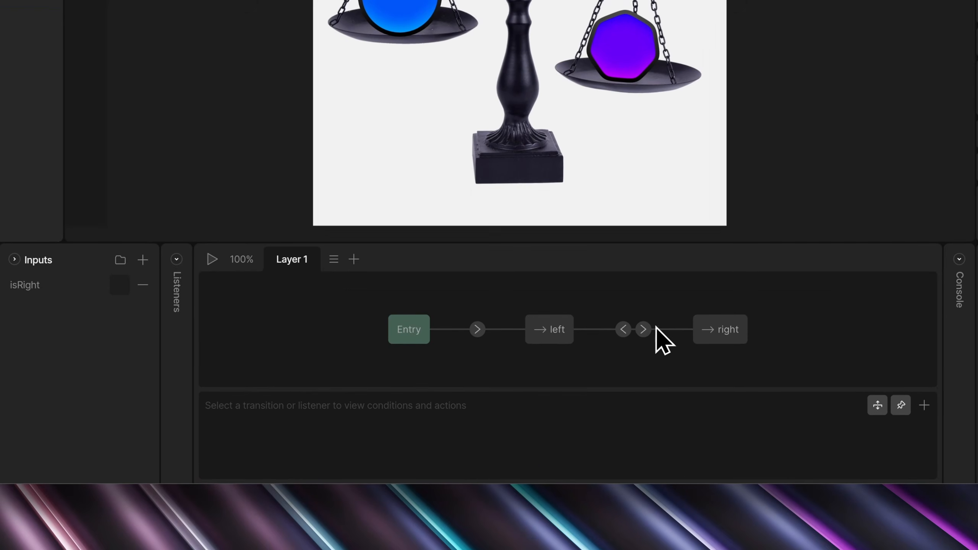
Step: Add a condition to the left-to-right transition requiring isRight to be true
click(585, 439)
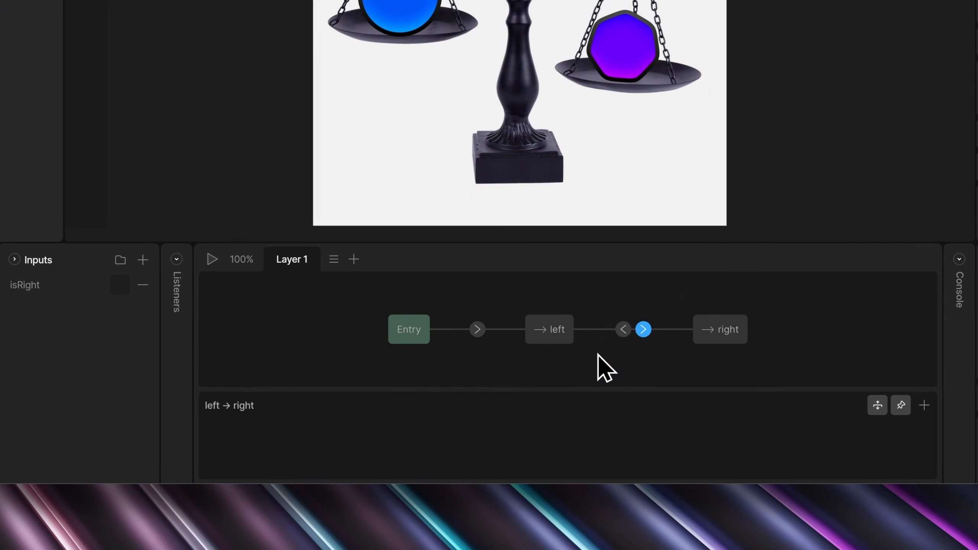
click(924, 405)
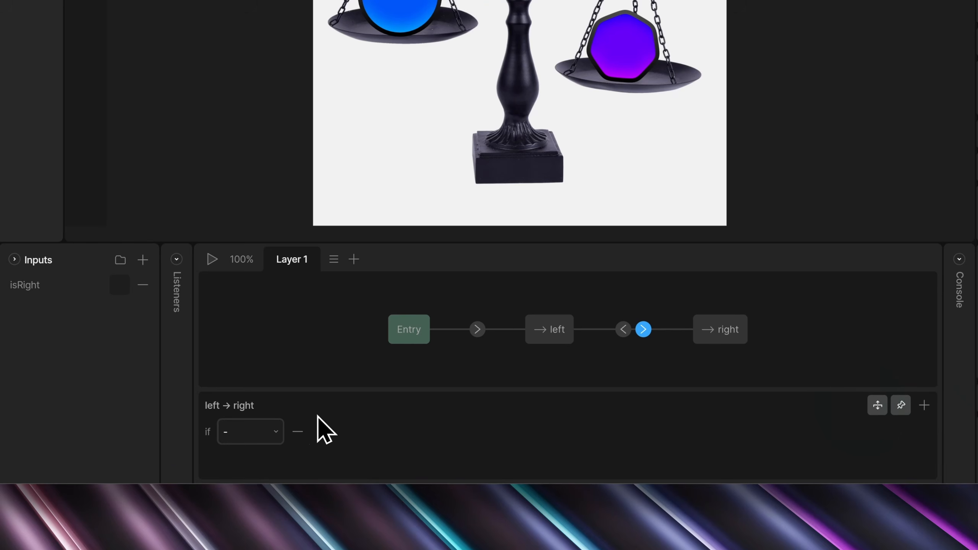
click(238, 429)
click(273, 309)
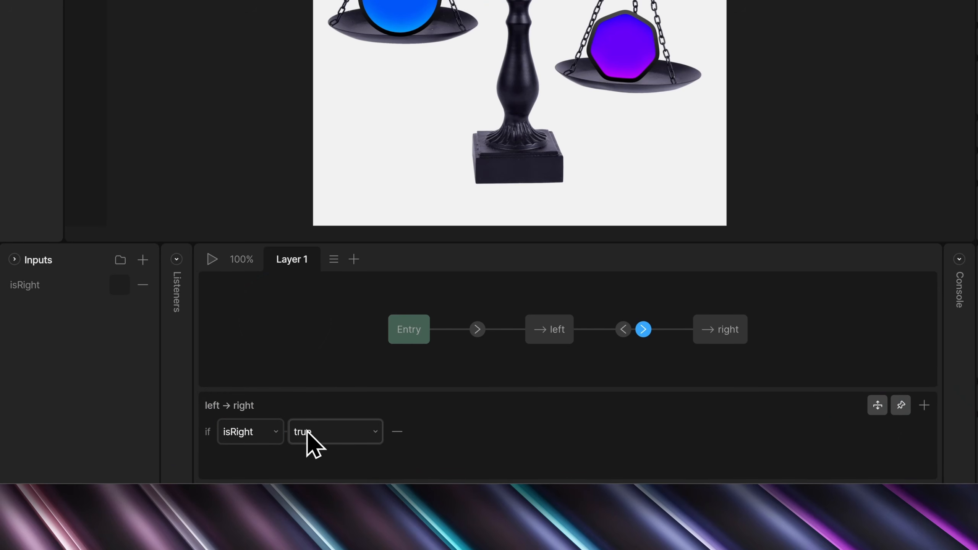
Step: Add a condition to the right-to-left transition requiring isRight to be false
click(625, 328)
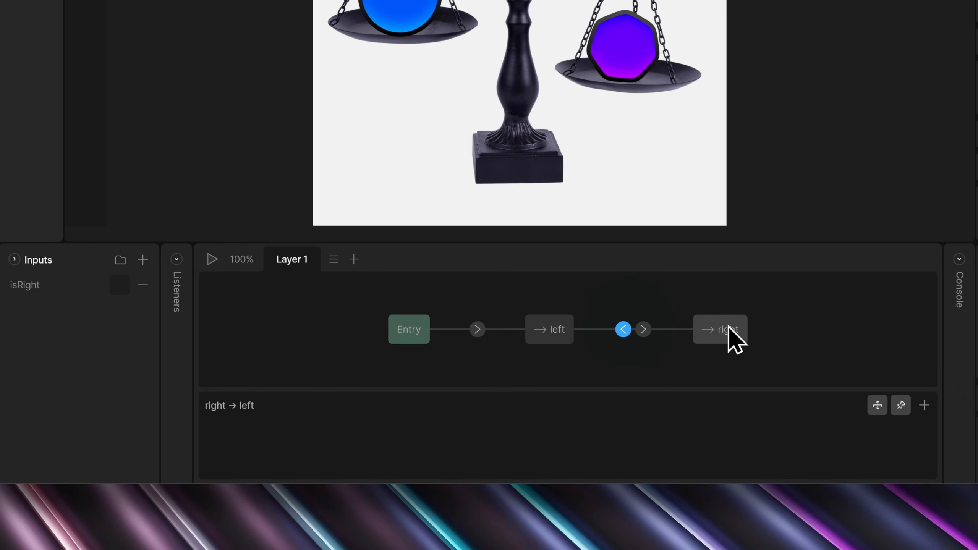
click(924, 405)
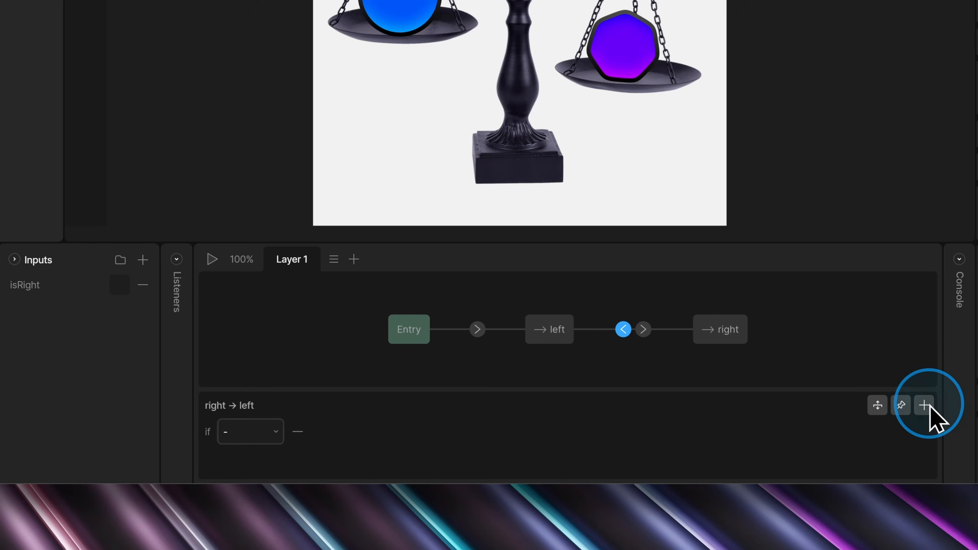
click(274, 434)
click(273, 311)
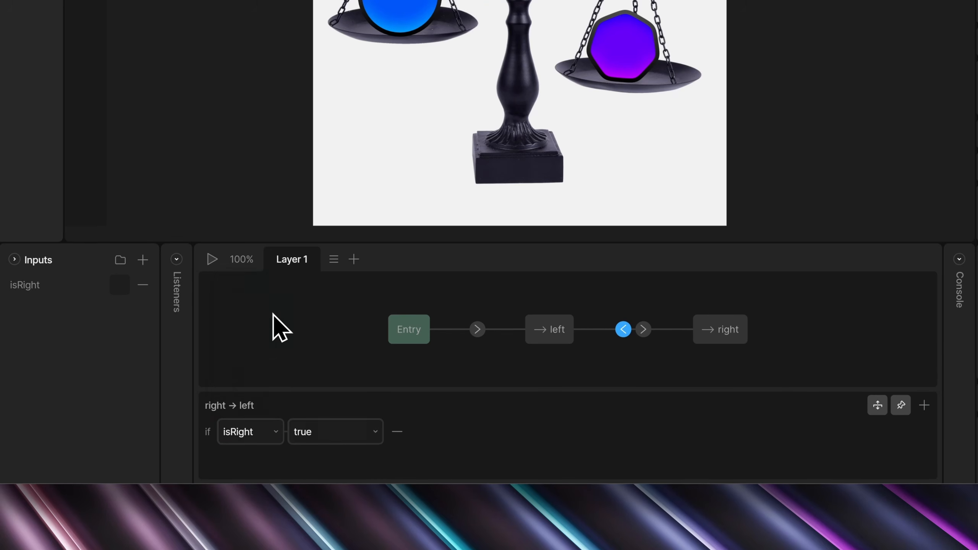
click(348, 433)
click(352, 452)
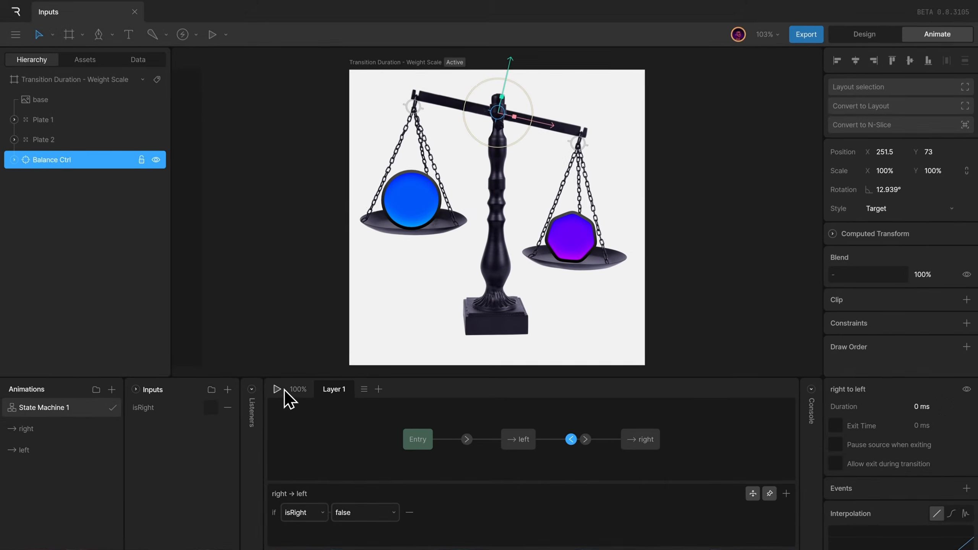
Step: Play State Machine 1 and toggle isRight repeatedly to test switching between the left and right states
click(278, 389)
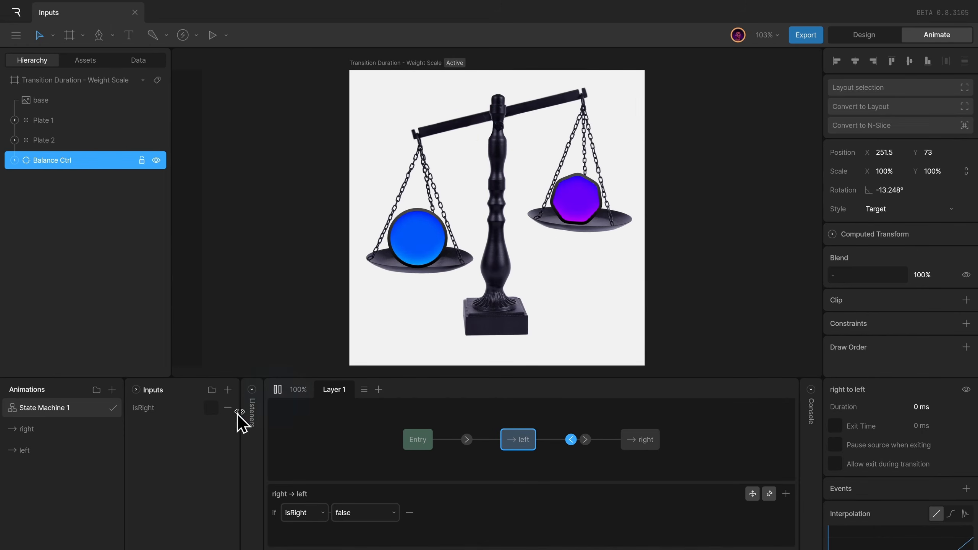
click(211, 408)
click(211, 407)
click(211, 408)
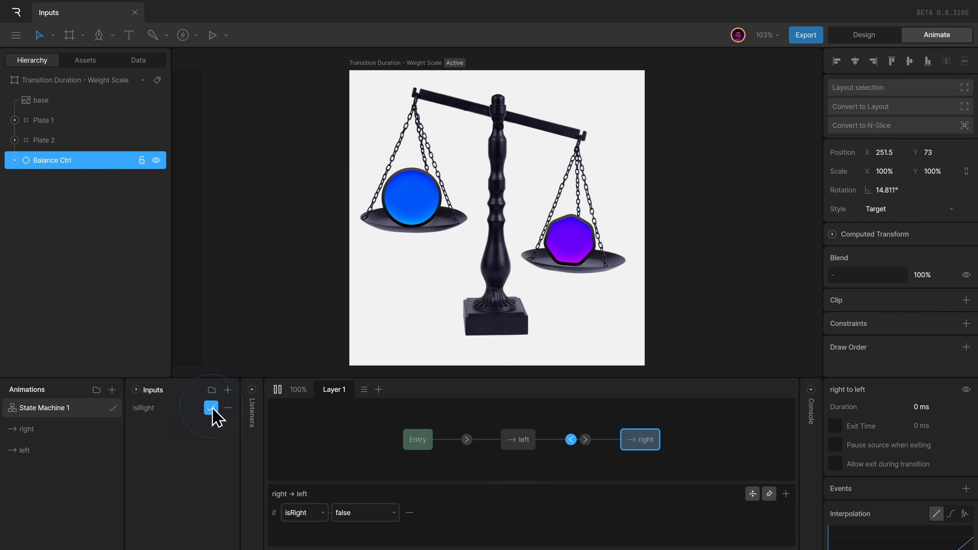
click(211, 408)
click(211, 407)
Step: Give both transitions between left and right a duration of 1000 ms and elastic interpolation
drag(605, 419, 565, 460)
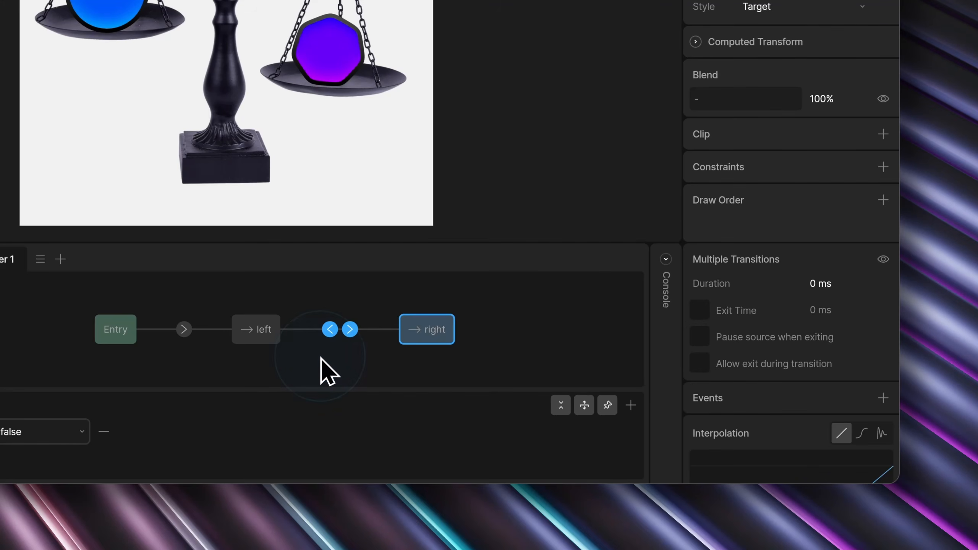
click(837, 279)
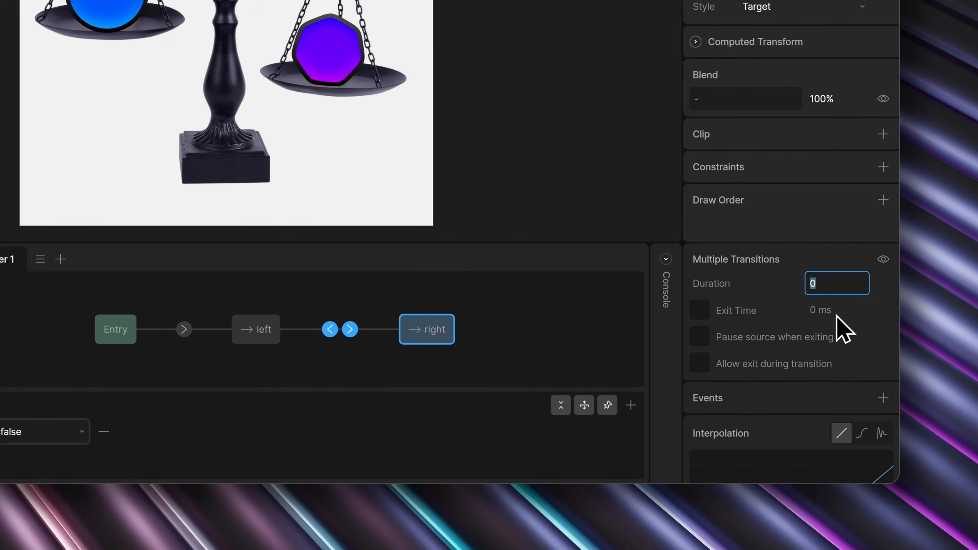
text(1000)
key(Return)
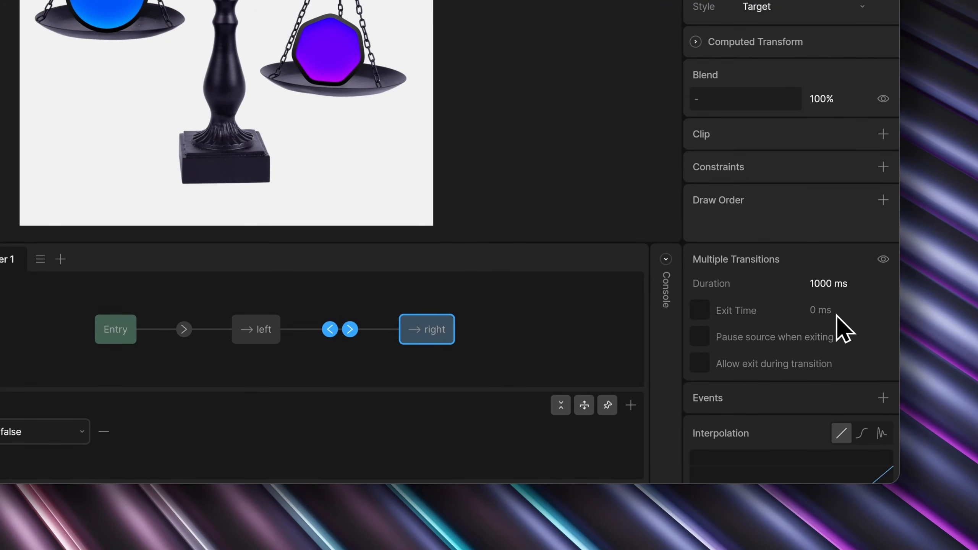
scroll(830, 365, down, 3)
click(881, 339)
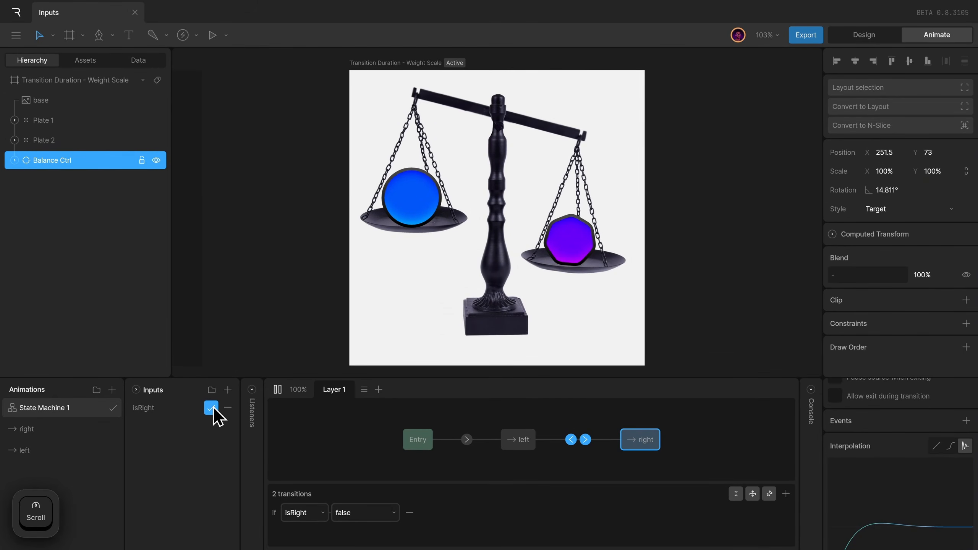
Step: Toggle isRight on and off to preview the scale tipping with the 1000 ms elastic transitions
click(214, 411)
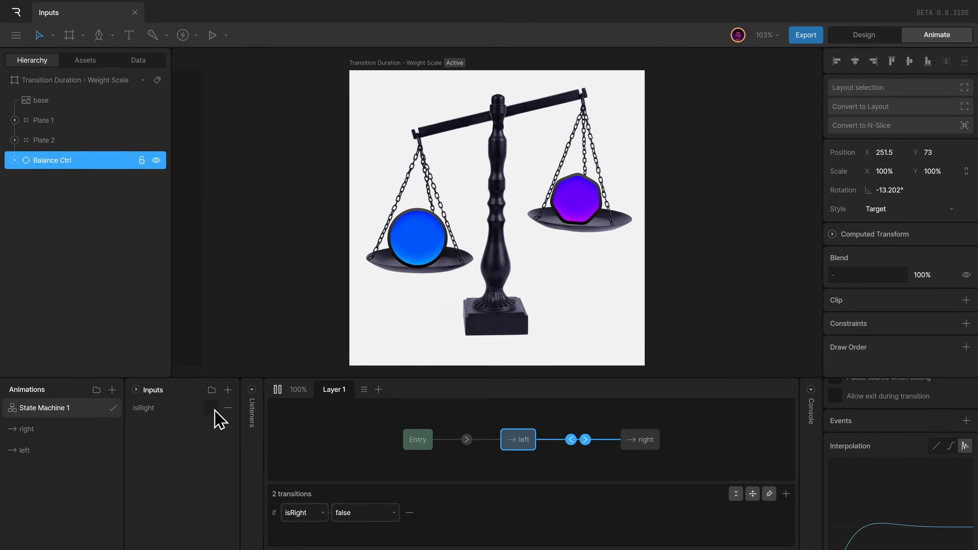
click(214, 411)
click(214, 411)
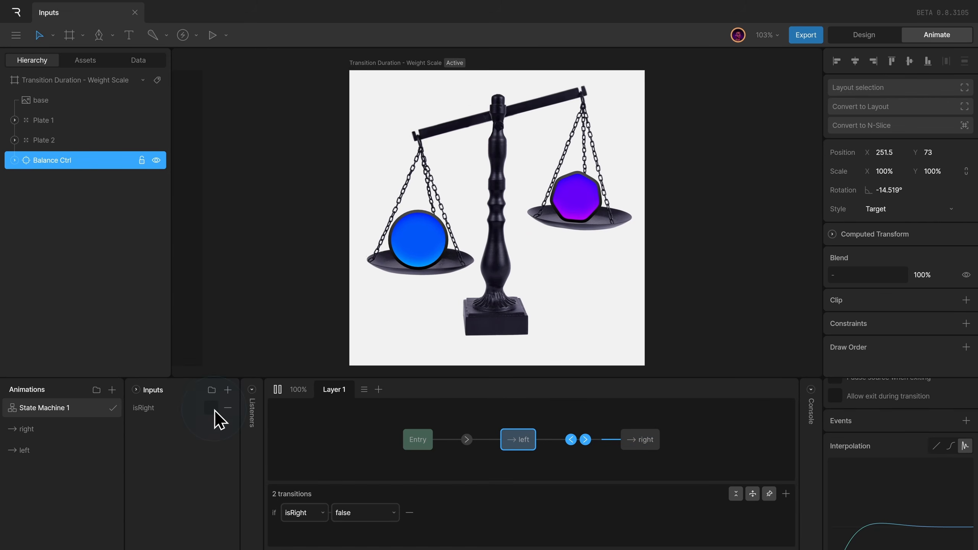
click(214, 411)
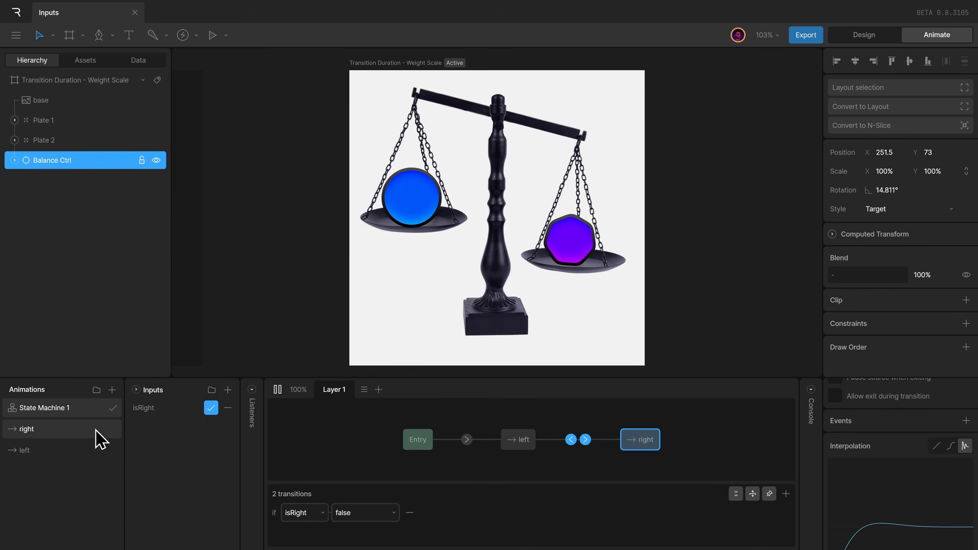
Step: Review the right and left timelines with their Balance Ctrl keys, and return to State Machine 1
click(94, 435)
drag(230, 433, 235, 363)
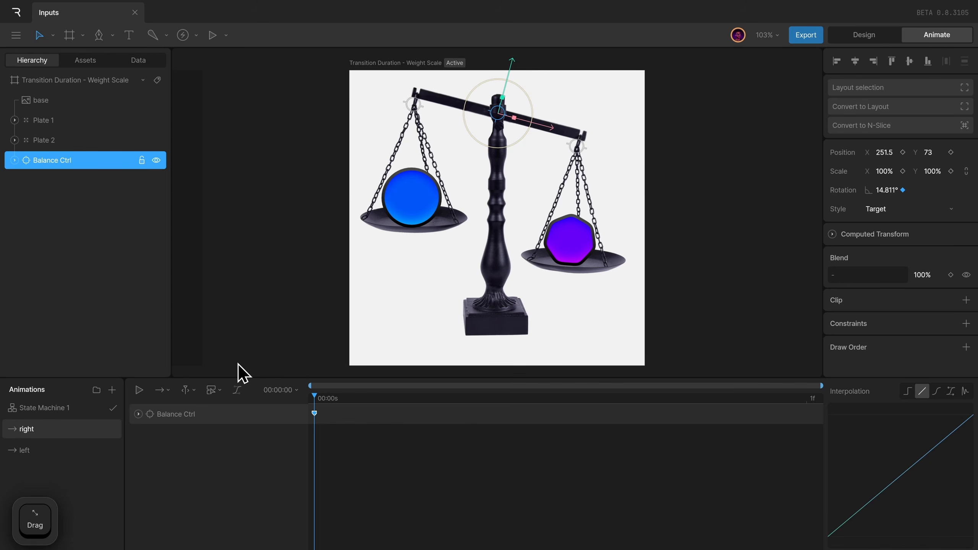
click(48, 454)
click(66, 413)
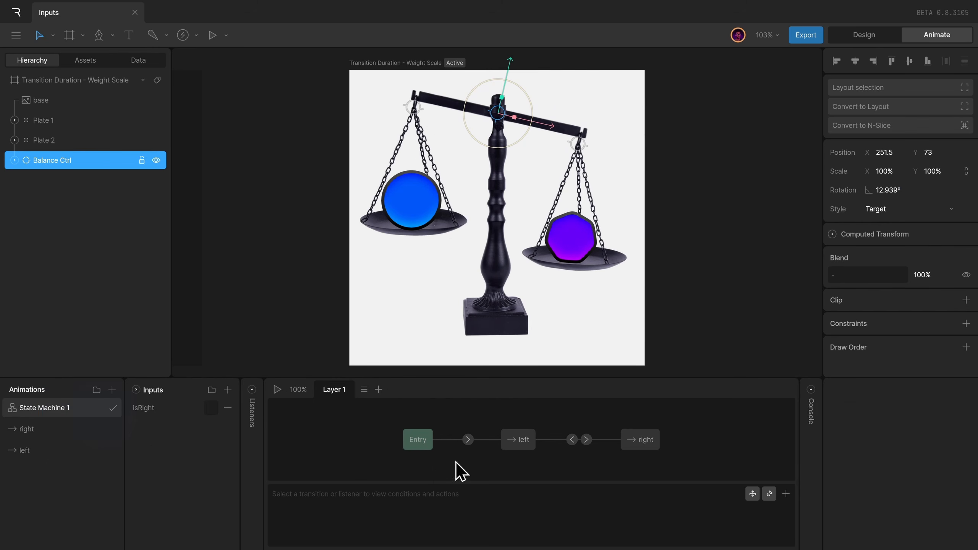
Step: Inspect the transitions between left and right, then play State Machine 1 again and toggle isRight several times
click(468, 440)
click(586, 440)
click(277, 389)
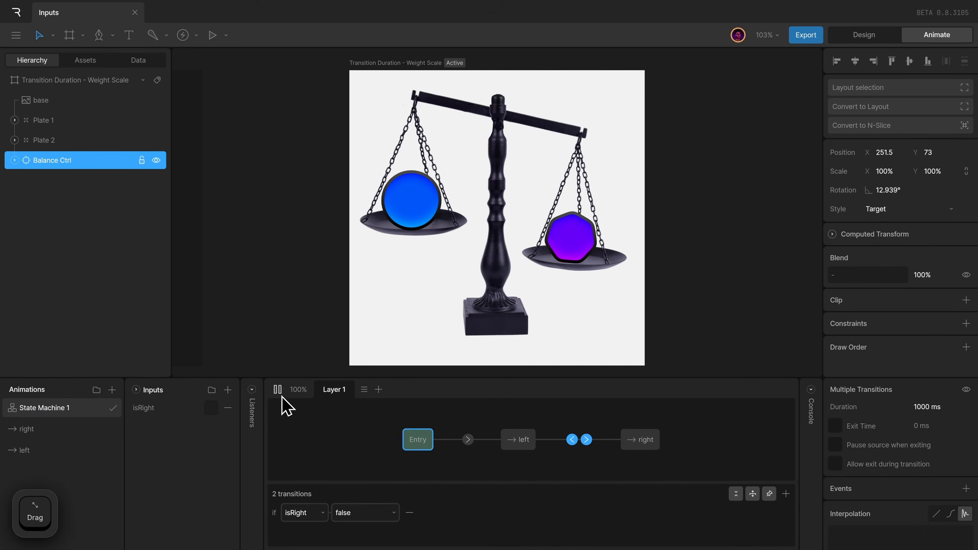
click(211, 408)
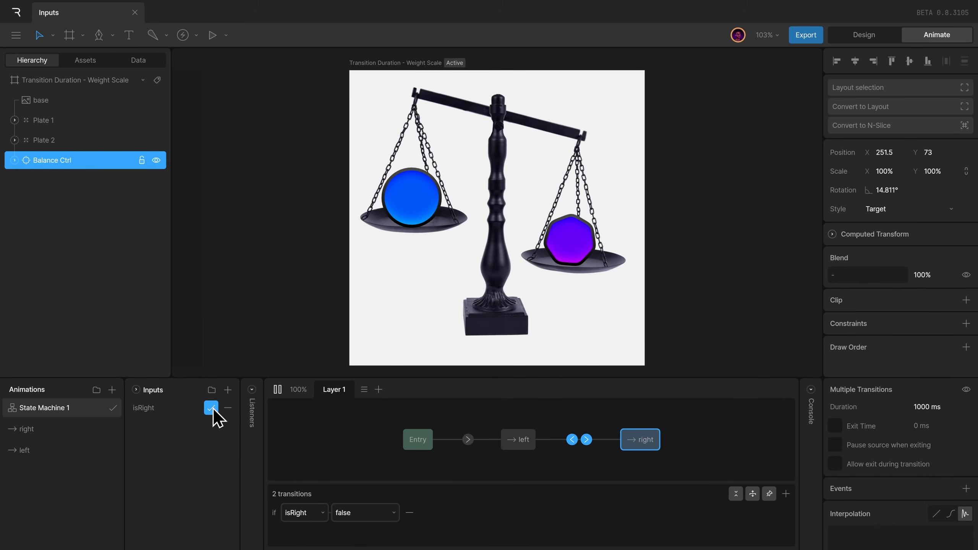
click(211, 409)
click(212, 408)
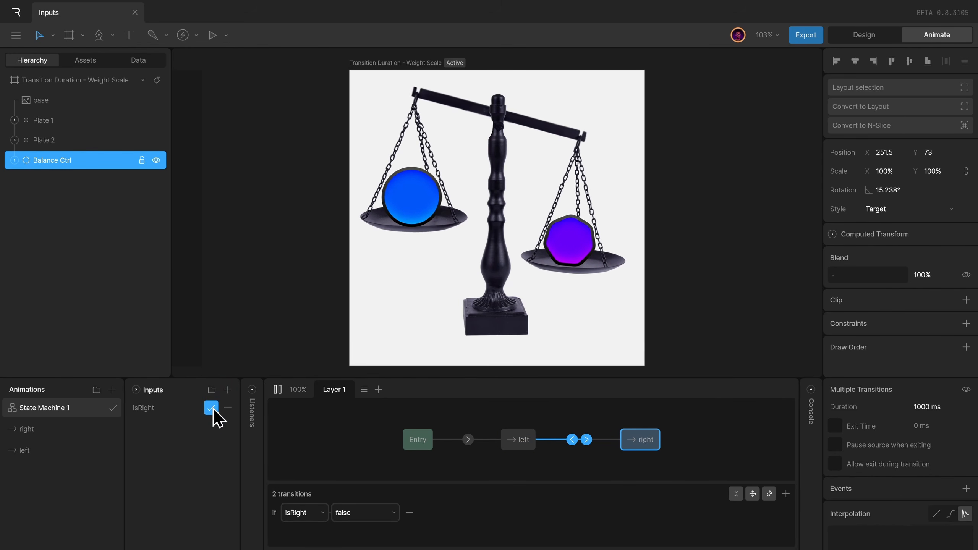
click(211, 408)
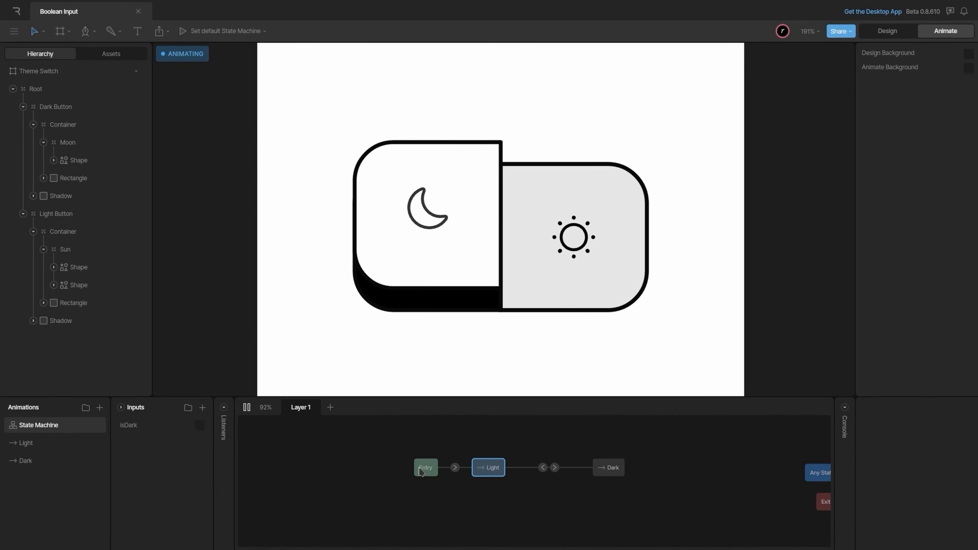
Step: In the Boolean Input file, toggle isDark on and off to preview the Theme Switch changing between Light and Dark
click(246, 408)
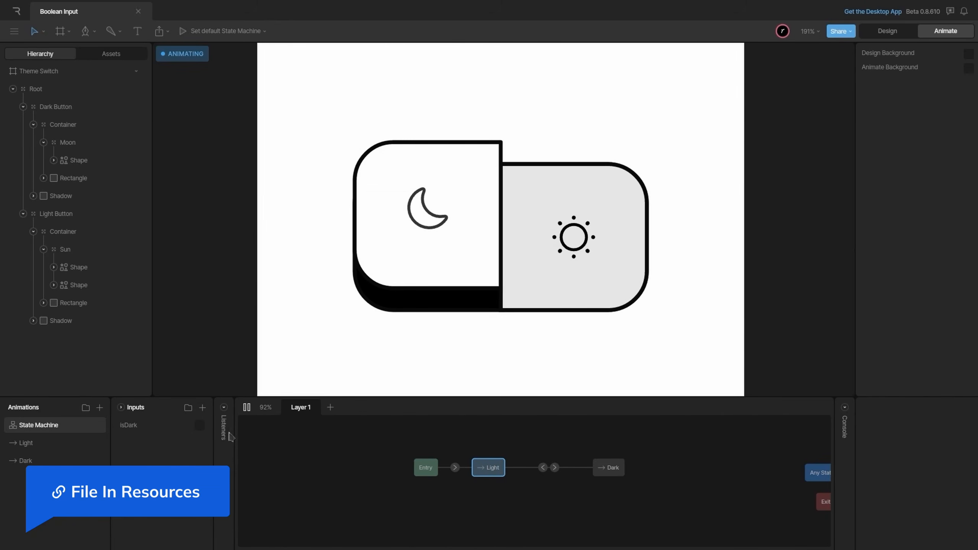
click(197, 427)
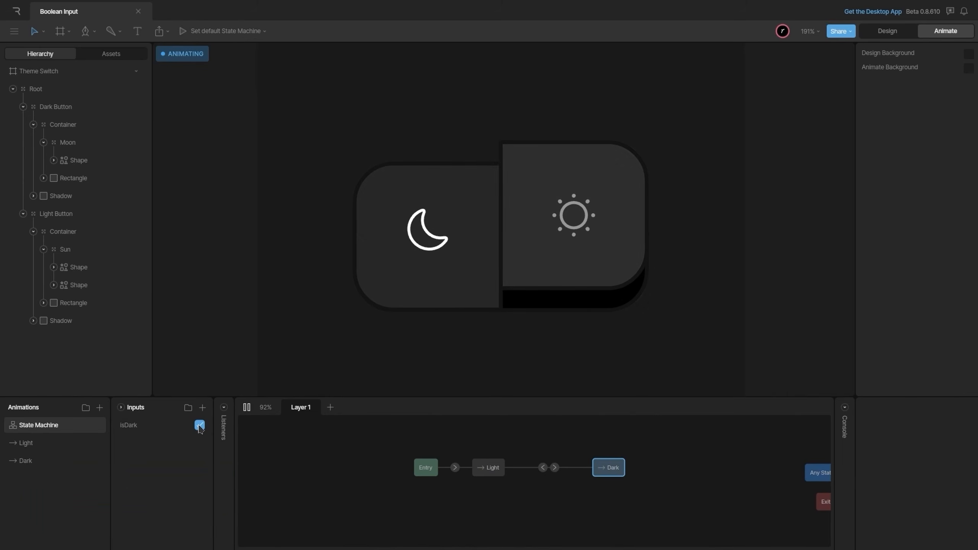
click(200, 428)
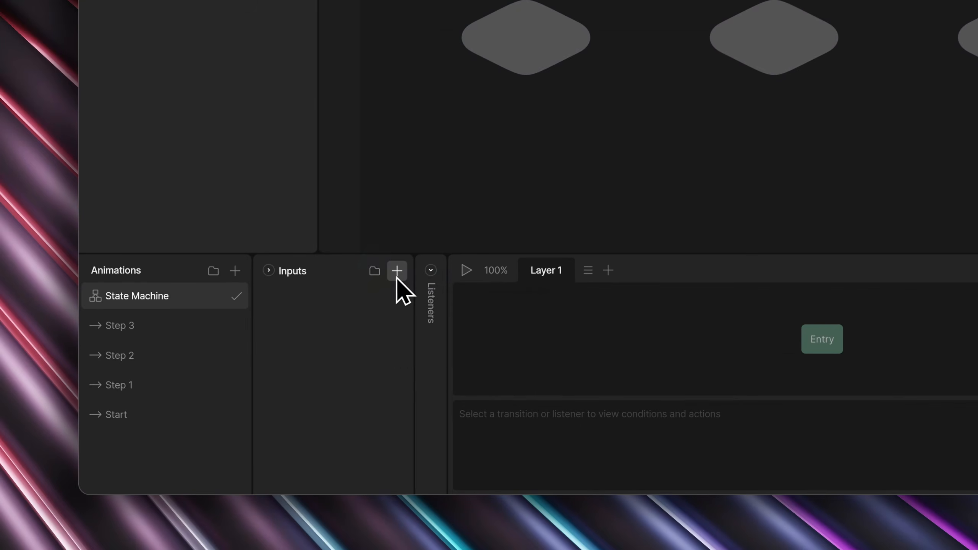
Step: Add a Number input to State Machine in the Inputs file, try scrubbing its value to -40, and undo that value change
click(228, 390)
click(246, 415)
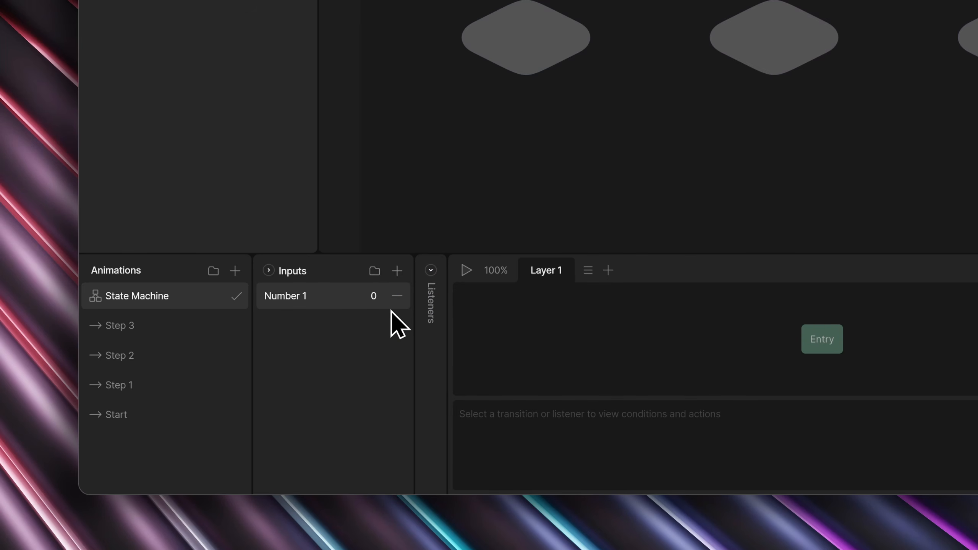
drag(373, 294, 489, 359)
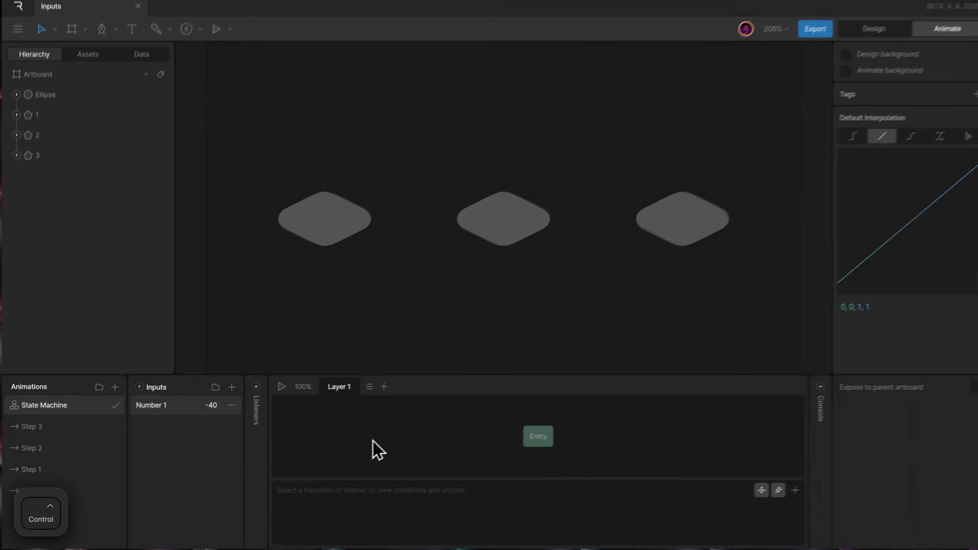
key(ctrl+z)
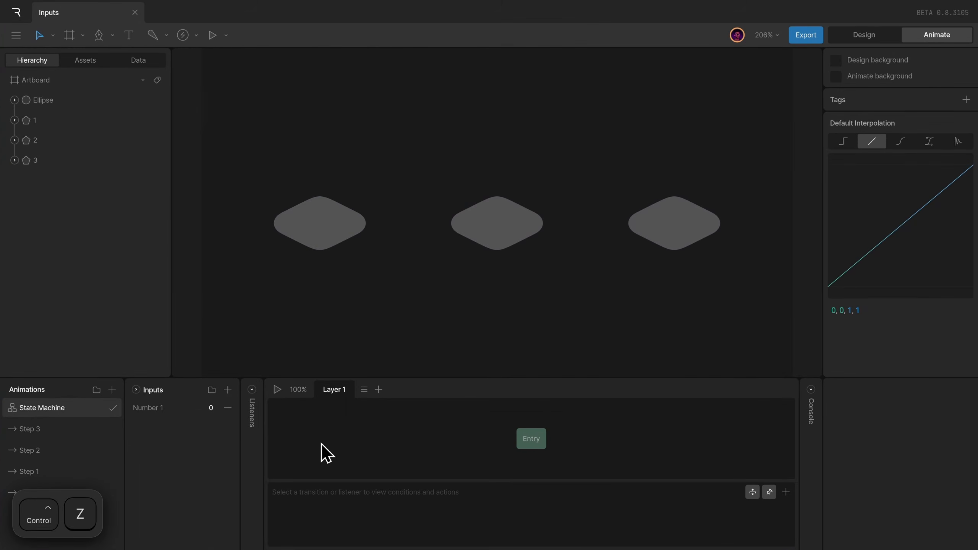
Step: Play the Step 1 timeline and examine its Ellipse and 1 keys, glancing at the Step 2 keys in between
click(42, 467)
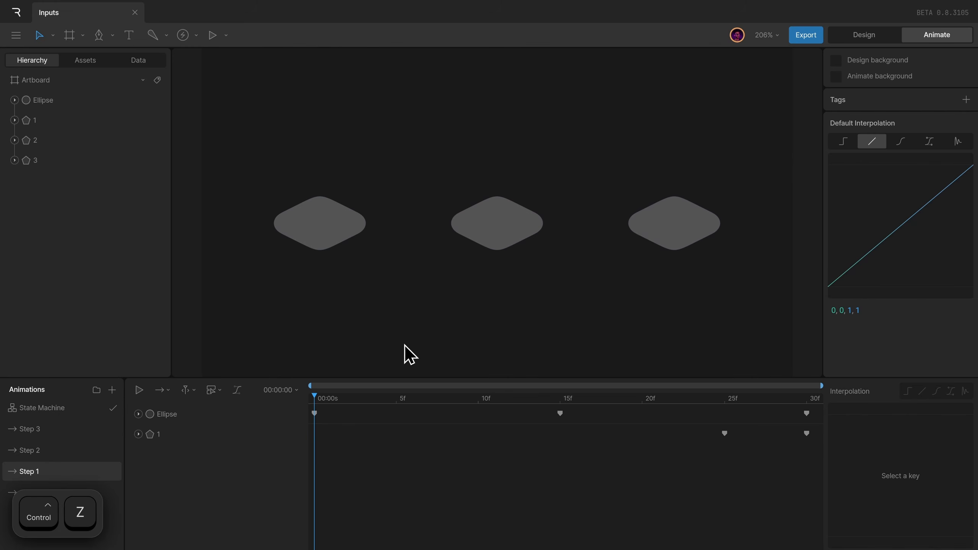
key(space)
click(65, 449)
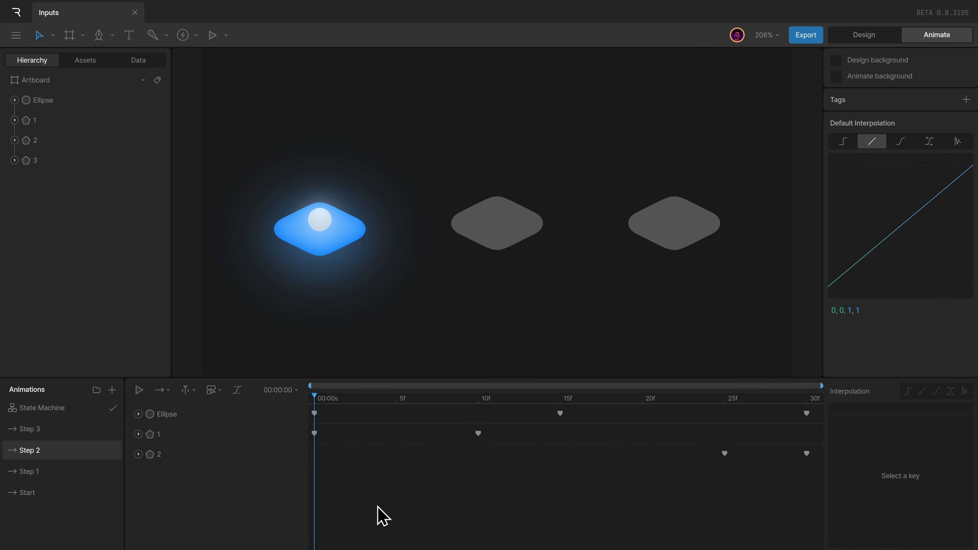
drag(377, 507, 298, 422)
click(43, 471)
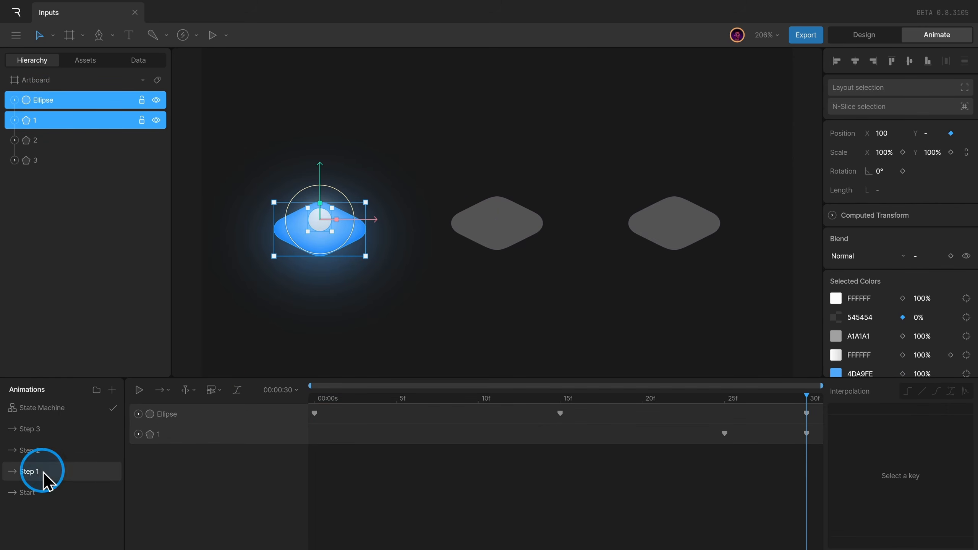
drag(656, 522, 808, 364)
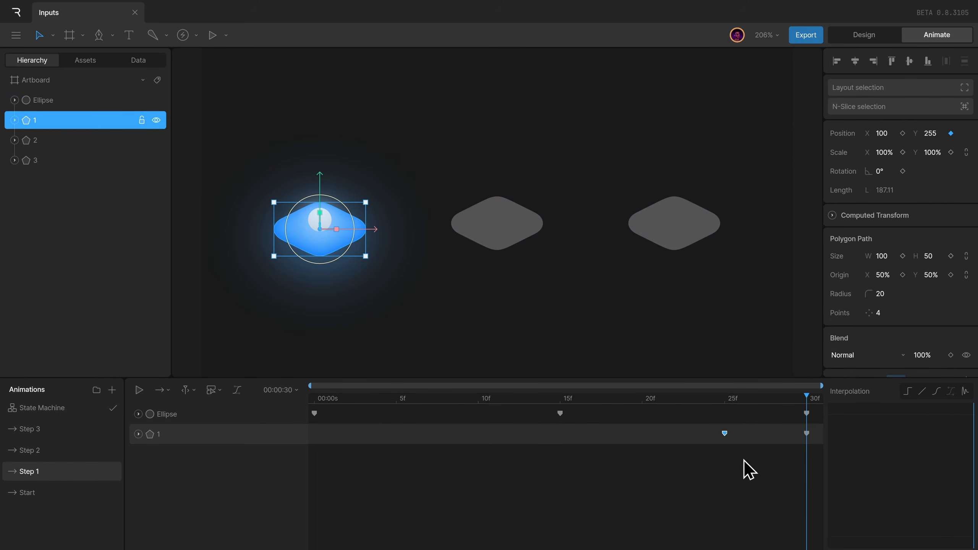
Step: Play the Step 2 and Step 3 timelines to preview the ball's movement across the remaining shapes
click(104, 451)
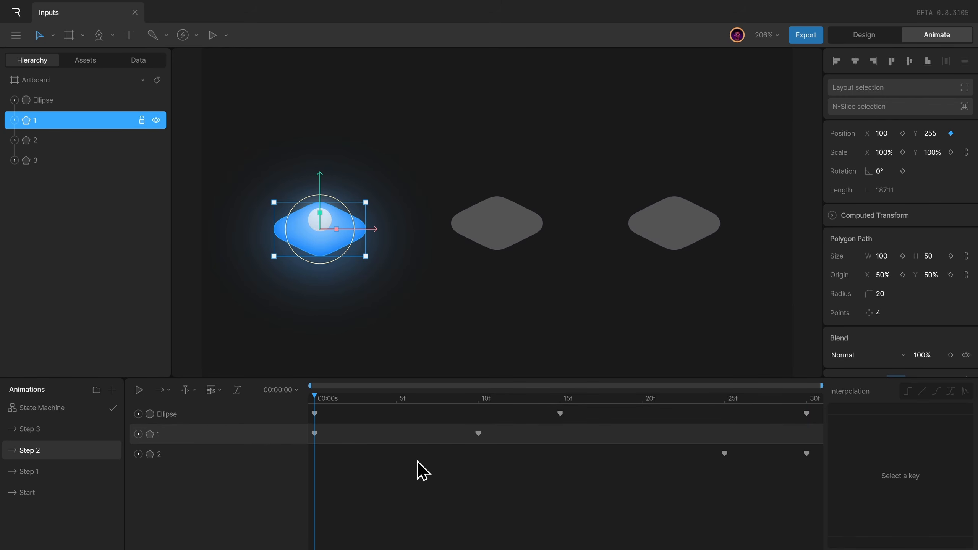
key(space)
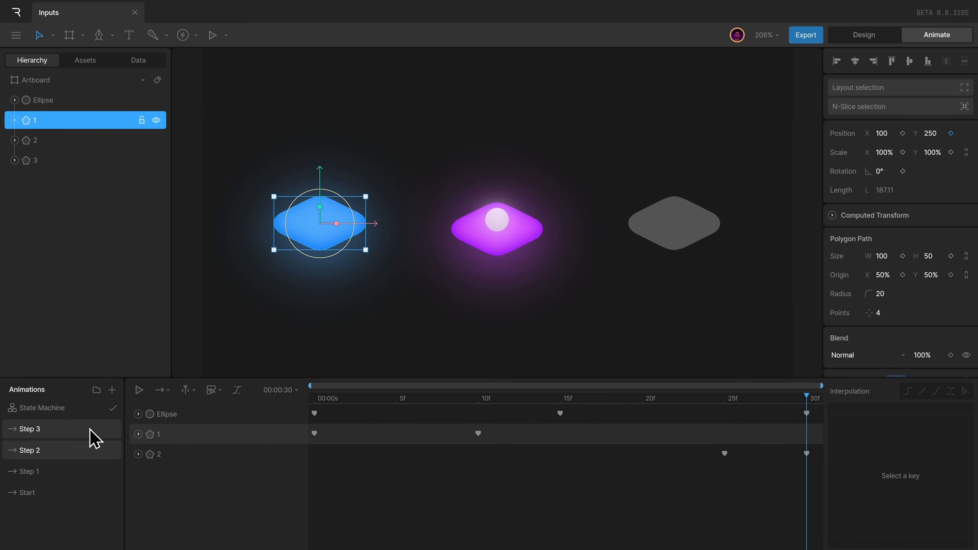
click(90, 429)
key(space)
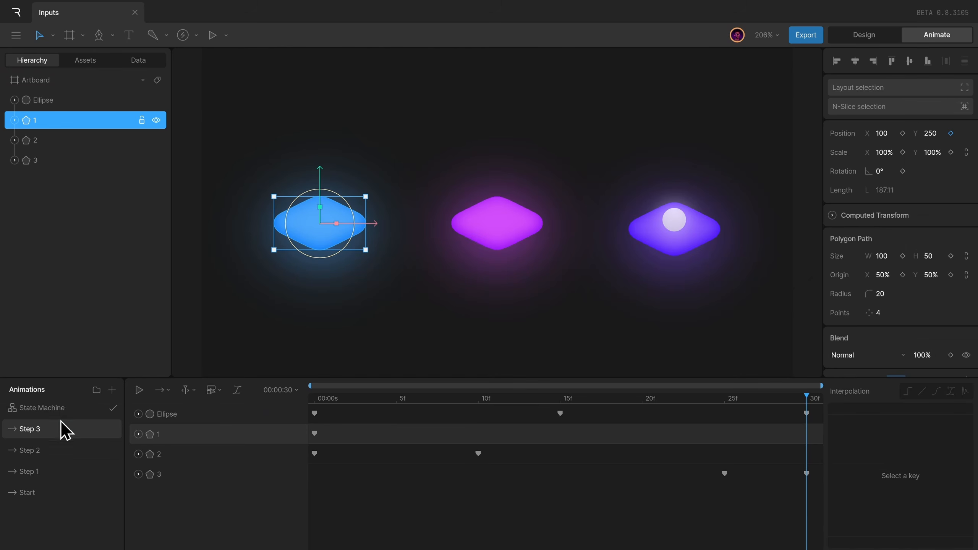
Step: Return to State Machine and rename the Number 1 input to step
click(55, 408)
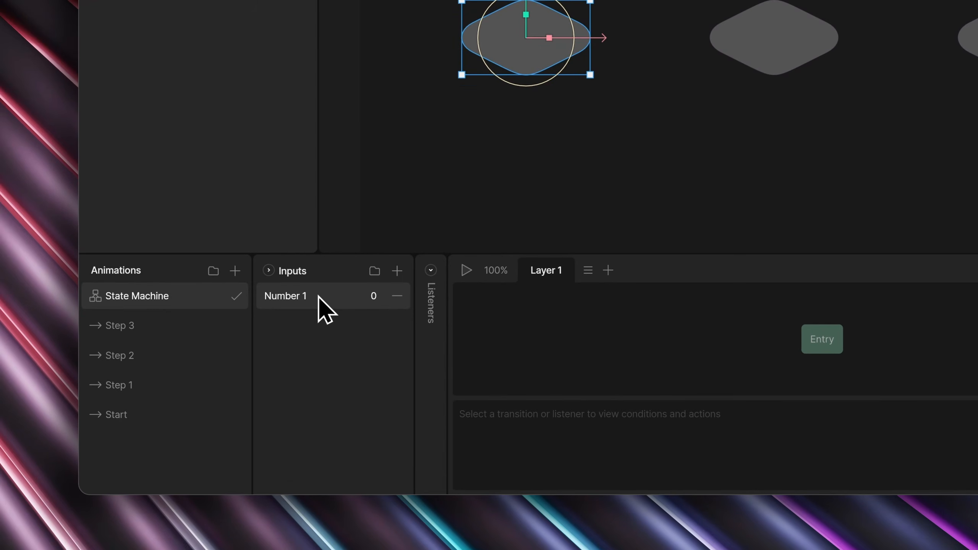
double_click(319, 296)
text(step)
click(376, 297)
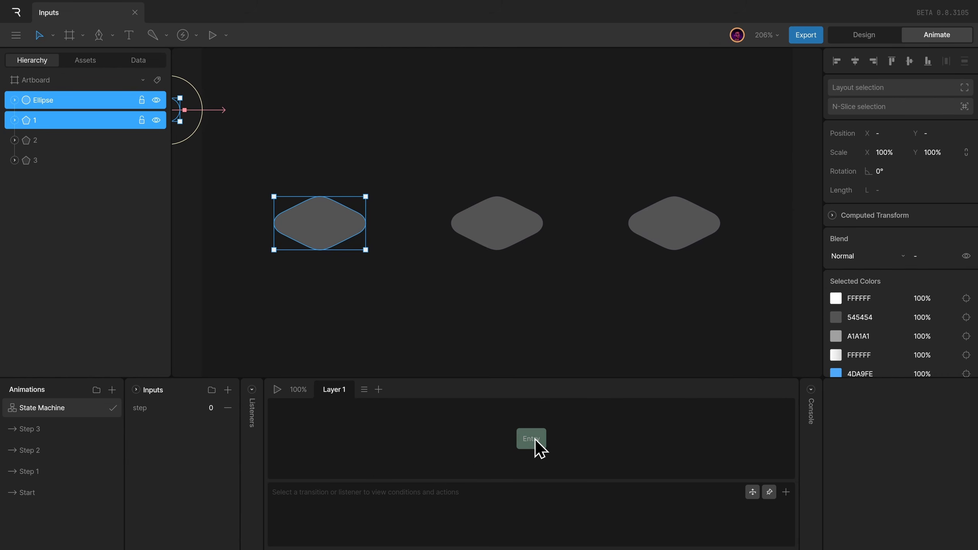
Step: Add the Start timeline as a state beside Entry, connect Entry to it, and clear the canvas selection
drag(534, 443, 361, 439)
drag(27, 493, 431, 443)
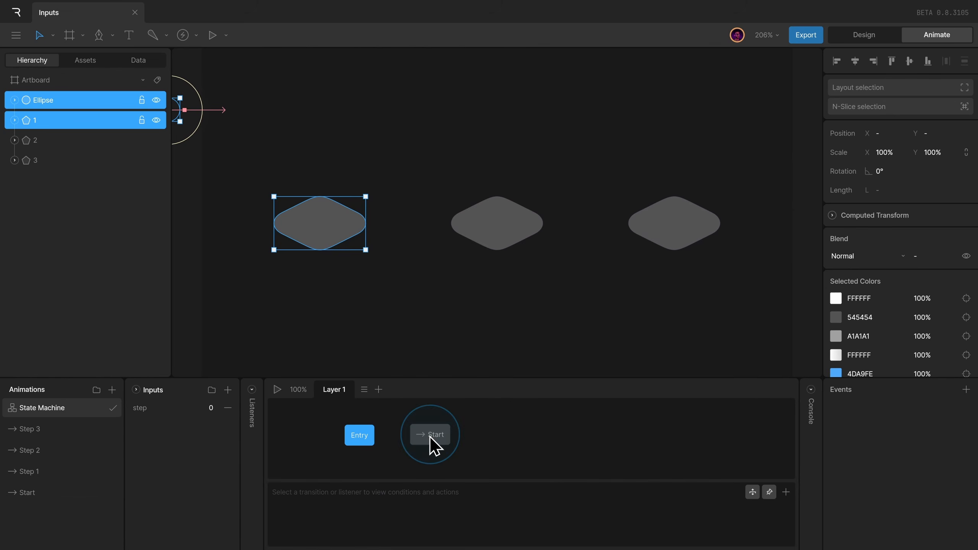
drag(360, 439, 430, 443)
click(430, 444)
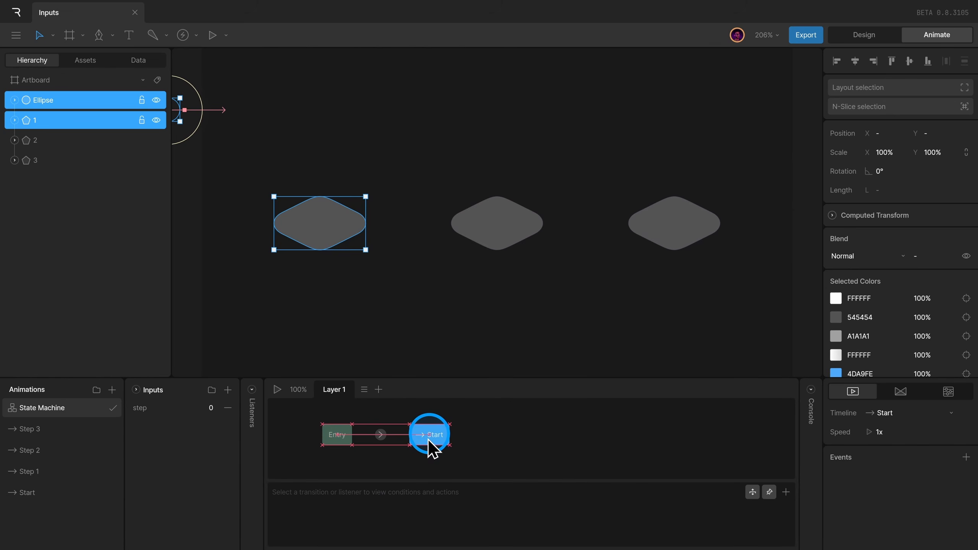
click(277, 390)
click(276, 393)
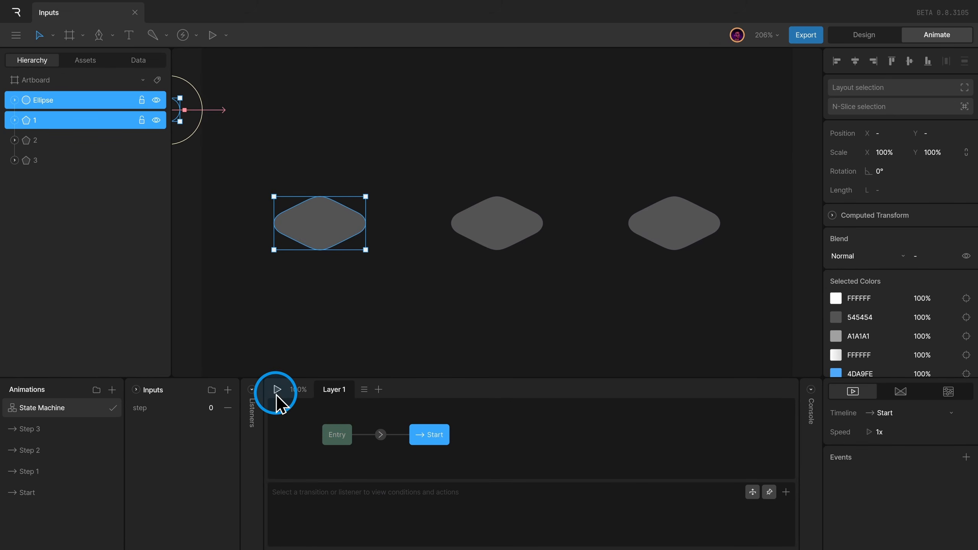
click(532, 338)
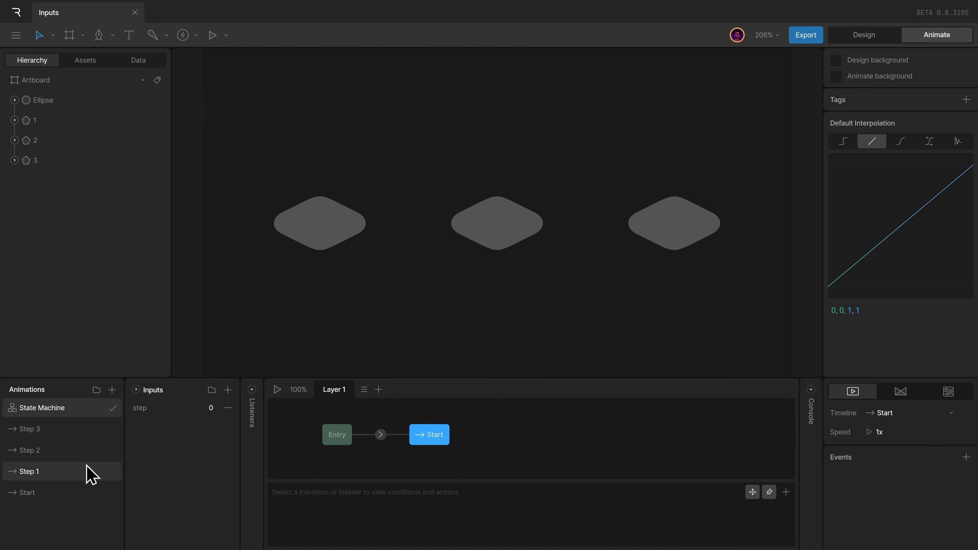
Step: Add the Step 1 timeline as a state after Start and create a transition from Start to it
drag(92, 471, 526, 441)
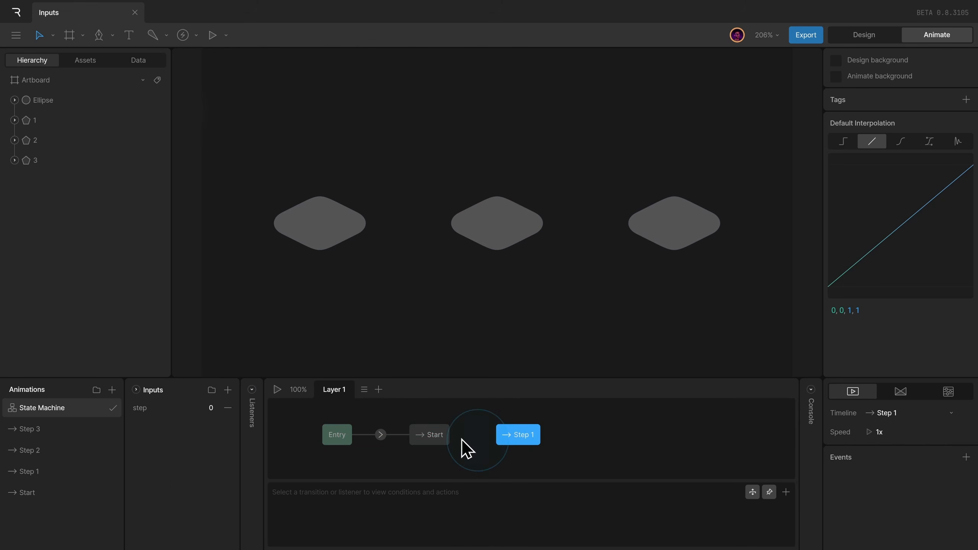
click(427, 438)
drag(432, 334, 526, 344)
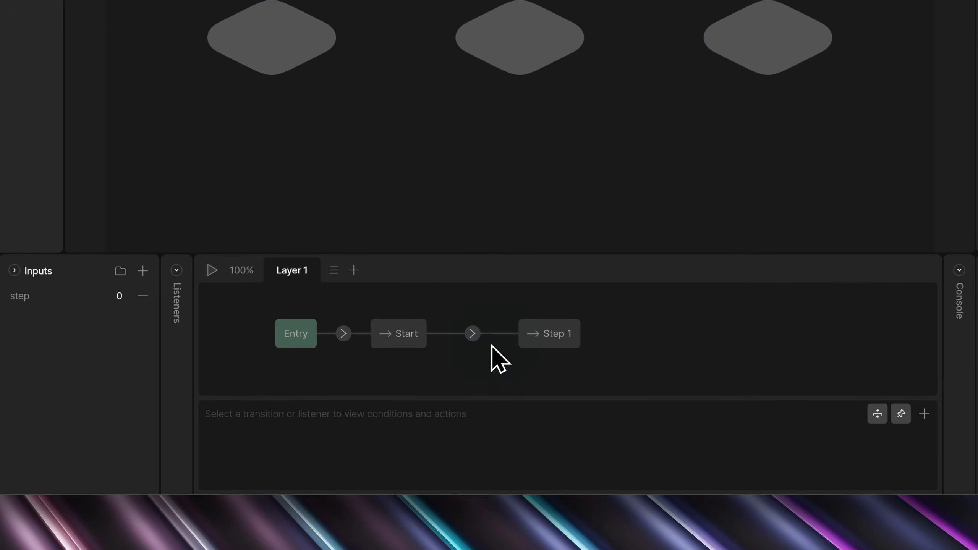
Step: Add a condition to the Start to Step 1 transition requiring step to equal 1
click(473, 335)
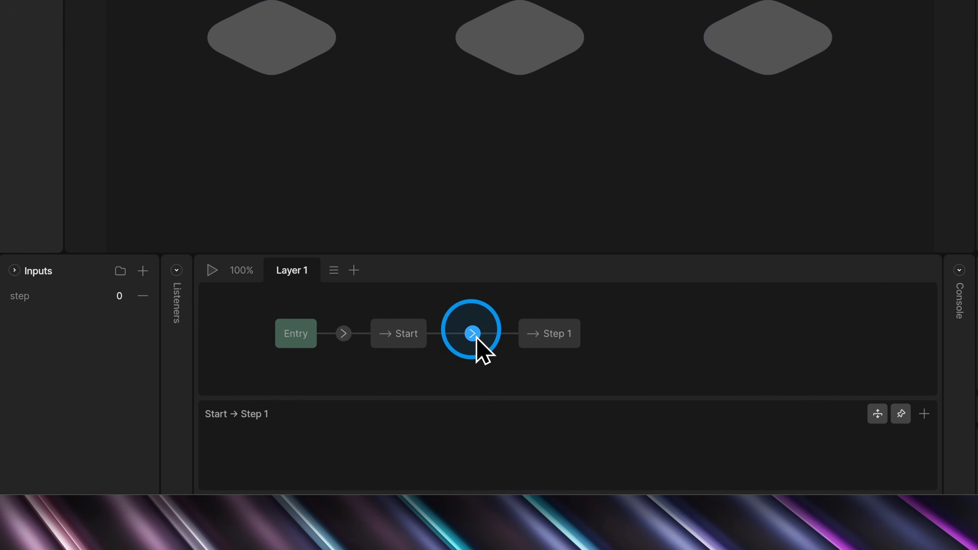
click(924, 414)
click(257, 440)
click(258, 317)
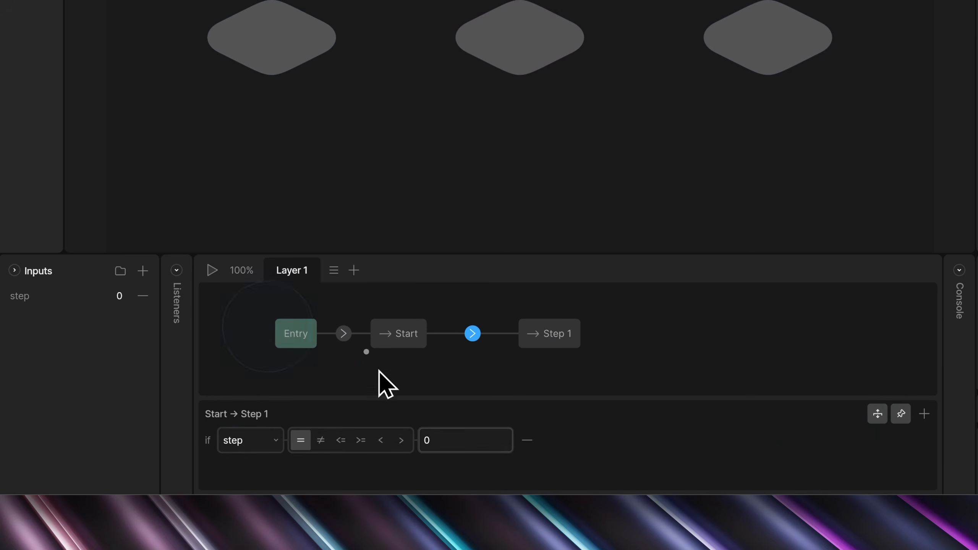
click(486, 440)
text(1)
click(563, 433)
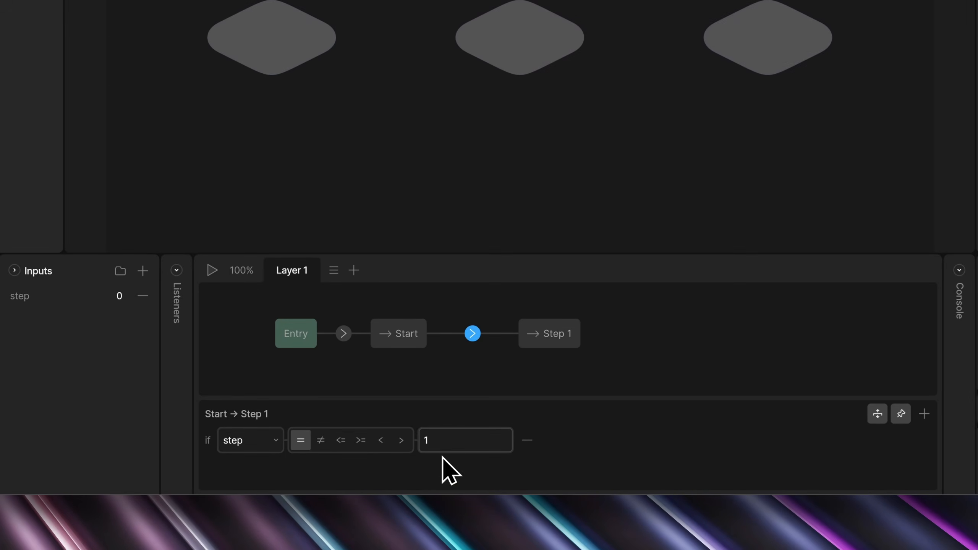
Step: Try the not-equal, less-than and greater-than operators on the Start to Step 1 condition, and switch back to equals
click(322, 443)
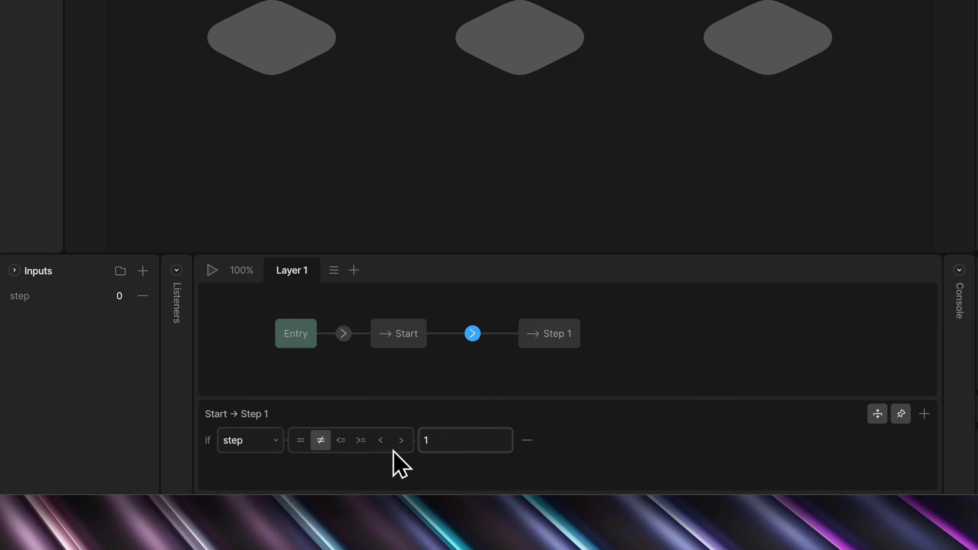
click(380, 443)
click(401, 442)
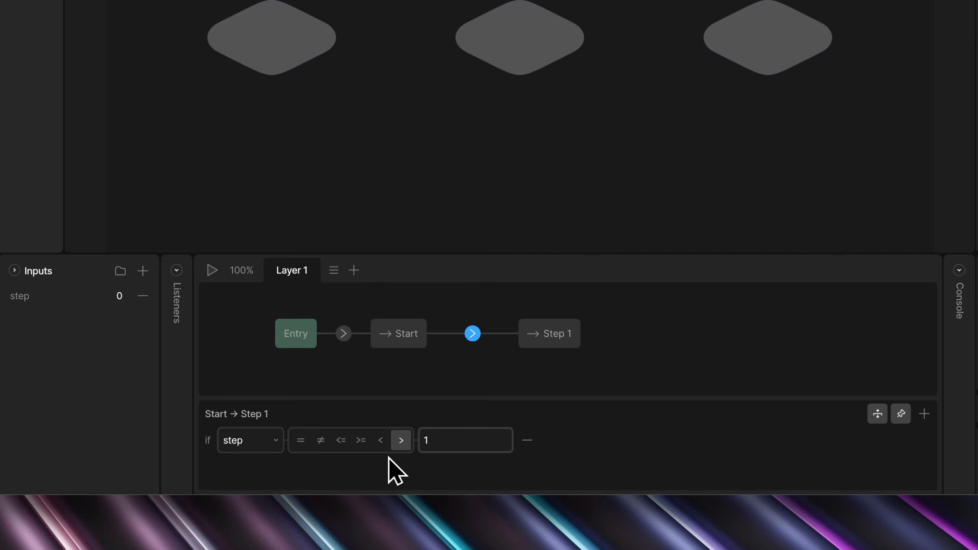
click(301, 442)
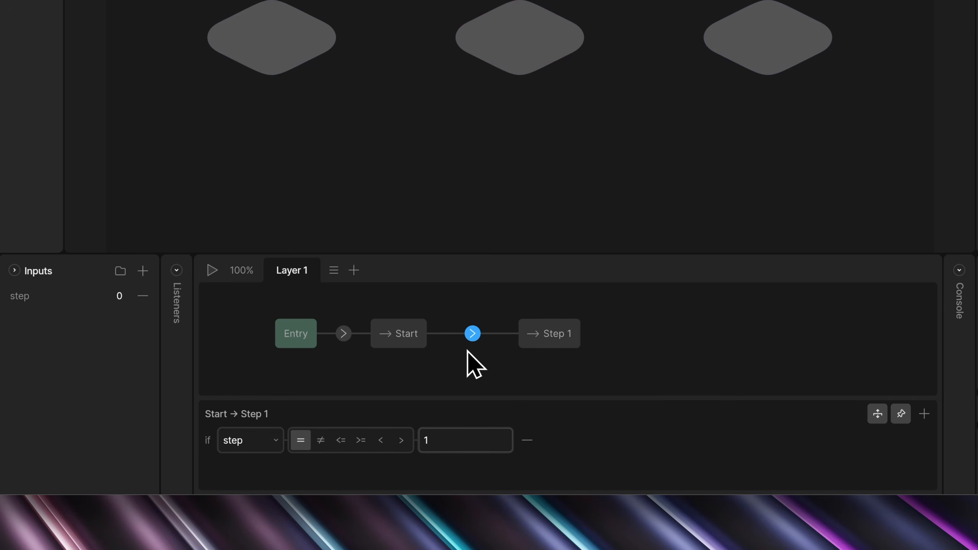
Step: Play the state machine, set step to 1 to test the Start to Step 1 transition, and stop playback
click(213, 272)
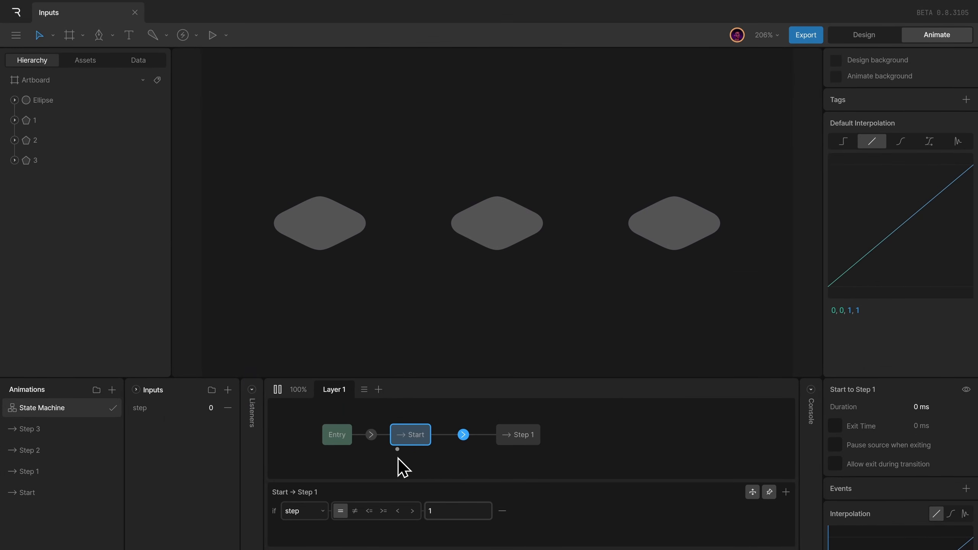
click(207, 415)
text(1)
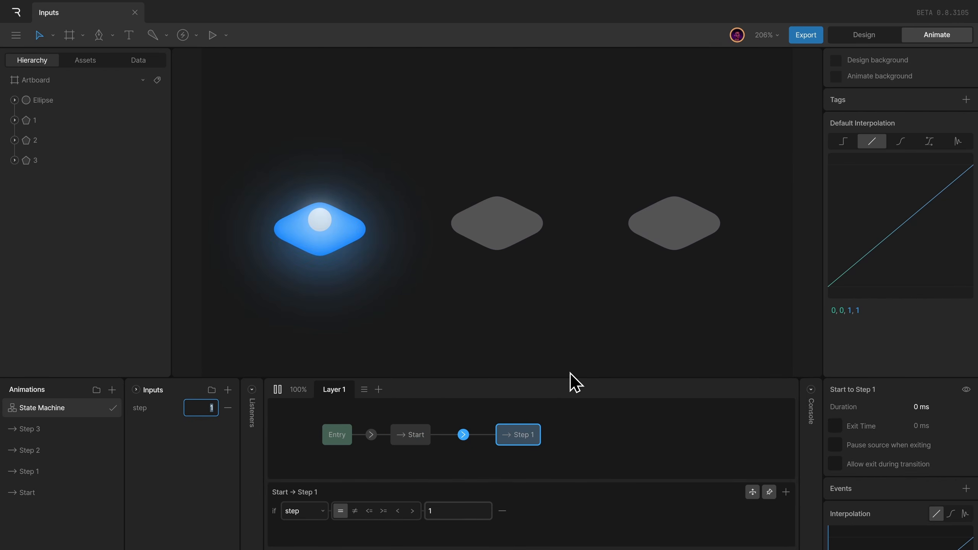
click(277, 389)
Step: Move the Entry, Start and Step 1 states closer together to make room for more states
click(338, 436)
click(338, 436)
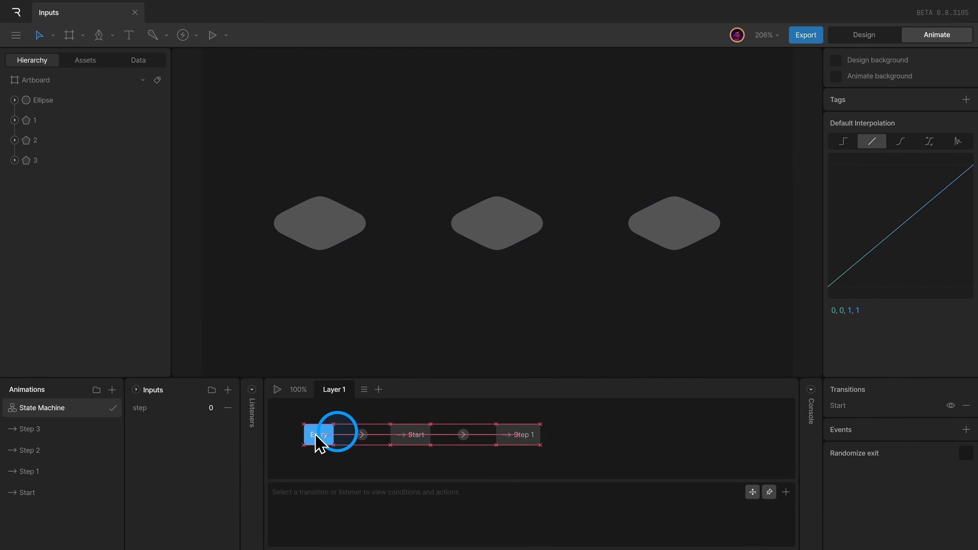
click(423, 439)
click(508, 440)
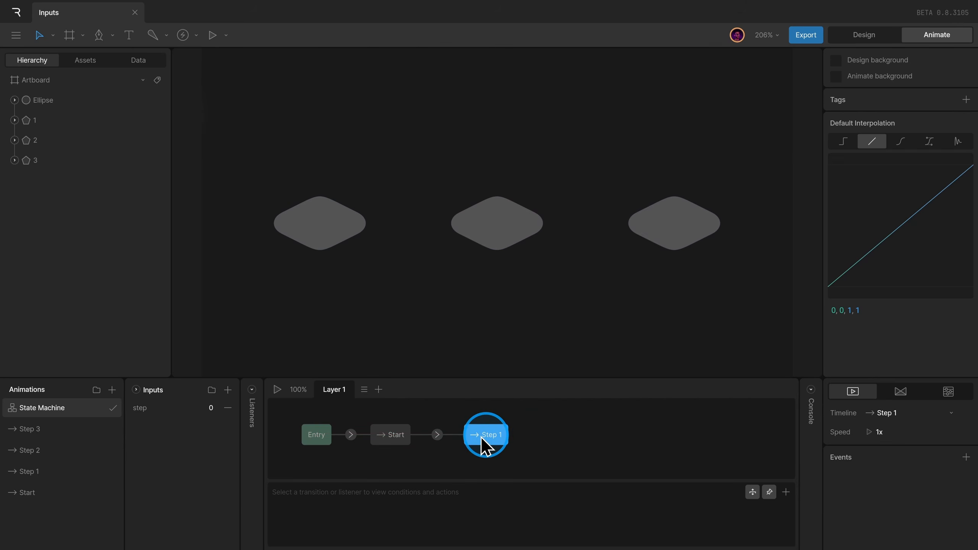
Step: Add the Step 2 state after Step 1, with a transition from Step 1 that uses an equals condition on step
drag(112, 455, 614, 445)
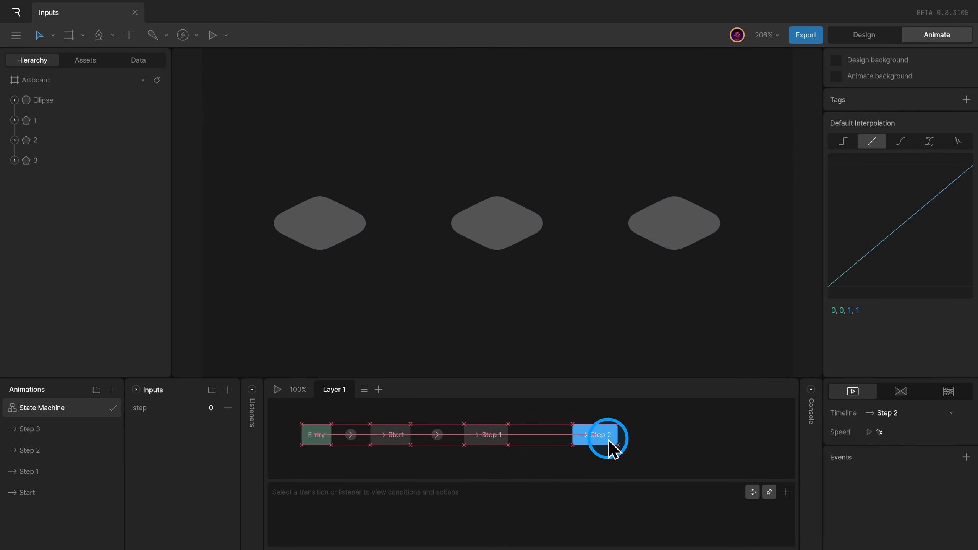
drag(503, 435, 581, 438)
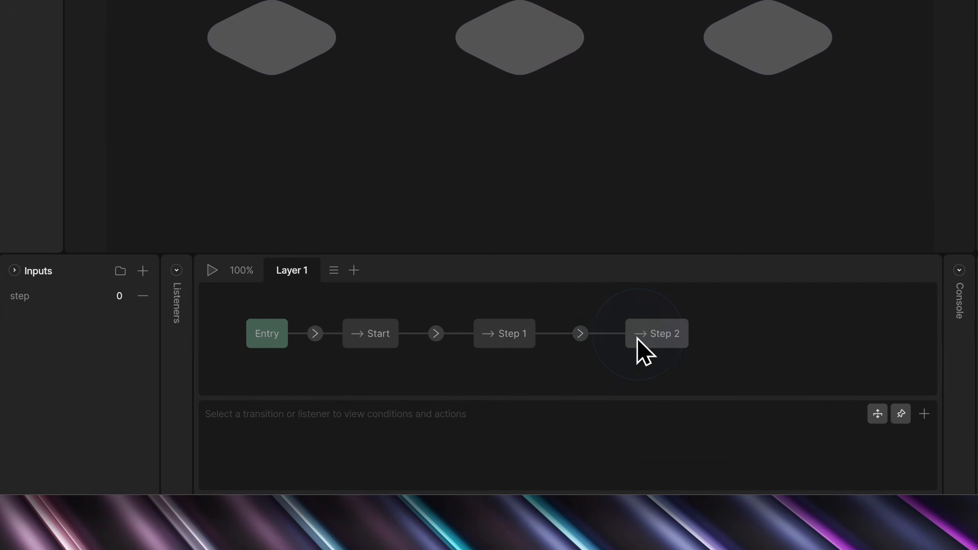
click(580, 333)
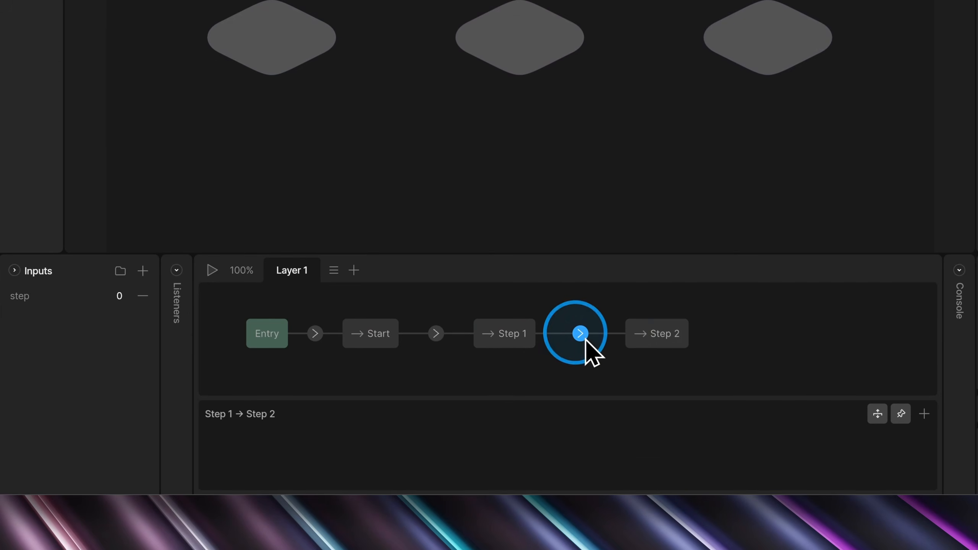
click(923, 414)
click(265, 440)
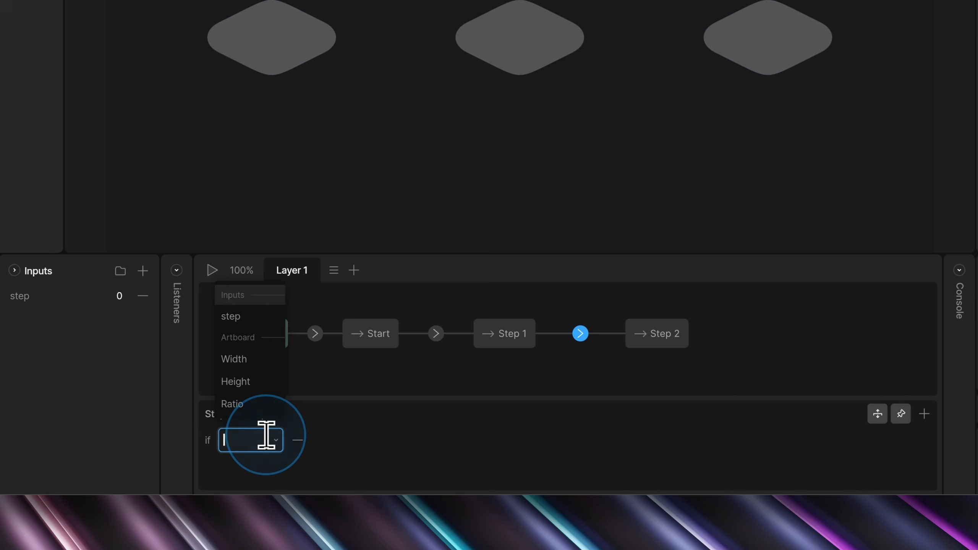
click(254, 318)
click(300, 440)
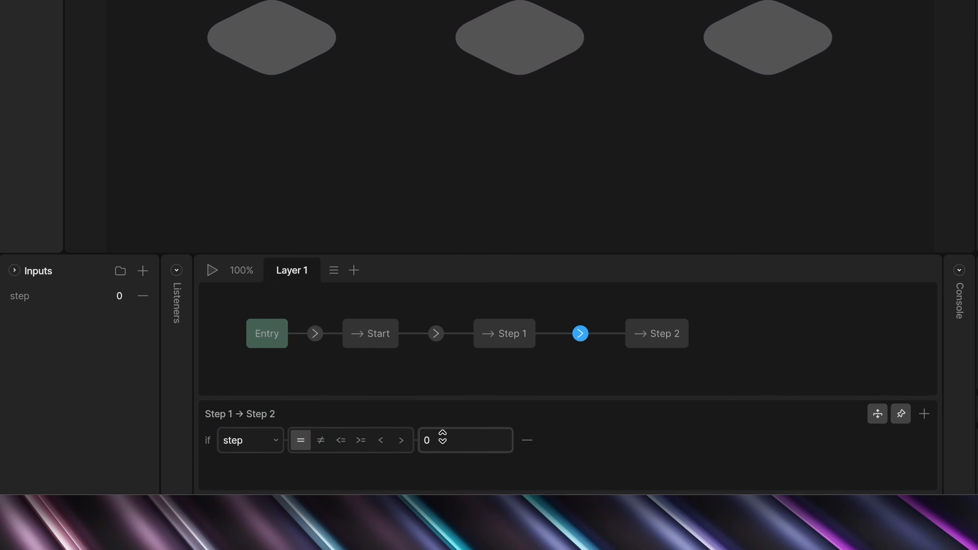
click(446, 440)
click(674, 360)
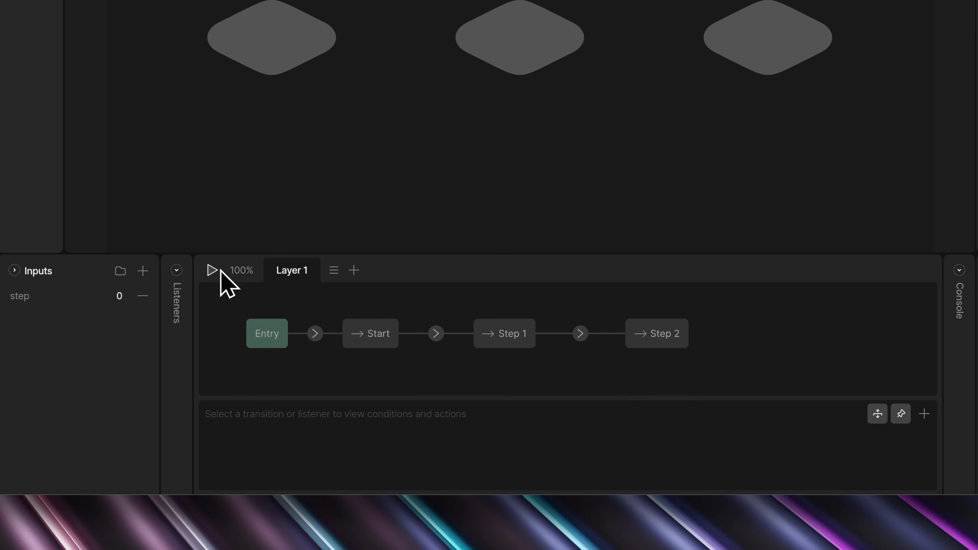
Step: Add the Step 3 state after Step 2, with a transition from Step 2 conditioned on step equal to 3
drag(148, 326, 881, 343)
drag(694, 333, 829, 334)
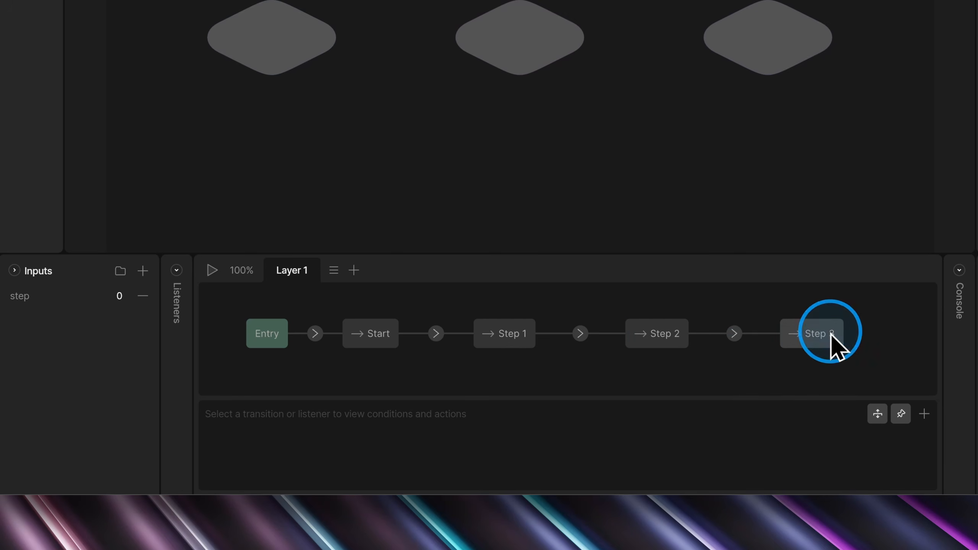
click(734, 333)
click(923, 414)
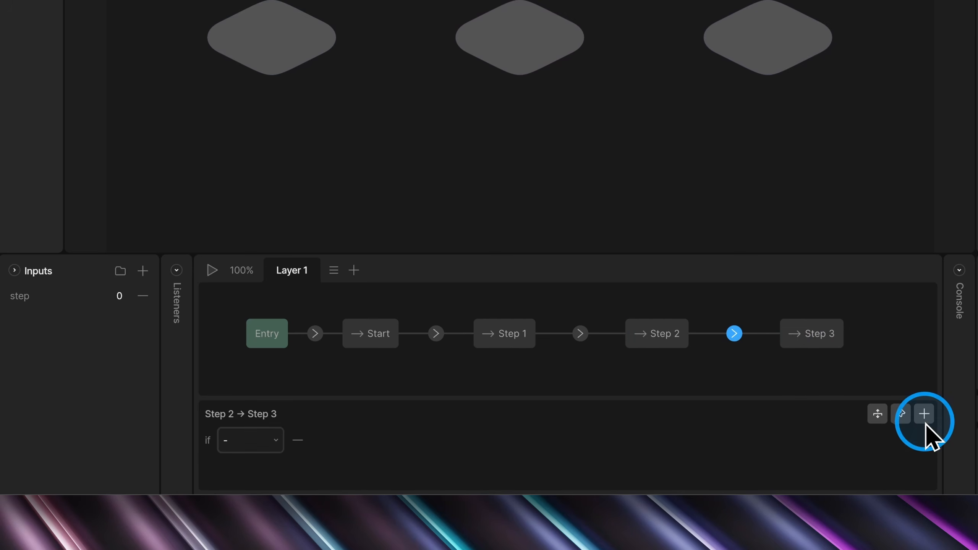
click(265, 439)
click(256, 313)
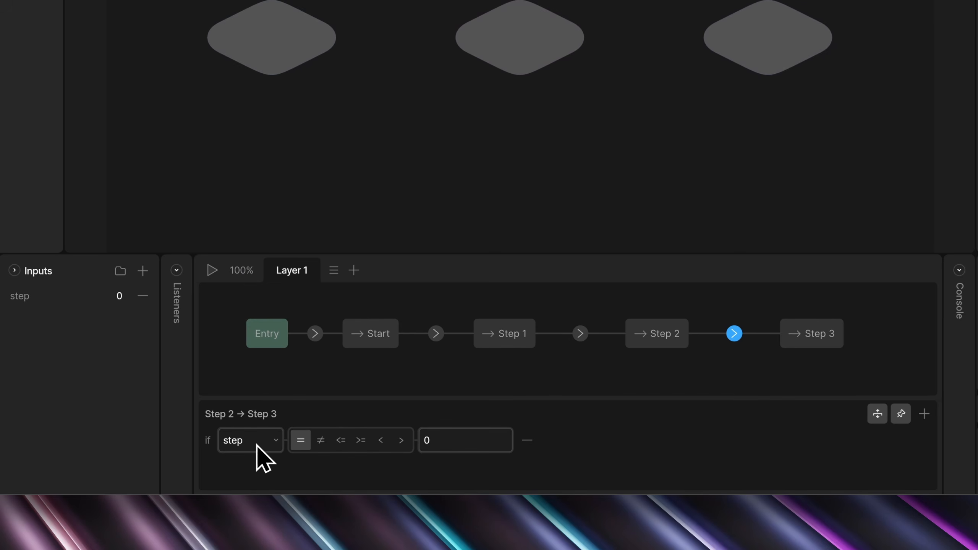
click(483, 447)
text(3)
click(618, 437)
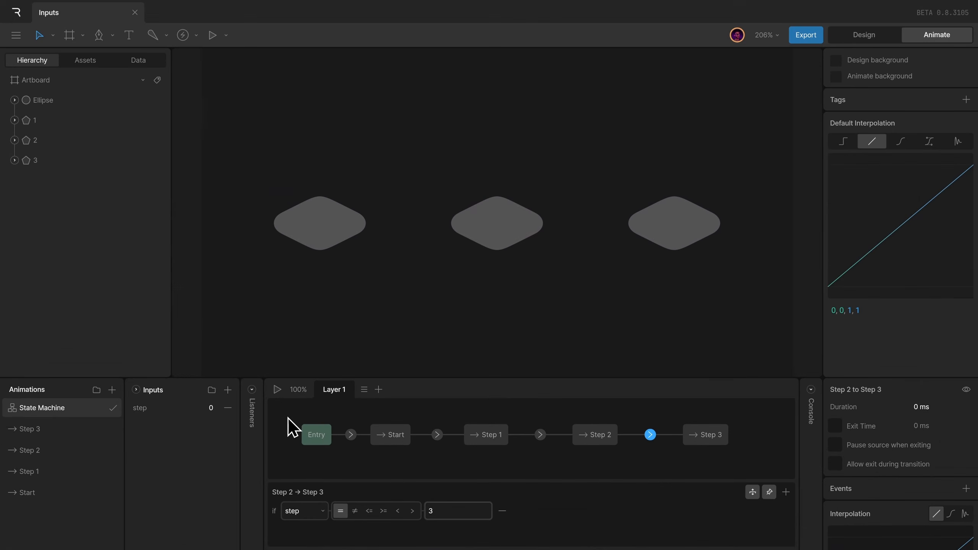
Step: Play the state machine and raise the step input from 0 to 3 to test the transitions through Step 1, Step 2 and Step 3
click(212, 270)
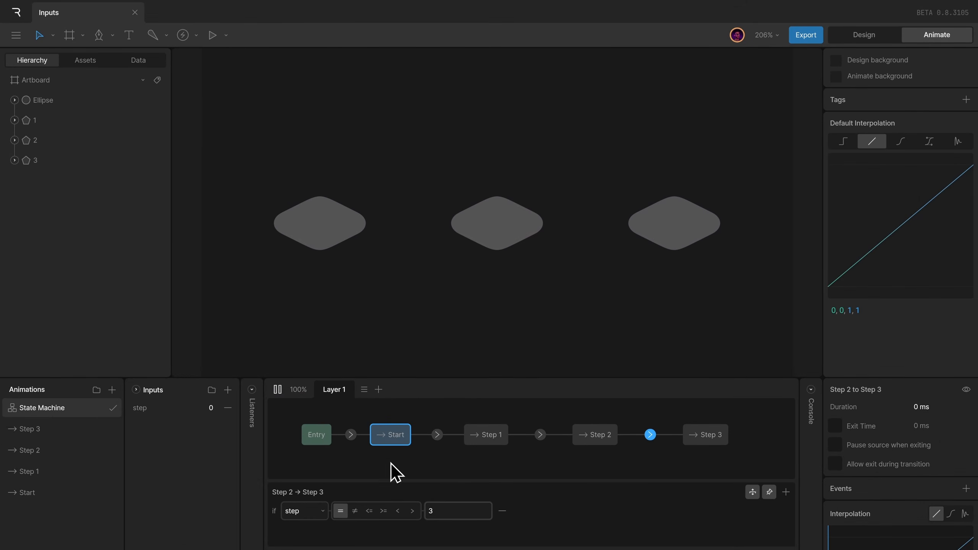
click(208, 407)
key(Up)
key(Up)
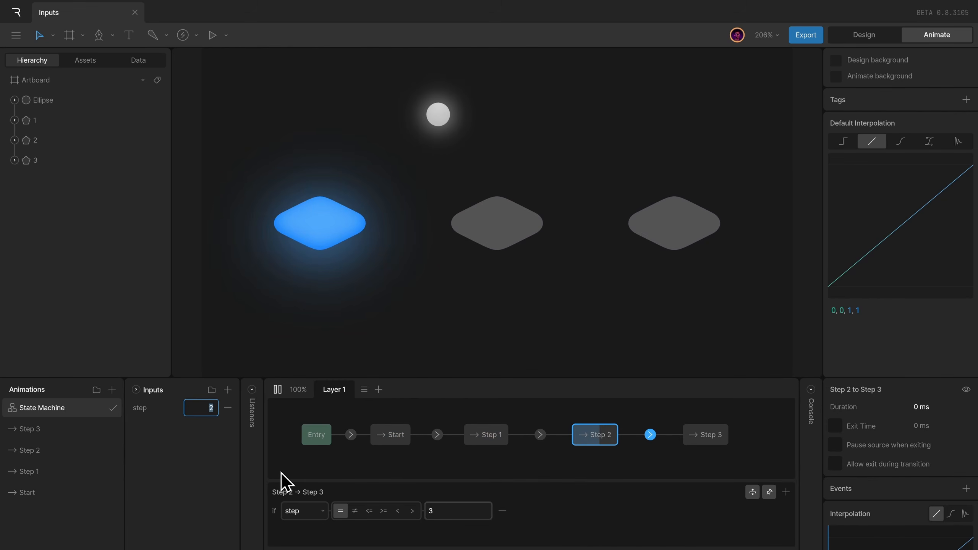
key(Up)
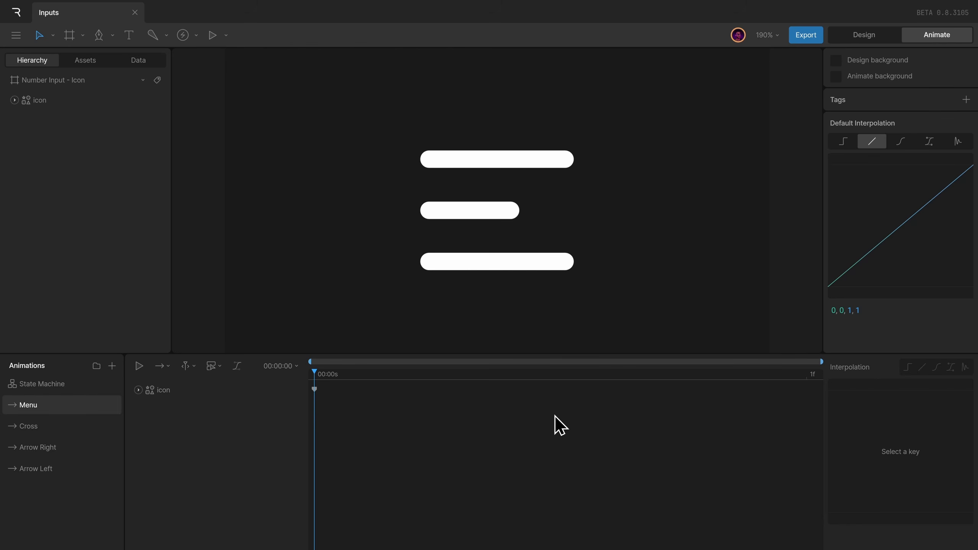
Step: Examine the icon pose in the Menu, Cross, Arrow Right and Arrow Left animations and the still-unconnected state machine
click(64, 428)
click(77, 448)
click(84, 469)
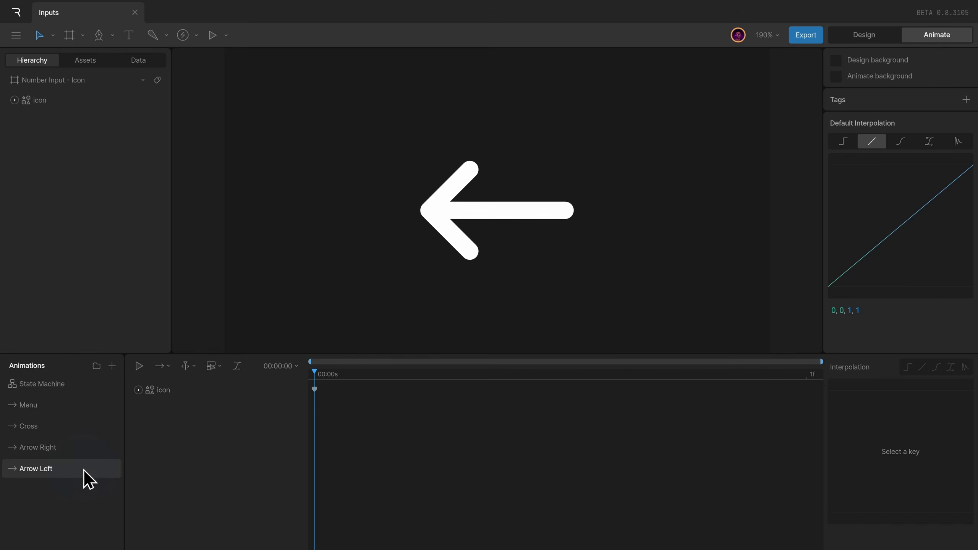
click(93, 448)
click(95, 428)
click(61, 405)
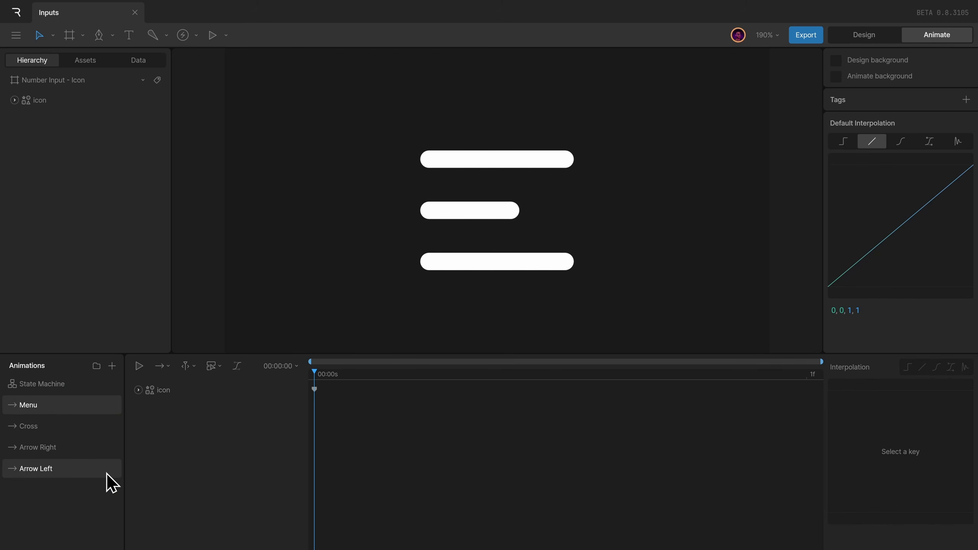
click(78, 387)
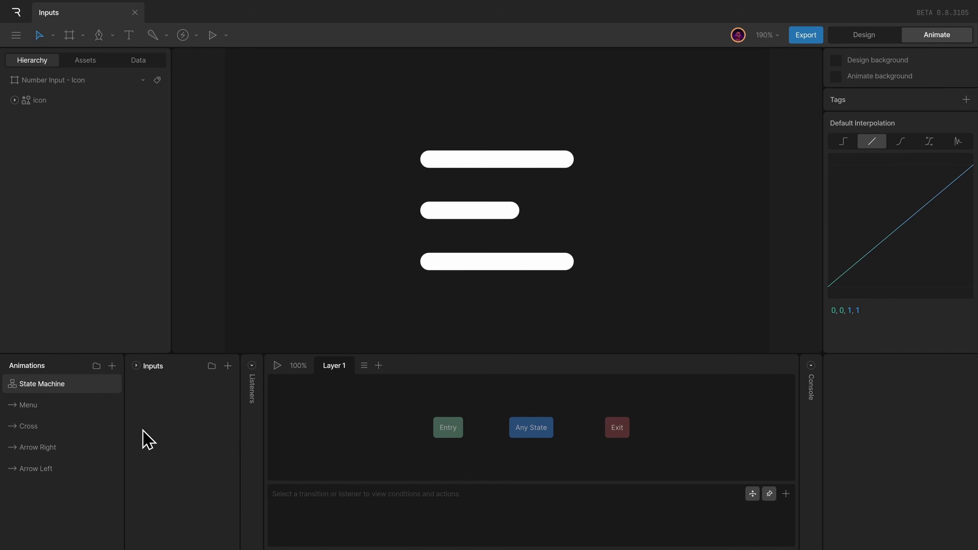
click(61, 405)
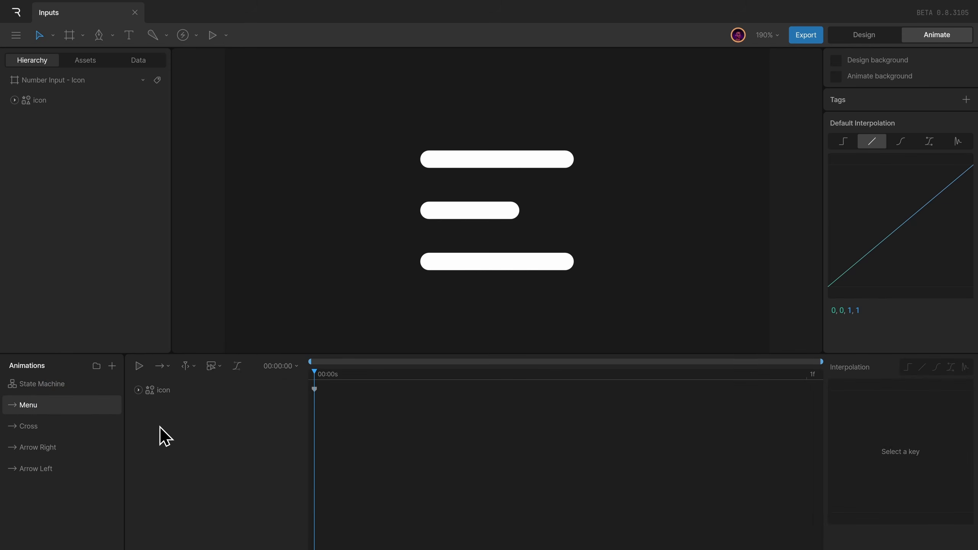
click(91, 433)
click(54, 405)
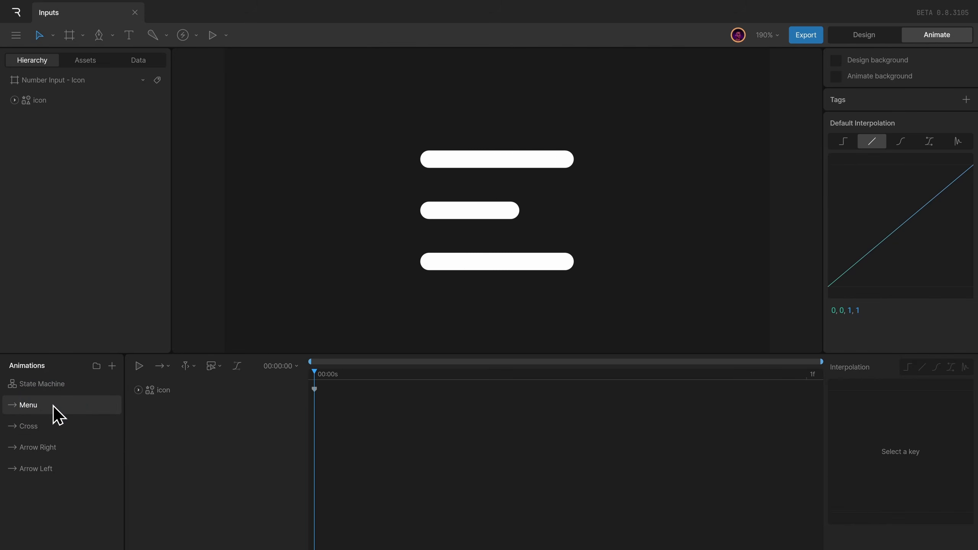
click(72, 424)
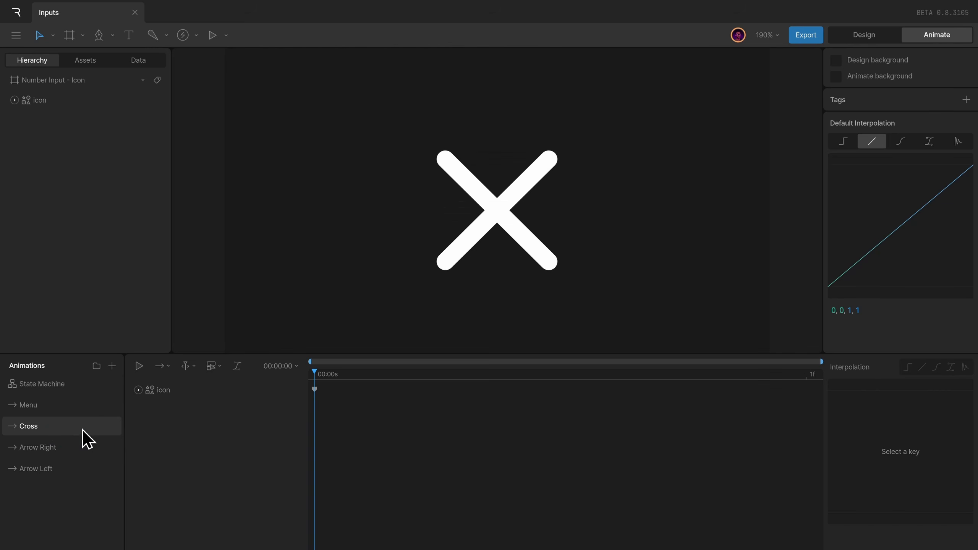
click(75, 449)
click(75, 469)
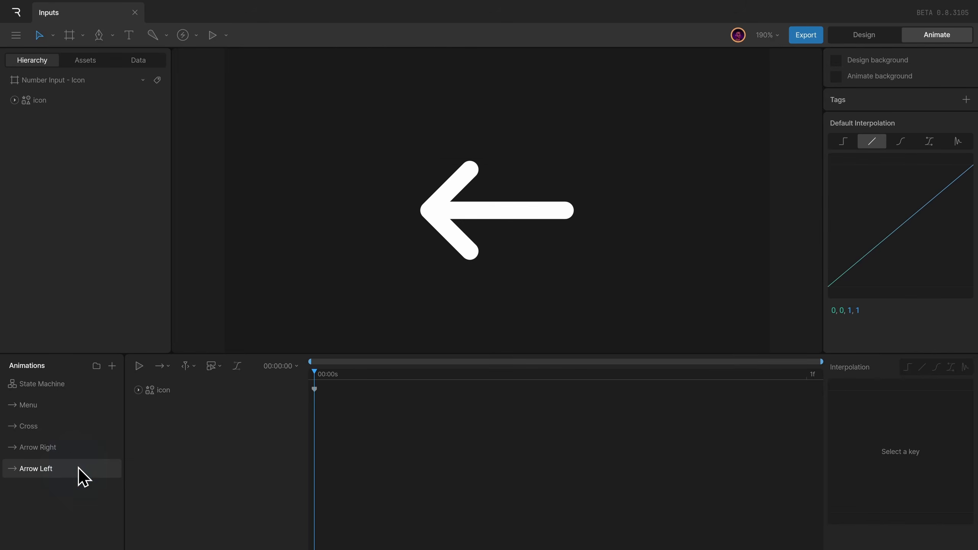
Step: Add a Number input named icon to the State Machine of the Number Input - Icon artboard
click(76, 385)
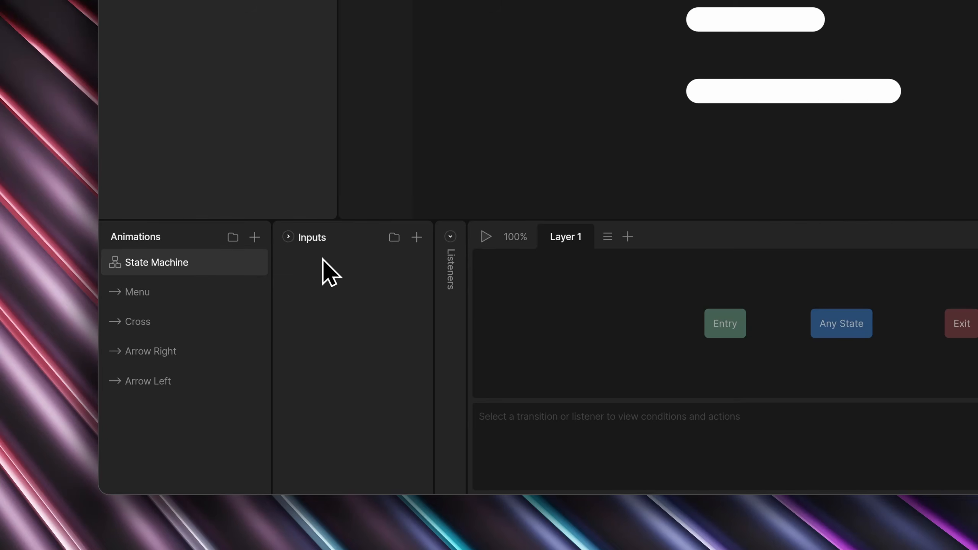
click(417, 237)
click(448, 279)
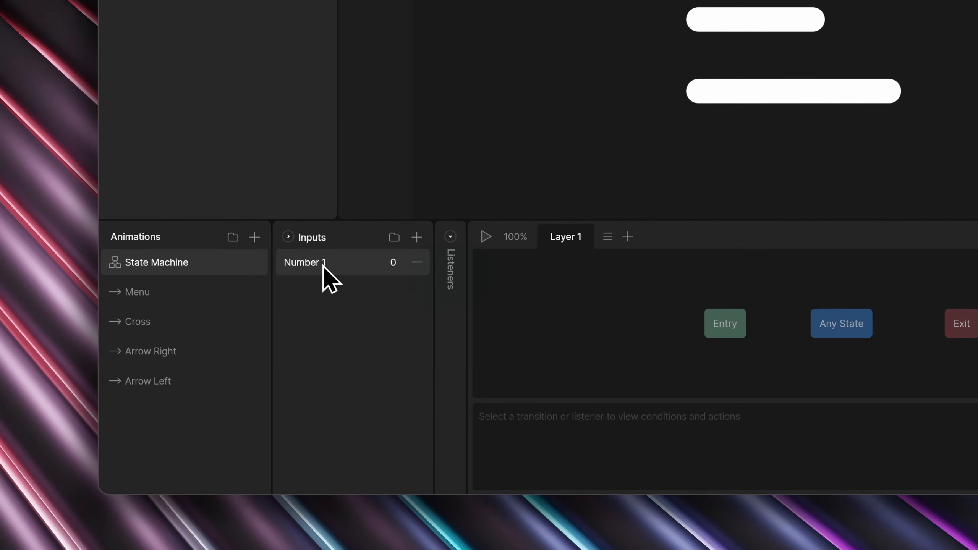
double_click(323, 265)
text(icon)
click(718, 325)
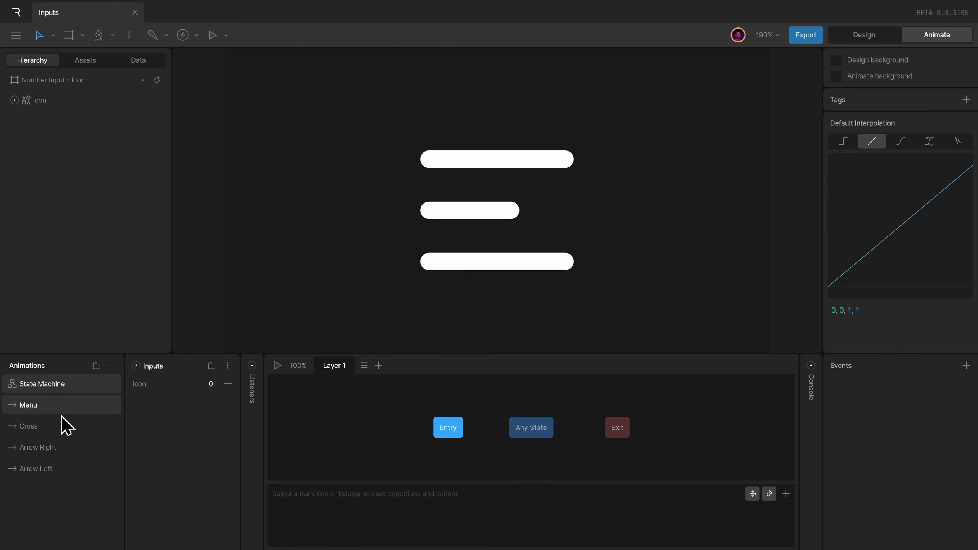
Step: Review the four icon animations once more and return to the state machine
click(62, 414)
click(75, 447)
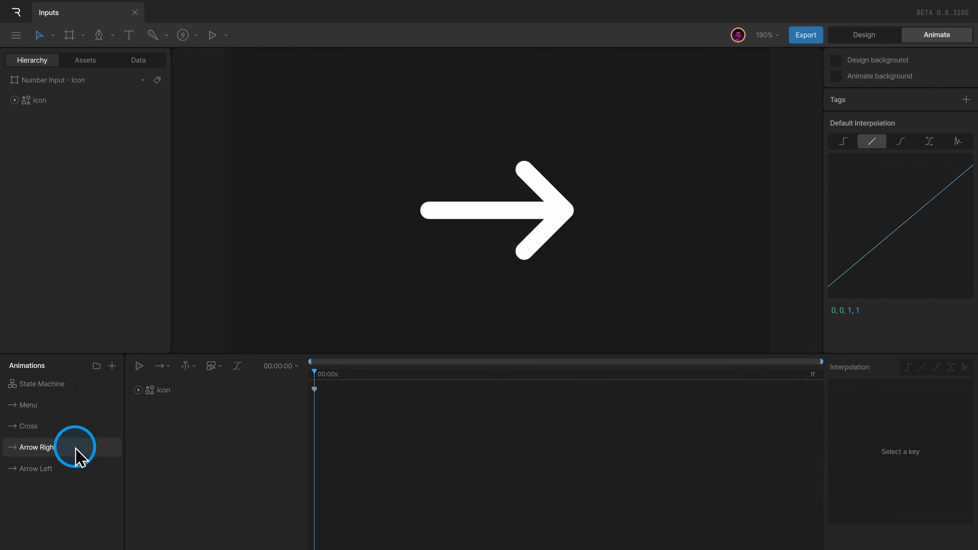
click(68, 431)
click(95, 476)
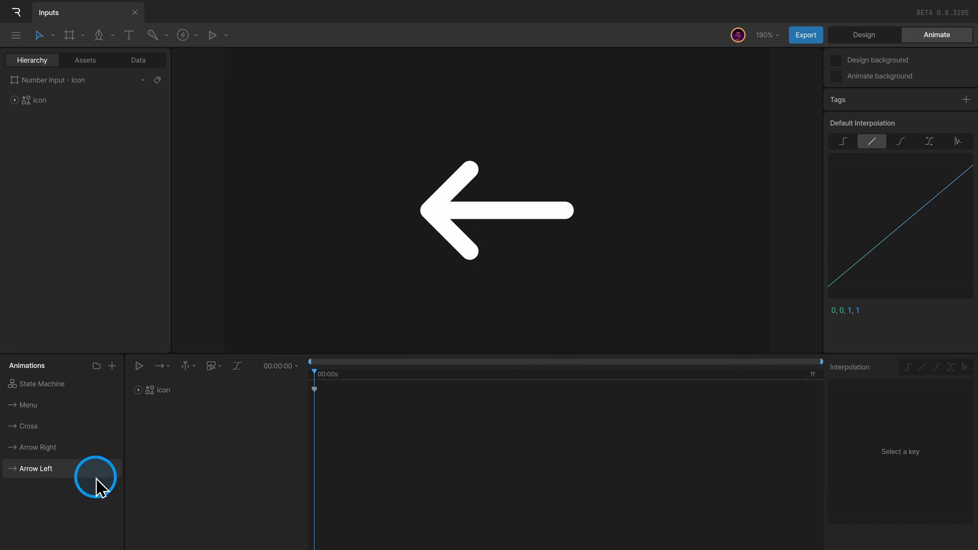
click(83, 385)
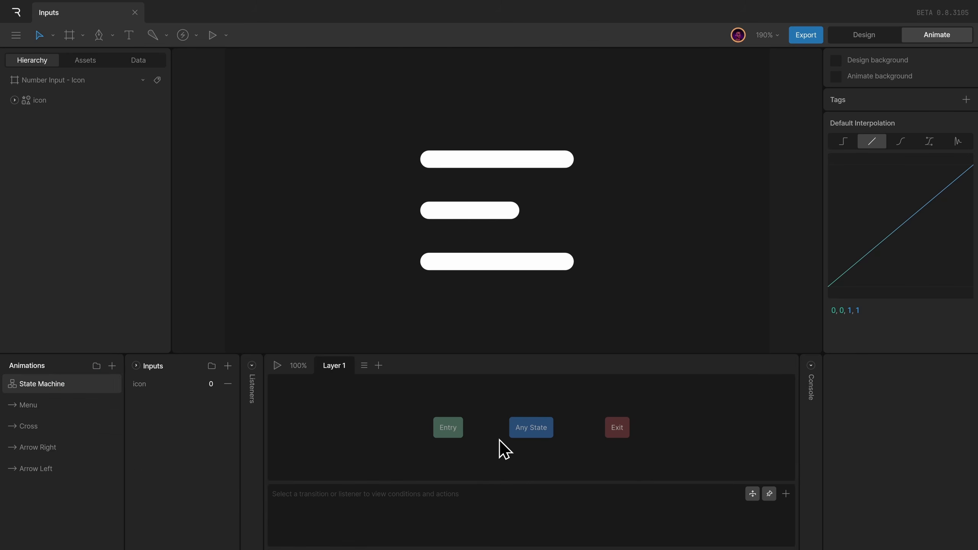
Step: Move the Entry and Exit states down out of view and shift Any State up to make room beneath it
click(528, 431)
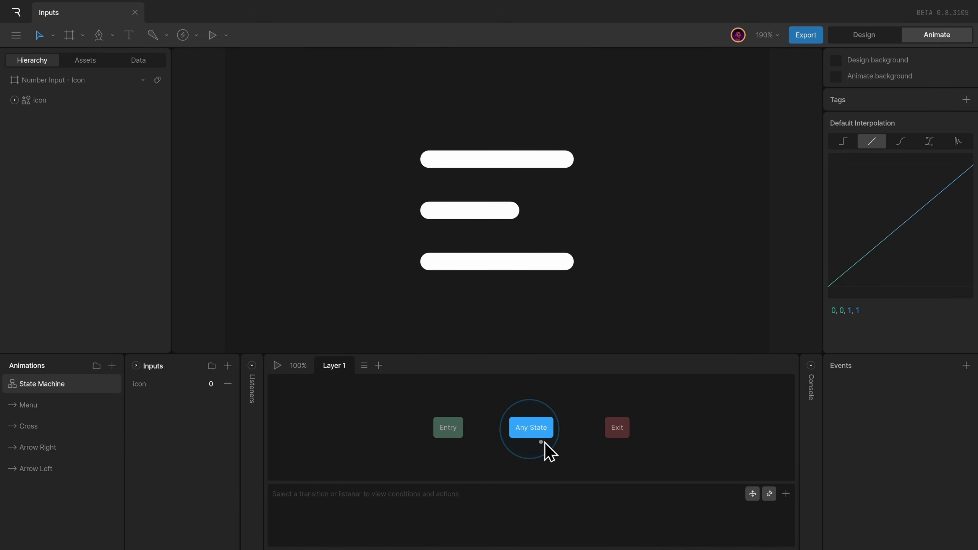
click(614, 428)
shift+click(446, 431)
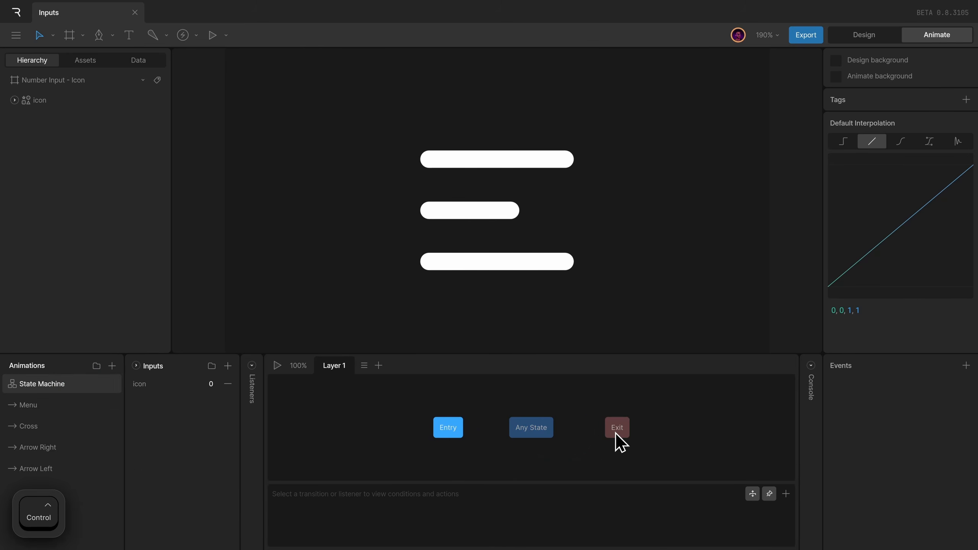
drag(617, 428, 621, 535)
drag(444, 428, 443, 531)
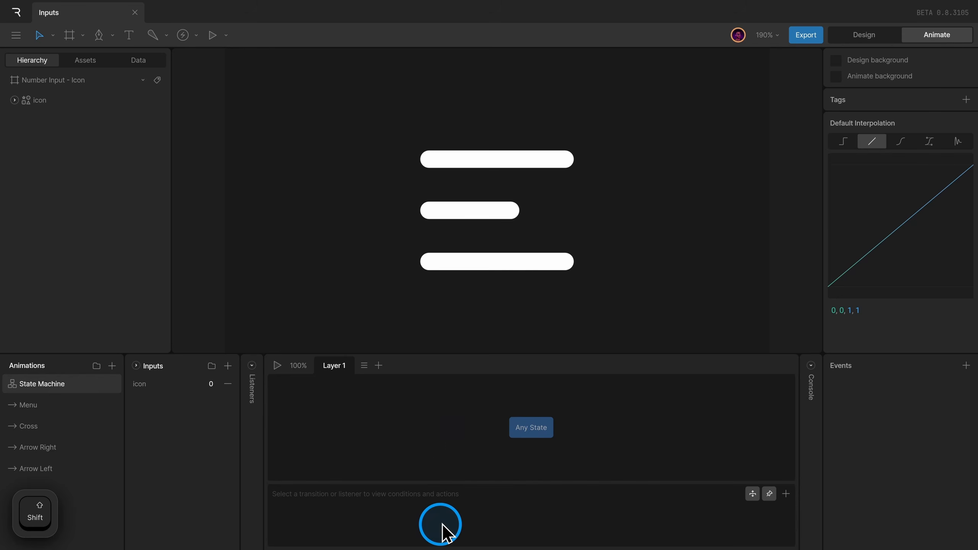
drag(532, 422, 528, 400)
Step: Add Menu, Cross, Arrow Right and Arrow Left as states and arrange them in a row below Any State
drag(46, 405, 394, 443)
drag(46, 425, 507, 452)
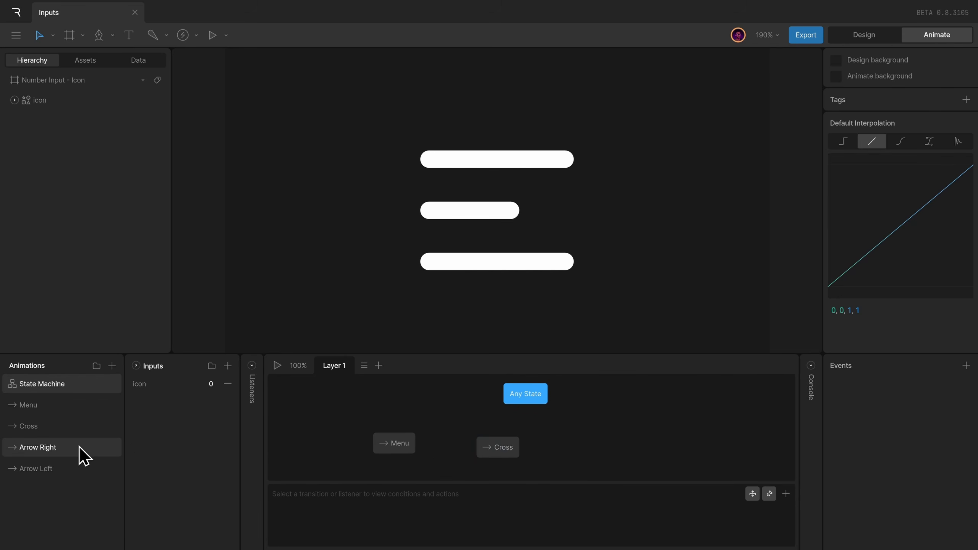
drag(79, 449, 639, 457)
drag(71, 465, 732, 465)
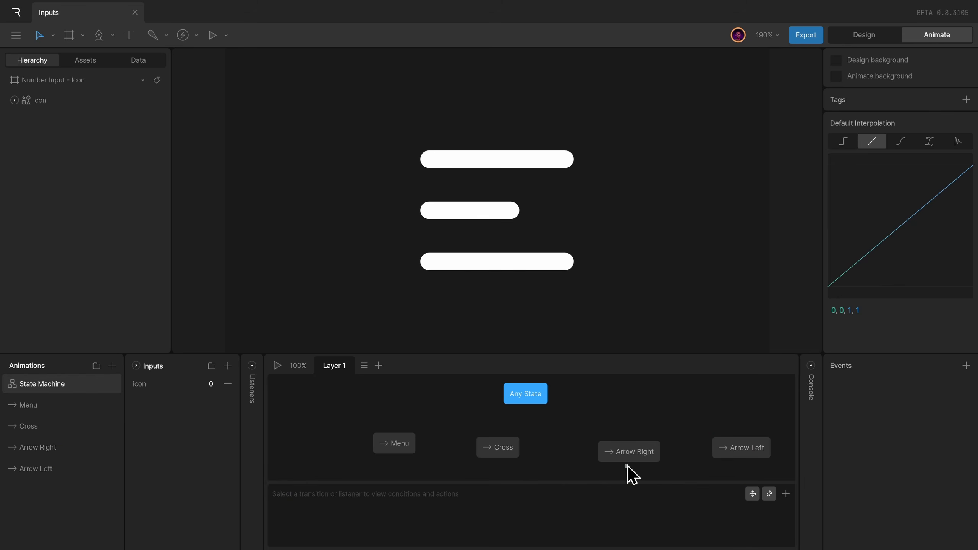
drag(393, 448, 391, 457)
drag(480, 457, 460, 461)
drag(643, 469, 574, 469)
drag(742, 451, 686, 454)
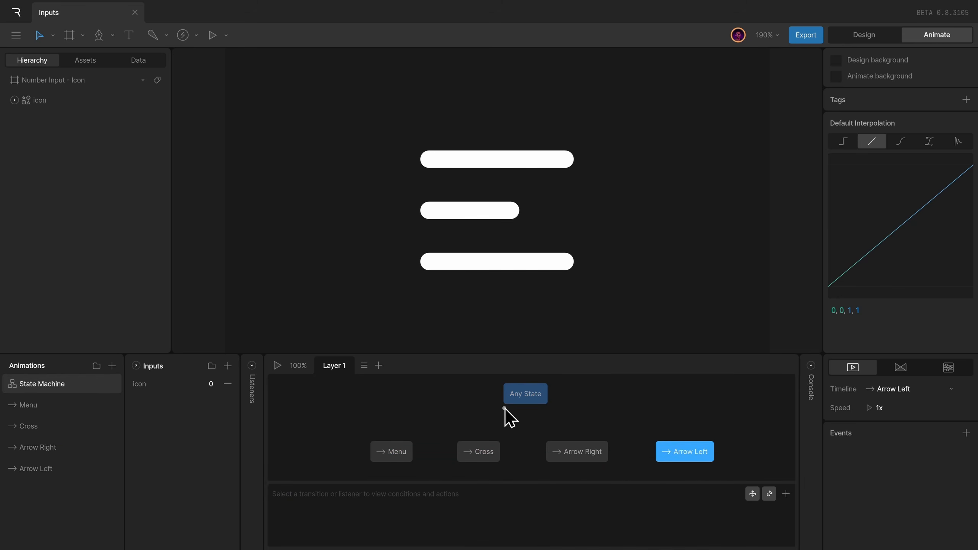
Step: Create transitions from Any State to each of the Menu, Cross, Arrow Right and Arrow Left states
drag(505, 406, 369, 431)
click(500, 430)
drag(516, 418, 577, 452)
drag(539, 406, 684, 452)
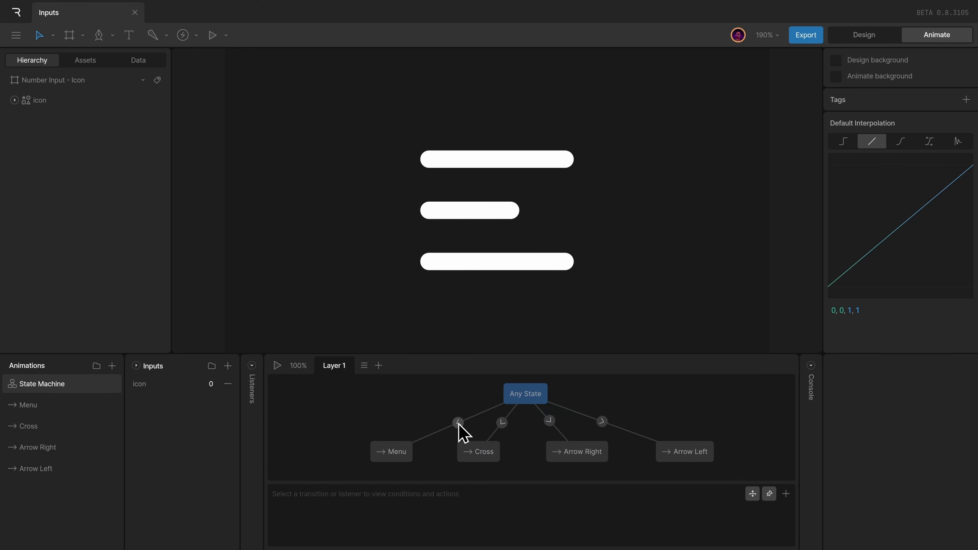
Step: Select all four Any State transitions together and add an equals condition on the icon input to them
click(457, 422)
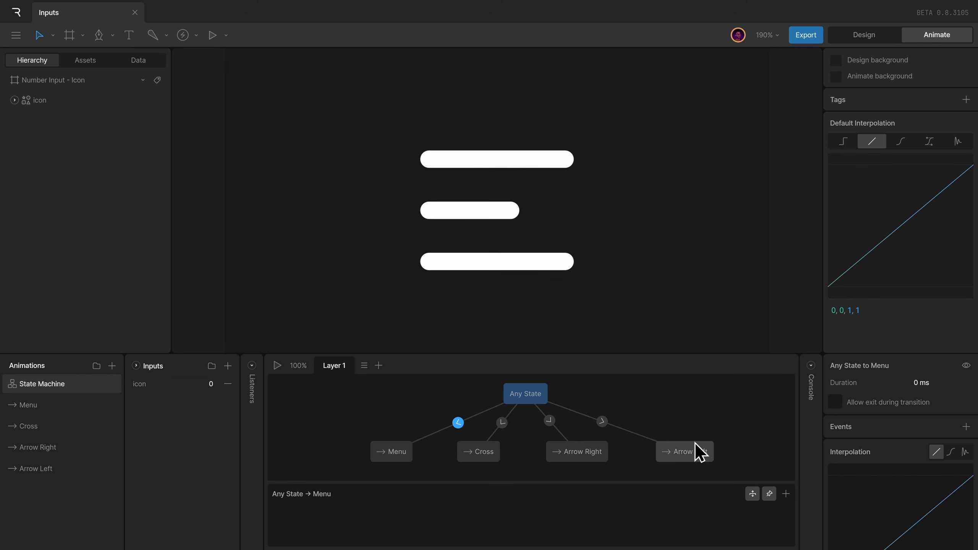
click(381, 451)
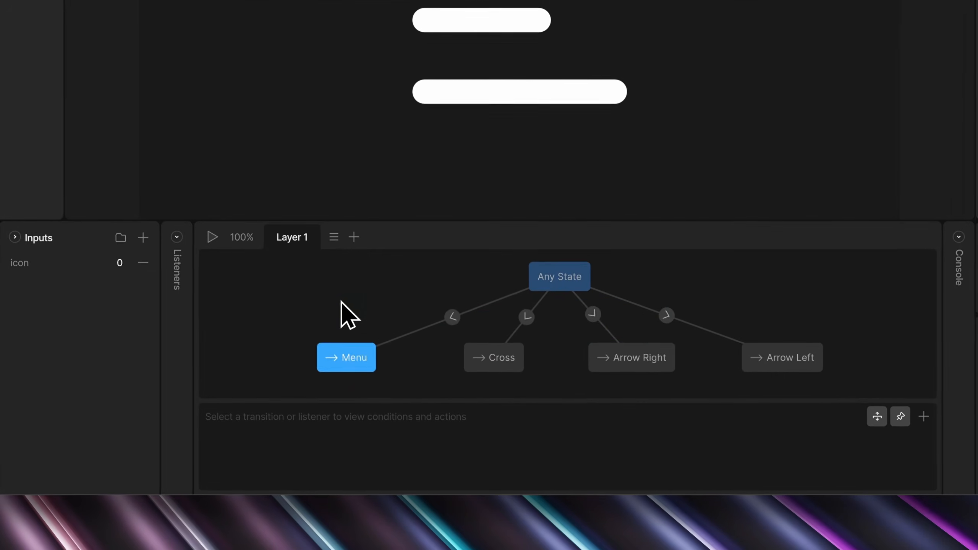
drag(389, 410, 670, 435)
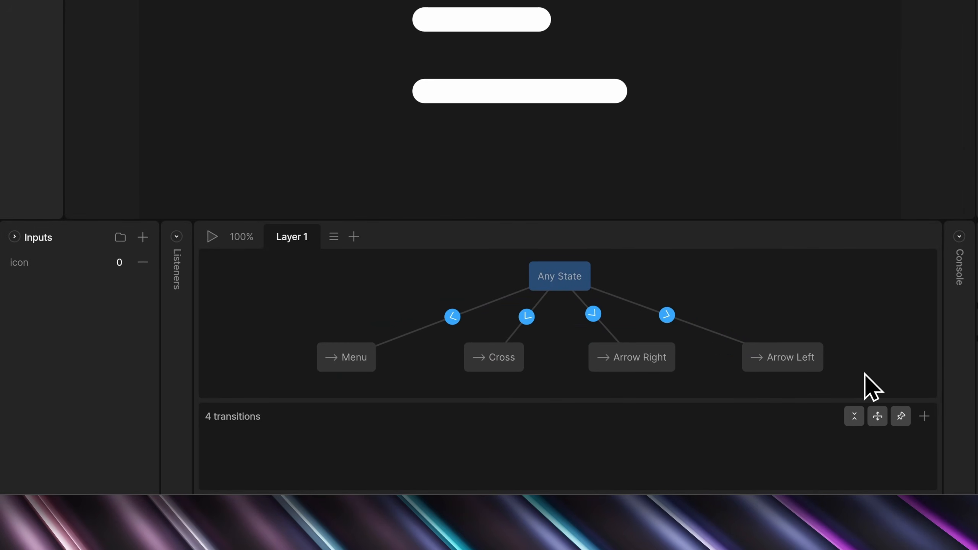
click(924, 416)
click(237, 445)
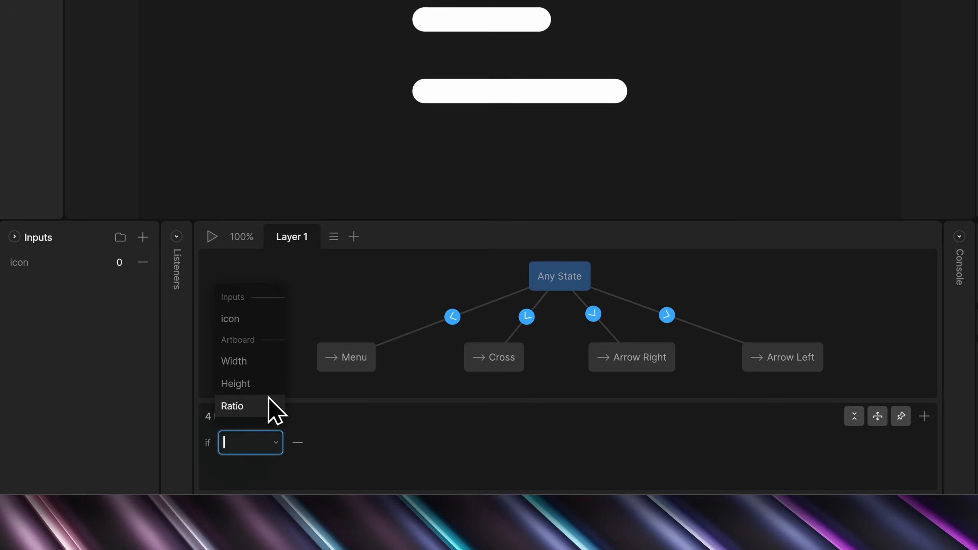
click(258, 324)
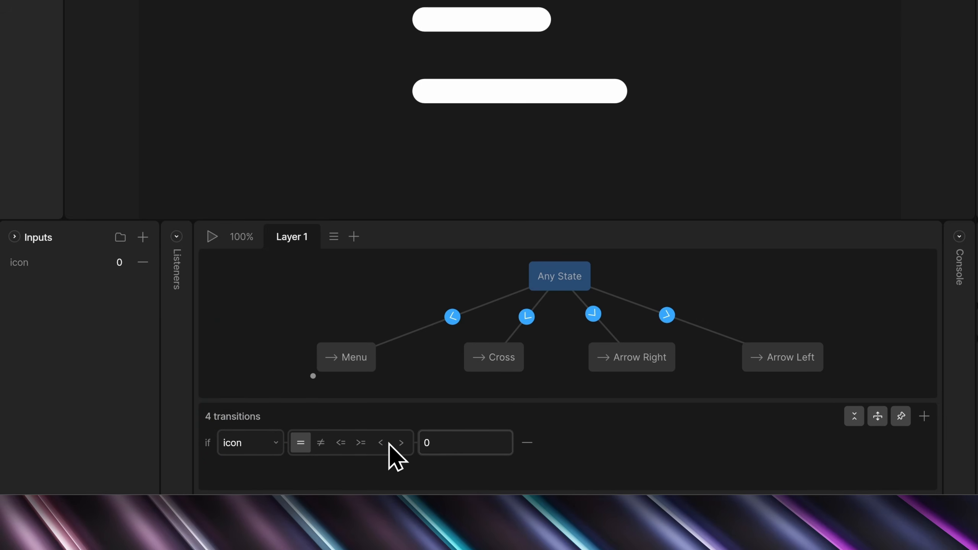
click(371, 308)
Step: Set the condition of the Any State to Menu transition to icon equal to 1
click(452, 317)
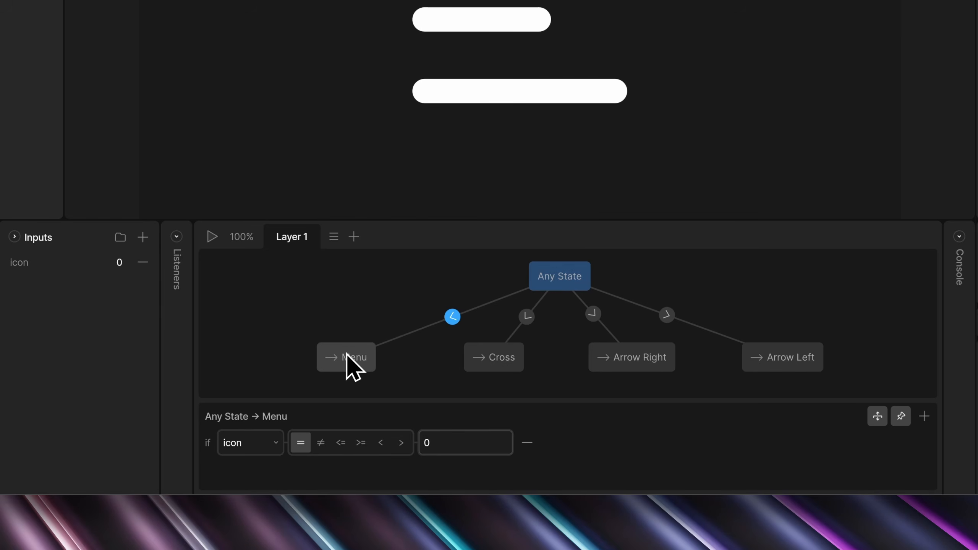
click(461, 449)
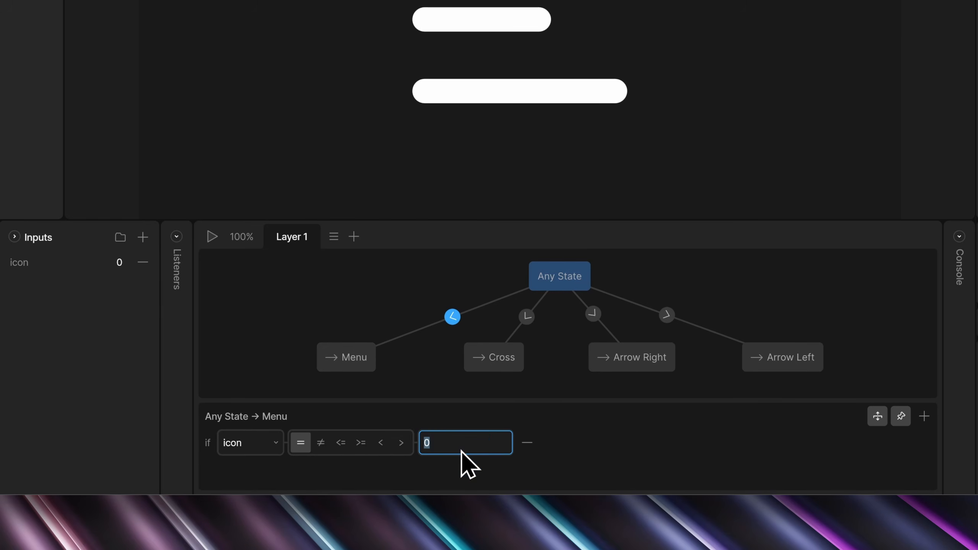
text(1)
key(Return)
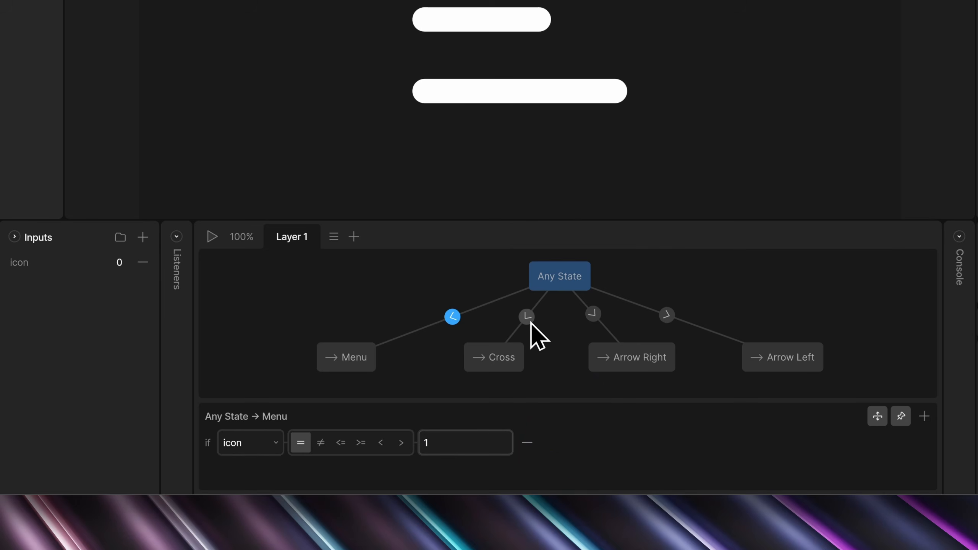
Step: Set the condition of the Any State to Cross transition to icon equal to 2
click(527, 316)
click(472, 450)
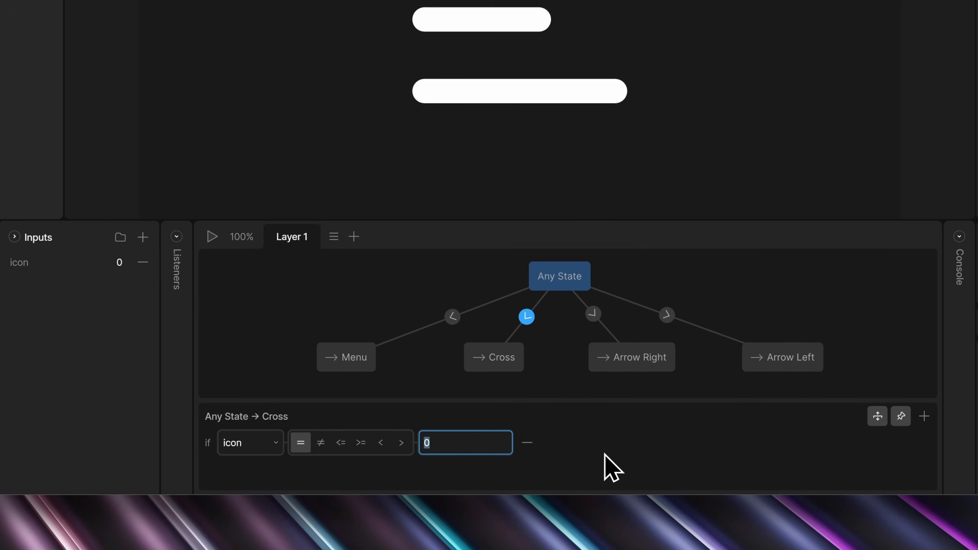
text(2)
click(614, 443)
Step: Set the condition of the Any State to Arrow Right transition to icon equal to 3
click(593, 313)
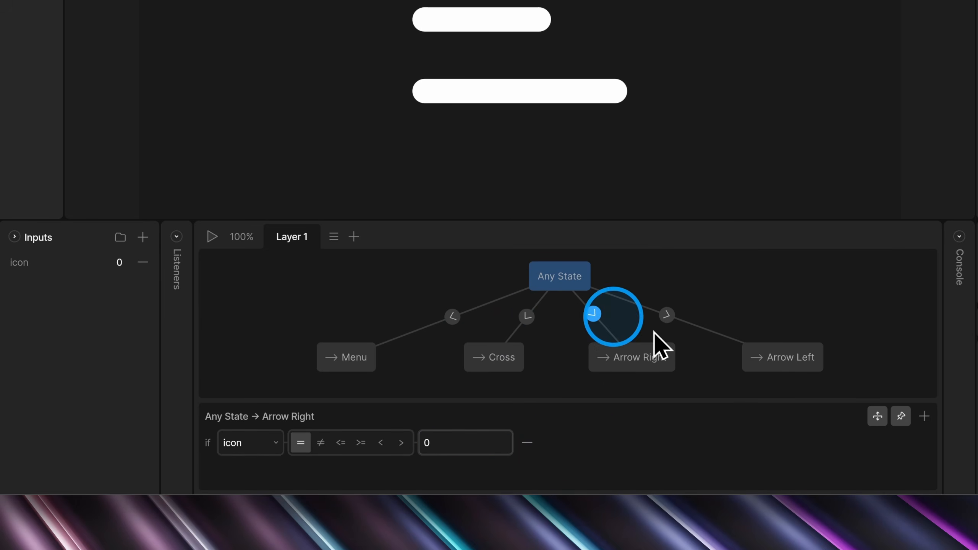
click(469, 443)
text(3)
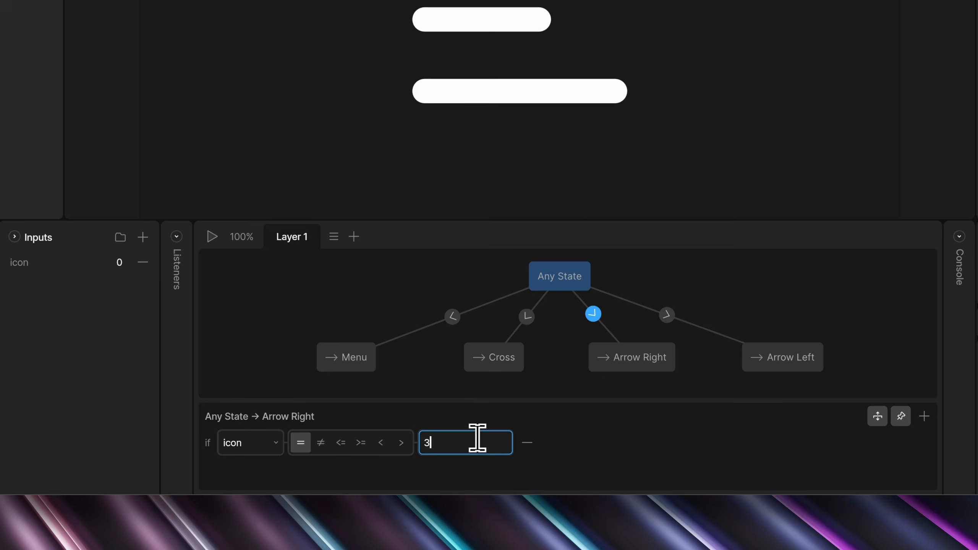
click(562, 437)
Step: Set the condition of the Any State to Arrow Left transition to icon equal to 4
click(667, 315)
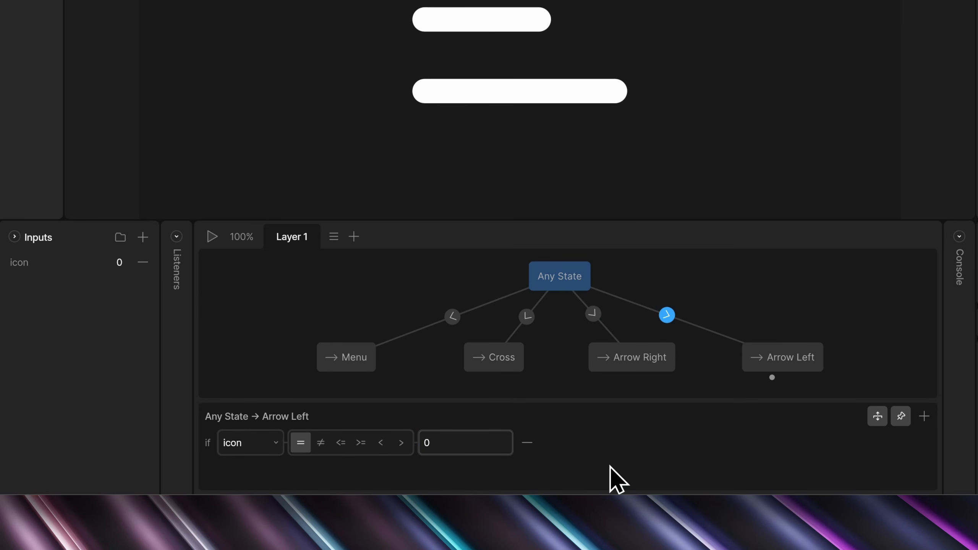
click(483, 443)
text(4)
click(612, 446)
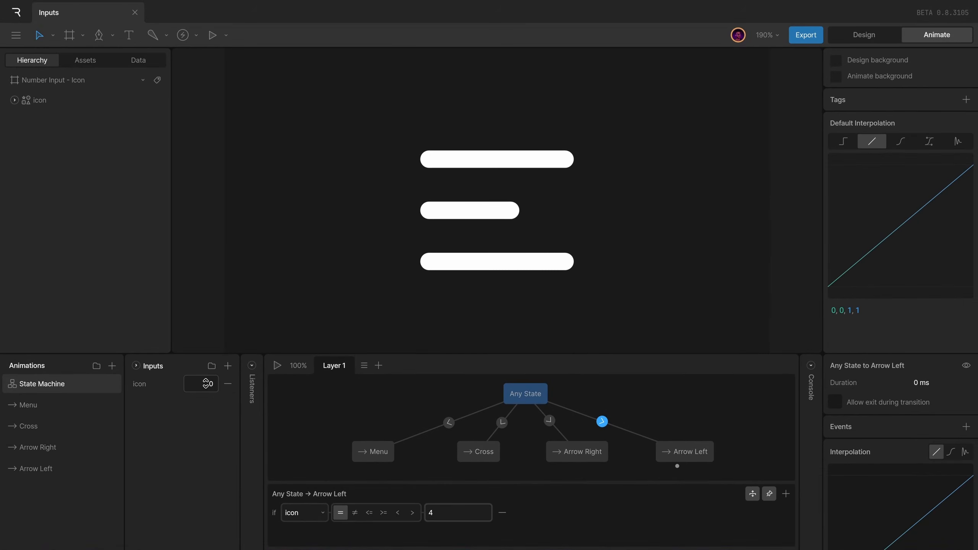
Step: Set the icon input to 1, play the state machine, and step icon up through 2 and 3 to preview the changes
click(118, 263)
text(1)
key(Return)
click(277, 366)
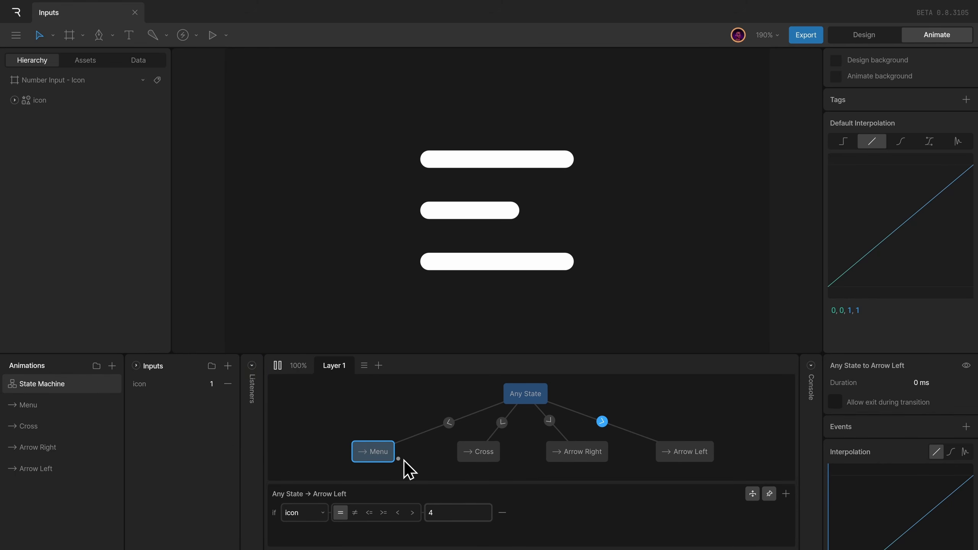
click(211, 385)
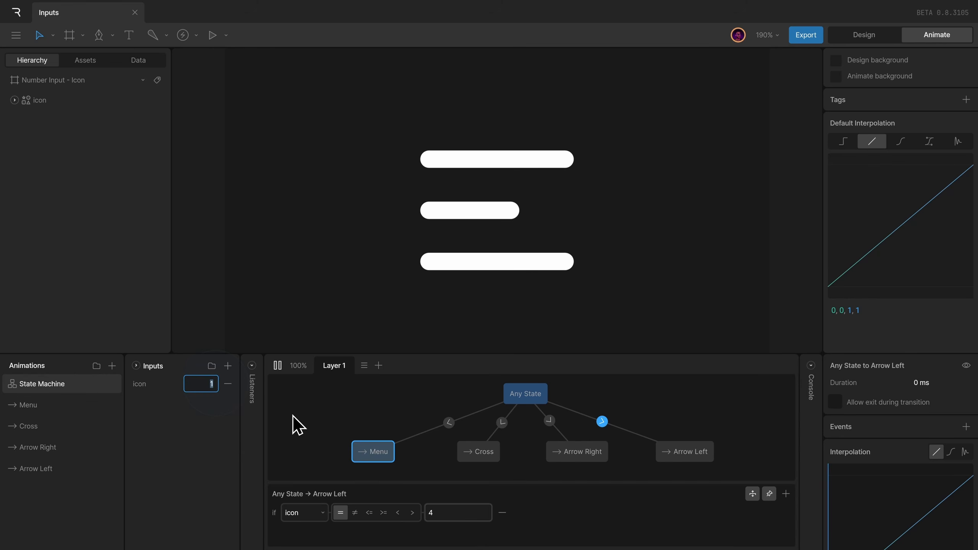
key(Up)
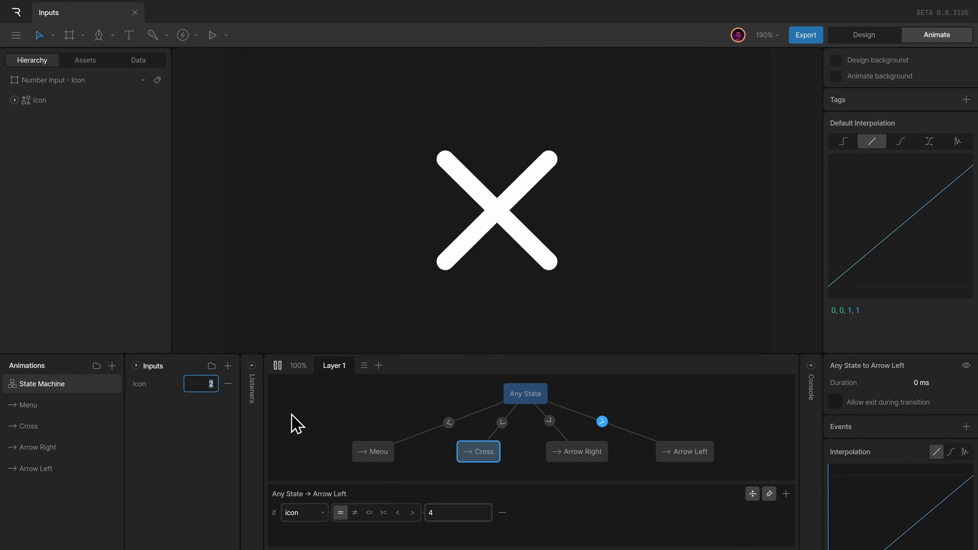
key(Up)
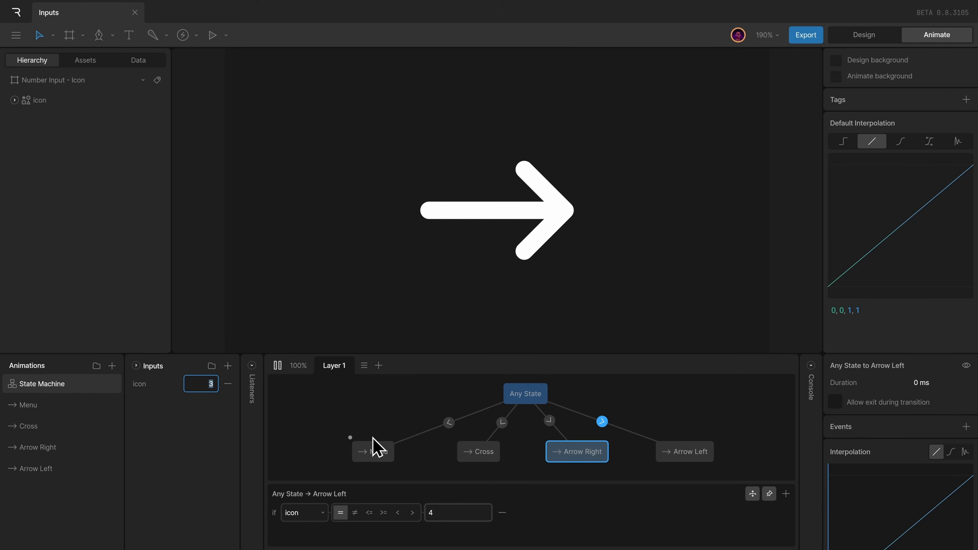
Step: Select all four Any State transitions and give them a 500 ms duration with elastic interpolation
drag(383, 414, 650, 431)
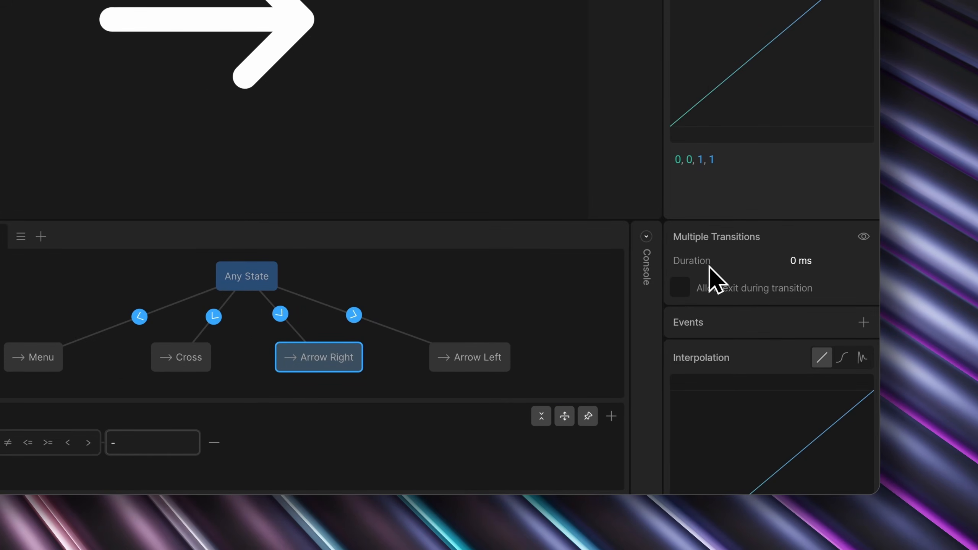
click(792, 263)
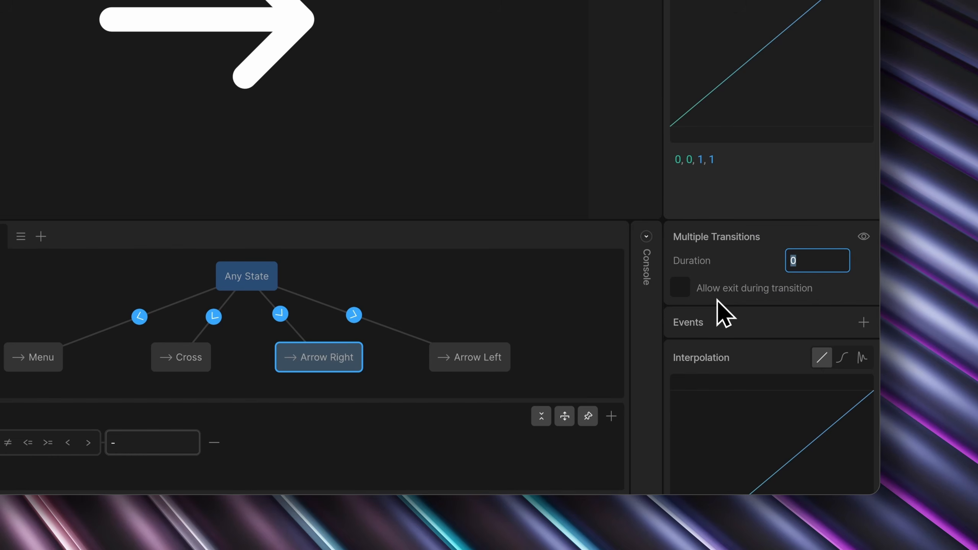
key(Return)
scroll(717, 301, down, 3)
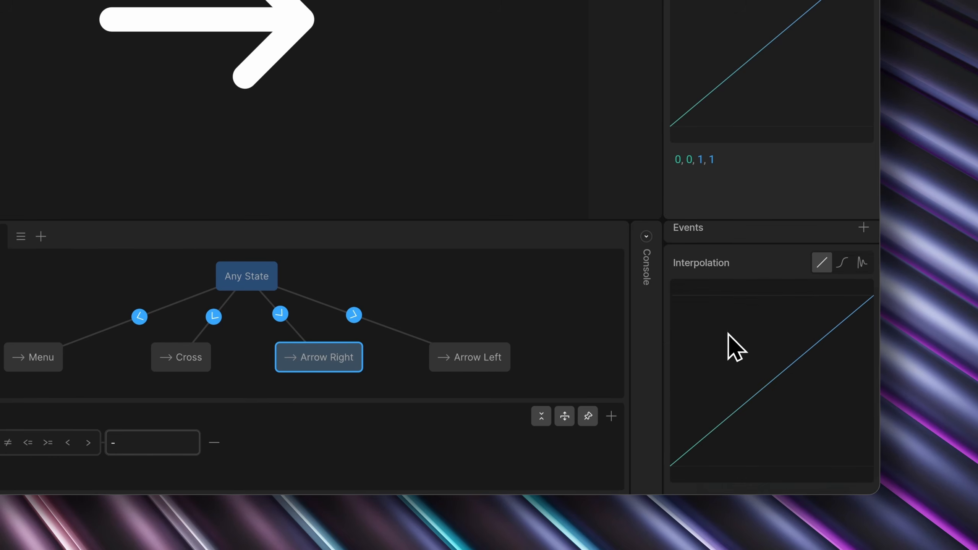
click(863, 263)
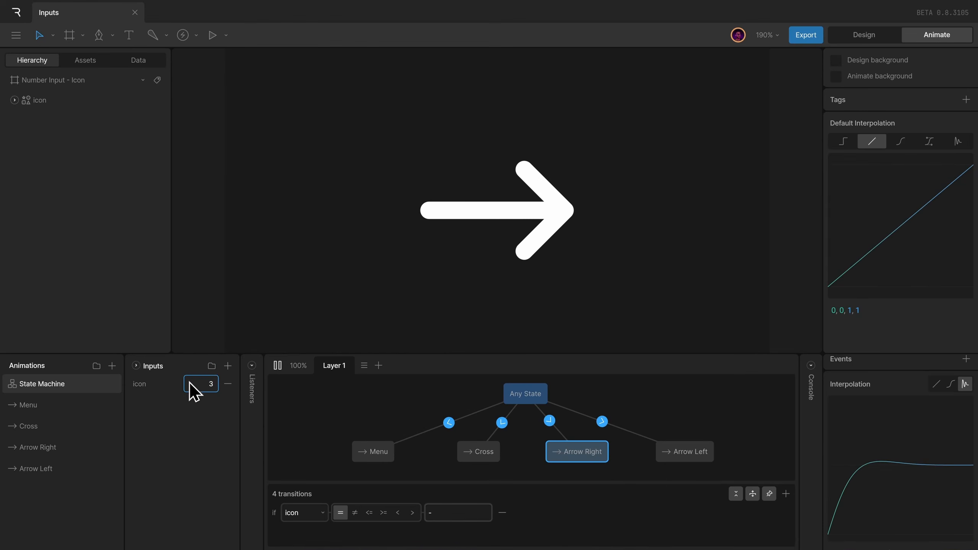
Step: Step the icon input up to 4 and back down to 1 to preview the elastic transitions
click(201, 383)
key(Up)
key(Down)
key(Down)
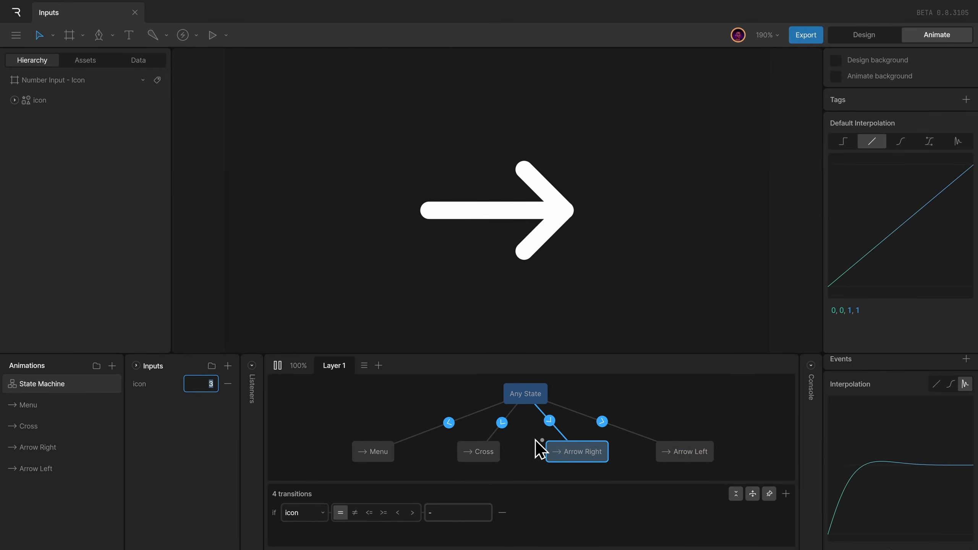
key(Down)
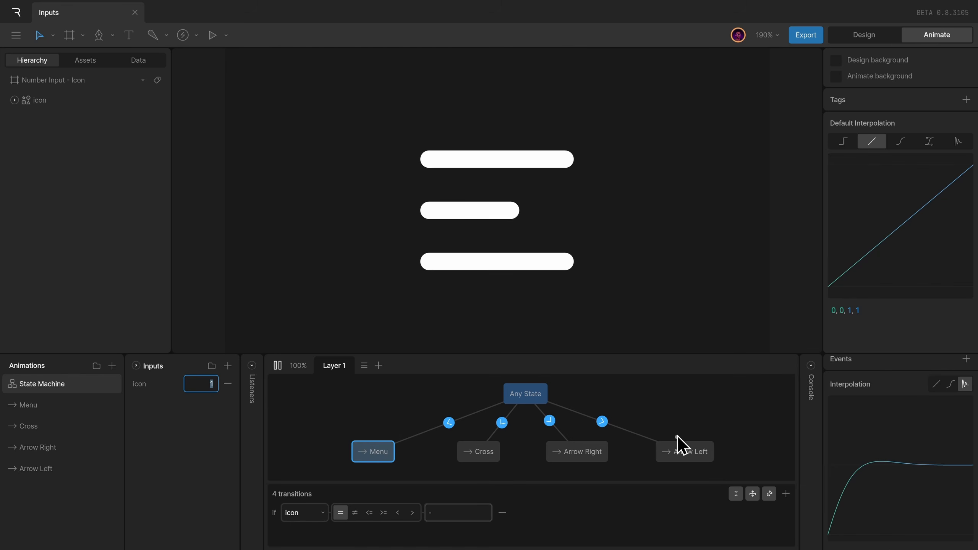
Step: Set the icon input to 4, 2 and 3 in turn to preview jumps between non-neighbouring icons
text(4)
key(Return)
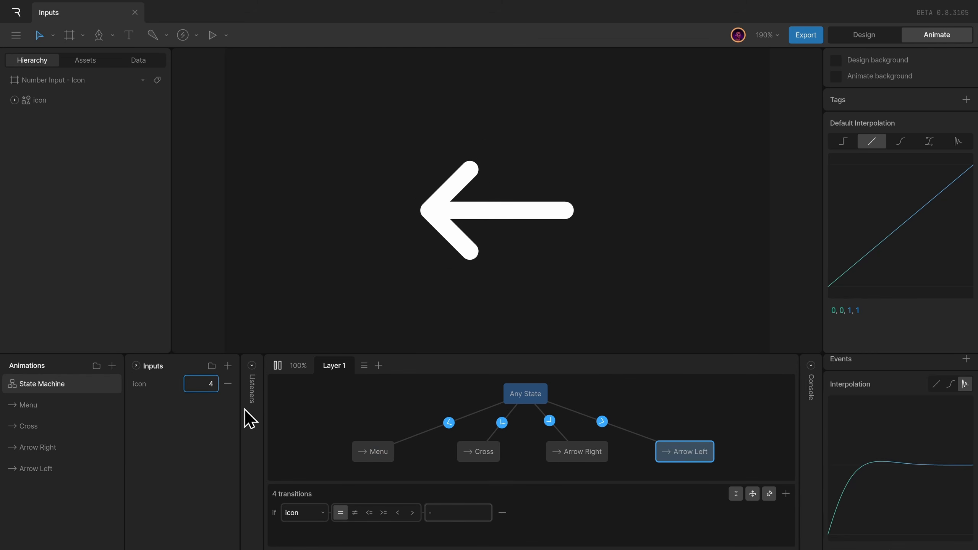
click(203, 385)
text(2)
key(Return)
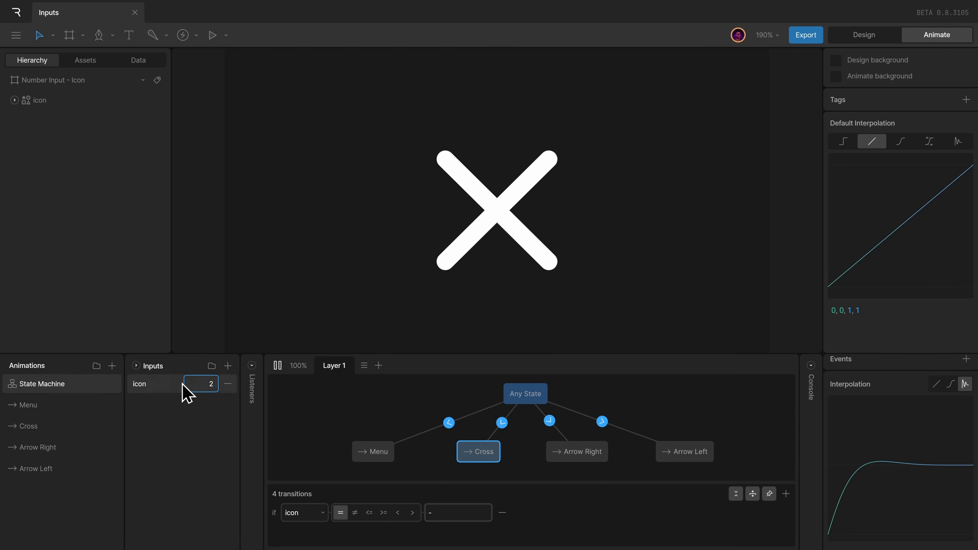
click(210, 384)
text(3)
key(Return)
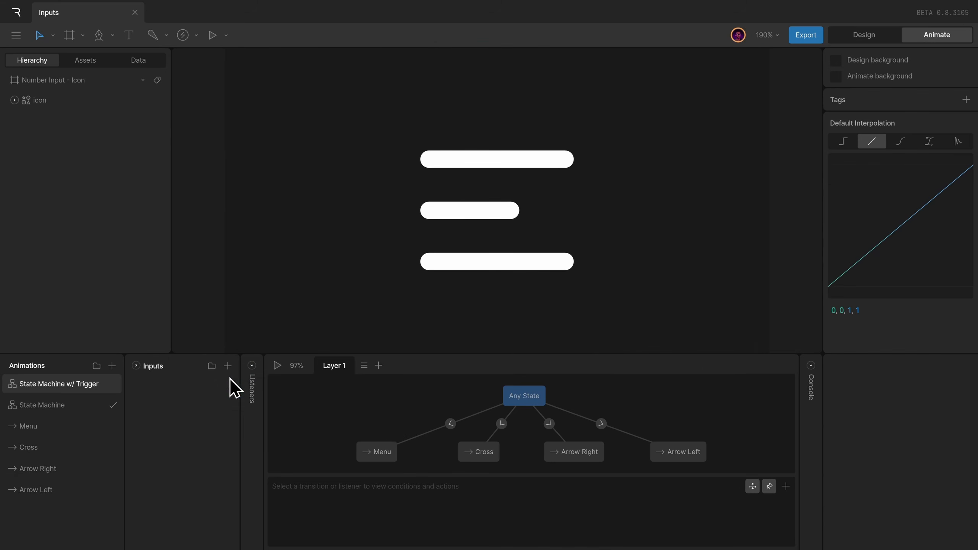
Step: Add four Trigger inputs to the State Machine w/ Trigger
click(227, 366)
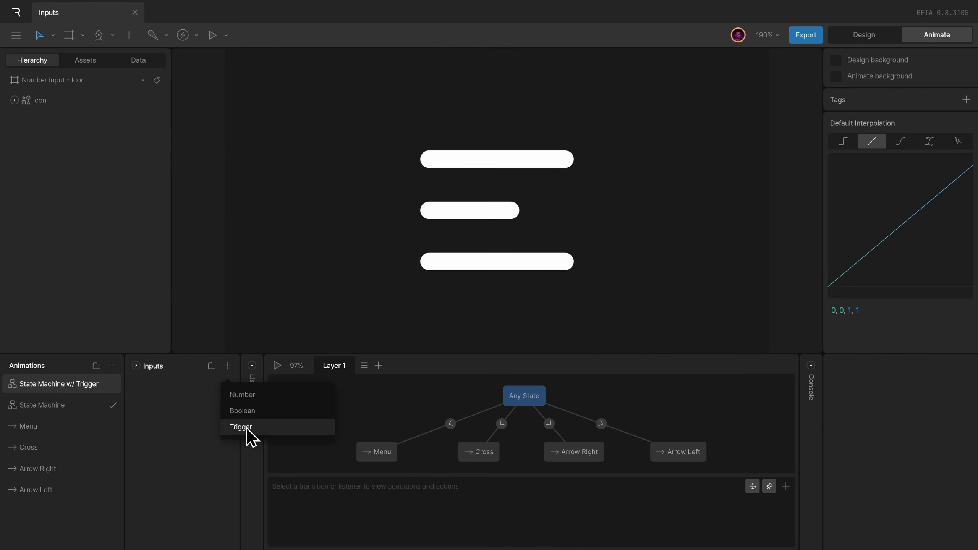
click(242, 427)
click(228, 366)
click(242, 427)
click(228, 365)
click(242, 426)
click(228, 366)
click(242, 426)
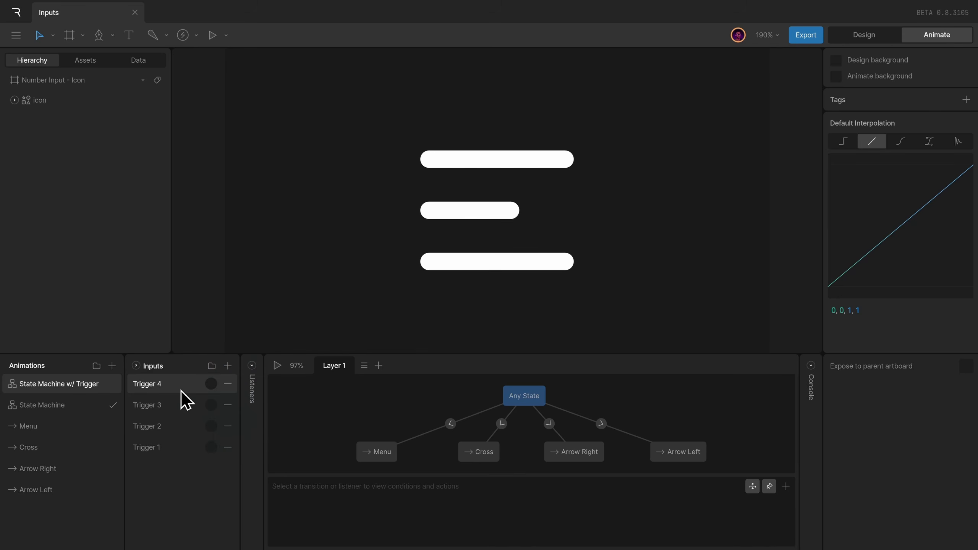
Step: Rename the four trigger inputs, in list order, as menu, cross, arrow-right and arrow-left
double_click(183, 402)
text(cross)
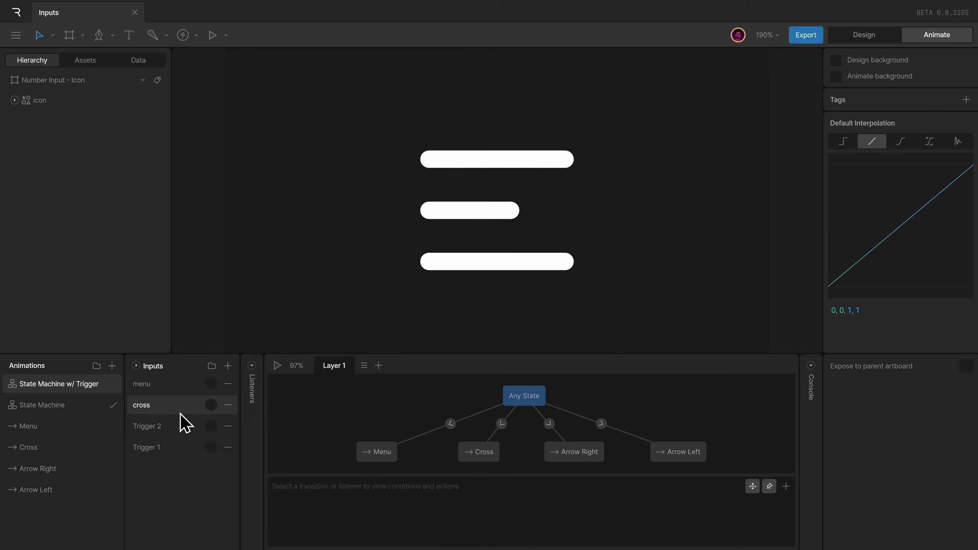
double_click(179, 419)
text(arrow-right)
double_click(179, 448)
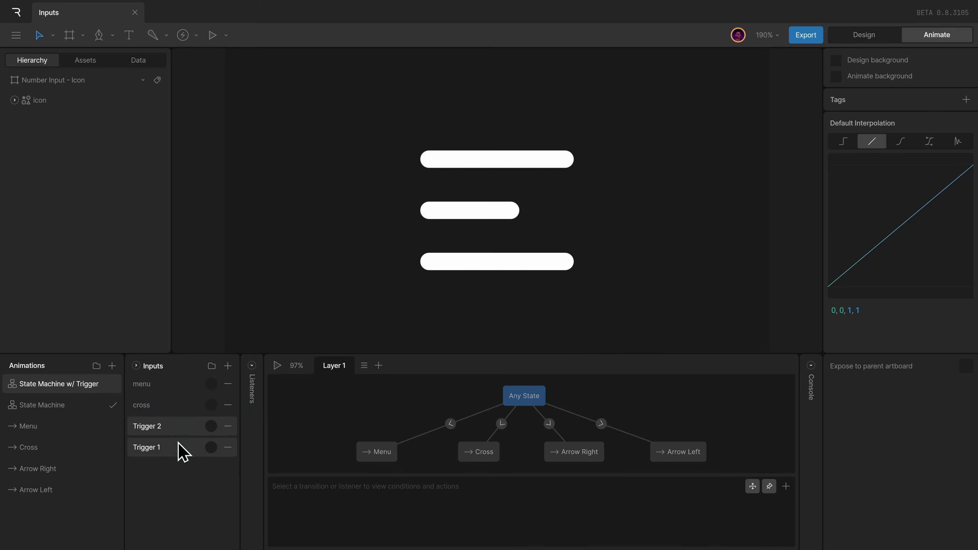
text(arrow-left)
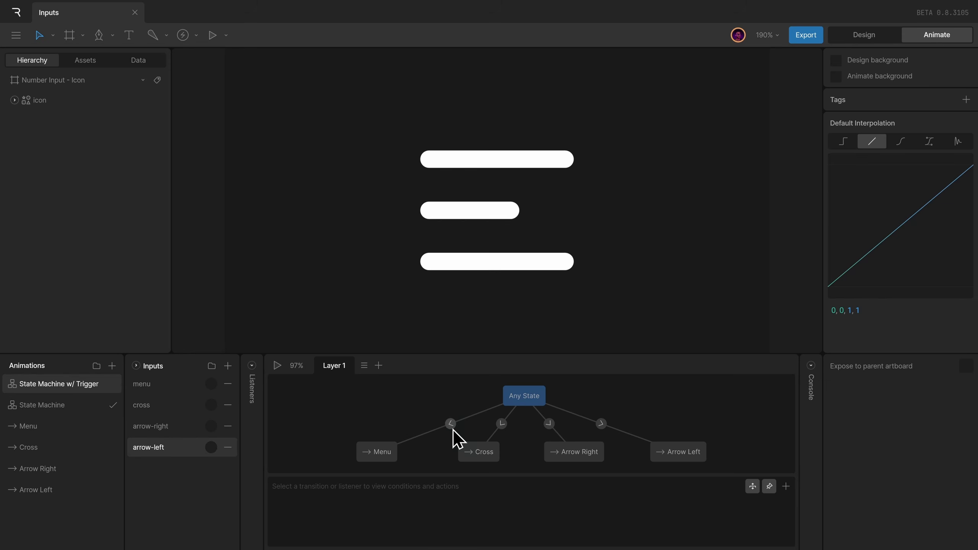
Step: Replace the numeric condition on the Any State to Menu transition with the menu trigger
click(450, 424)
click(509, 504)
click(311, 505)
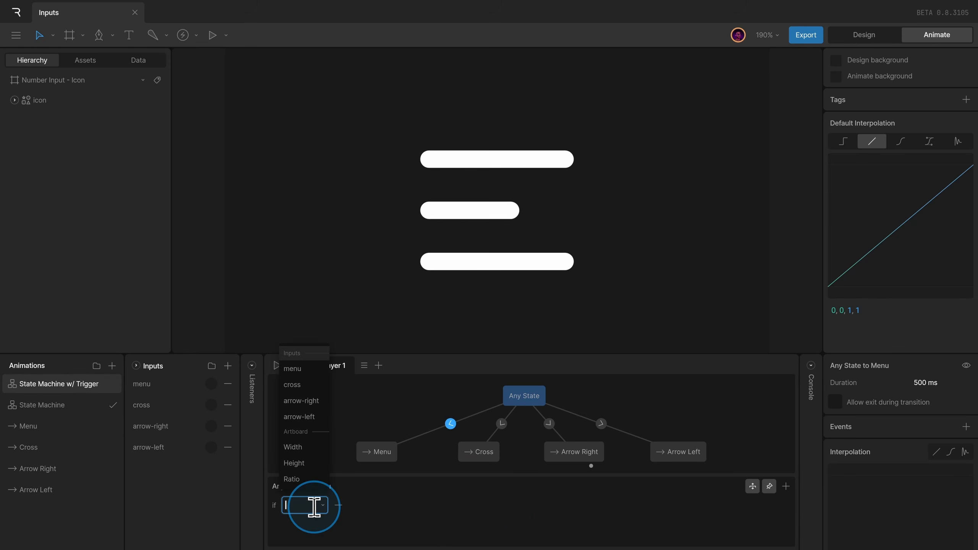
click(312, 371)
Step: Condition the Any State to Cross transition on the cross trigger, and open the input choices for the Arrow Right transition's condition
click(501, 424)
click(311, 505)
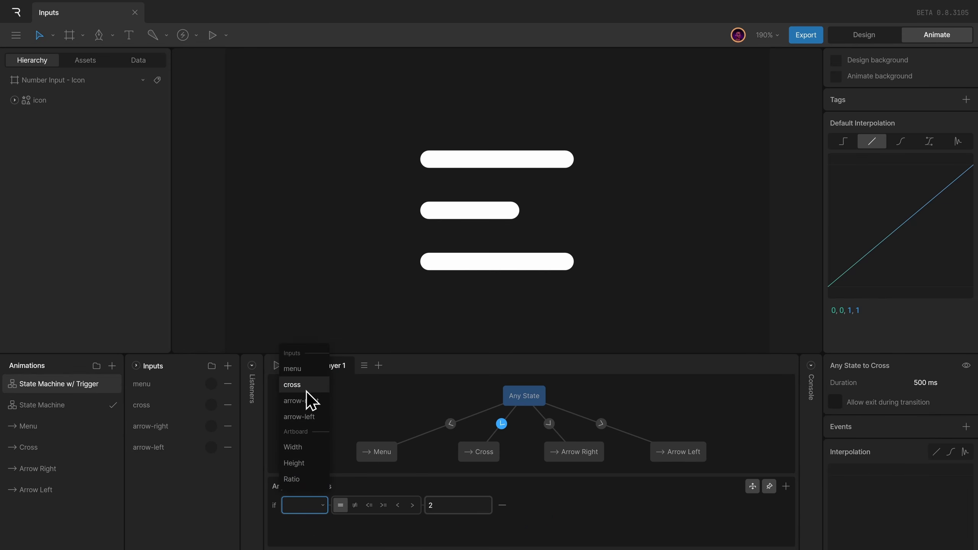
click(296, 384)
click(549, 423)
click(322, 505)
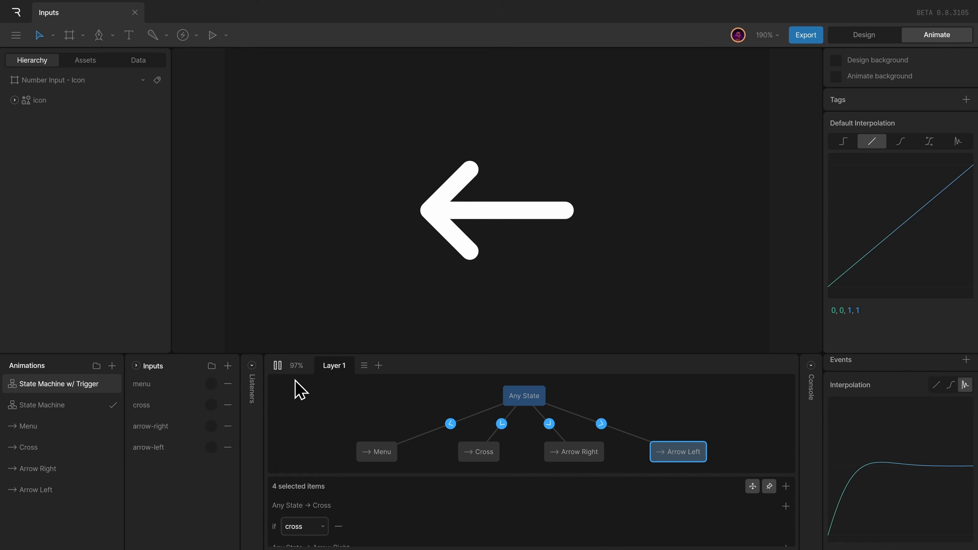
Step: Fire the menu, cross, arrow-right and arrow-left triggers in varying order to preview the icon changes
click(212, 383)
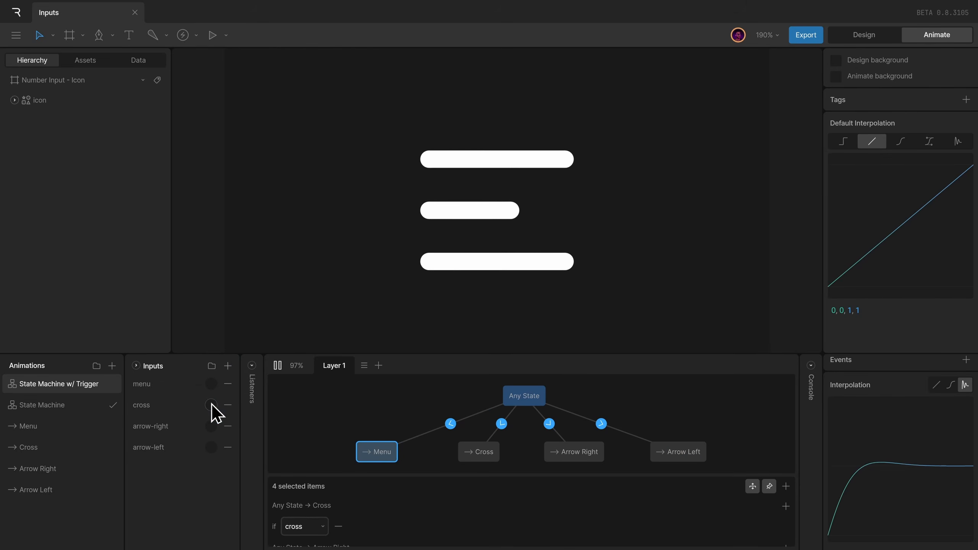
click(211, 405)
click(211, 427)
click(211, 405)
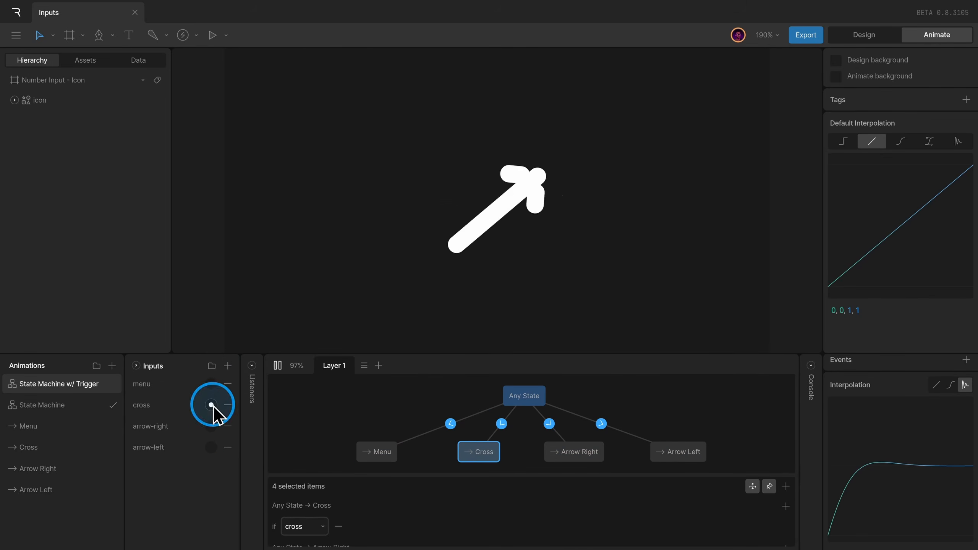
click(211, 448)
click(211, 383)
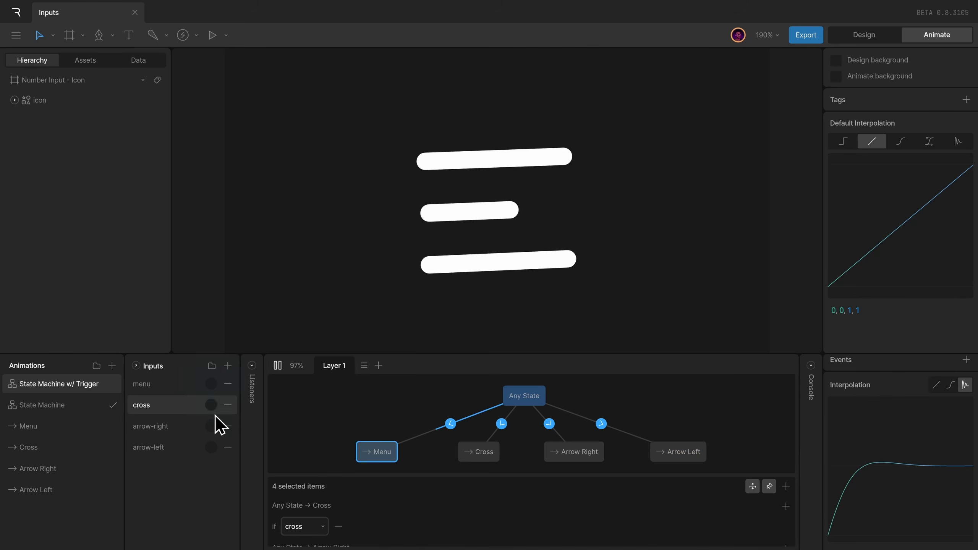
click(211, 425)
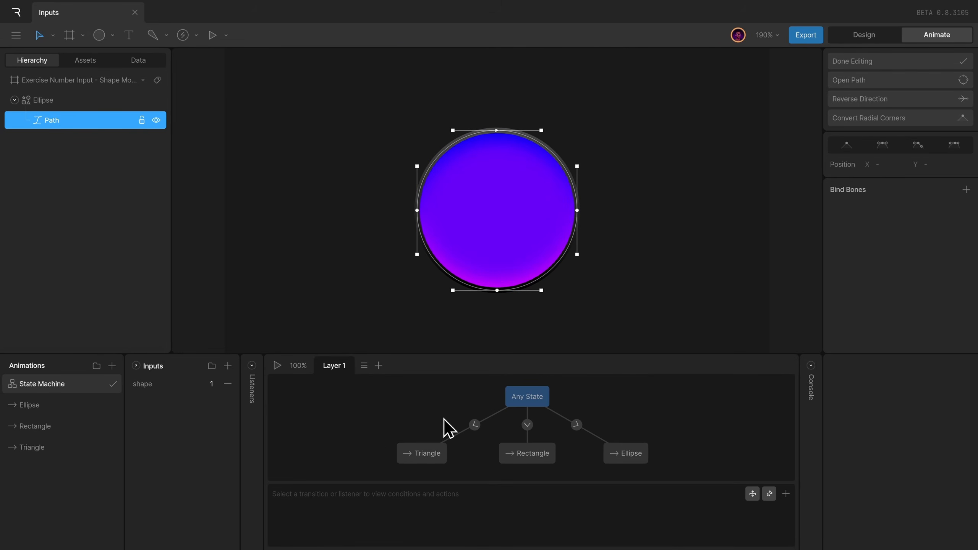
Step: Review the conditions of the Any State transitions to Triangle, Rectangle and Ellipse, and preview them in playback by stepping the shape input between 1 and 3
click(473, 424)
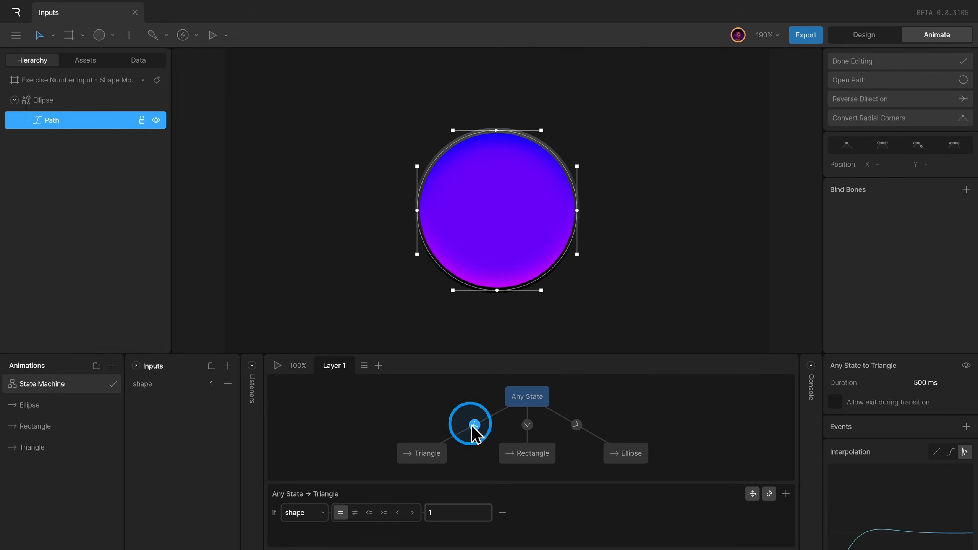
click(527, 425)
click(576, 424)
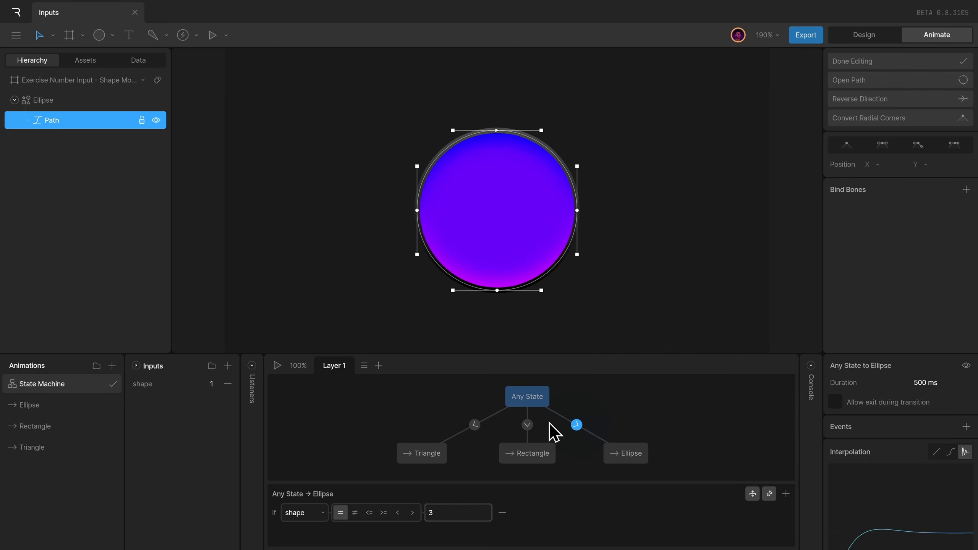
click(277, 366)
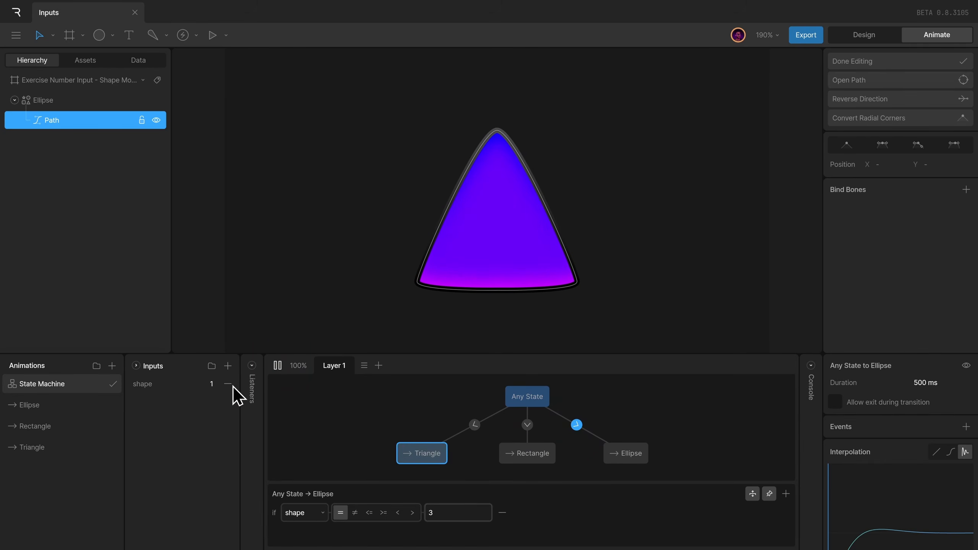
click(211, 383)
key(Up)
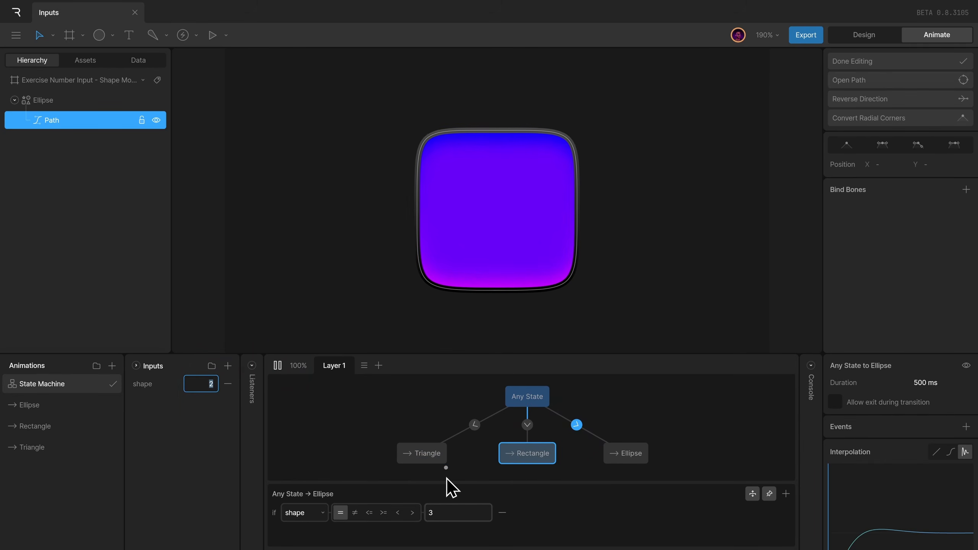
key(Up)
key(Down)
key(Down)
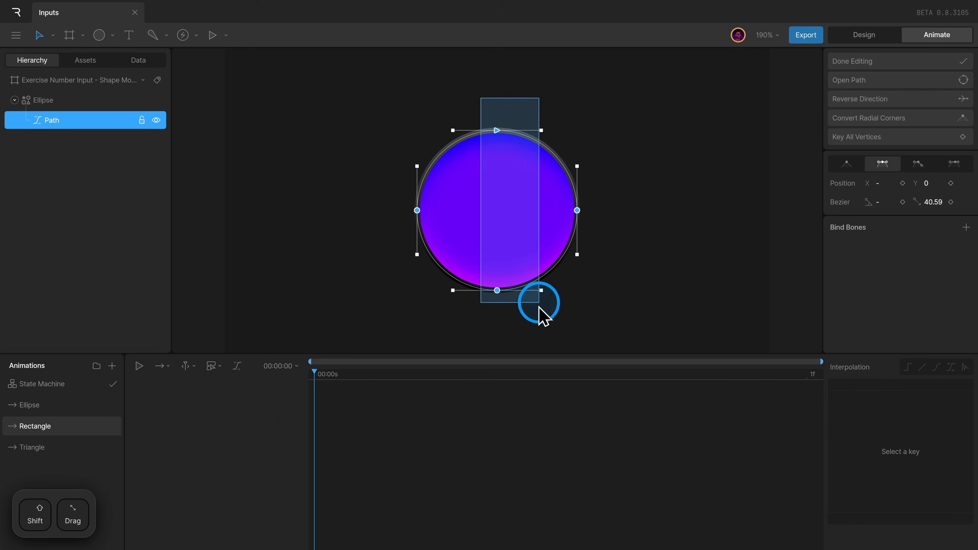
Step: In the Rectangle animation, set the Bezier handle length of all four path vertices to 73 and key their position
drag(942, 205, 946, 199)
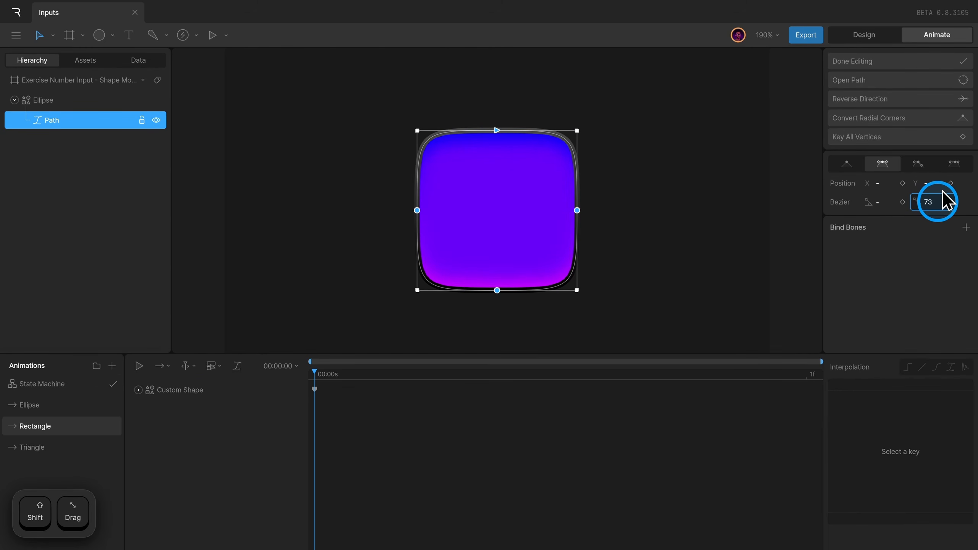
click(906, 183)
Step: Copy the keyed vertices from the Rectangle animation and paste them into the Triangle animation
click(78, 446)
click(55, 426)
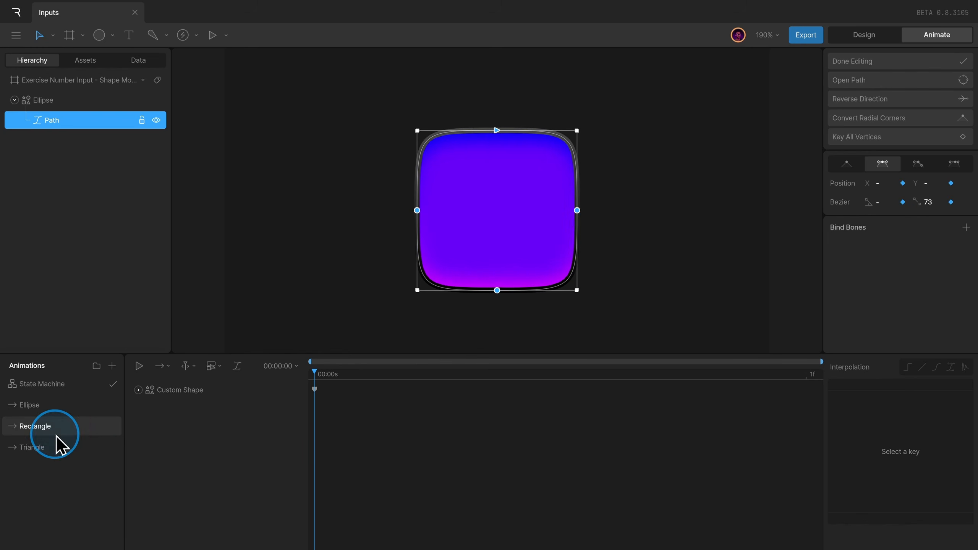
key(ctrl+c)
click(92, 450)
key(ctrl+v)
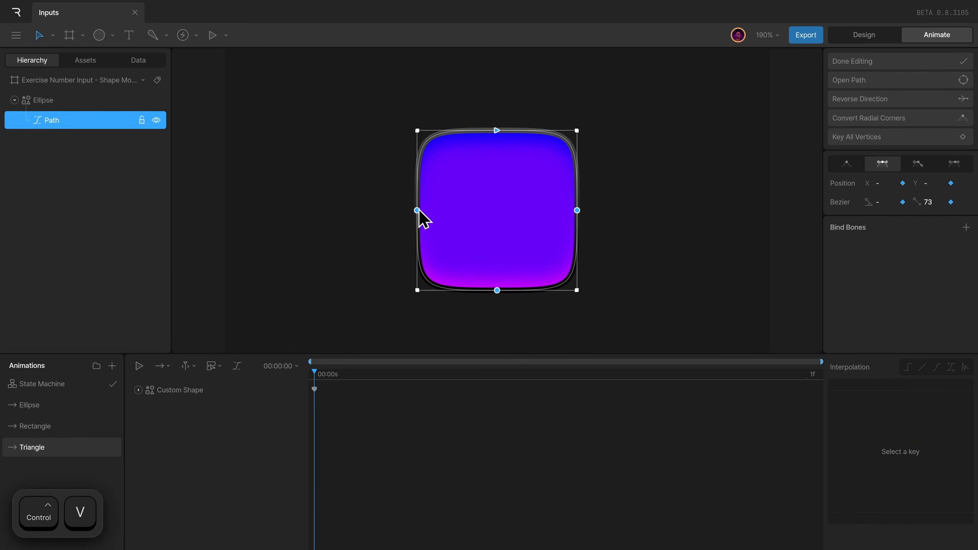
Step: In the Triangle animation, lower the two side vertices to the shape's bottom corners and set the Bezier handle length to 0
drag(418, 211, 417, 264)
key(ctrl+z)
drag(576, 211, 576, 293)
click(940, 203)
text(0)
key(Return)
Step: Select the top vertex of the triangle path and set its Bezier handle length to 0
drag(482, 98, 501, 124)
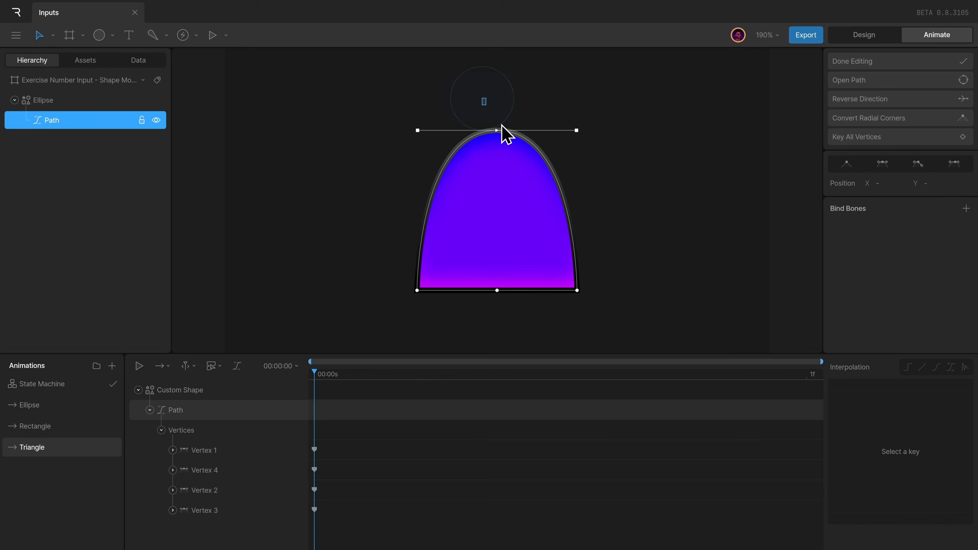
click(928, 202)
text(0)
key(Return)
drag(626, 319, 571, 284)
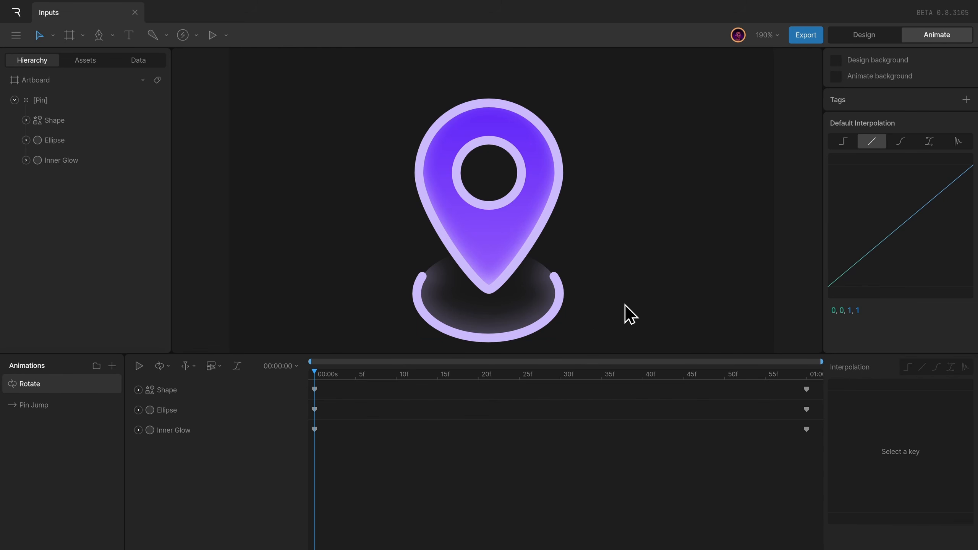
Step: Preview the Rotate and Pin Jump animations of the pin icon
key(space)
click(35, 405)
click(242, 383)
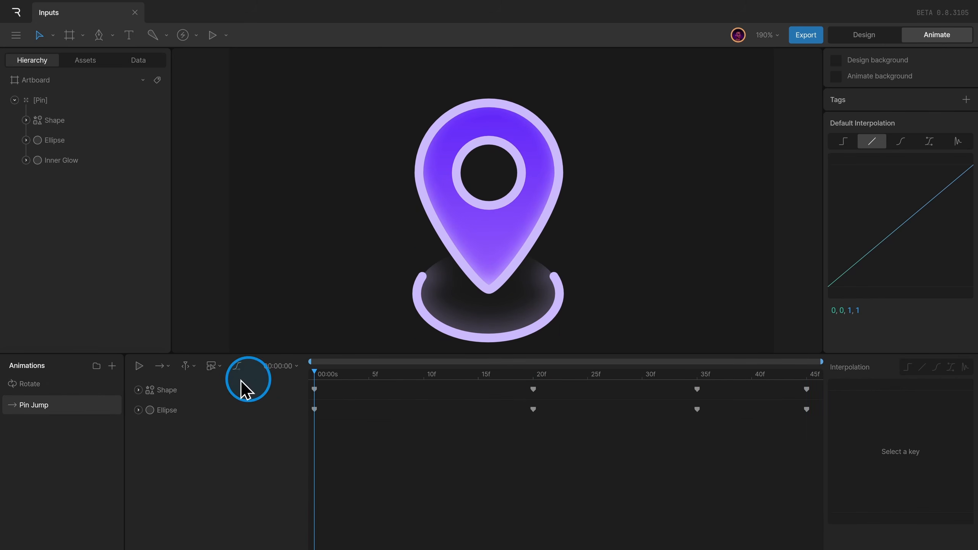
key(space)
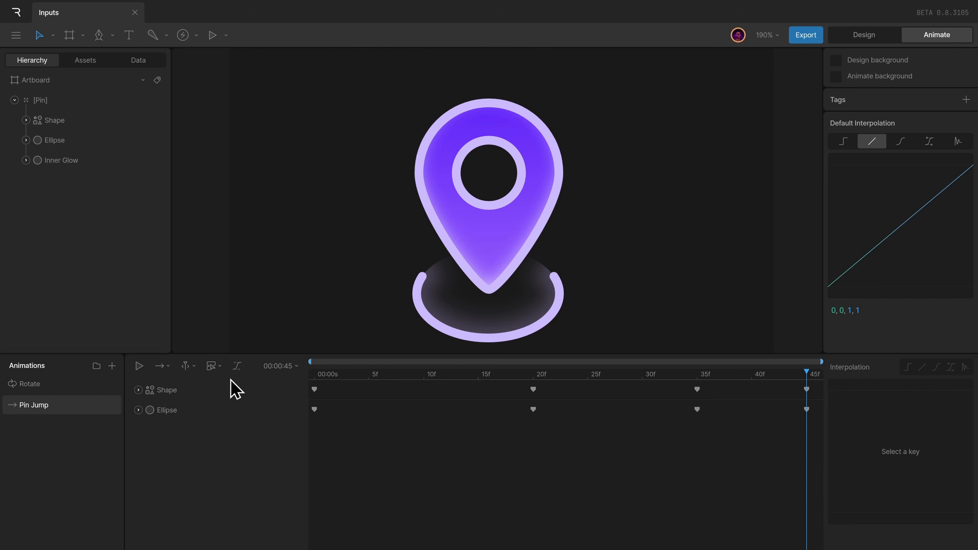
click(74, 385)
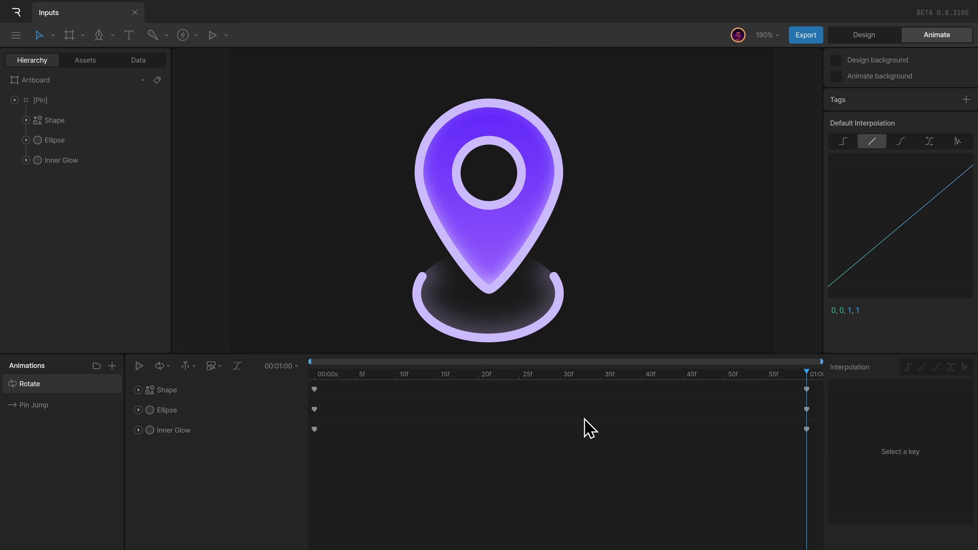
key(space)
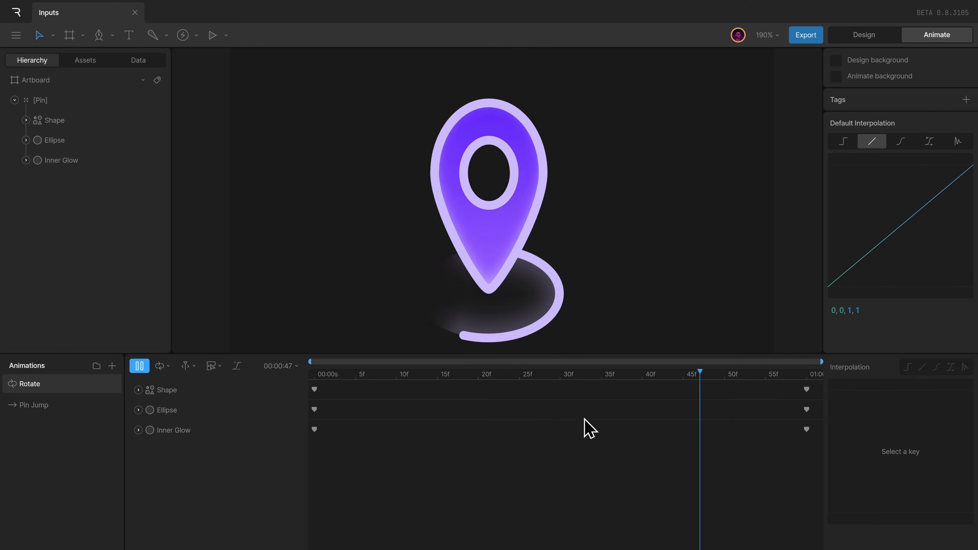
key(space)
Step: Duplicate the Rotate animation and rename the copy as Idle
right_click(64, 387)
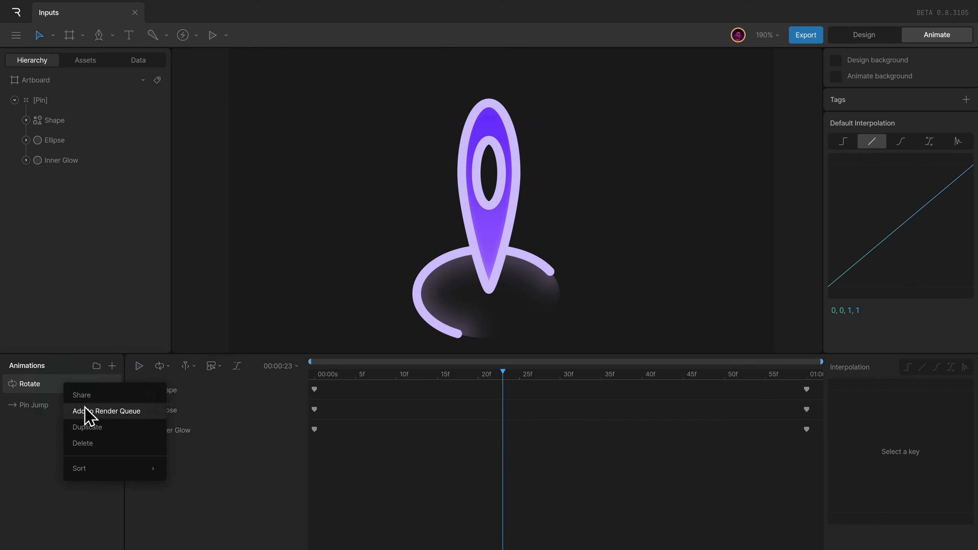
click(88, 427)
double_click(57, 386)
text(Idle)
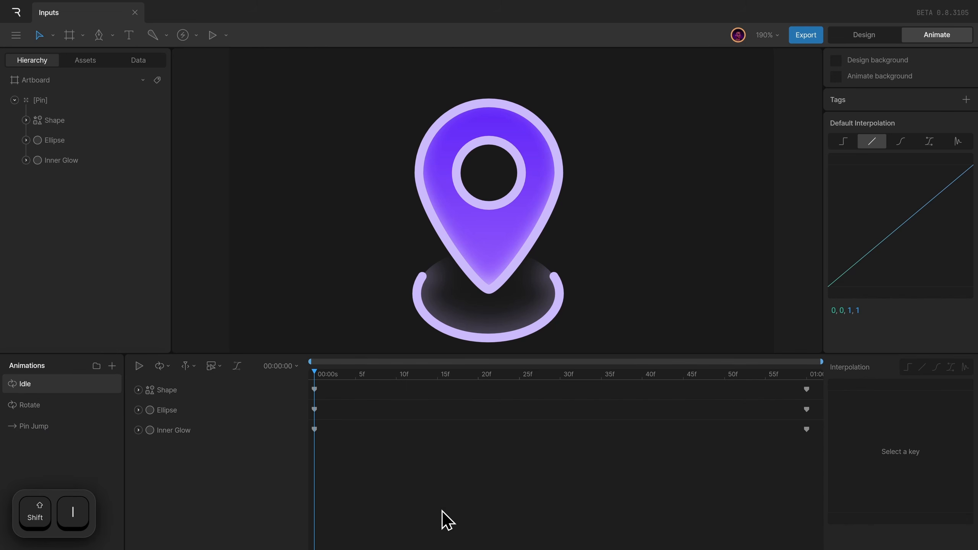
Step: Delete the final keyframes of Shape, Ellipse and Inner Glow in the Idle animation
drag(442, 511, 307, 379)
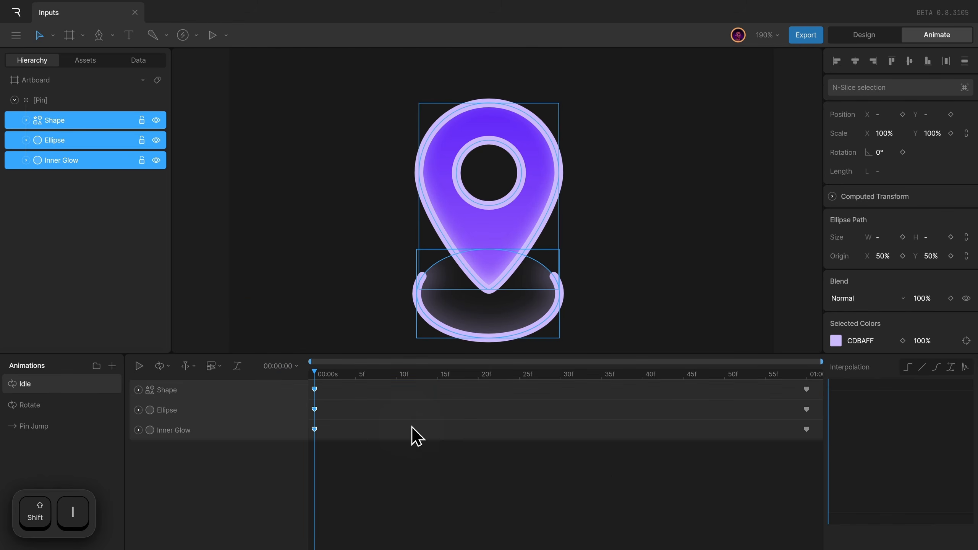
drag(671, 486, 890, 328)
key(Delete)
Step: Set the Idle animation's duration to 1 frame and its playback mode to One Shot
click(285, 365)
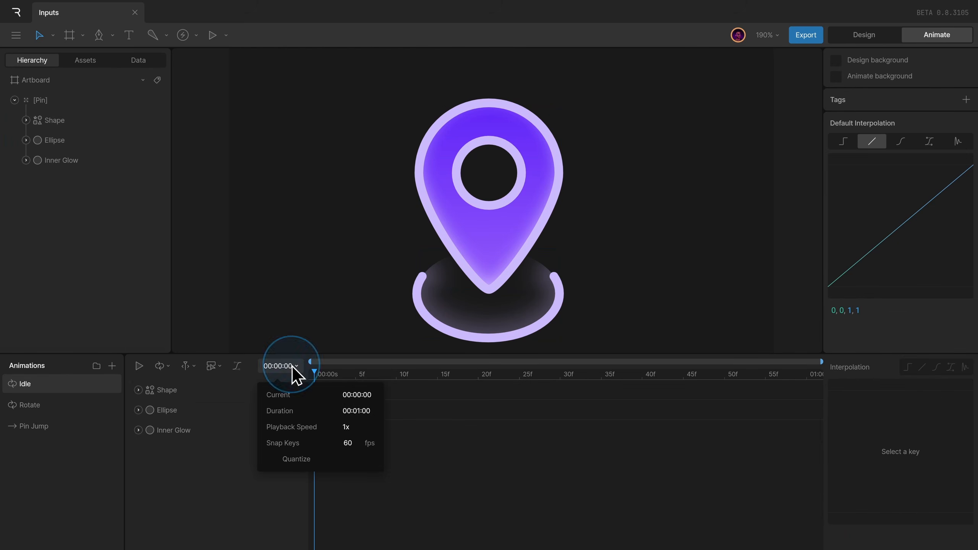
click(357, 410)
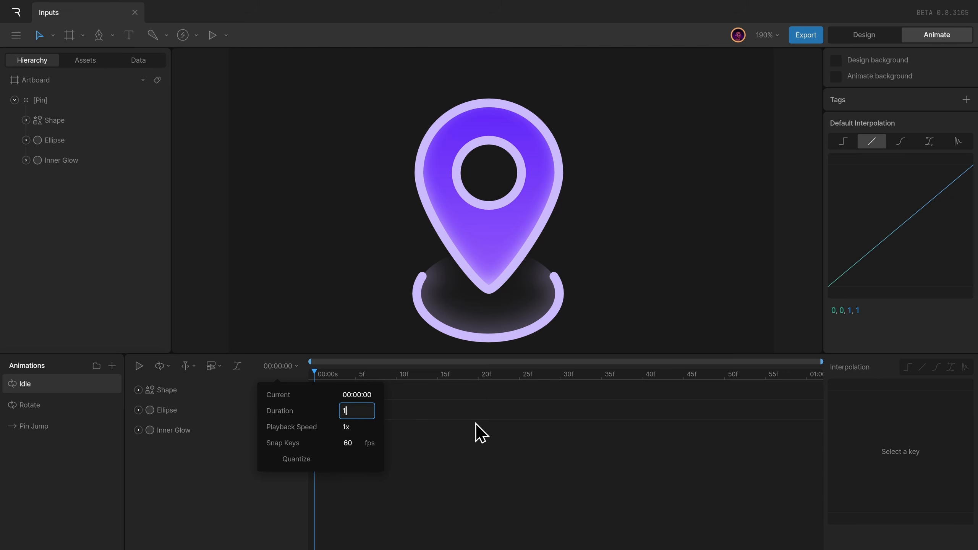
text(1)
key(Return)
click(475, 426)
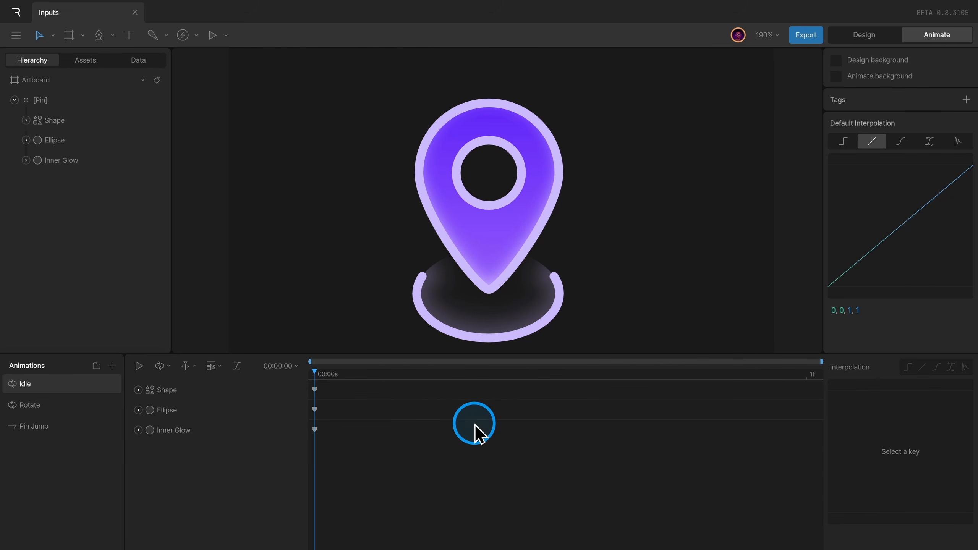
click(168, 367)
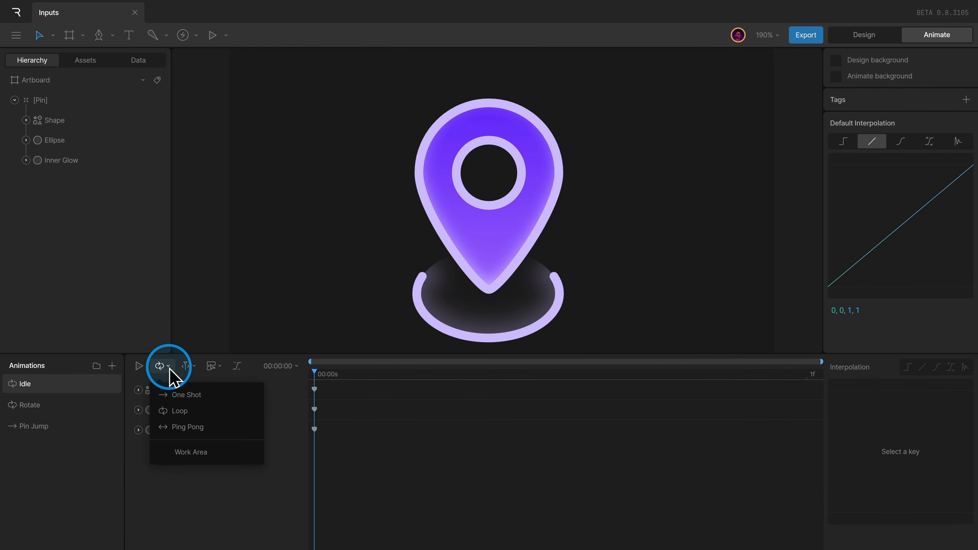
click(194, 397)
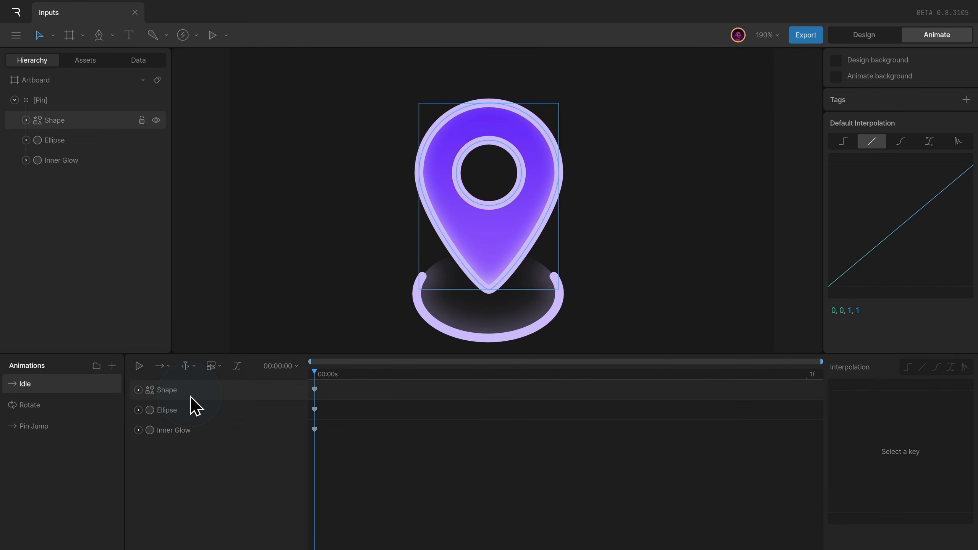
Step: Create a state machine for the pin and place the Idle and Rotate animations as states beside Entry
click(112, 366)
click(137, 411)
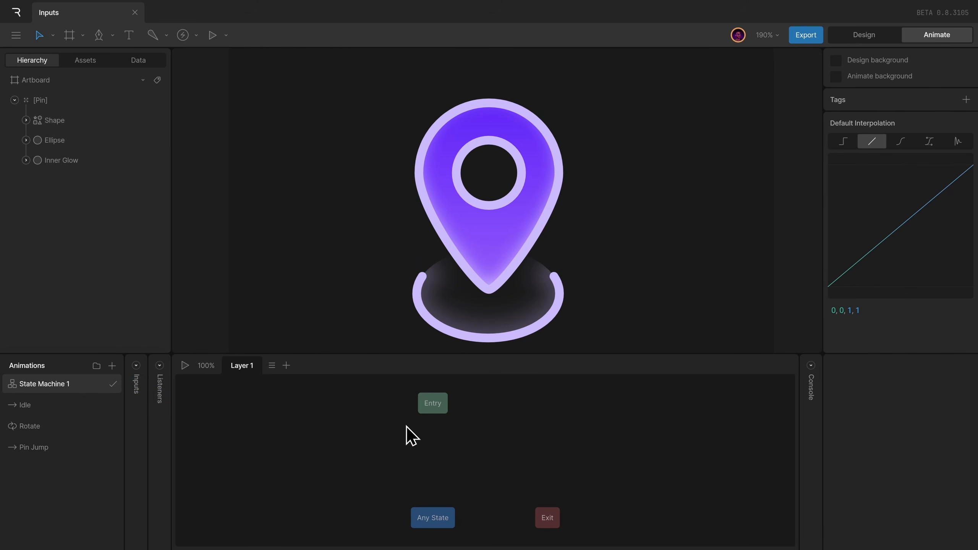
drag(422, 411, 368, 424)
drag(25, 405, 446, 426)
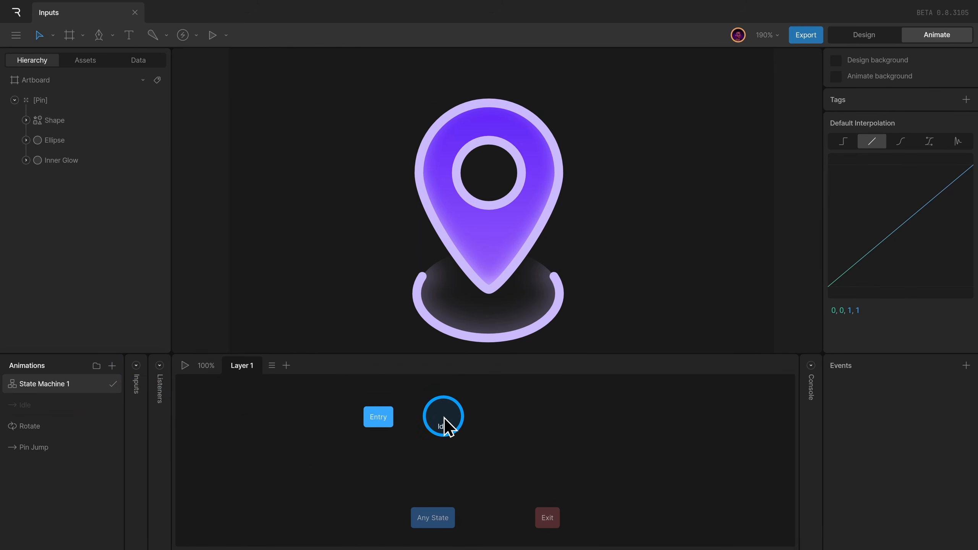
click(448, 420)
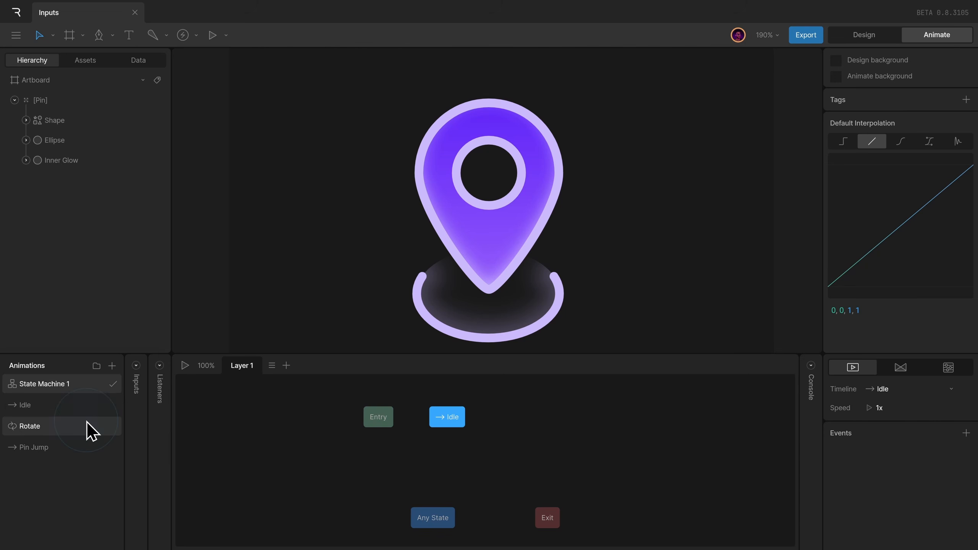
drag(88, 429, 529, 411)
click(534, 415)
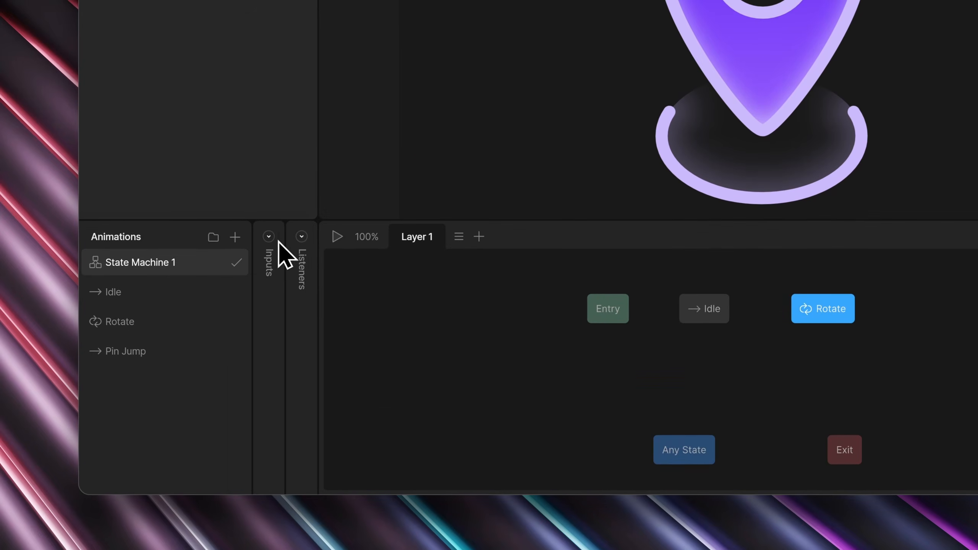
Step: Add a Boolean input to the state machine and rename it as searching
click(269, 236)
click(391, 243)
click(430, 299)
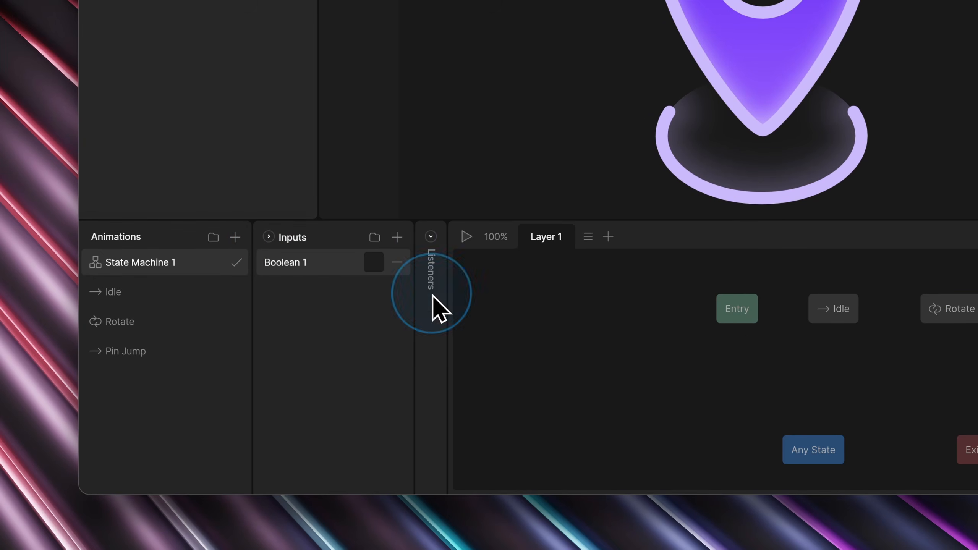
double_click(266, 262)
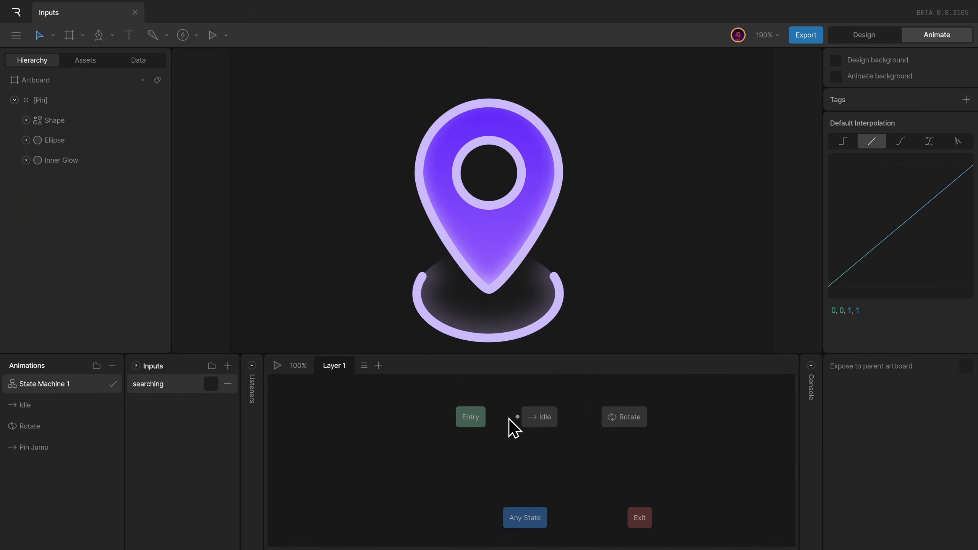
Step: Space out the Entry and Idle states and connect transitions from Entry to Idle and from Idle to Rotate
drag(752, 312, 704, 313)
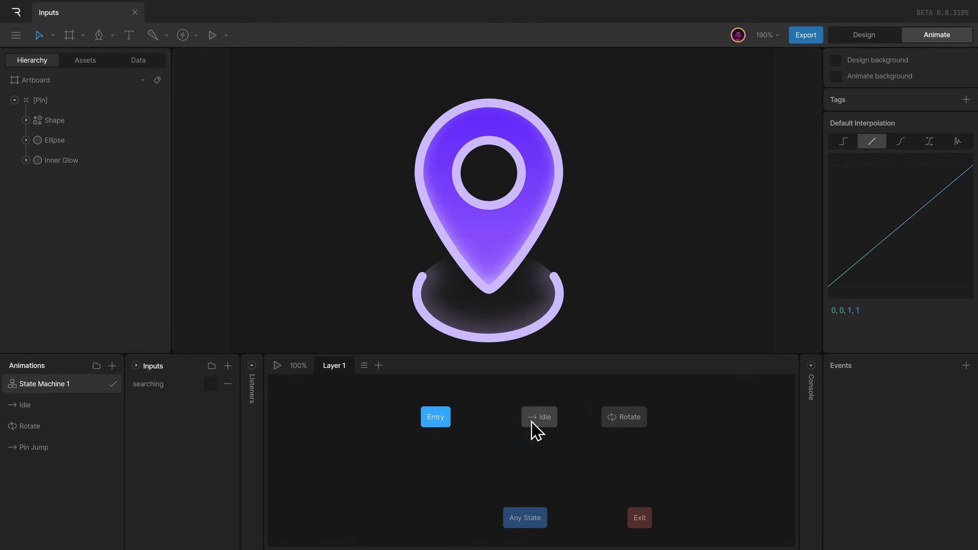
drag(532, 421, 521, 421)
drag(458, 418, 519, 420)
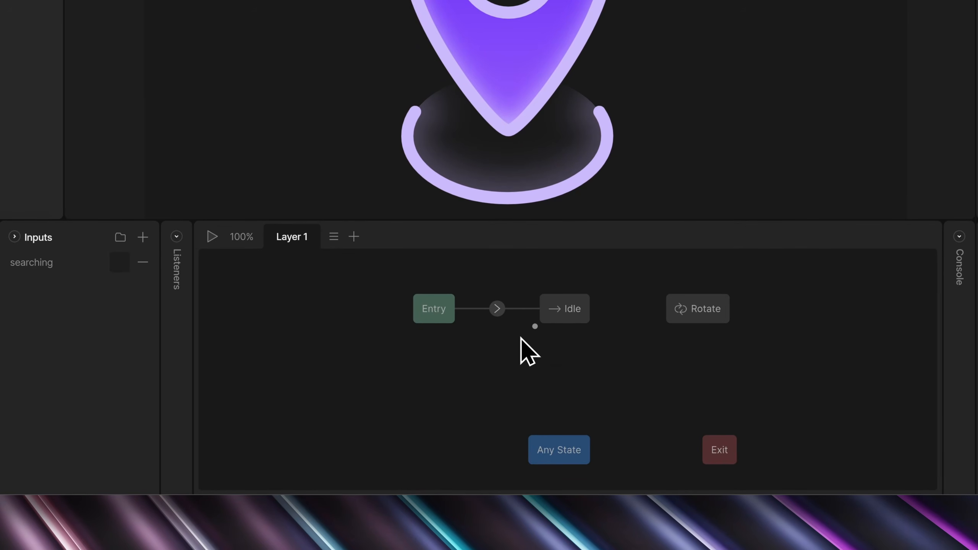
drag(596, 311, 711, 309)
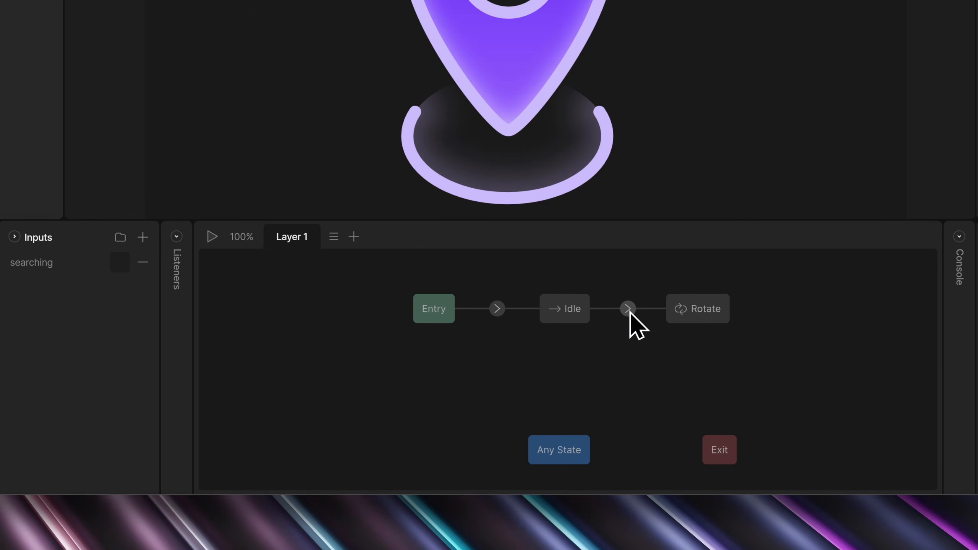
Step: Enlarge and pin the conditions area, and give the Idle to Rotate transition the condition searching is true
click(628, 310)
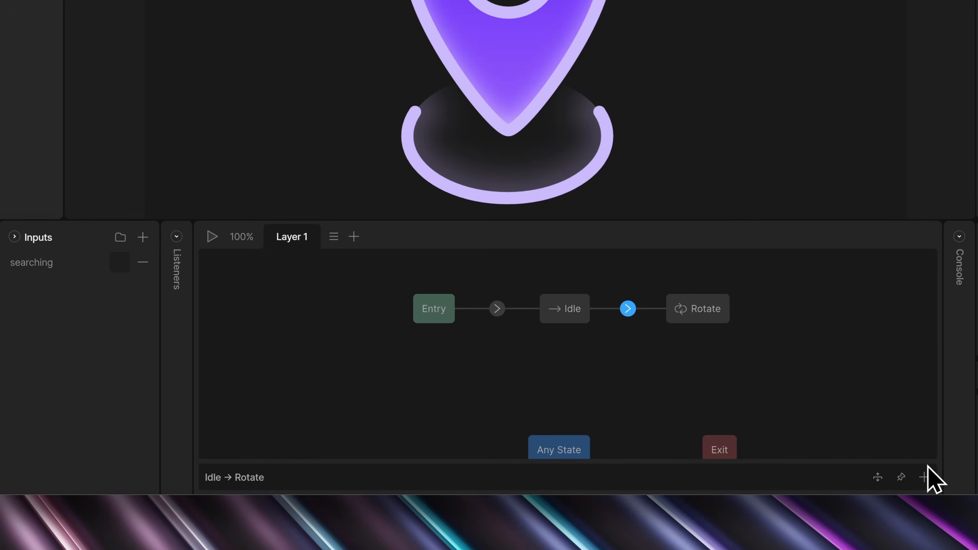
click(877, 477)
click(776, 335)
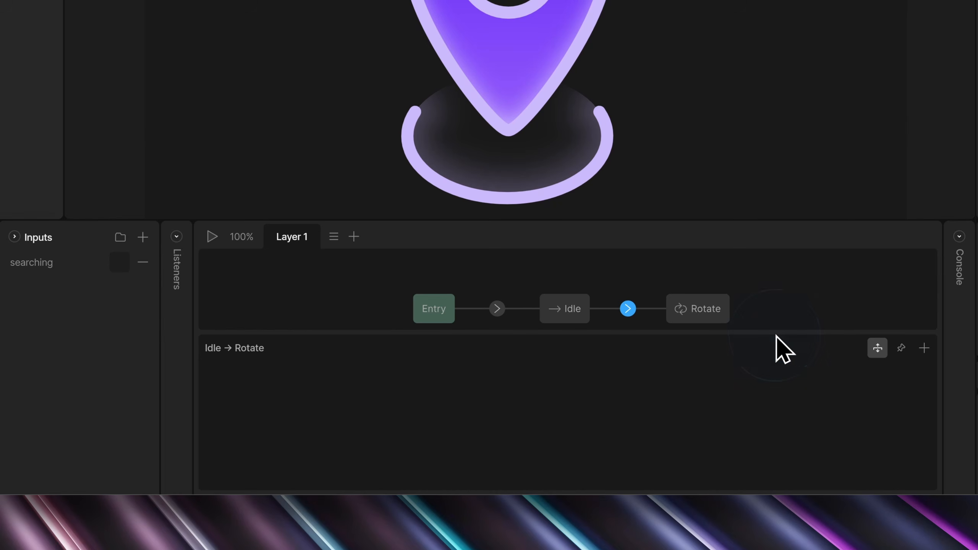
drag(775, 336, 776, 354)
click(899, 379)
click(925, 374)
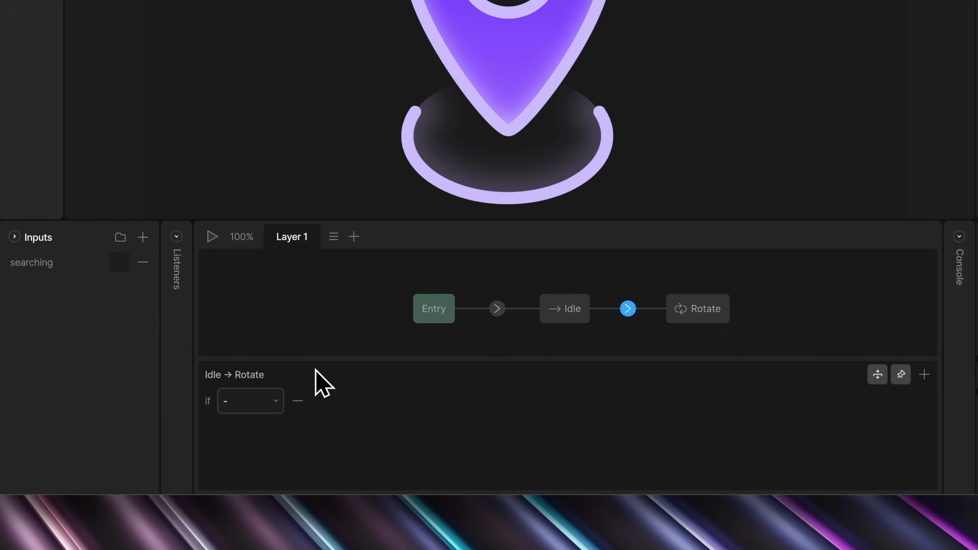
click(267, 401)
click(255, 278)
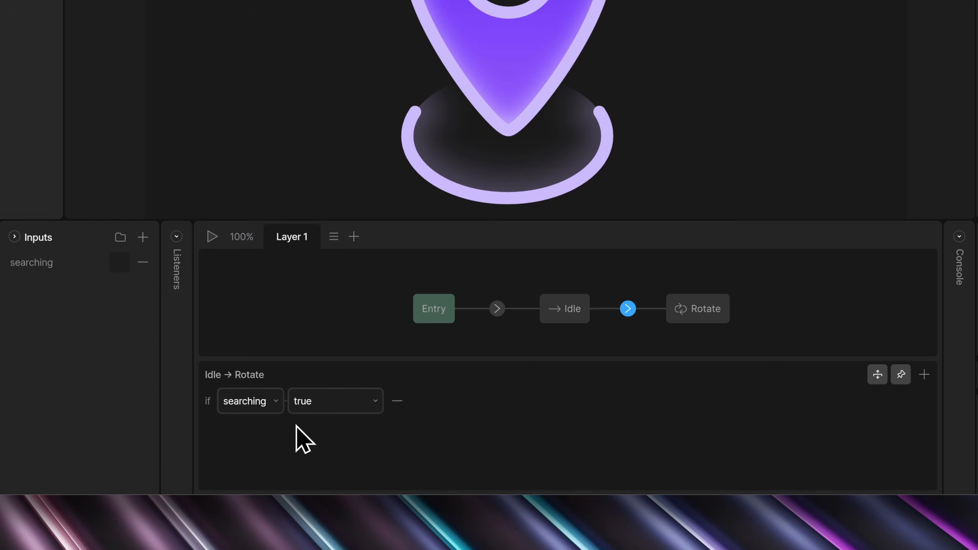
Step: Shift the connected states slightly up together and add a return transition from Rotate to Idle
drag(340, 271, 775, 340)
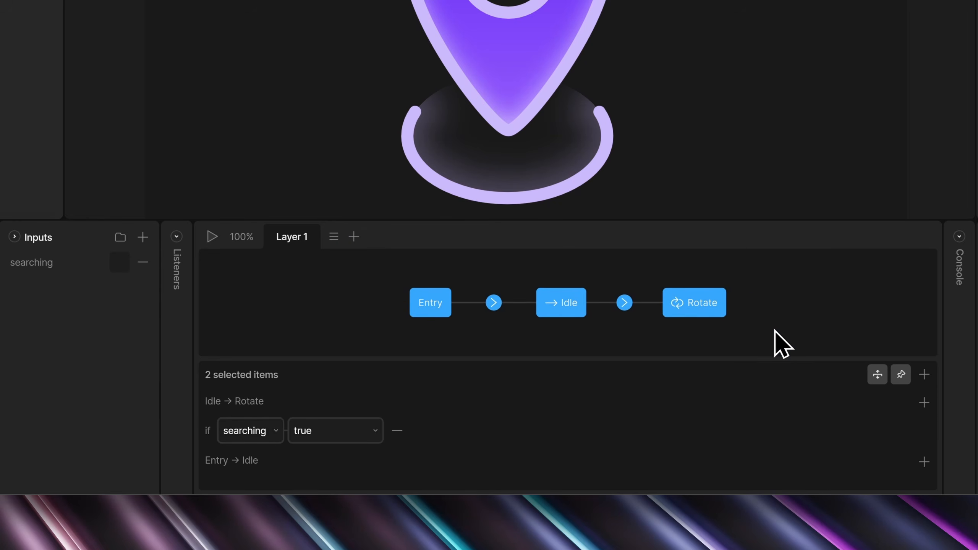
click(756, 334)
click(719, 322)
drag(718, 323, 554, 322)
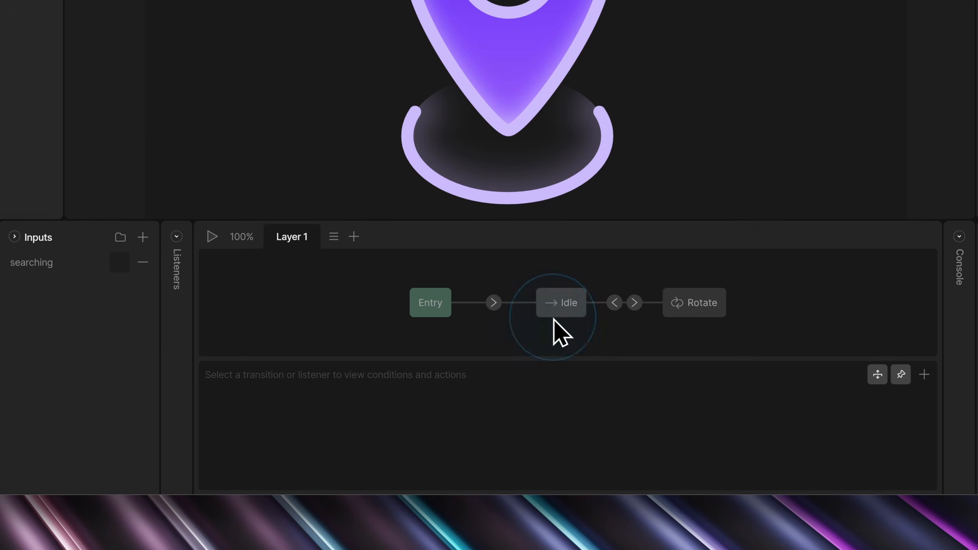
Step: Give the Rotate to Idle transition the condition searching is false
click(615, 303)
click(924, 374)
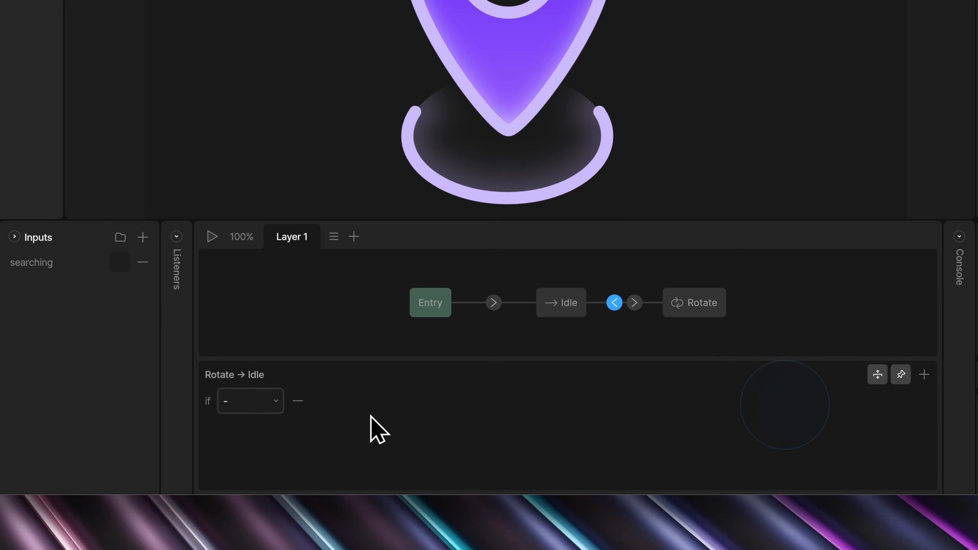
click(246, 400)
click(262, 280)
click(328, 401)
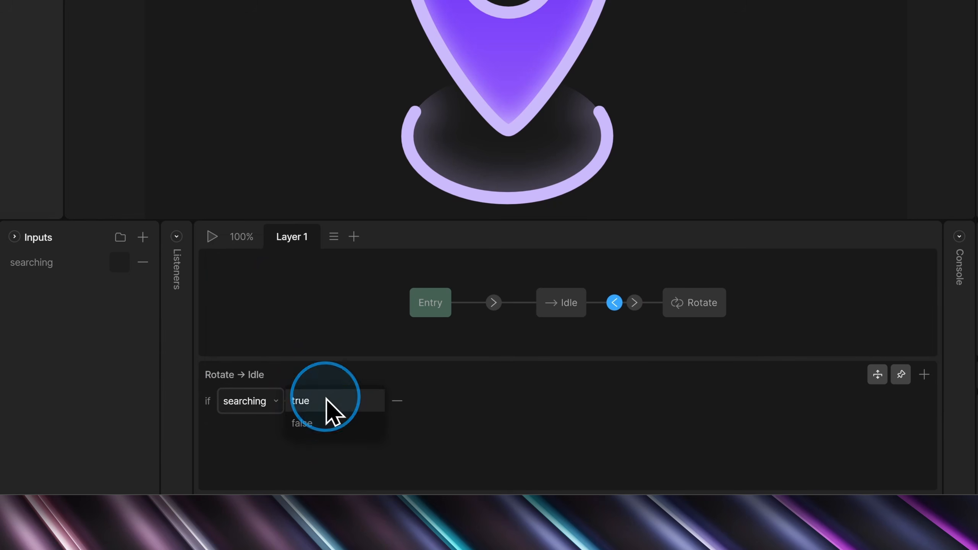
click(331, 421)
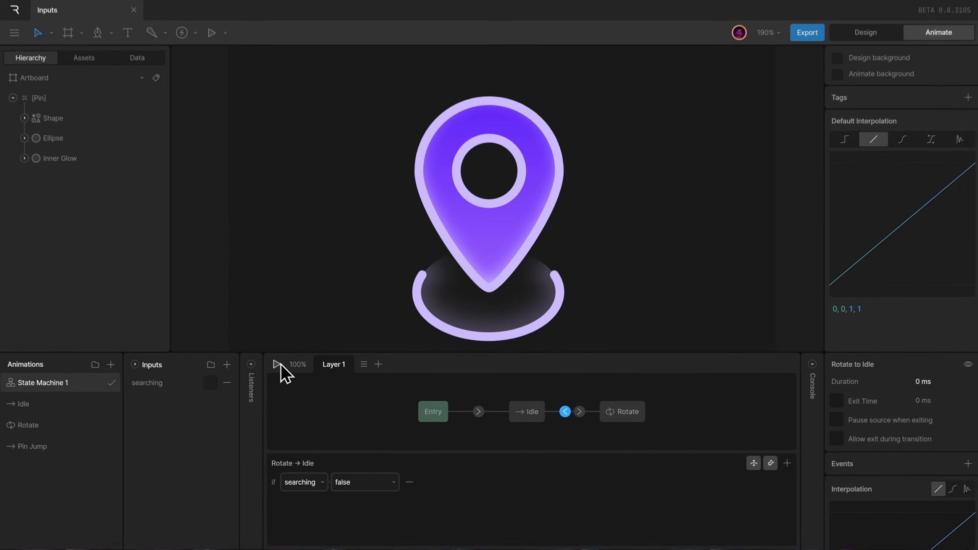
Step: Play the state machine and switch the searching input on and off to preview the pin's rotation
click(212, 236)
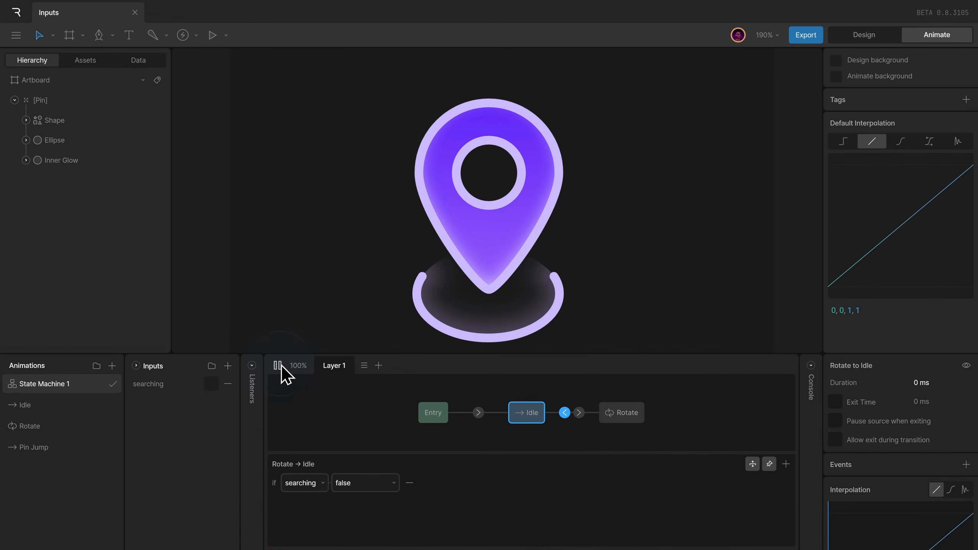
click(209, 383)
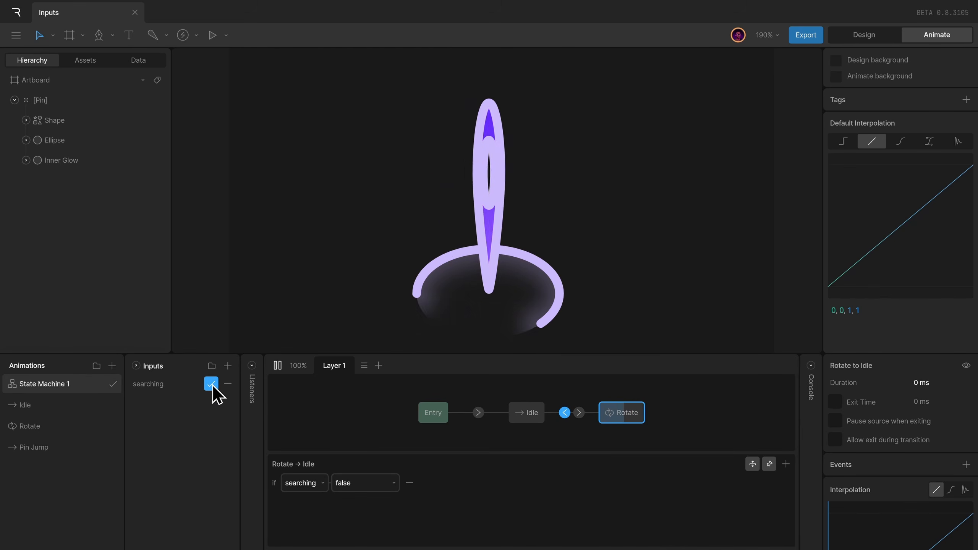
click(211, 384)
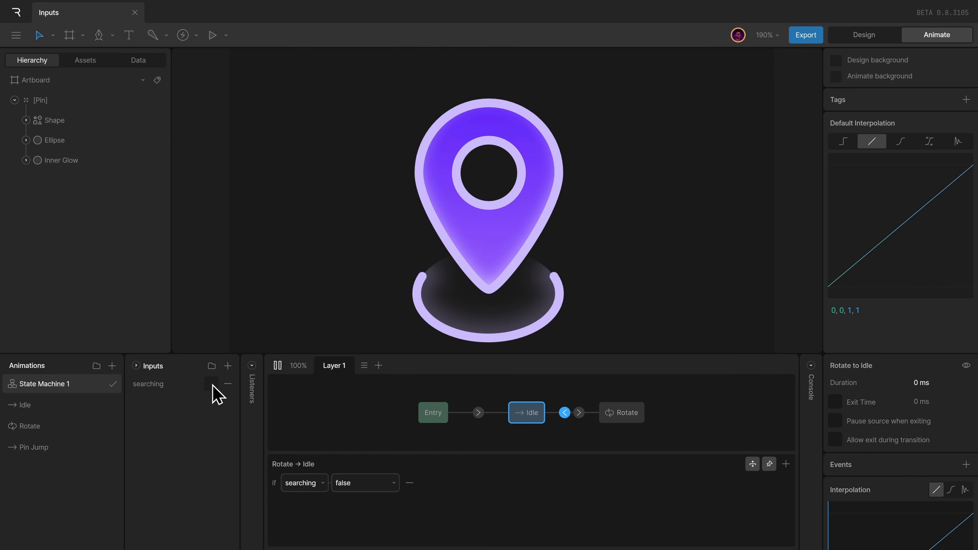
Step: Toggle the searching input several times while the state machine plays to check how the pin returns to Idle
click(210, 384)
click(210, 383)
click(210, 383)
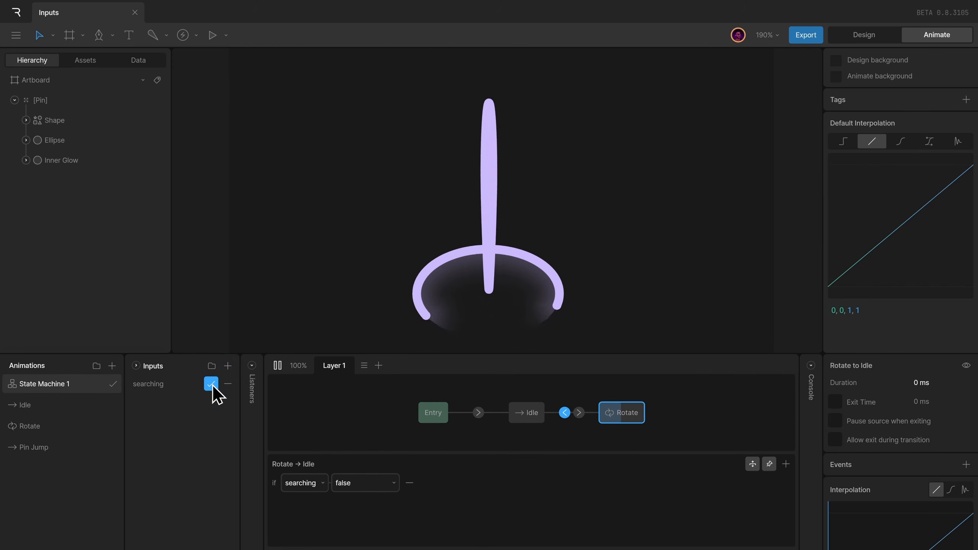
click(211, 383)
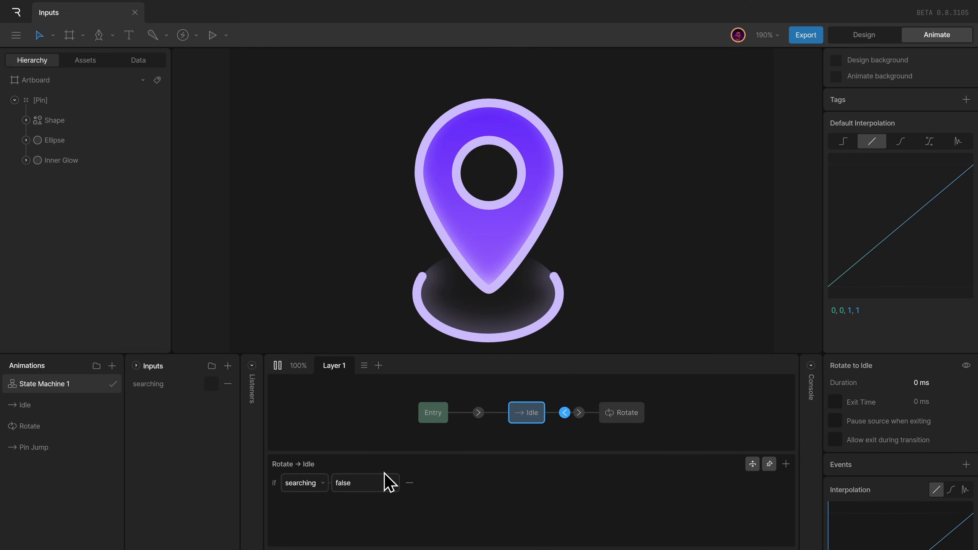
Step: Compare the pin's pose midway through the Rotate timeline with its pose in the Idle timeline
click(65, 430)
drag(606, 380, 562, 397)
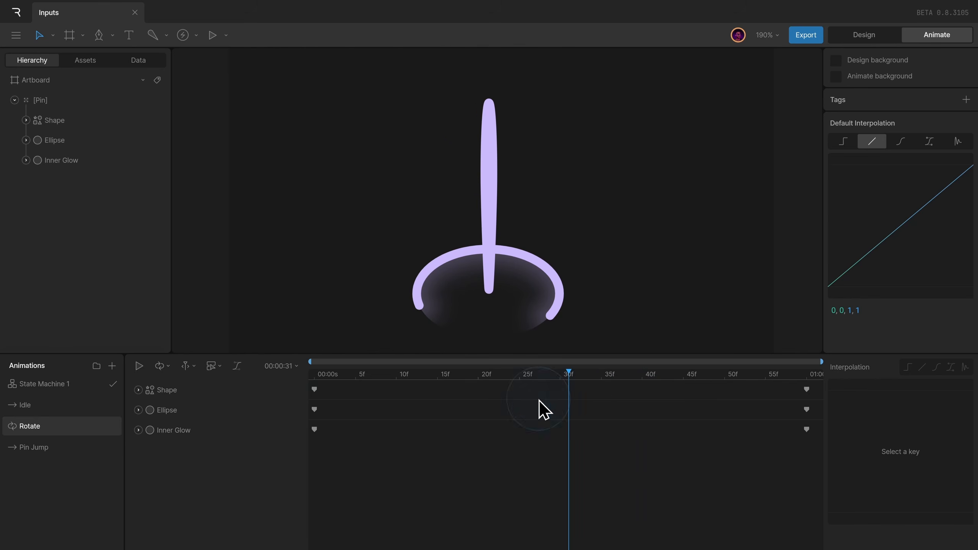
click(104, 390)
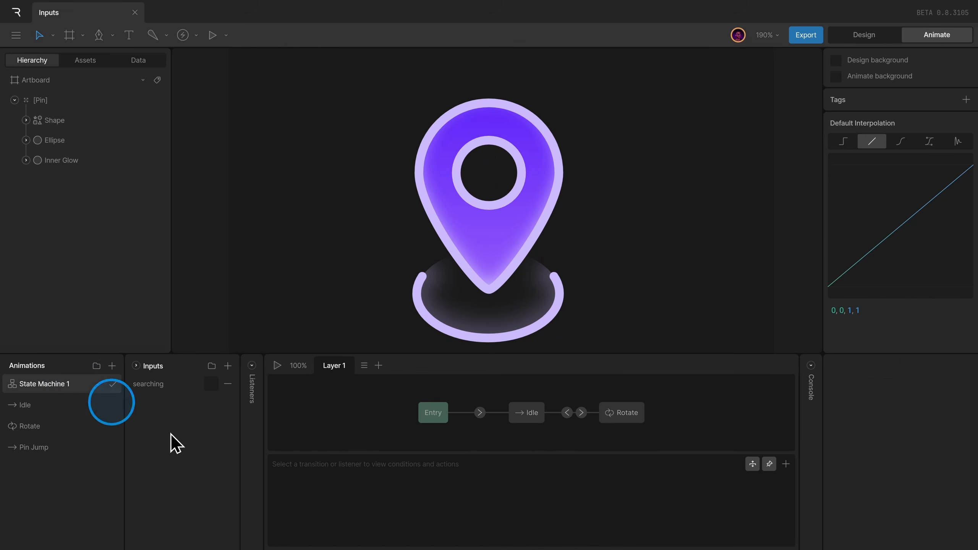
click(567, 413)
click(97, 405)
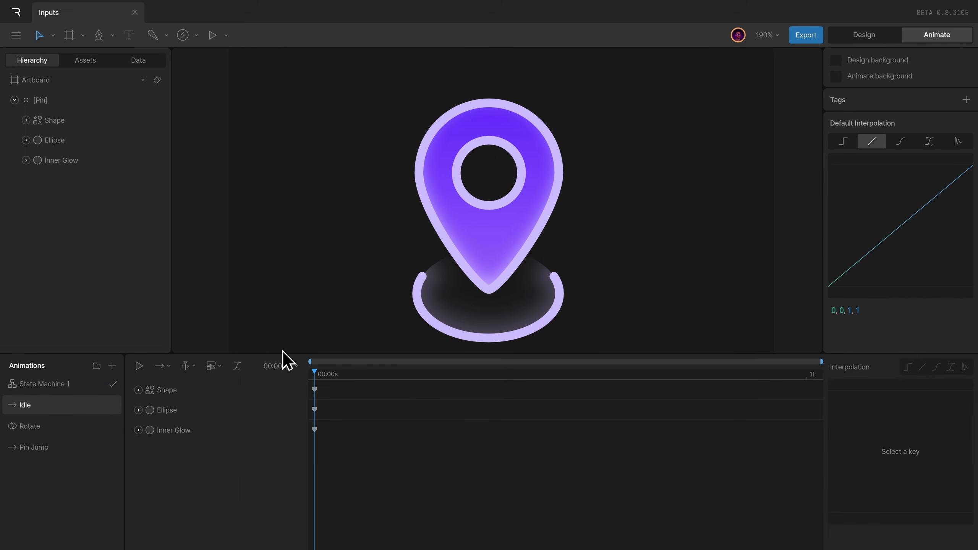
Step: Set the Rotate to Idle transition's duration to 500 ms with cubic interpolation
click(70, 384)
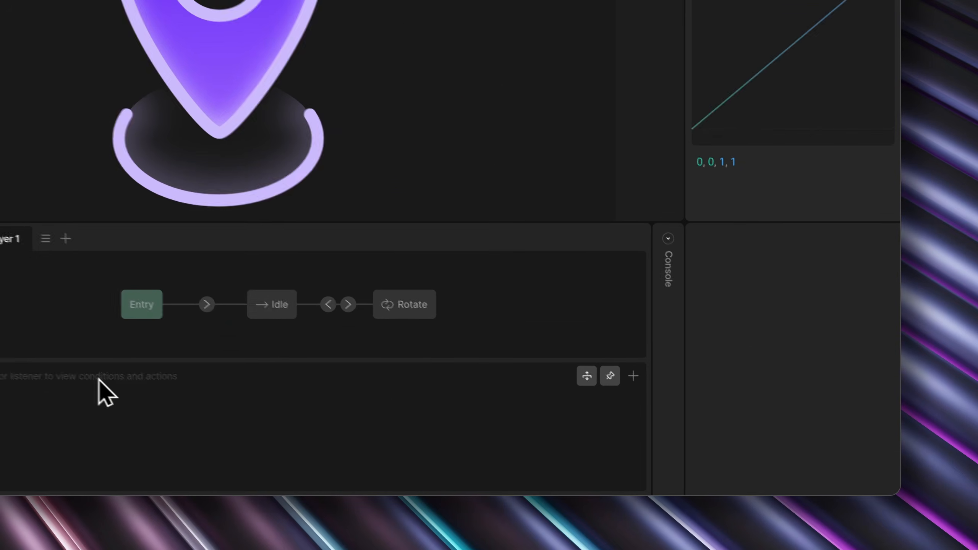
click(324, 303)
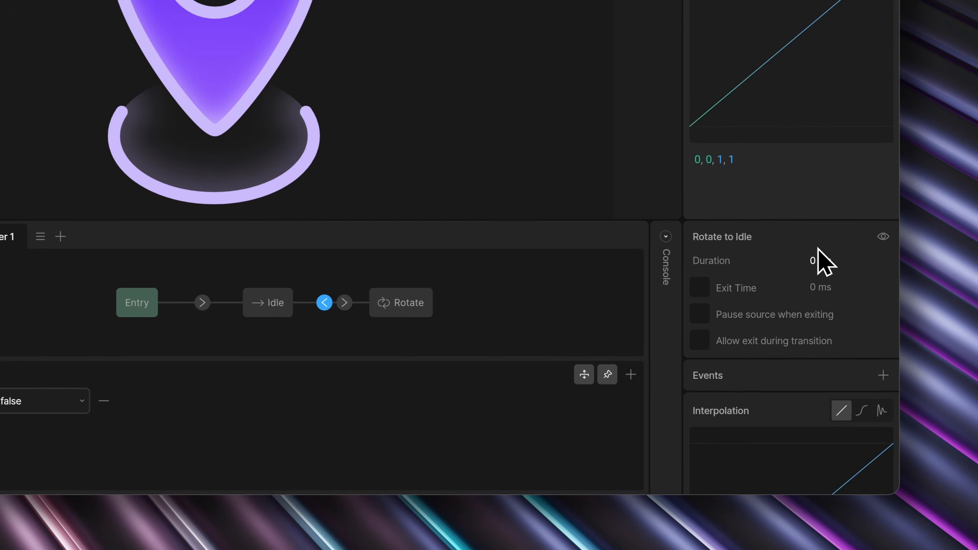
click(818, 259)
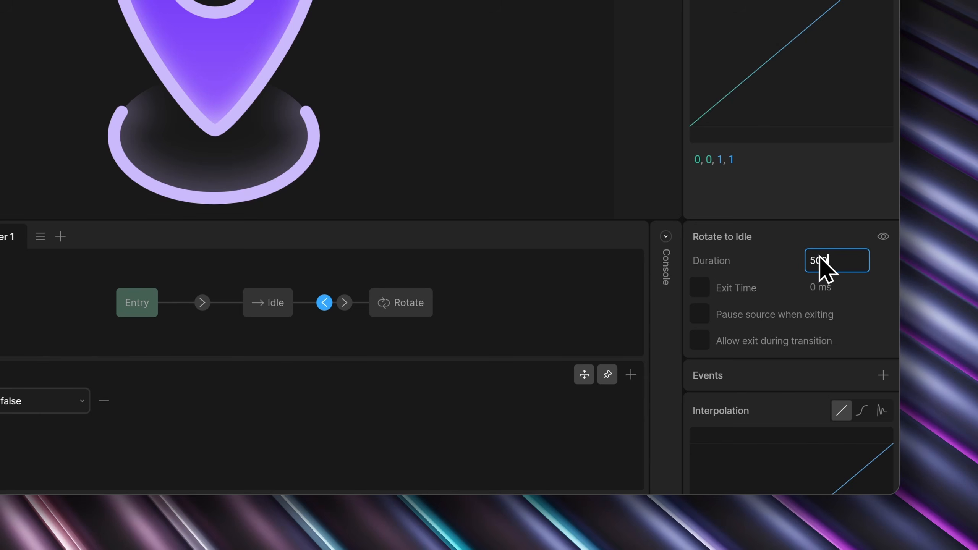
key(Return)
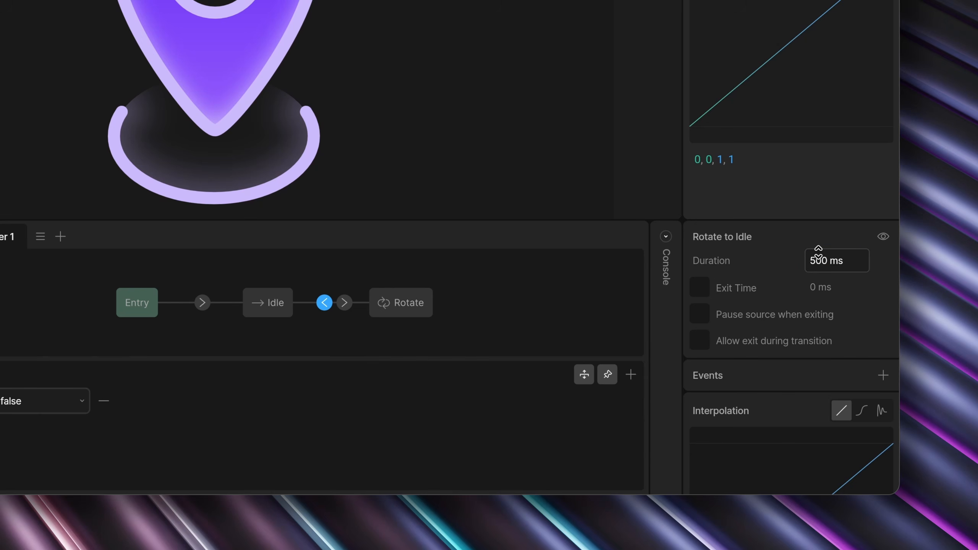
click(862, 411)
Step: Play the state machine and toggle searching on and off to preview the eased return to Idle
click(278, 367)
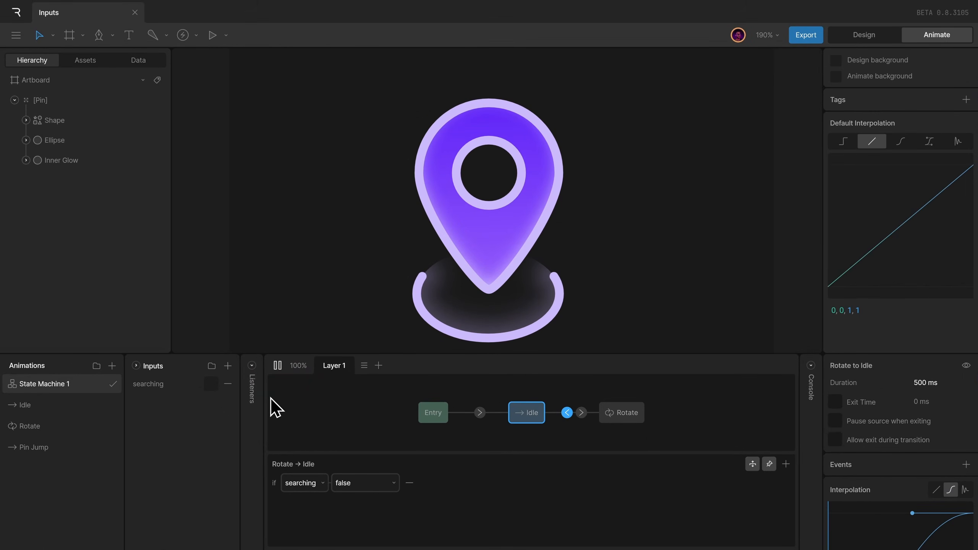
click(211, 383)
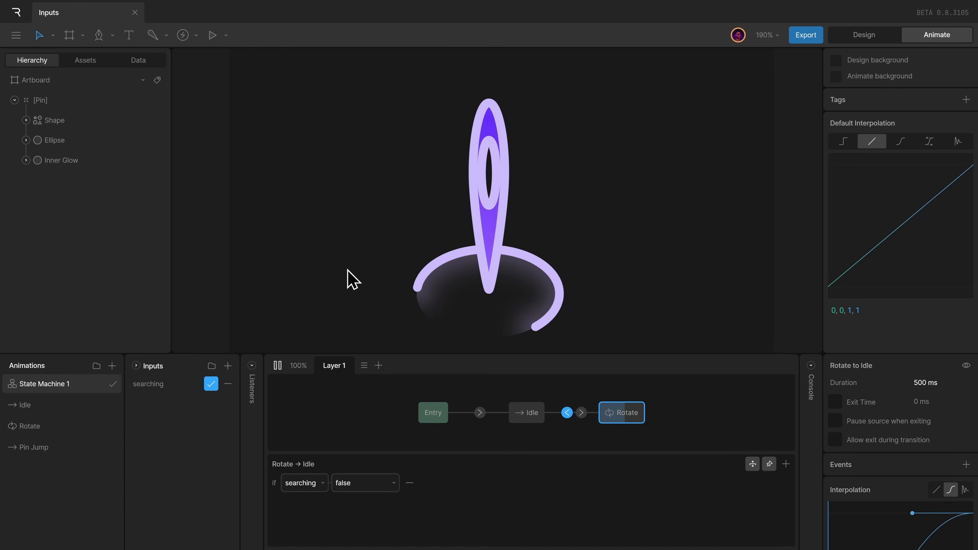
click(214, 386)
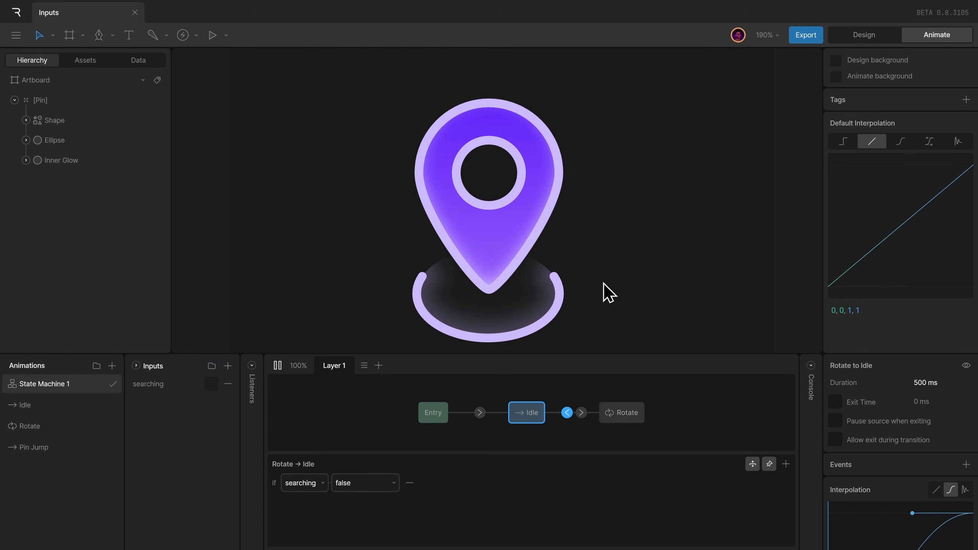
click(211, 383)
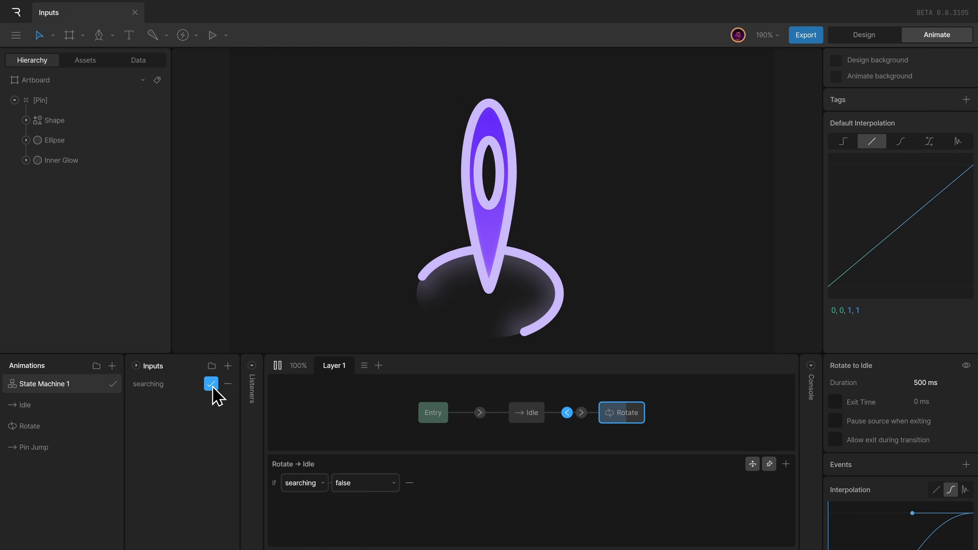
click(211, 385)
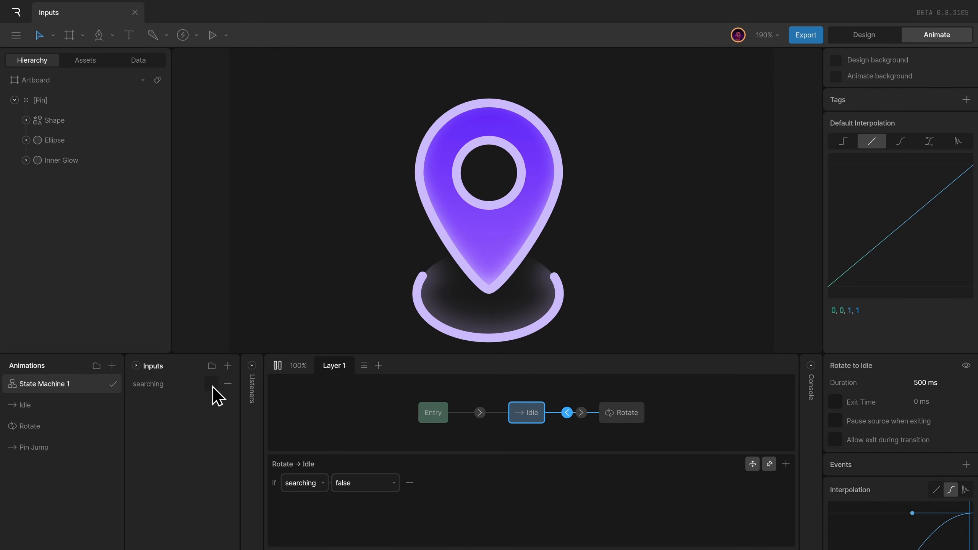
Step: Inspect the Idle timeline and scrub the Rotate timeline from its middle back to the start
click(52, 407)
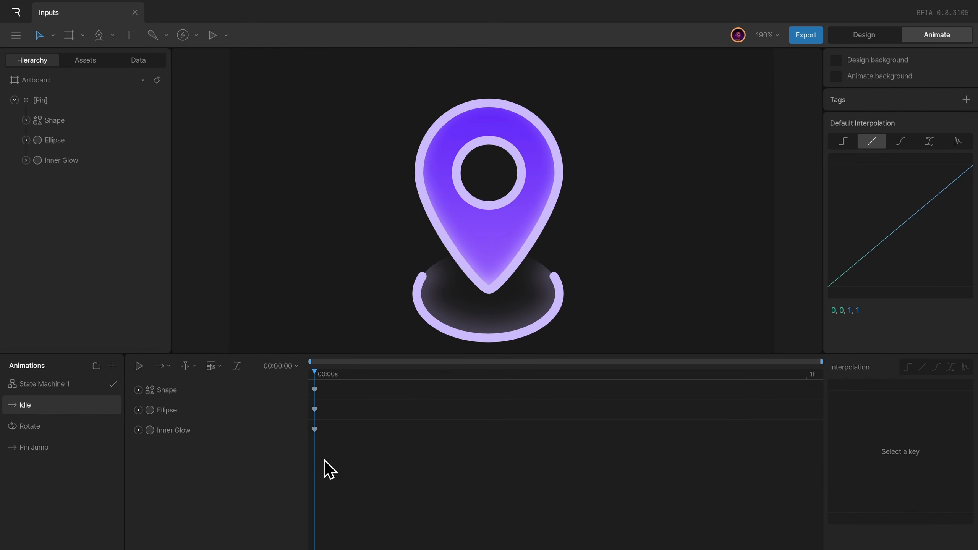
click(50, 429)
drag(569, 373, 168, 393)
Step: Replay State Machine 1 and rapidly toggle the searching input to test interrupting the rotation partway
click(85, 386)
click(277, 364)
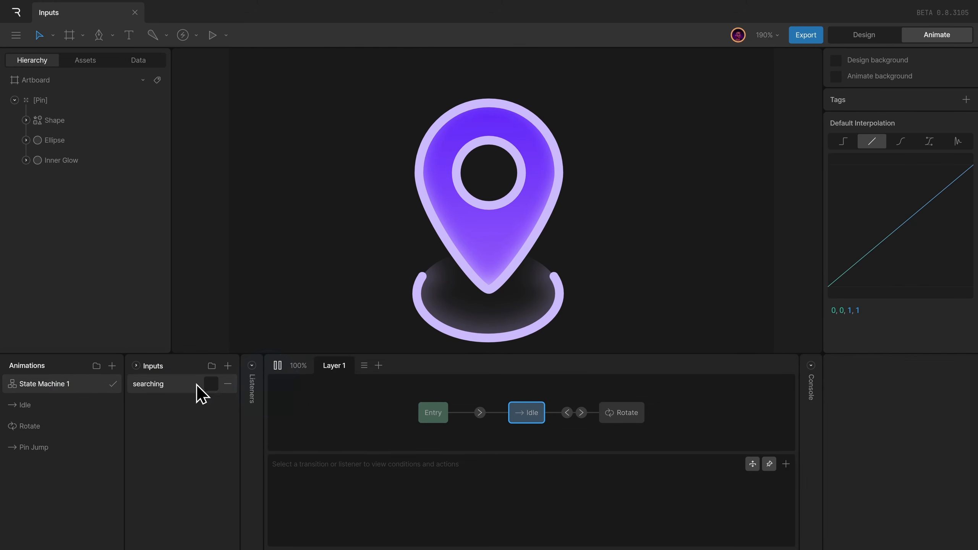
click(210, 383)
click(211, 385)
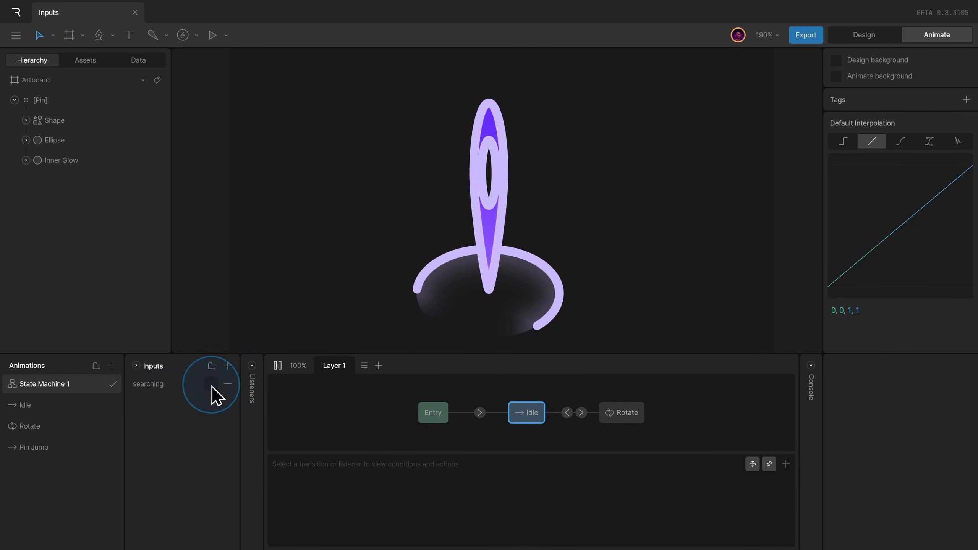
click(210, 384)
click(211, 384)
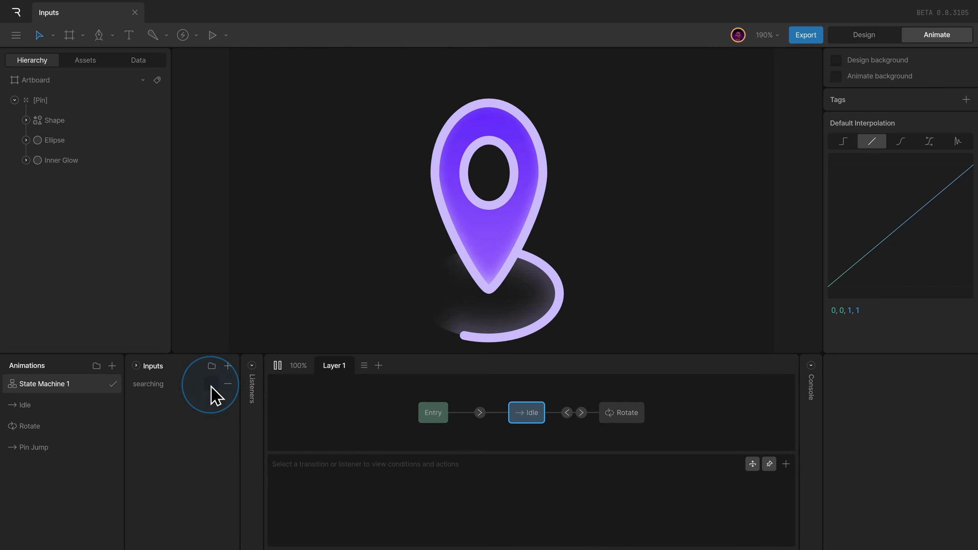
Step: Scrub through the Rotate timeline to its end at one second to review the full turn
click(55, 427)
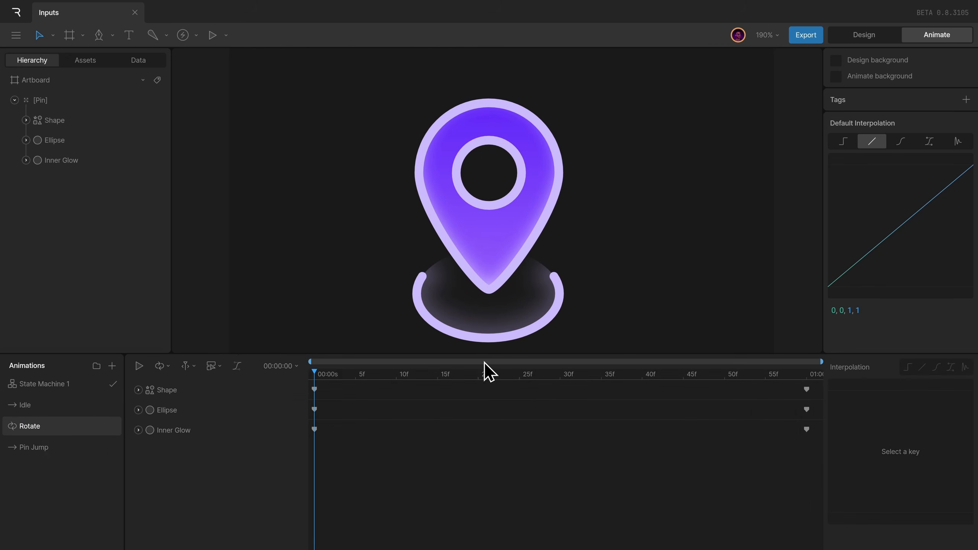
drag(484, 371, 821, 383)
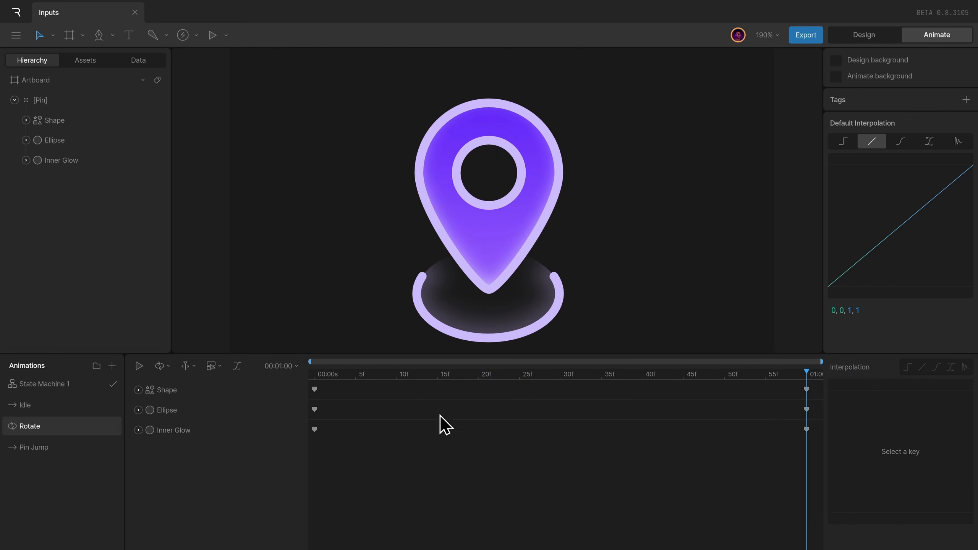
drag(332, 376, 813, 385)
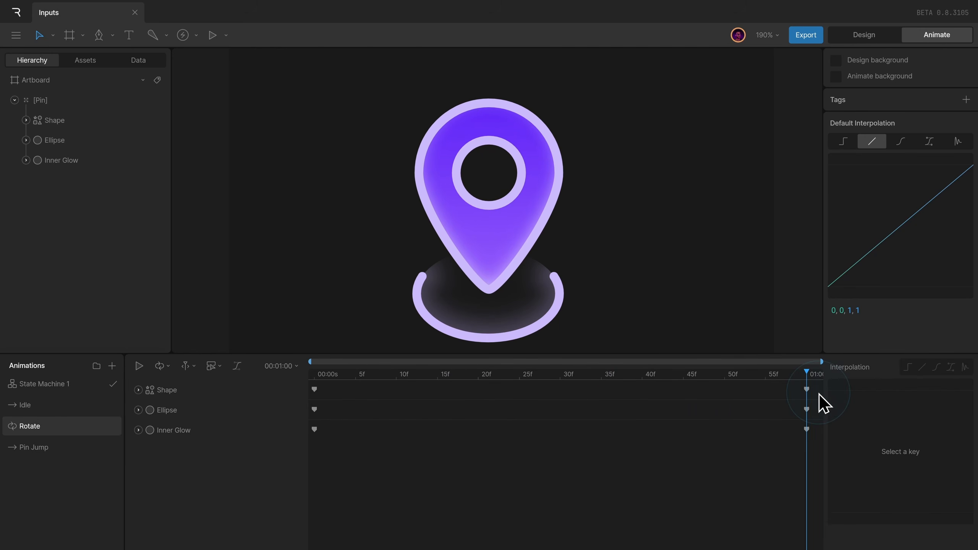
Step: Set the Rotate to Idle transition's duration to 0 ms and enable an exit time of 100%
click(88, 384)
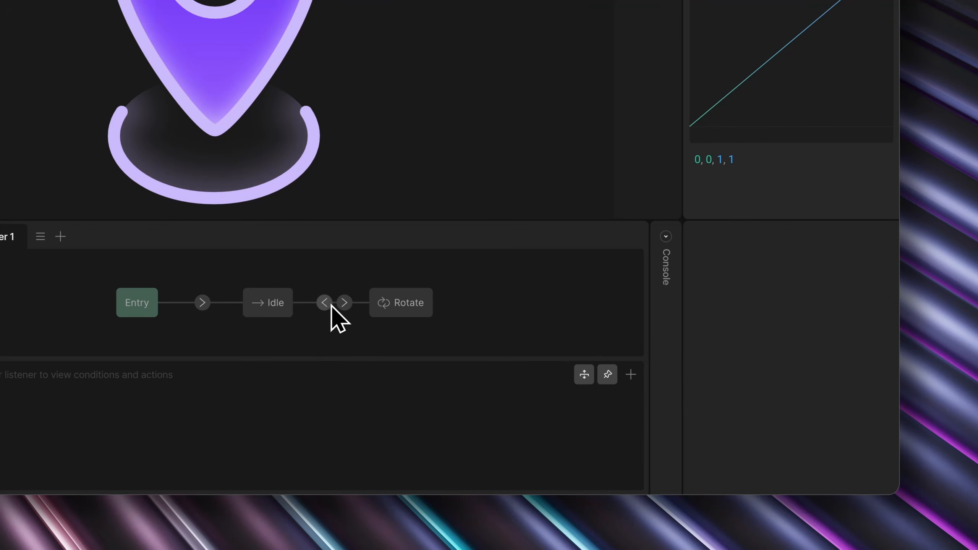
click(324, 302)
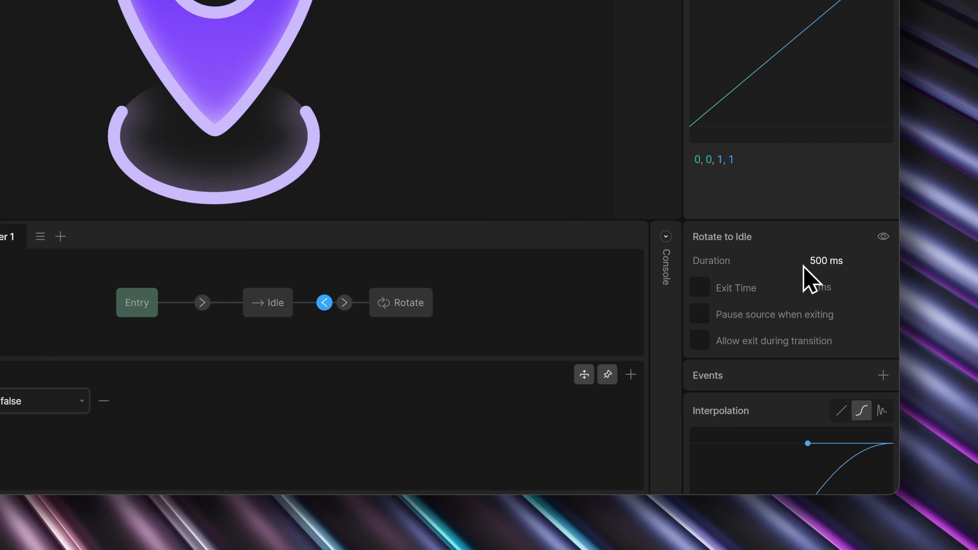
click(825, 262)
text(0)
key(Return)
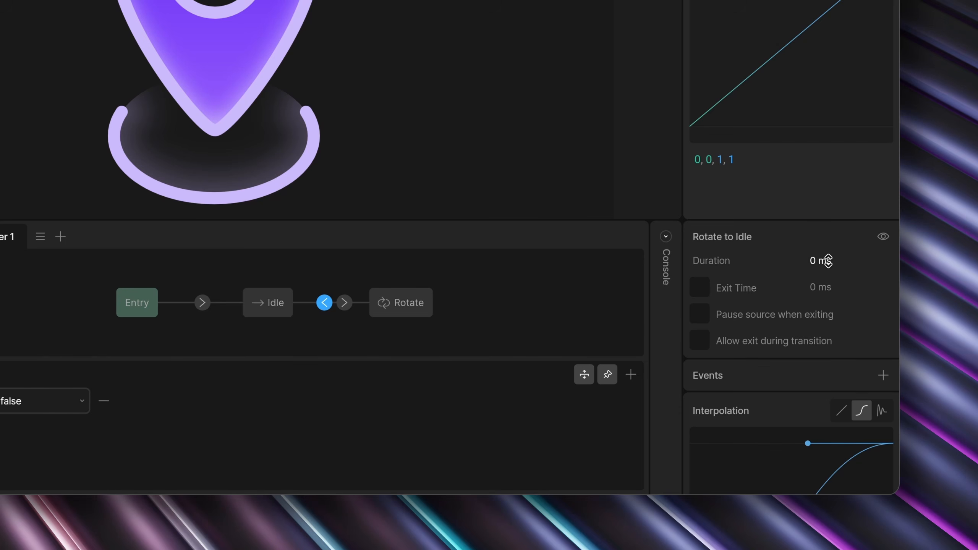
click(702, 289)
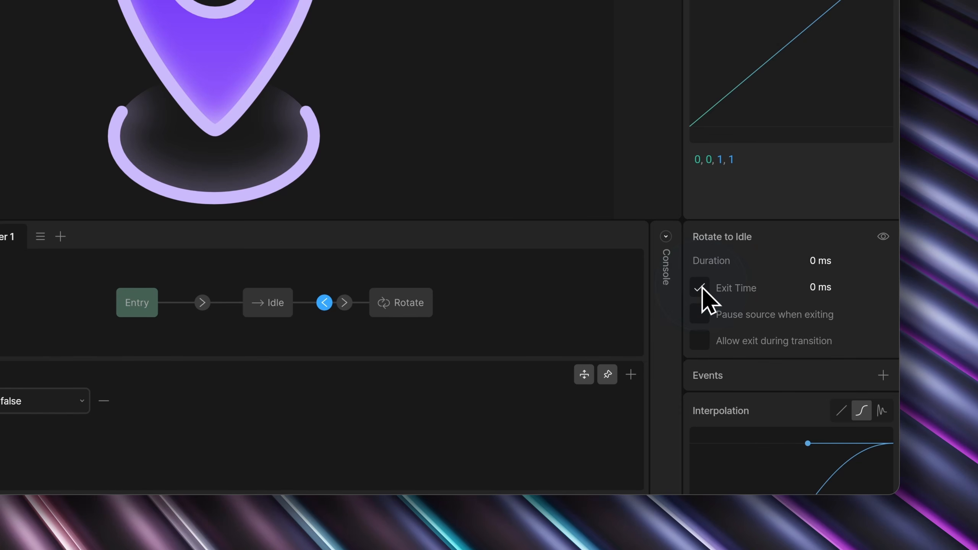
click(846, 285)
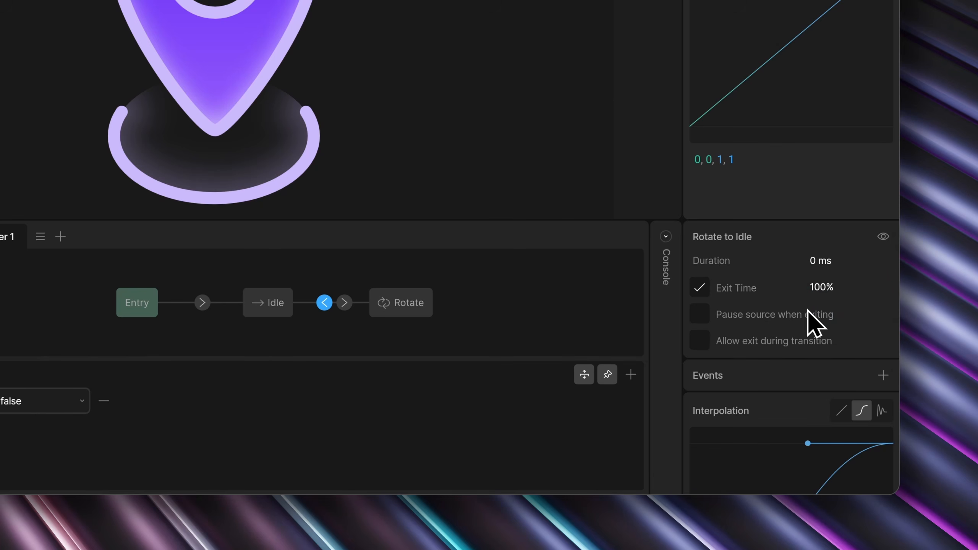
Step: Play the state machine and turn searching on and off to test the exit time on the Rotate to Idle transition
click(422, 311)
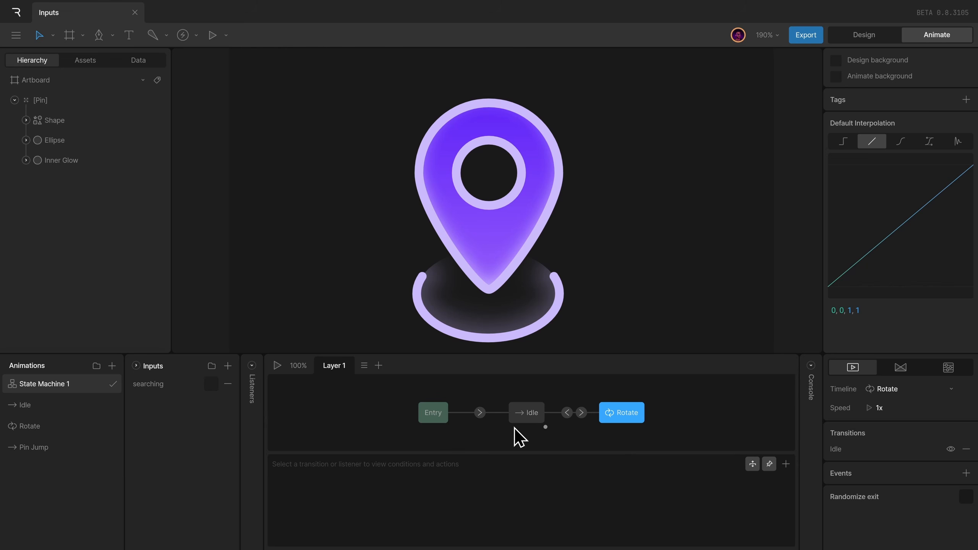
click(277, 365)
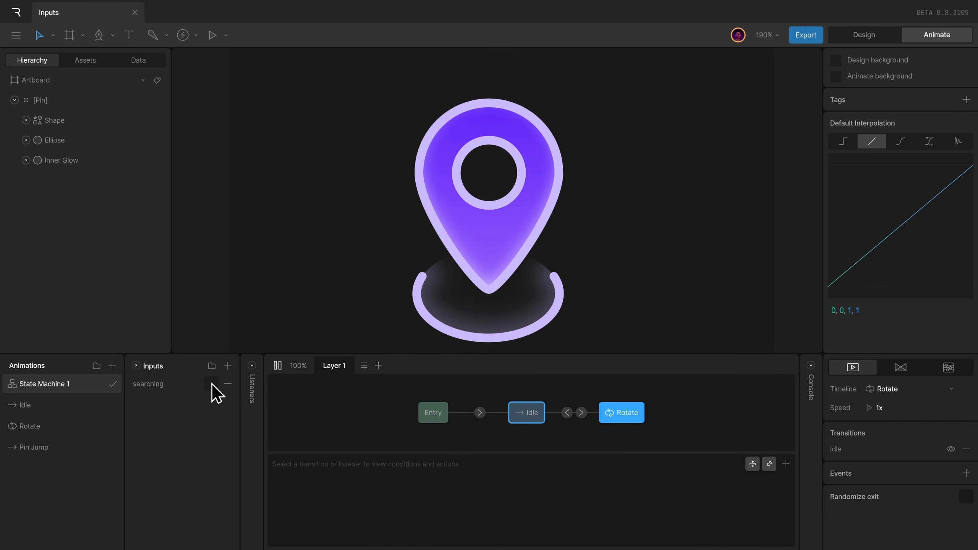
click(211, 383)
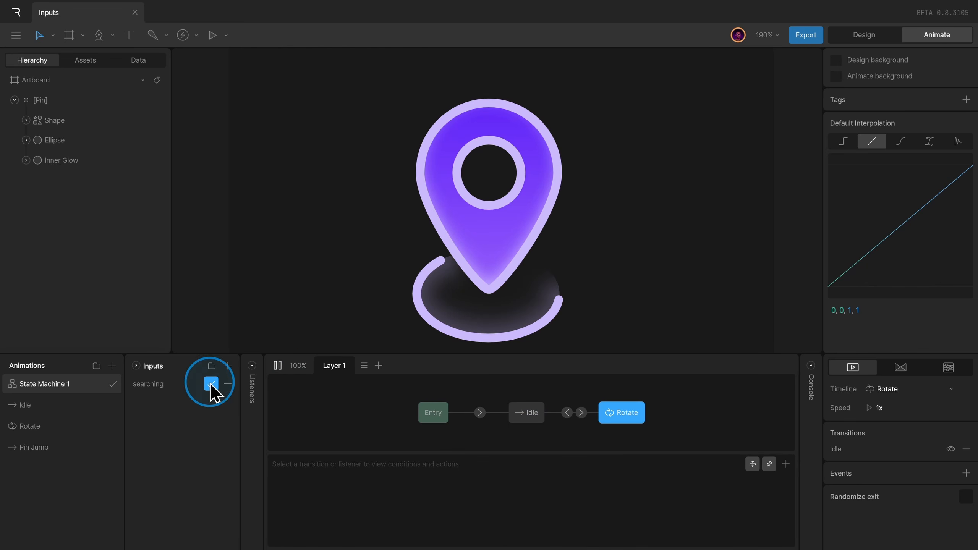
click(566, 413)
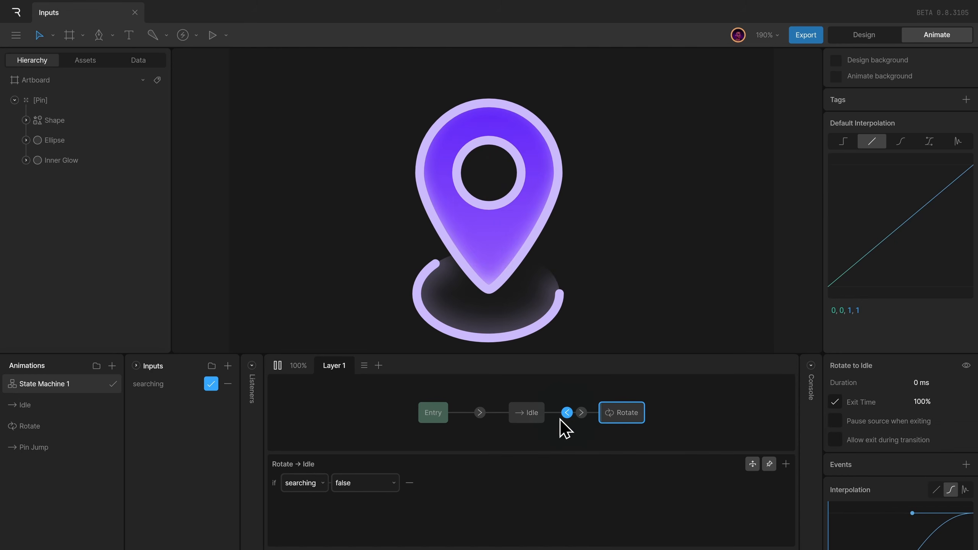
click(211, 383)
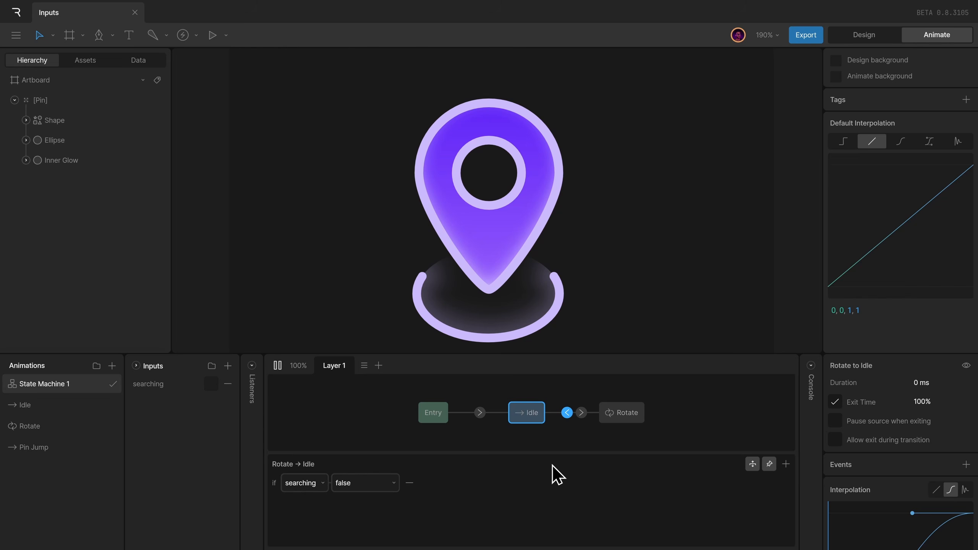
Step: Set the Rotate state's speed to 0.25x and turn on searching to preview the slower rotation
click(608, 419)
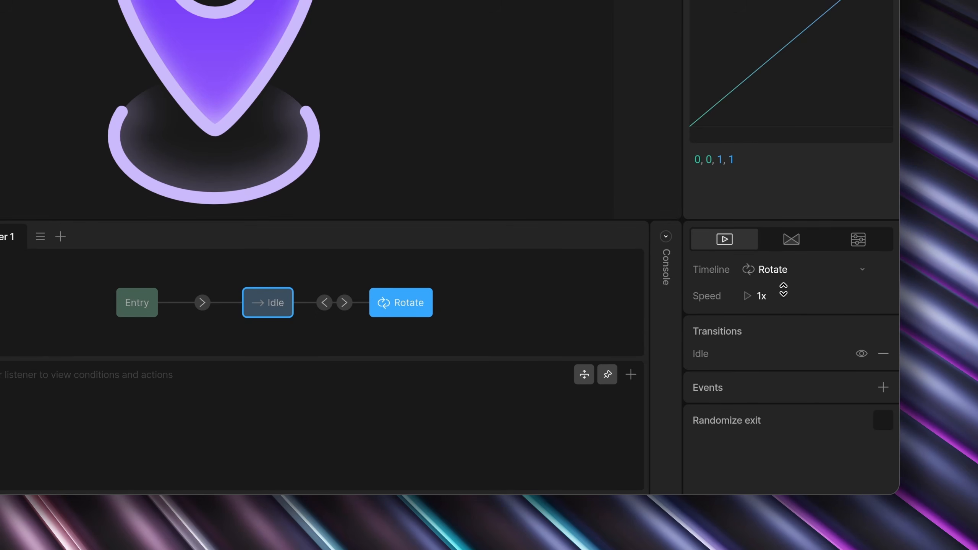
click(761, 296)
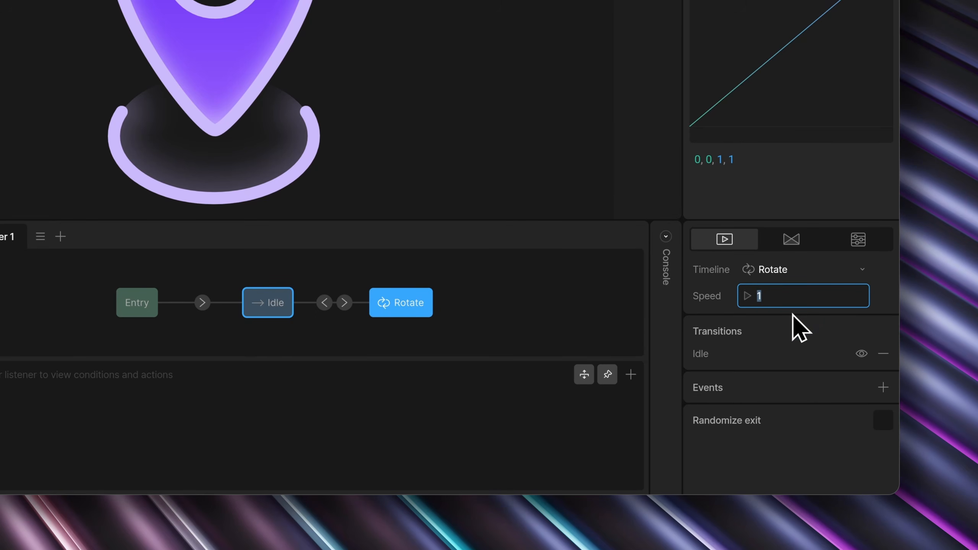
text(.25)
key(Return)
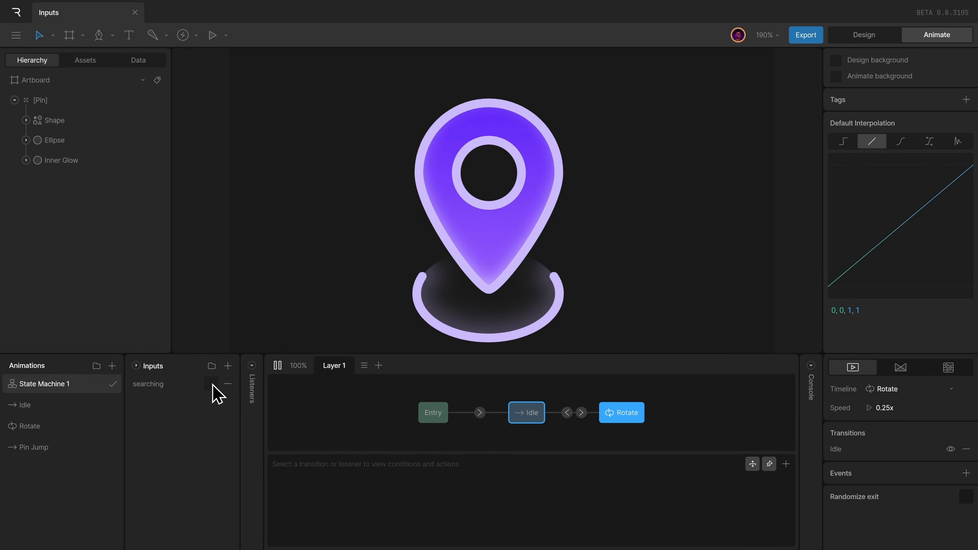
click(211, 384)
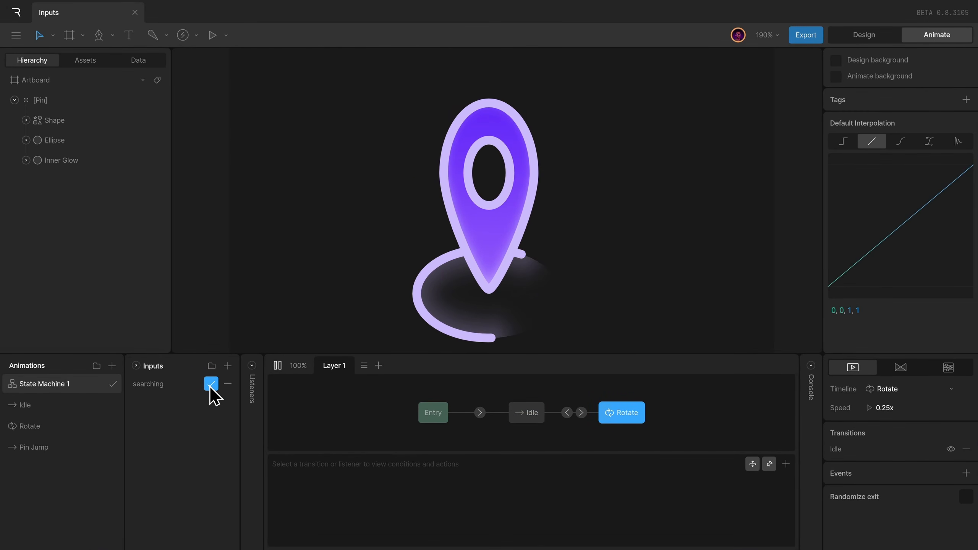
Step: Turn off searching to watch the slow rotation finish, and select the Rotate to Idle transition to review its exit time
click(690, 430)
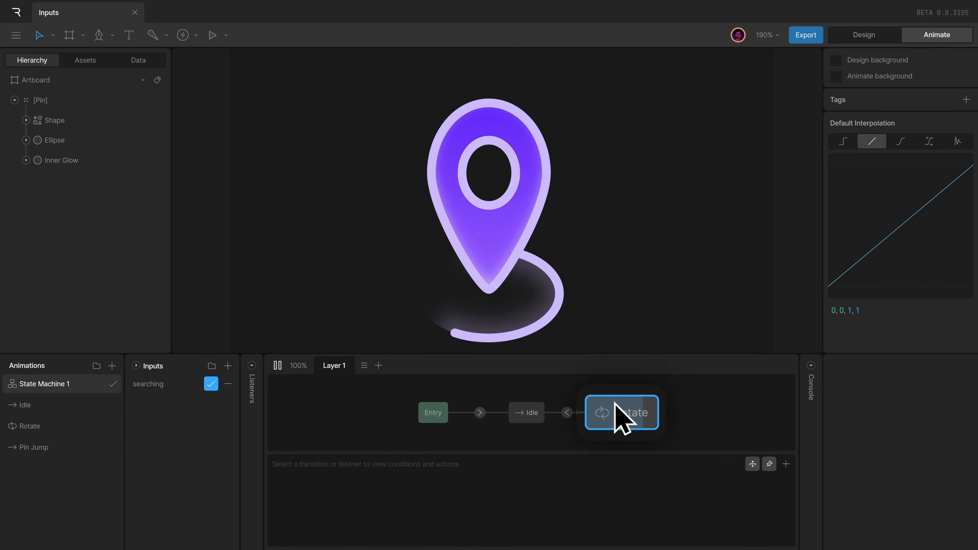
click(211, 383)
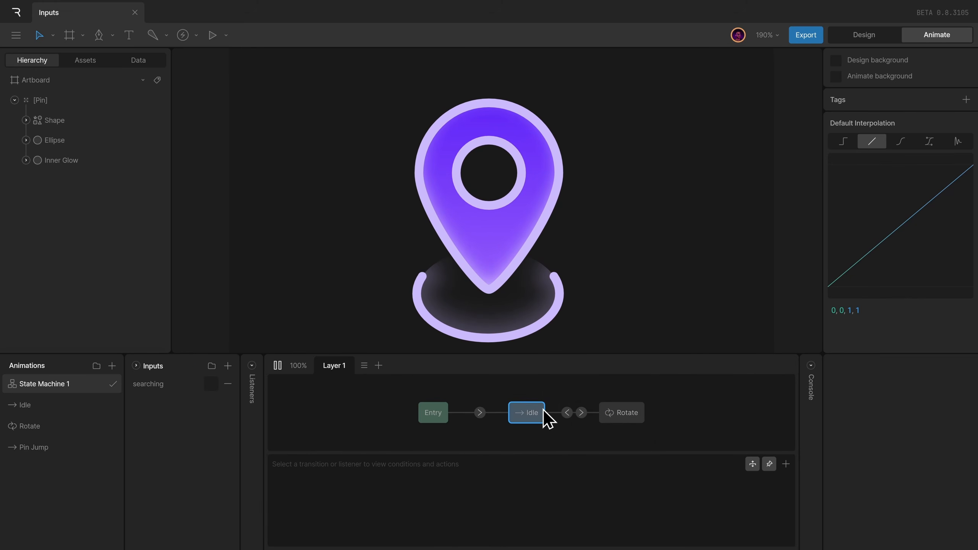
click(567, 412)
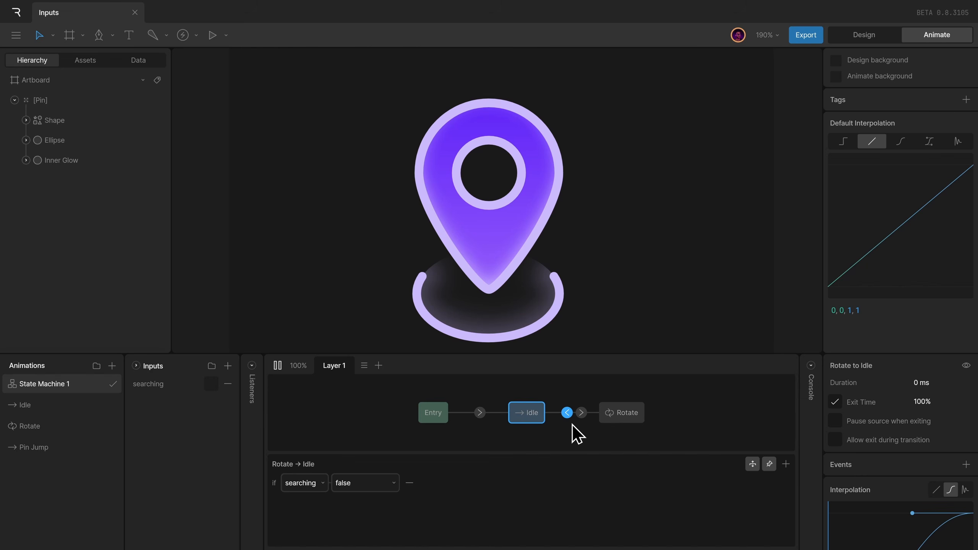
Step: Set the Rotate state's speed to 1x
click(618, 415)
click(892, 411)
text(1x)
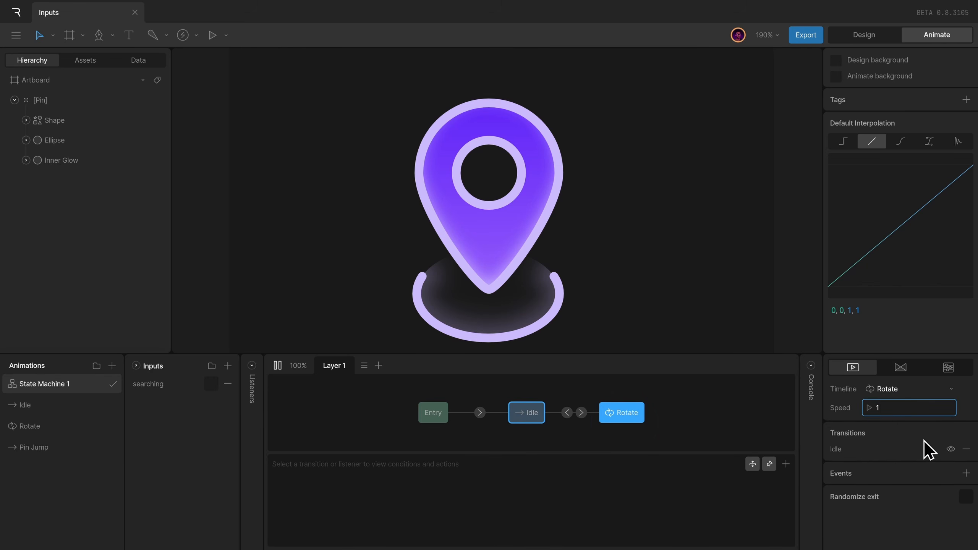
click(673, 422)
drag(681, 424, 676, 406)
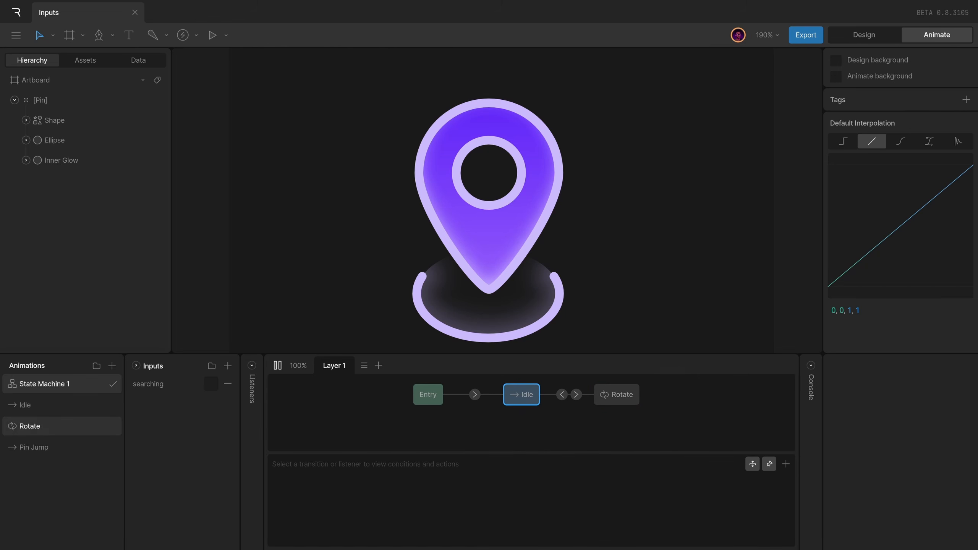
Step: Scrub through the Pin Jump timeline to its end to review the jump, and return to State Machine 1
click(87, 448)
drag(351, 381, 814, 447)
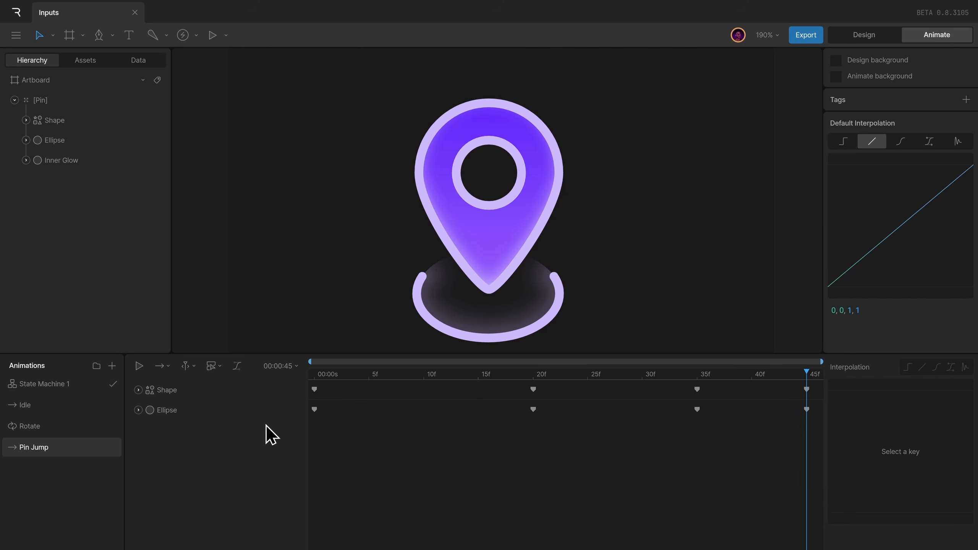
click(86, 383)
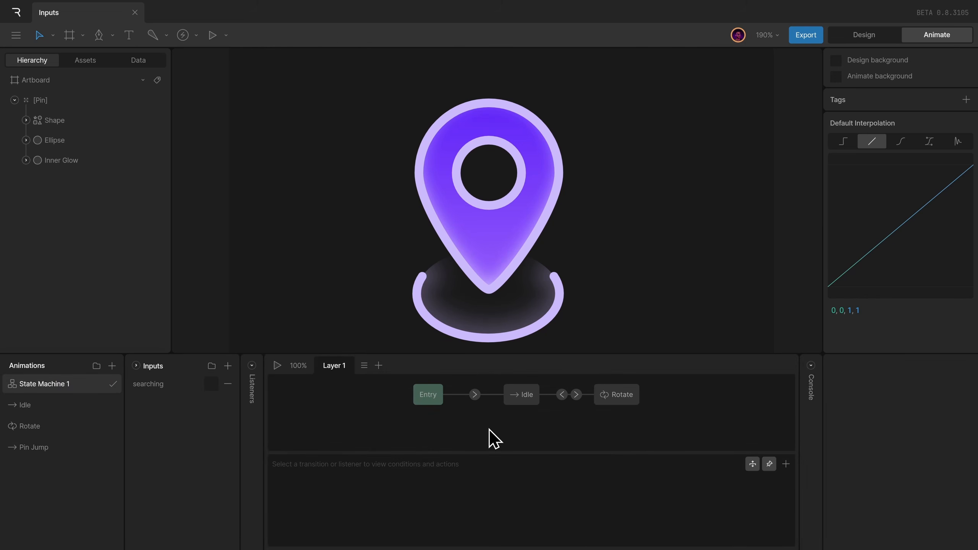
Step: Play the state machine and turn searching on and off to preview the current return from Rotate to Idle
click(277, 365)
click(211, 383)
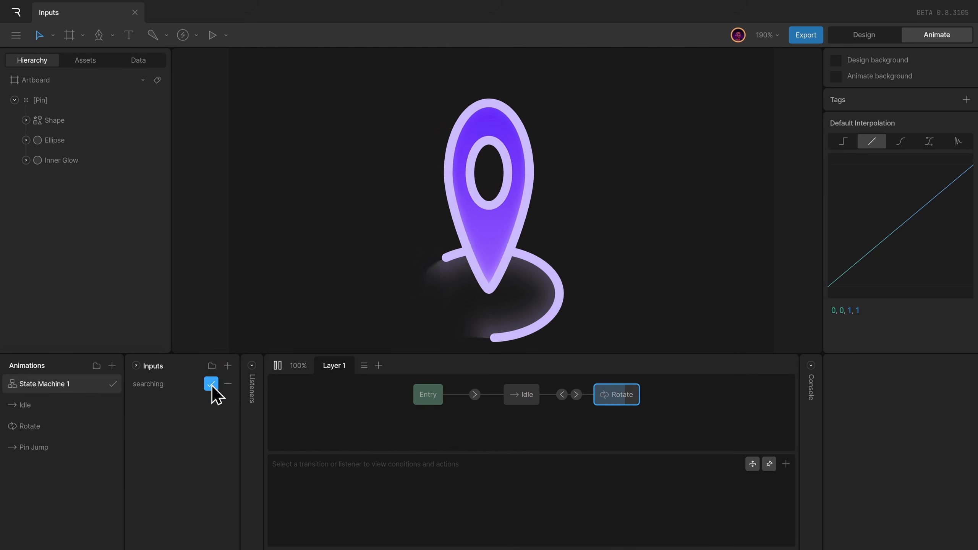
click(210, 384)
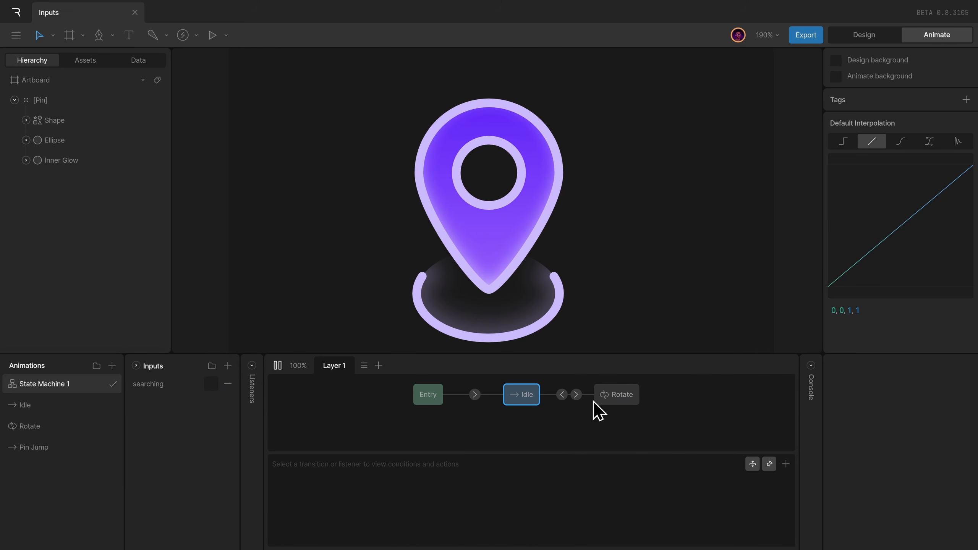
Step: Delete the Rotate to Idle transition and add the Pin Jump animation as a state below Idle and Rotate
click(561, 395)
key(Delete)
drag(81, 451, 567, 432)
click(679, 433)
Step: Create a transition from Rotate to Pin Jump with the condition that searching is false
drag(628, 415, 584, 438)
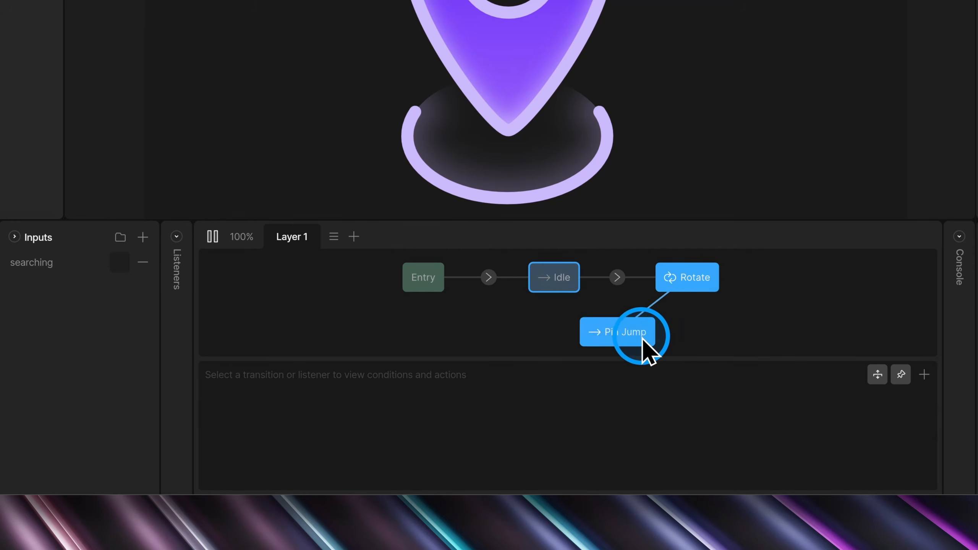
drag(642, 338, 651, 324)
click(653, 304)
click(923, 374)
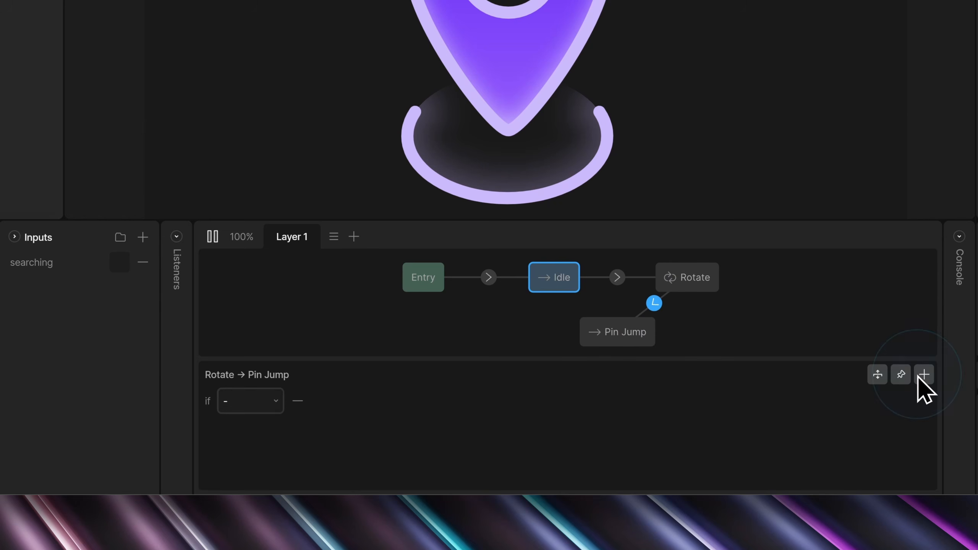
click(266, 401)
click(254, 278)
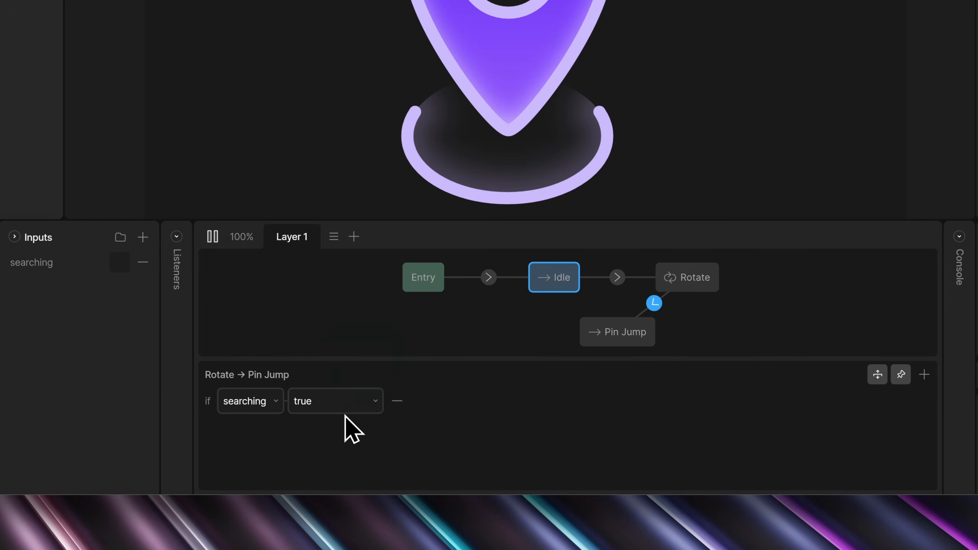
click(344, 411)
click(341, 431)
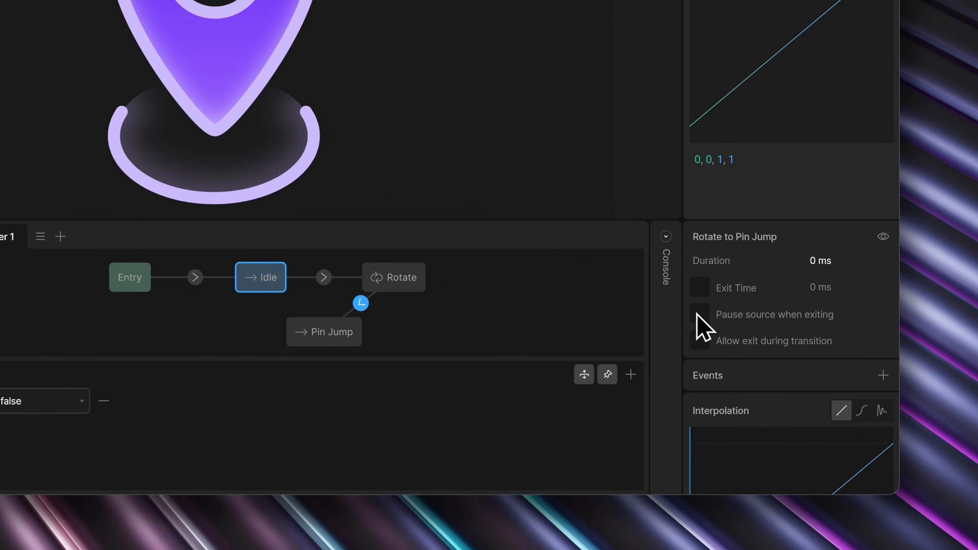
Step: Enable an exit time of 100% on the Rotate to Pin Jump transition
click(698, 286)
click(839, 287)
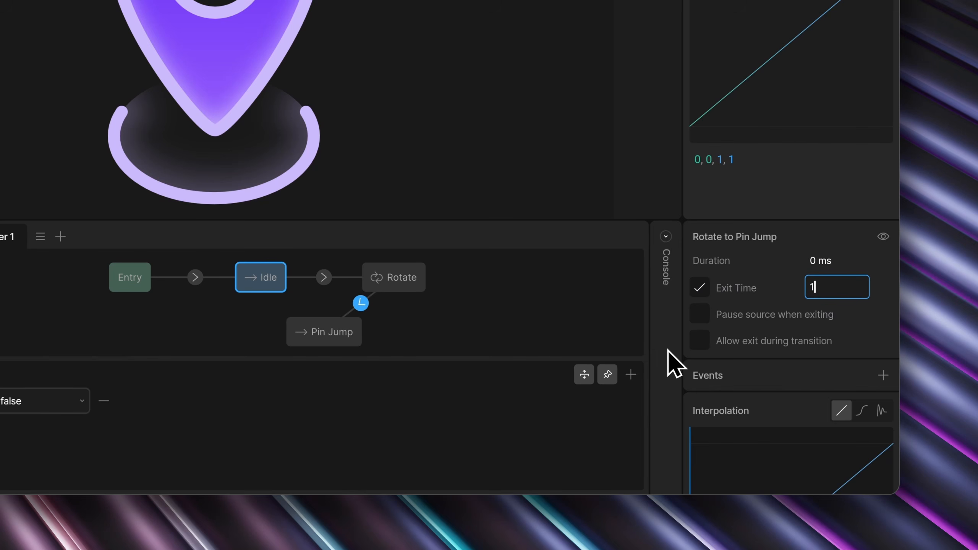
text(100%)
key(Return)
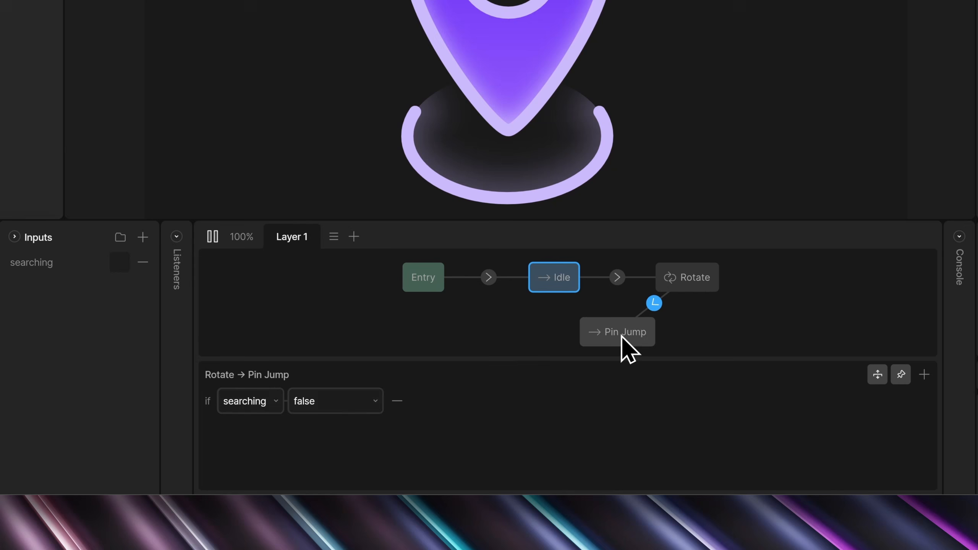
Step: Connect Pin Jump back to Idle with a transition, and scrub through the Pin Jump timeline to check its full length
drag(319, 339, 308, 346)
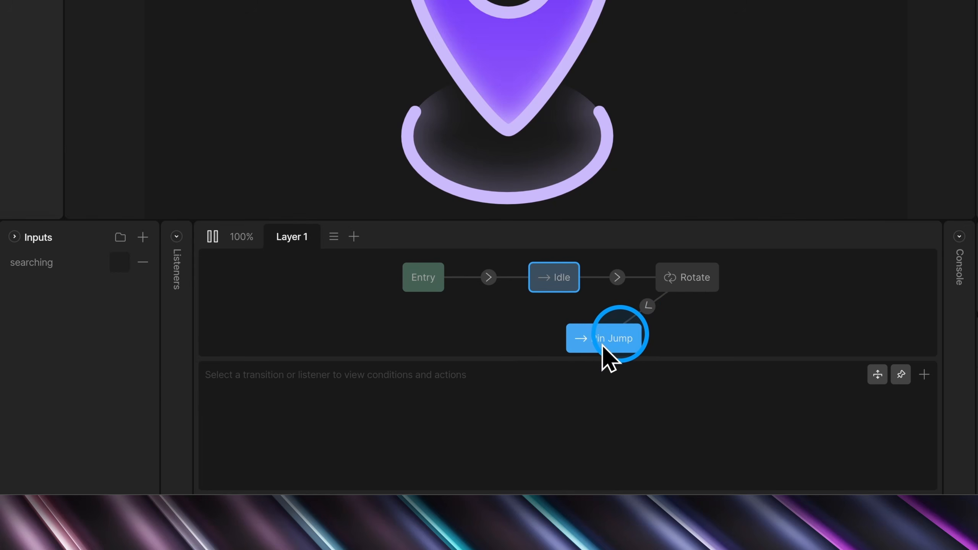
drag(569, 341, 542, 294)
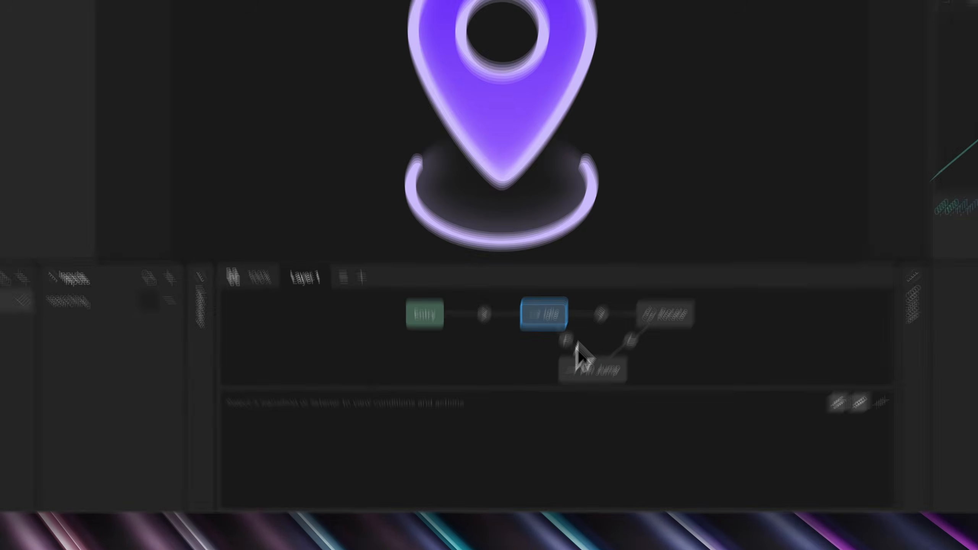
click(38, 448)
drag(328, 380, 892, 399)
click(41, 385)
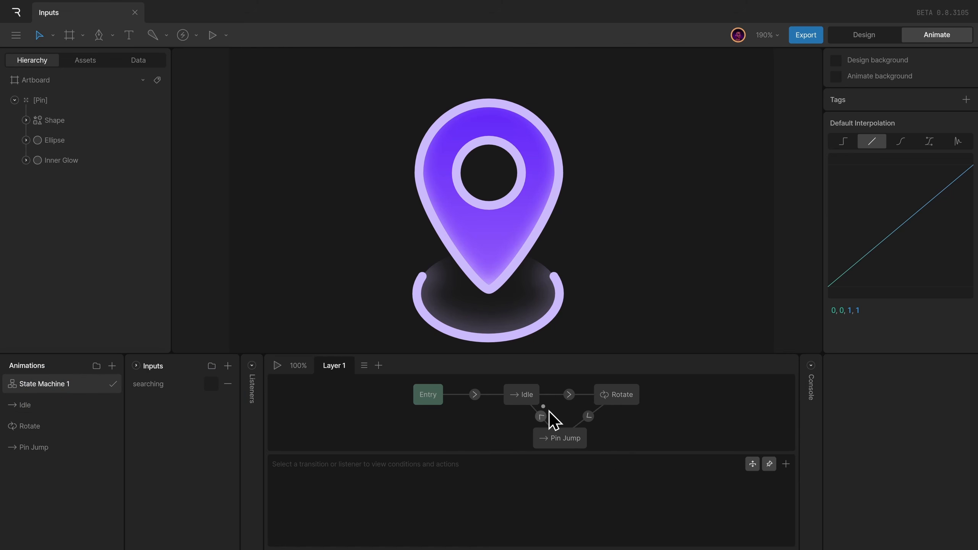
Step: Enable an exit time of 100% on the Pin Jump to Idle transition
click(542, 416)
click(862, 401)
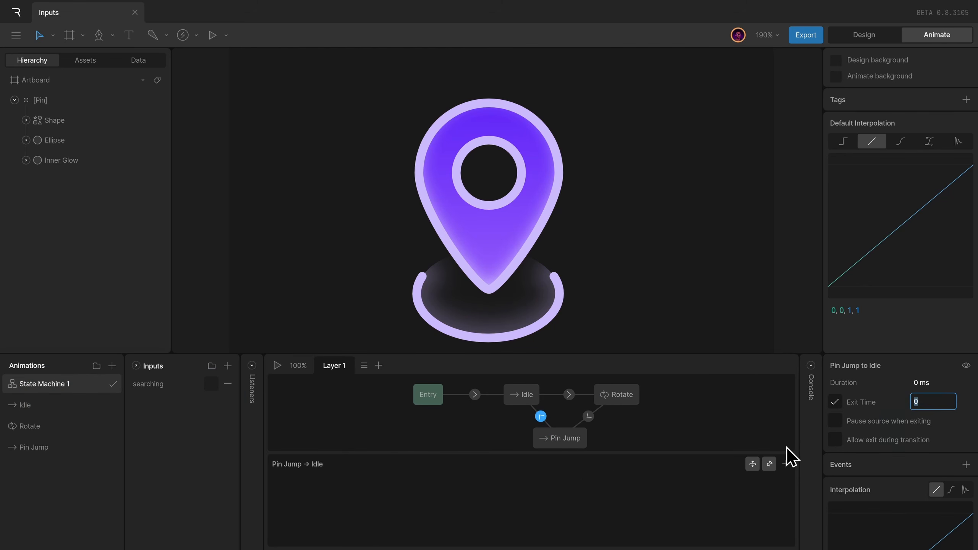
text(100%)
key(Return)
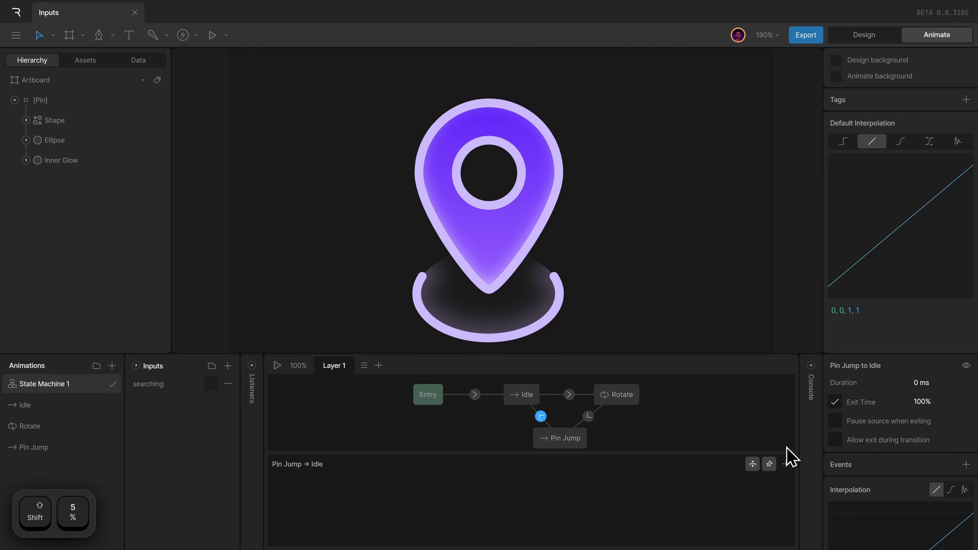
Step: Center the Pin Jump state between Idle and Rotate and fit the whole state graph in view
click(670, 419)
drag(569, 439, 576, 440)
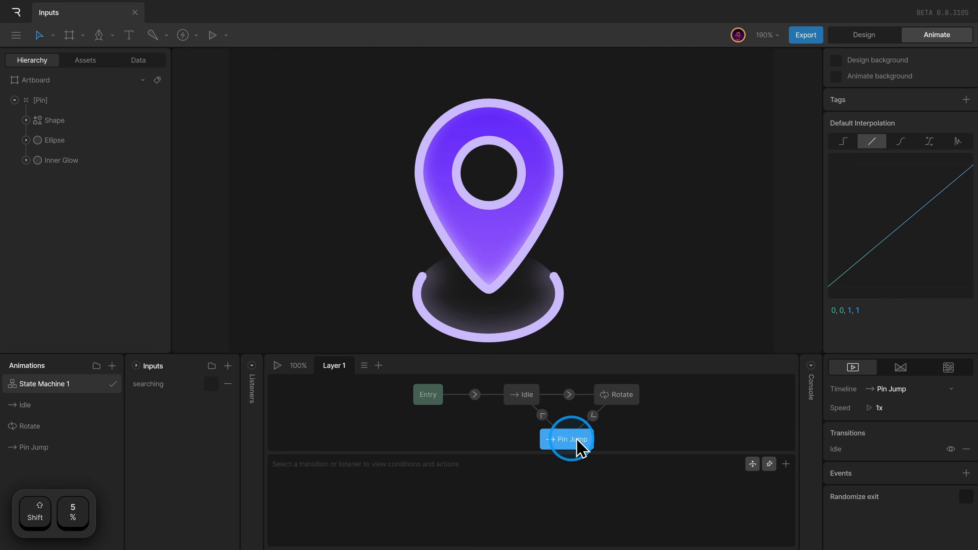
drag(690, 437, 338, 352)
key(f)
click(688, 420)
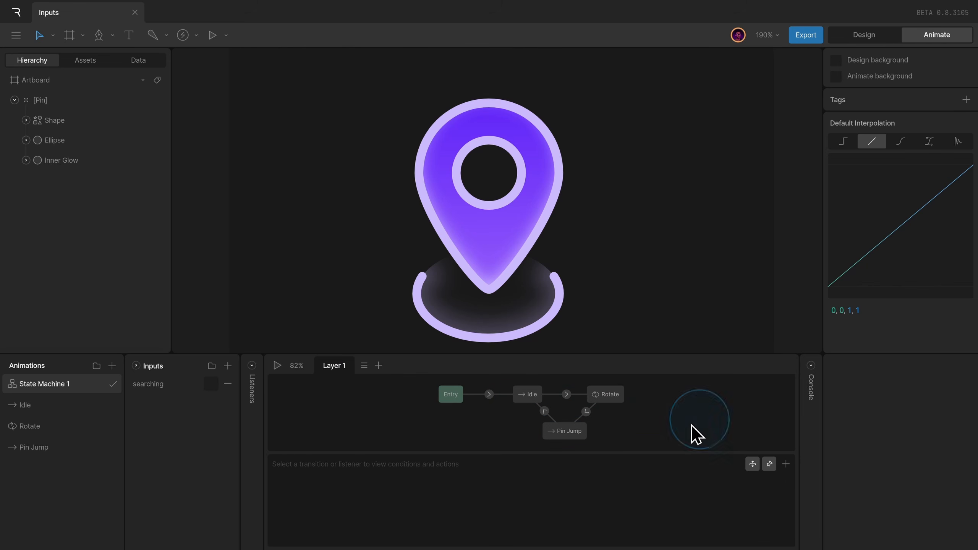
drag(667, 451, 416, 362)
key(f)
click(708, 438)
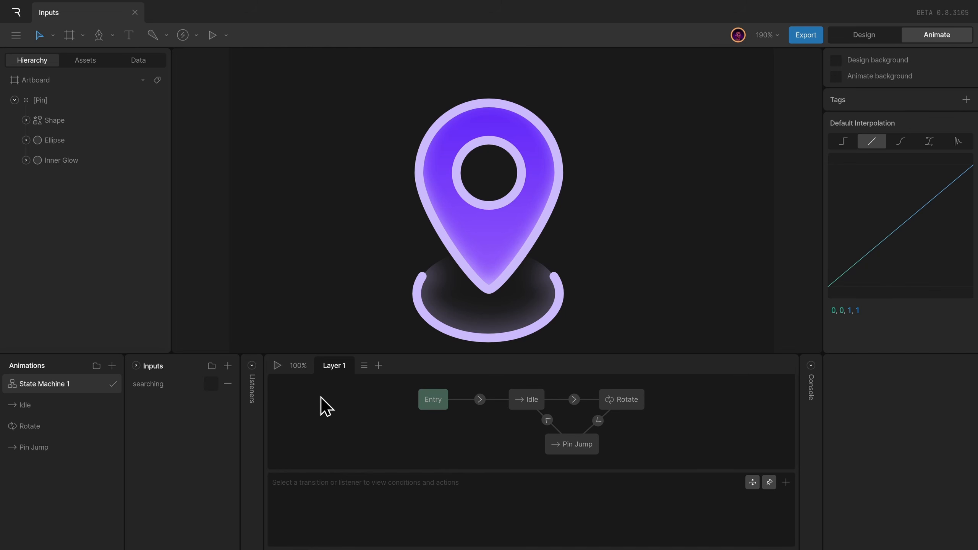
Step: Play the state machine and turn searching on and off several times to test the path from Rotate through Pin Jump to Idle
click(277, 365)
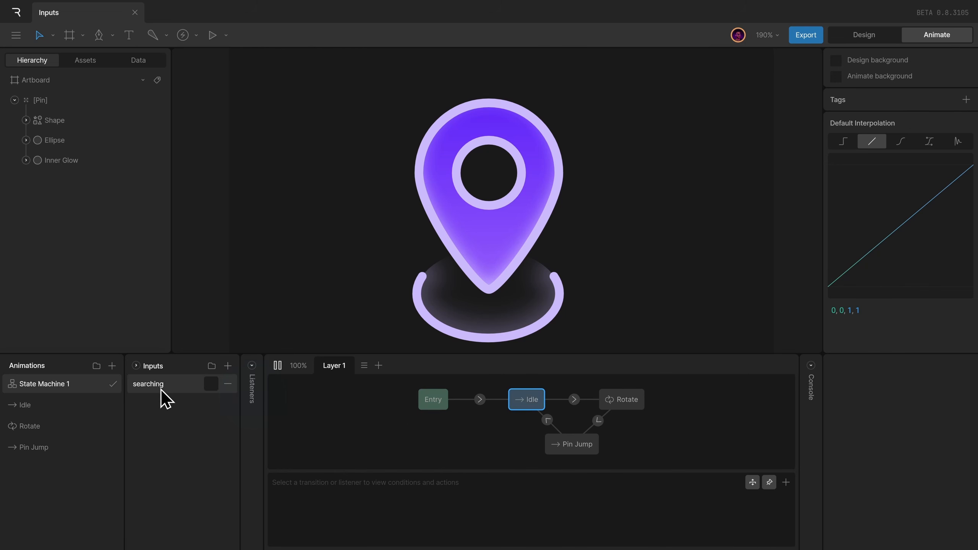
click(211, 383)
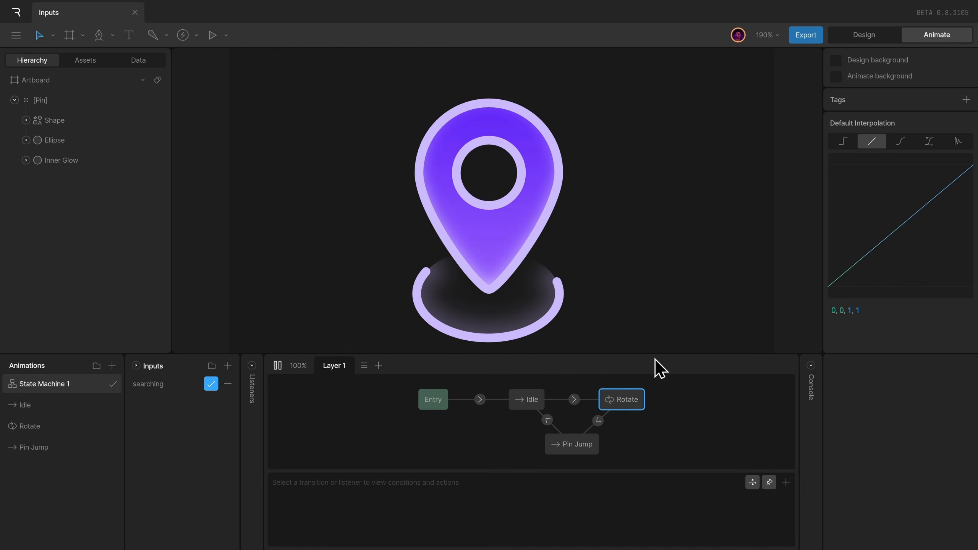
click(211, 383)
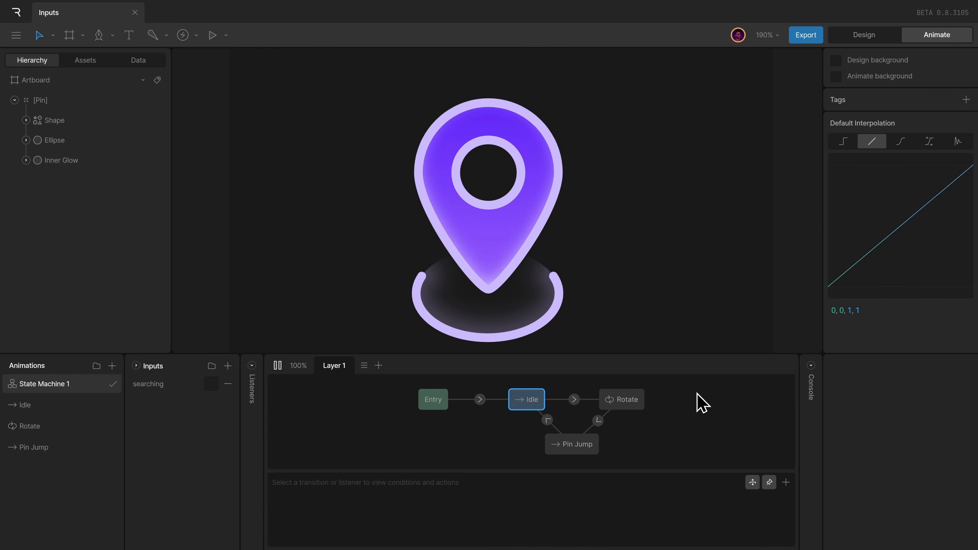
click(211, 384)
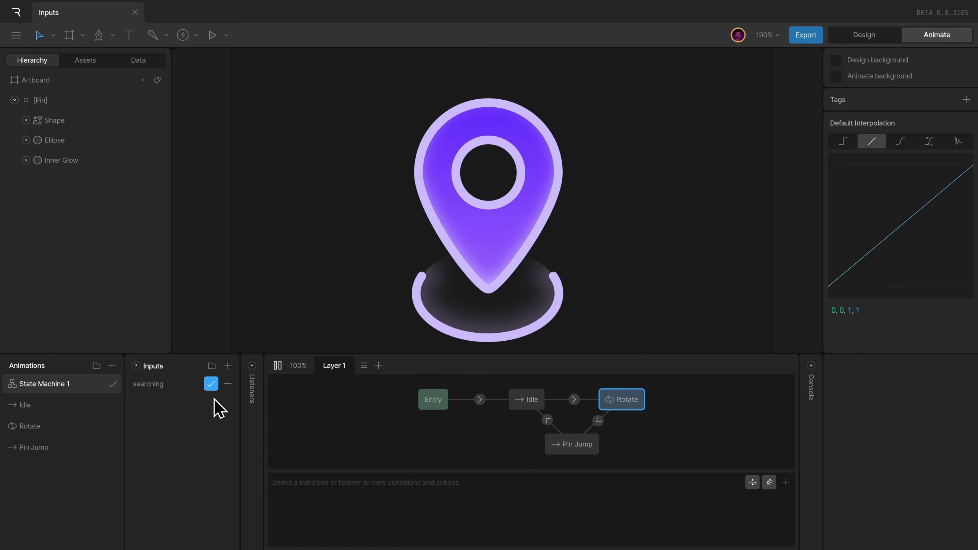
click(213, 384)
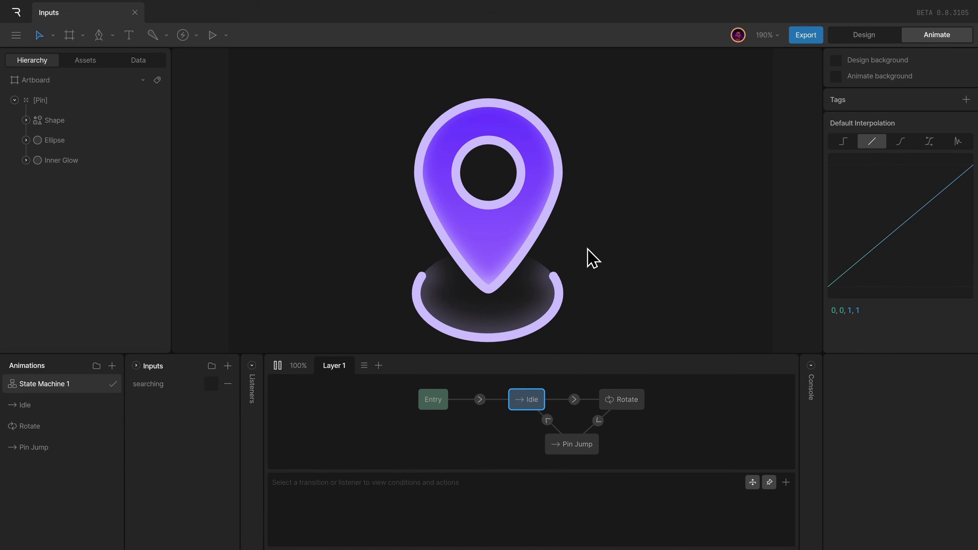
click(212, 383)
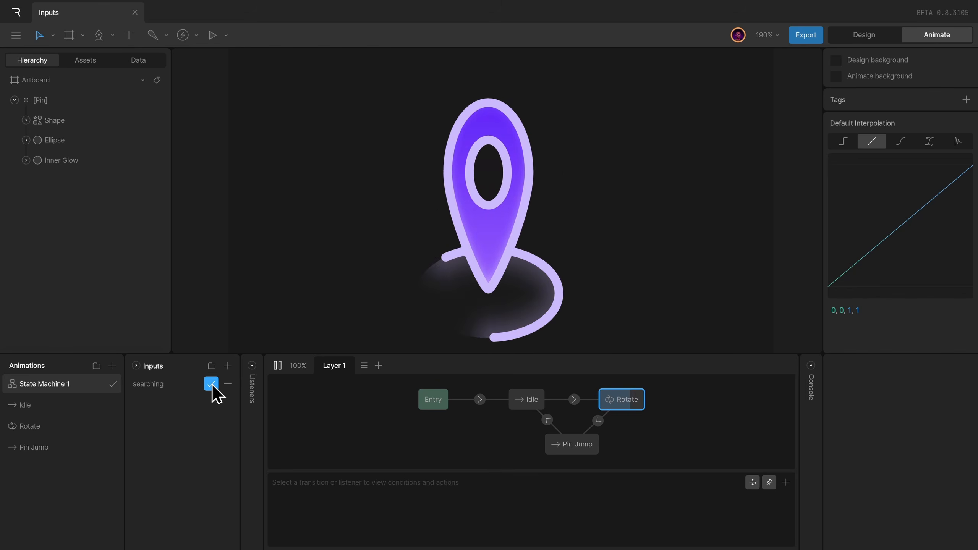
click(213, 384)
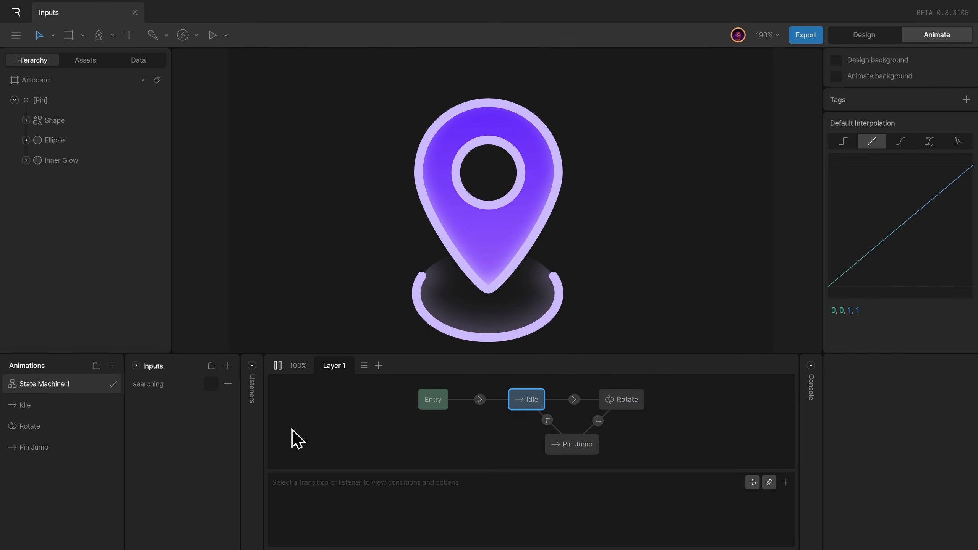
Step: Restart playback, turn searching on and off once more, and select the Rotate to Pin Jump transition to review its settings
click(277, 365)
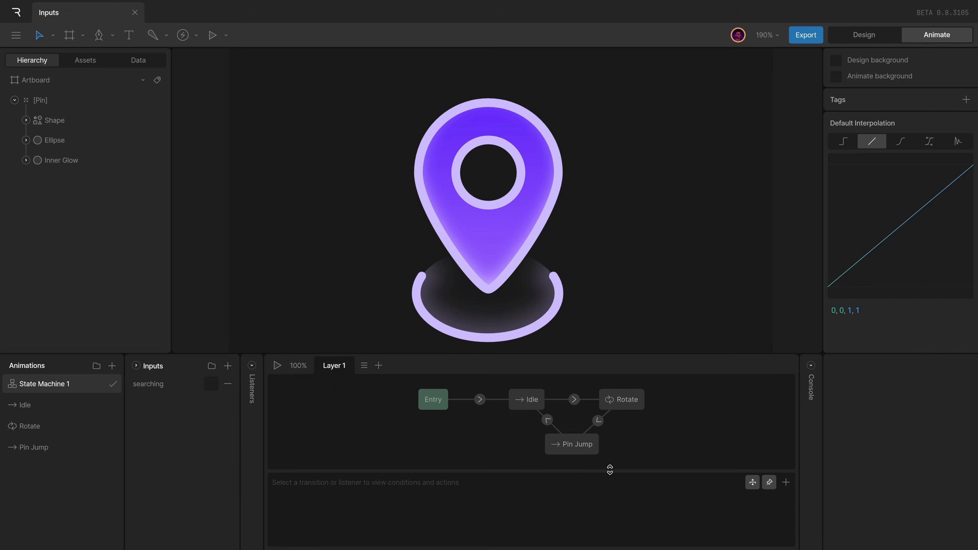
click(278, 365)
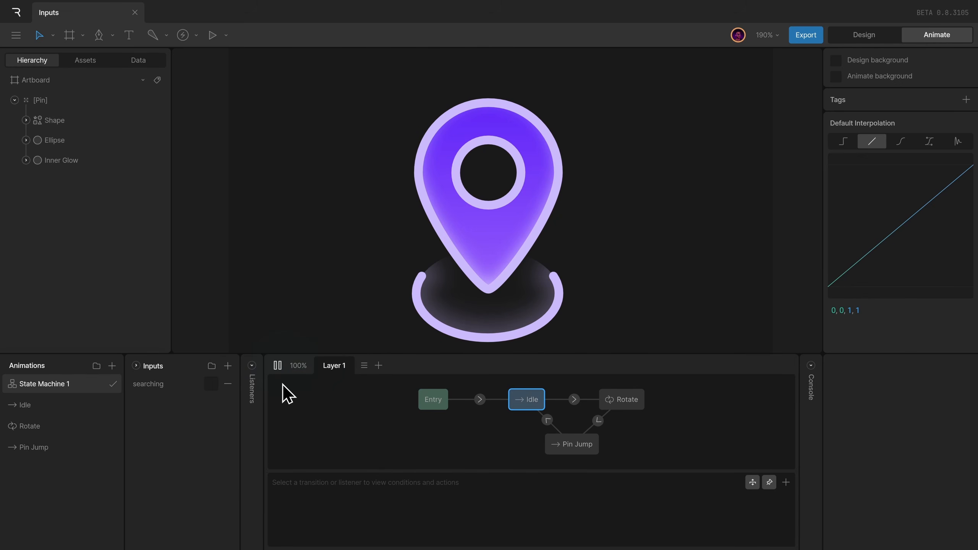
click(215, 384)
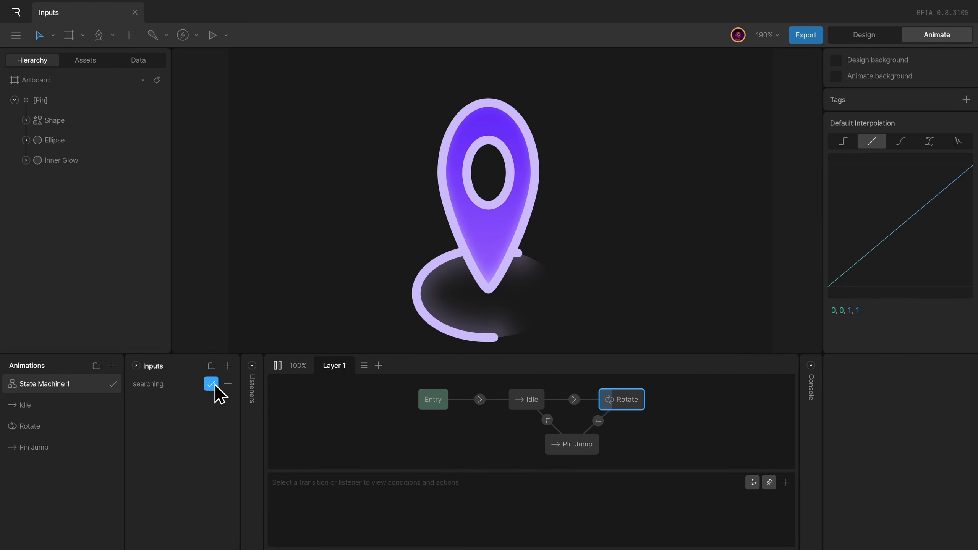
click(213, 384)
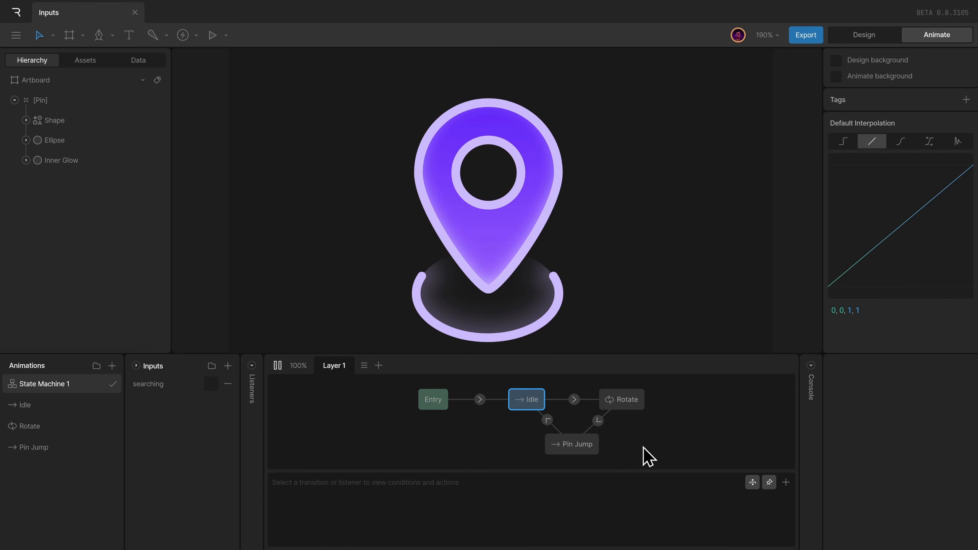
click(599, 423)
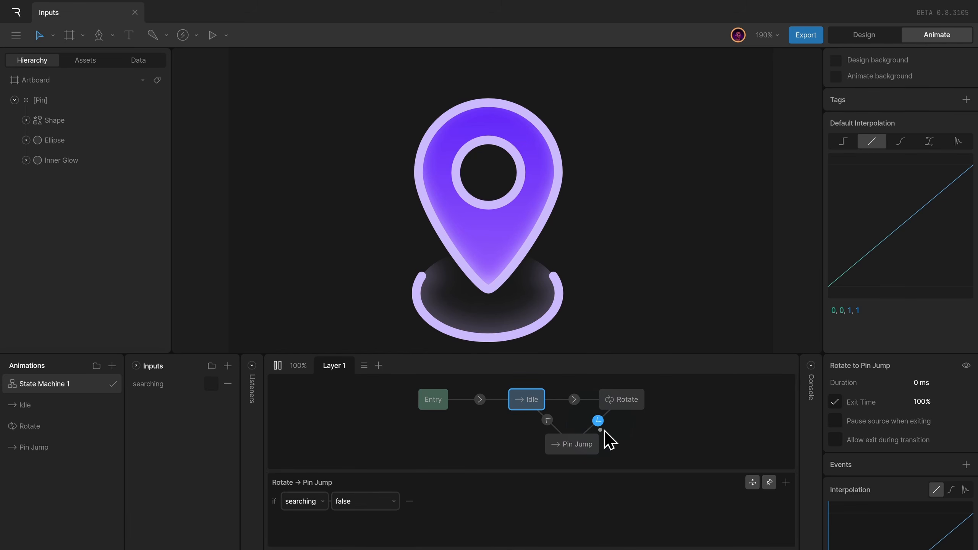
Step: Test the Rotate to Pin Jump transition without its exit time by restarting playback and toggling searching, and restore the exit time
click(835, 403)
click(277, 370)
click(277, 370)
click(214, 384)
click(214, 383)
click(834, 402)
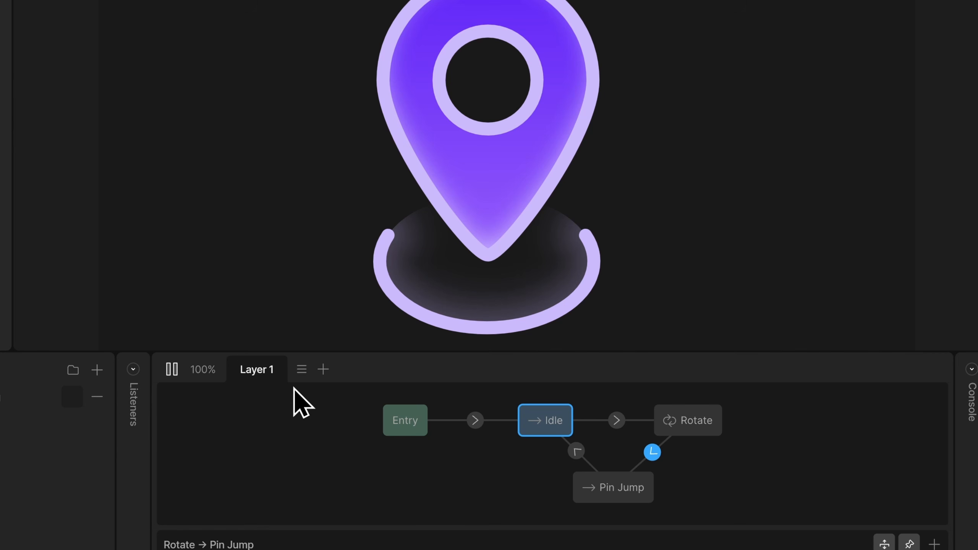
Step: Add a second layer to the state machine and spread out its Entry, Any State and Exit nodes
click(321, 373)
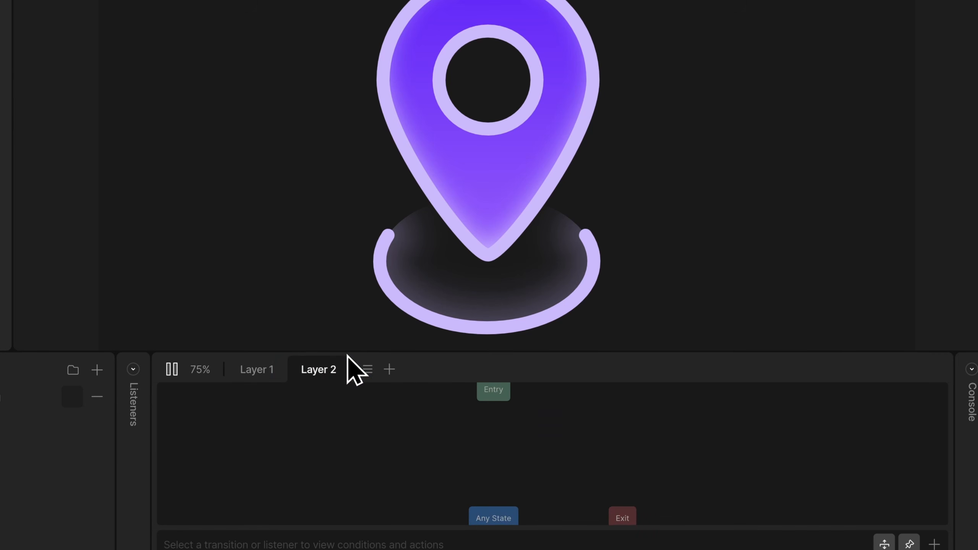
drag(493, 390, 387, 443)
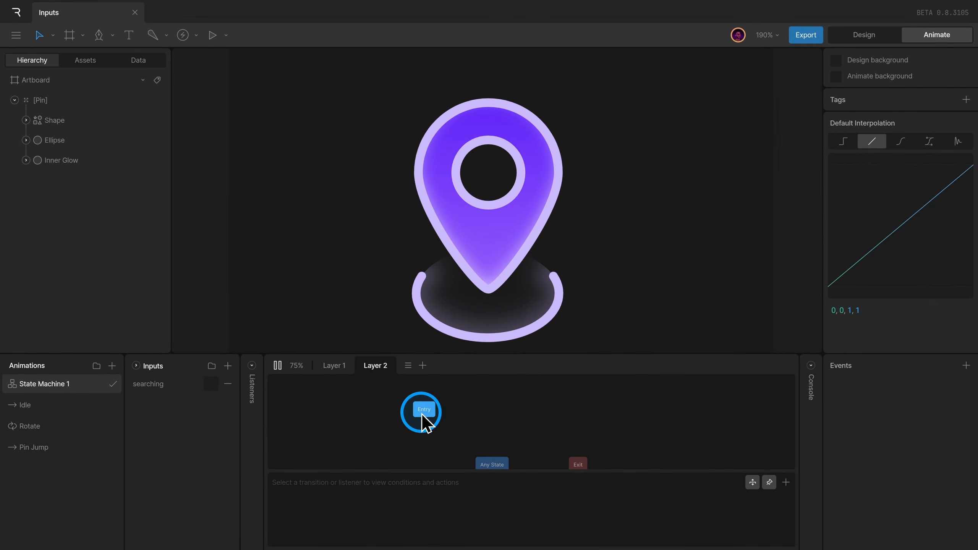
drag(494, 461, 677, 436)
drag(575, 464, 682, 459)
Step: Delete the Pin Jump state from Layer 1 and move the remaining Entry, Idle and Rotate states slightly down
click(338, 366)
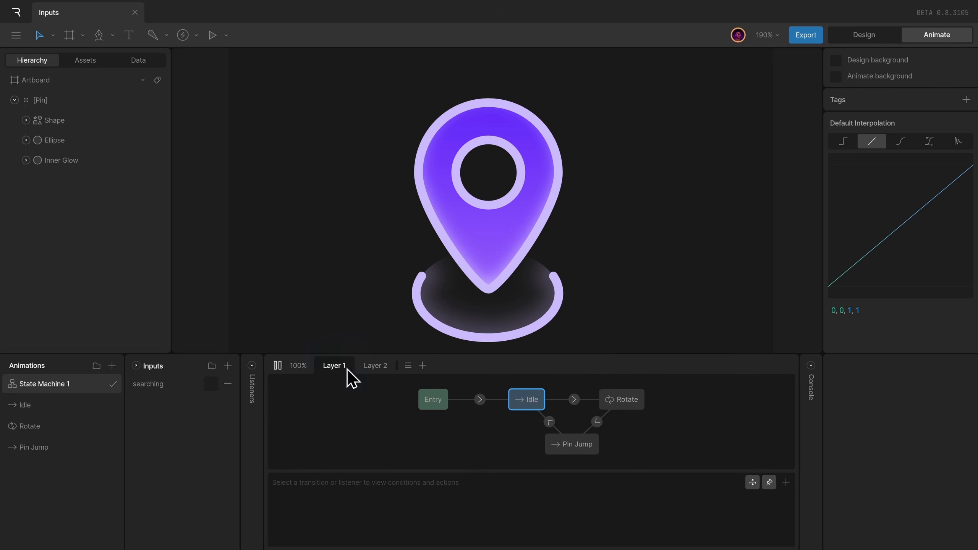
click(584, 444)
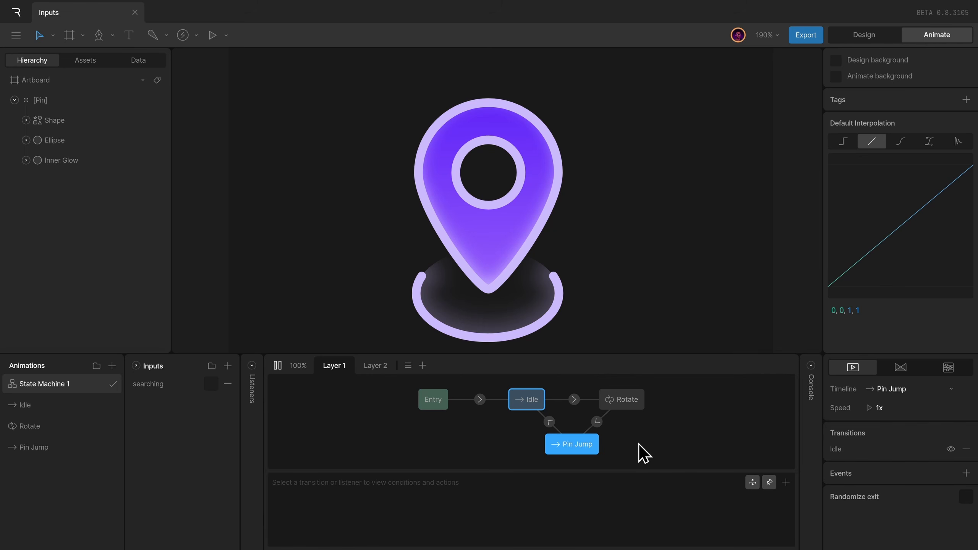
key(Delete)
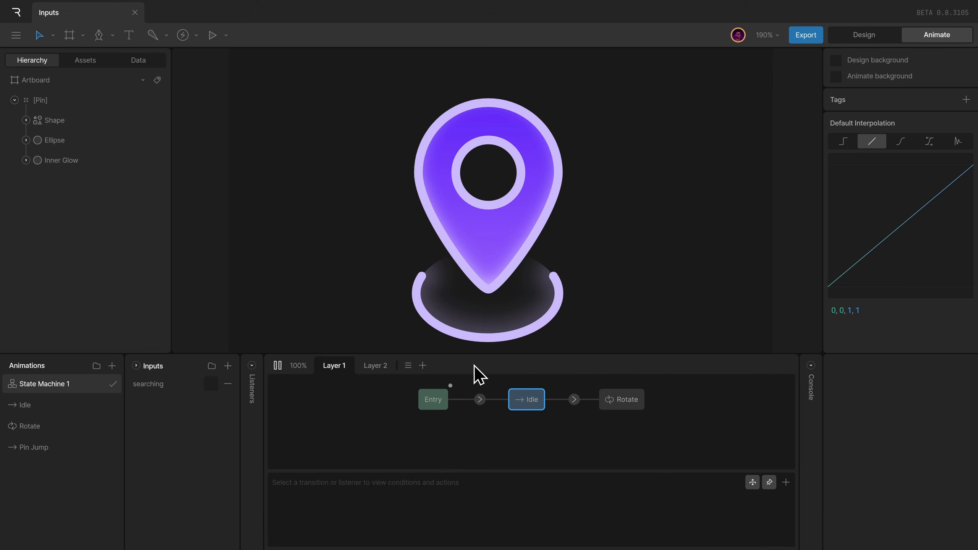
drag(662, 443, 388, 391)
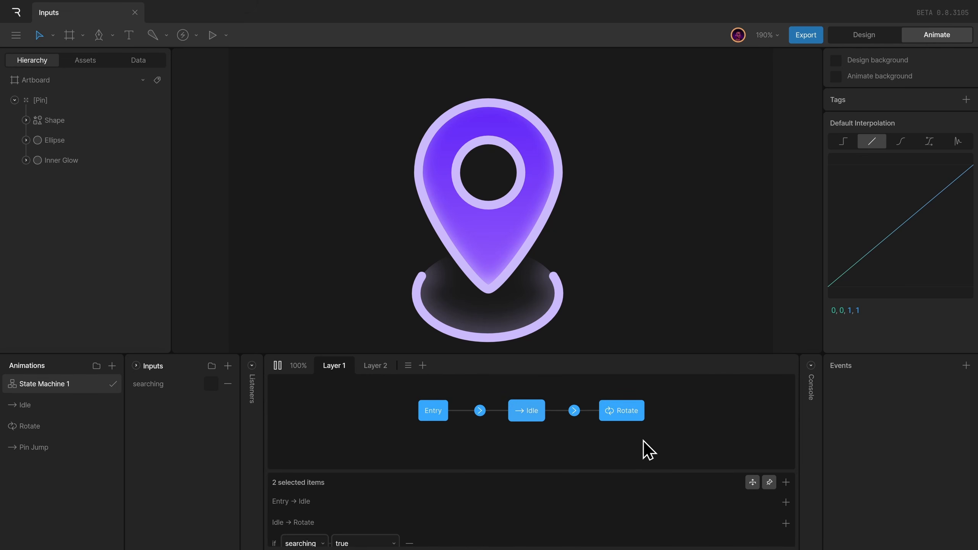
click(694, 426)
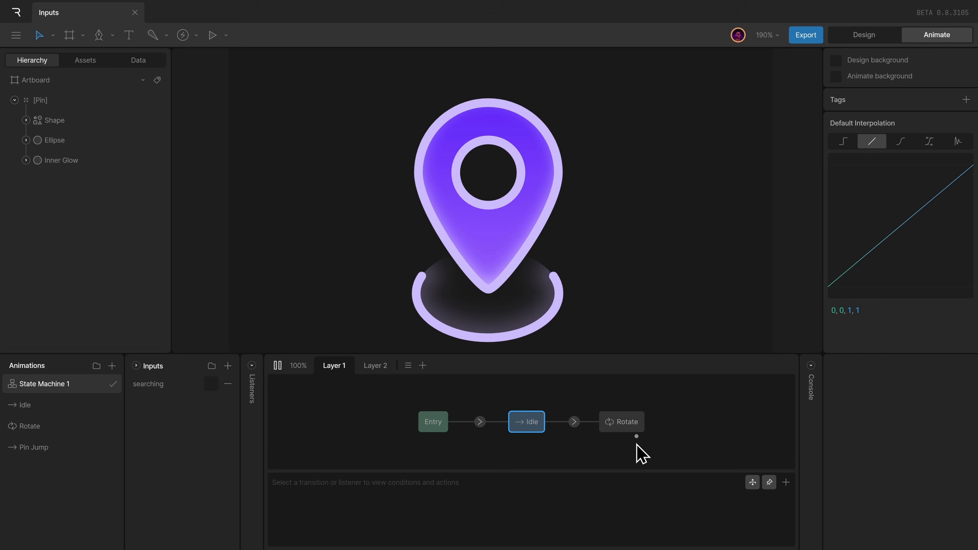
Step: Create a transition from Rotate back to Idle and enable an exit time of 100% on it
drag(635, 436, 527, 443)
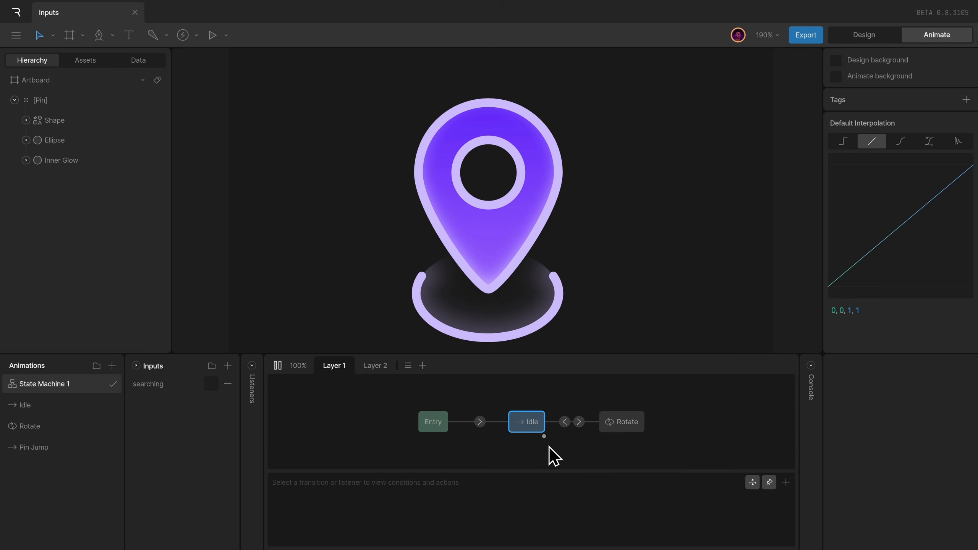
click(565, 421)
click(833, 402)
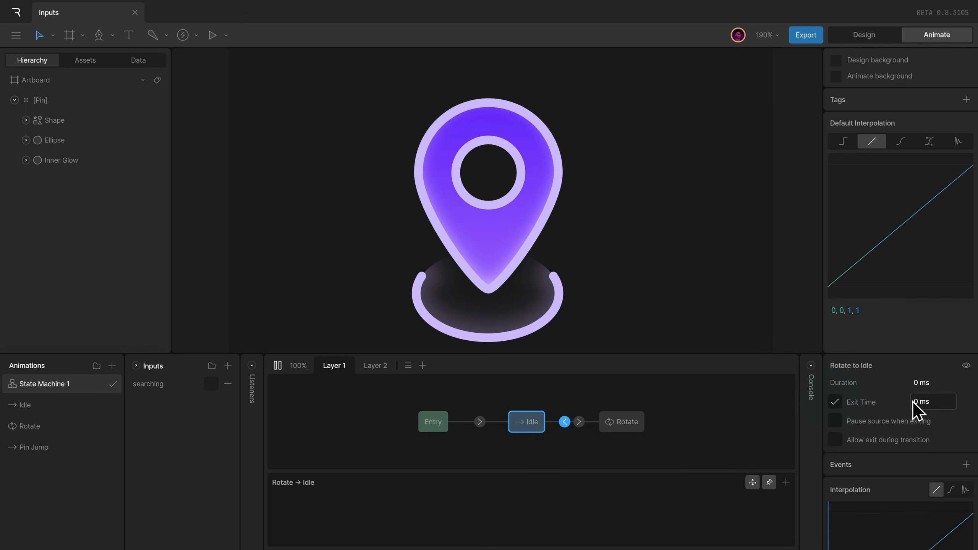
click(928, 400)
text(1)
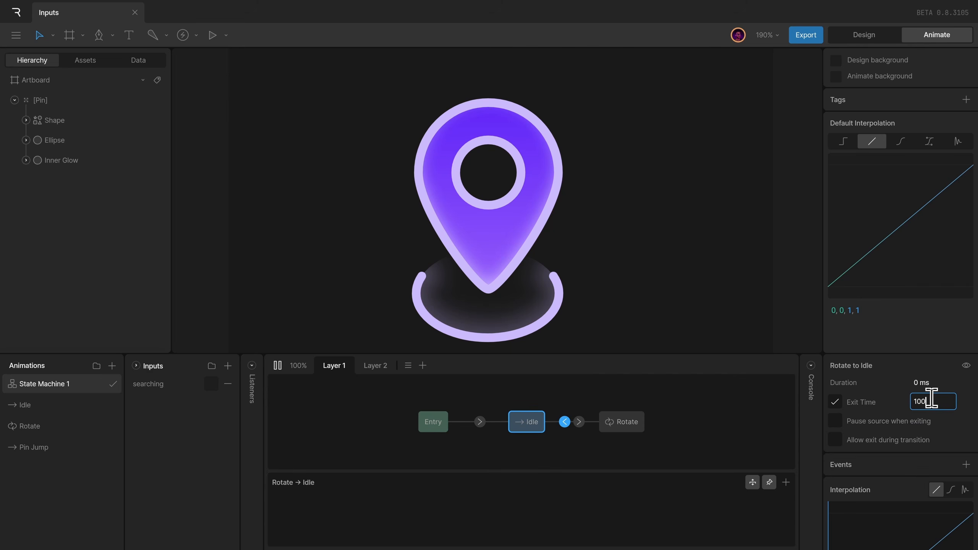
text(00%)
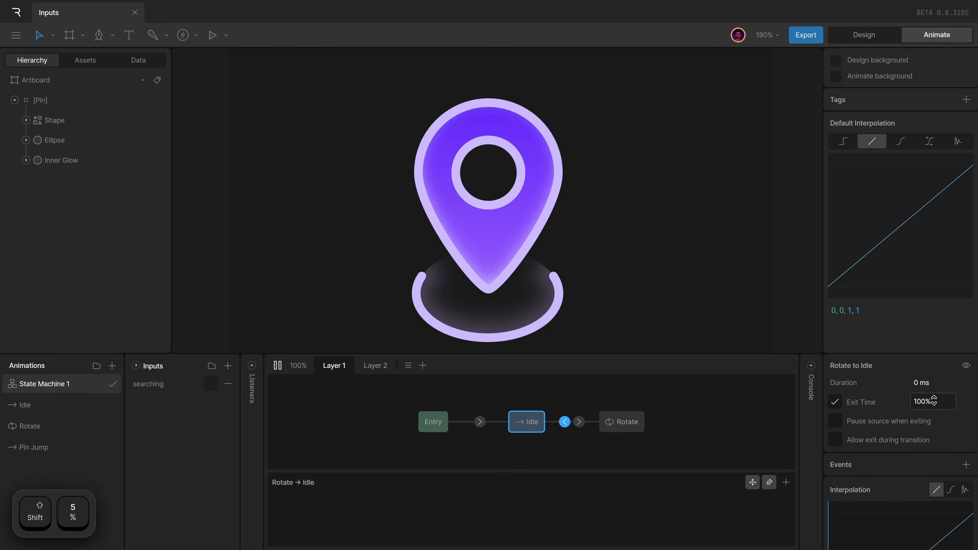
Step: Add the condition searching is false to the Rotate to Idle transition and rename Layer 1 as Loop
click(785, 482)
click(342, 501)
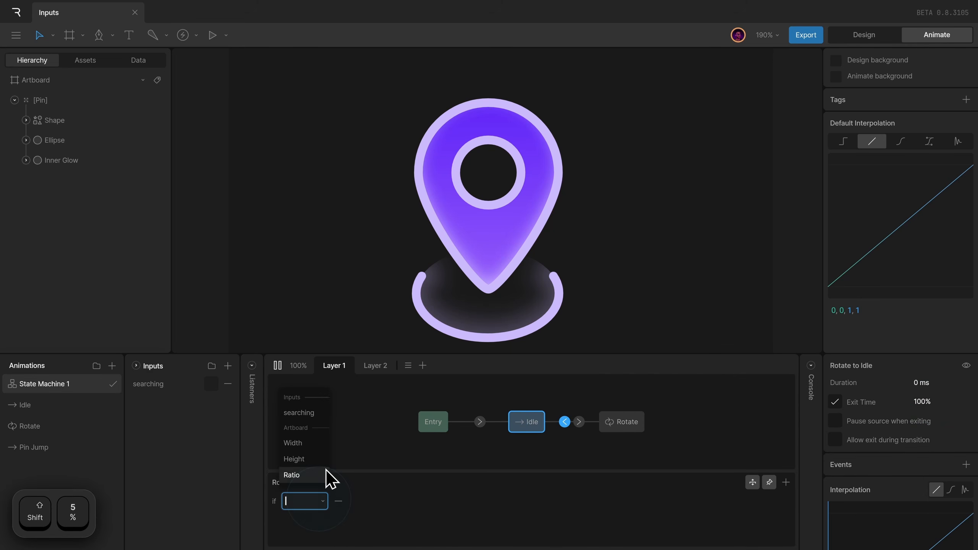
click(327, 414)
click(362, 499)
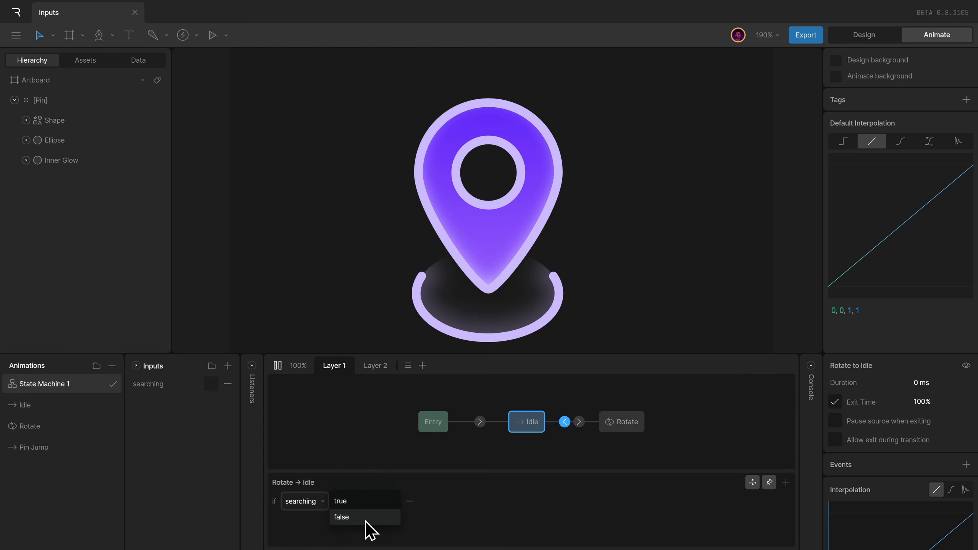
click(365, 519)
double_click(338, 367)
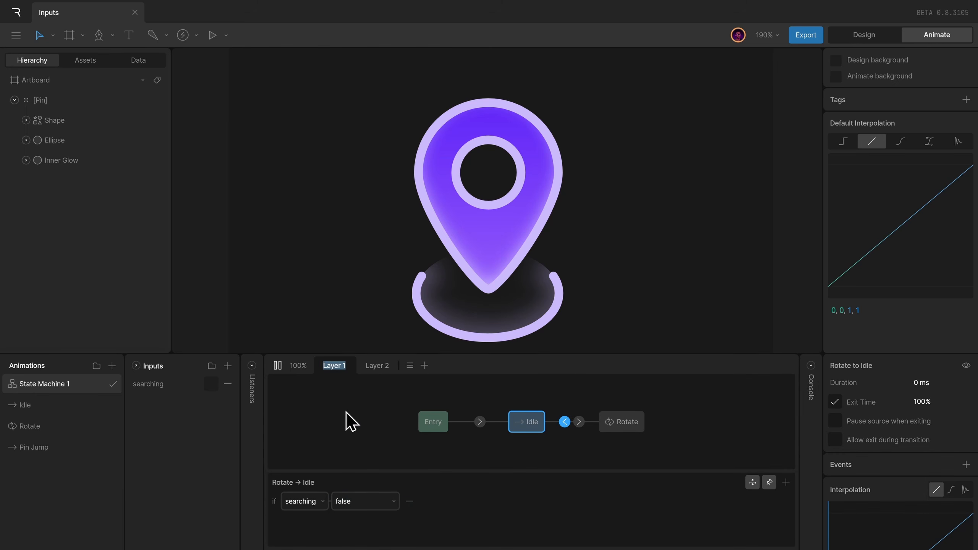
text(Loop)
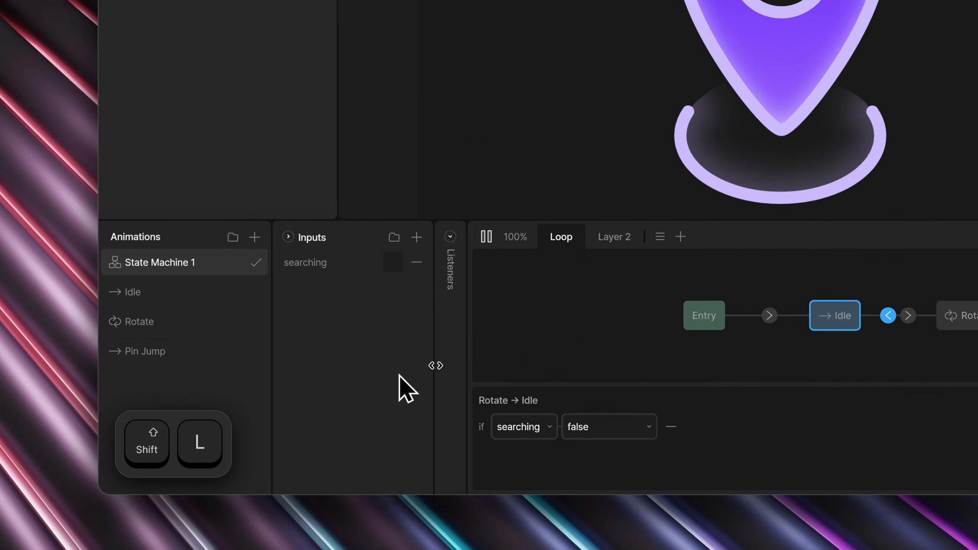
Step: Duplicate the Pin Jump animation and rename the copy Pin Idle
click(67, 447)
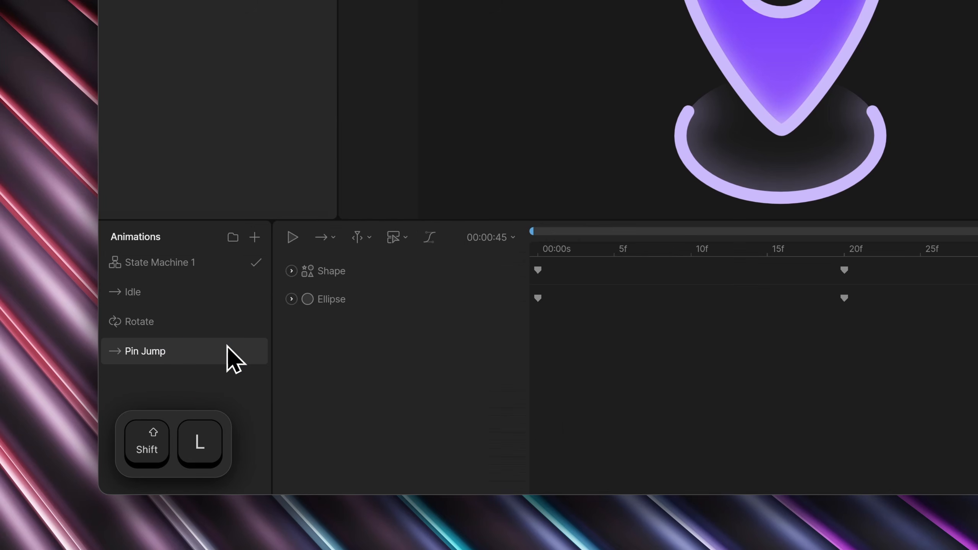
right_click(212, 358)
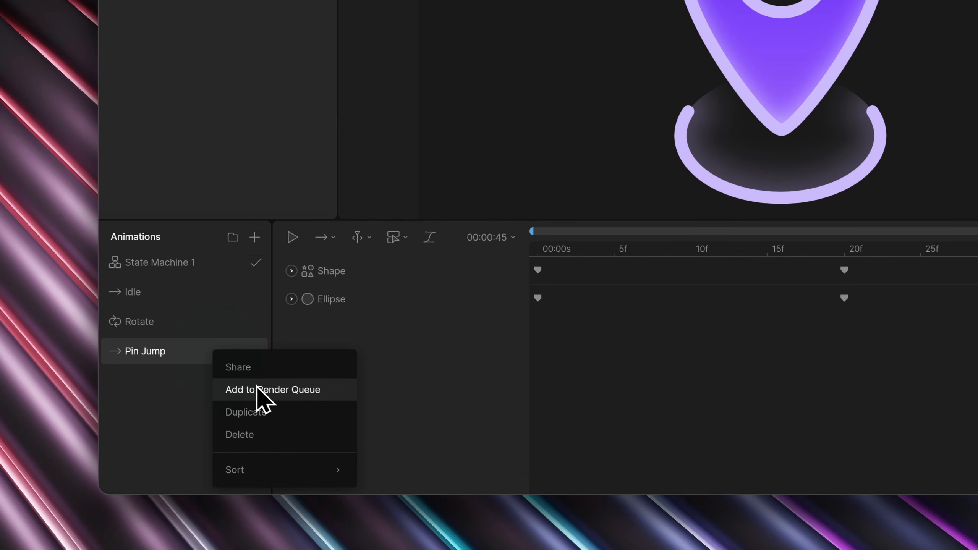
click(256, 409)
click(187, 342)
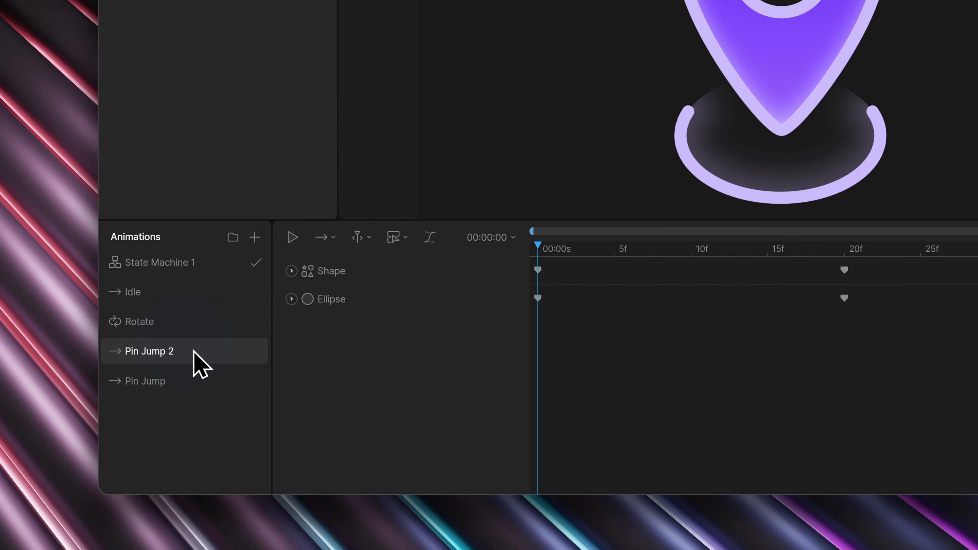
click(239, 349)
key(BackSpace)
key(BackSpace)
key(BackSpace)
key(BackSpace)
key(BackSpace)
key(BackSpace)
text(Idle)
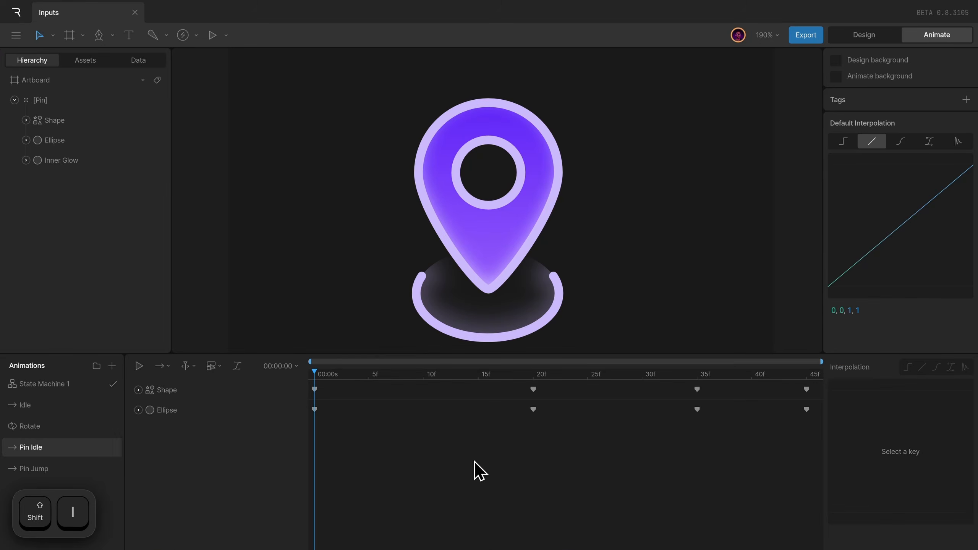
Step: Delete all Shape and Ellipse keyframes after the first frame of the Pin Idle animation
drag(474, 462, 928, 367)
key(Delete)
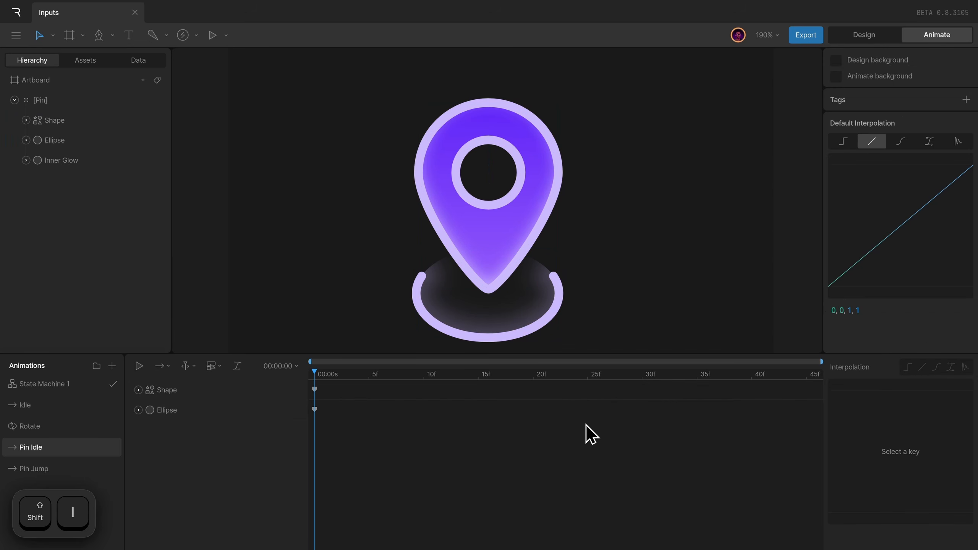
drag(439, 475, 310, 384)
click(375, 425)
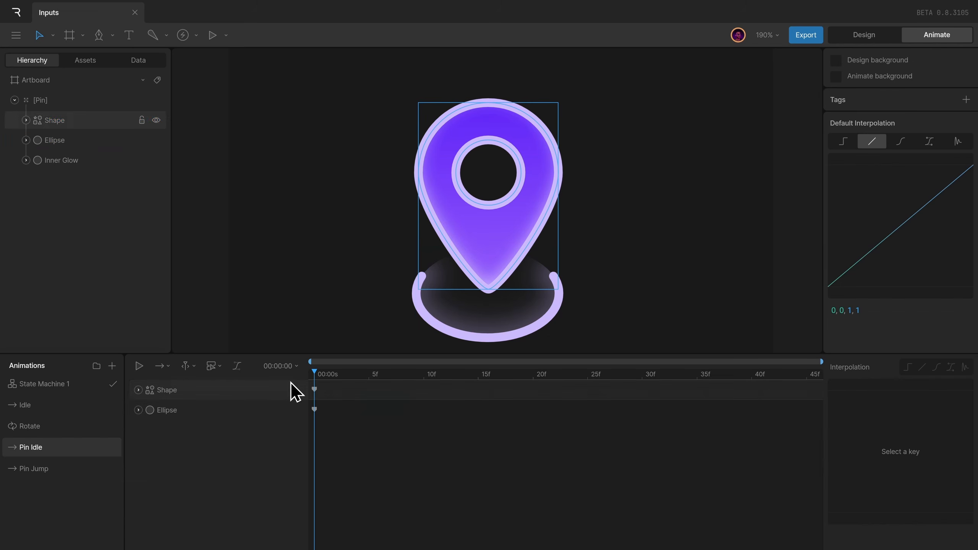
Step: Set the duration of the Pin Idle animation to 1 frame
click(281, 366)
click(358, 409)
text(1)
key(Return)
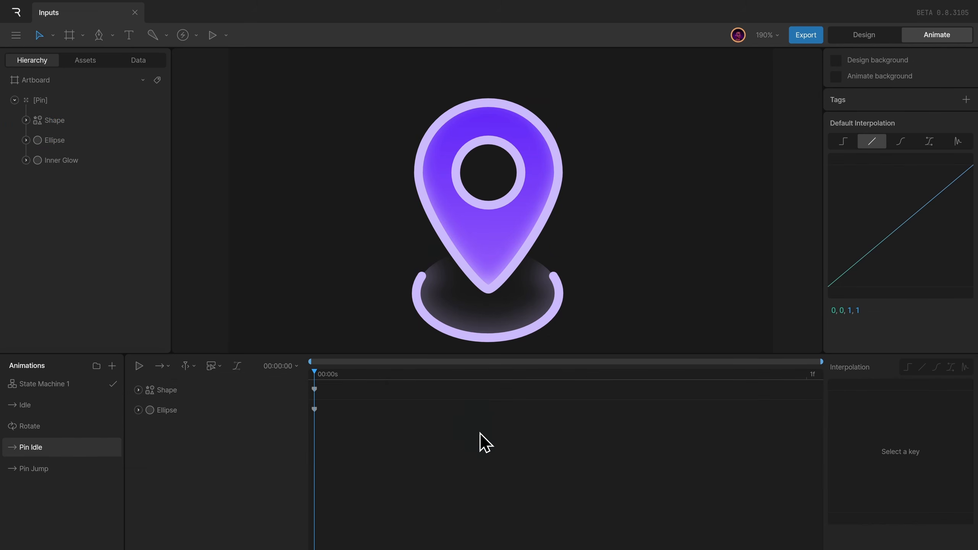
Step: Place Pin Idle and Pin Jump states in a row beside Entry on Layer 2 and connect Entry to Pin Idle
click(79, 385)
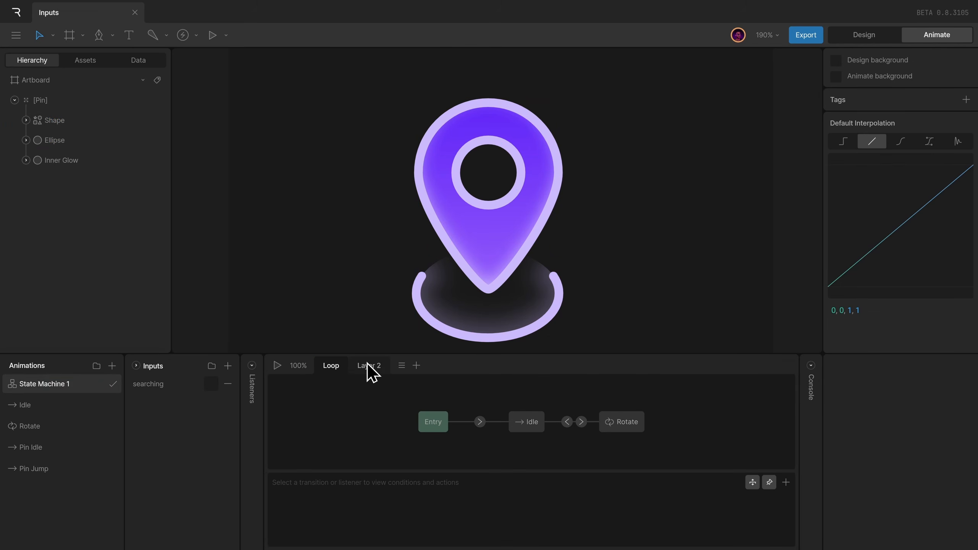
click(368, 366)
drag(65, 449, 502, 407)
drag(83, 466, 492, 417)
drag(563, 408, 571, 415)
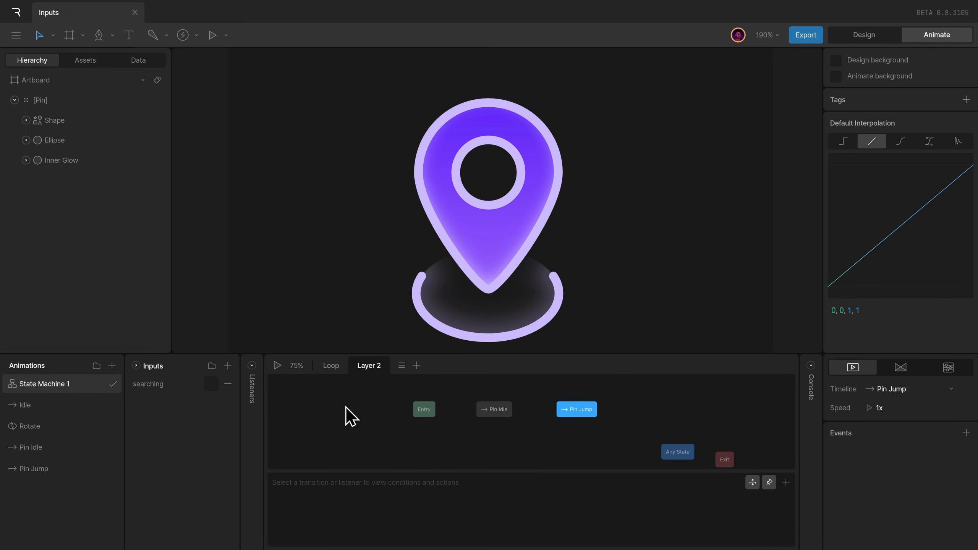
drag(610, 444, 524, 425)
key(f)
click(576, 452)
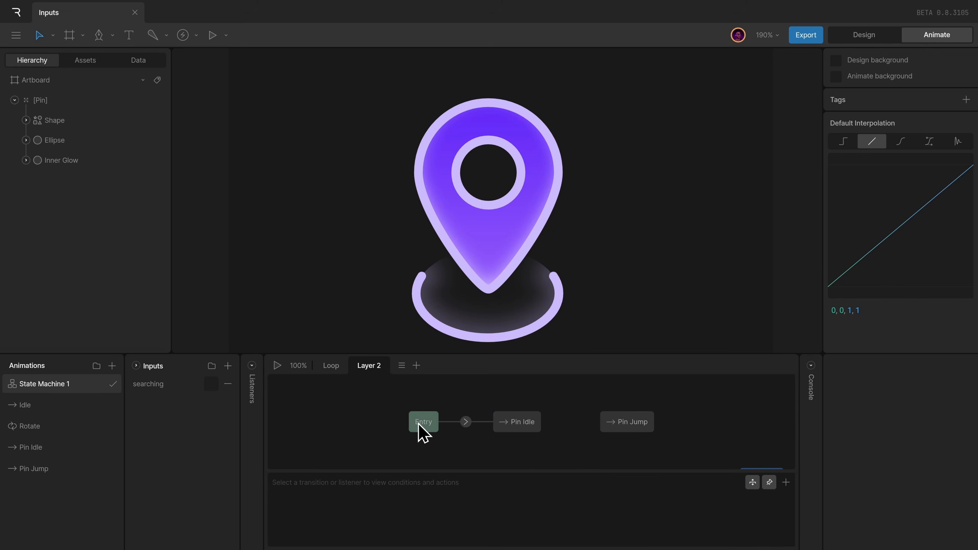
Step: Connect Pin Idle to Pin Jump with a transition that has the condition searching is false
drag(420, 430, 402, 434)
drag(524, 425, 619, 417)
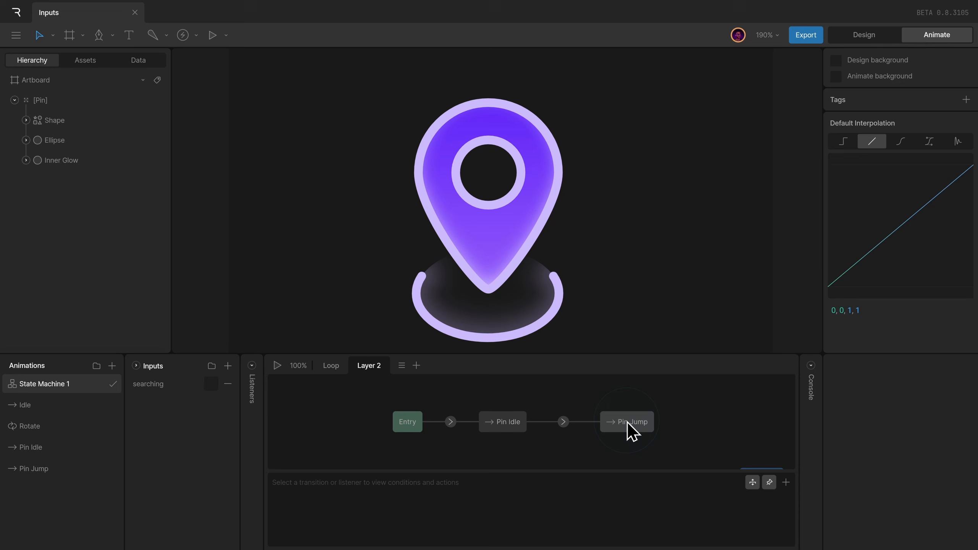
click(563, 422)
click(785, 482)
click(313, 500)
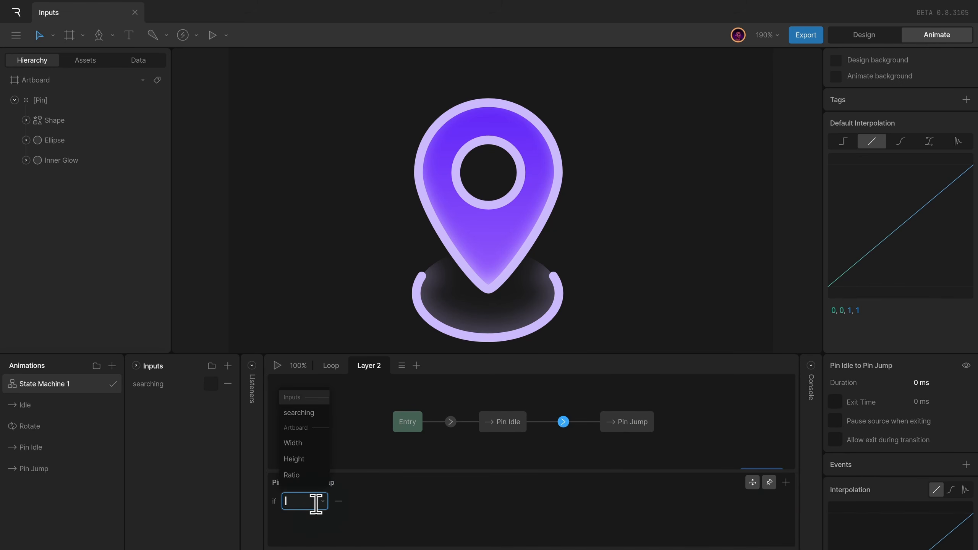
click(304, 413)
click(368, 503)
click(368, 518)
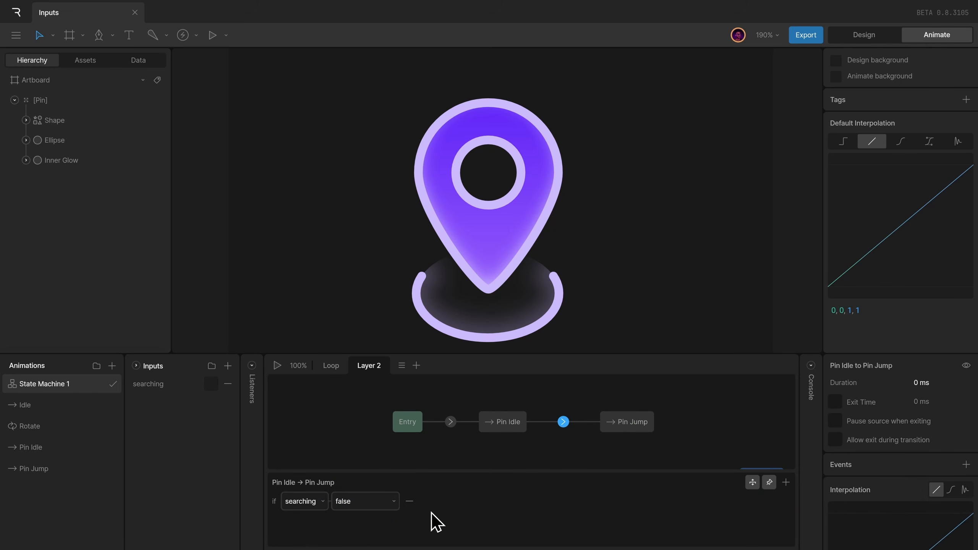
Step: Connect Pin Jump back to Pin Idle with a transition that has the condition searching is true
drag(654, 443, 519, 428)
click(555, 421)
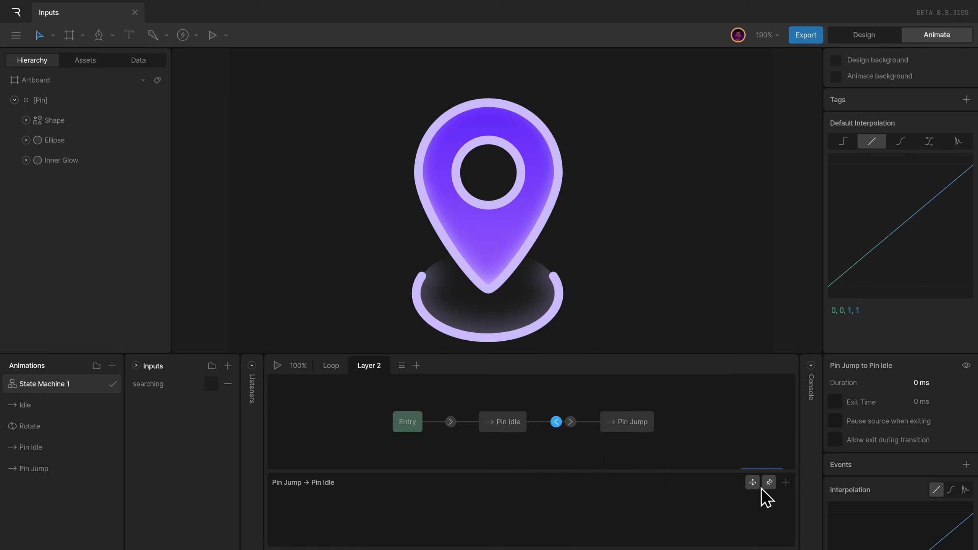
click(786, 482)
click(300, 499)
click(312, 409)
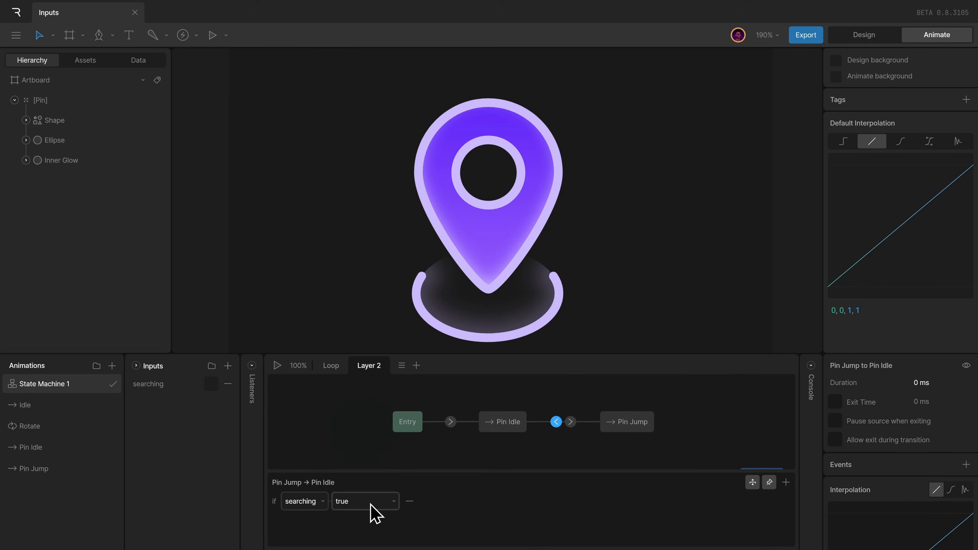
click(370, 505)
click(370, 506)
Step: Rename Layer 2 of the state machine as Pin Jump
click(327, 366)
double_click(368, 366)
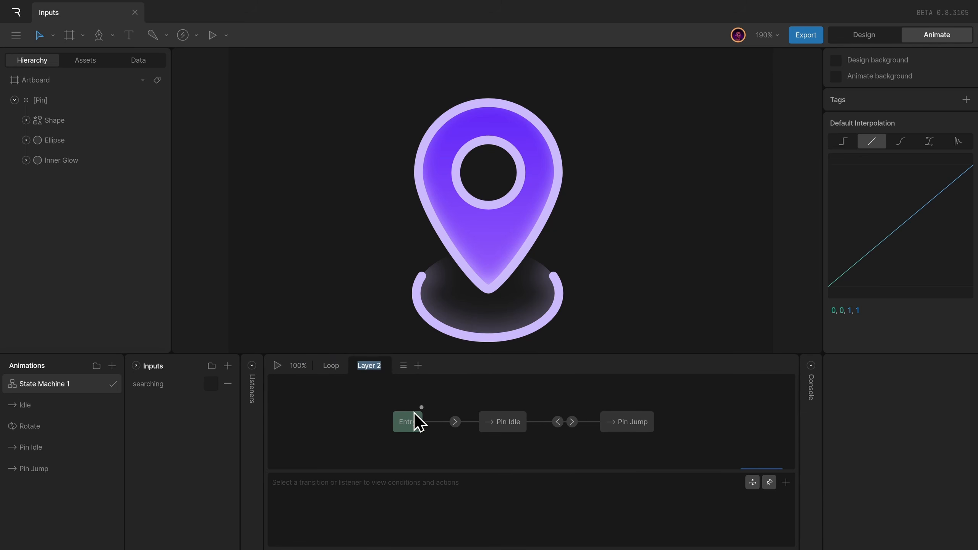
key(shift)
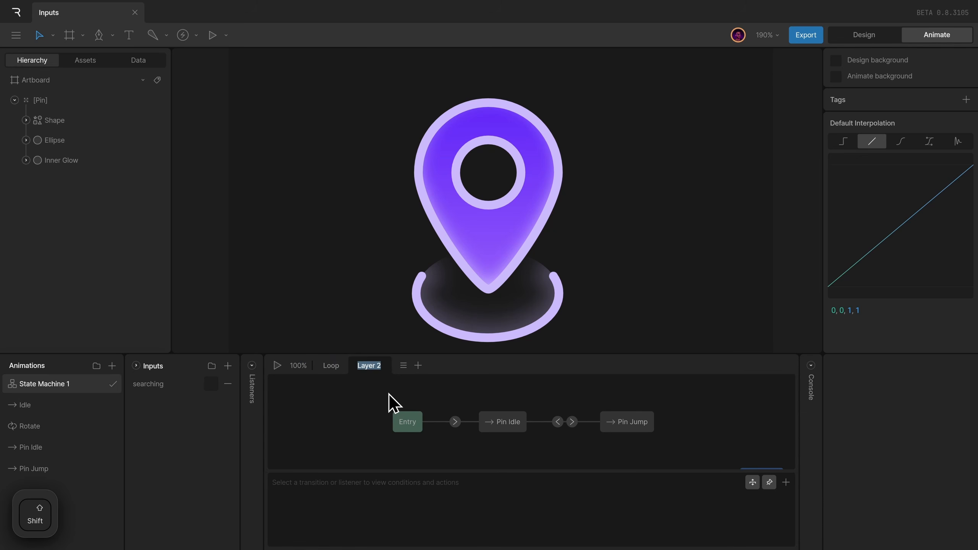
text(Pin J)
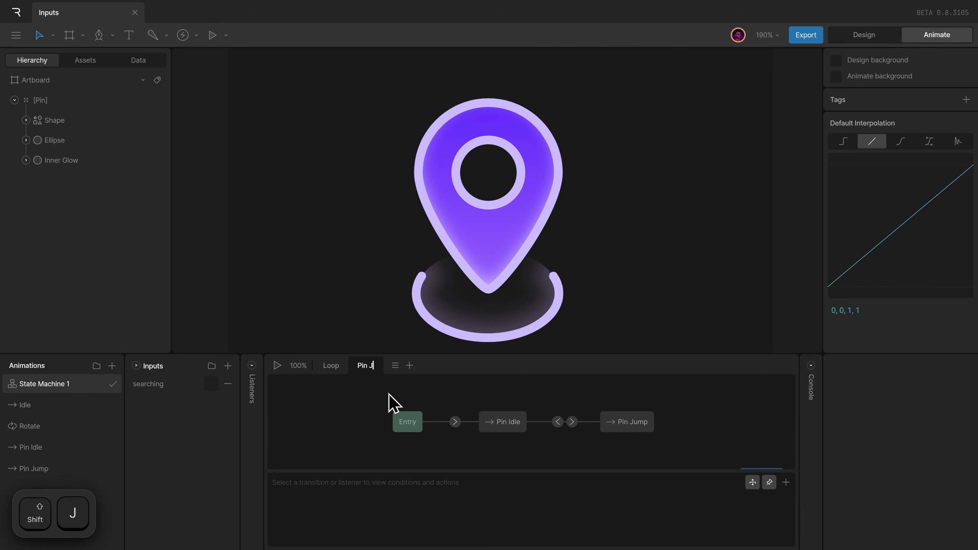
text(ump)
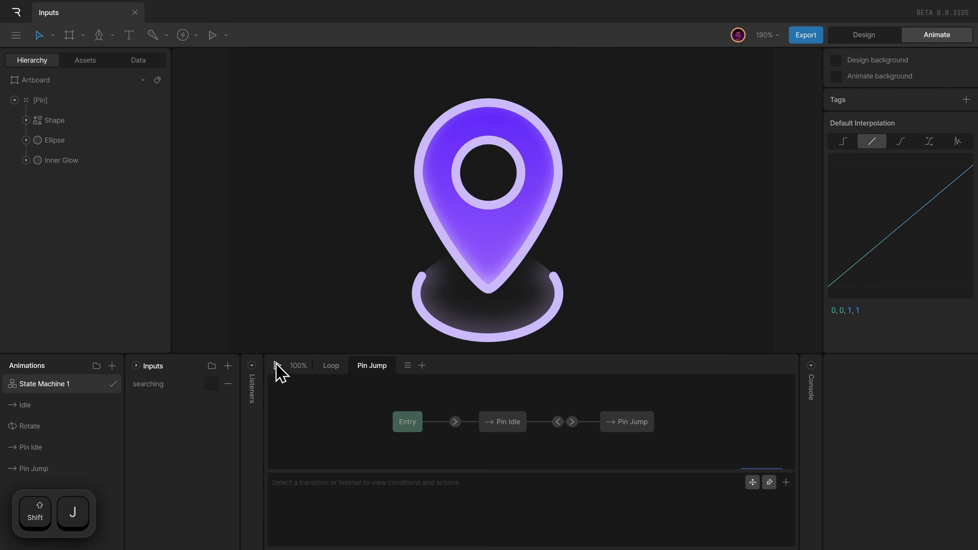
Step: Play the state machine and switch searching on and off twice to test the Pin Jump and Loop layers, ending on the Pin Jump layer
click(277, 365)
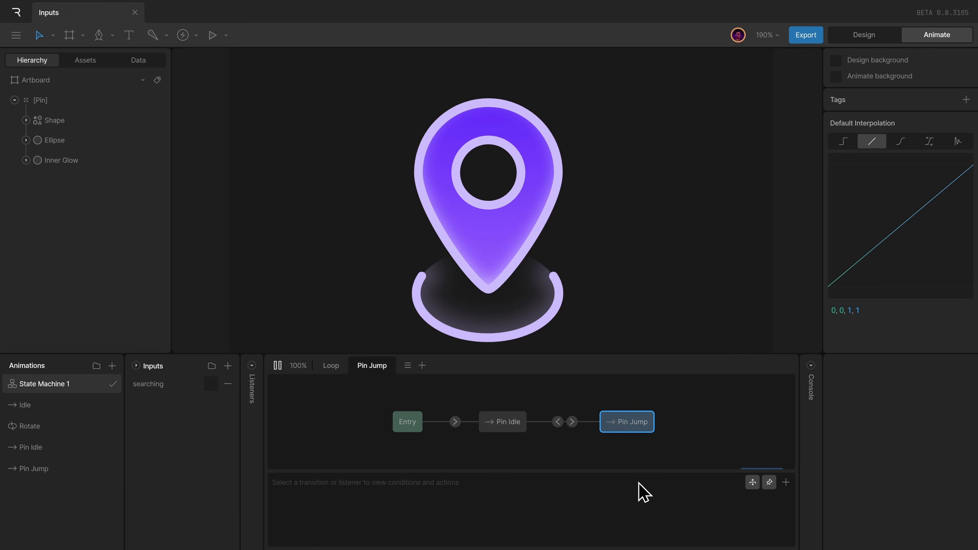
click(211, 385)
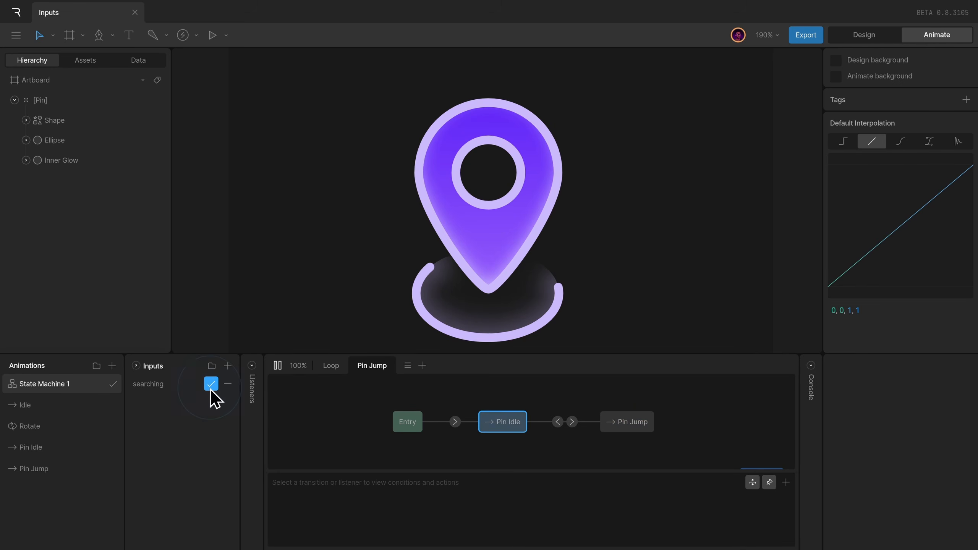
click(332, 366)
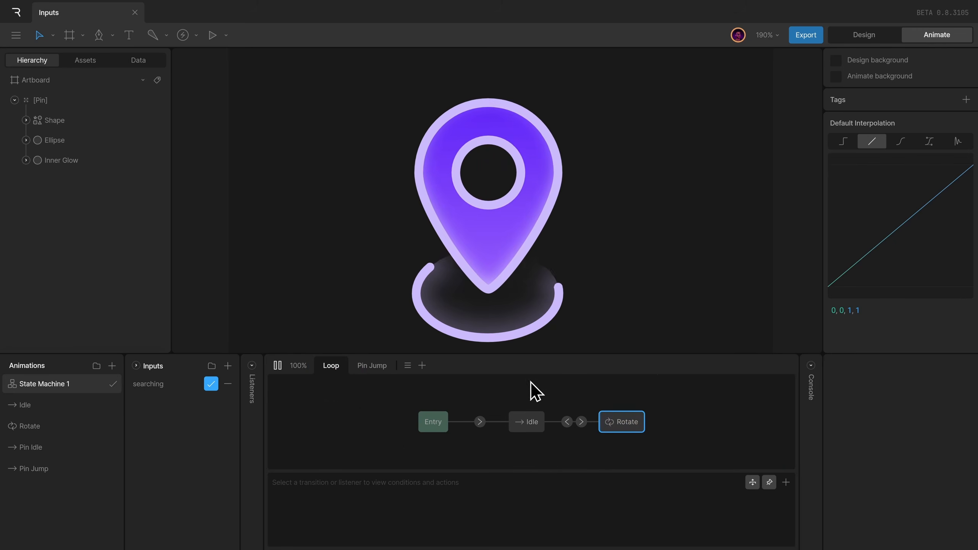
click(211, 383)
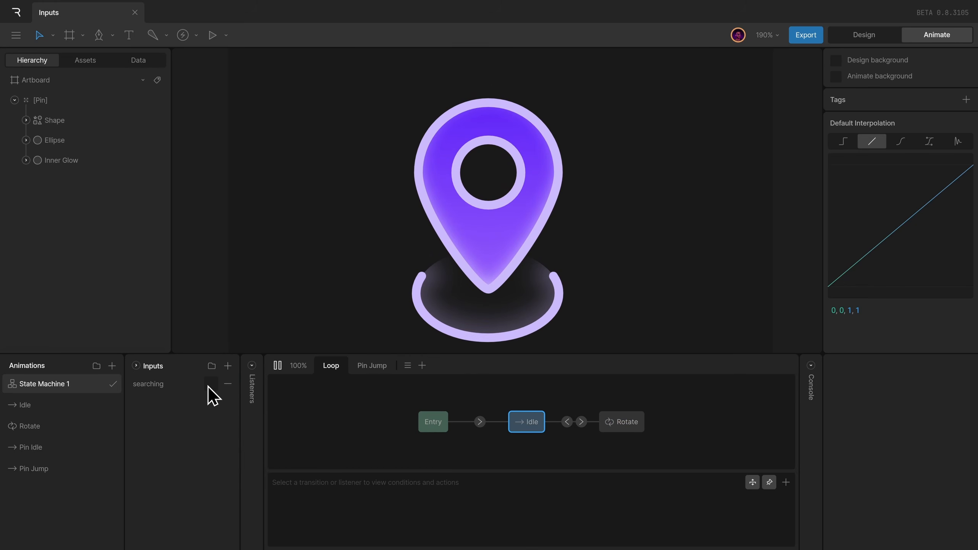
click(208, 385)
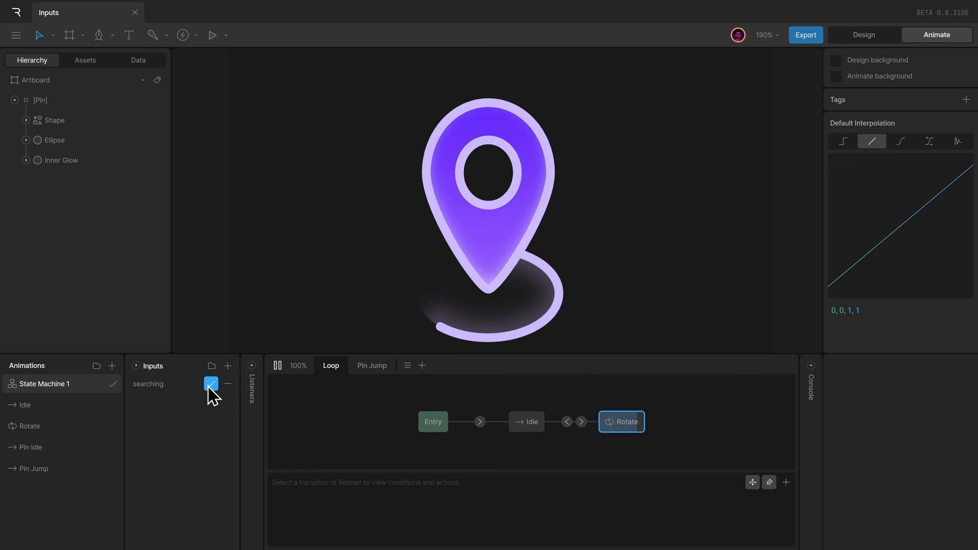
click(208, 386)
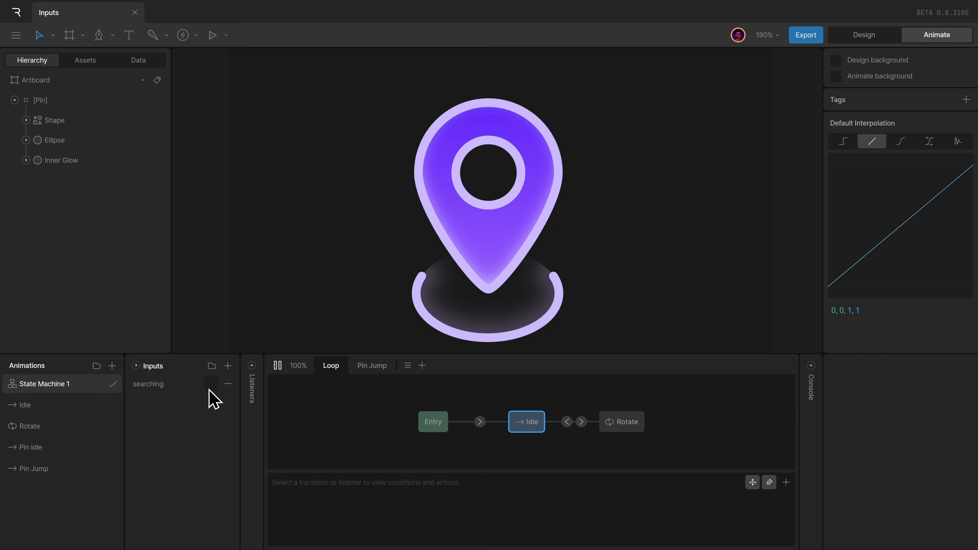
click(370, 367)
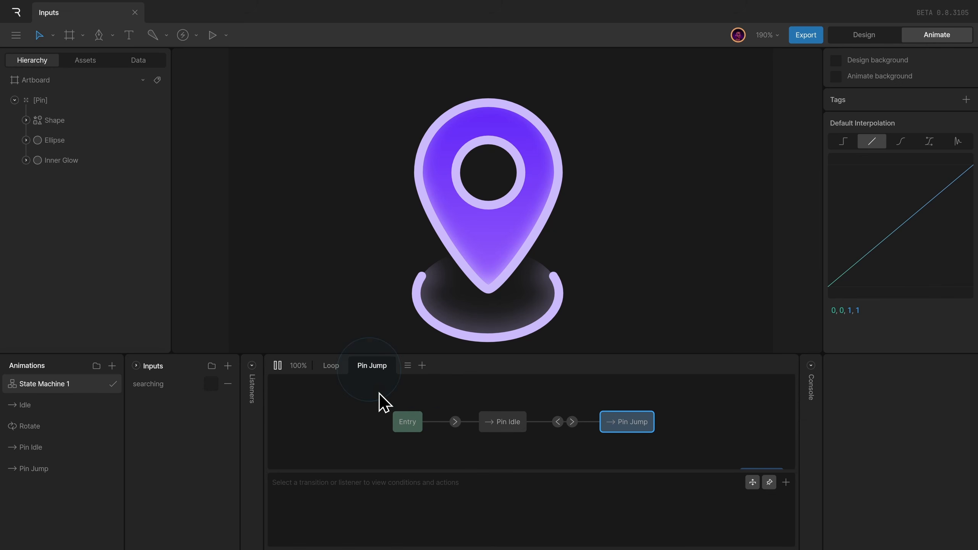
Step: Compare the active states of the Loop and Pin Jump layers, restarting State Machine 1's playback to watch the Pin Jump layer
click(325, 362)
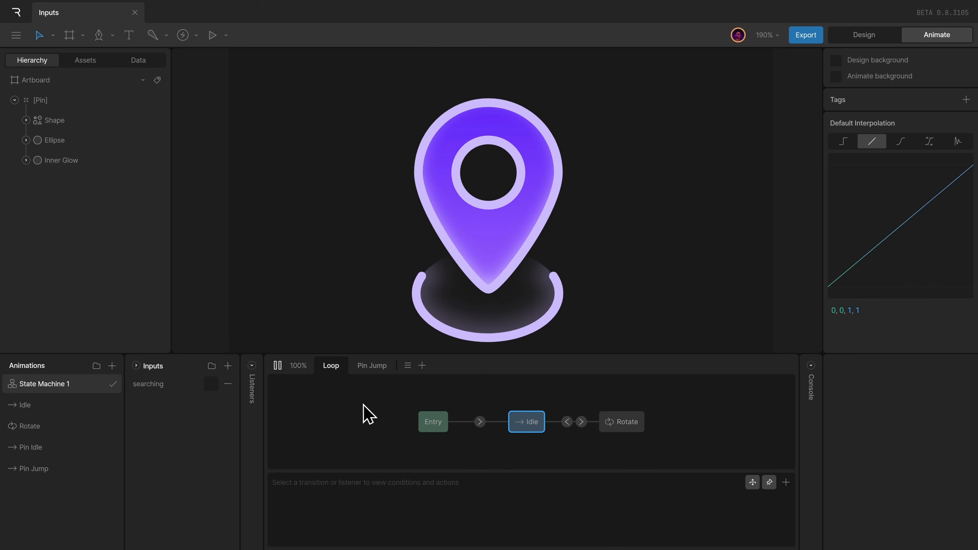
click(378, 369)
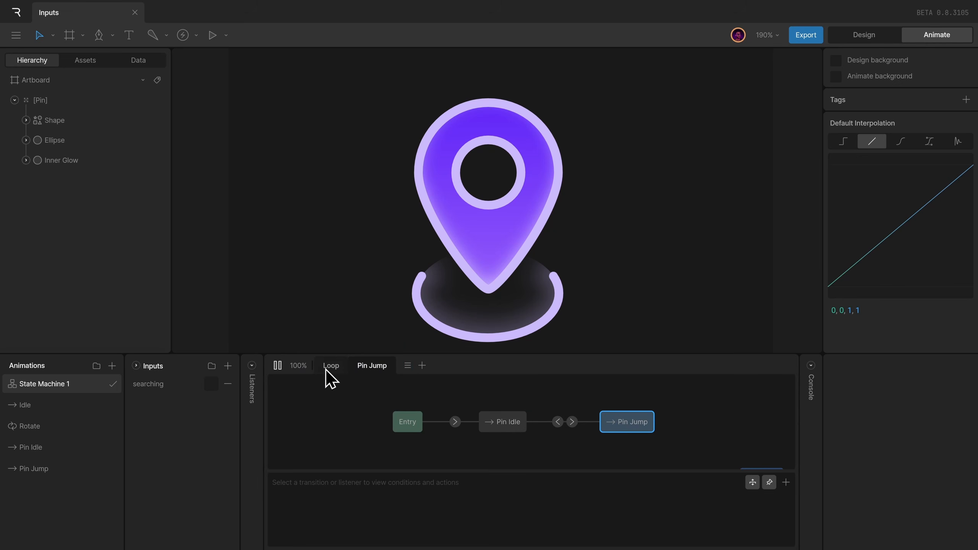
click(327, 366)
click(365, 368)
click(278, 368)
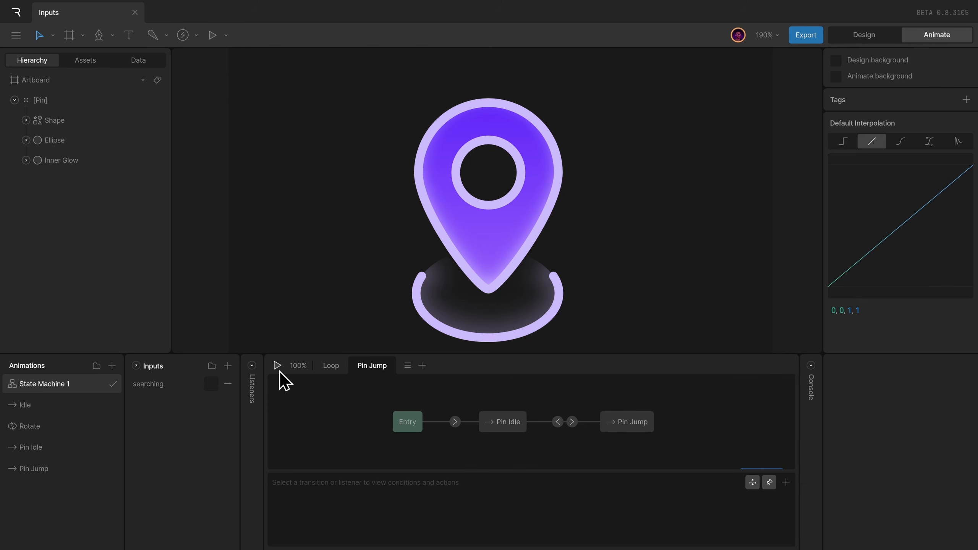
click(278, 366)
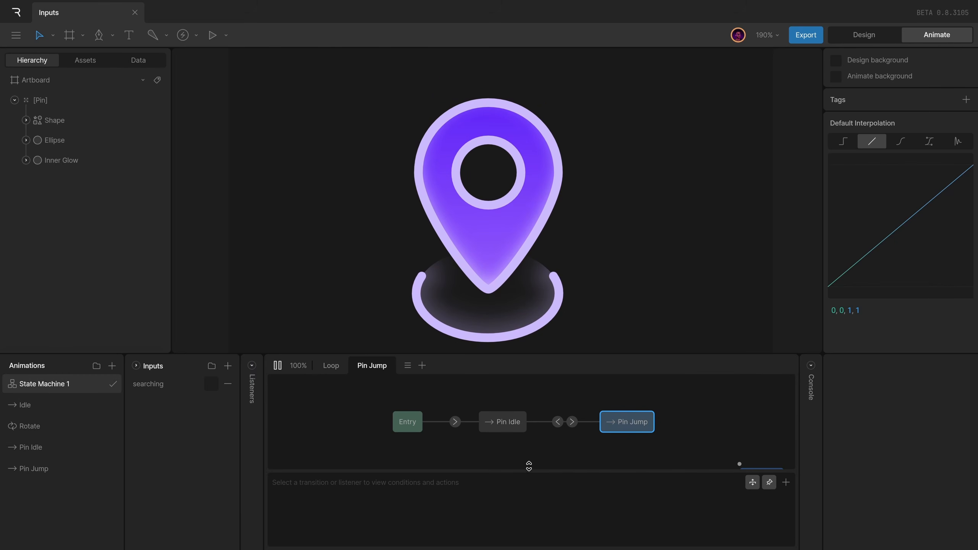
Step: Add a condition to the Entry to Pin Idle transition requiring the searching input to be true
click(456, 422)
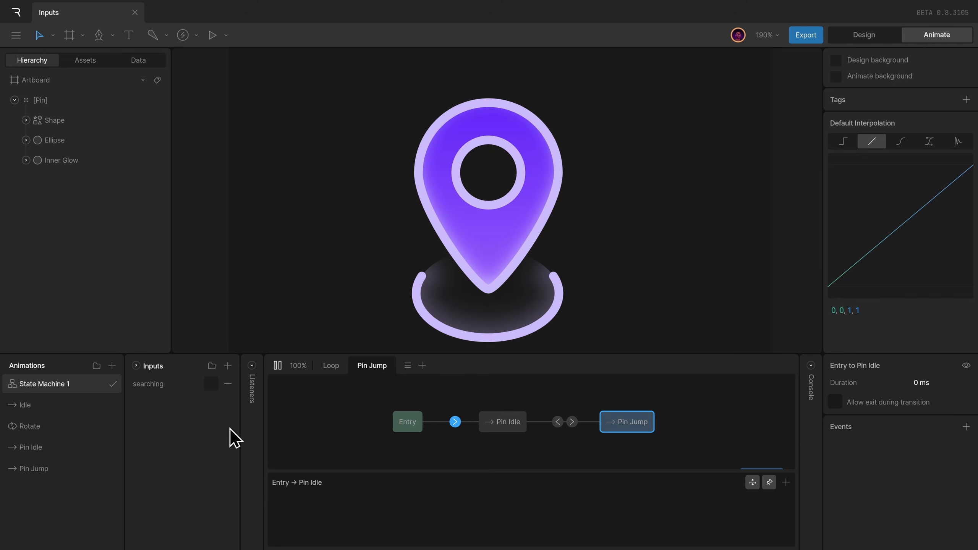
click(785, 482)
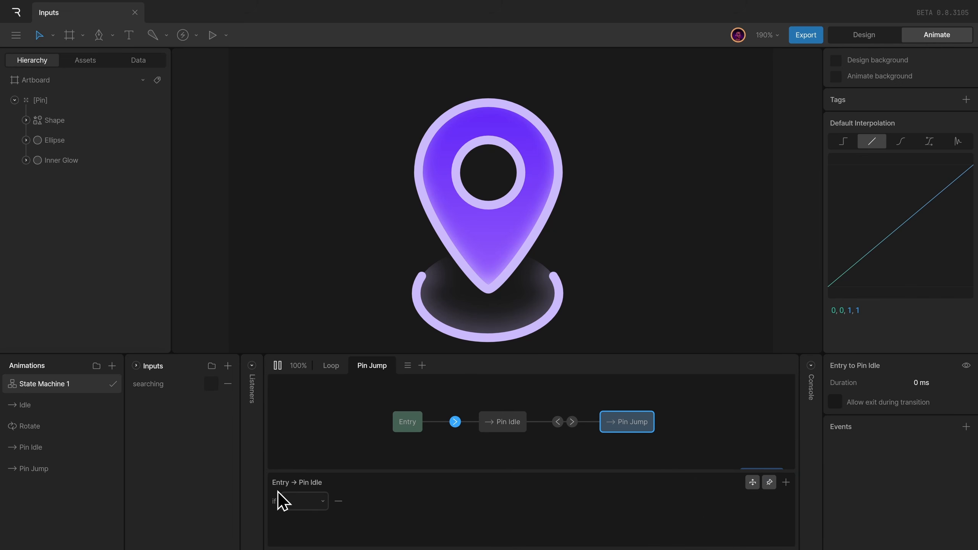
click(288, 499)
click(298, 412)
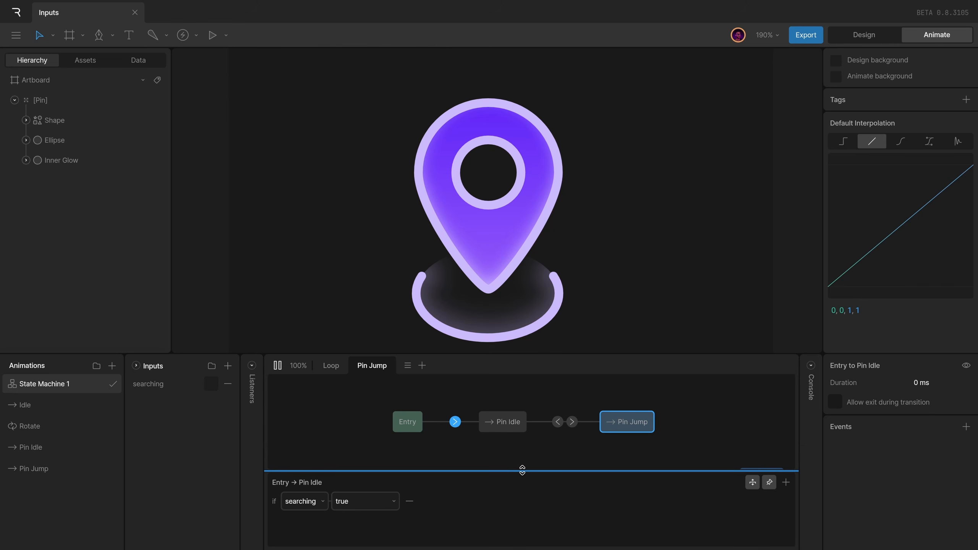
Step: Restart the state machine's playback and test the Pin Jump layer by turning the searching input on and off
click(279, 366)
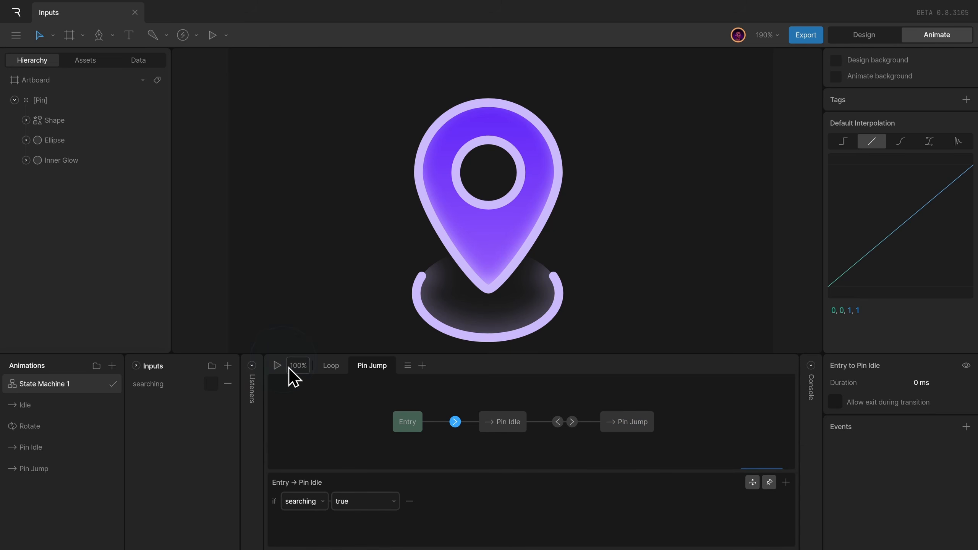
click(278, 366)
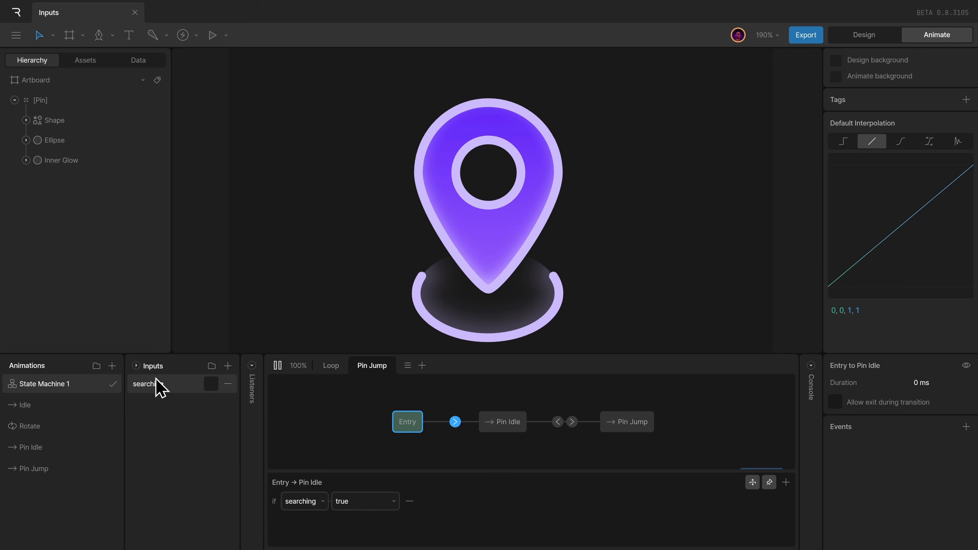
click(211, 384)
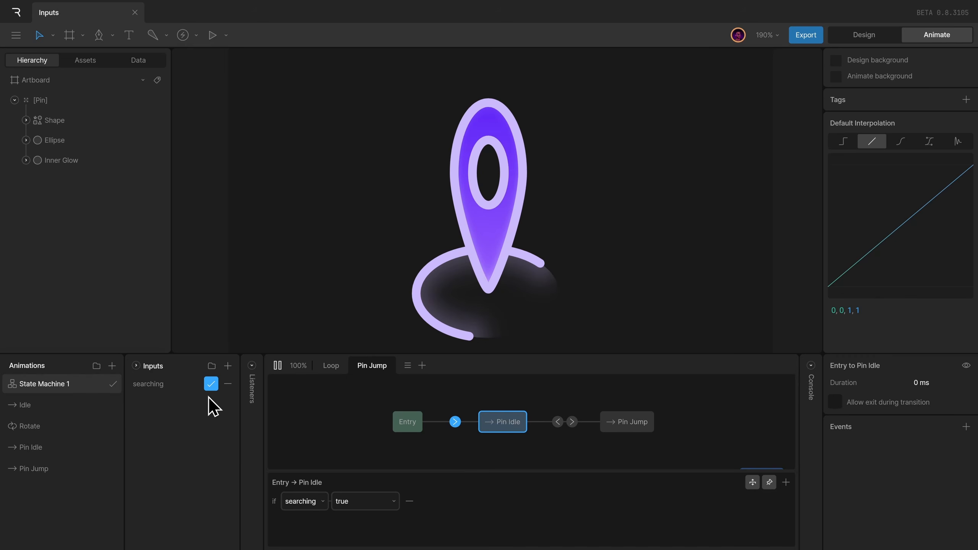
click(215, 385)
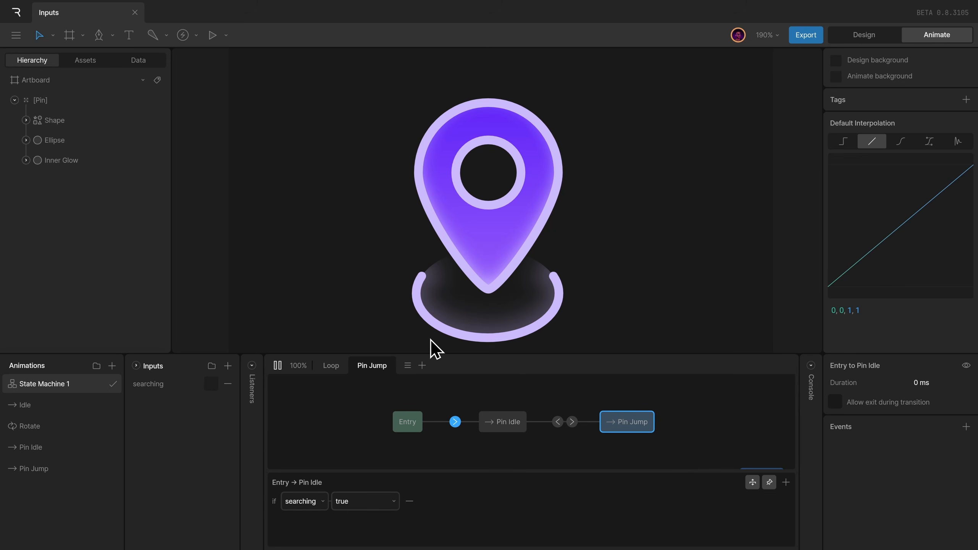
Step: Test the Loop layer's response by turning the searching input on and off
click(333, 368)
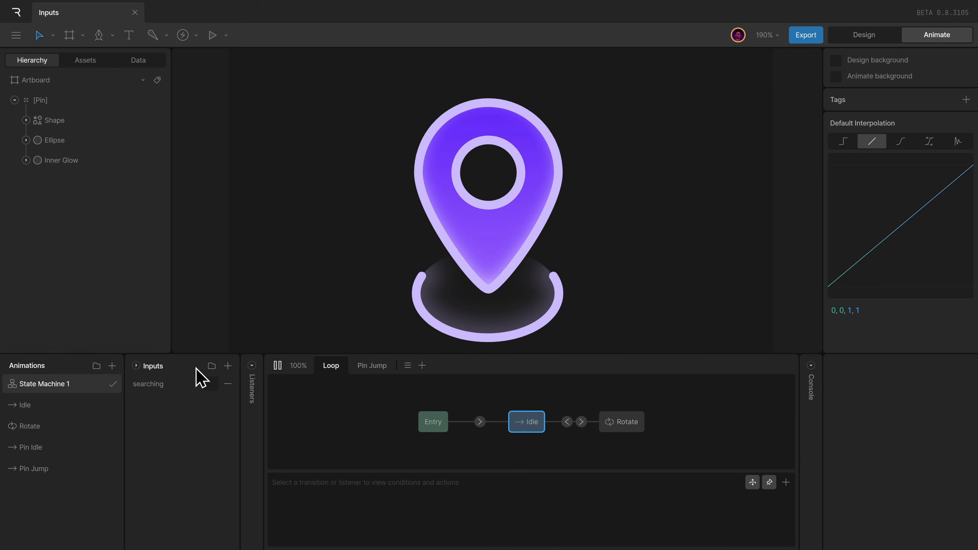
click(211, 384)
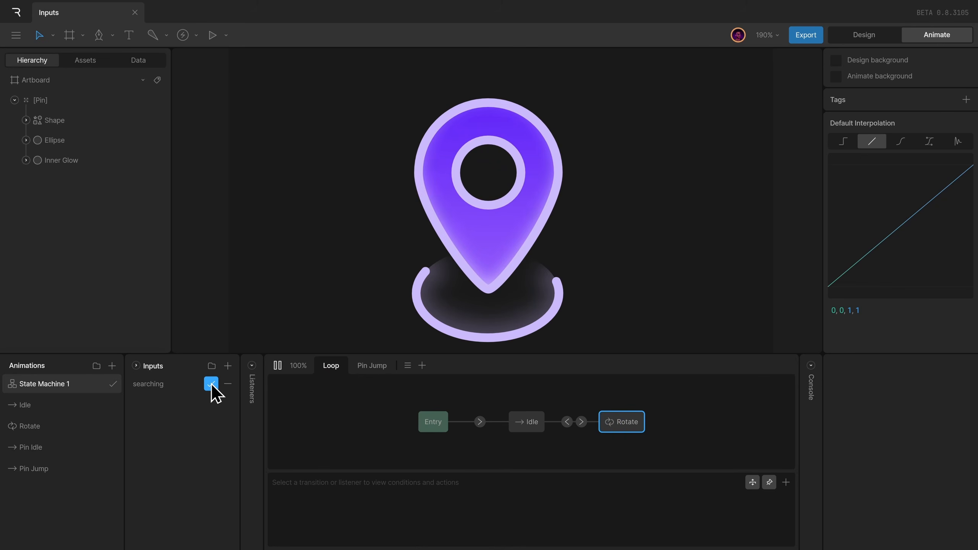
click(211, 384)
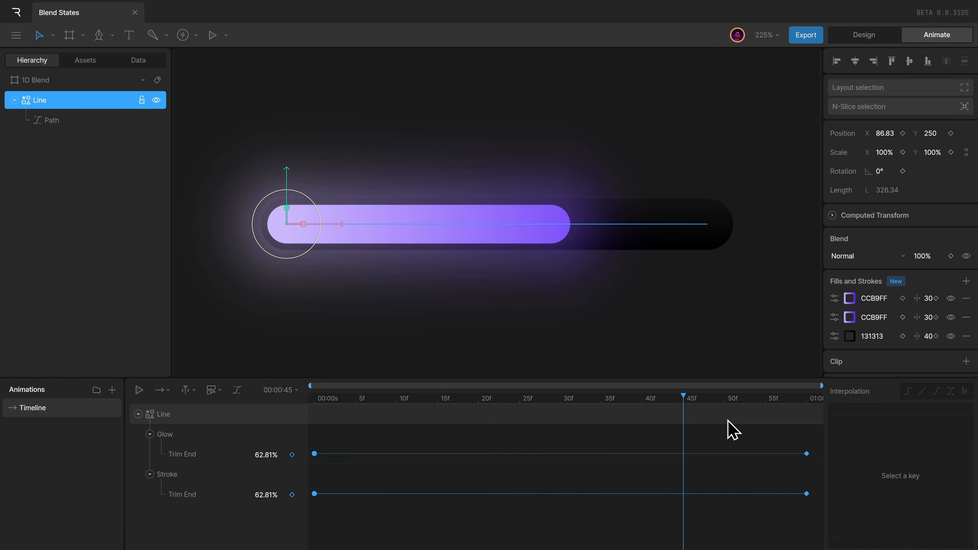
Step: Scrub the progress bar's timeline between its first and last keyframes to examine the Trim End animation
drag(687, 401, 650, 422)
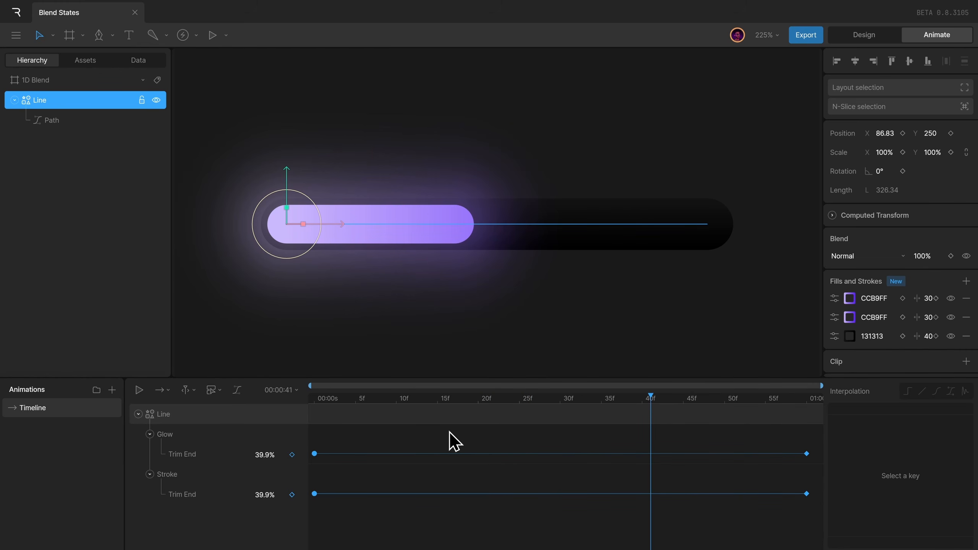
drag(325, 404, 285, 394)
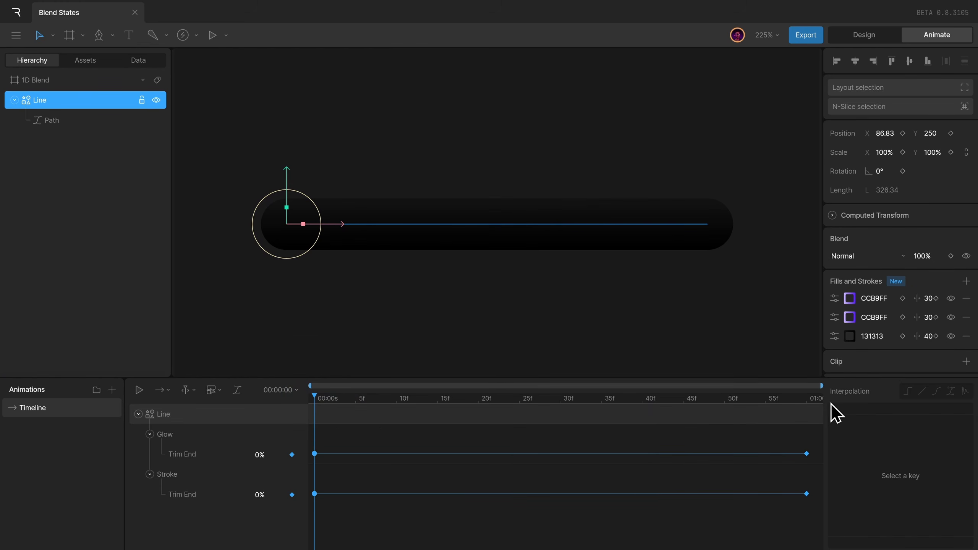
click(806, 401)
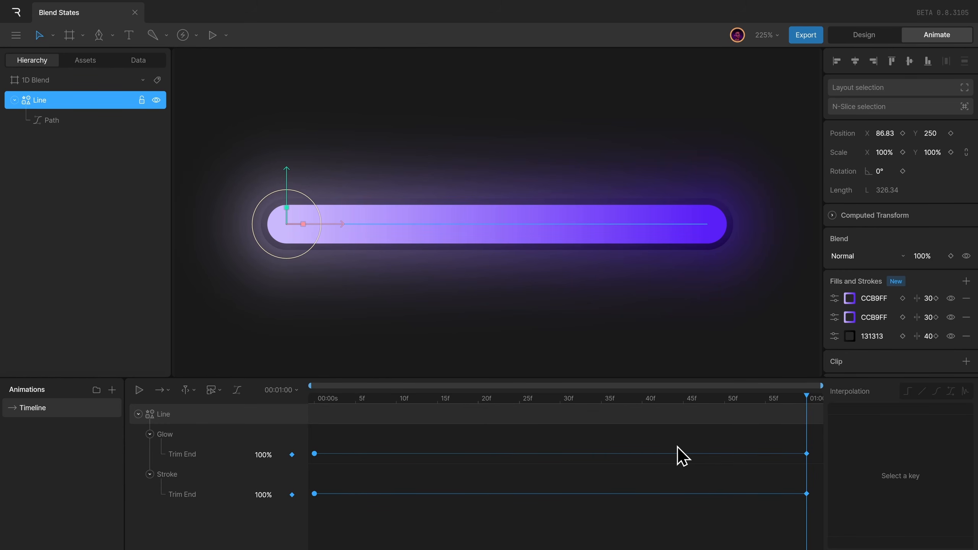
click(328, 399)
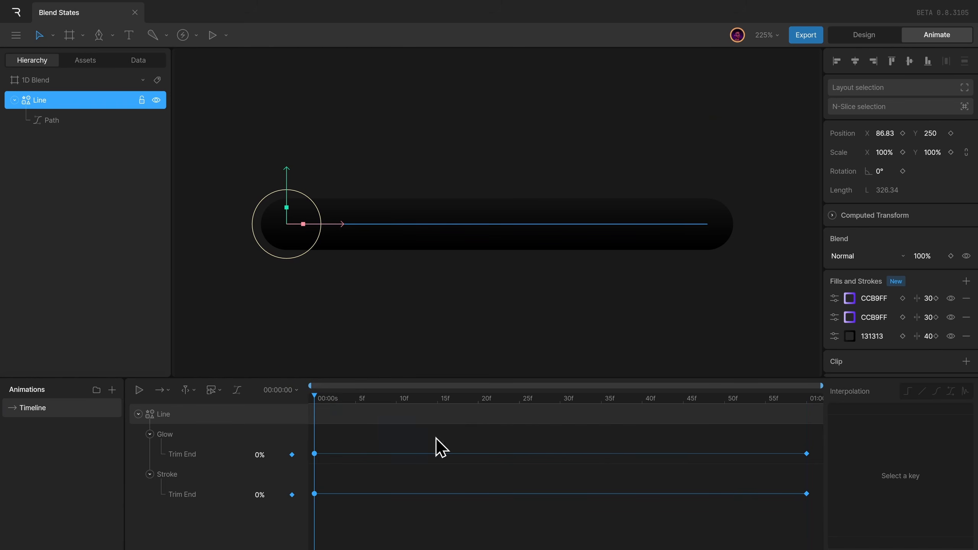
click(806, 402)
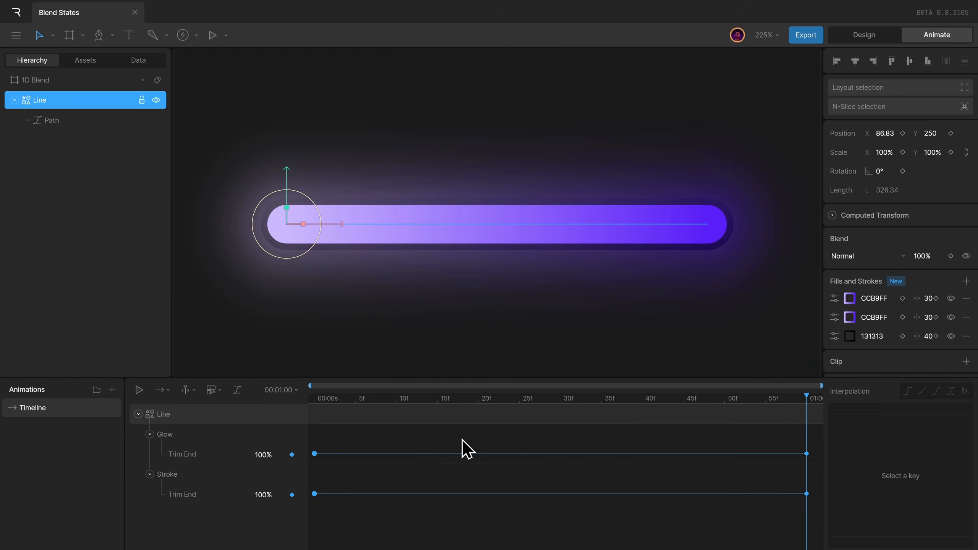
Step: Duplicate the Timeline animation and rename the copy "end"
right_click(69, 406)
click(94, 452)
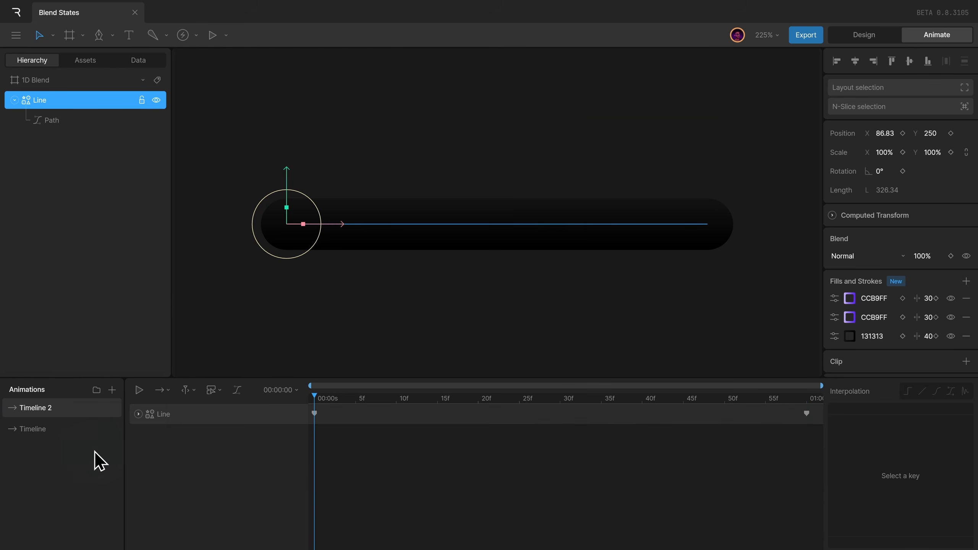
double_click(68, 406)
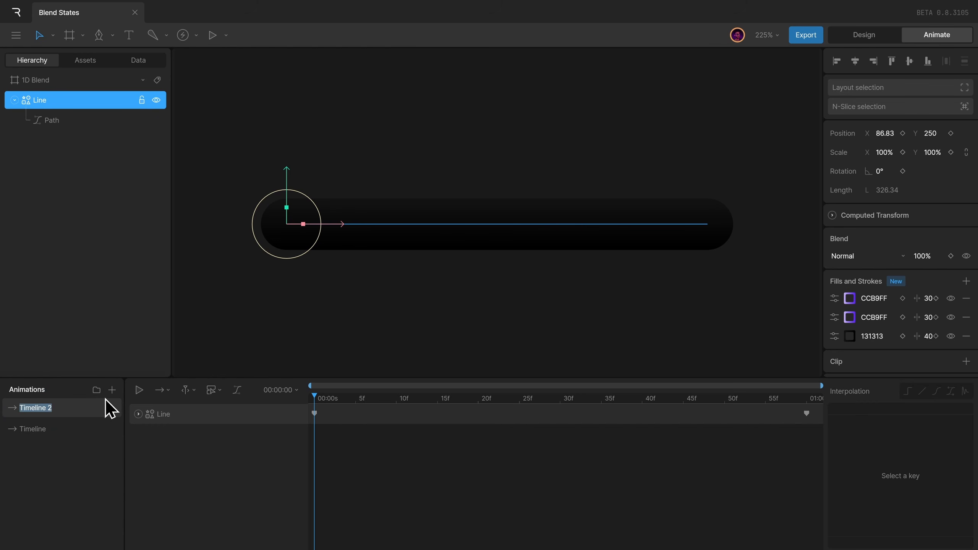
text(end)
Step: Delete the Line's first keyframes in the end animation and move its final keyframes to 00:00:00
drag(435, 479, 286, 404)
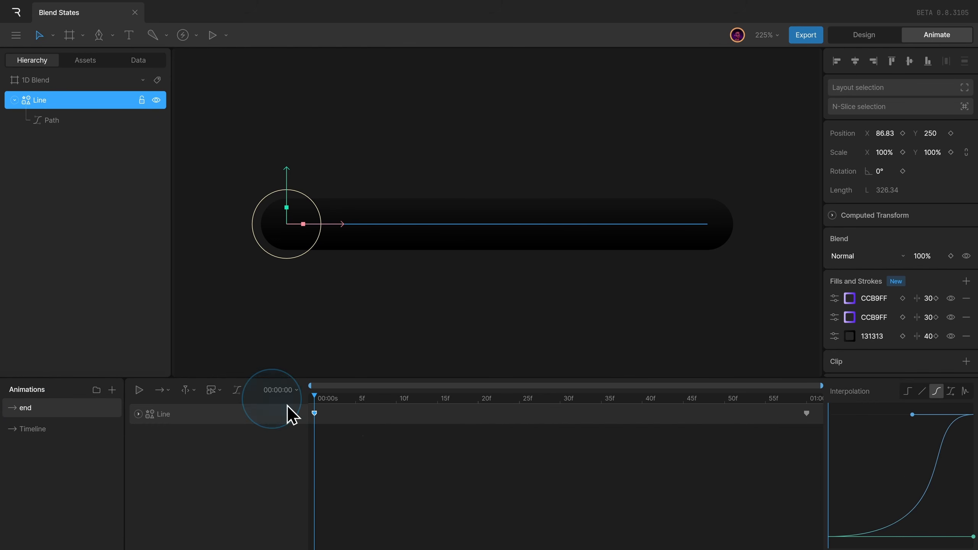
key(Delete)
key(Escape)
drag(806, 414, 222, 422)
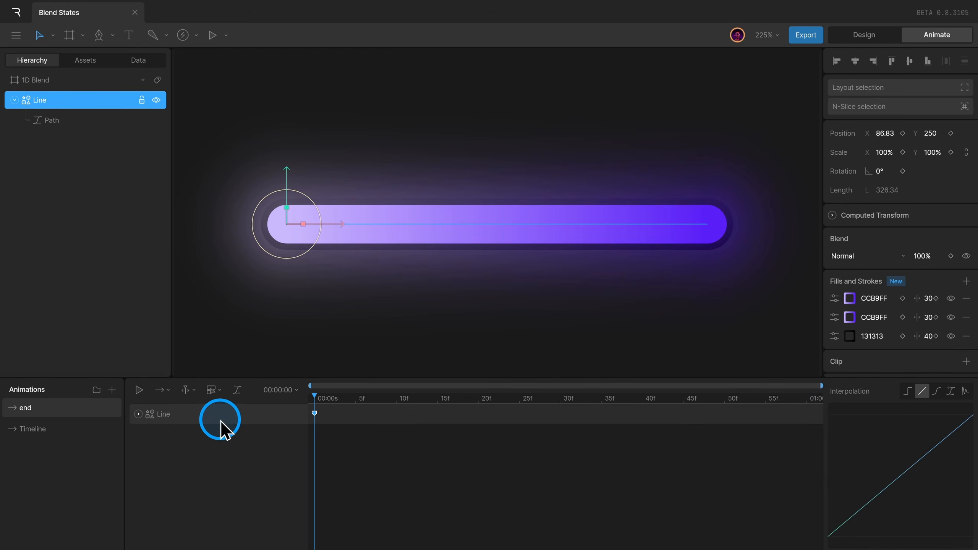
Step: Set the end animation's duration to 1 frame
click(290, 390)
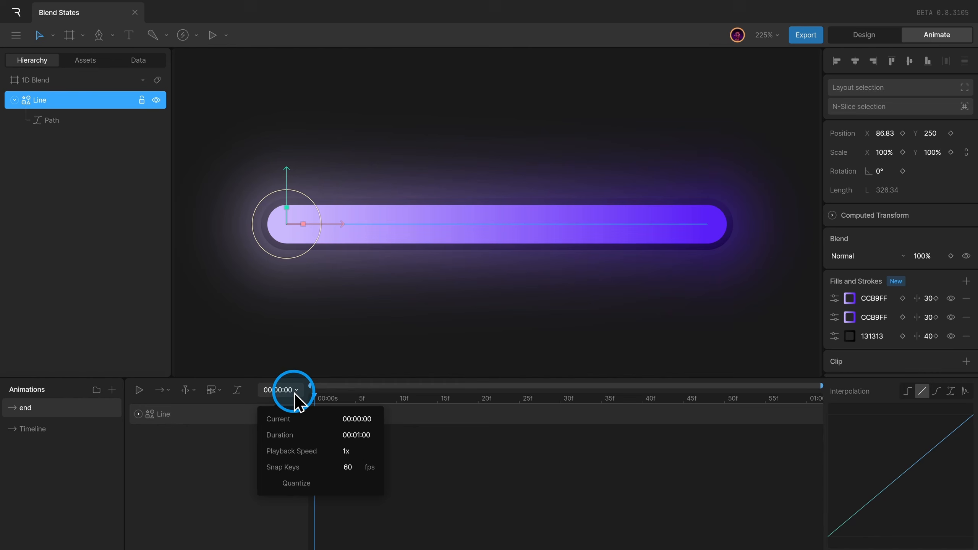
click(351, 434)
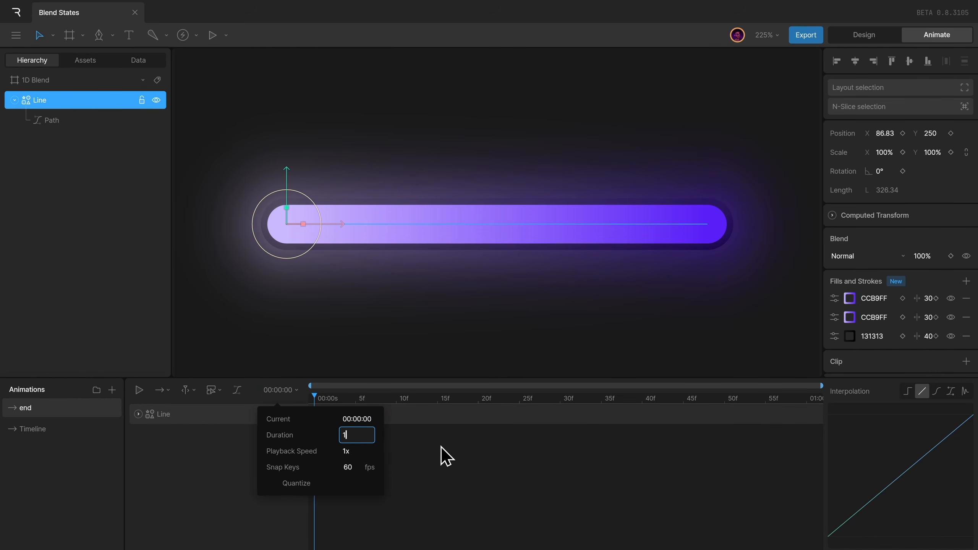
text(1)
click(444, 455)
Step: Rename the original Timeline animation "start"
click(81, 429)
double_click(81, 429)
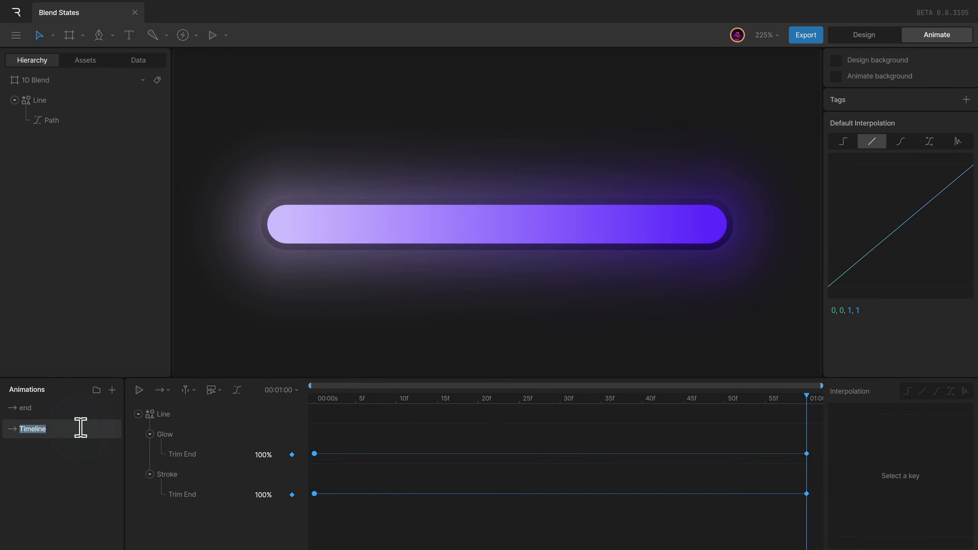
text(start)
click(88, 455)
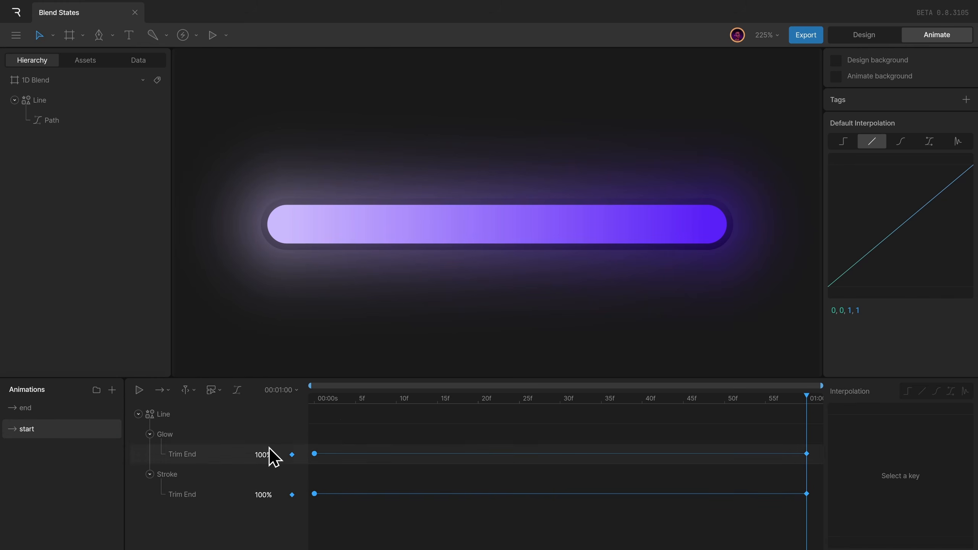
Step: Set Trim End to 0.1% at 00:00:00 for both the Glow and the Stroke in the start animation
drag(348, 439, 288, 513)
drag(332, 395, 256, 398)
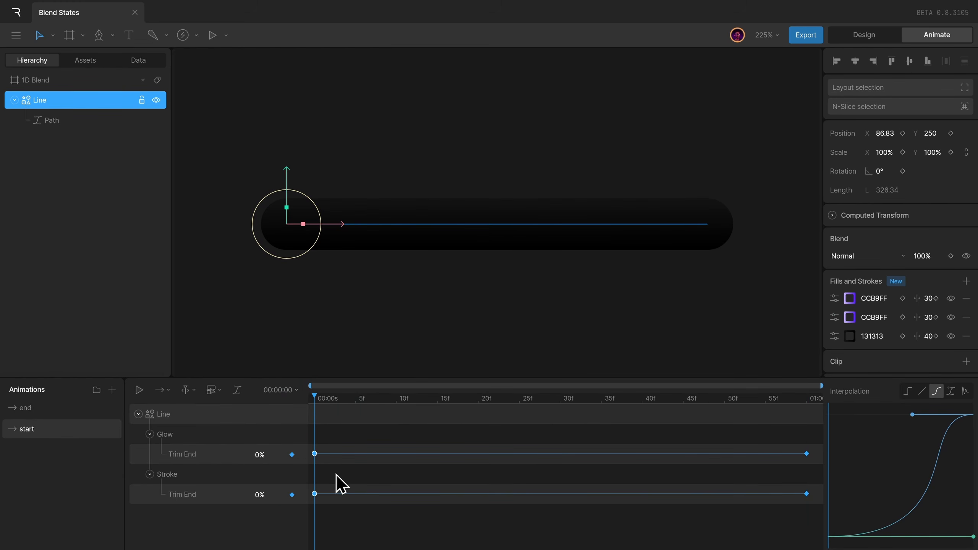
drag(313, 397, 322, 404)
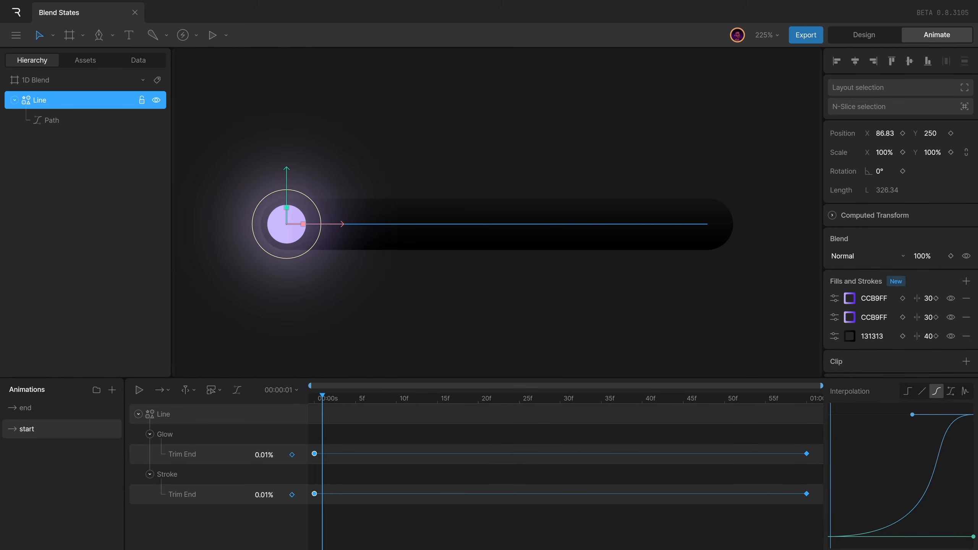
click(320, 405)
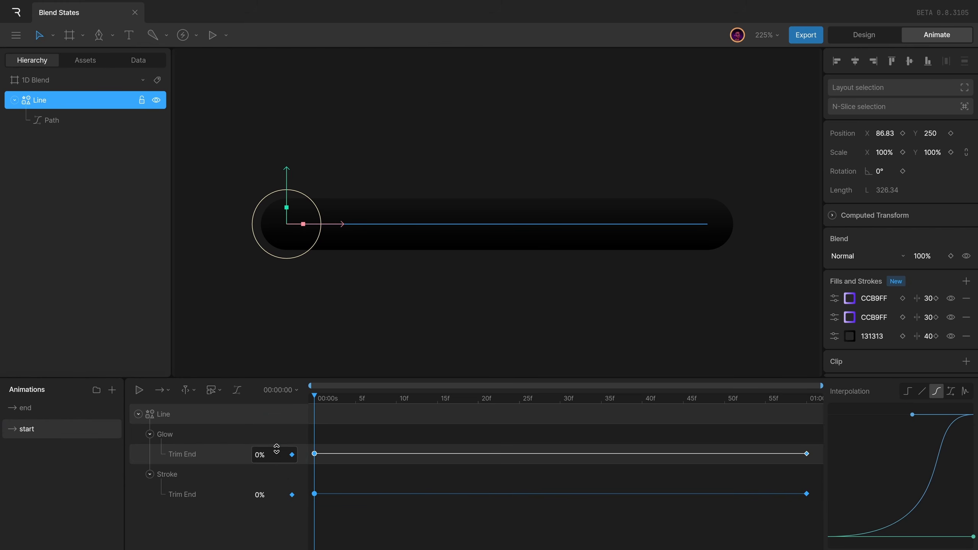
click(267, 461)
text(.1)
click(266, 495)
text(.1)
key(Return)
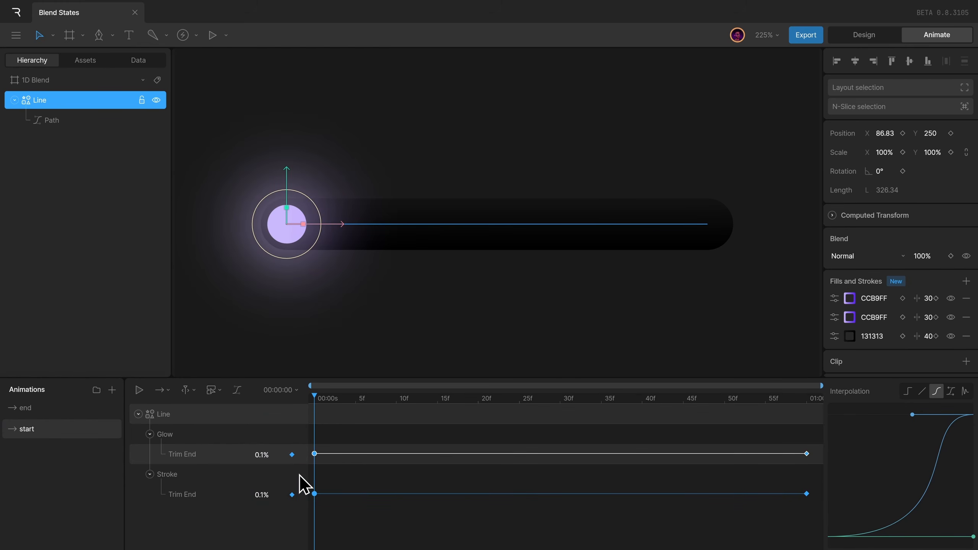
Step: Delete the final Trim End keyframes of the Glow and Stroke in the start animation
drag(322, 402, 263, 407)
drag(794, 428, 872, 523)
click(341, 429)
Step: Set the start animation's duration to 1 frame
click(295, 389)
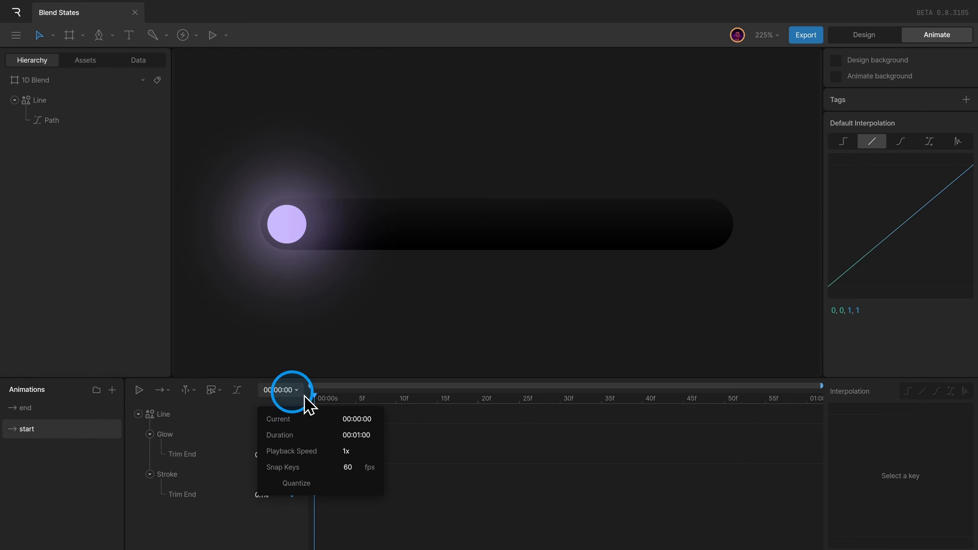
click(366, 434)
text(1)
click(471, 428)
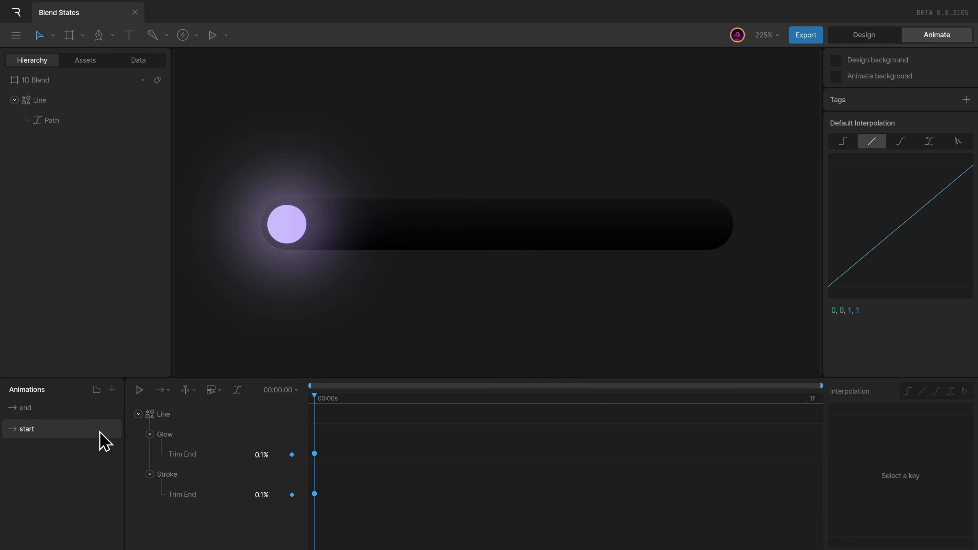
Step: Create a new state machine on the 1D Blend artboard and move its Entry state slightly down and left in the graph
click(112, 389)
click(140, 430)
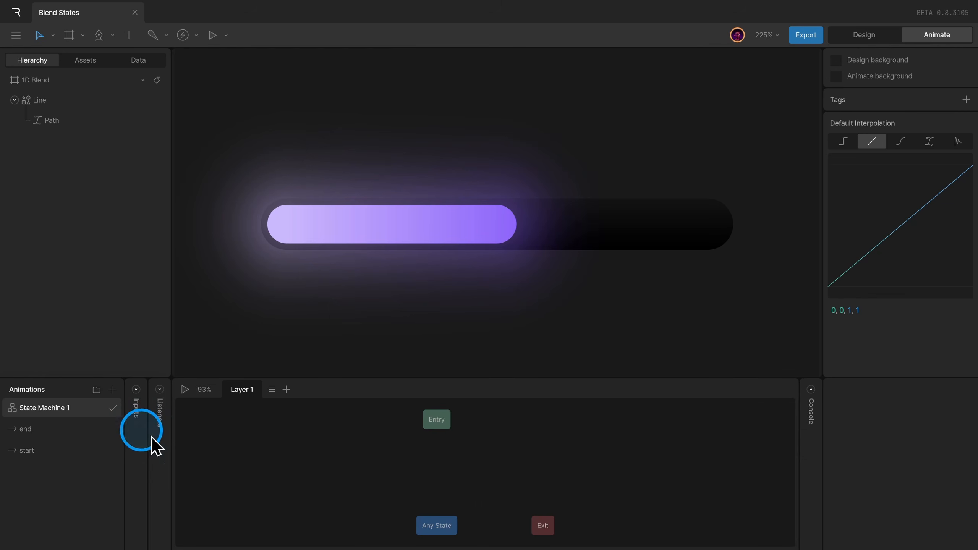
drag(442, 426, 391, 452)
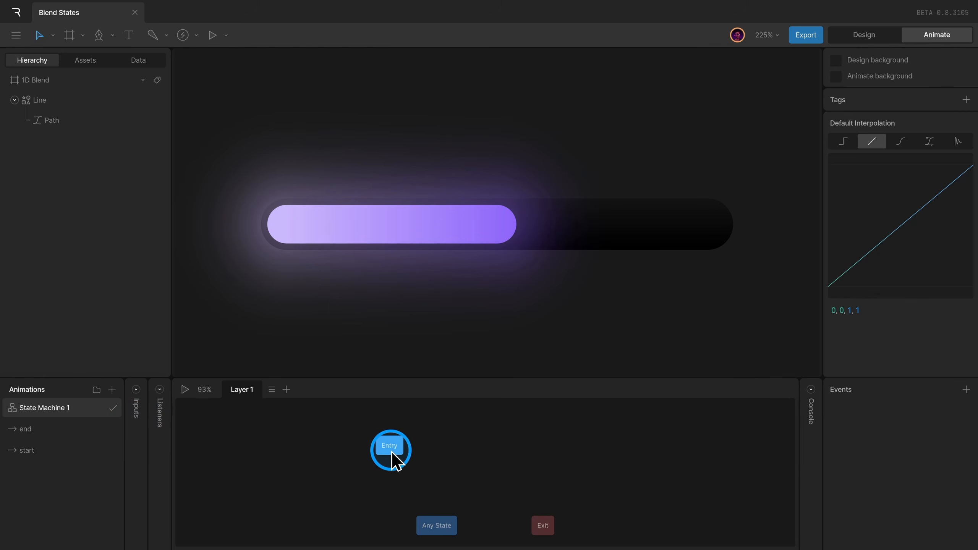
Step: Add the start animation to the graph as a state connected from Entry and convert it to a 1D blend state
drag(63, 450, 500, 458)
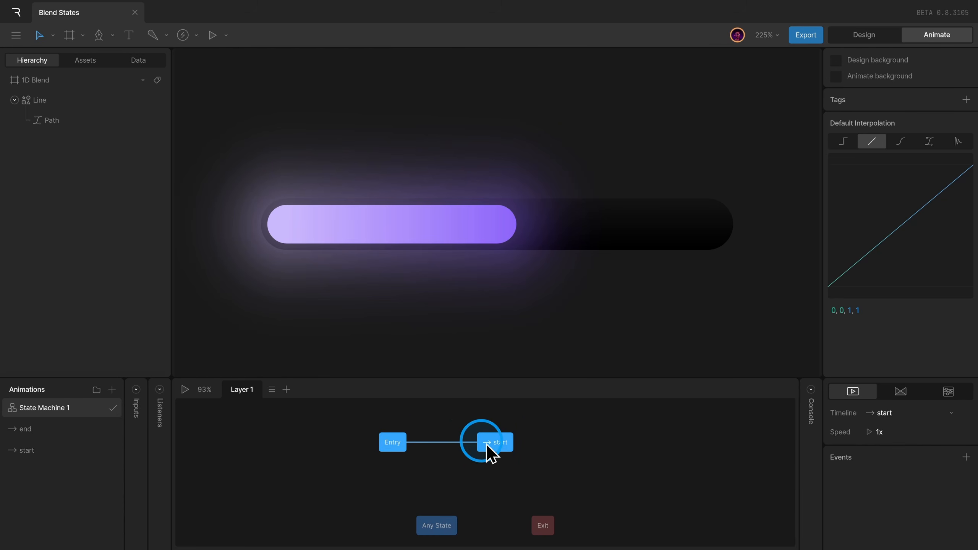
click(491, 459)
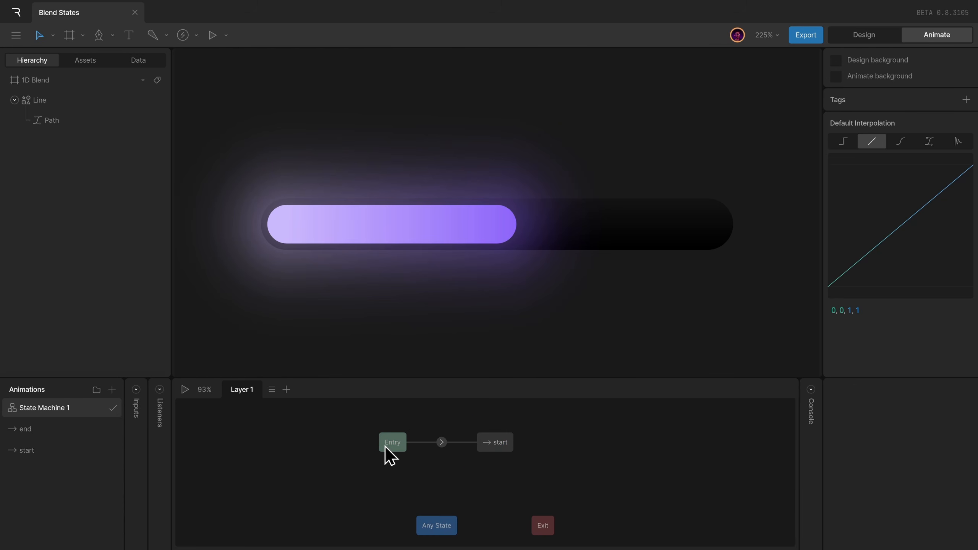
click(504, 448)
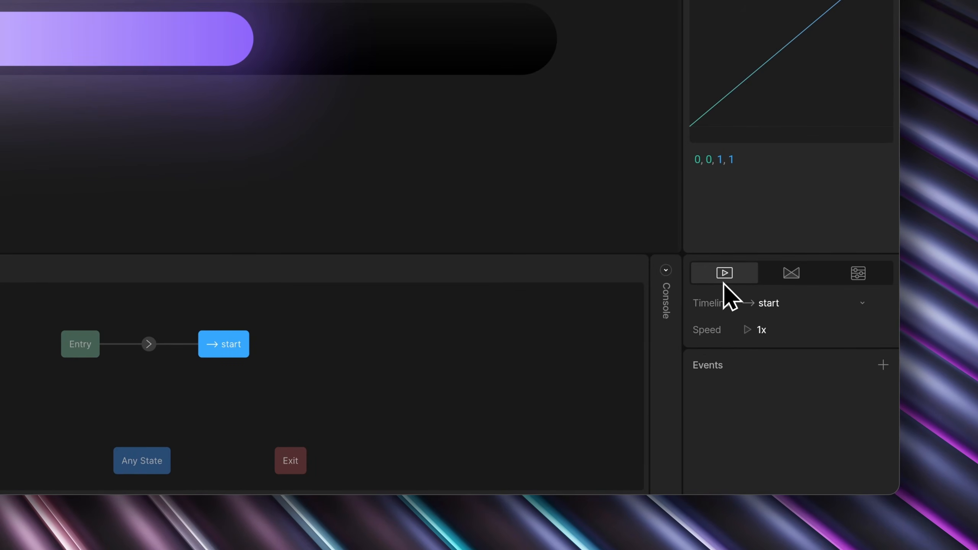
click(820, 270)
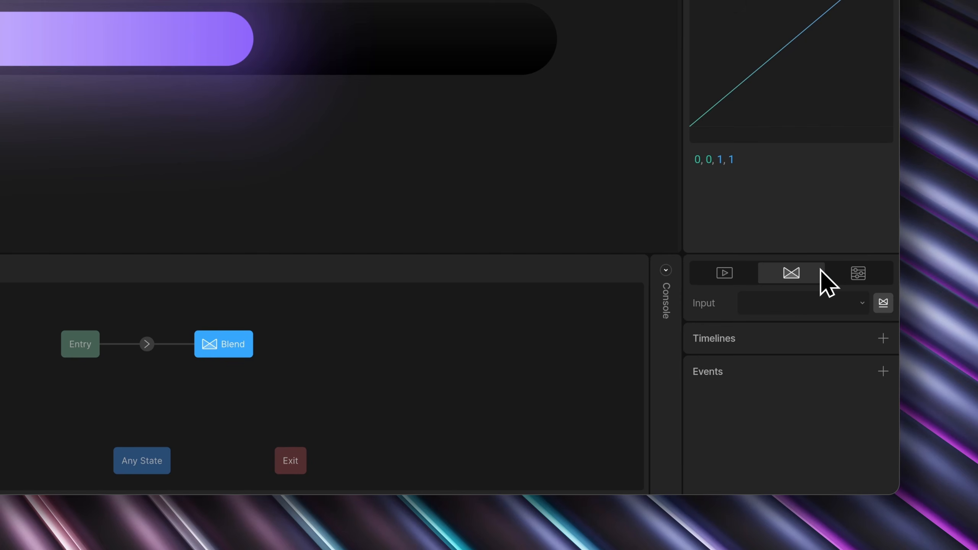
right_click(323, 316)
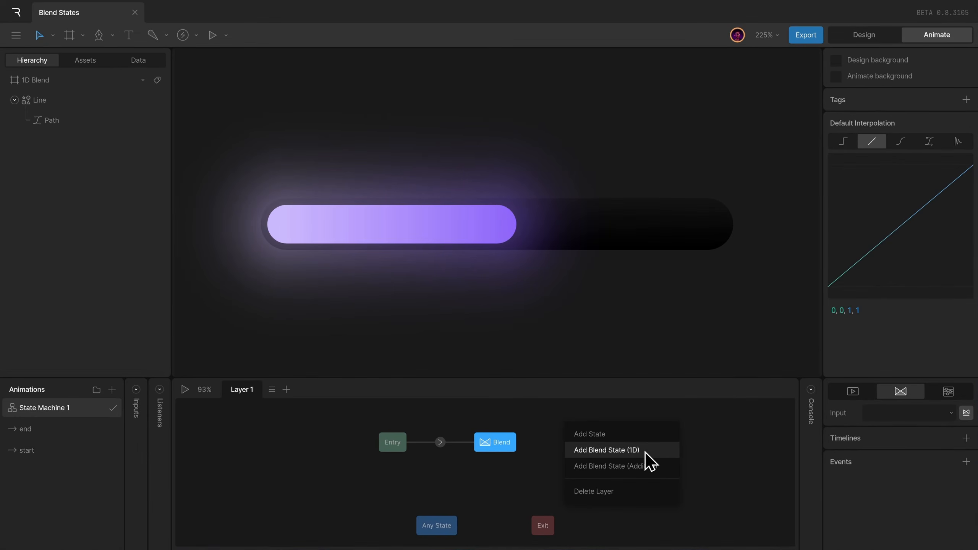
click(231, 394)
Step: Add a number input to the state machine and name it progress
click(135, 389)
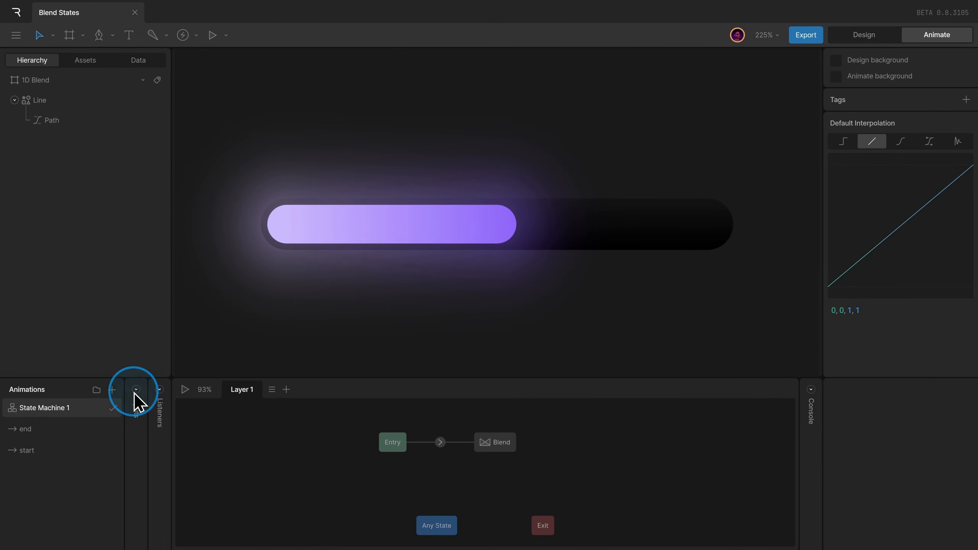
click(227, 389)
click(253, 421)
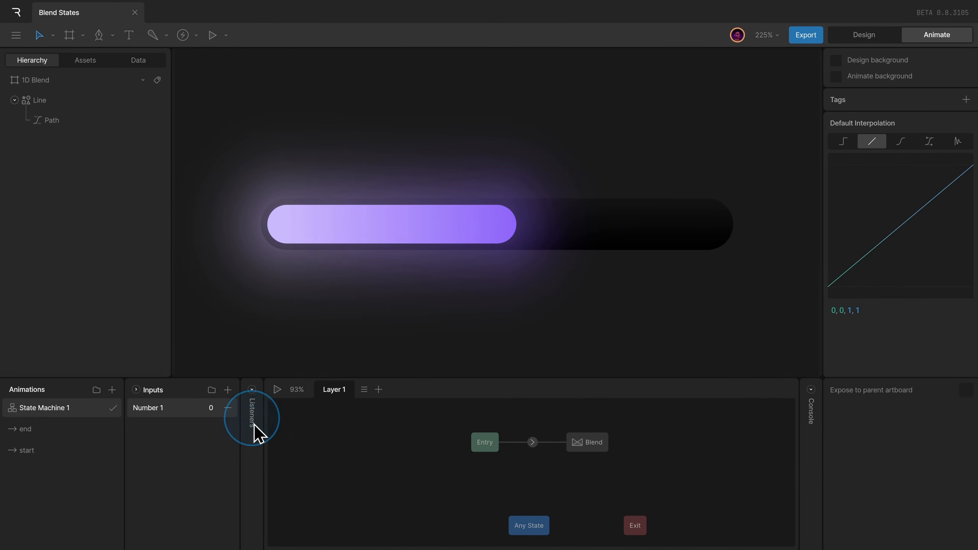
double_click(158, 409)
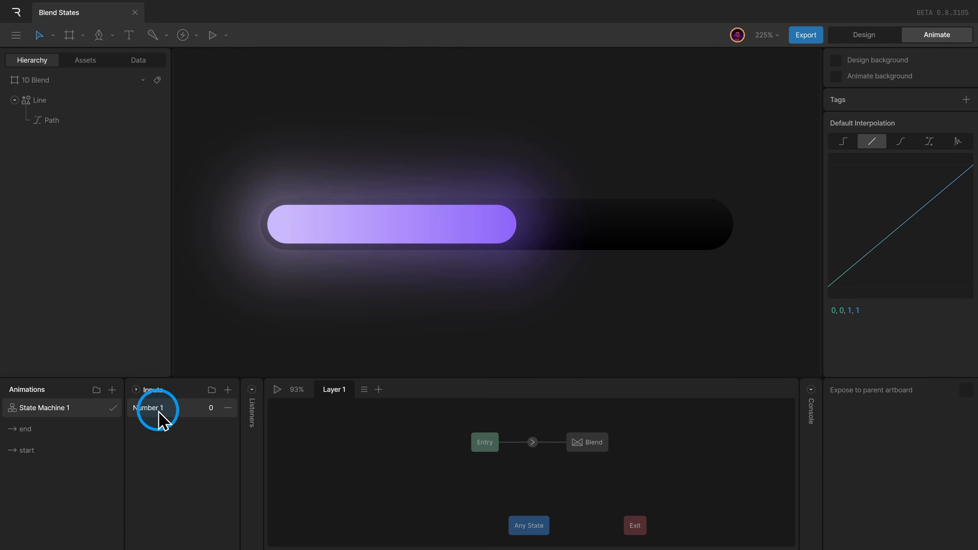
text(progre)
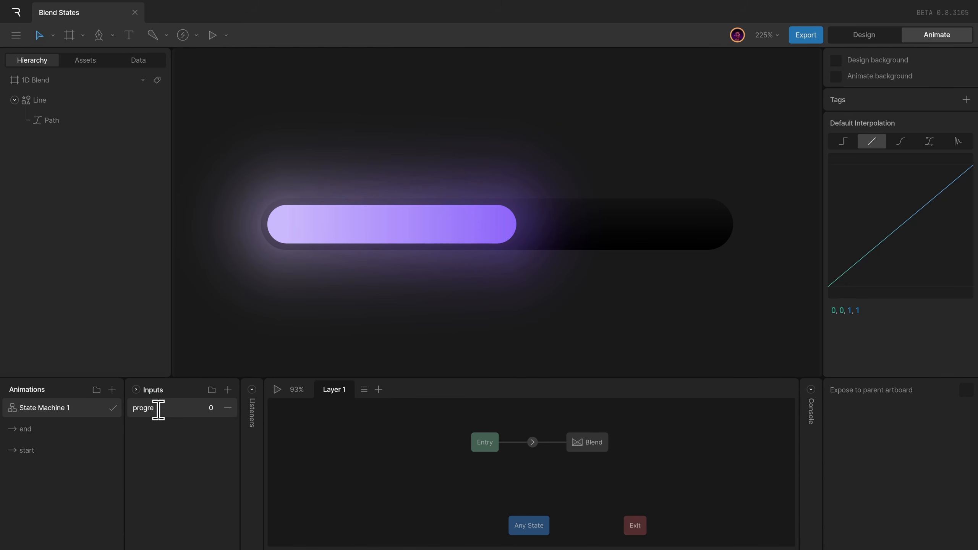
text(ss)
key(Return)
Step: Set progress as the input that drives the Blend state
click(597, 448)
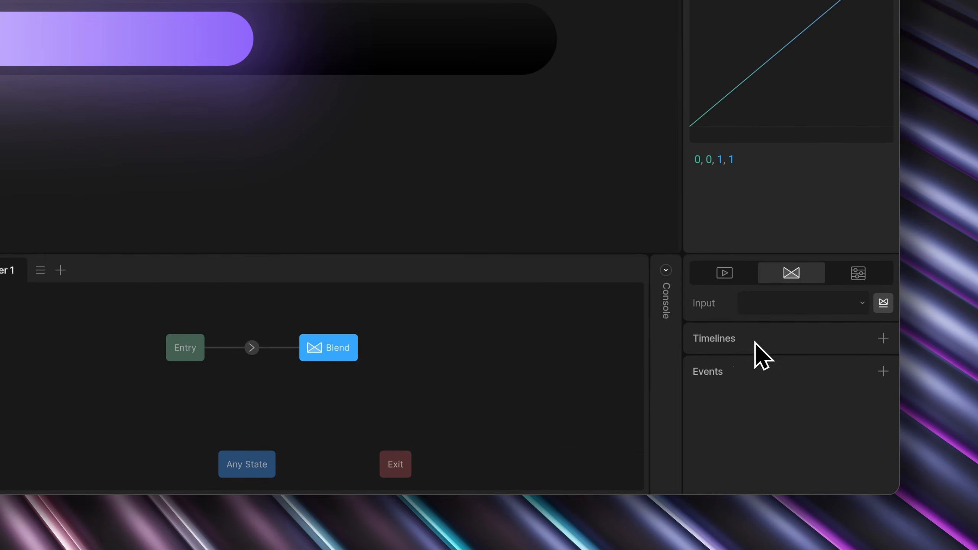
click(780, 302)
click(777, 336)
click(766, 305)
click(785, 334)
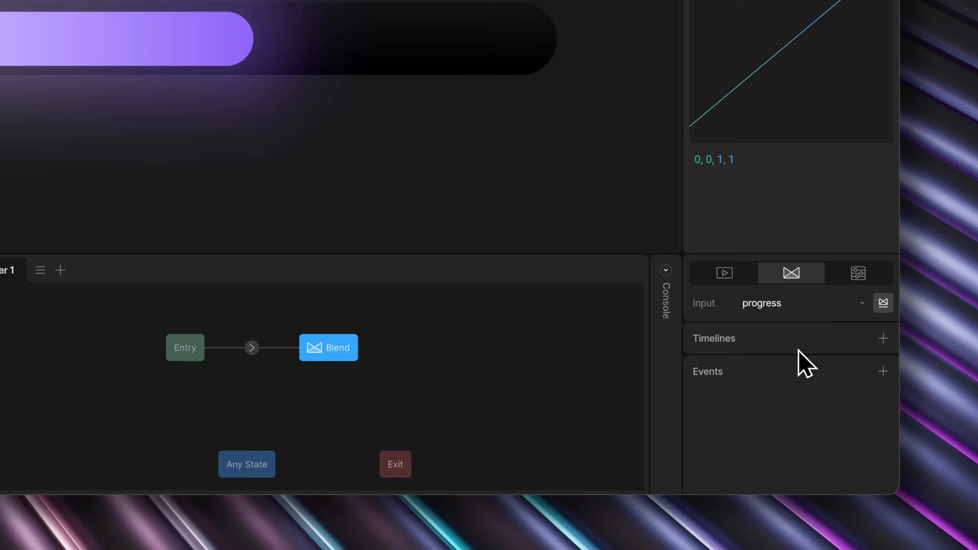
Step: Add two timelines to the Blend state and assign start to the first and end to the second
click(877, 339)
click(878, 339)
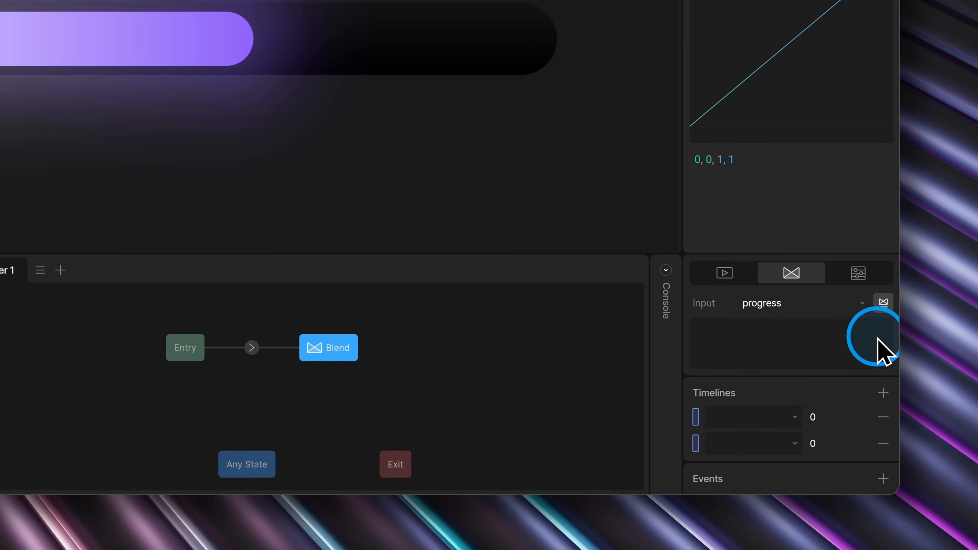
click(753, 415)
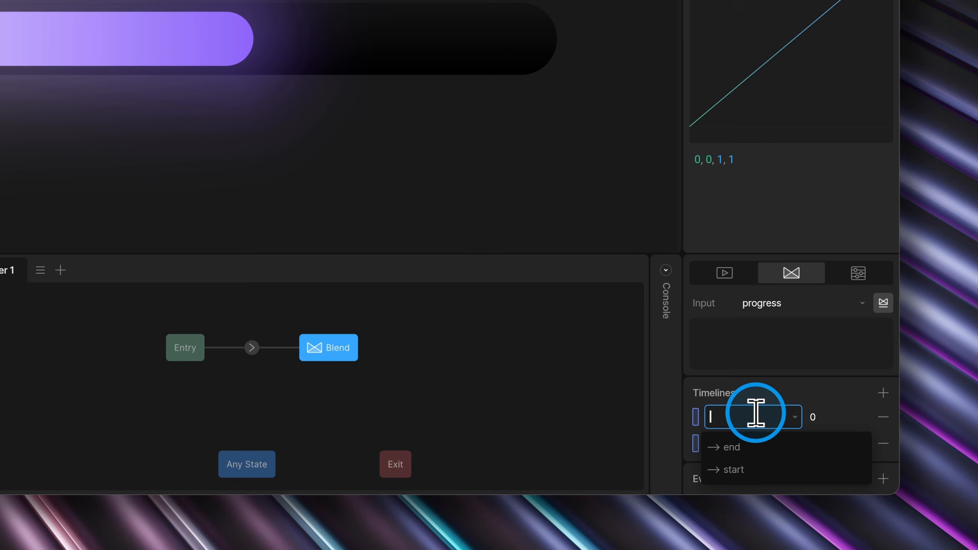
click(746, 472)
click(743, 440)
click(757, 400)
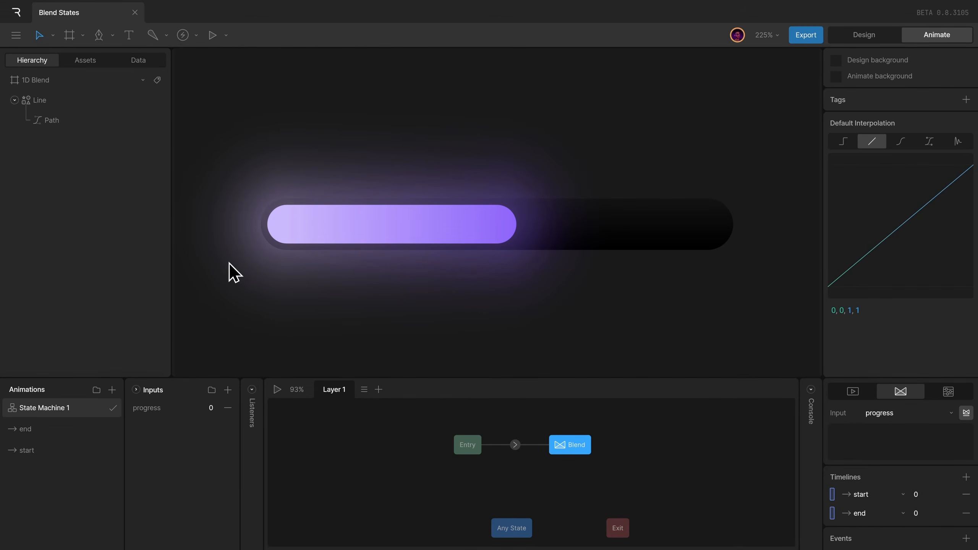
Step: Set the end timeline's value in the Blend state to 100
click(200, 406)
click(219, 404)
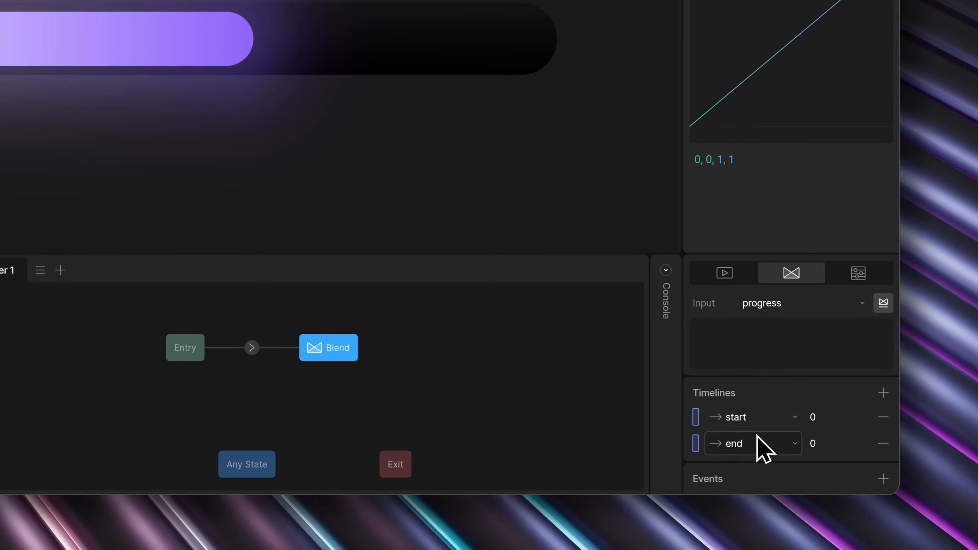
click(833, 443)
text(100)
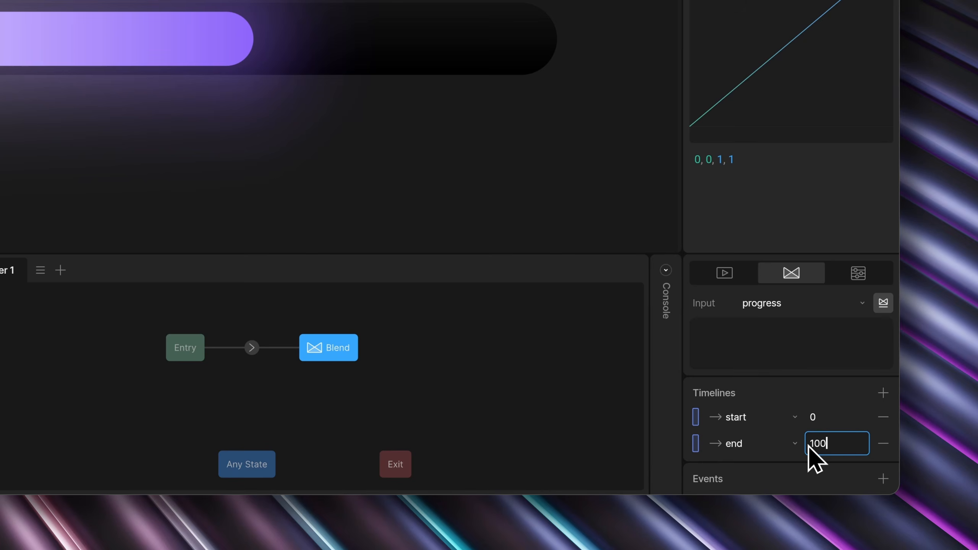
key(Return)
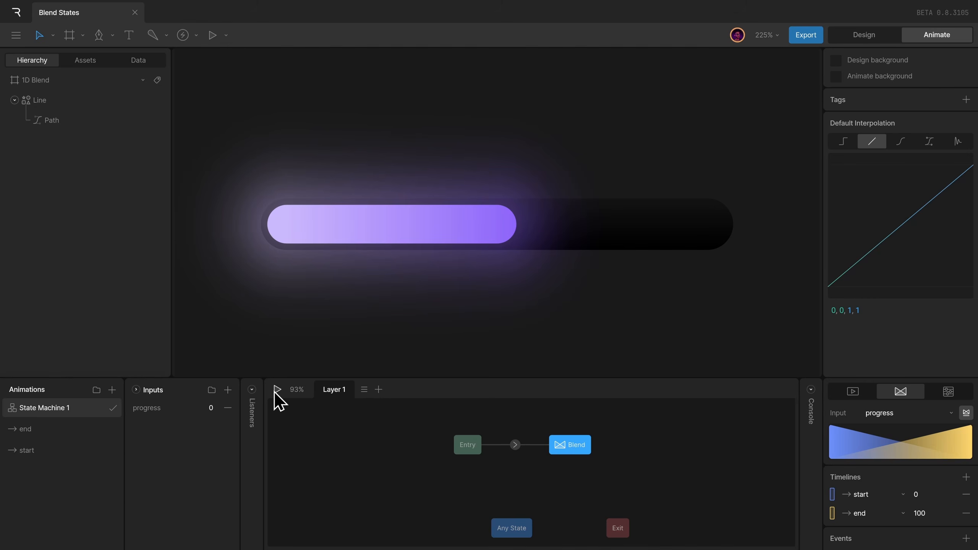
Step: Play the state machine and raise the progress input to 66 to preview the blend
click(278, 389)
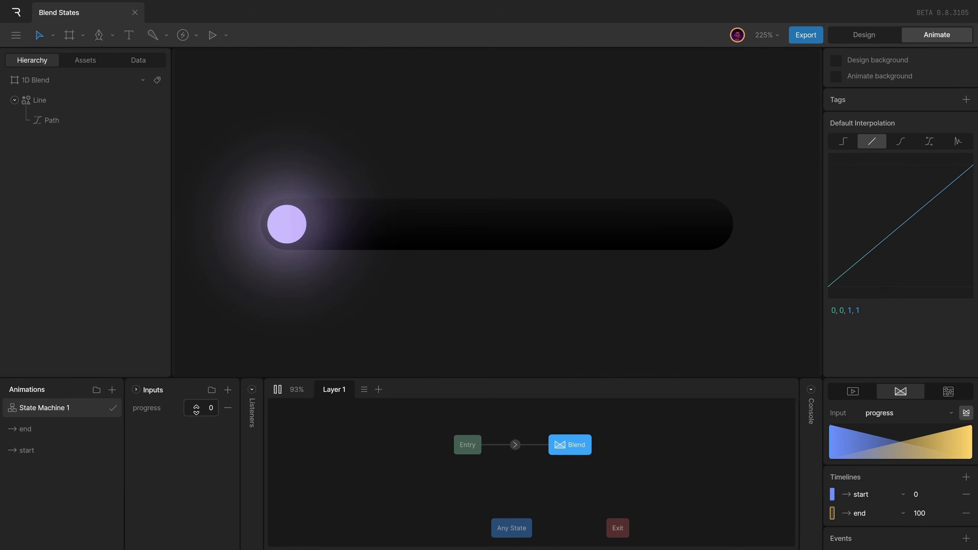
drag(197, 409, 203, 389)
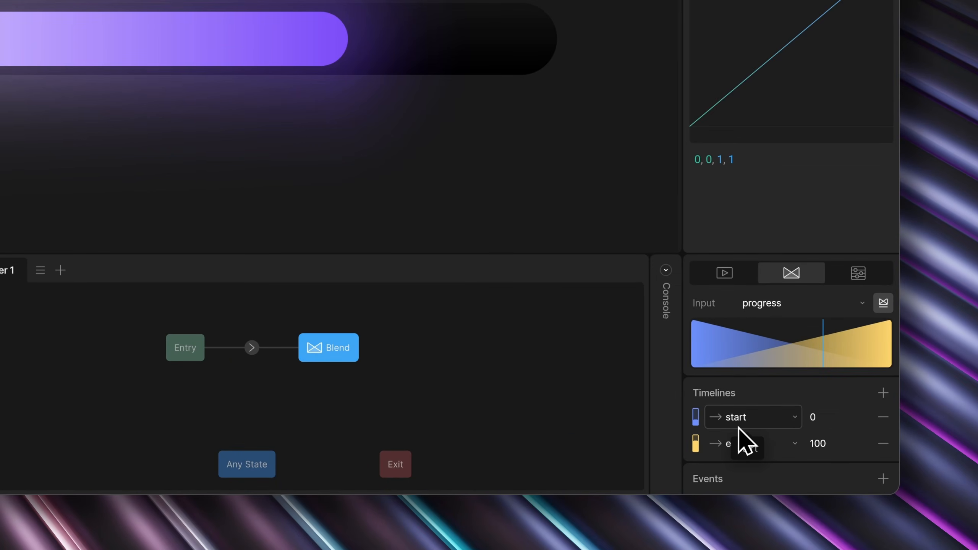
Step: Try 150 as the end timeline's value in the Blend state and restore it to 100
click(839, 417)
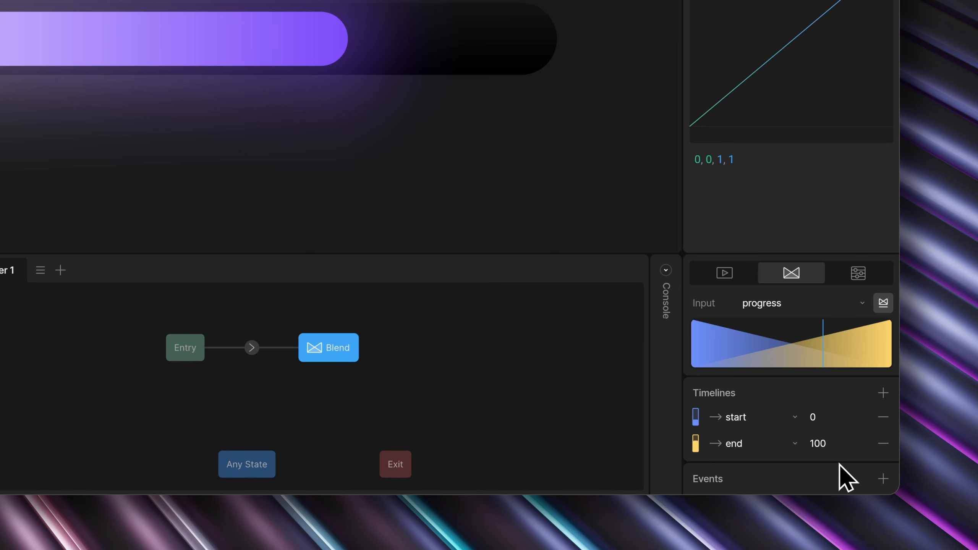
click(839, 451)
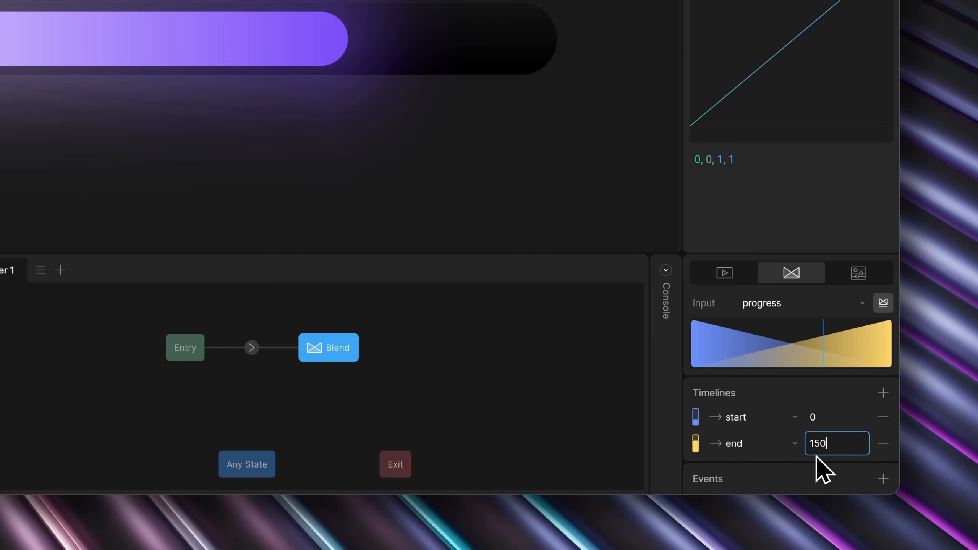
text(100)
key(Return)
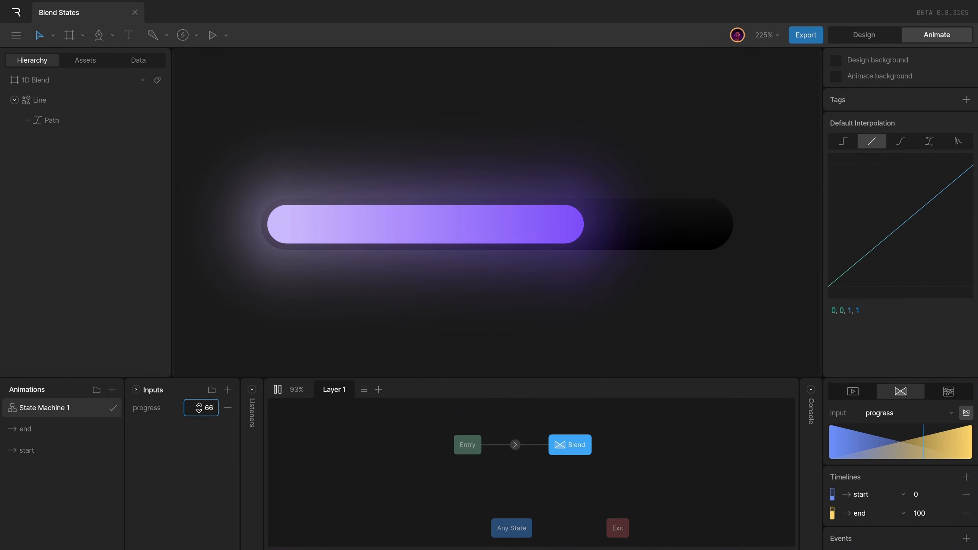
Step: Raise the progress input to 100 to preview the full bar, and stop the state machine
drag(199, 407, 203, 400)
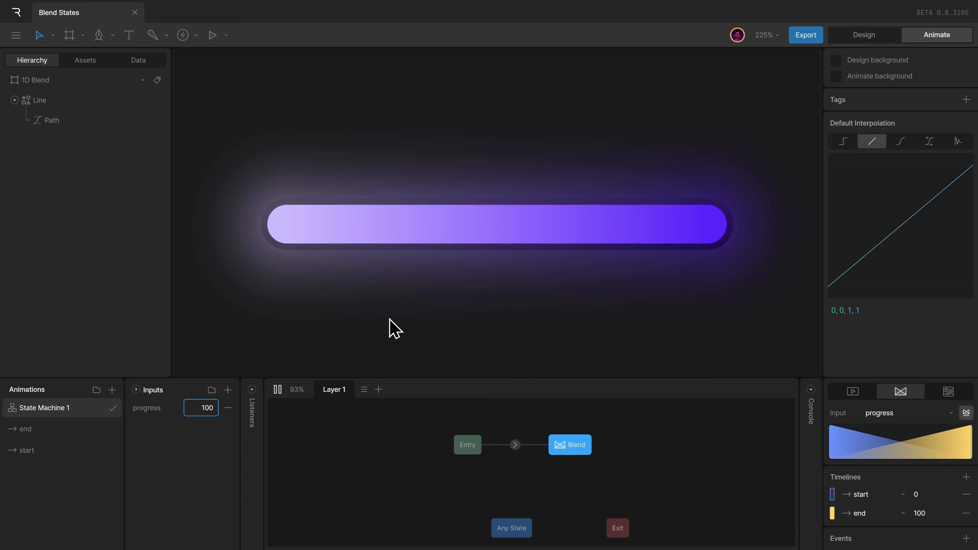
click(277, 390)
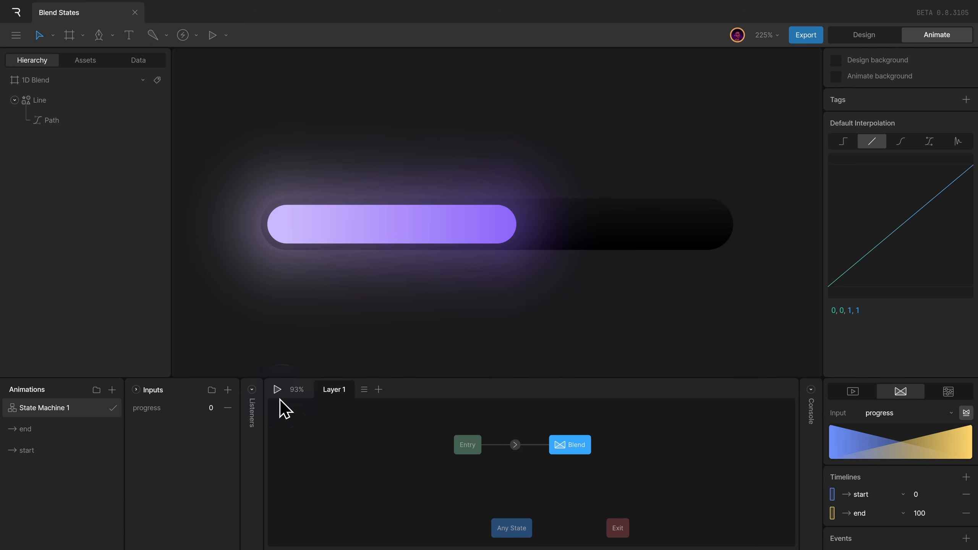
Step: Create a new timeline animation named done and place it below start in the animation list
click(112, 390)
click(142, 417)
drag(84, 412, 73, 475)
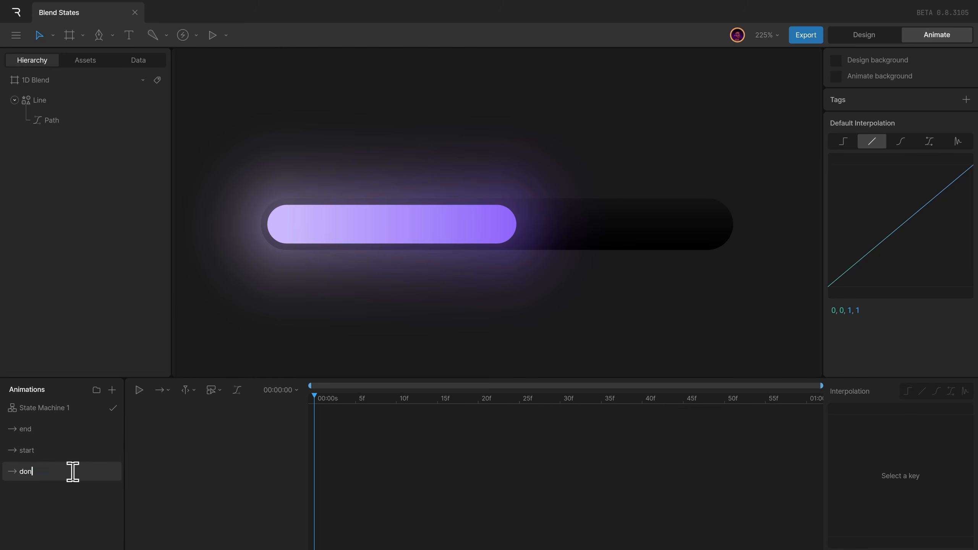
Step: Key the X and Y position of all three vertices of the Line's path at 00:00:00 in the done animation
click(436, 229)
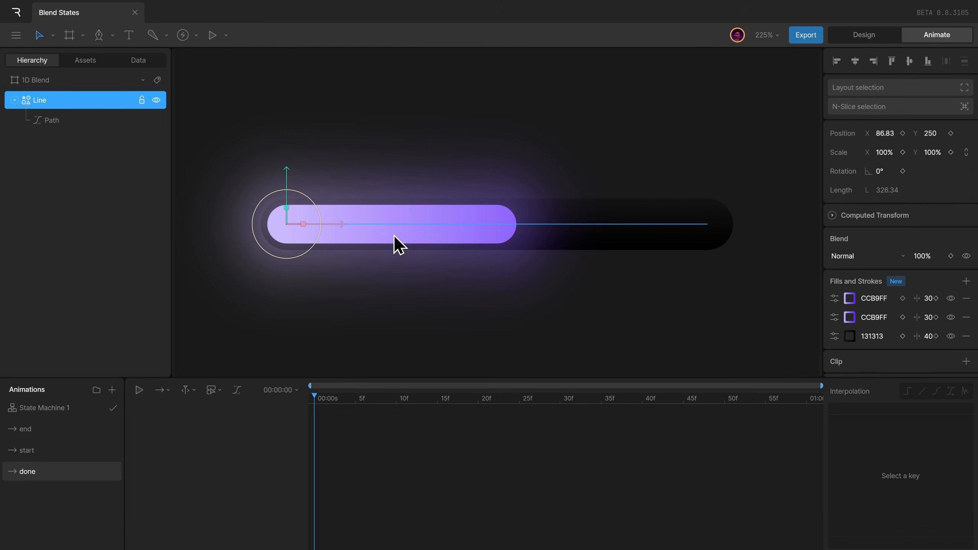
double_click(513, 251)
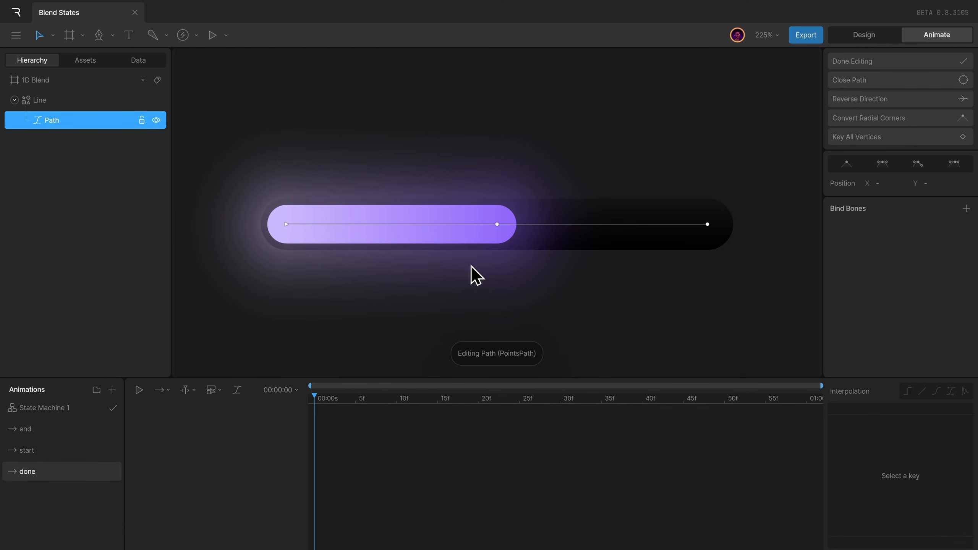
drag(239, 172, 796, 288)
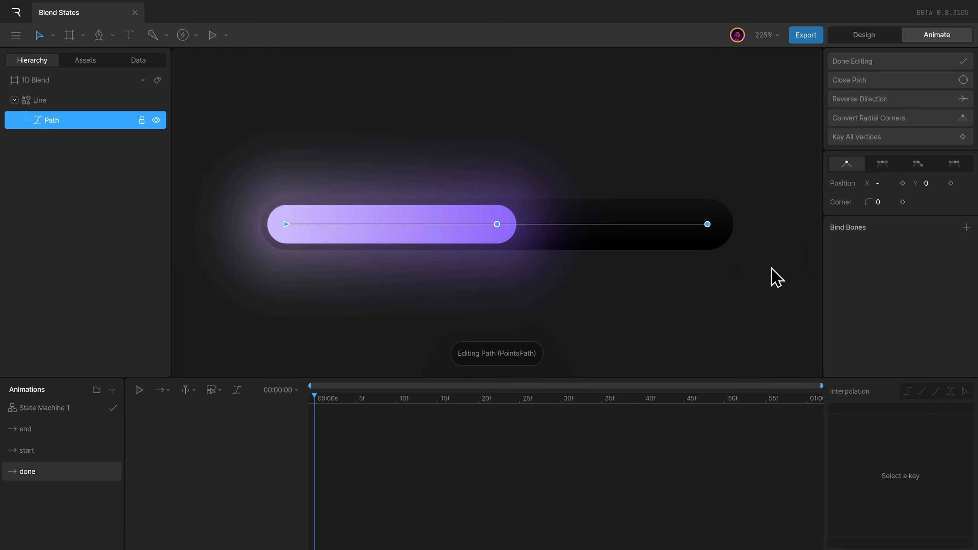
click(902, 183)
click(950, 184)
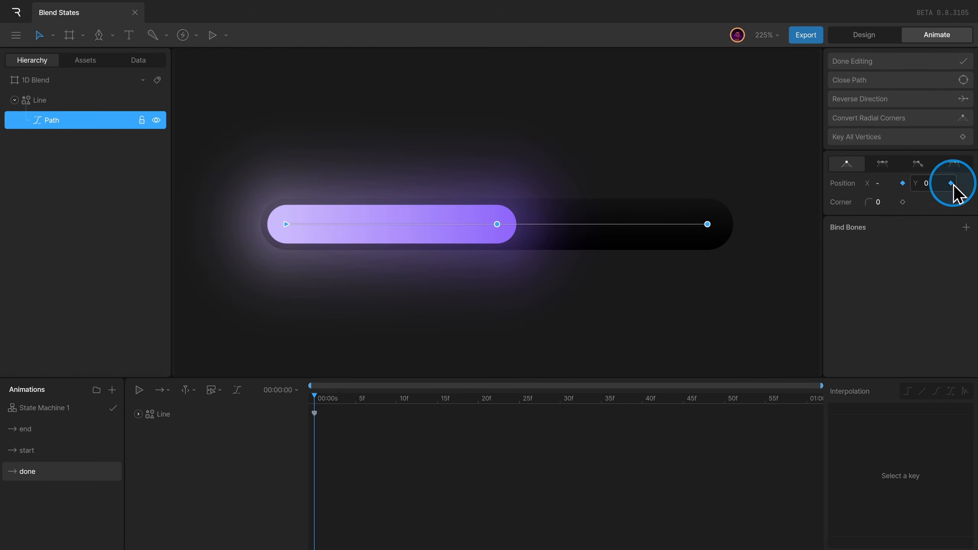
Step: At 00:00:30, move the path's middle vertex down-left and both end vertices up to form a checkmark, and finish editing the path
click(563, 404)
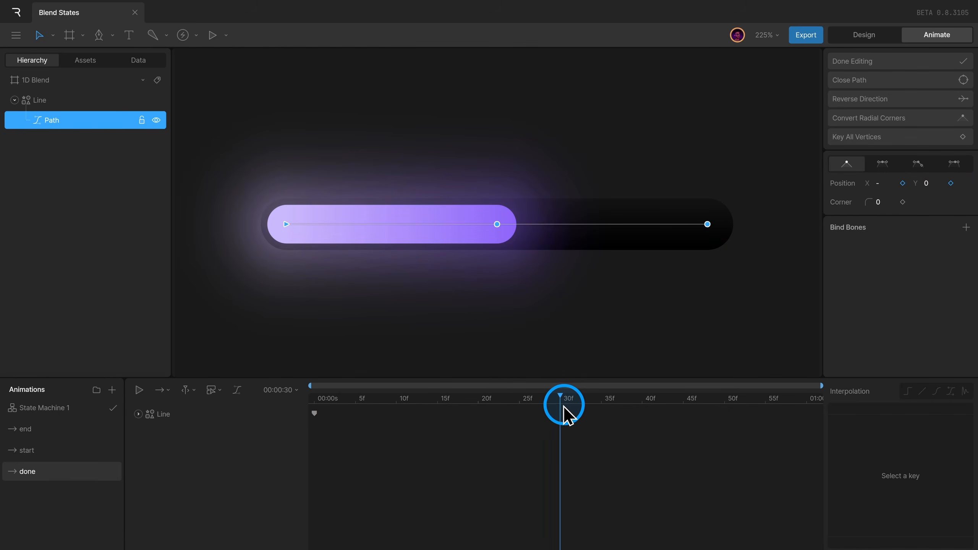
click(496, 222)
drag(497, 224, 413, 299)
drag(707, 224, 705, 103)
click(286, 223)
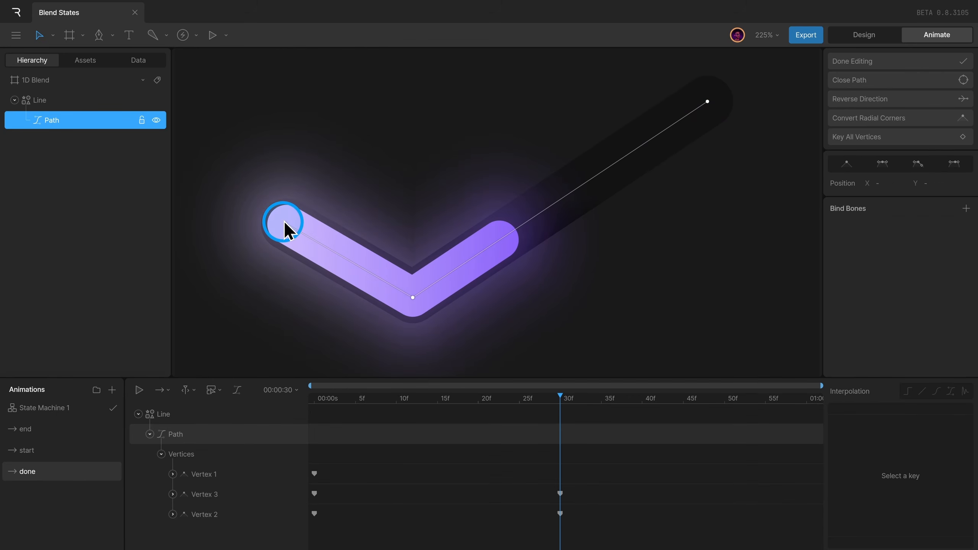
drag(286, 231, 290, 183)
click(843, 61)
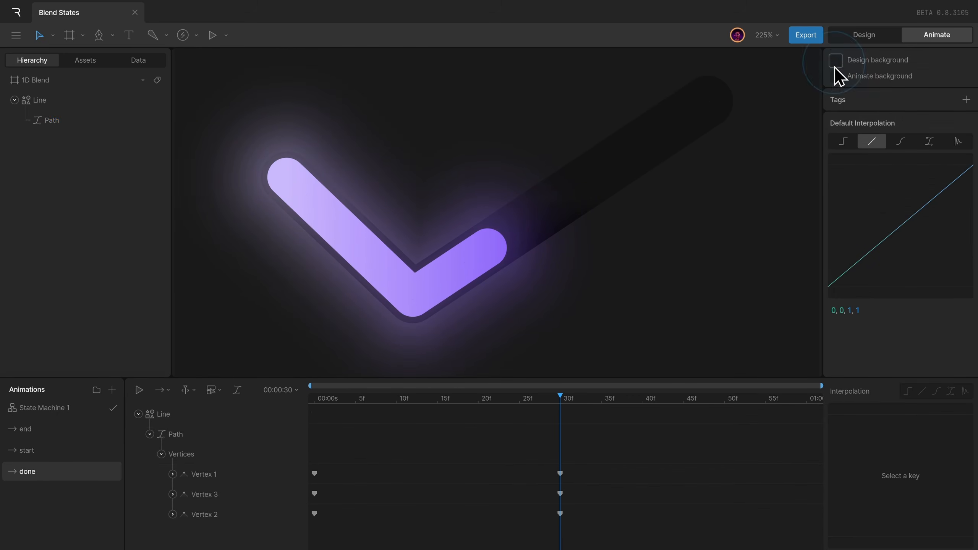
Step: Collapse the Line's tracks and key its CCB9FF gradient stroke colours at 00:00:00 in the done animation
click(138, 414)
click(287, 402)
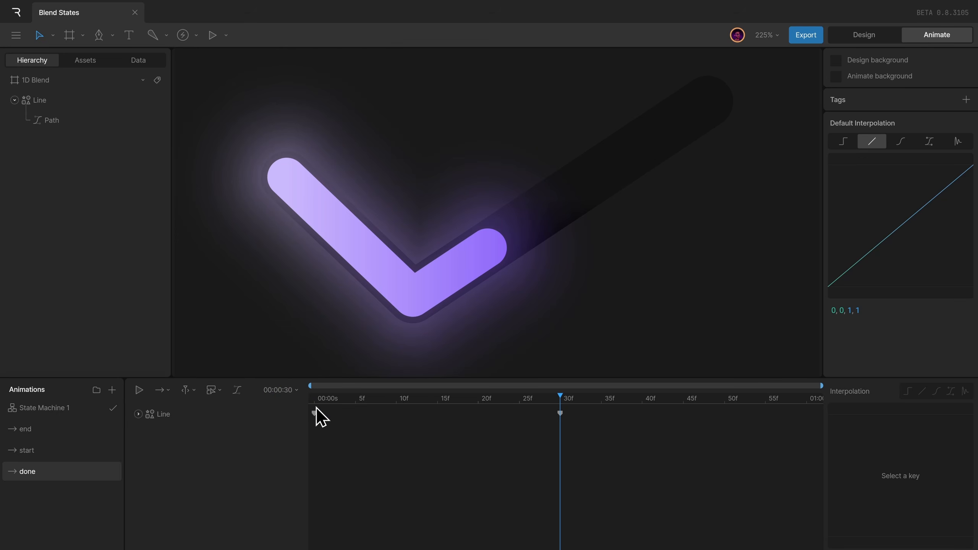
click(312, 398)
click(565, 226)
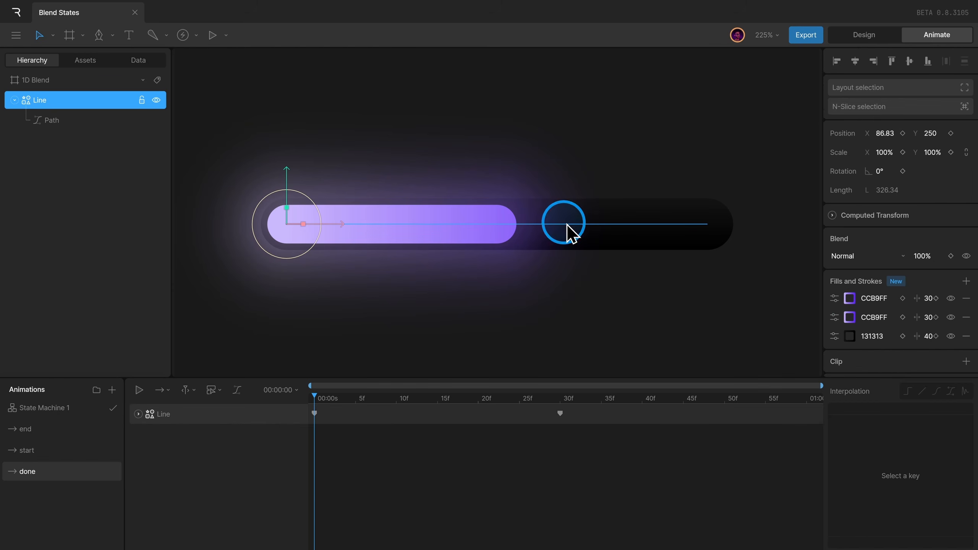
scroll(901, 323, down, 3)
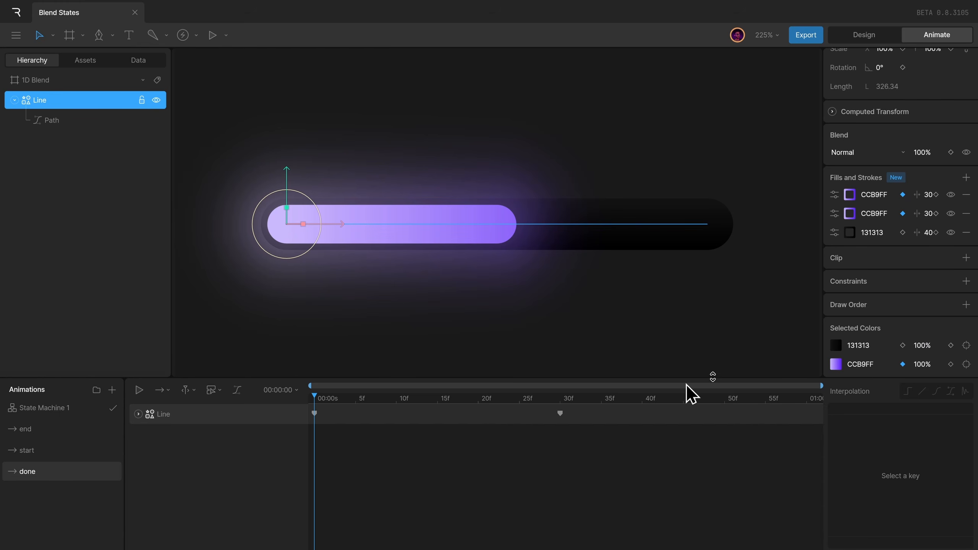
Step: At 00:00:30 in the done animation, change the end colour of the Line's stroke gradients to green 1EFD31
click(561, 409)
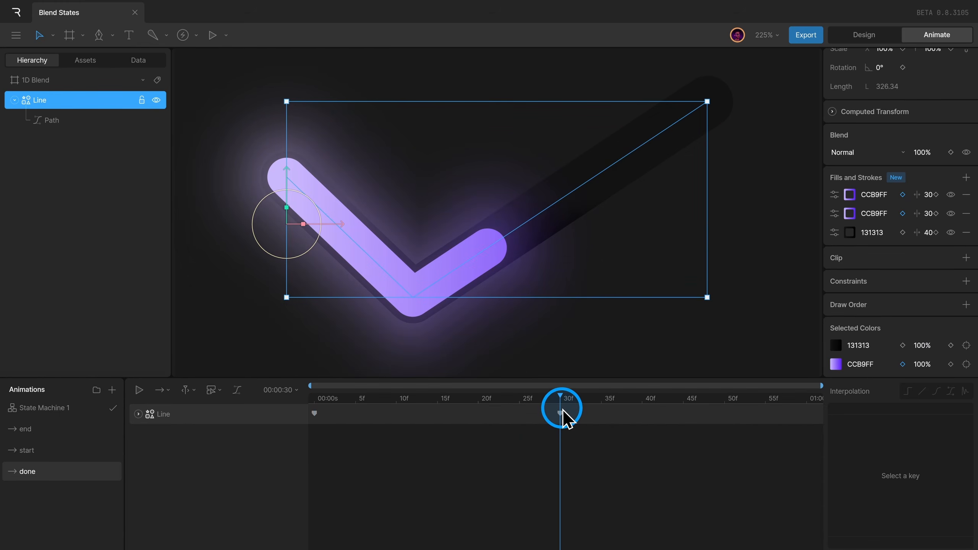
click(836, 365)
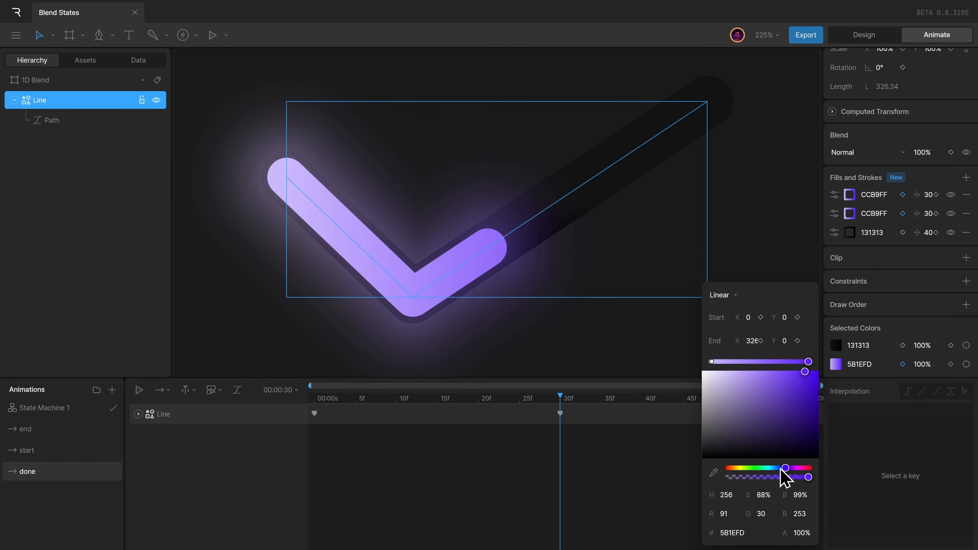
drag(781, 468, 751, 469)
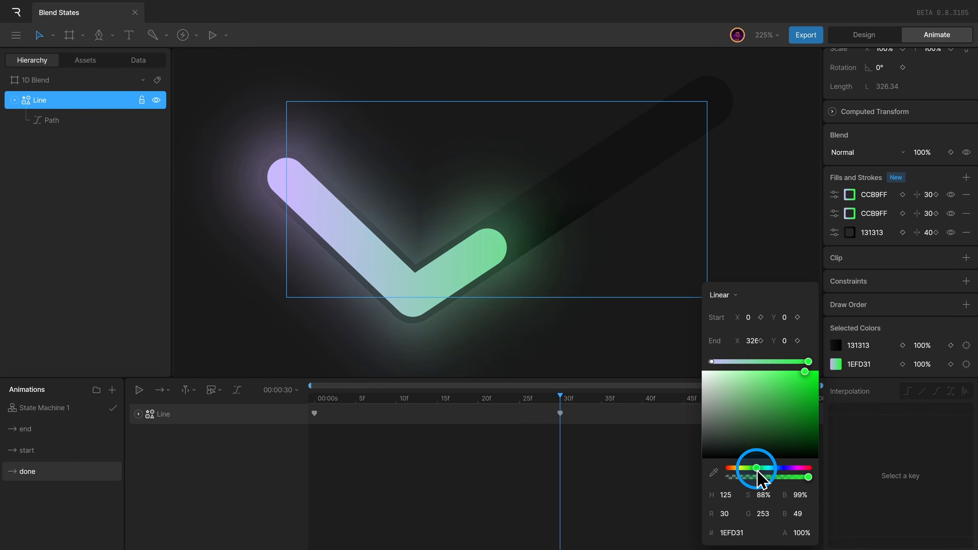
click(622, 464)
Step: Move the Line's second set of keys to frame 40, give the 00:00:00 keys elastic interpolation, and preview the done animation
drag(559, 416, 640, 424)
drag(334, 434, 309, 380)
click(935, 392)
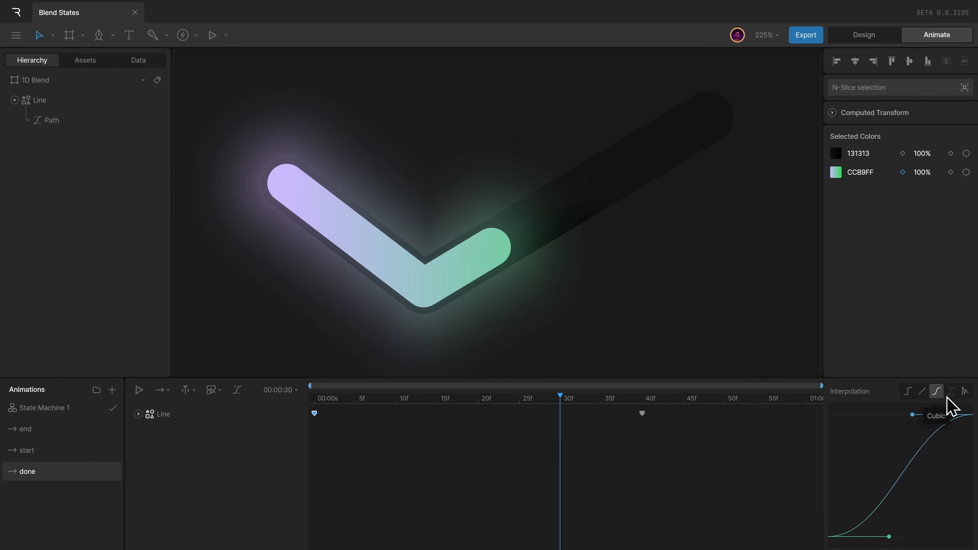
click(962, 393)
key(space)
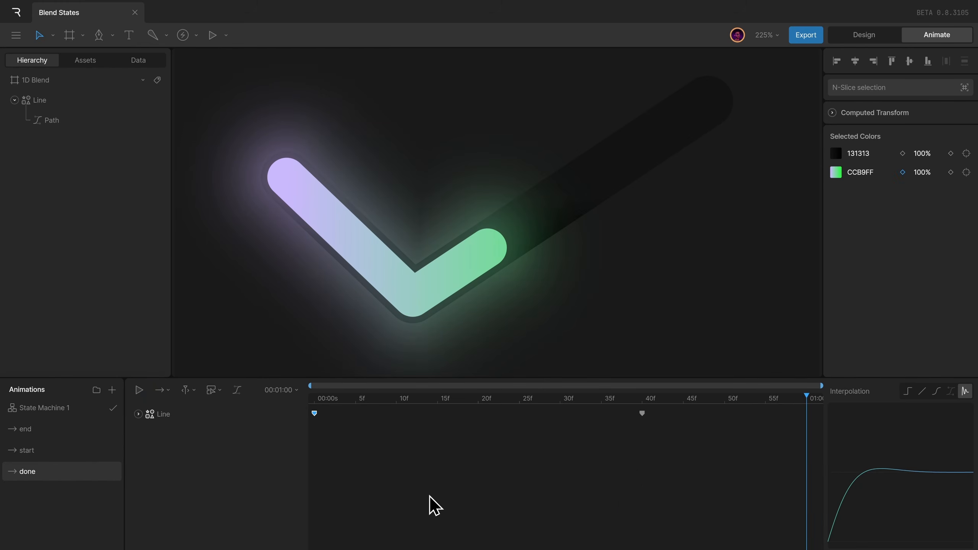
Step: In State Machine 1, add the done animation as a state beside Blend and create a transition from Blend to done
click(79, 408)
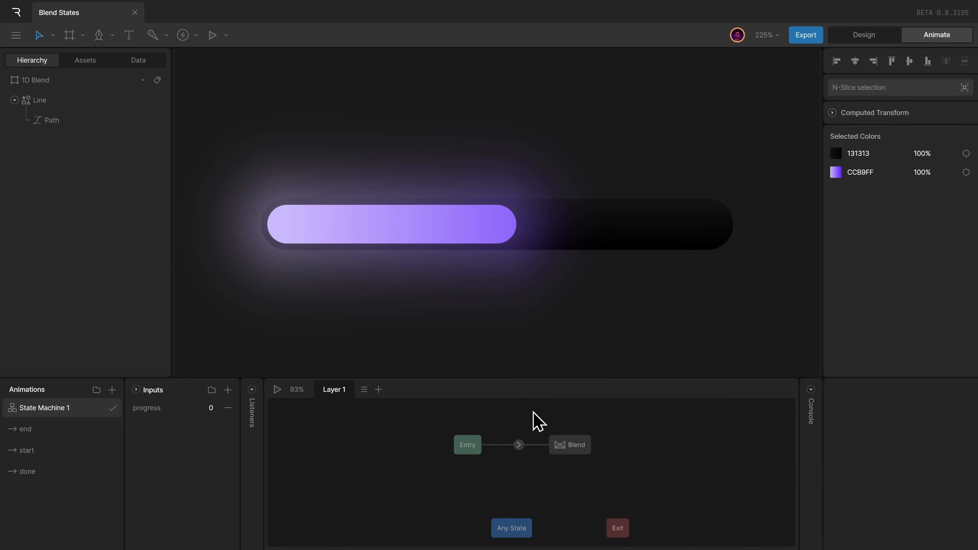
drag(584, 476, 476, 463)
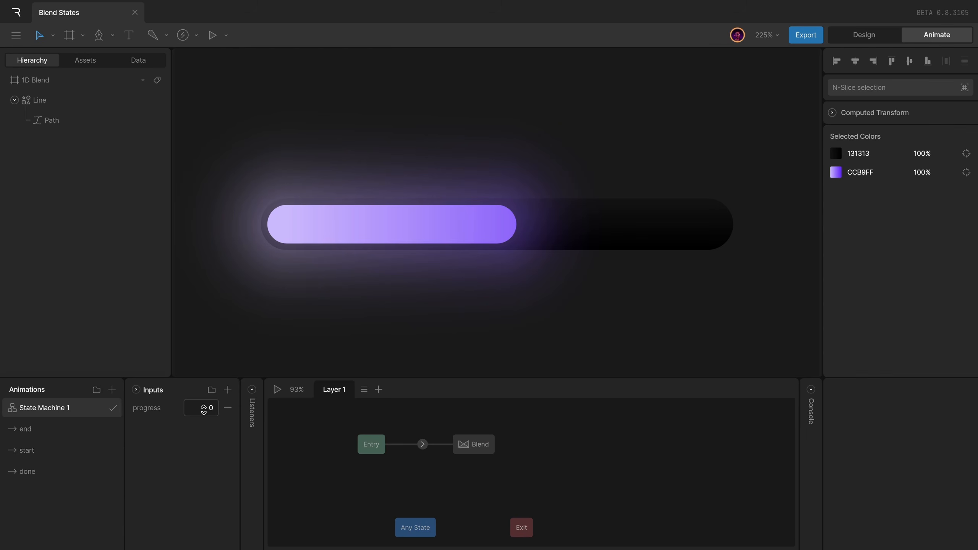
drag(204, 409, 211, 364)
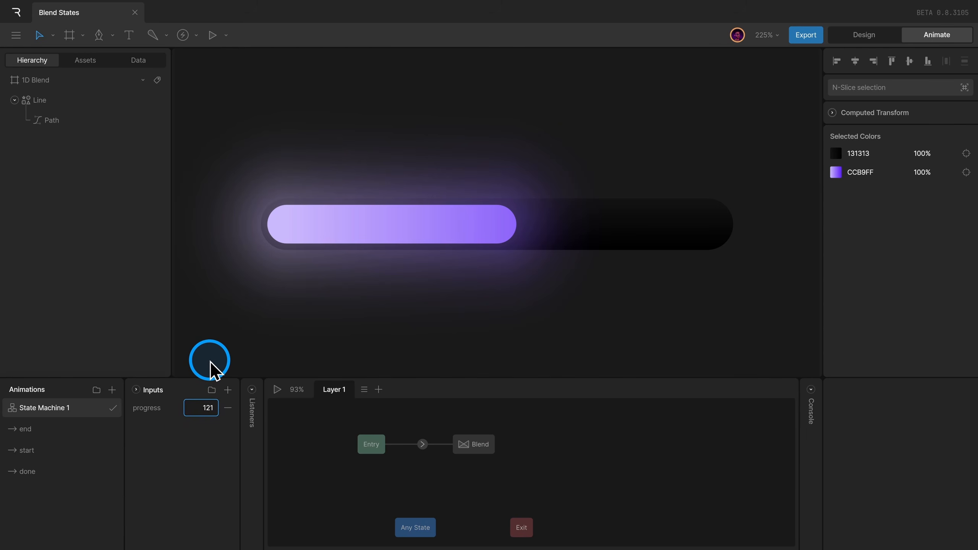
key(ctrl+z)
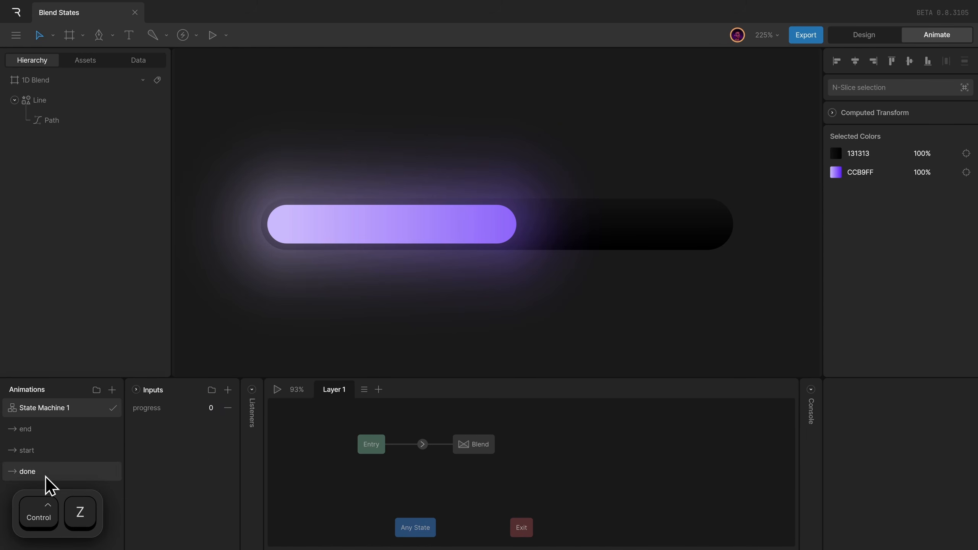
drag(45, 476, 594, 446)
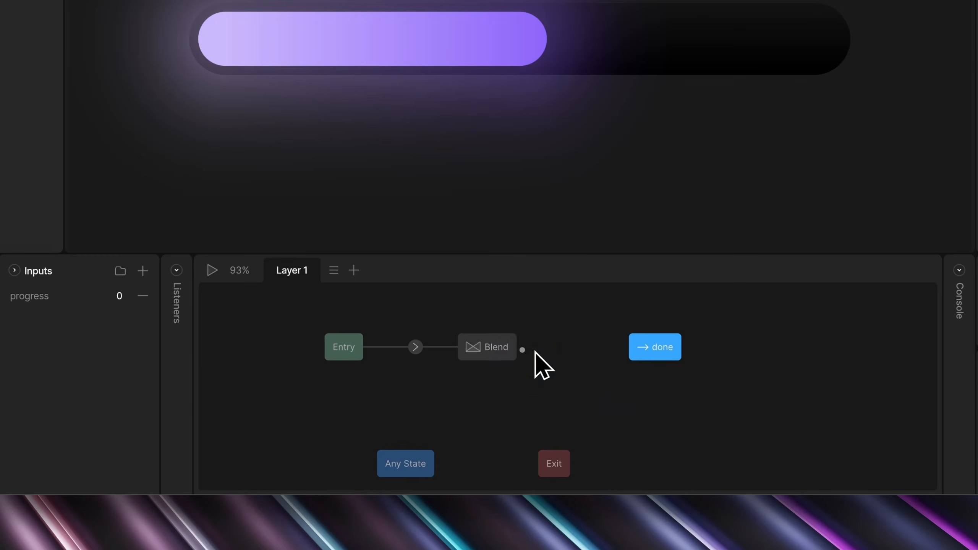
drag(506, 447, 582, 436)
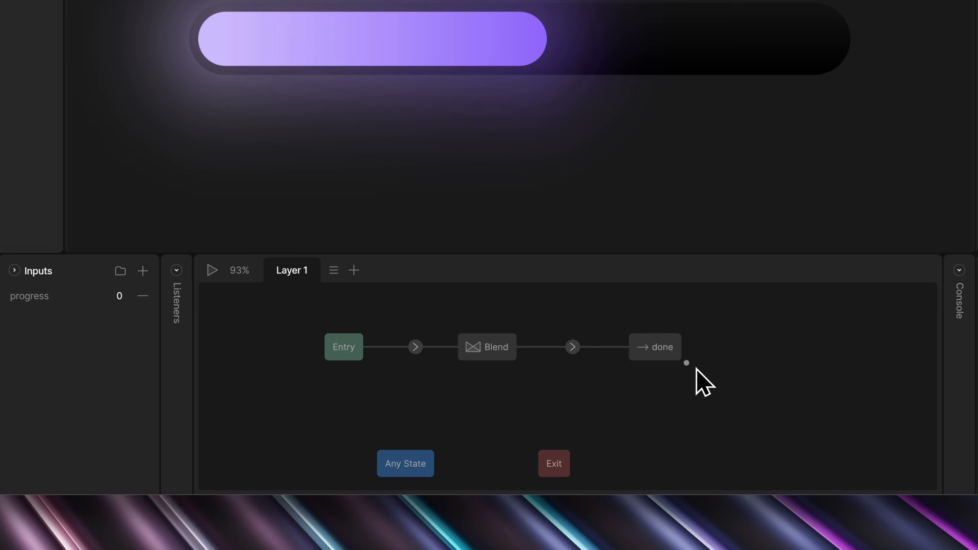
Step: Give the Blend to done transition the condition progress >= 100, keeping the conditions area pinned and made smaller
click(578, 349)
click(878, 477)
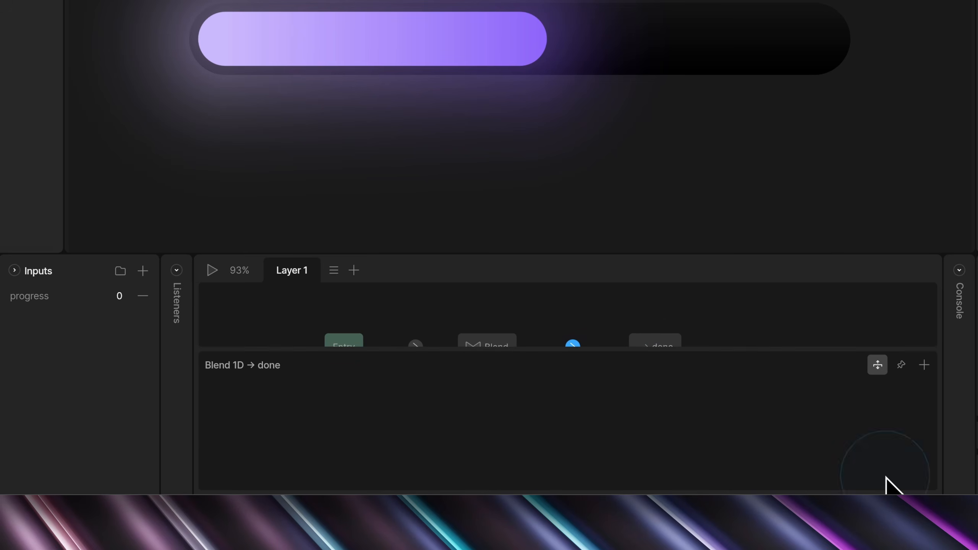
drag(814, 349, 810, 389)
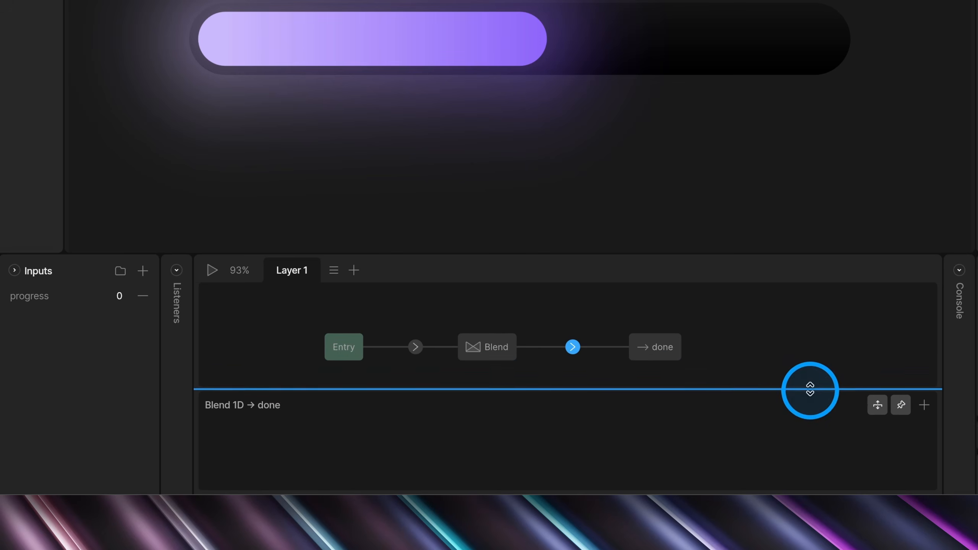
click(924, 405)
click(269, 429)
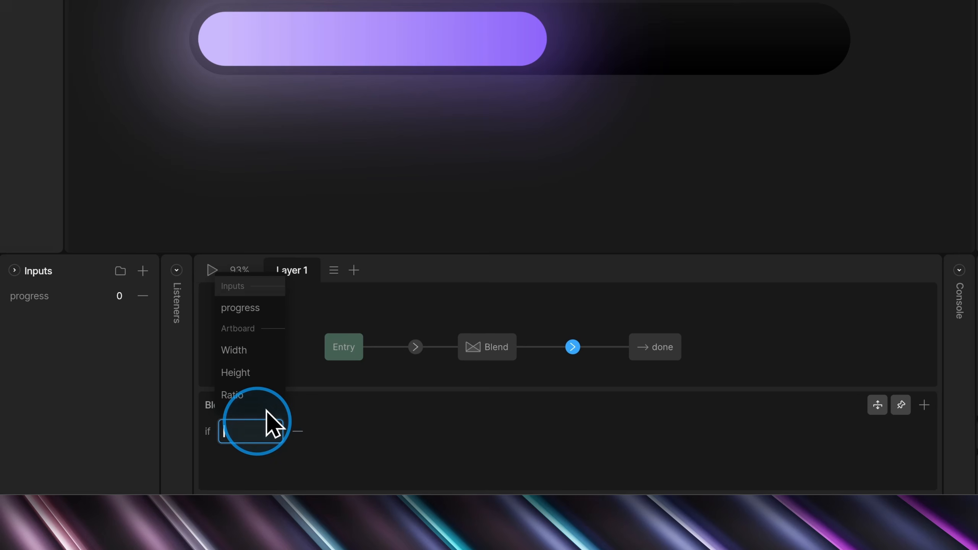
click(258, 311)
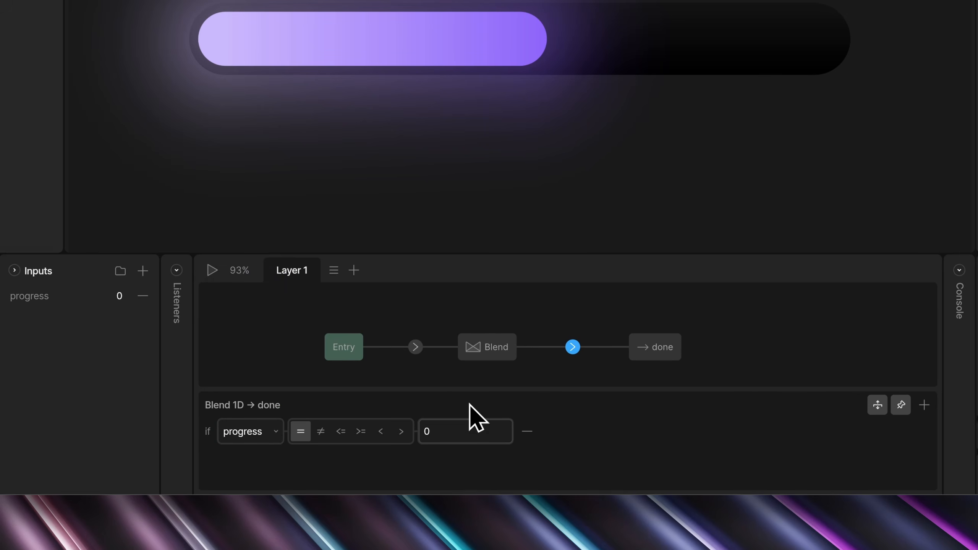
click(361, 431)
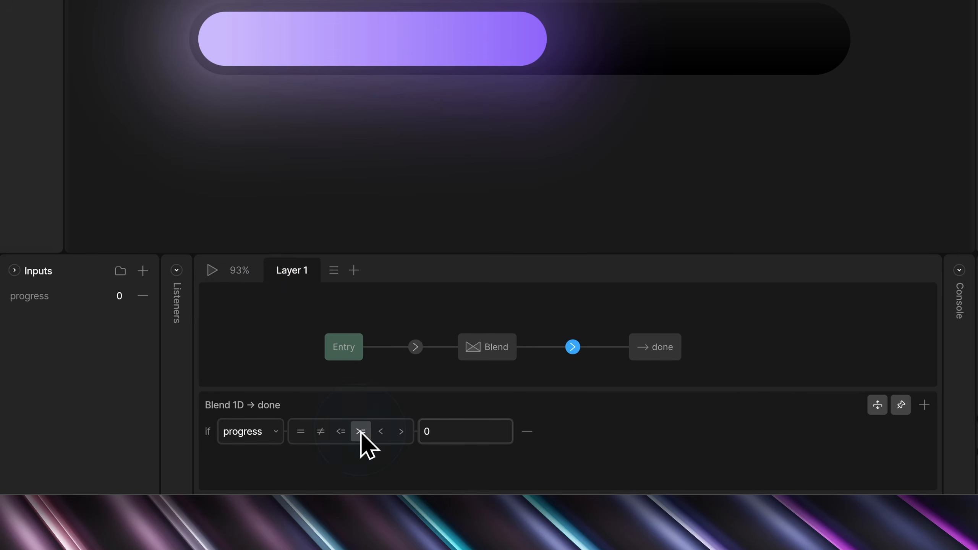
click(460, 435)
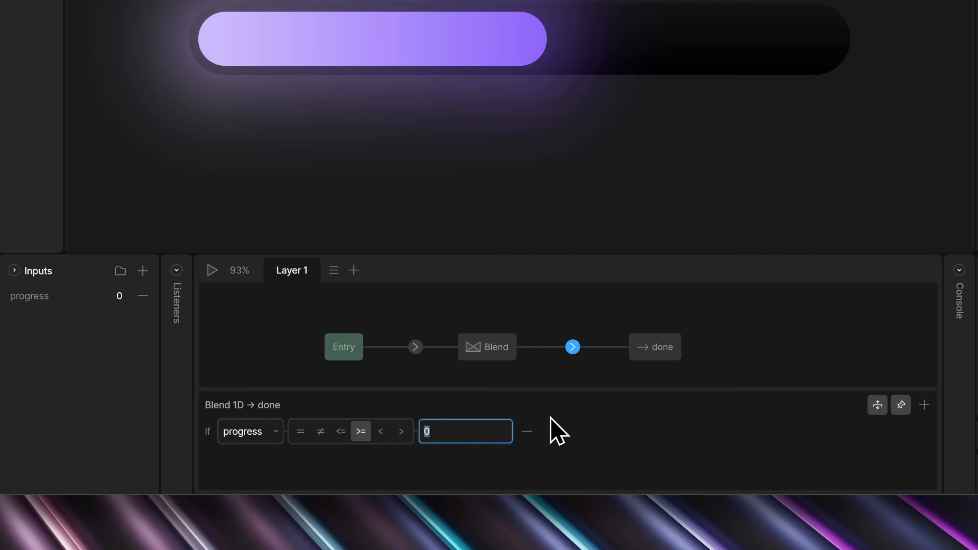
text(100)
key(Return)
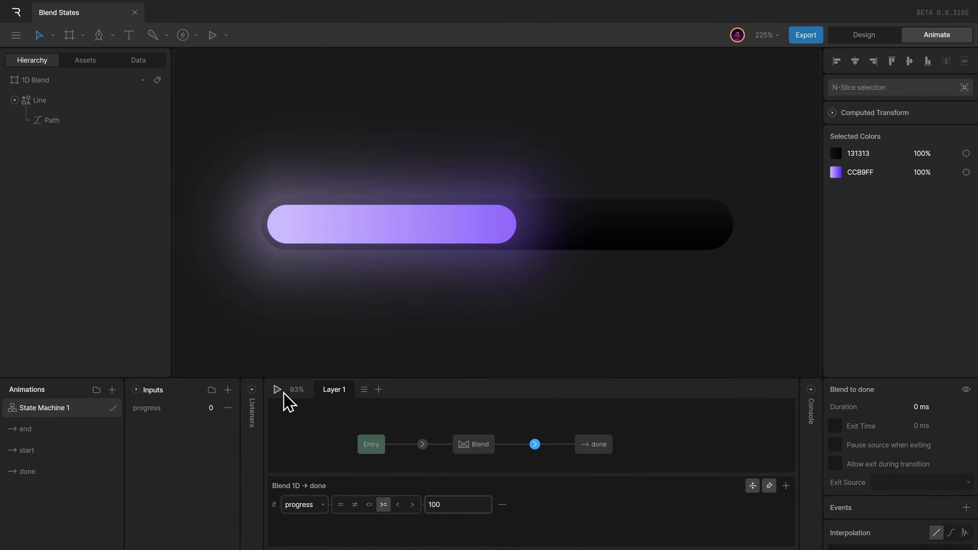
Step: Play State Machine 1 and raise the progress input to test the transition into the done state
click(212, 270)
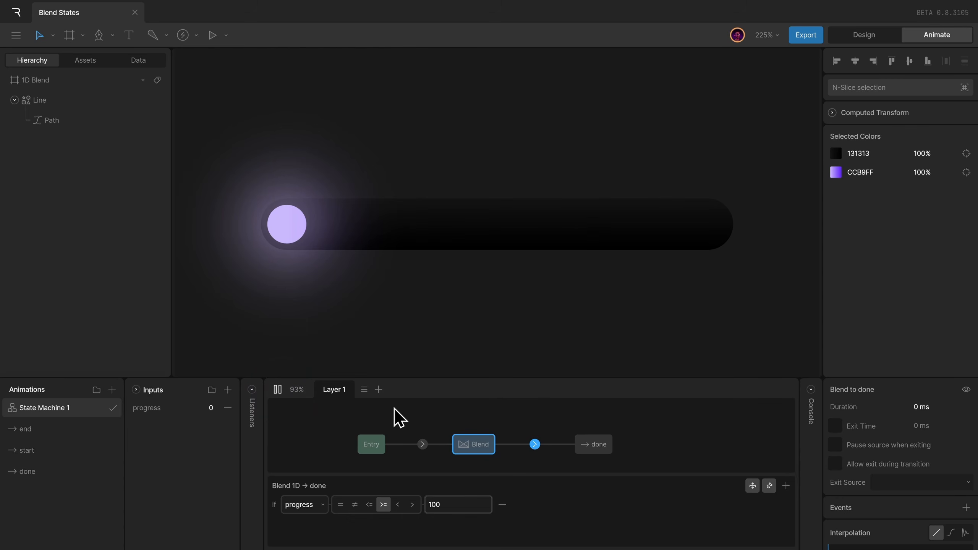
drag(192, 409, 197, 383)
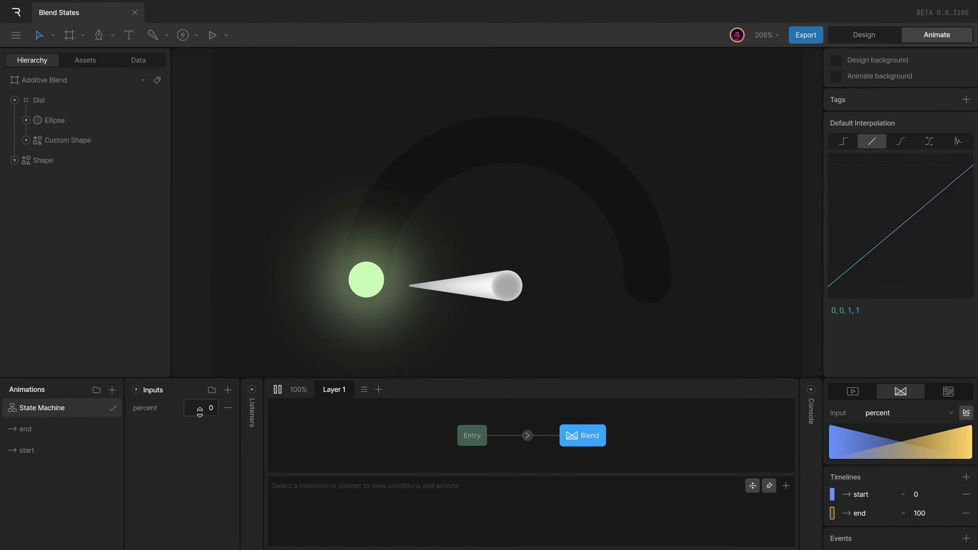
Step: Raise the percent input on the Additive Blend artboard to 88 to preview the gauge, and stop playback
drag(200, 411, 203, 390)
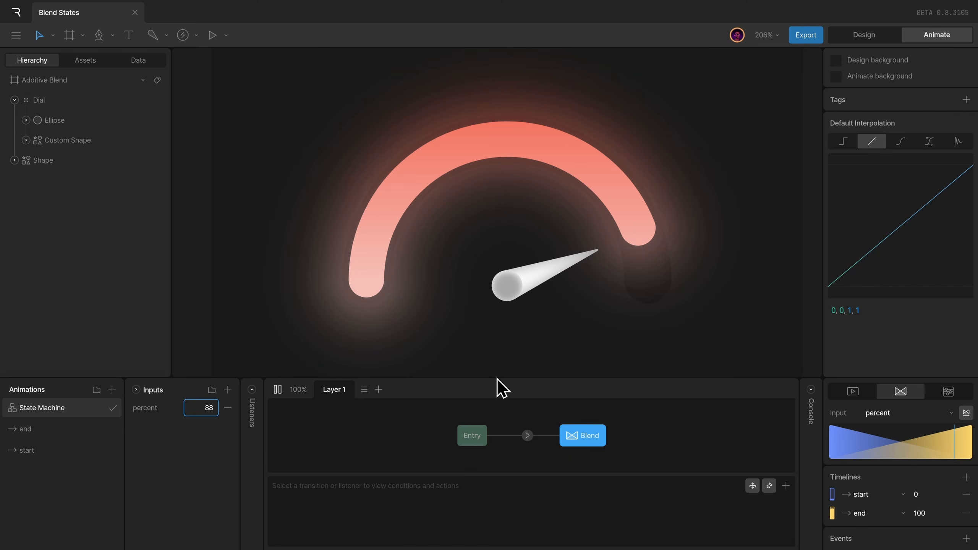
key(space)
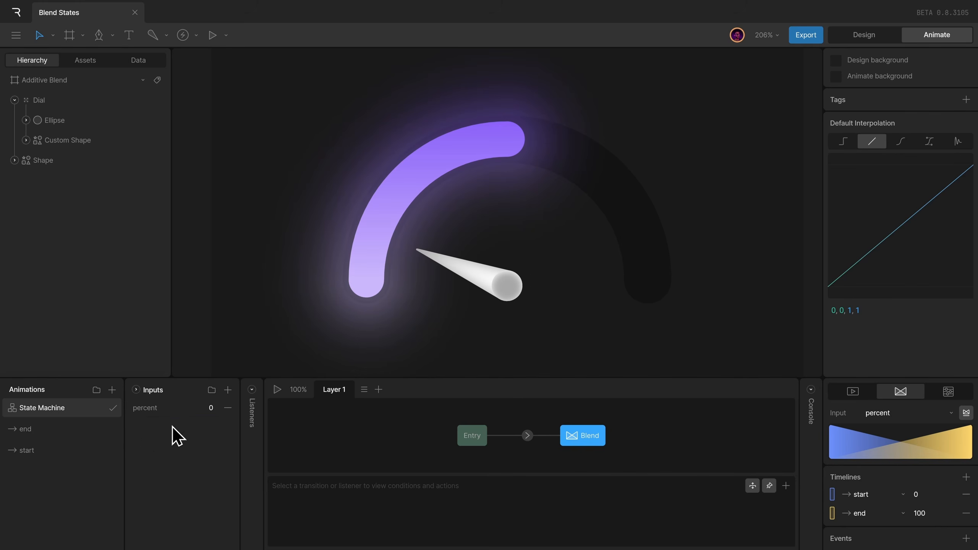
Step: Examine the Dial and Shape keys in the start animation, look at the end animation, and return to the State Machine
click(98, 450)
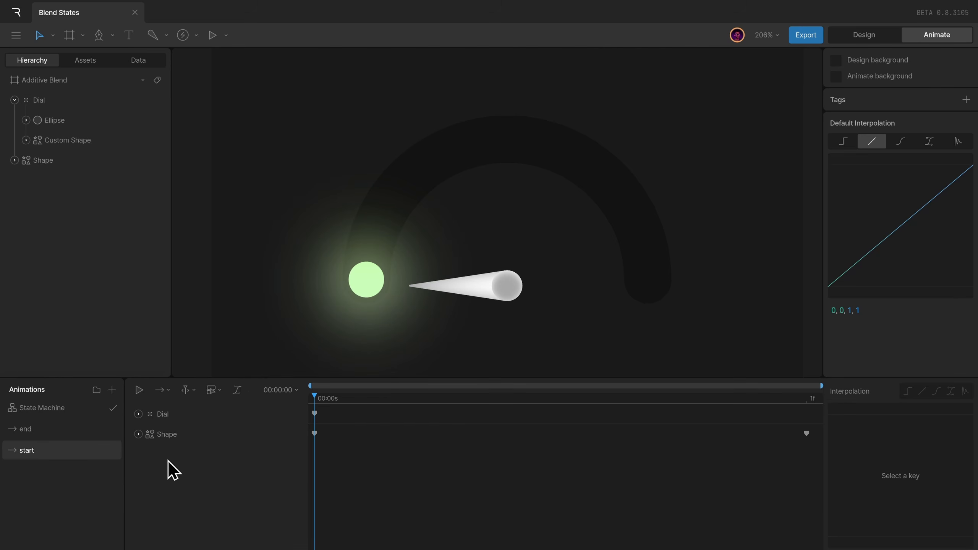
click(213, 418)
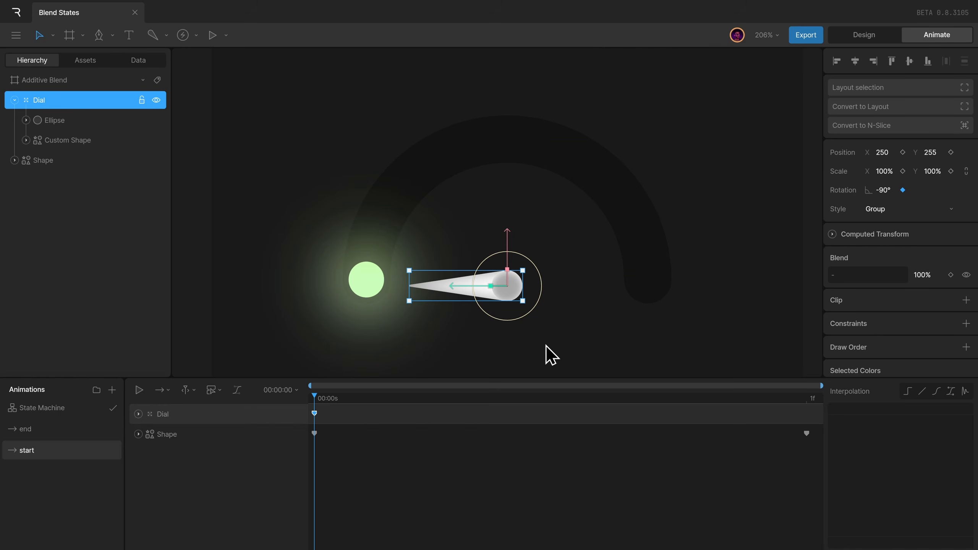
click(268, 439)
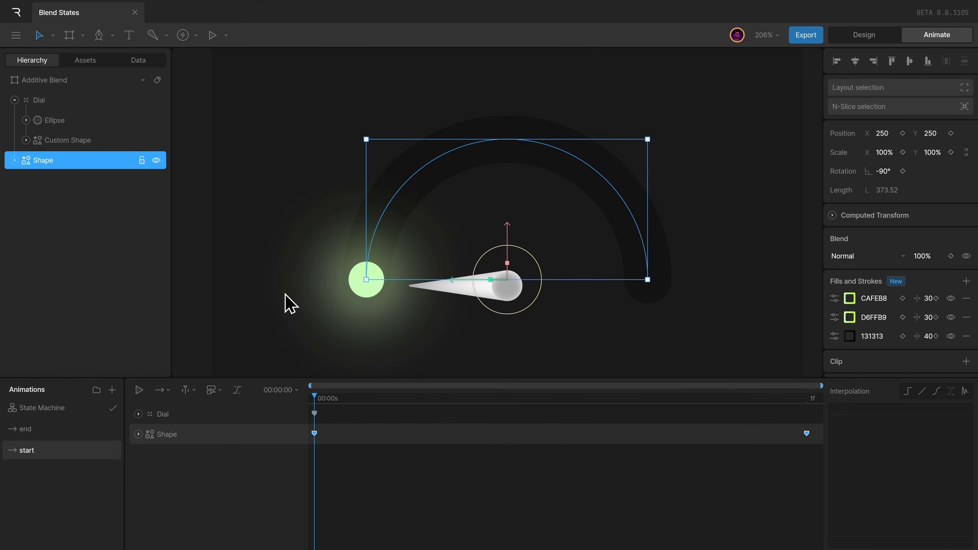
click(431, 426)
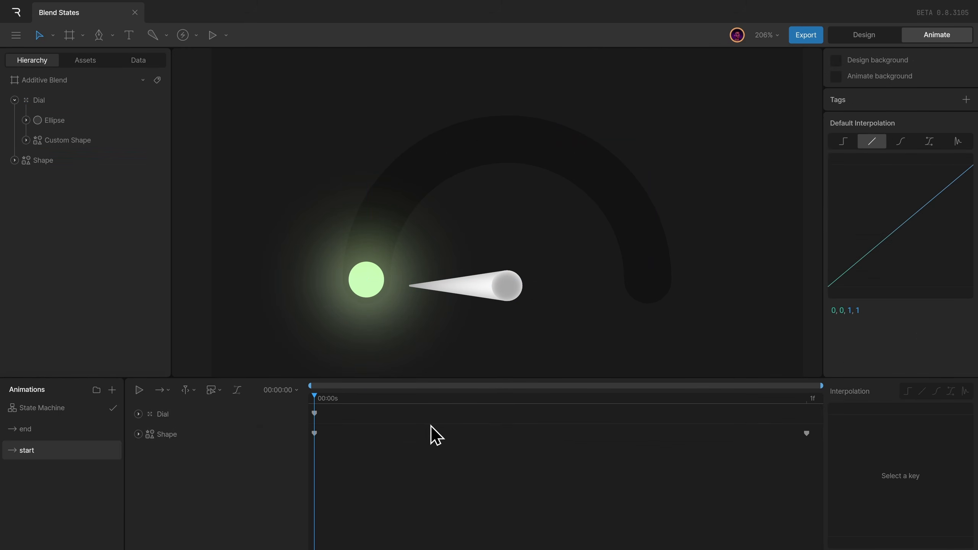
click(53, 438)
click(77, 410)
Step: Inspect the gauge's Blend state, play it with the percent input raised to 88, and stop playback
click(596, 438)
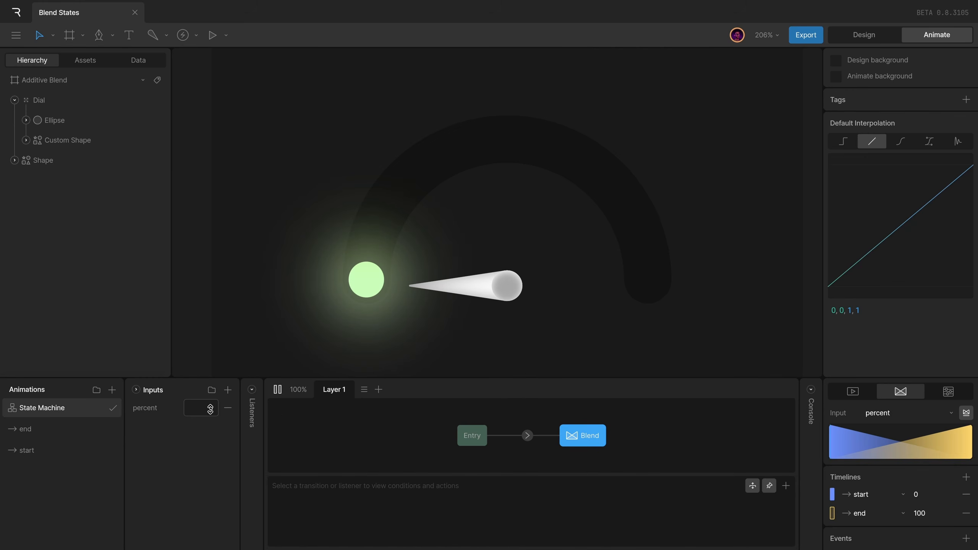
drag(200, 406, 252, 333)
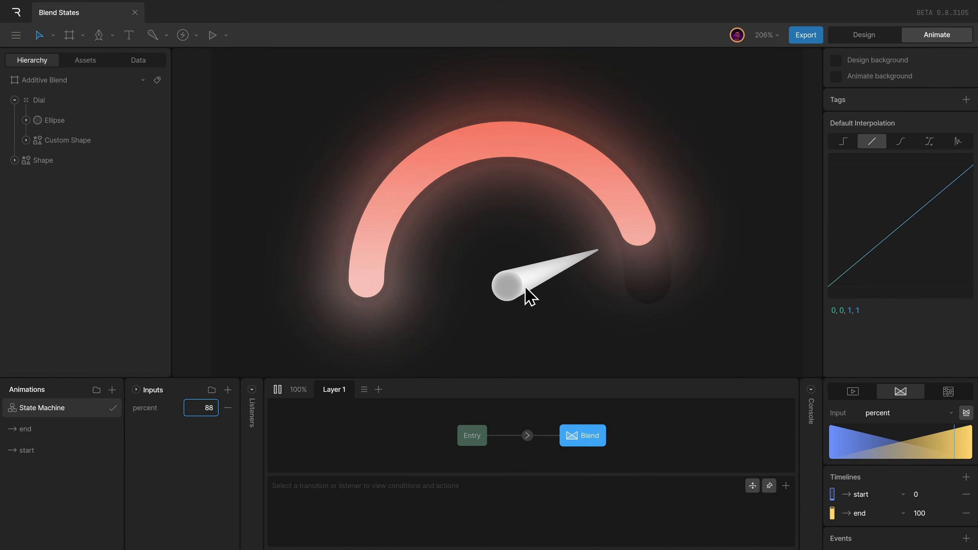
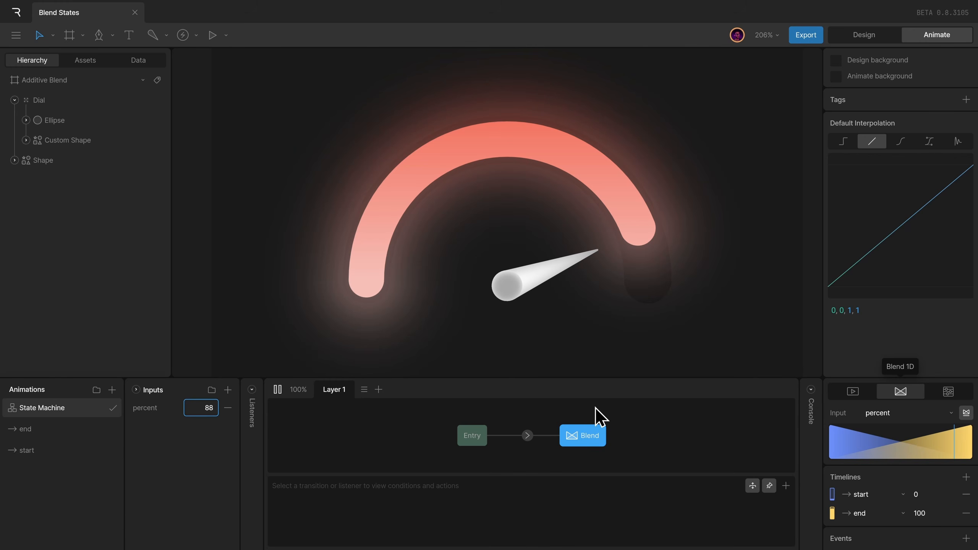
click(277, 388)
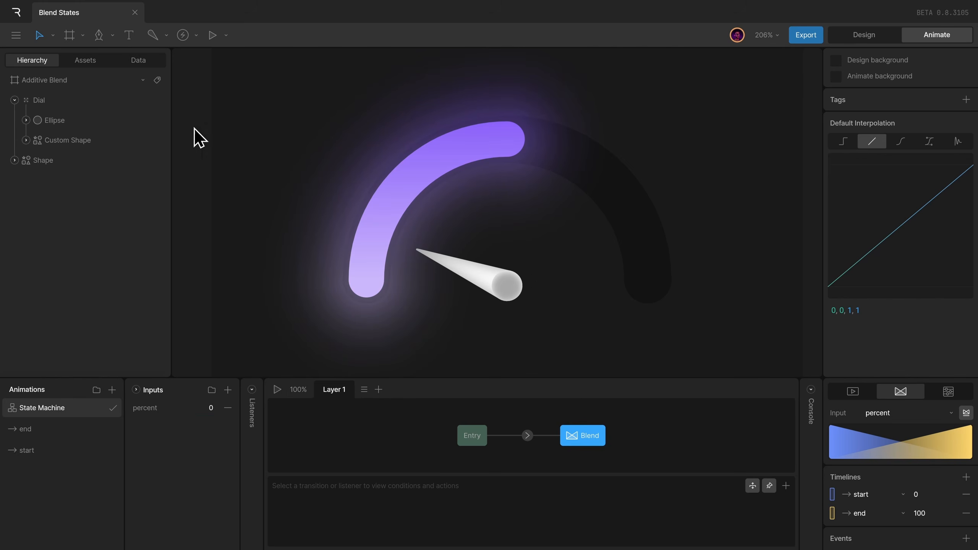
Step: Try rotating the Dial group to -108.932° with the State Machine active, and undo the rotation
click(117, 102)
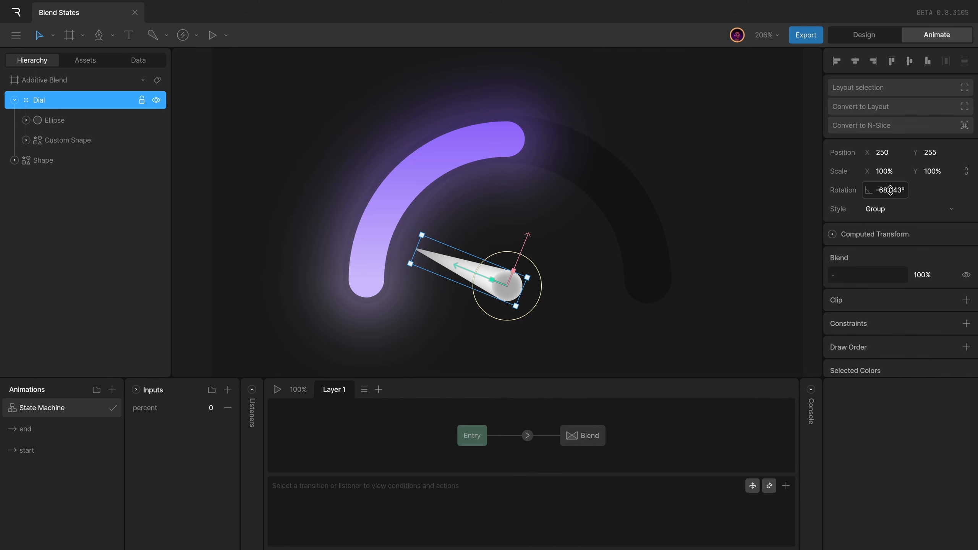
drag(890, 189, 882, 216)
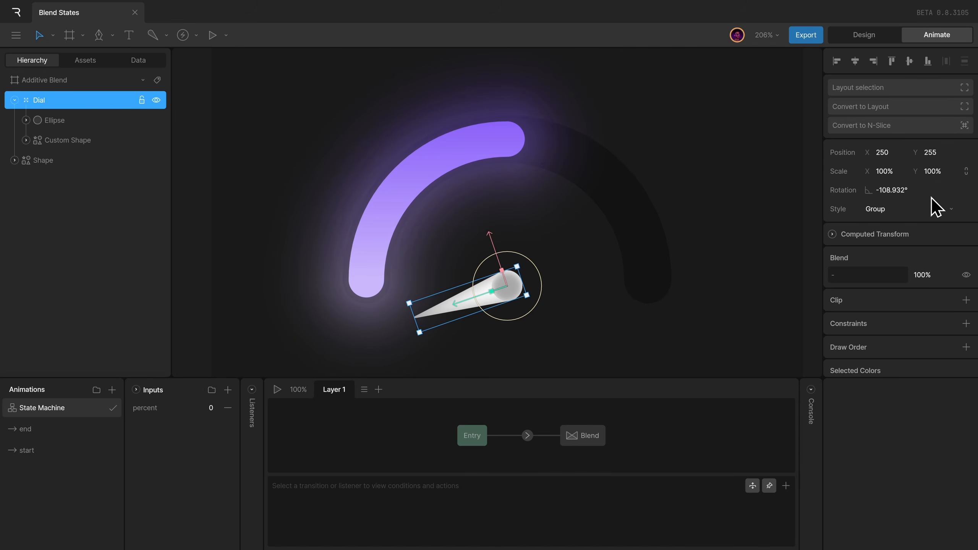
key(ctrl+z)
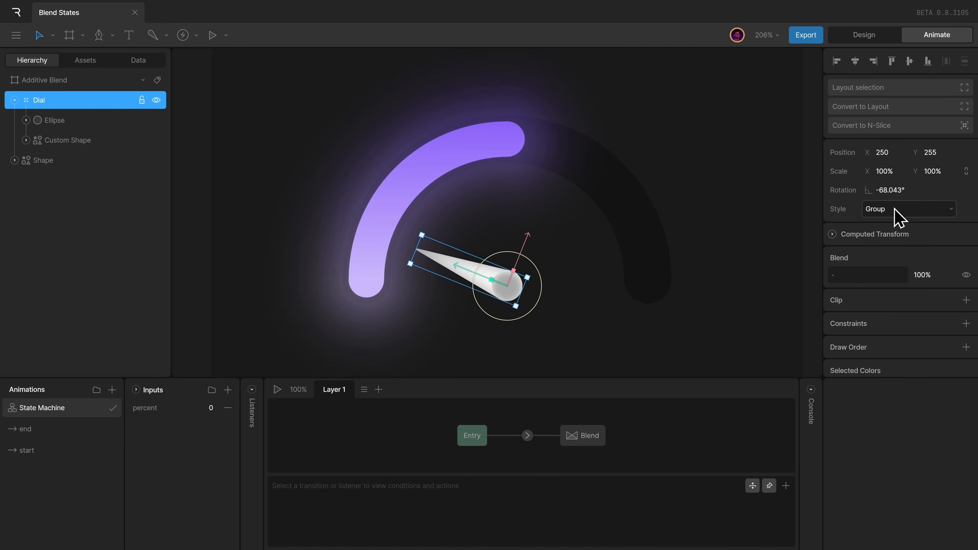
Step: Compare the Dial's rotation in the end and start animations, and return to the State Machine
click(43, 428)
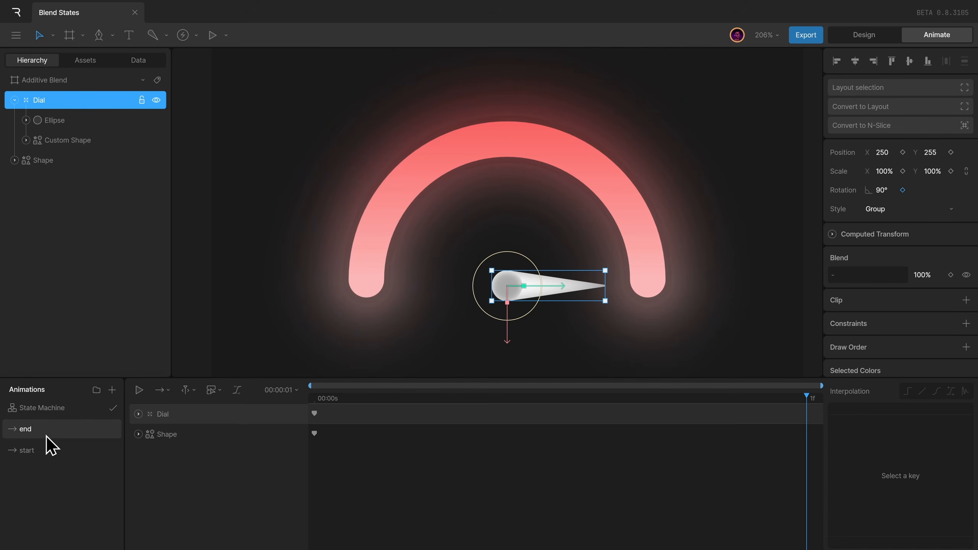
click(45, 454)
click(62, 431)
click(73, 407)
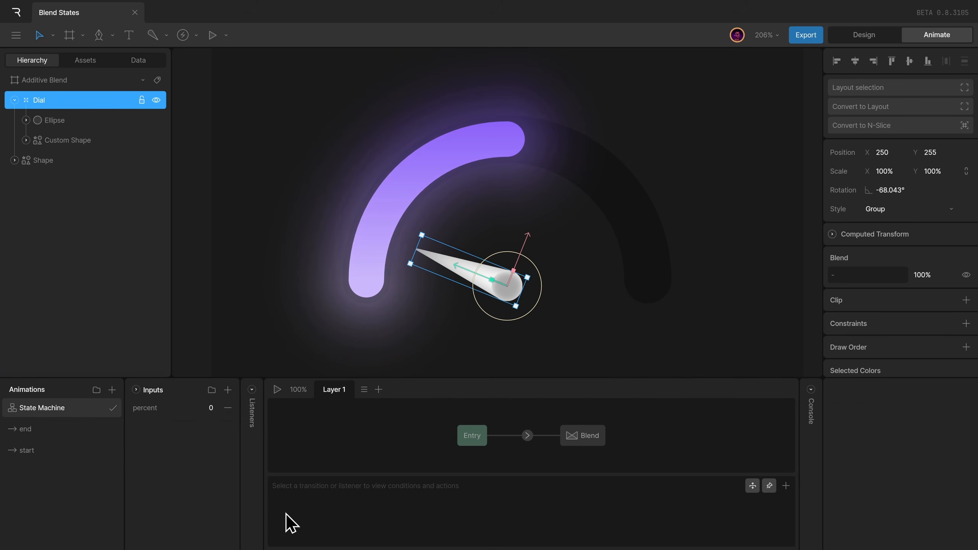
Step: Play the gauge's Blend state with the percent input raised to 56, and stop playback
click(591, 438)
click(277, 389)
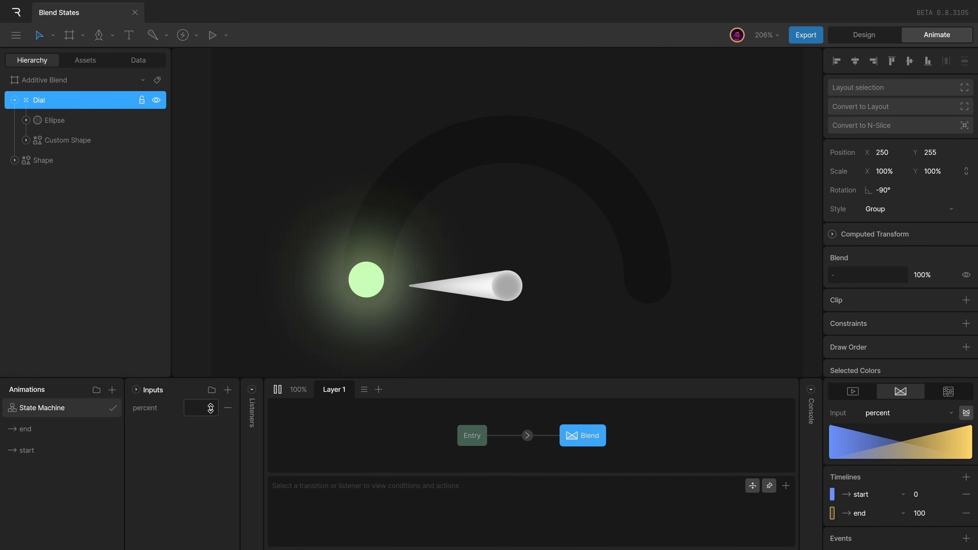
drag(204, 407, 214, 387)
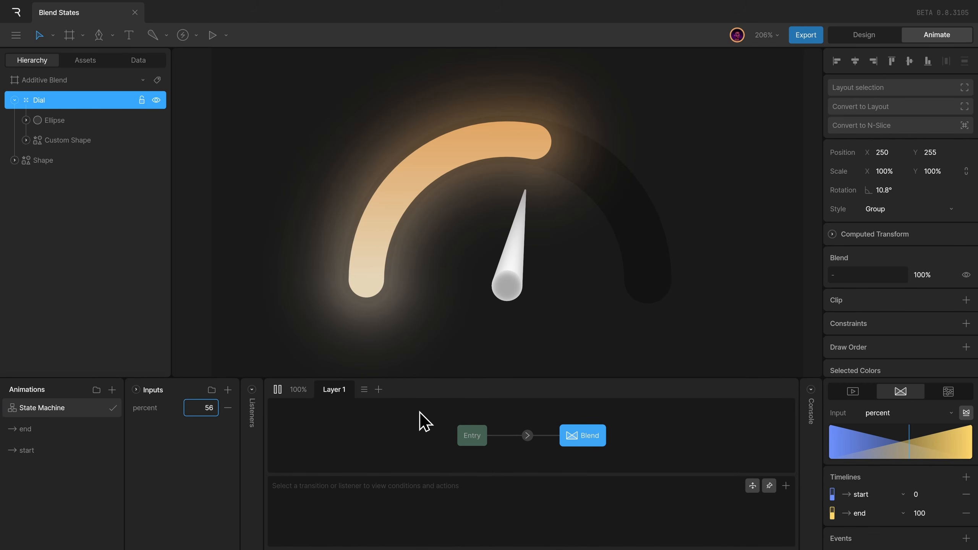
click(277, 389)
Step: In Design mode, group the Ellipse and Custom Shape inside the Dial
key(Tab)
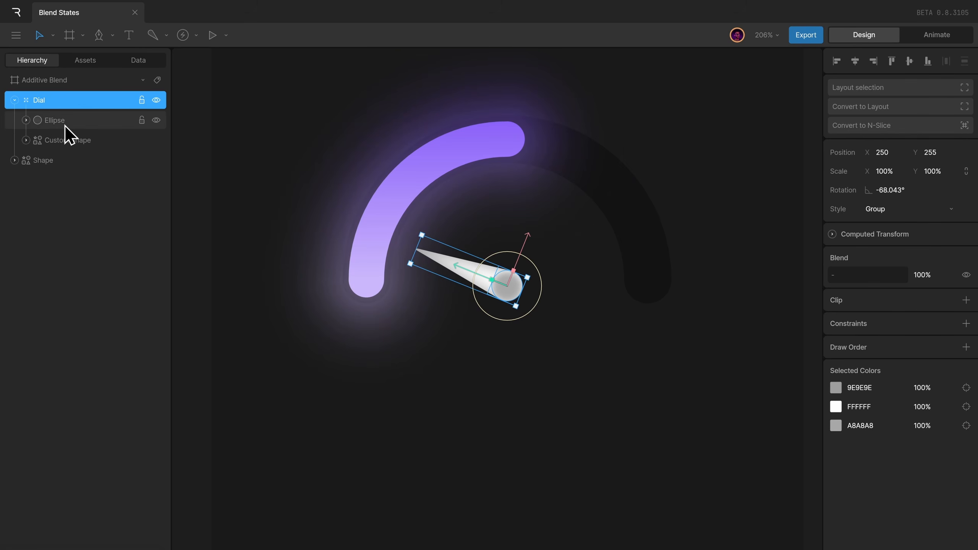
click(64, 122)
shift+click(83, 142)
key(ctrl+g)
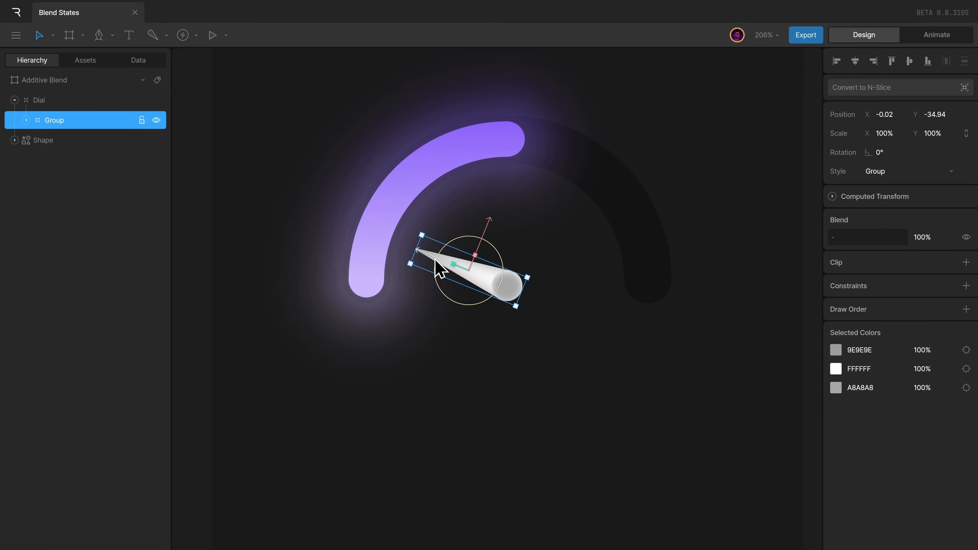
Step: Move the new group's origin to the Dial's pivot at 0, 0 with Freeze, and rotate the group to -10.667°
key(y)
drag(431, 266, 469, 281)
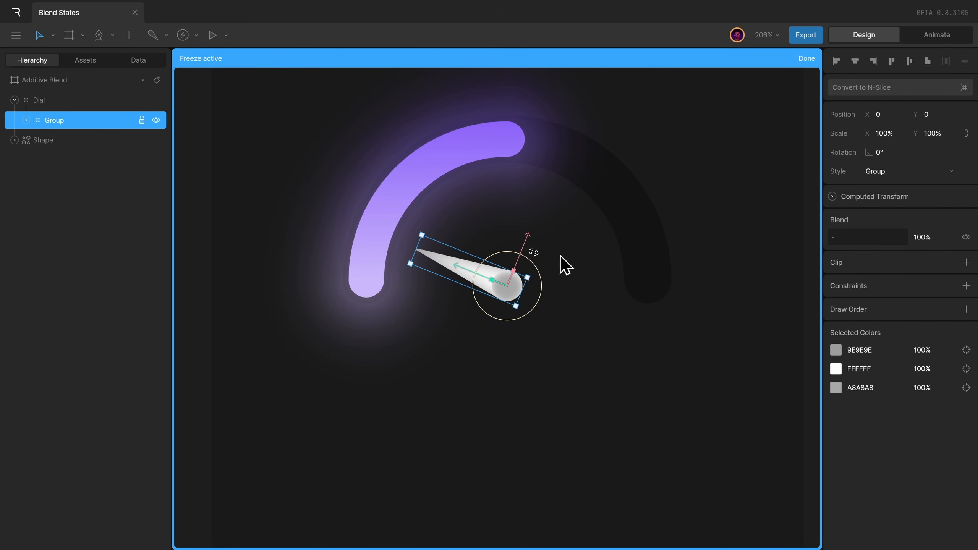
key(y)
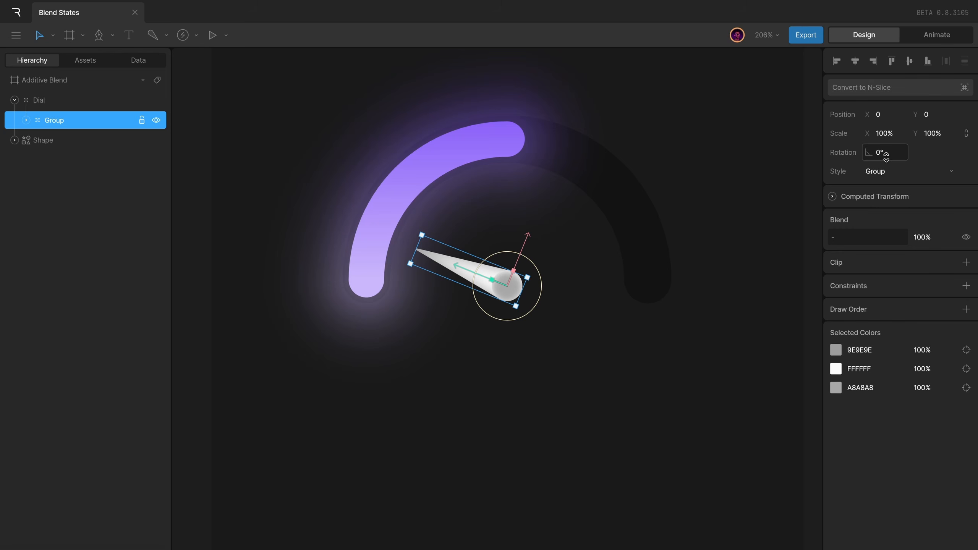
drag(888, 154, 888, 160)
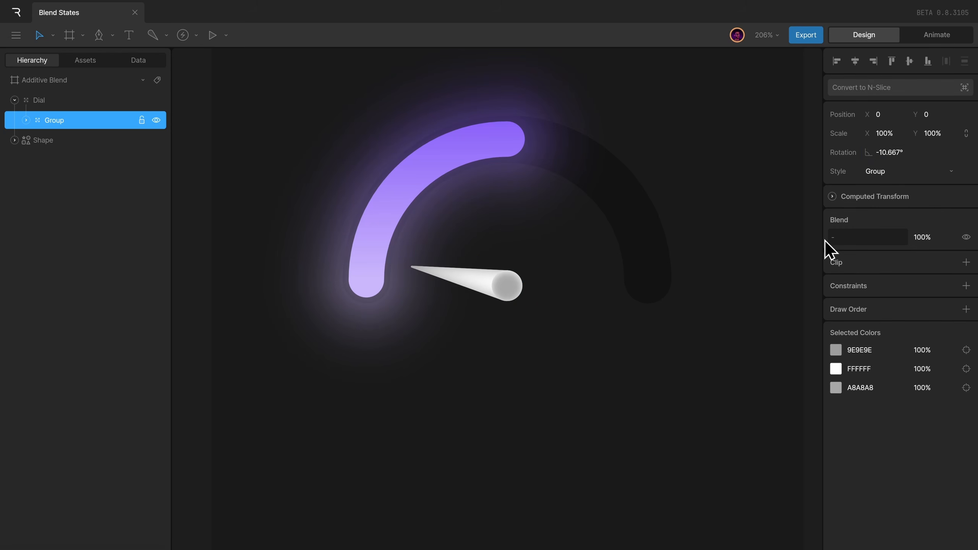
Step: In Animate mode, add a timeline named dial-wriggle below start, and rename the Dial's inner group to Wriggle Ctrl
key(Tab)
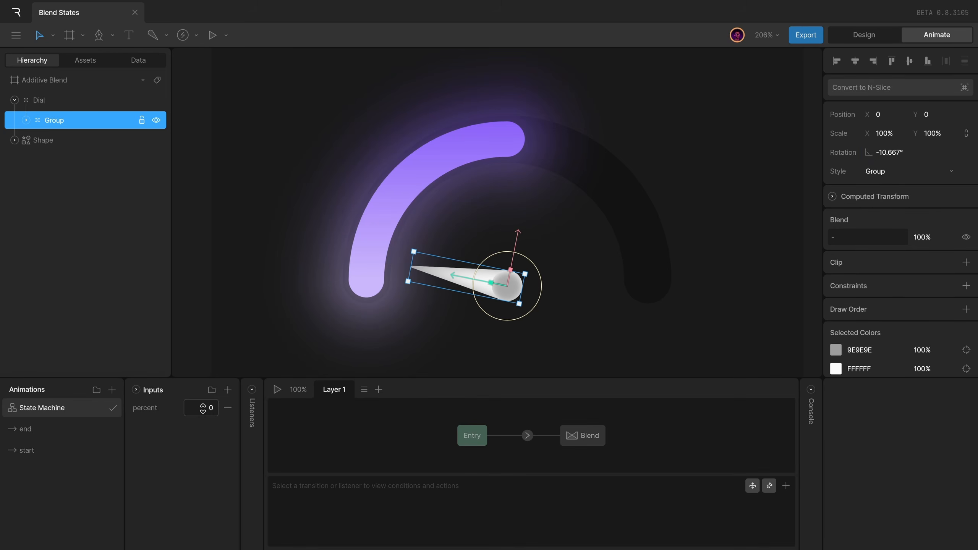
click(112, 390)
click(127, 417)
drag(89, 412, 81, 478)
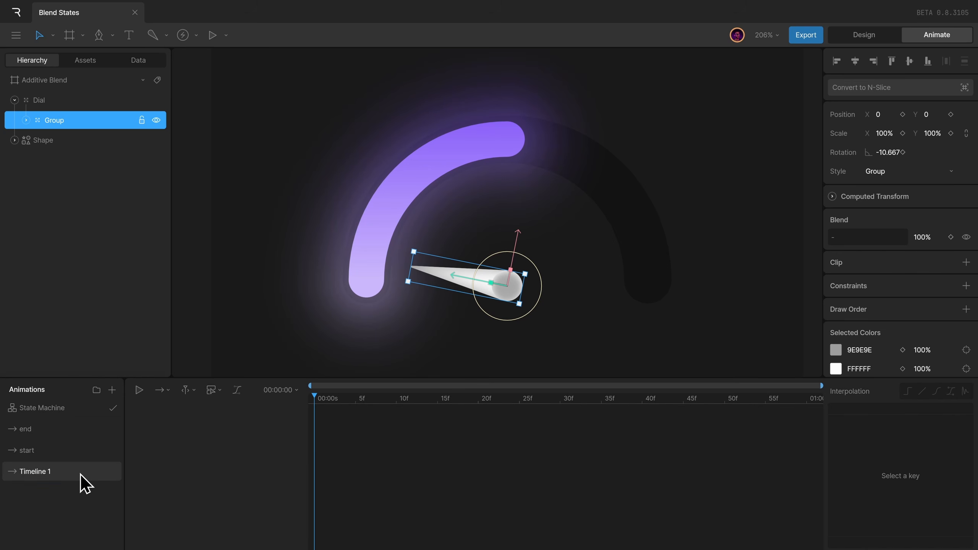
double_click(80, 474)
text(dial-wriggle)
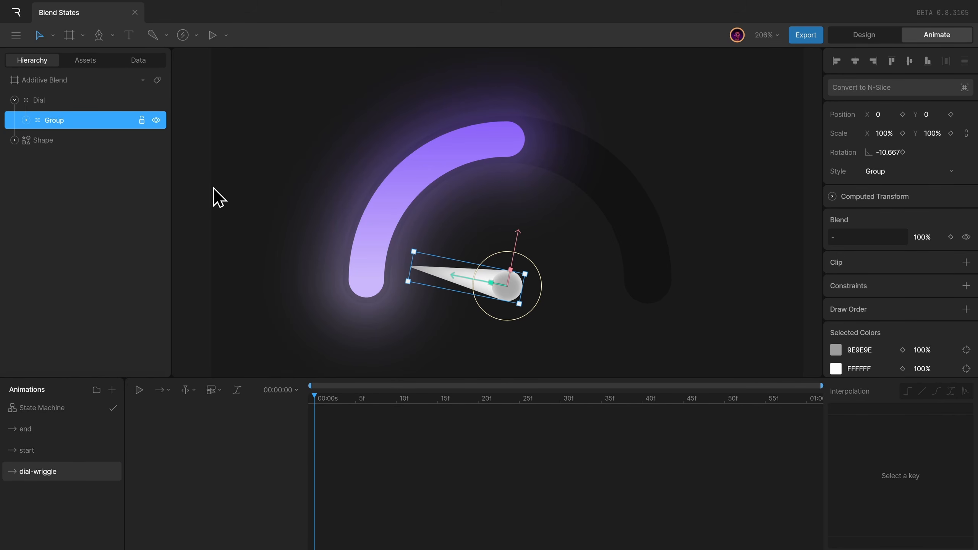
double_click(60, 122)
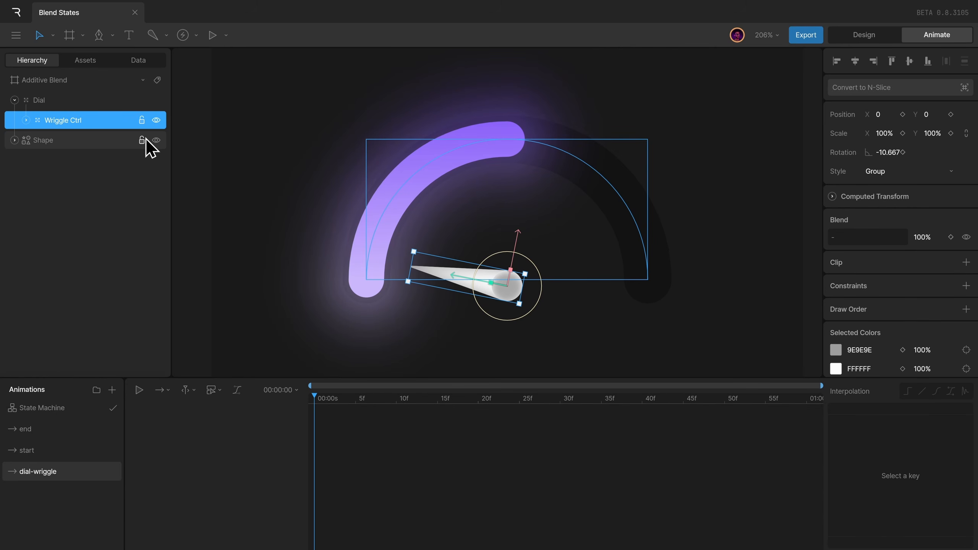
Step: Key the Wriggle Ctrl rotation at -3° on frame 0 and 3° on frame 10 of dial-wriggle
click(897, 156)
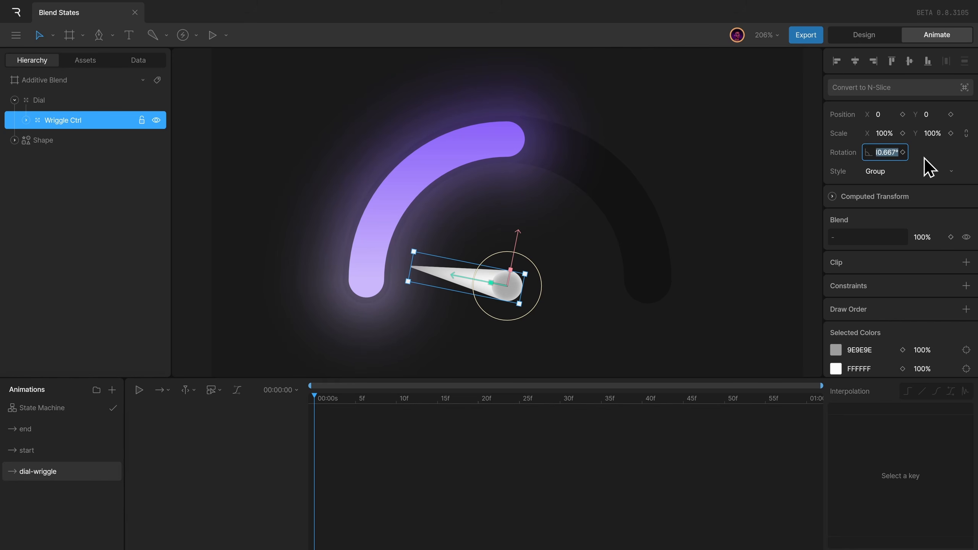
text(-3)
key(Return)
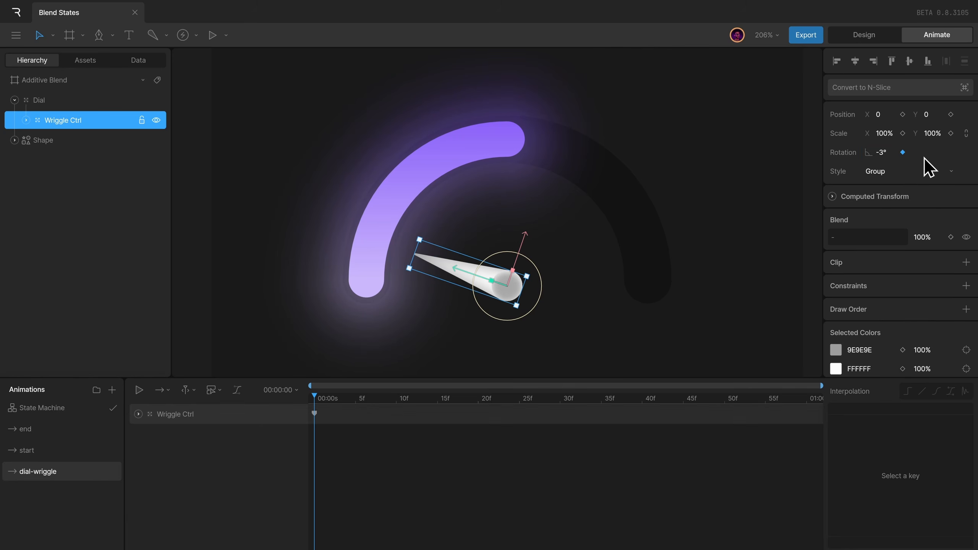
click(396, 402)
click(890, 155)
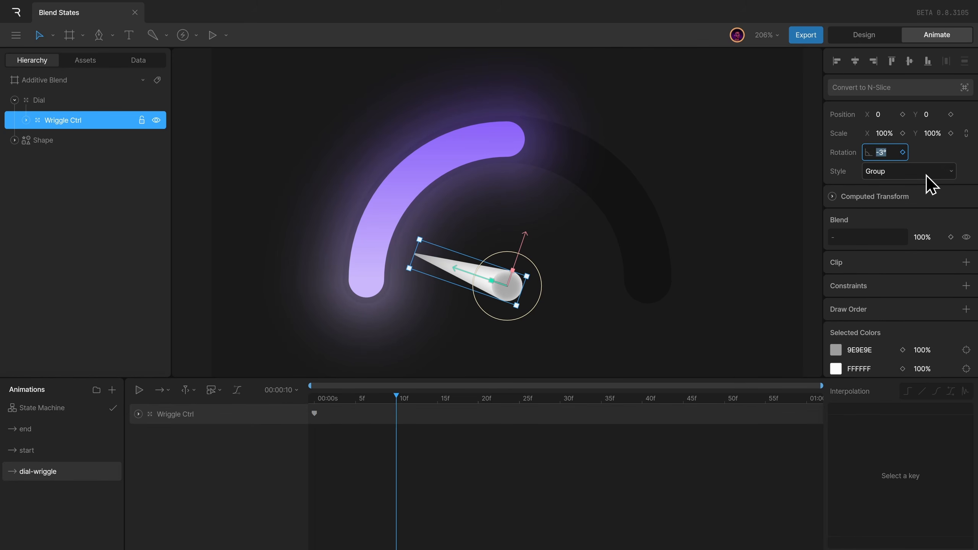
text(3)
click(925, 175)
Step: Set the dial-wriggle duration to 10 frames and its playback mode to Ping Pong
drag(396, 401, 257, 411)
click(281, 390)
click(356, 435)
text(10)
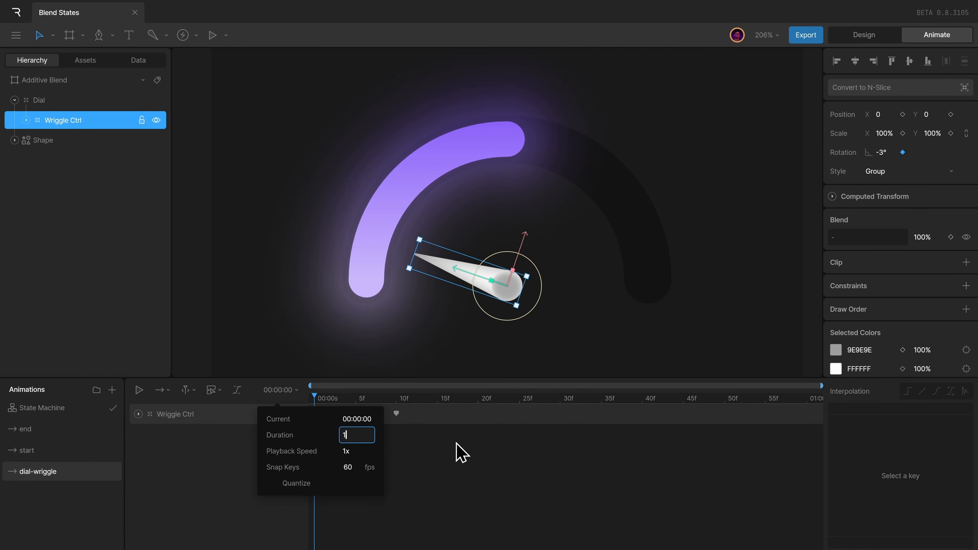
key(Return)
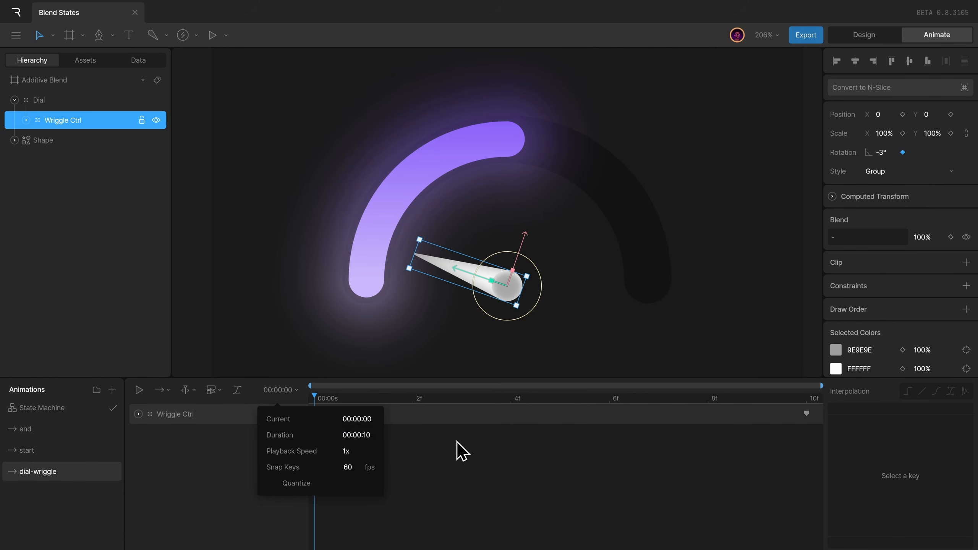
click(161, 390)
click(218, 457)
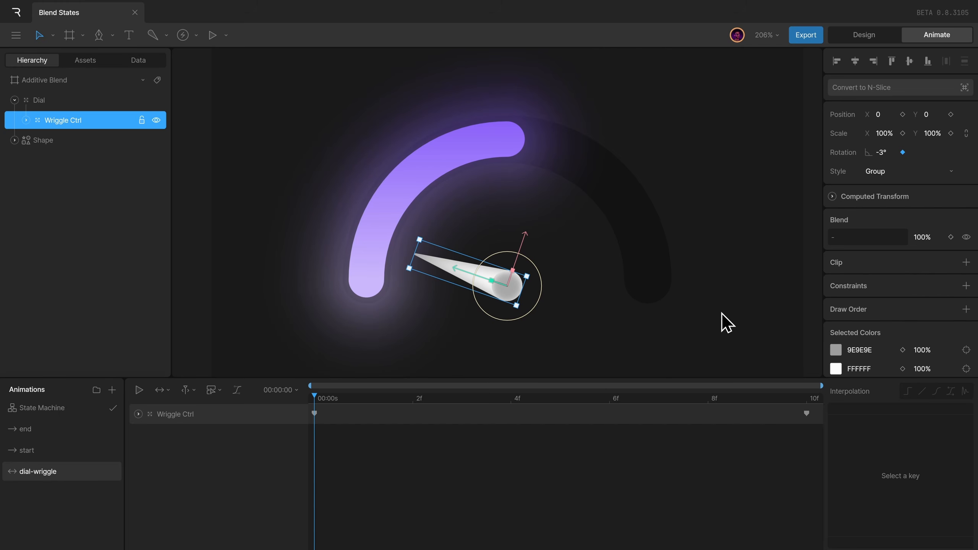
Step: Preview the dial-wriggle animation and give its first Wriggle Ctrl key cubic interpolation
click(716, 331)
key(space)
key(space)
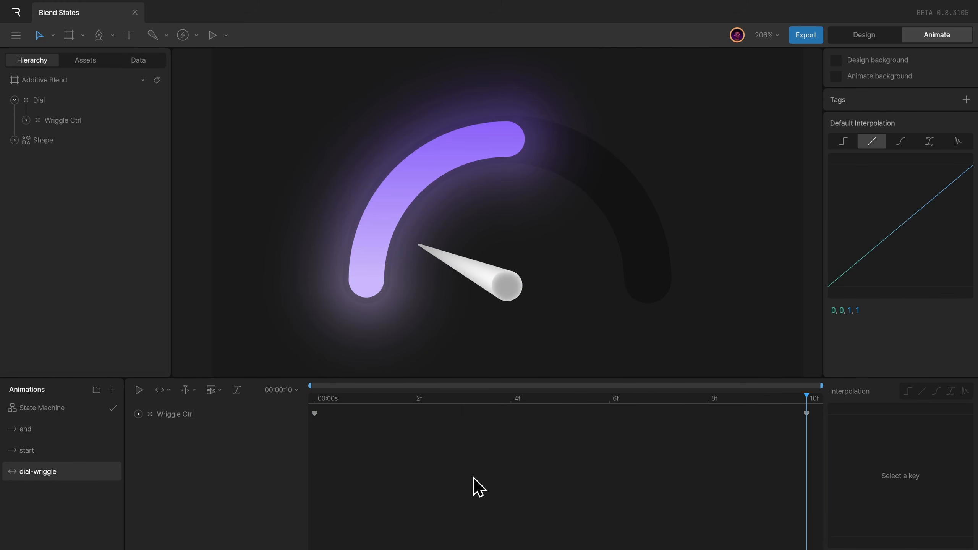
click(314, 413)
click(936, 391)
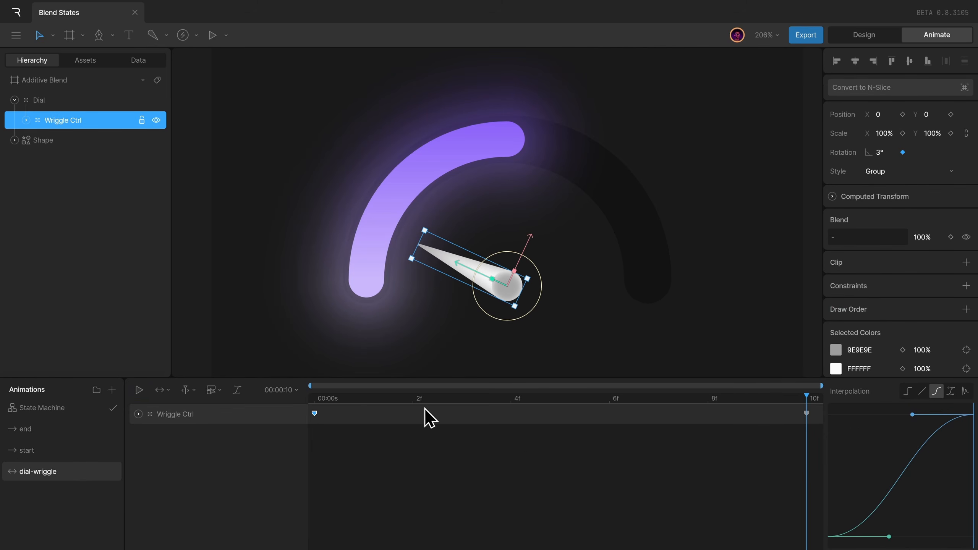
Step: Set the dial-wriggle playback speed to 2x and preview the animation
click(274, 394)
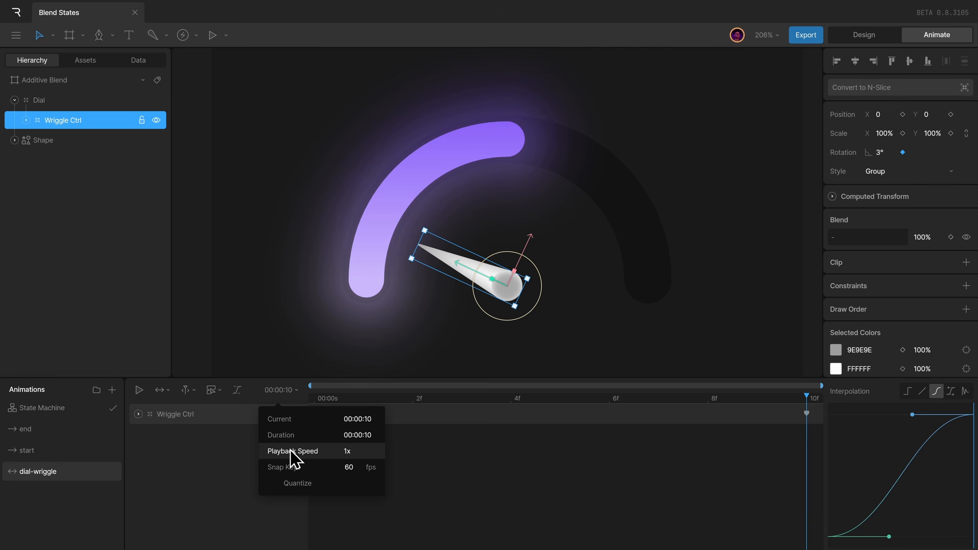
click(357, 450)
text(2)
click(445, 464)
key(space)
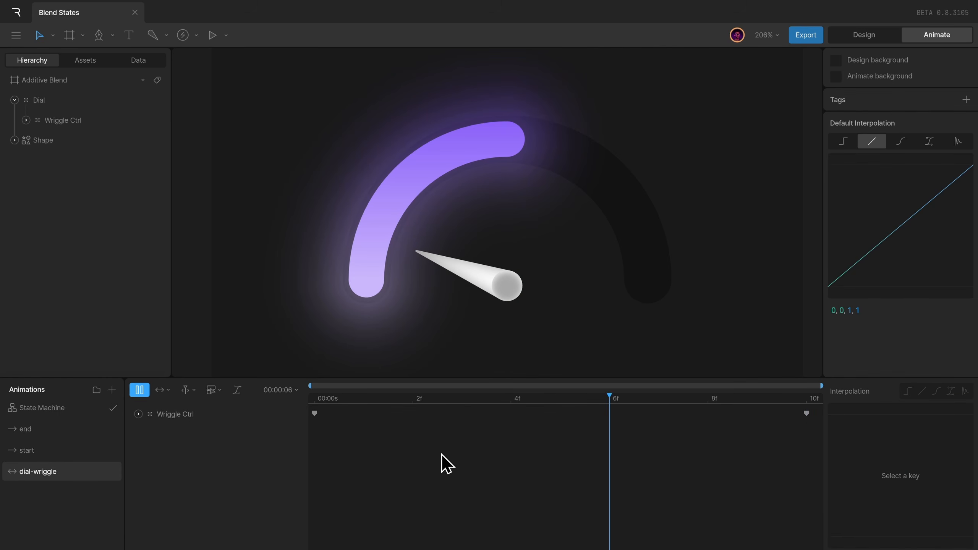
key(space)
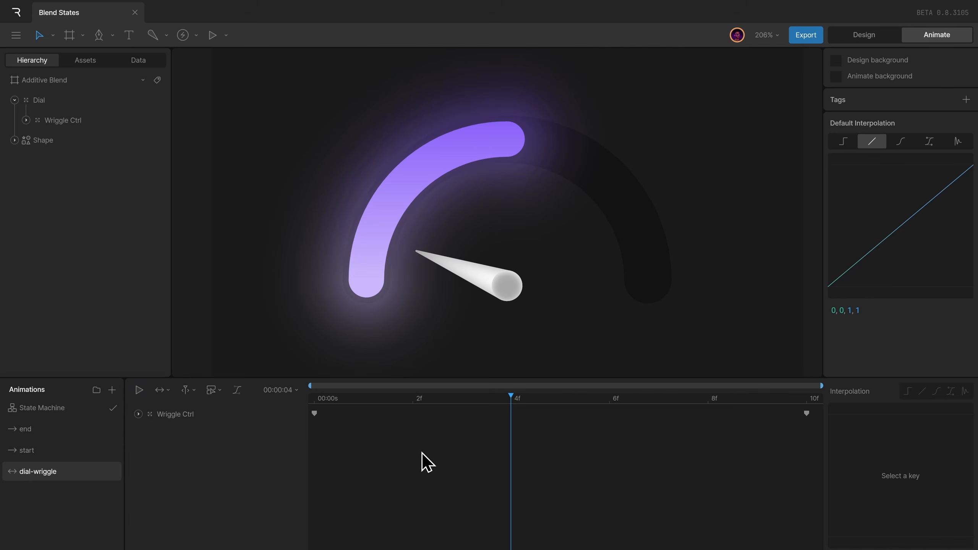
Step: Add a second layer to the State Machine and place a dial-wriggle state beside Entry
click(90, 407)
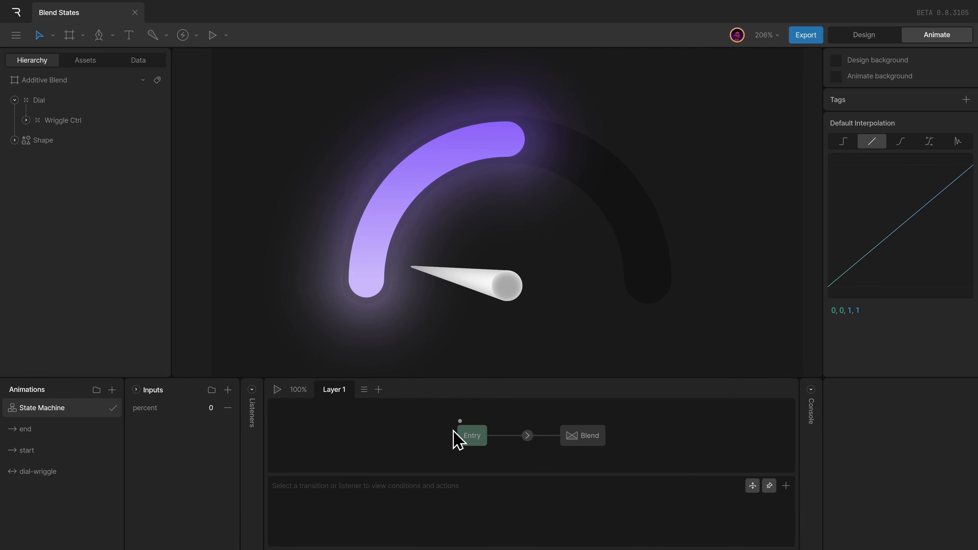
click(568, 436)
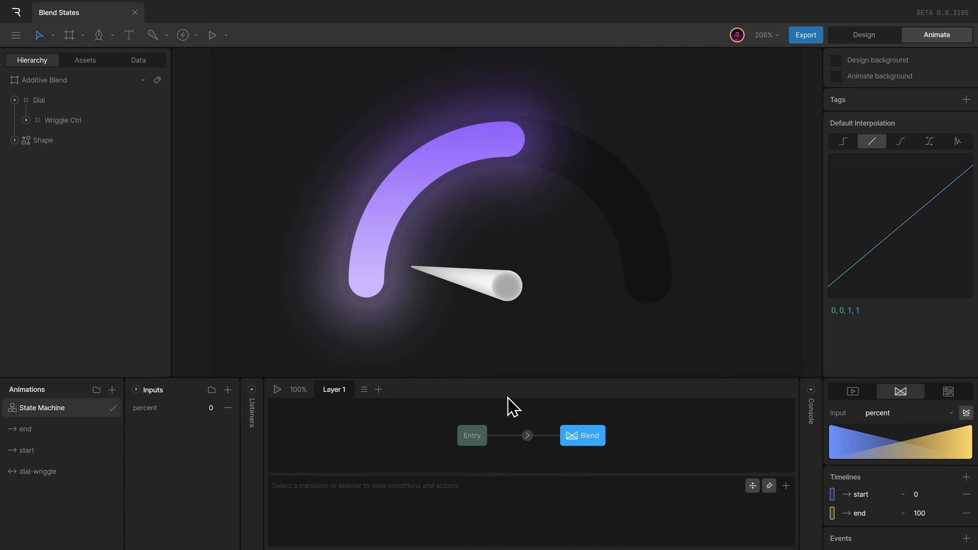
click(378, 390)
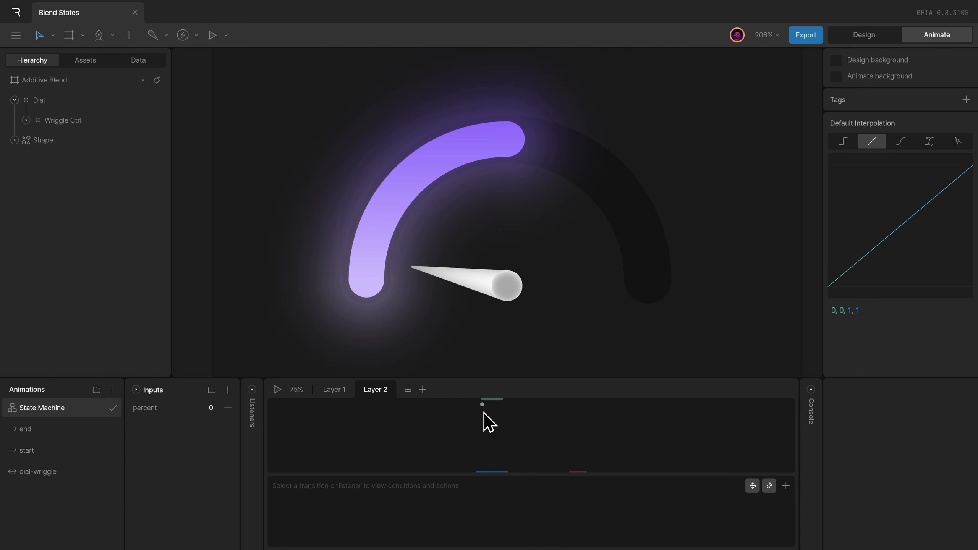
drag(490, 413, 484, 421)
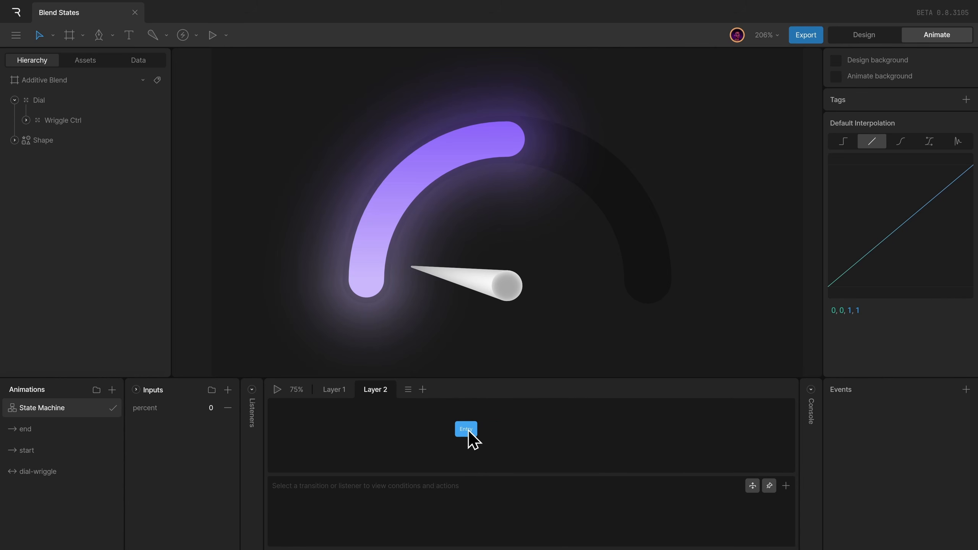
drag(89, 467, 535, 428)
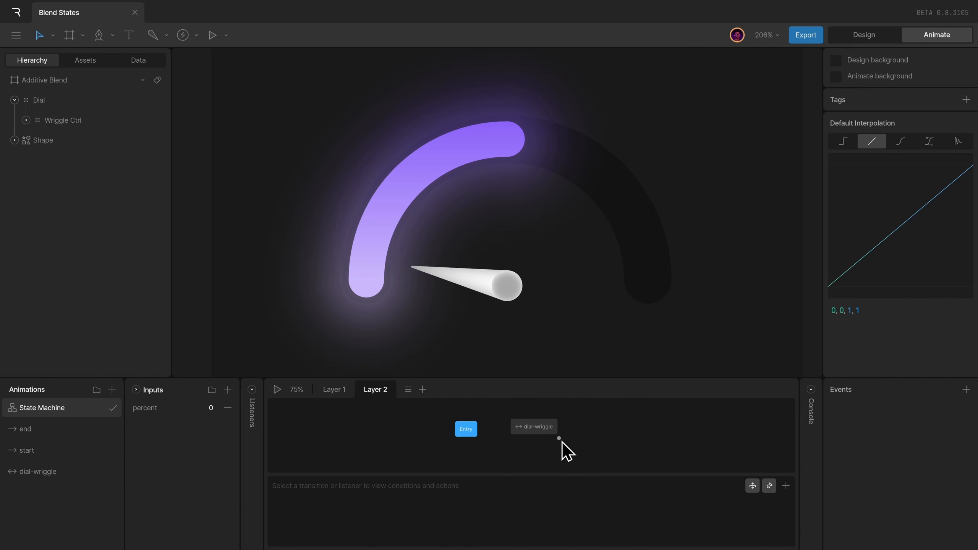
drag(612, 450, 406, 403)
key(f)
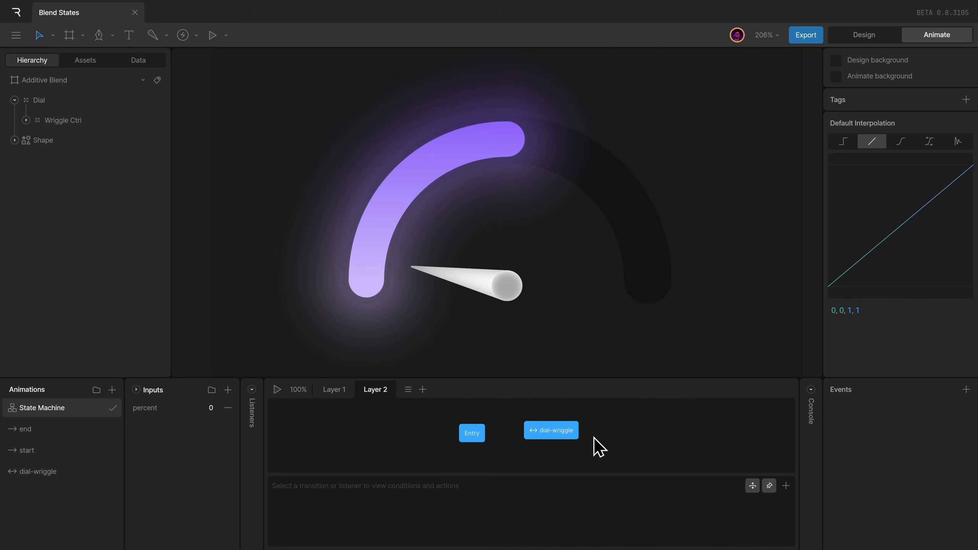
click(646, 446)
drag(562, 431, 573, 435)
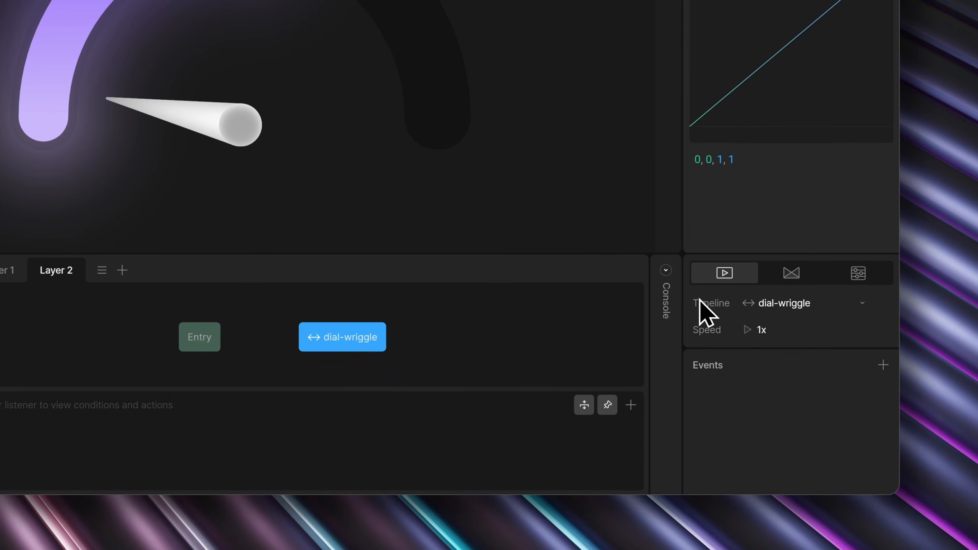
Step: Convert the dial-wriggle state to an additive blend and add the dial-wriggle timeline mixed by the percent input
click(857, 286)
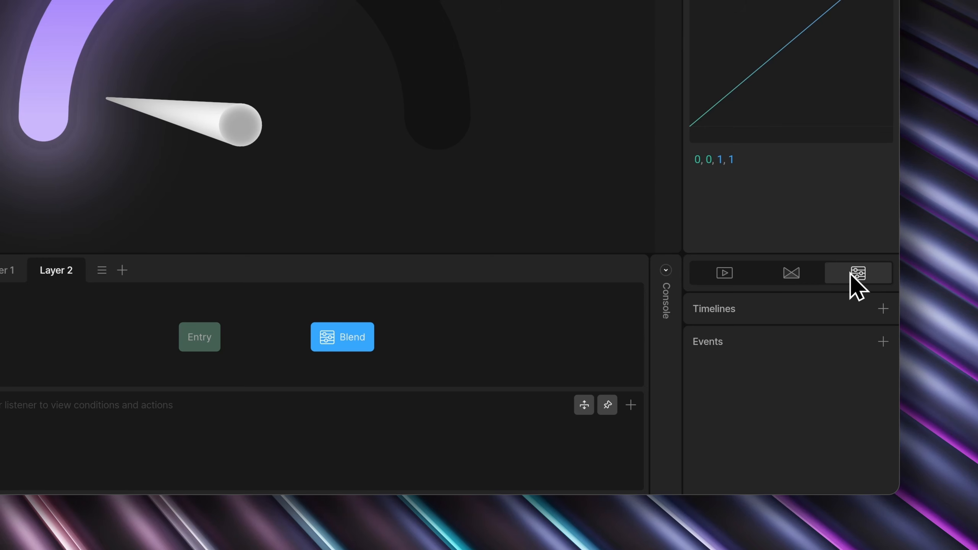
click(877, 311)
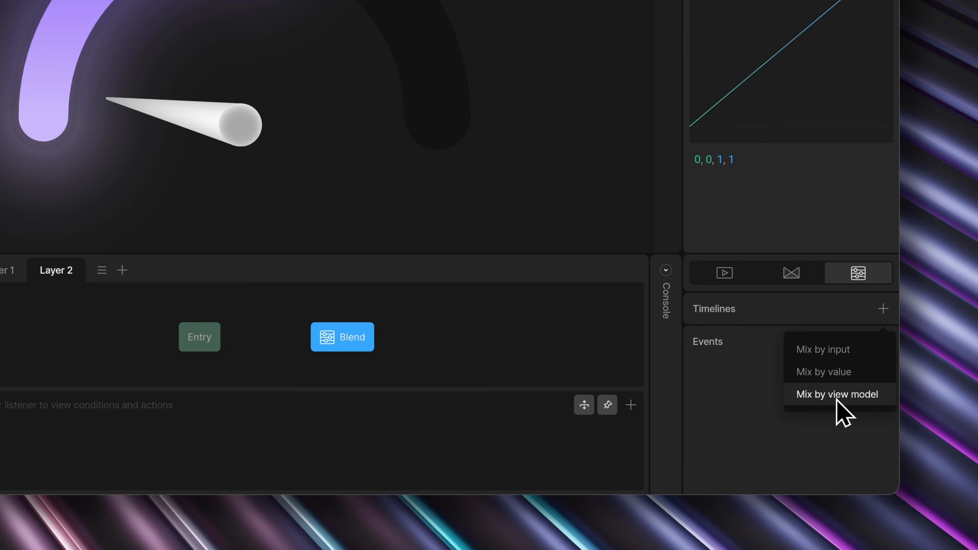
click(836, 350)
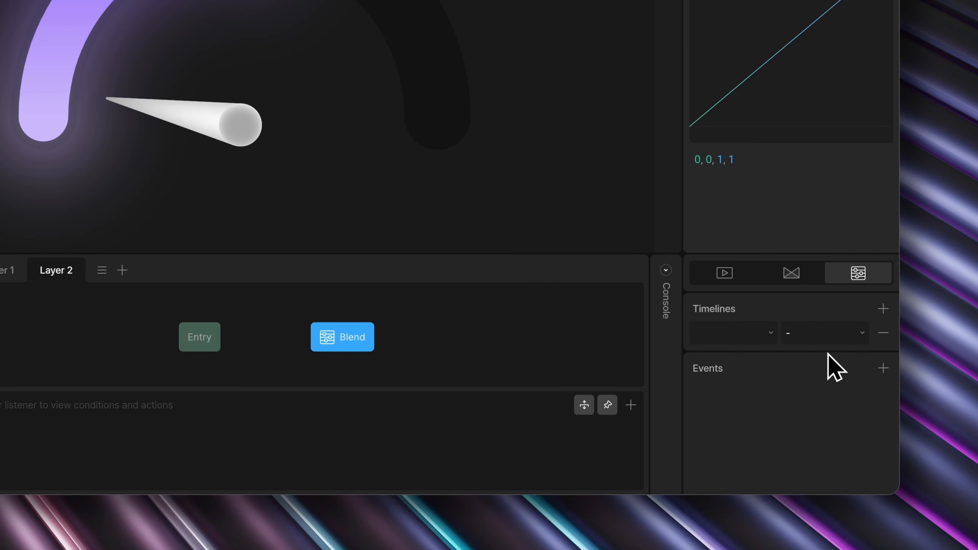
click(737, 336)
click(753, 411)
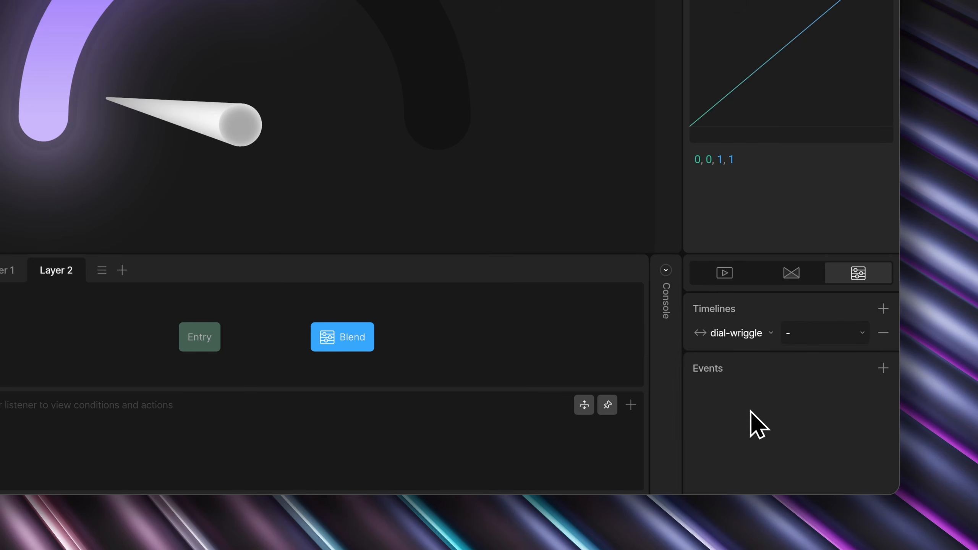
click(785, 333)
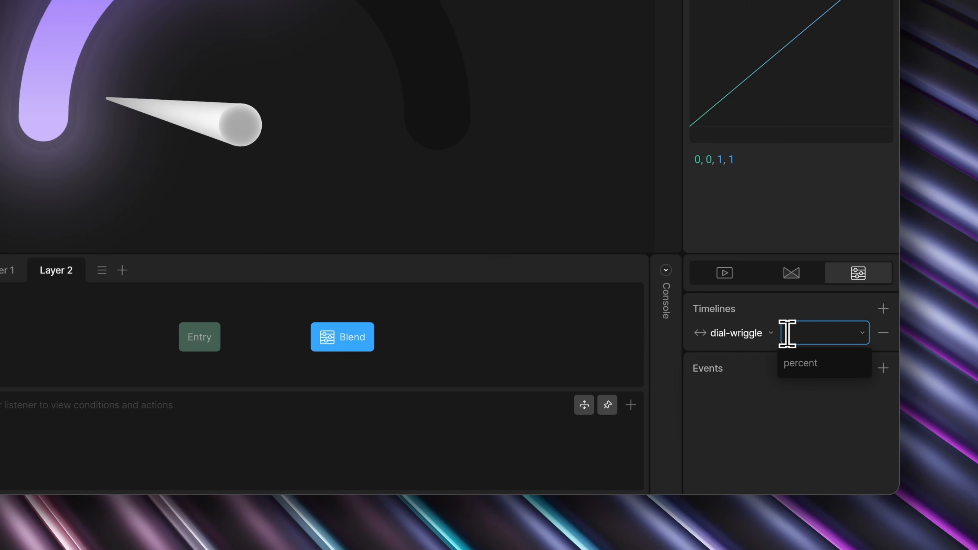
click(808, 364)
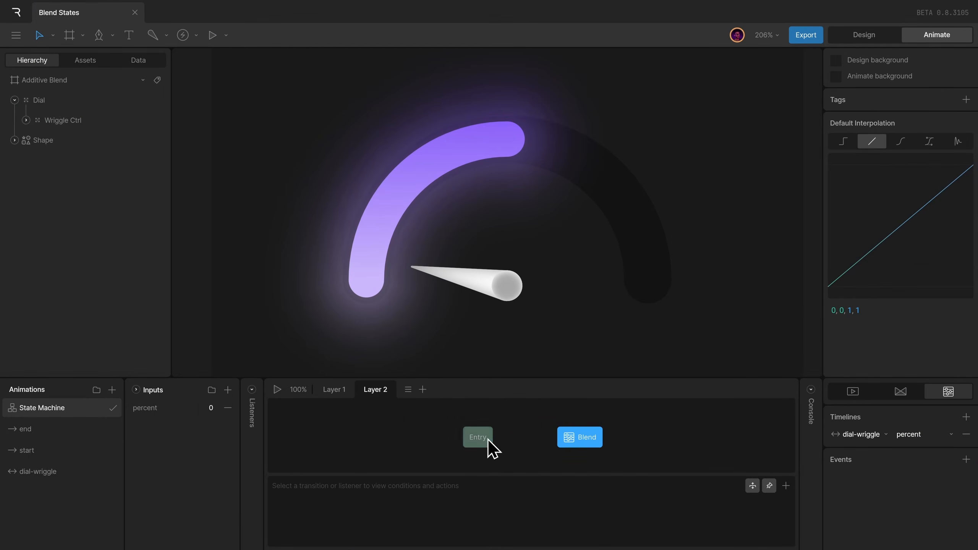
Step: Connect Entry to the additive Blend state with a transition on Layer 2
drag(487, 439, 579, 446)
click(592, 443)
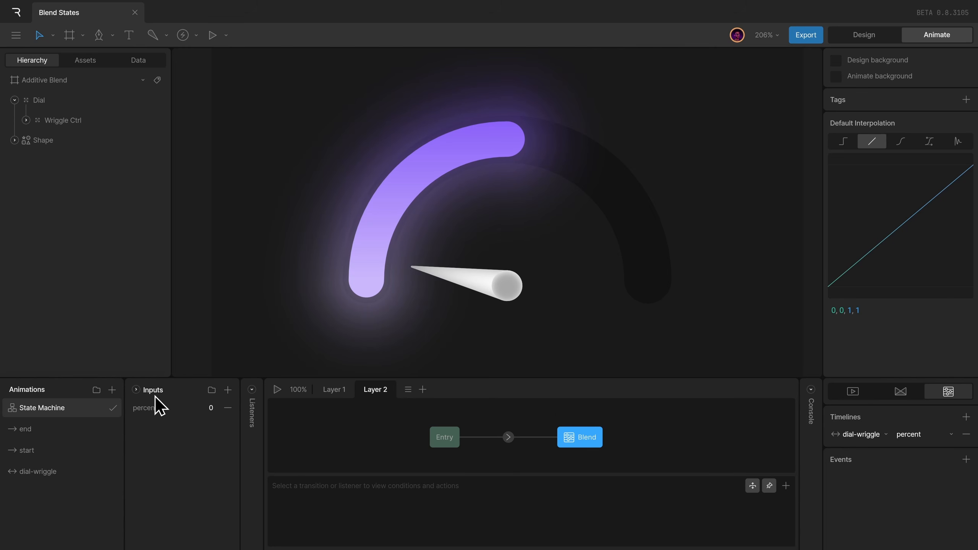
click(279, 423)
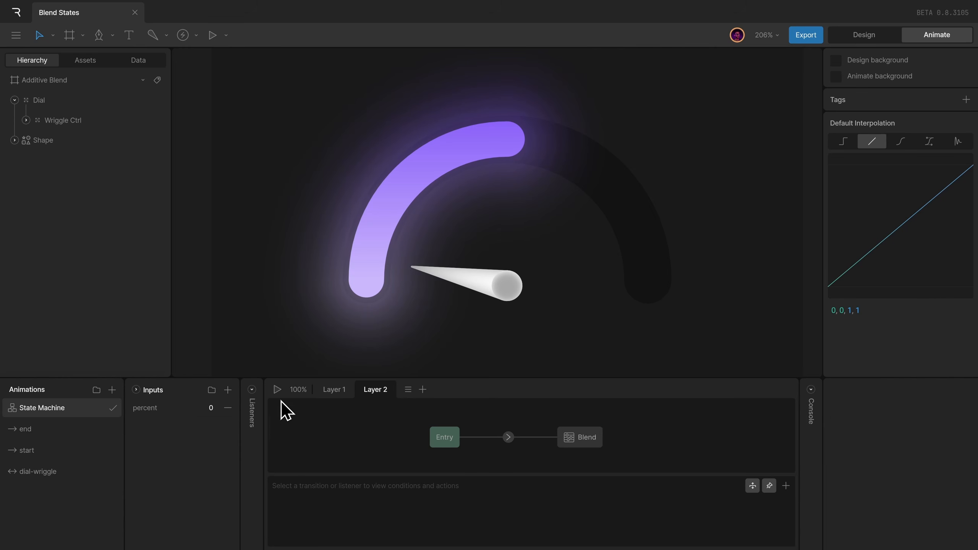
Step: Preview the State Machine with the percent input set to 26 and 72, watching how the dial wriggles
click(277, 390)
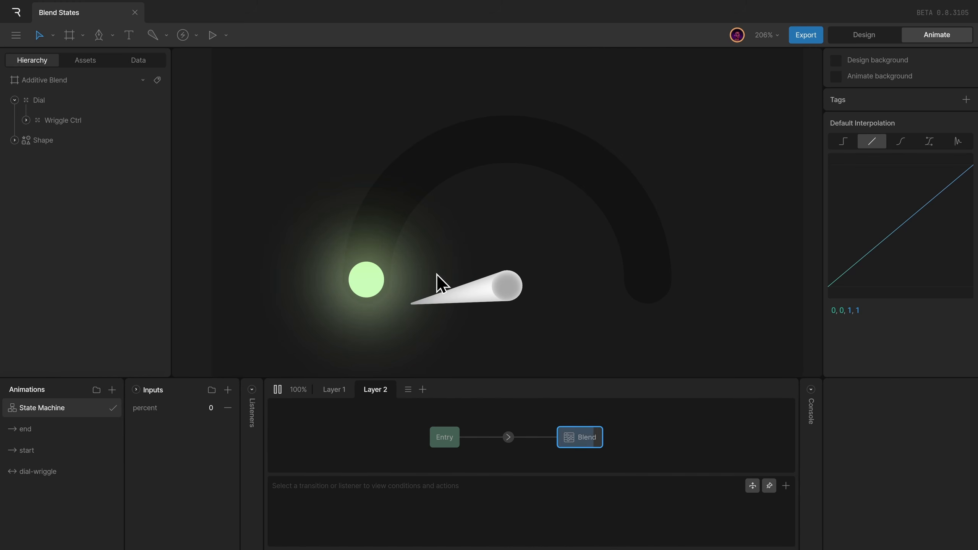
click(220, 408)
text(26)
key(Return)
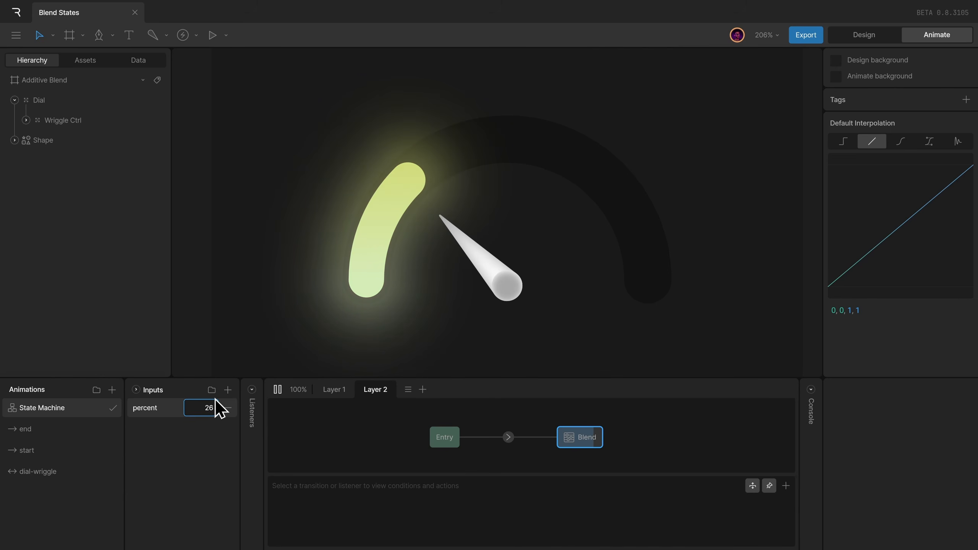
text(72)
key(Return)
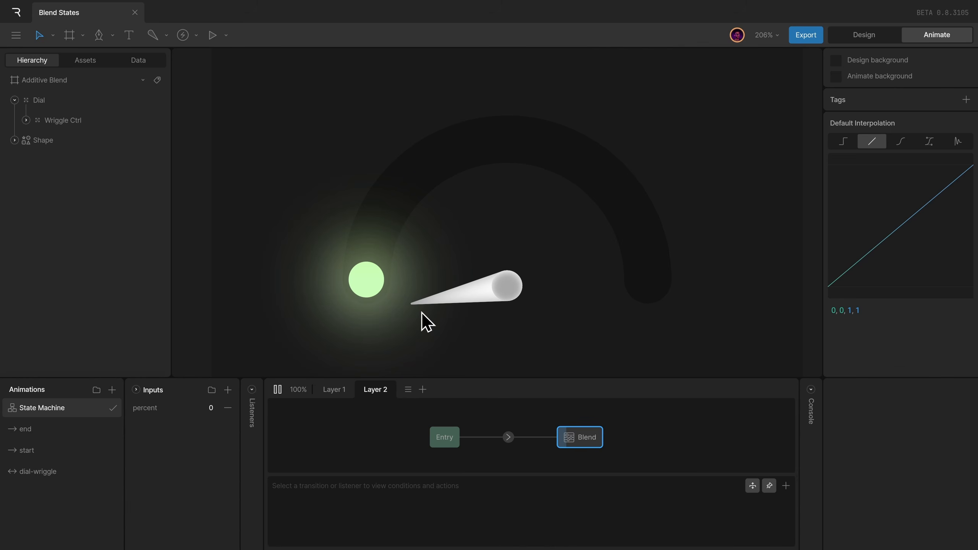
click(428, 265)
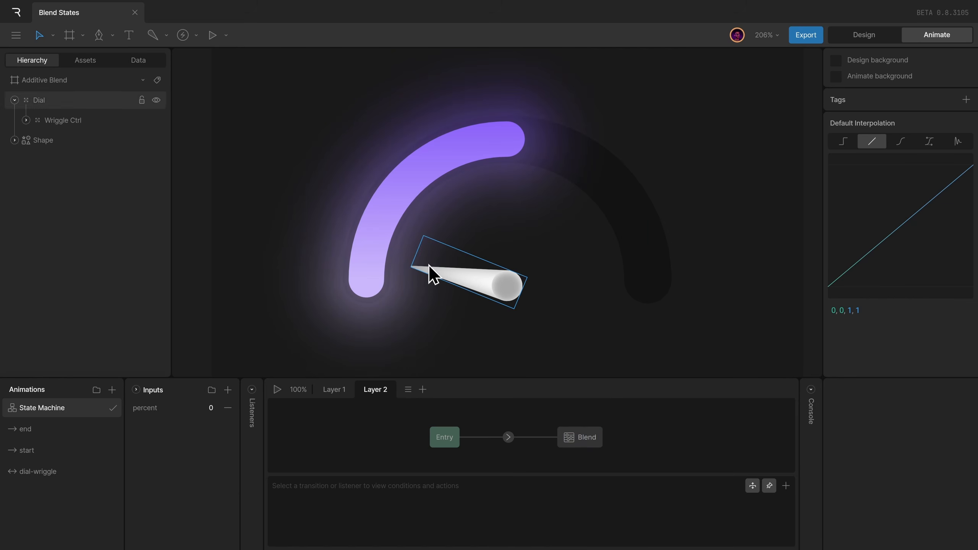
Step: Set the rotation of the Wriggle Ctrl group to 0°
click(87, 120)
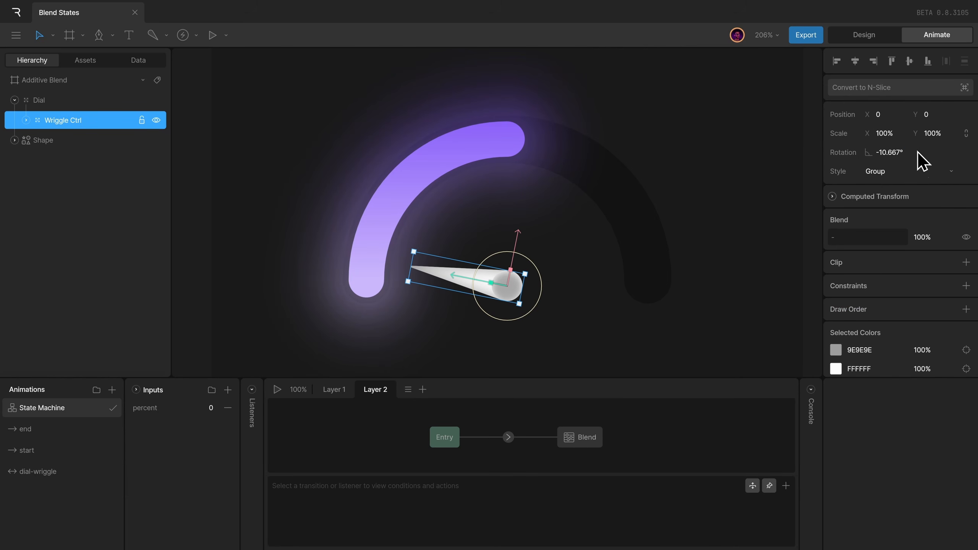
click(901, 153)
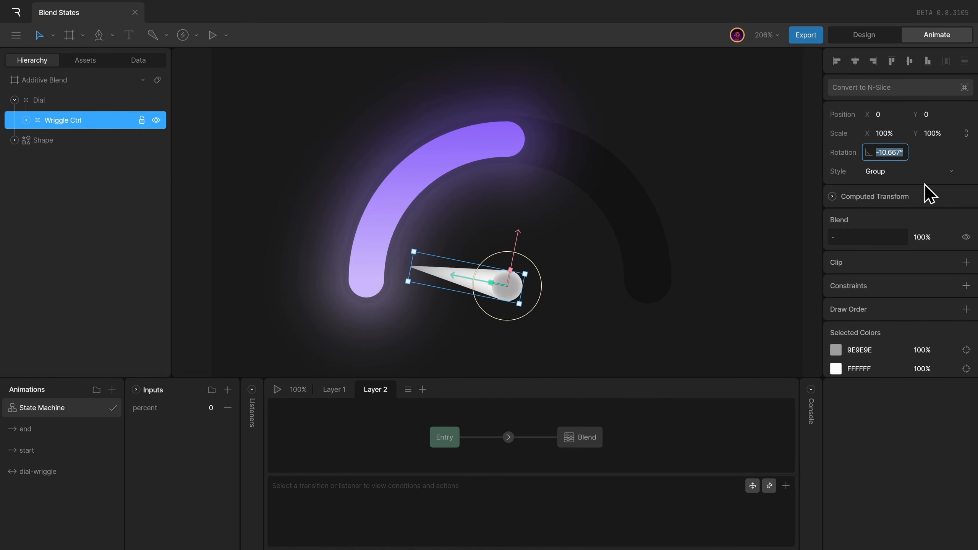
text(0)
key(Return)
click(258, 326)
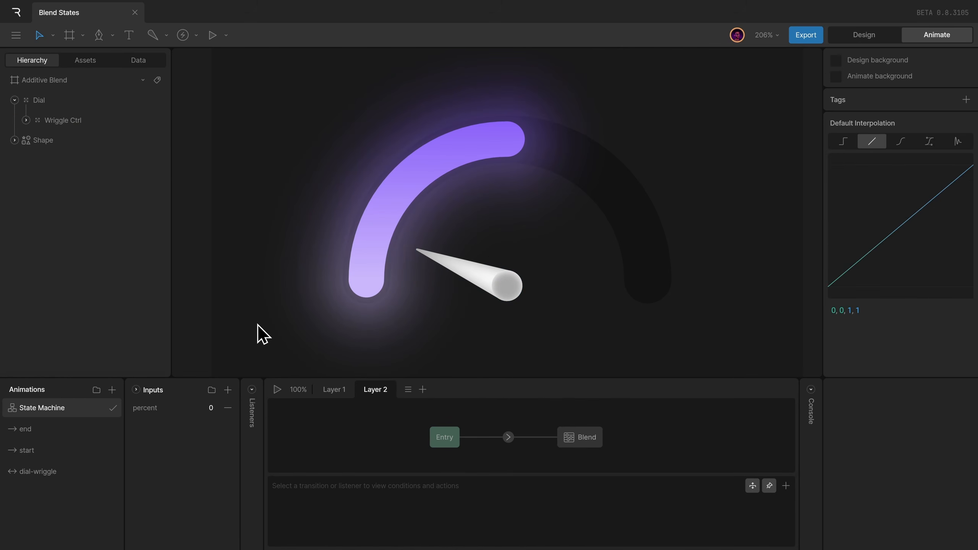
Step: Play the State Machine and vary percent through 20, 99 and 10 to compare the wriggle strength
click(276, 388)
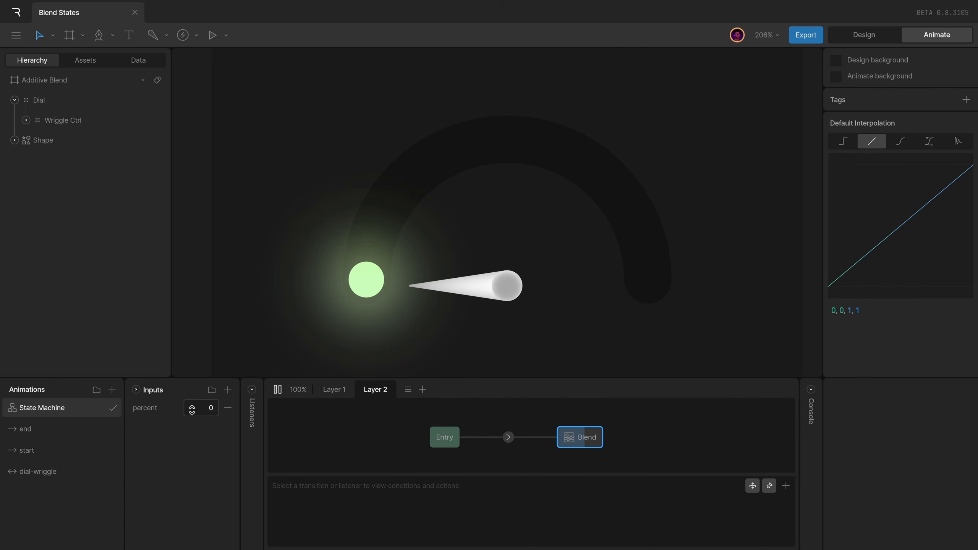
drag(192, 407, 352, 371)
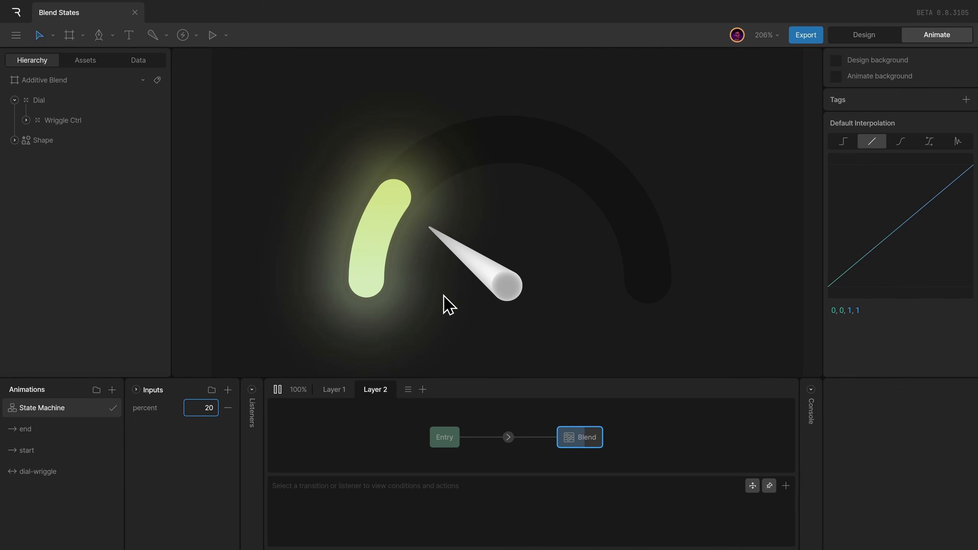
mouse_move(194, 411)
mouse_down()
mouse_move(224, 393)
mouse_move(201, 405)
mouse_up()
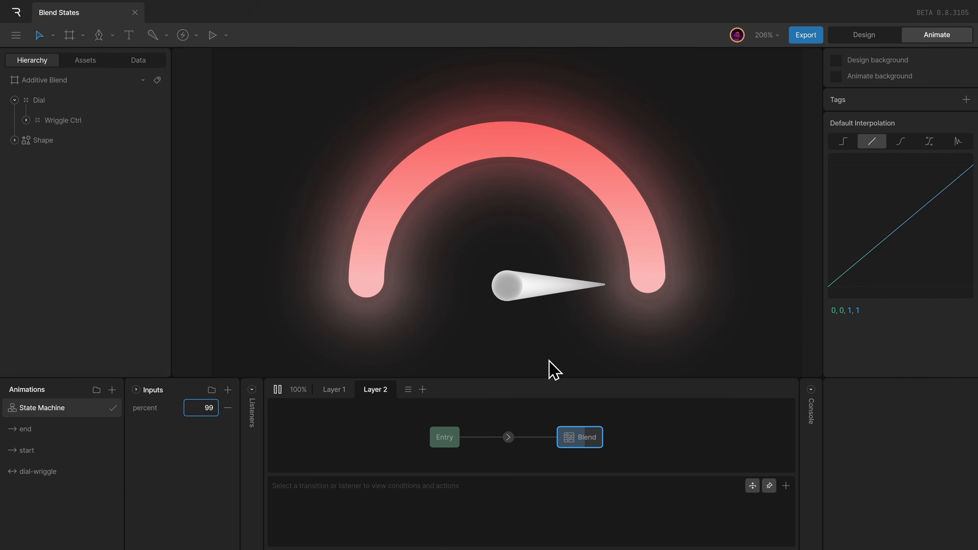
drag(199, 407, 206, 447)
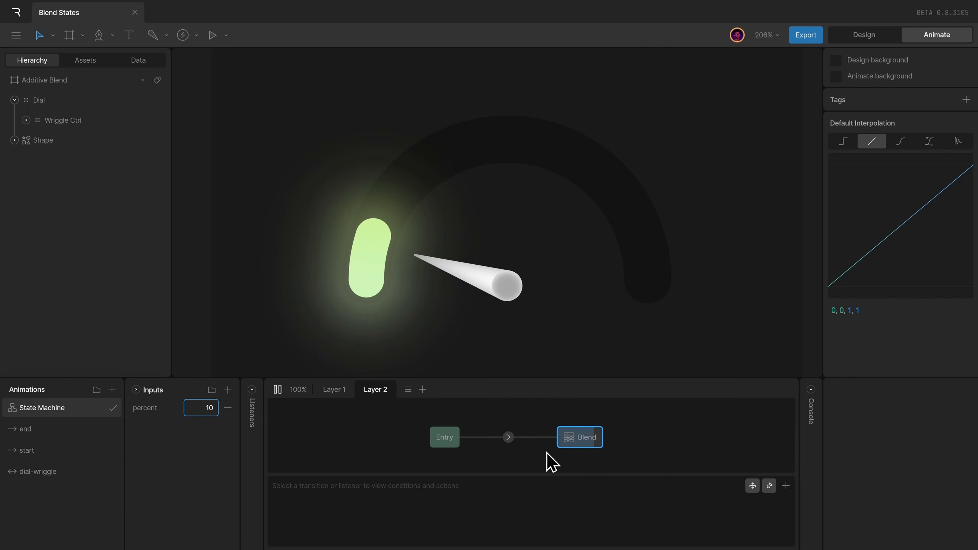
click(278, 390)
Step: Select the gauge arc shape, duplicate the dial-wriggle timeline and rename the copy shake
click(461, 149)
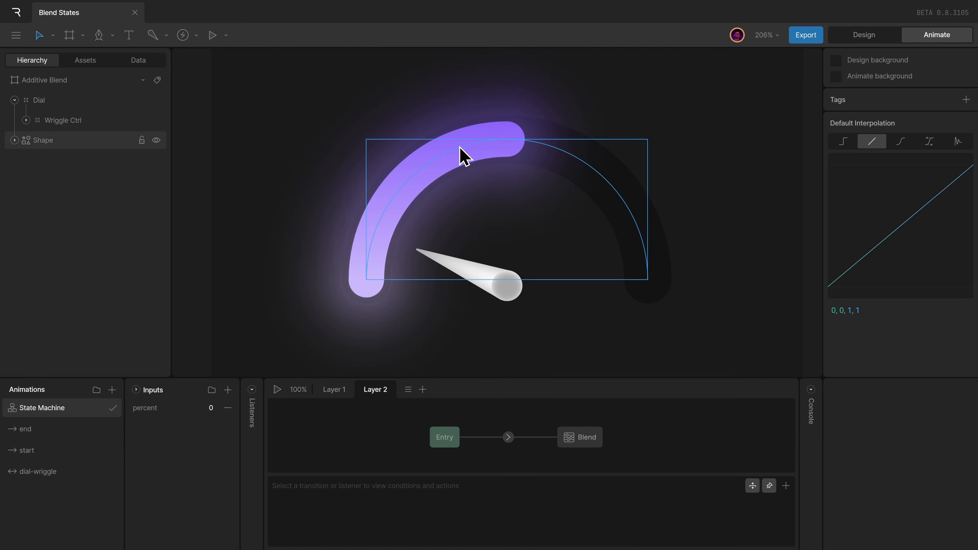
click(477, 170)
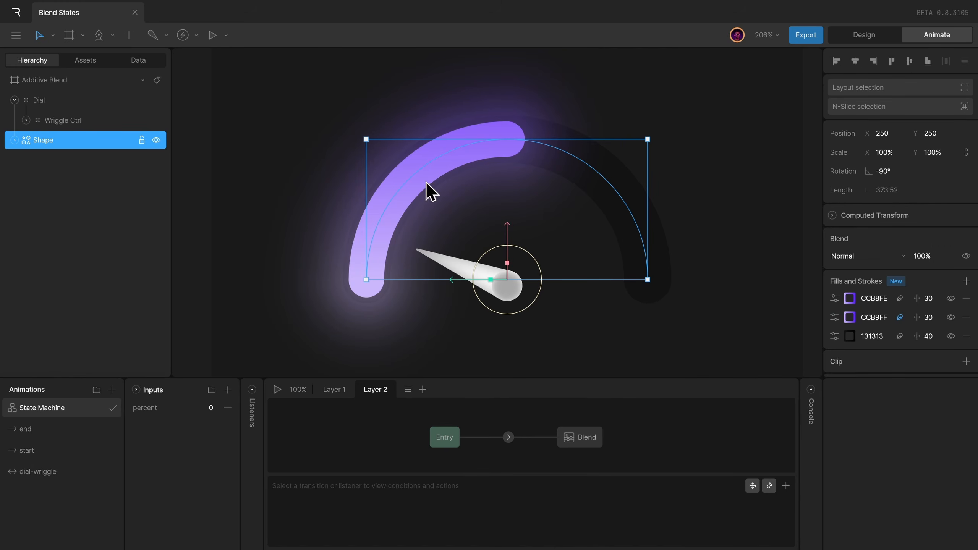
right_click(64, 470)
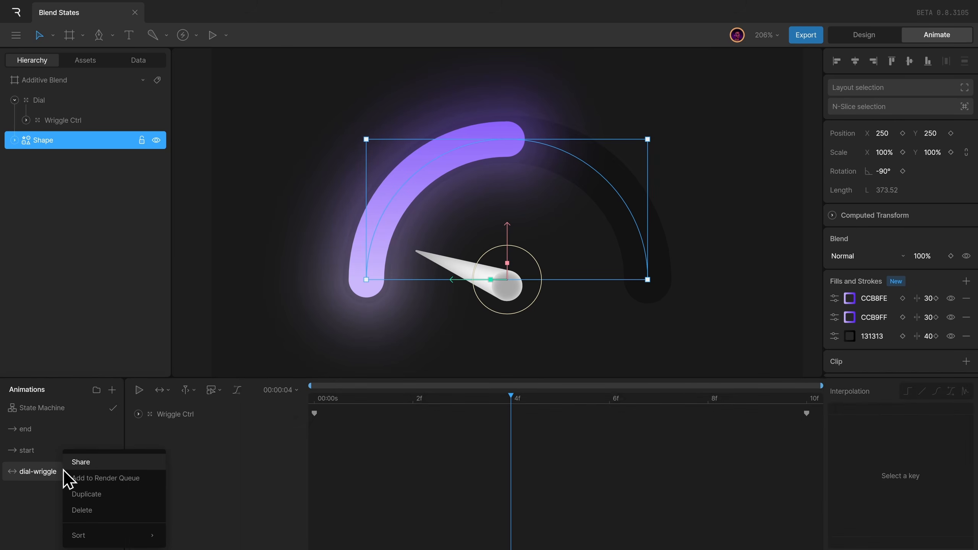
click(92, 495)
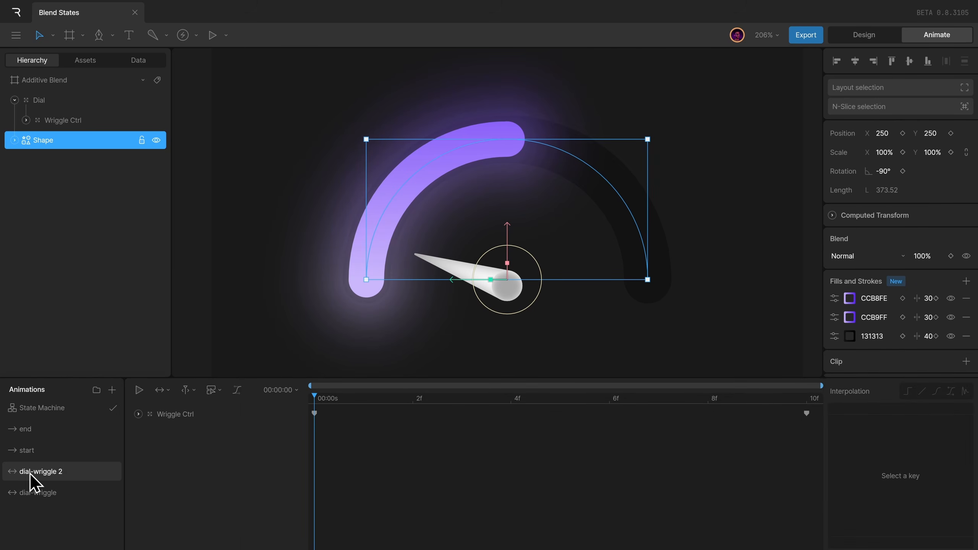
double_click(30, 470)
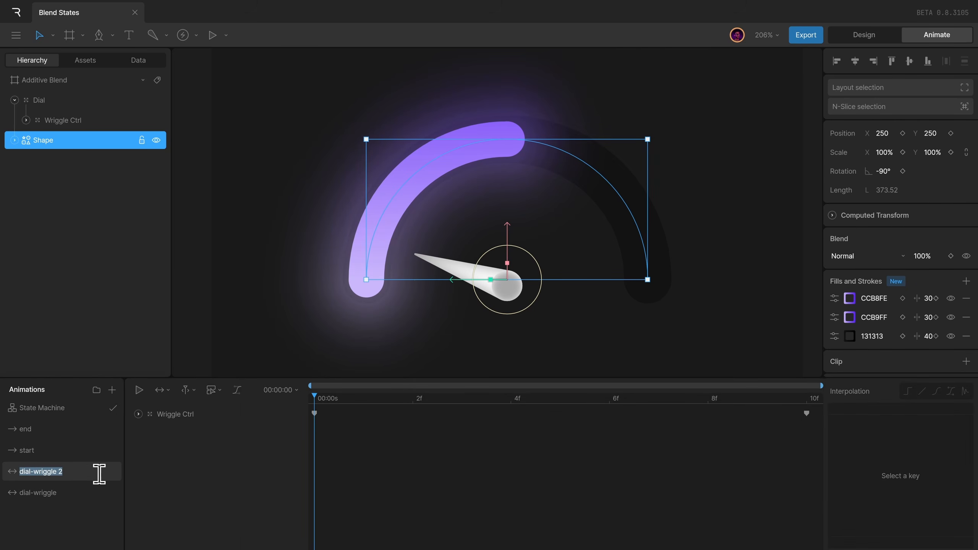
text(shae)
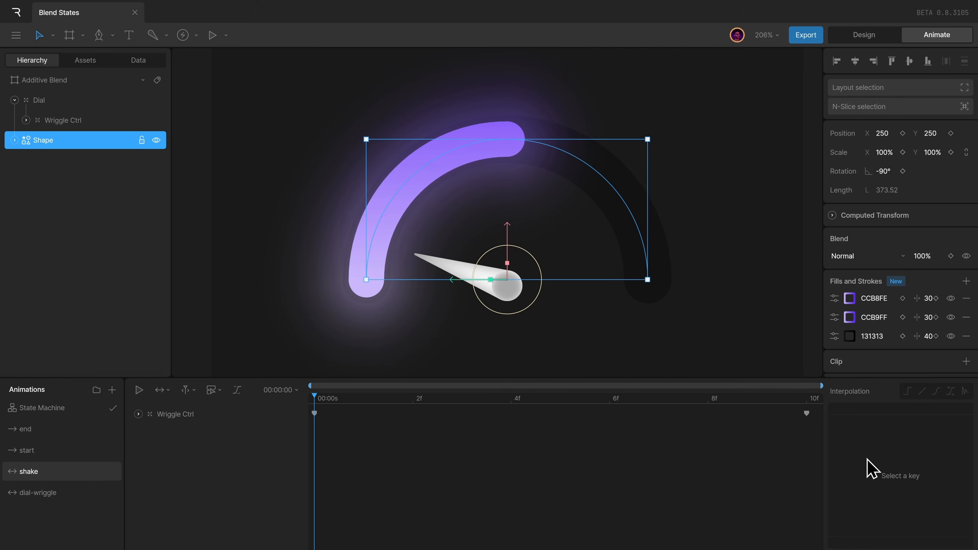
Step: Remove the copied Wriggle Ctrl keys from shake and key the arc's position at X 249, Y 249 on frame 0
drag(813, 438, 294, 393)
click(535, 157)
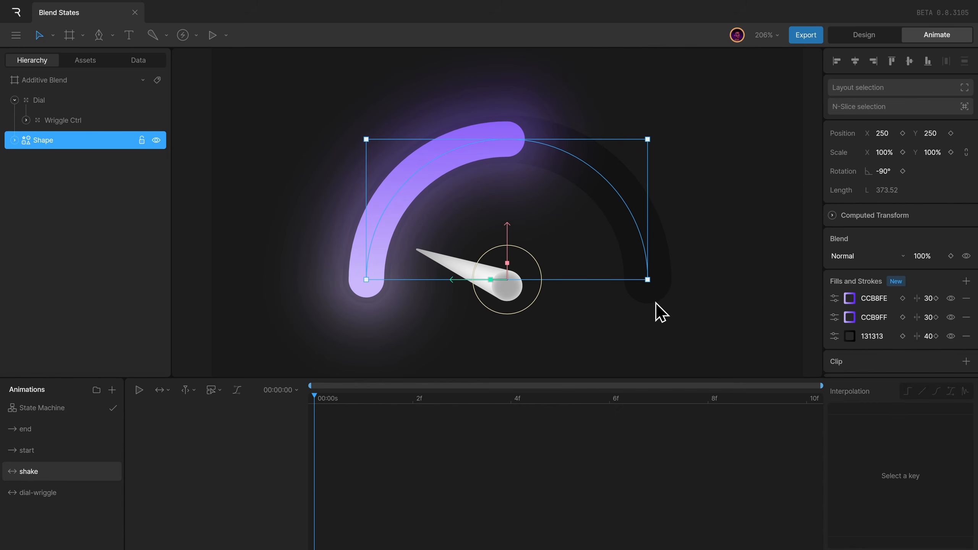
key(Left)
key(Up)
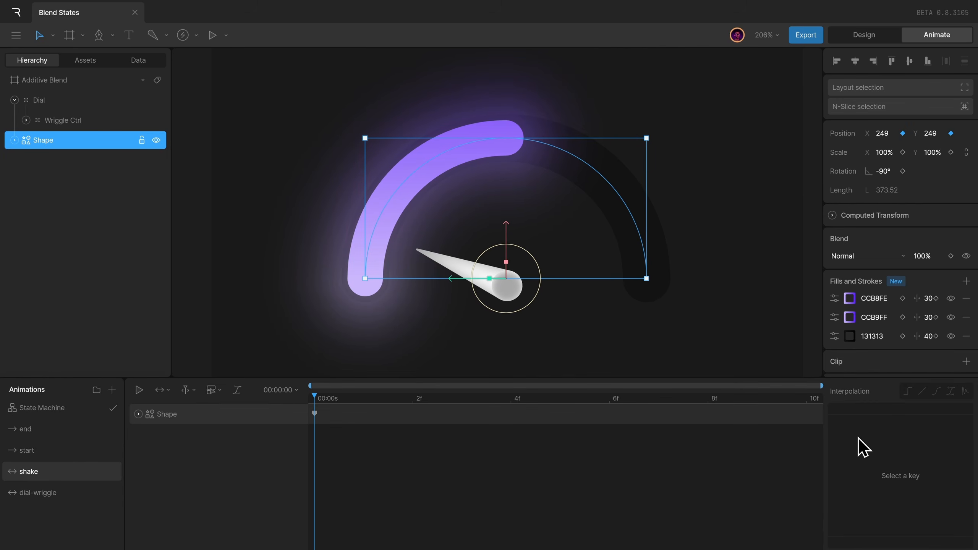
Step: Key the arc's position at X 251, Y 251 on frame 10 of the shake timeline
click(812, 416)
key(Right)
key(Down)
key(Right)
key(Down)
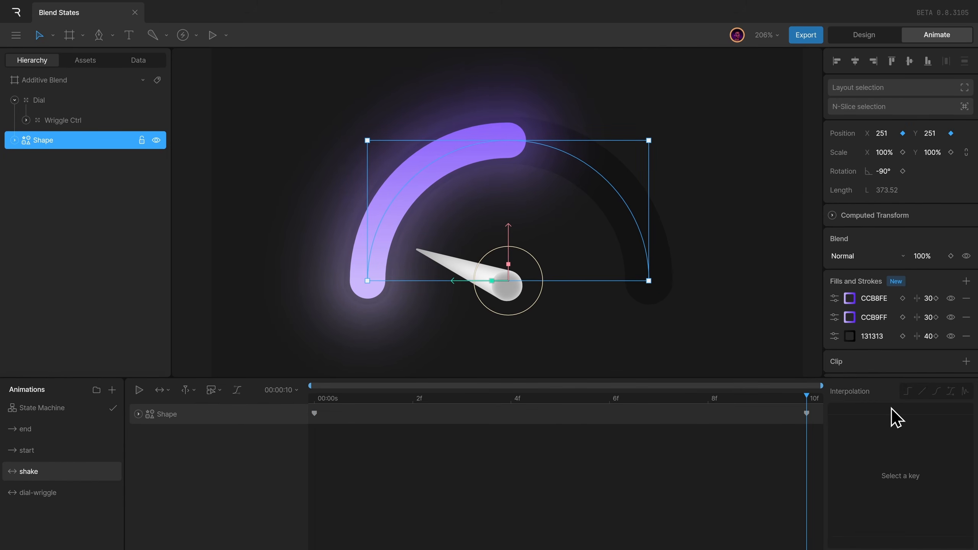
Step: Add the shake timeline to the Layer 2 Blend state, mixed by the percent input
click(102, 409)
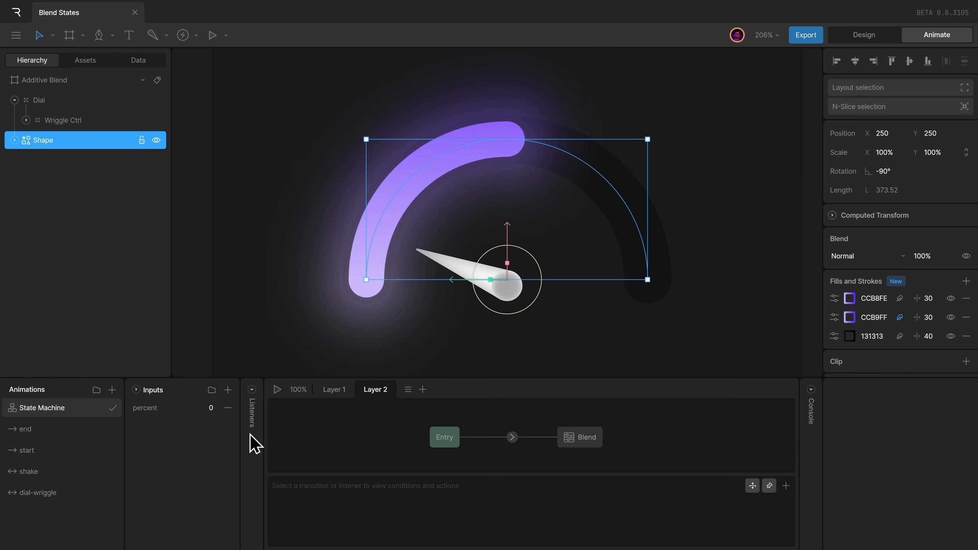
click(592, 435)
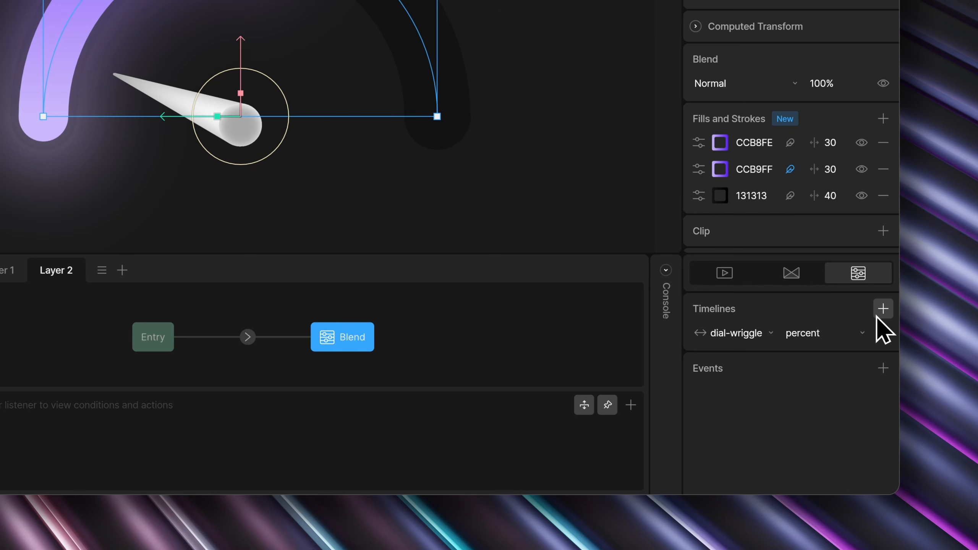
click(877, 317)
click(843, 349)
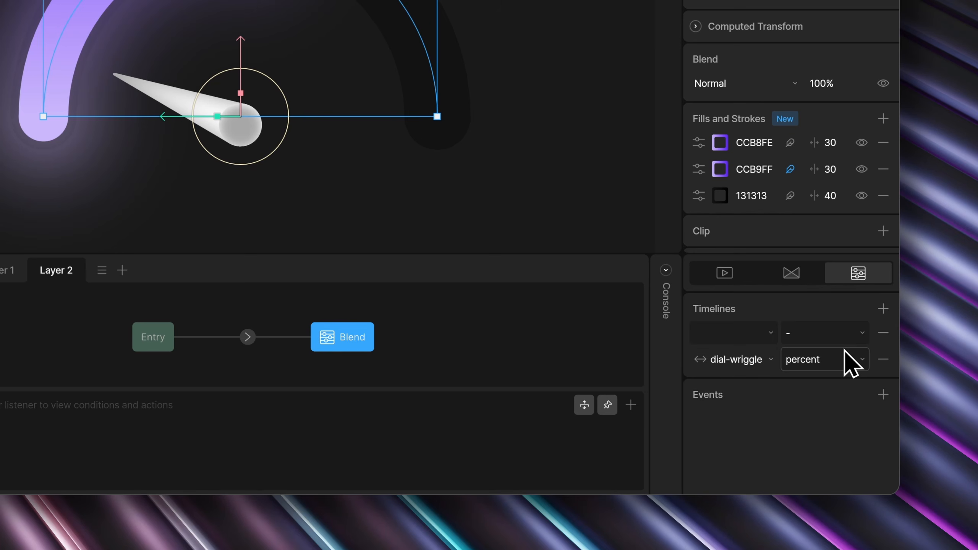
click(742, 332)
click(755, 410)
click(832, 333)
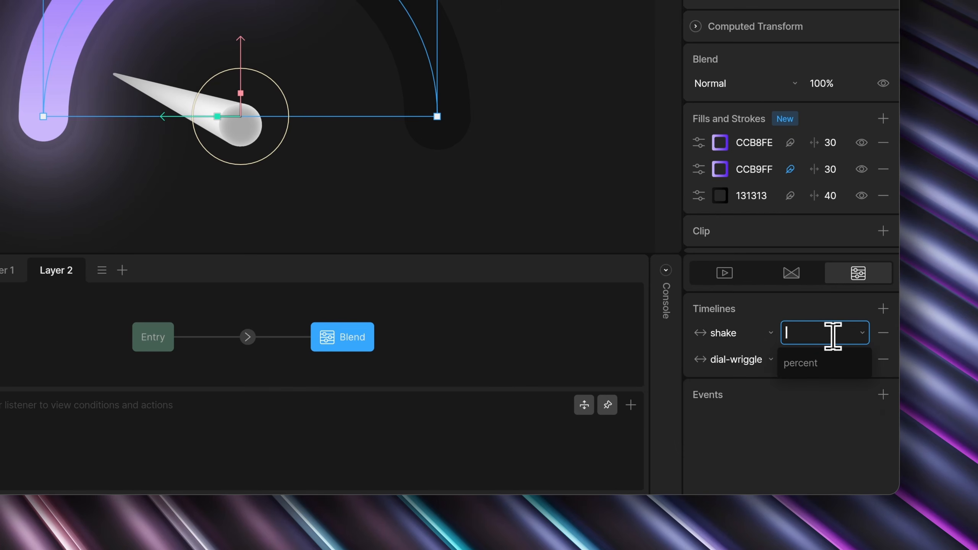
click(816, 364)
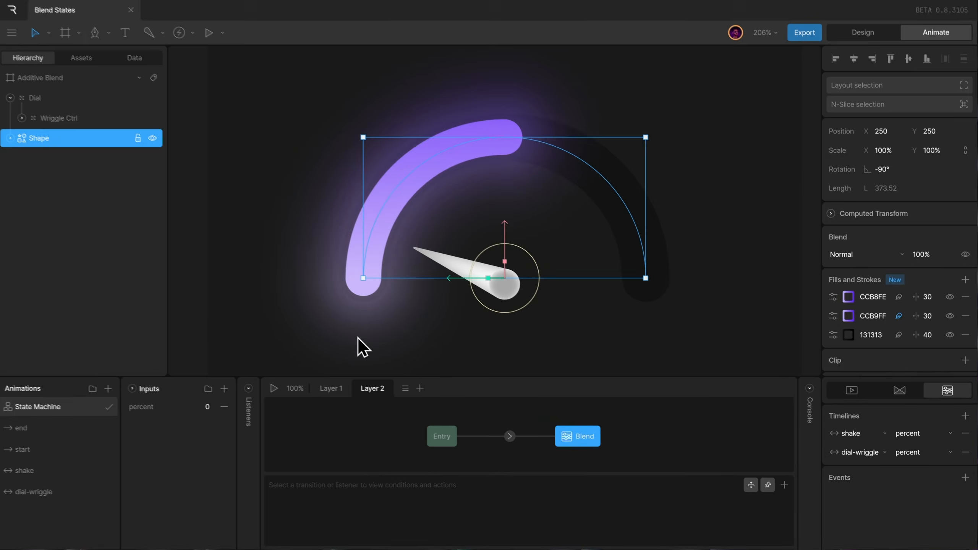
Step: Preview the State Machine while raising percent to check the combined wriggle and shake
click(357, 341)
click(277, 388)
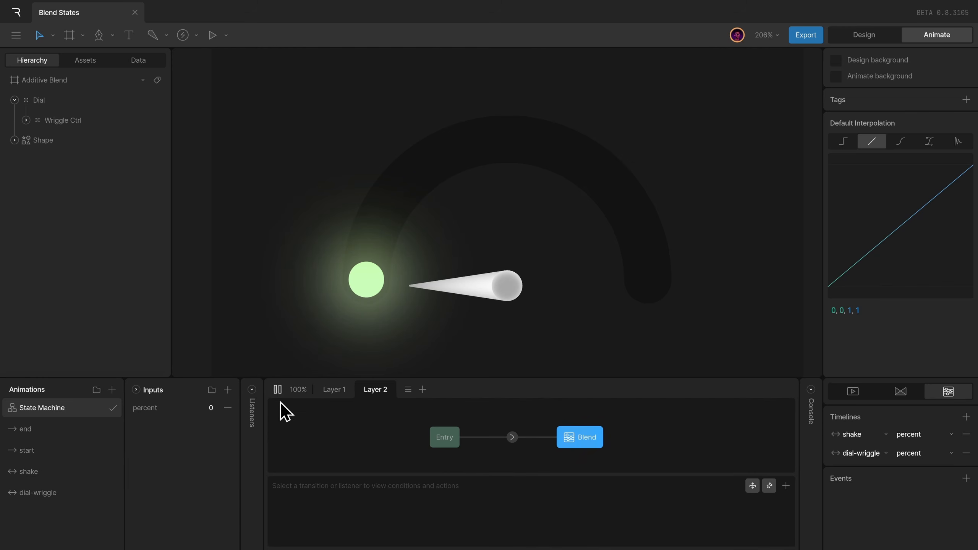
drag(202, 408, 220, 386)
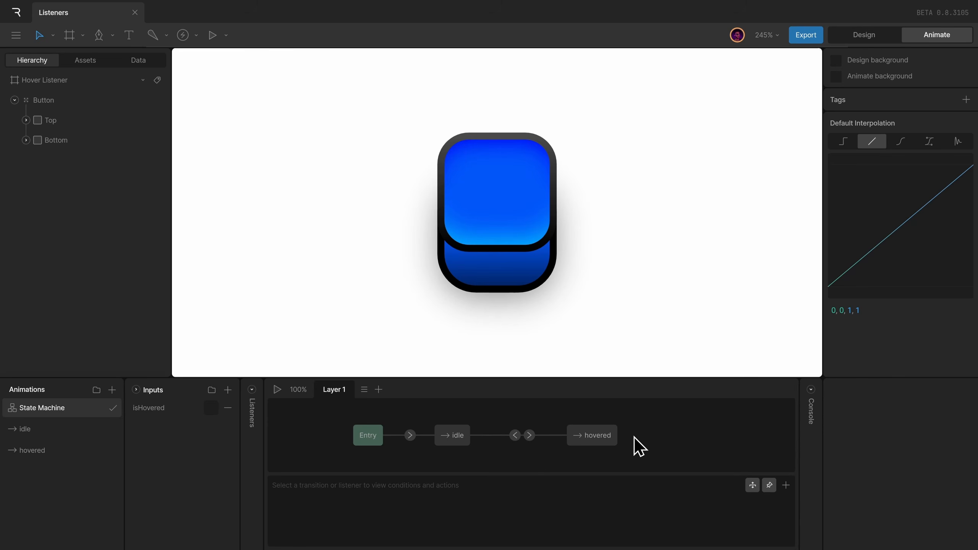
Step: Preview the Hover Listener button's State Machine while toggling the isHovered input on and off
key(space)
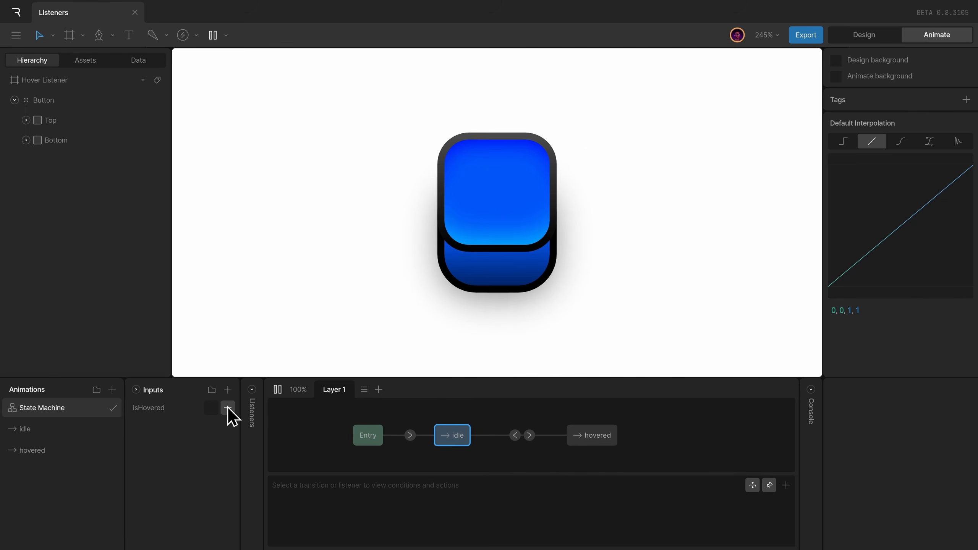
click(214, 407)
click(214, 408)
click(214, 408)
click(214, 407)
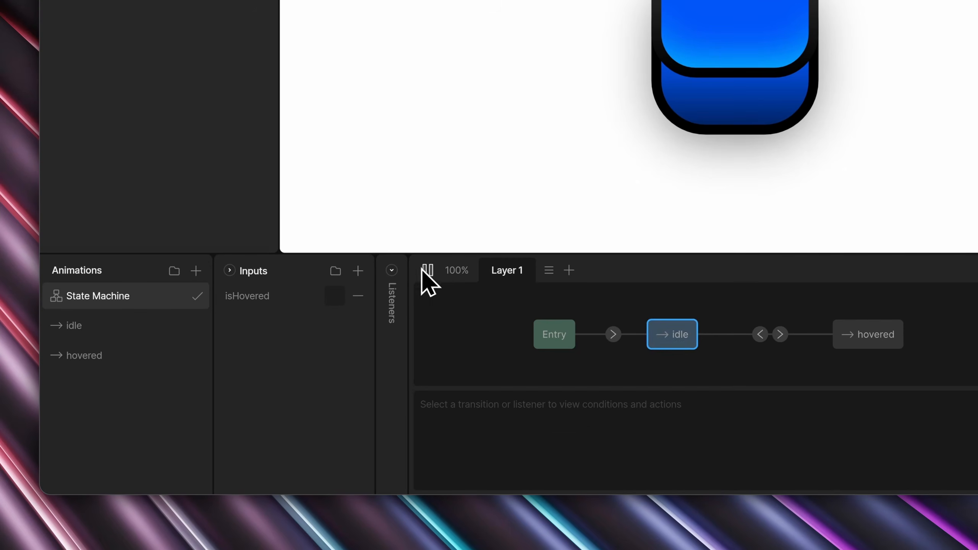
click(277, 389)
Step: Add a listener to the blue button's State Machine and name it Hover In
click(252, 389)
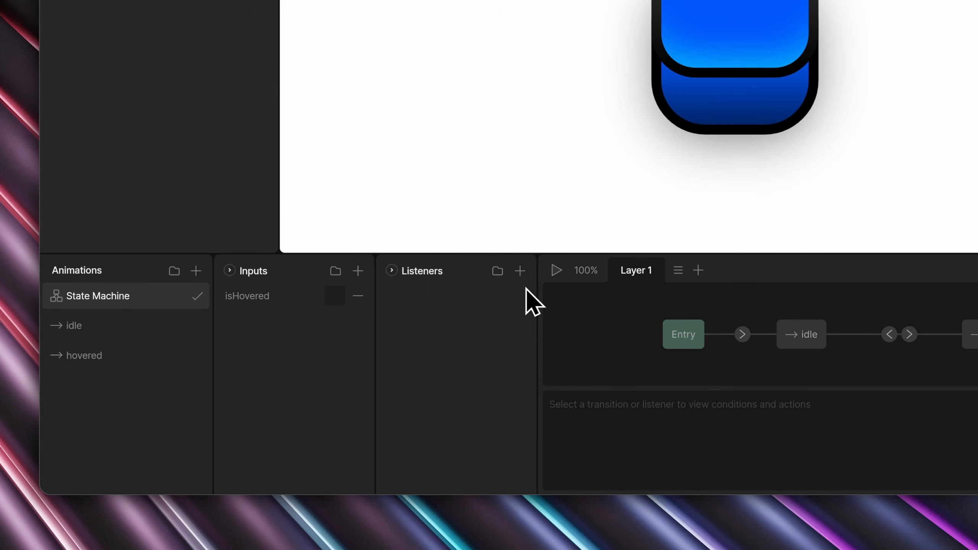
click(527, 271)
double_click(456, 293)
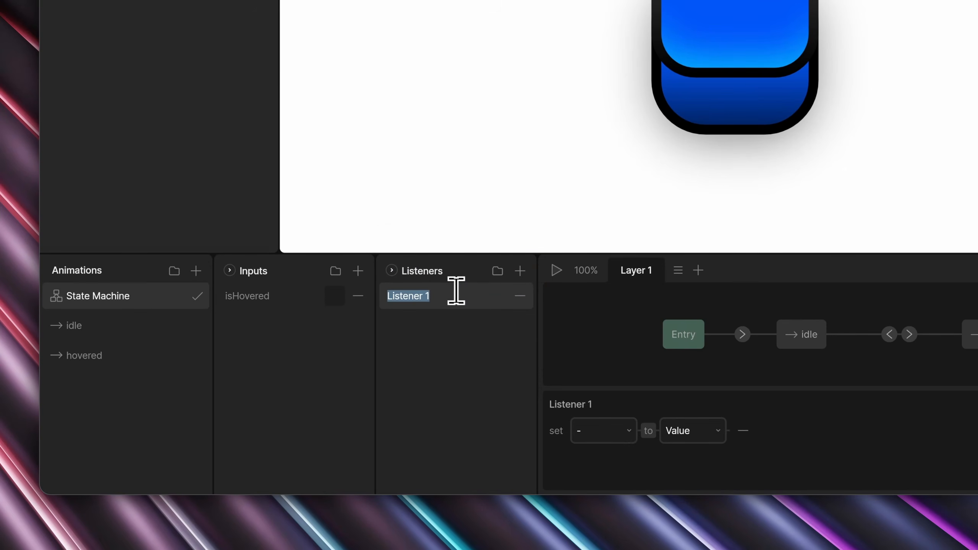
text(Hov)
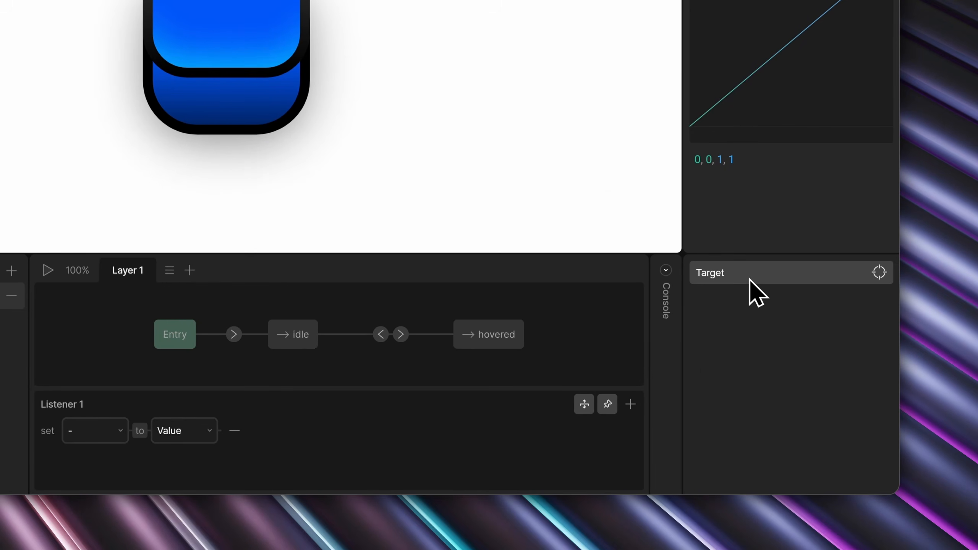
Step: Target the Top shape with the Hover In listener, using the Pointer Enter event
click(750, 279)
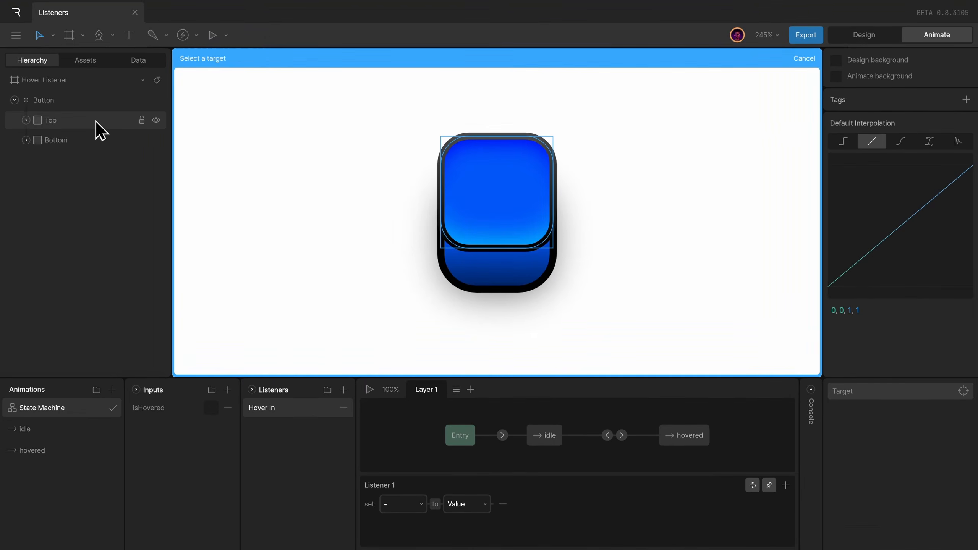
click(96, 124)
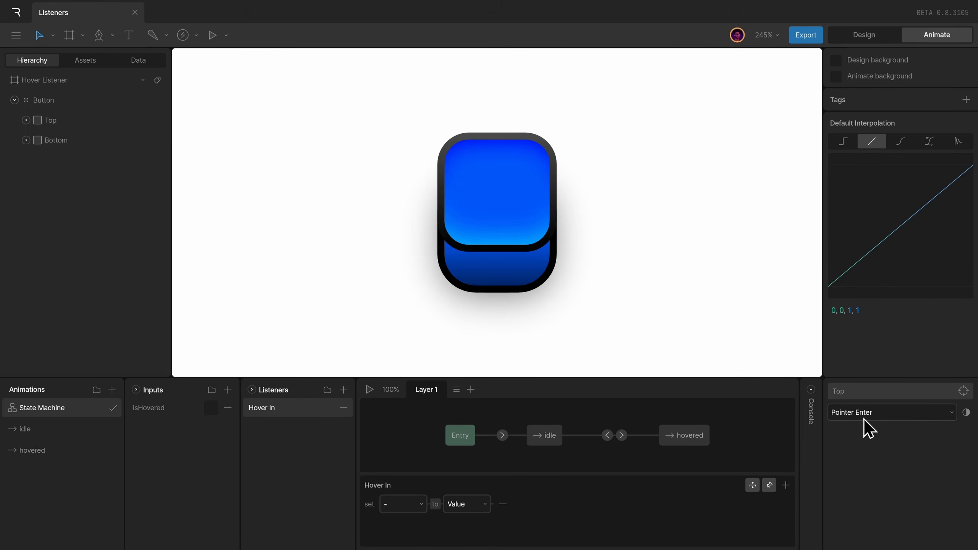
click(877, 414)
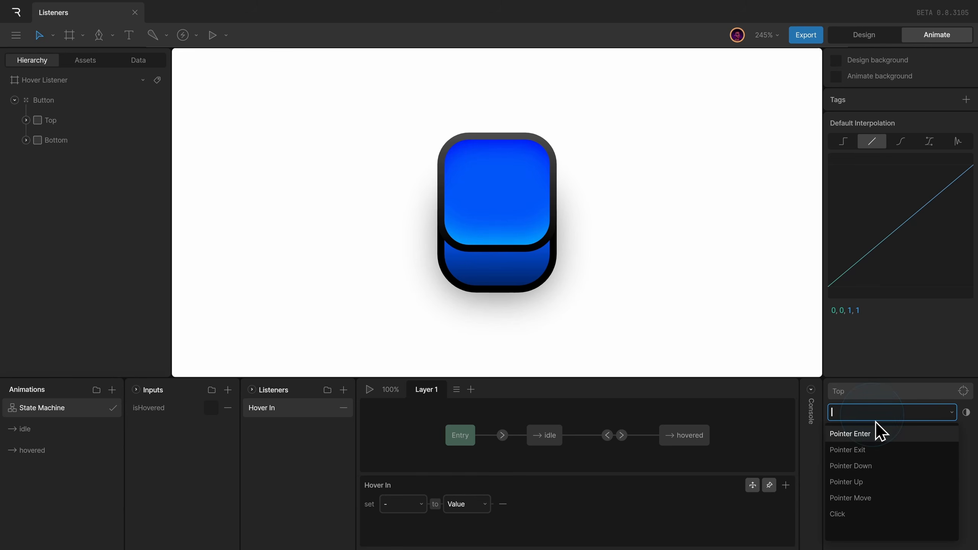
click(885, 434)
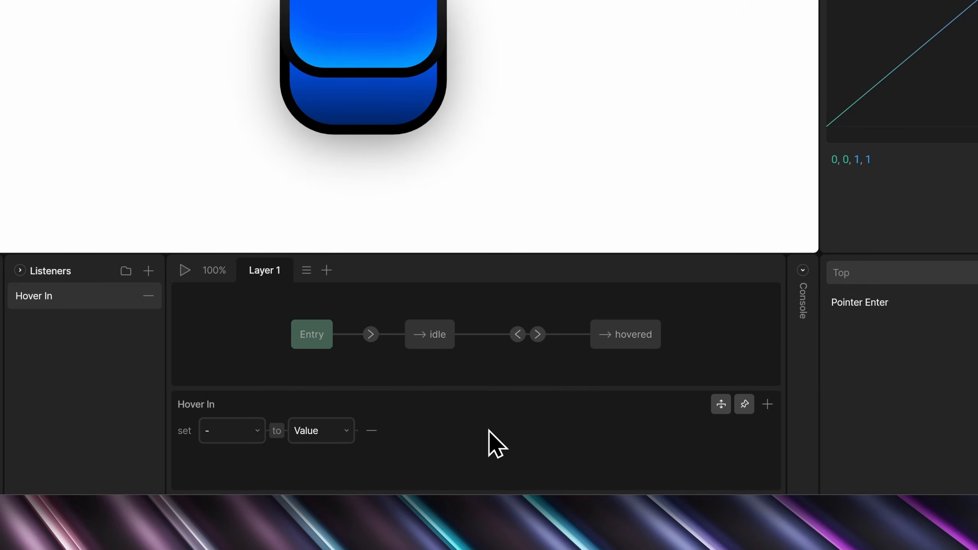
Step: Replace Hover In's default action with an Input Change that sets isHovered to true
click(377, 431)
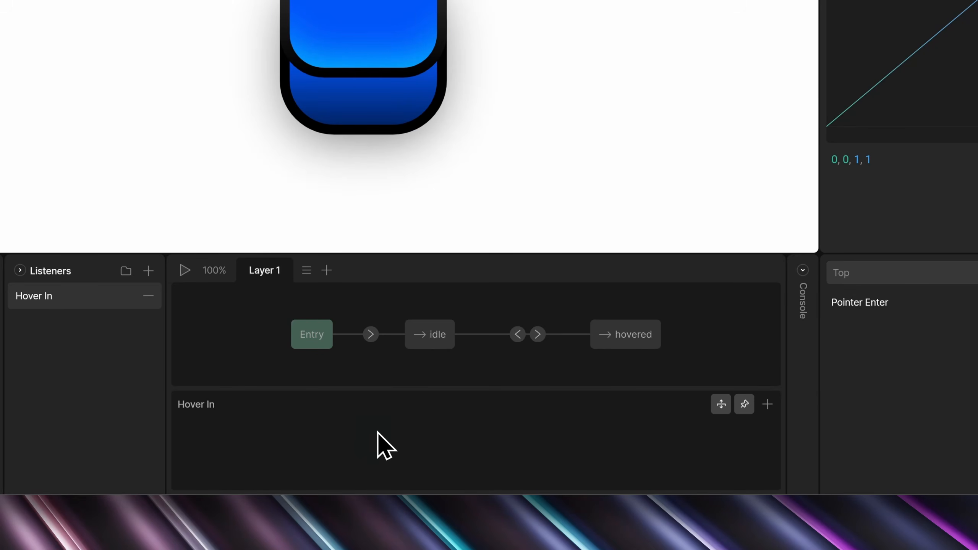
click(768, 407)
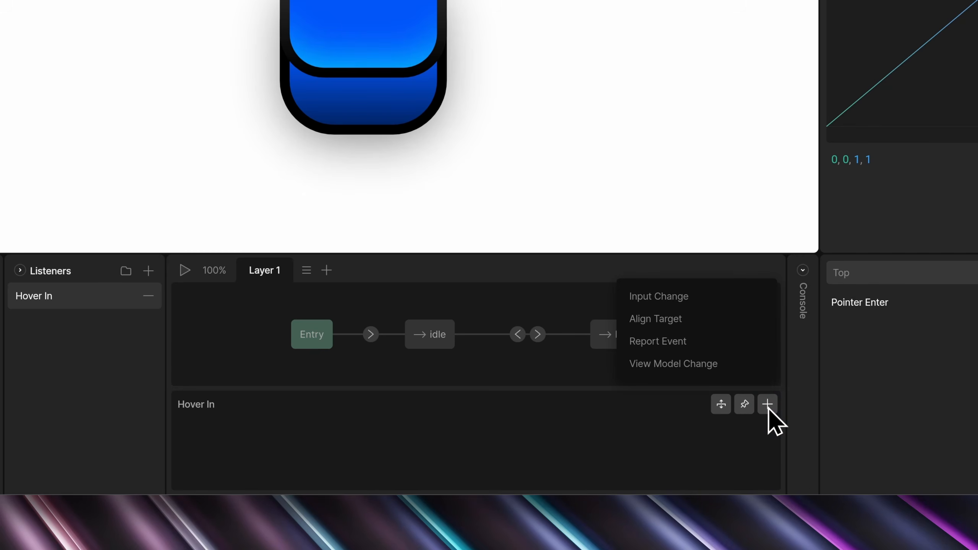
click(694, 301)
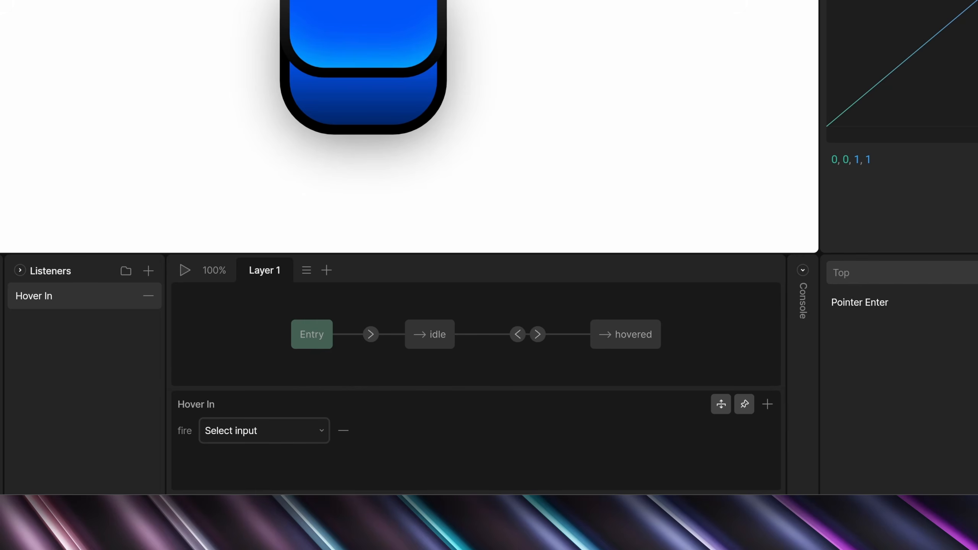
click(236, 430)
click(244, 391)
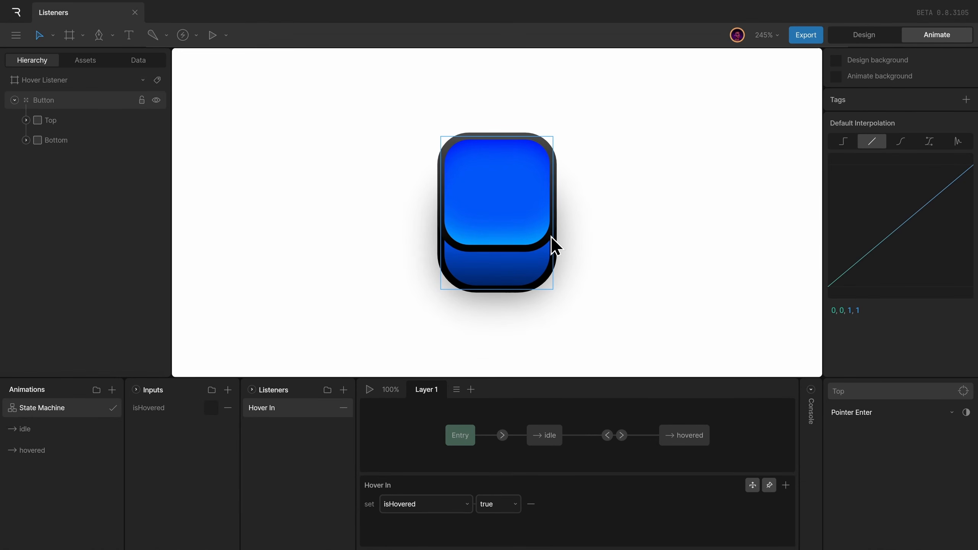
Step: Preview the State Machine and move the pointer over the blue button to test Hover In
key(space)
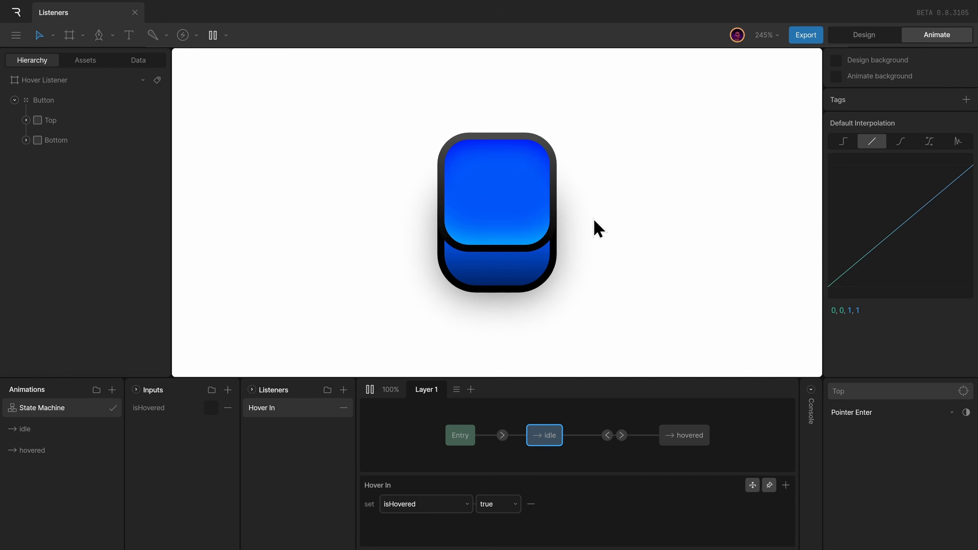
mouse_move(524, 208)
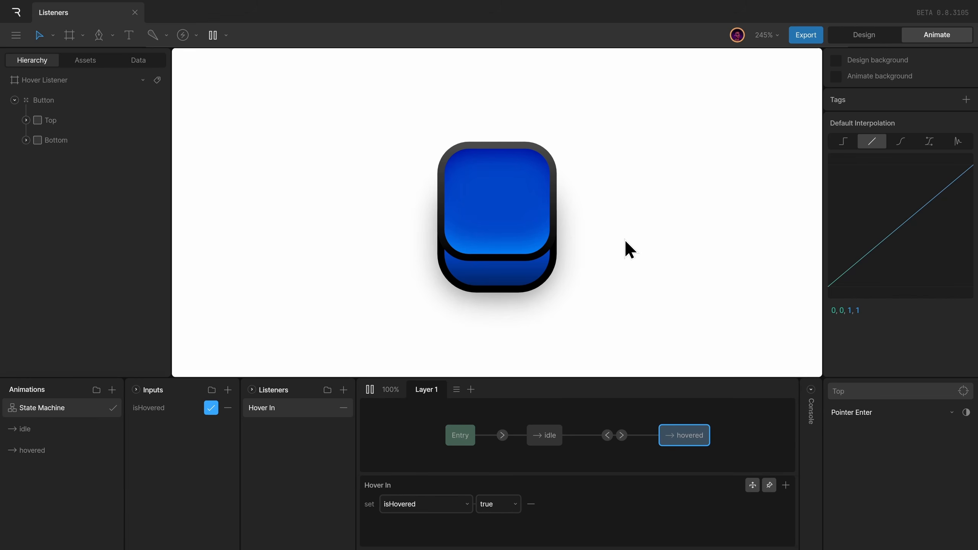
click(370, 389)
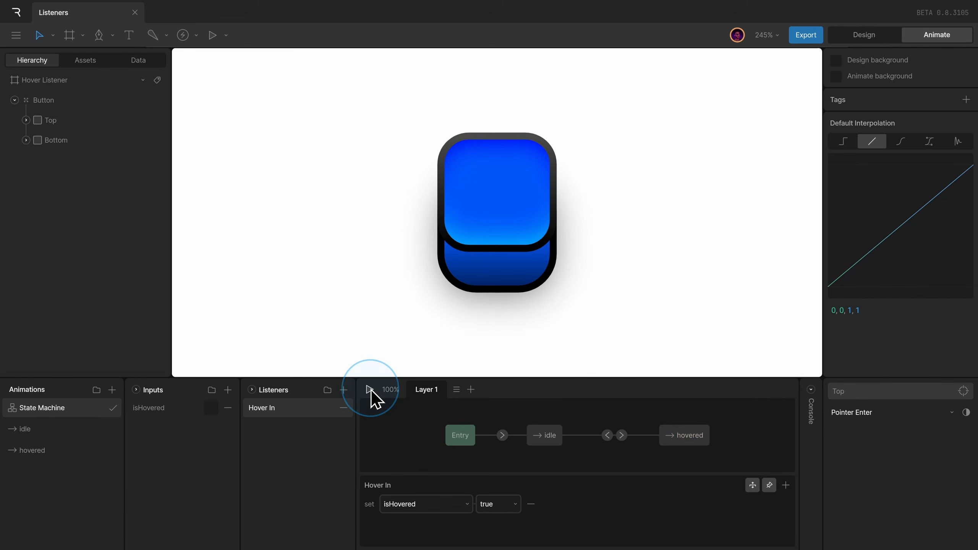
Step: Add a second listener to the blue button's State Machine and name it Hover Out
click(347, 392)
double_click(280, 408)
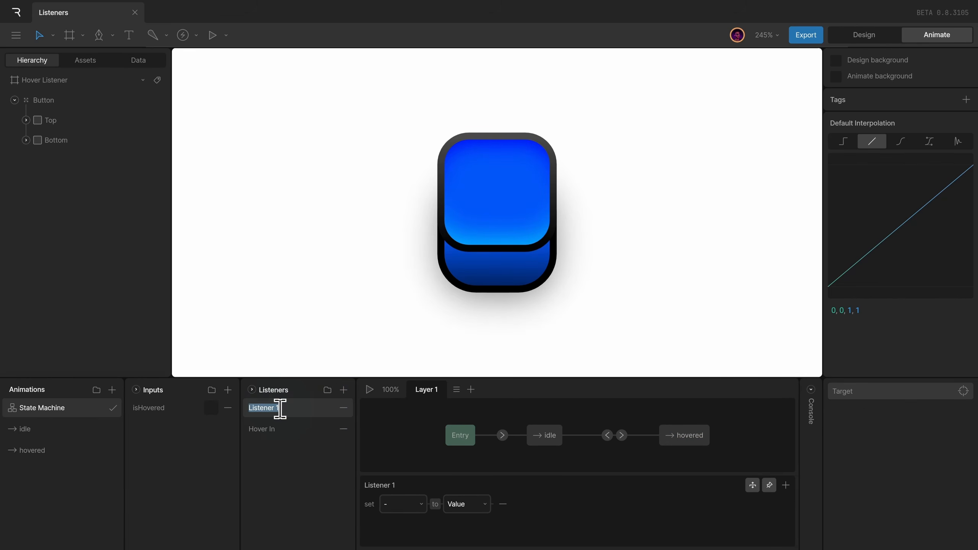
text(Hover Out)
Step: Target the Top shape with the Hover Out listener, using the Pointer Exit event
click(842, 393)
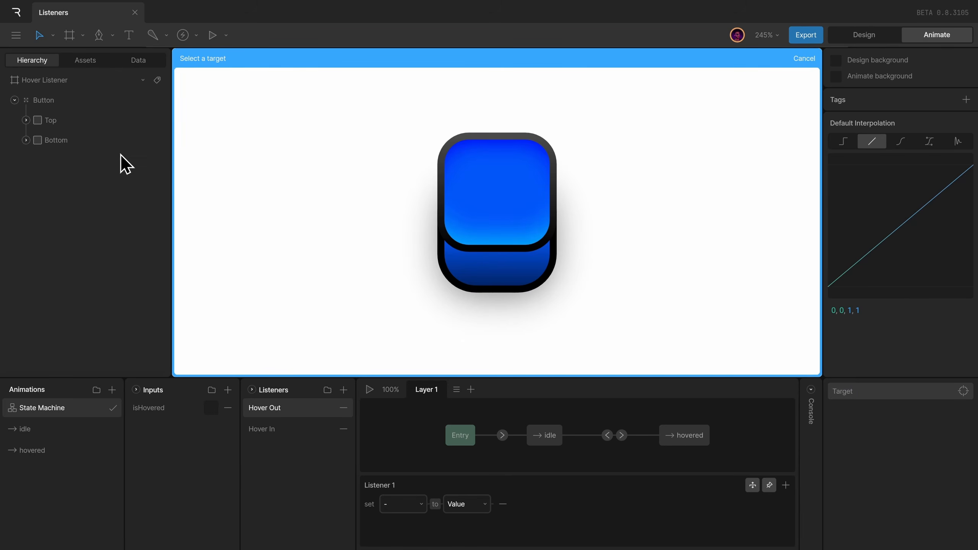
click(63, 120)
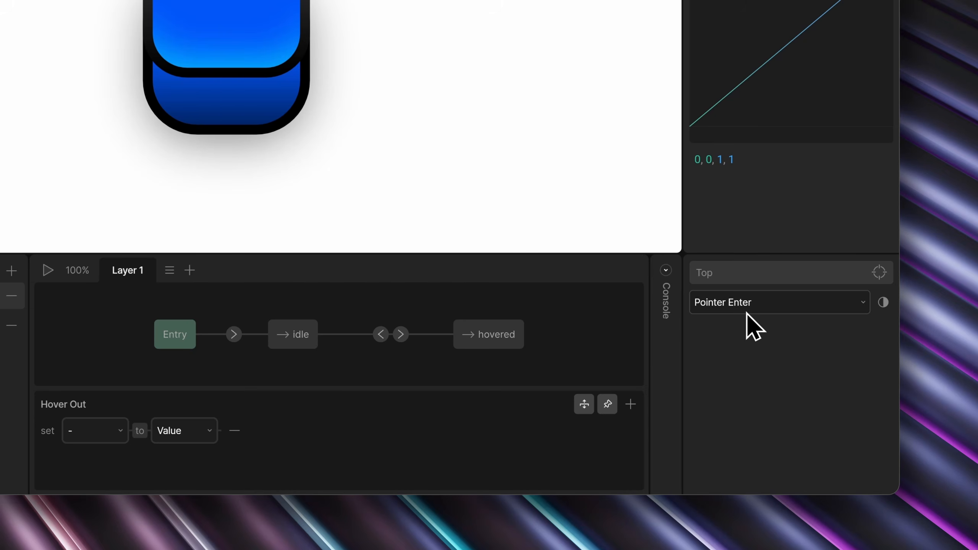
click(746, 312)
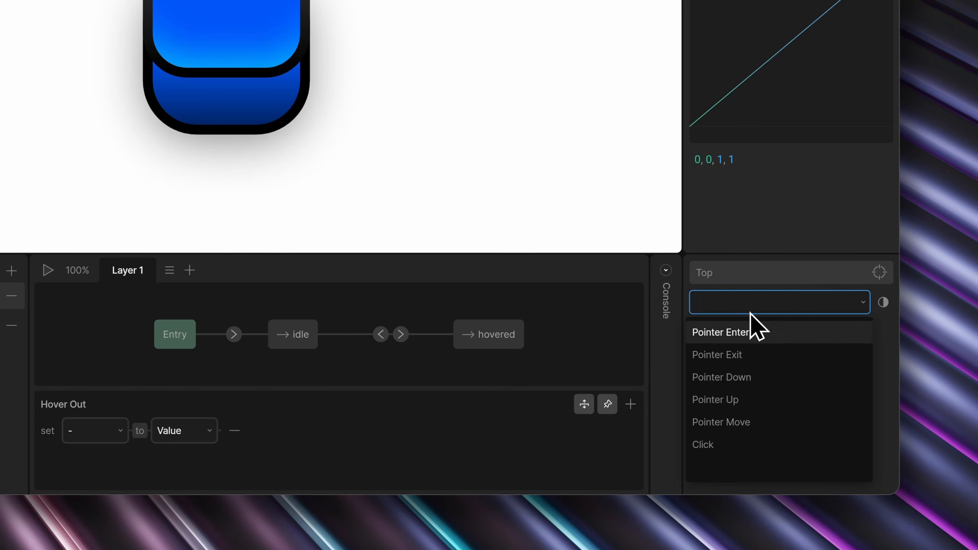
click(754, 354)
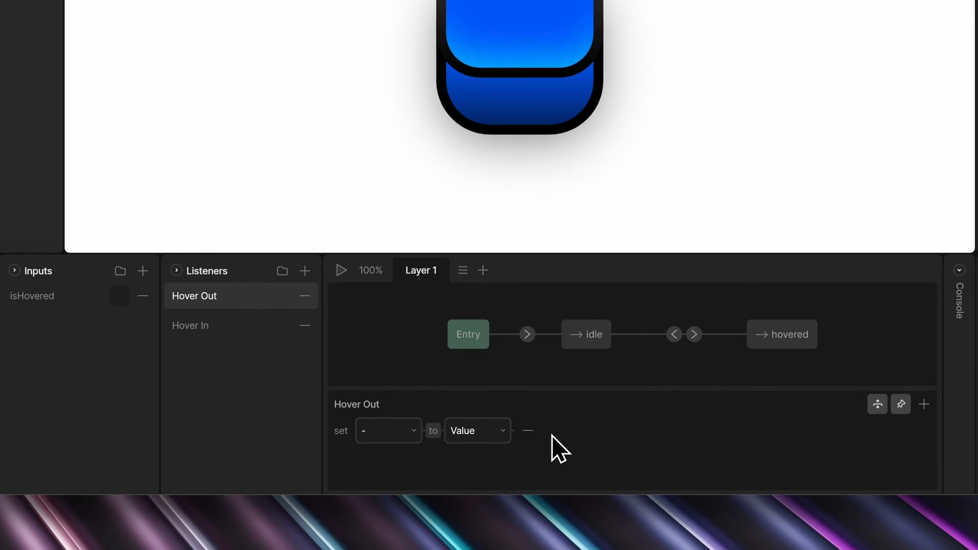
Step: Replace Hover Out's default action with an Input Change that sets isHovered to false
click(503, 503)
click(924, 404)
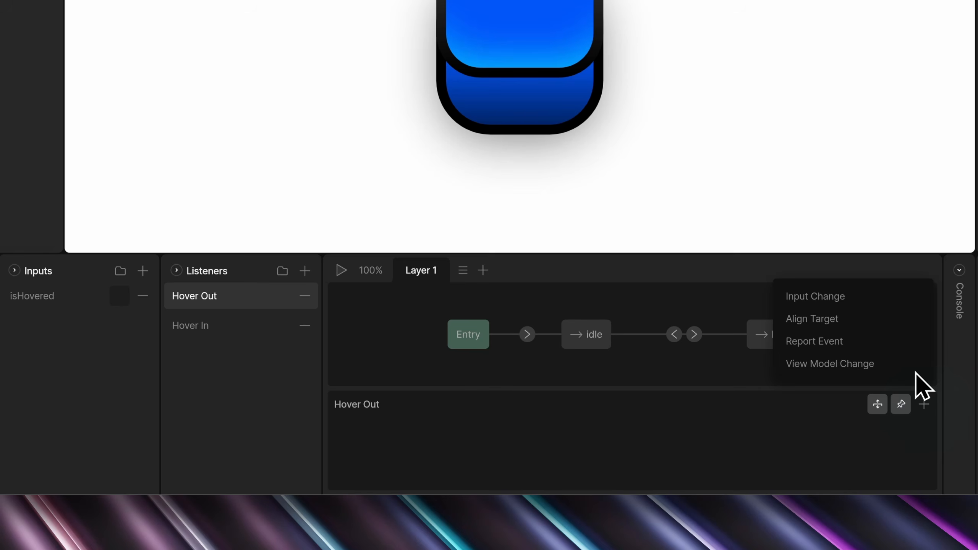
click(856, 298)
click(410, 430)
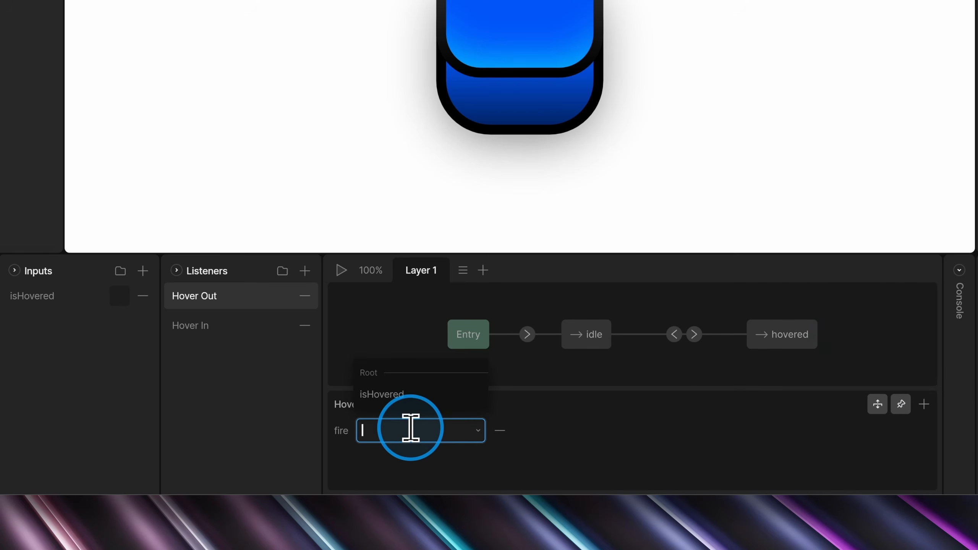
click(420, 395)
click(516, 429)
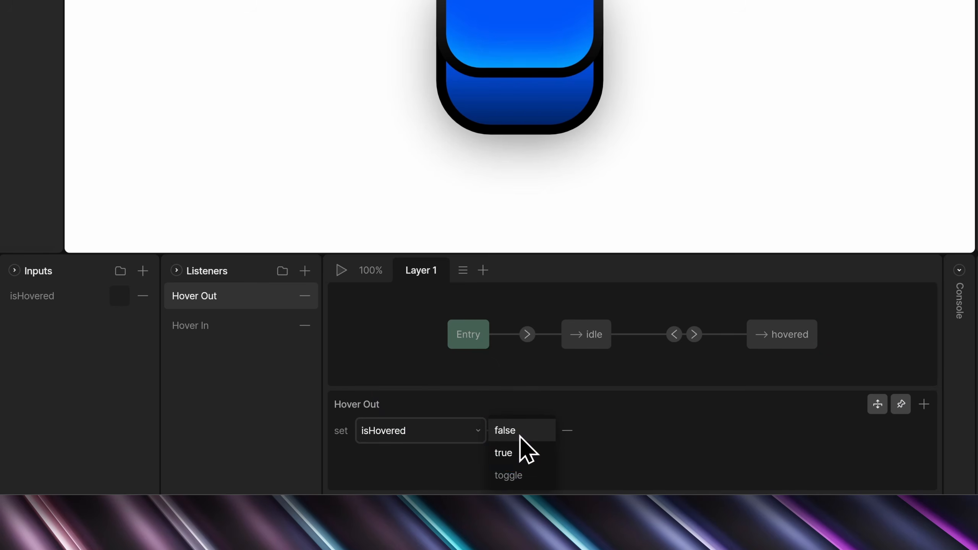
click(520, 433)
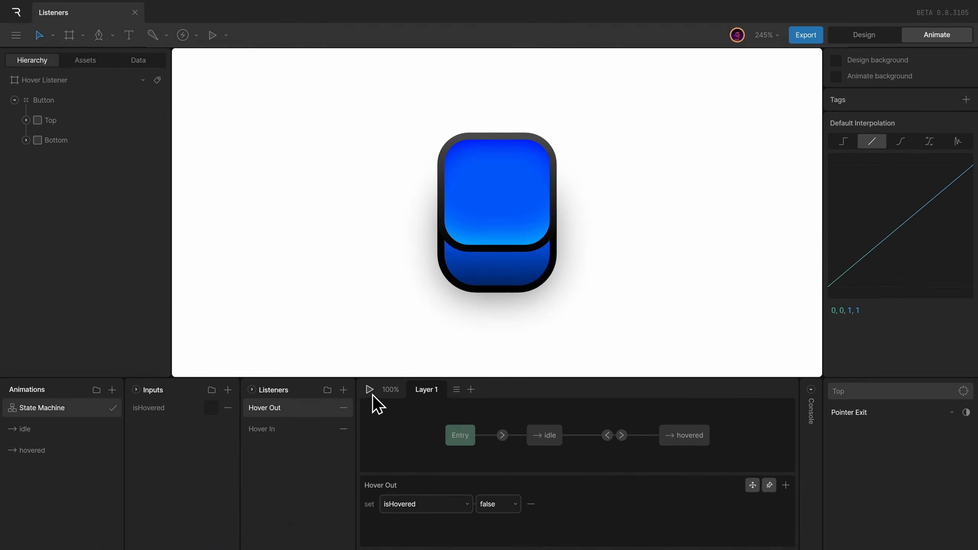
Step: Preview the blue button's State Machine, and toggle isHovered on and off in the purple button's preview
click(341, 270)
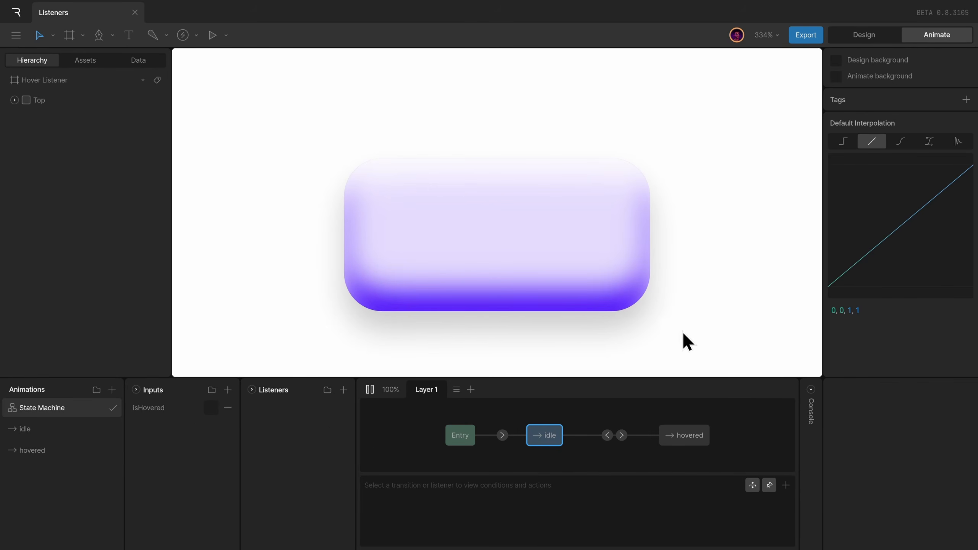
click(211, 408)
click(211, 407)
Step: Add a listener named Hover In to the purple button's State Machine, with the Top shape as its target
click(343, 390)
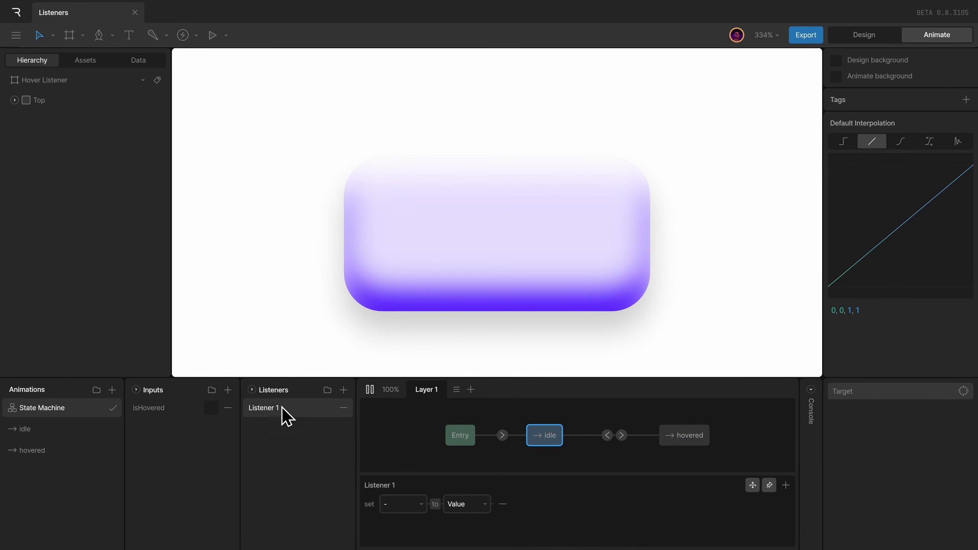
double_click(297, 407)
text(Hover In)
key(Return)
click(857, 390)
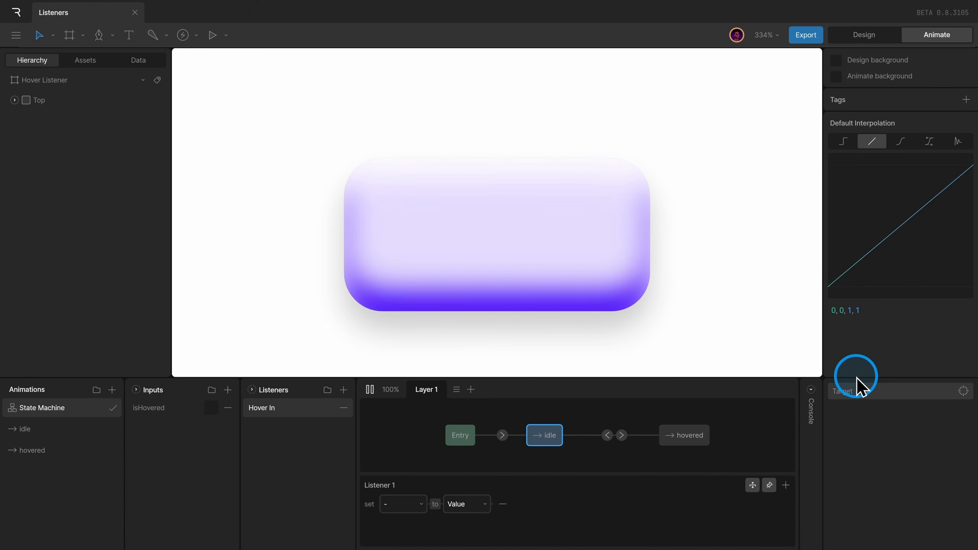
click(39, 101)
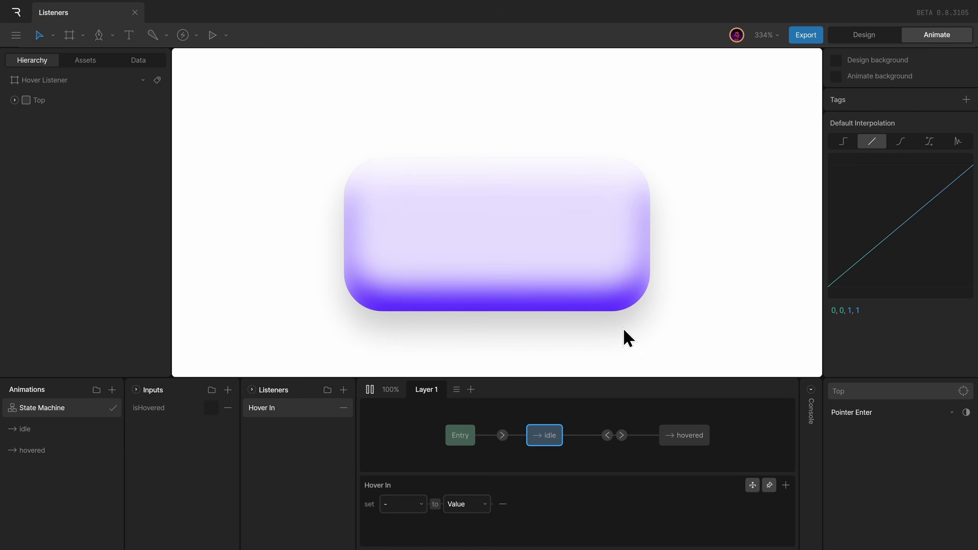
Step: Replace the default action of the purple button's Hover In listener with an Input Change setting isHovered to true
click(504, 503)
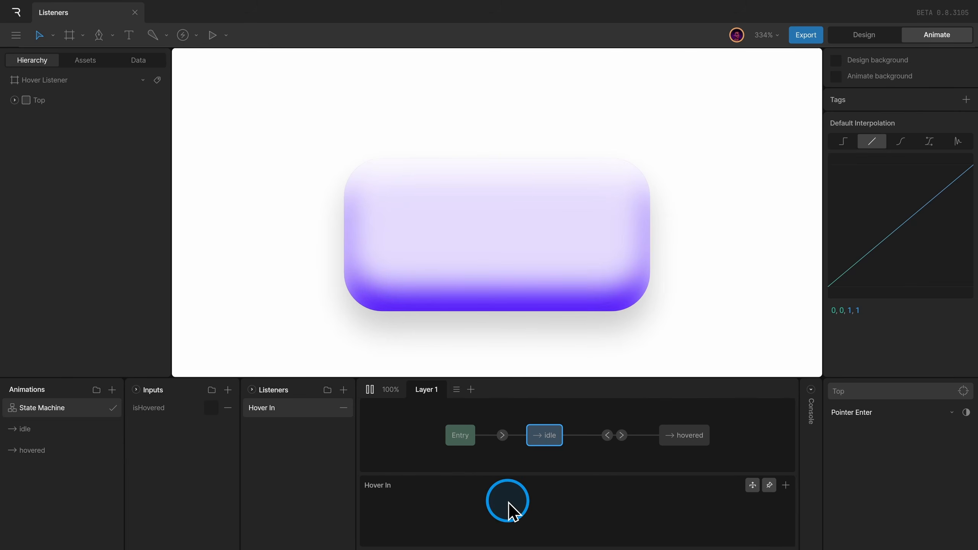
click(785, 485)
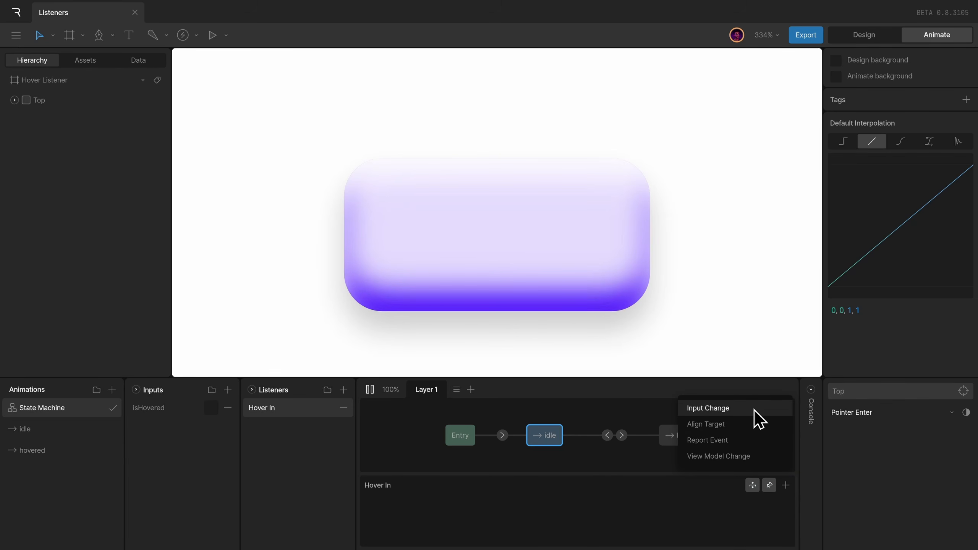
click(738, 410)
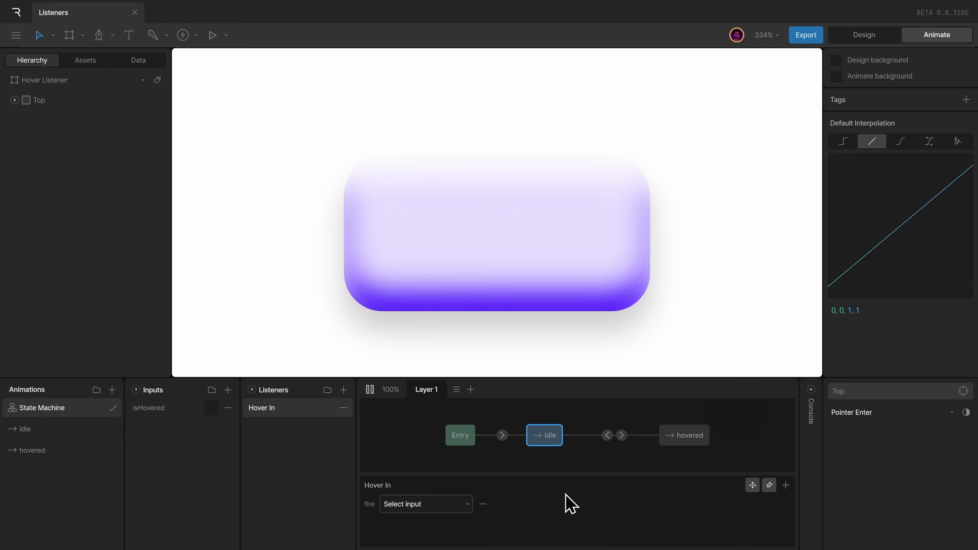
click(420, 506)
click(419, 475)
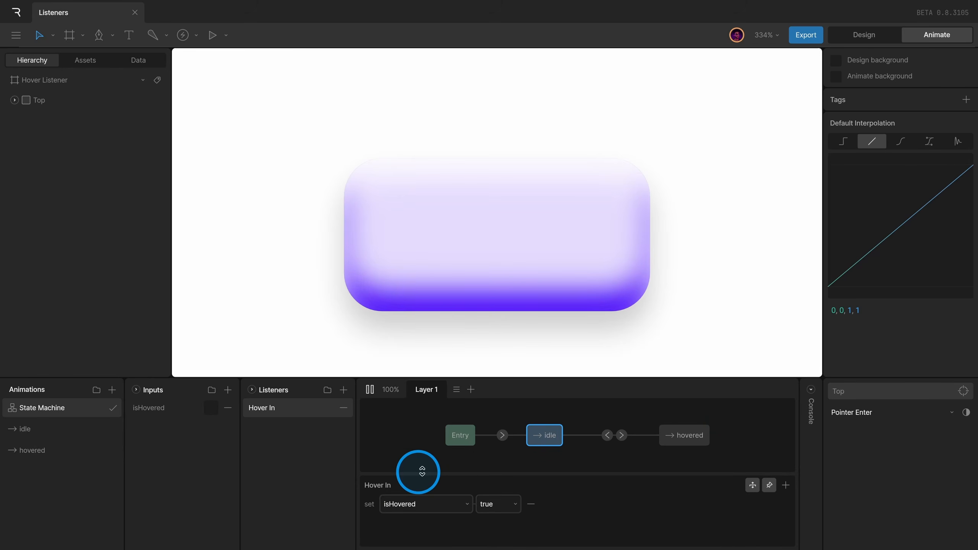
click(515, 517)
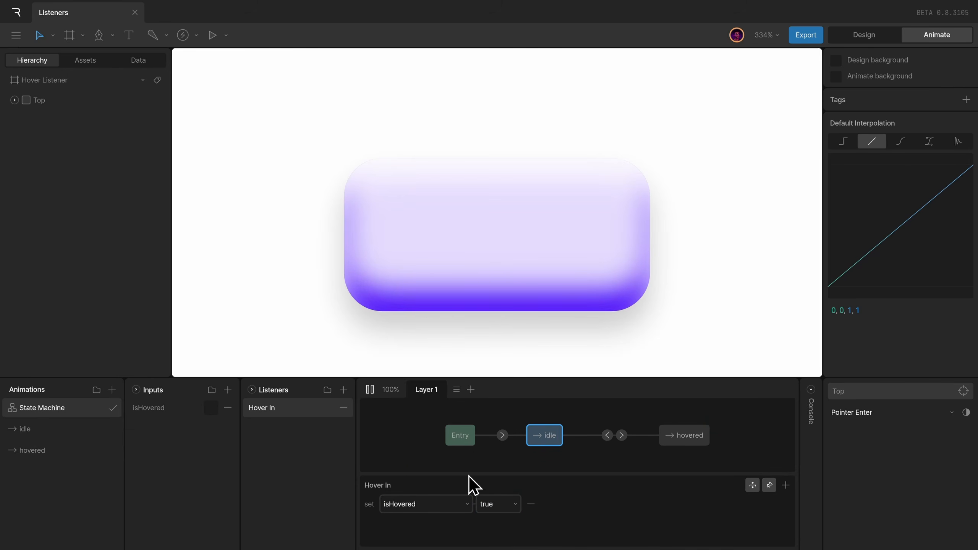
Step: Duplicate the purple button's Hover In listener as Hover Out, using Pointer Exit and setting isHovered to false
right_click(296, 414)
click(323, 425)
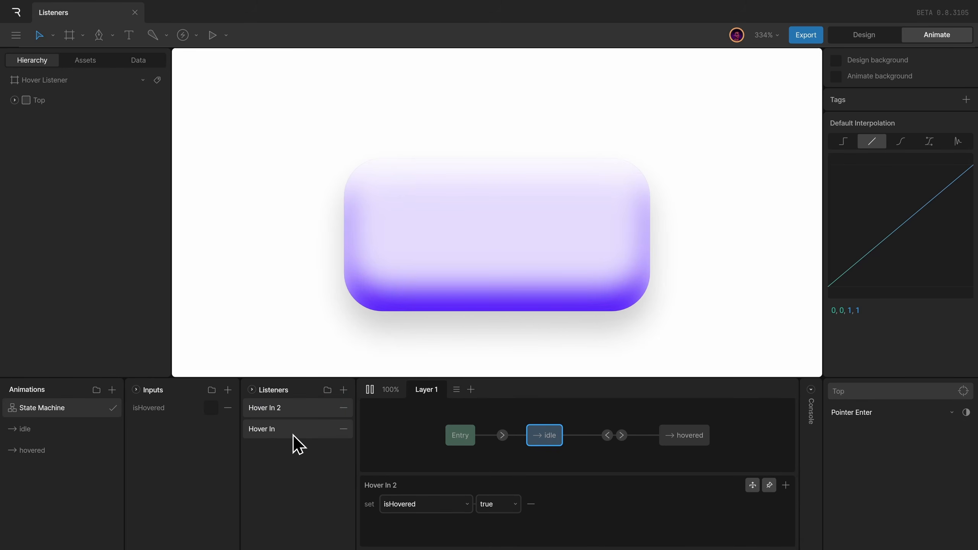
click(300, 408)
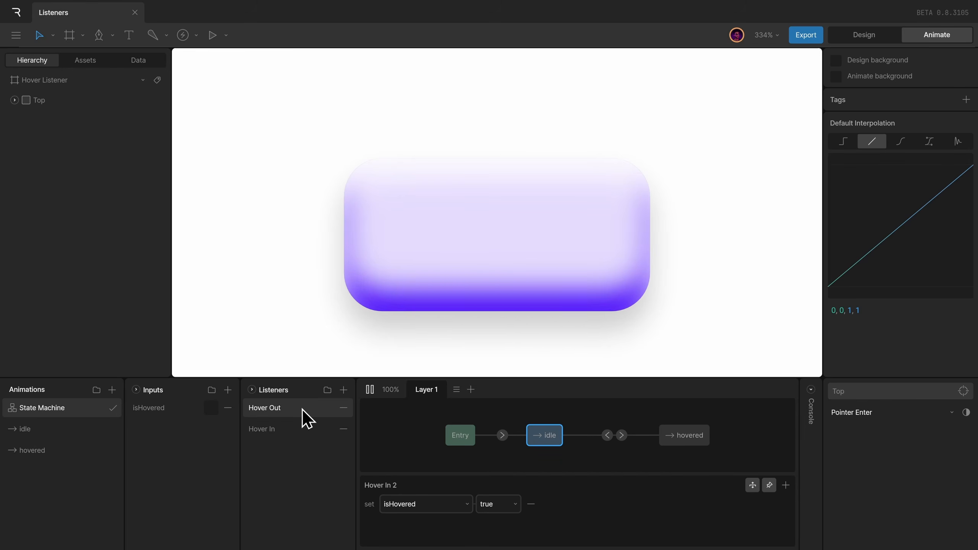
click(877, 417)
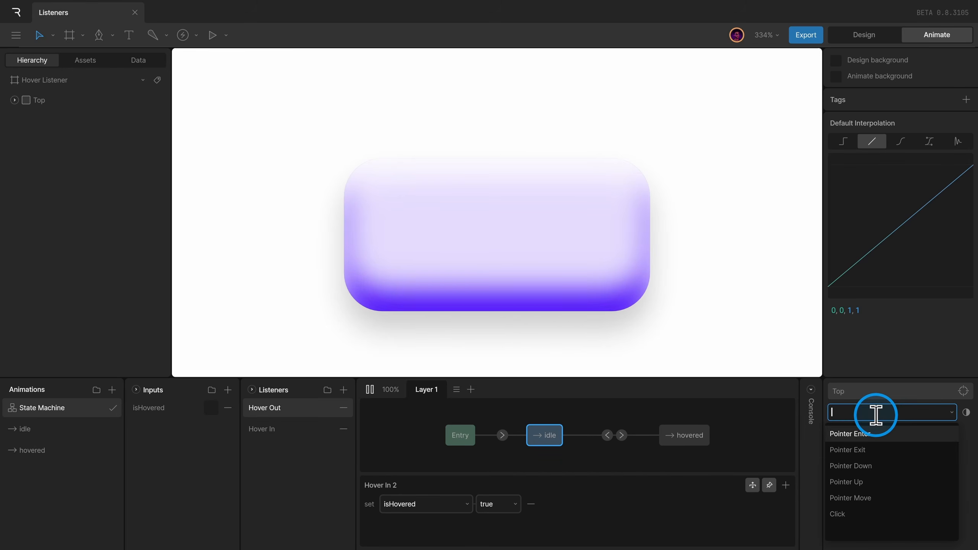
click(878, 448)
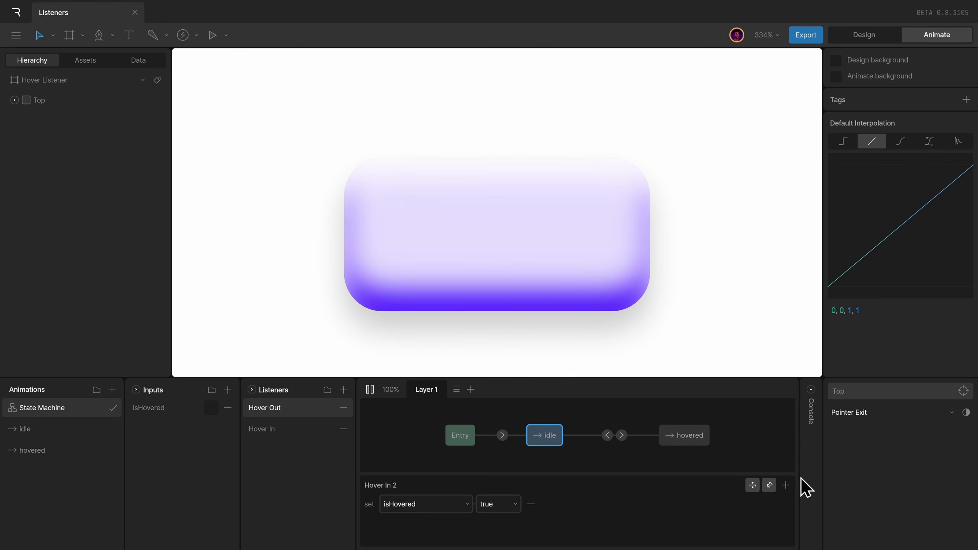
click(500, 505)
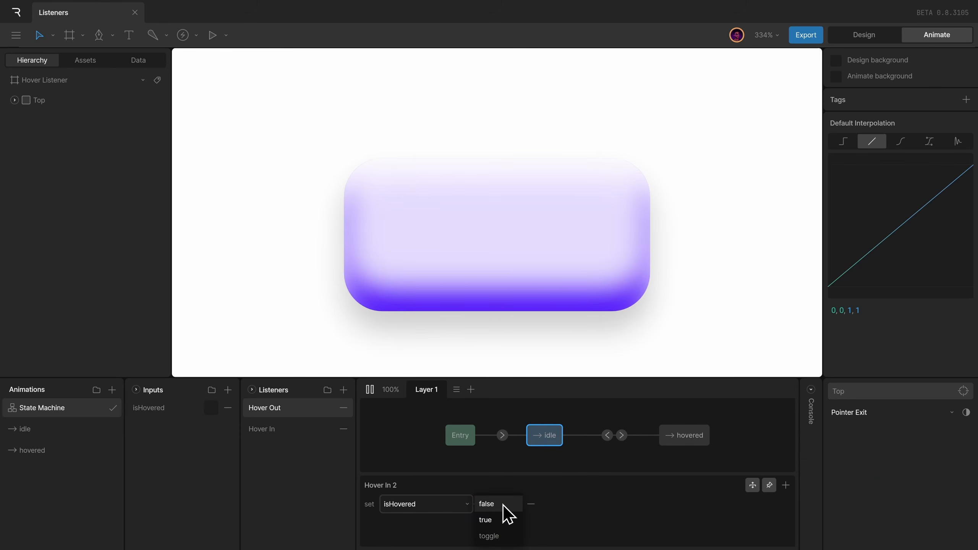
click(504, 506)
Step: Preview the Click Listener artboard's State Machine by firing its clicked trigger
click(371, 391)
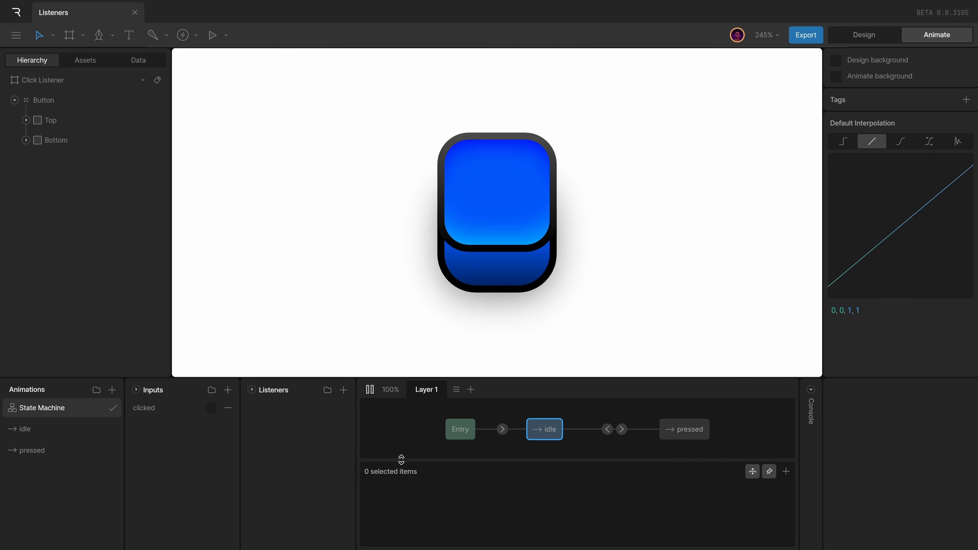
click(211, 412)
click(370, 389)
Step: Add a listener named Click that targets the Top shape and responds to the Click event
click(343, 390)
click(272, 407)
double_click(273, 409)
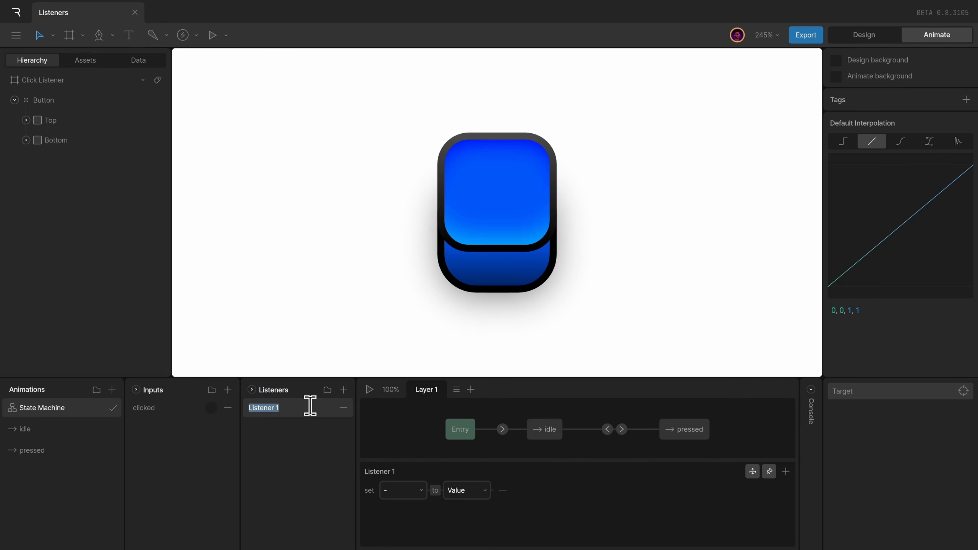
text(Click)
key(Return)
click(841, 396)
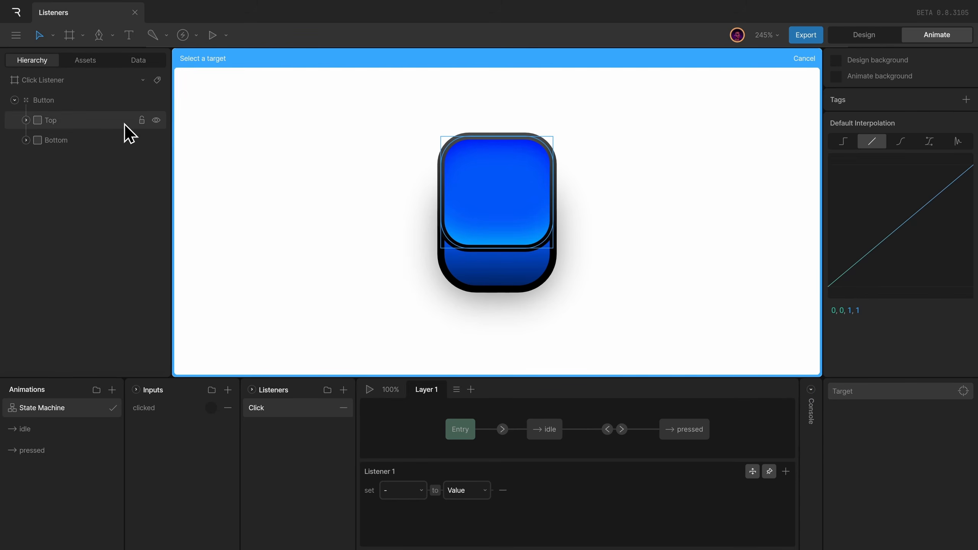
click(106, 124)
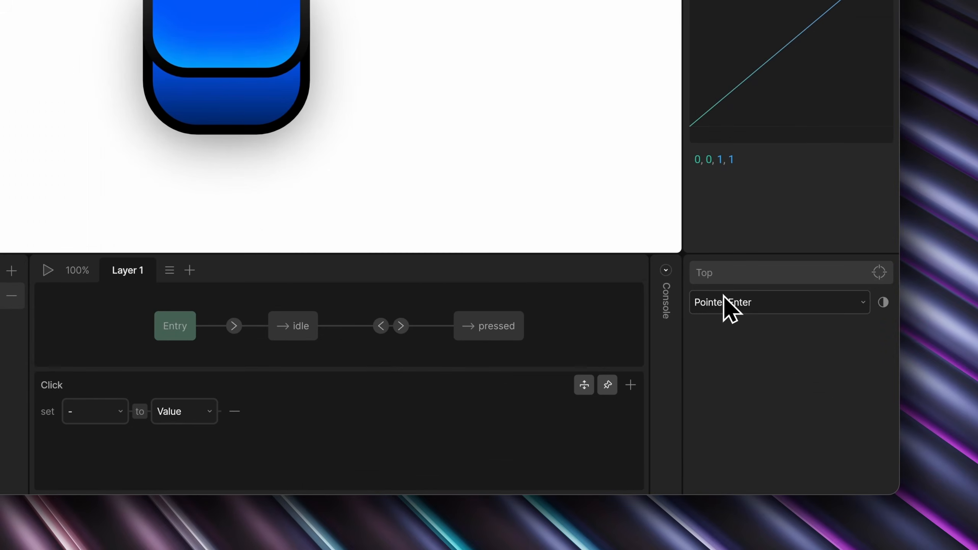
click(851, 408)
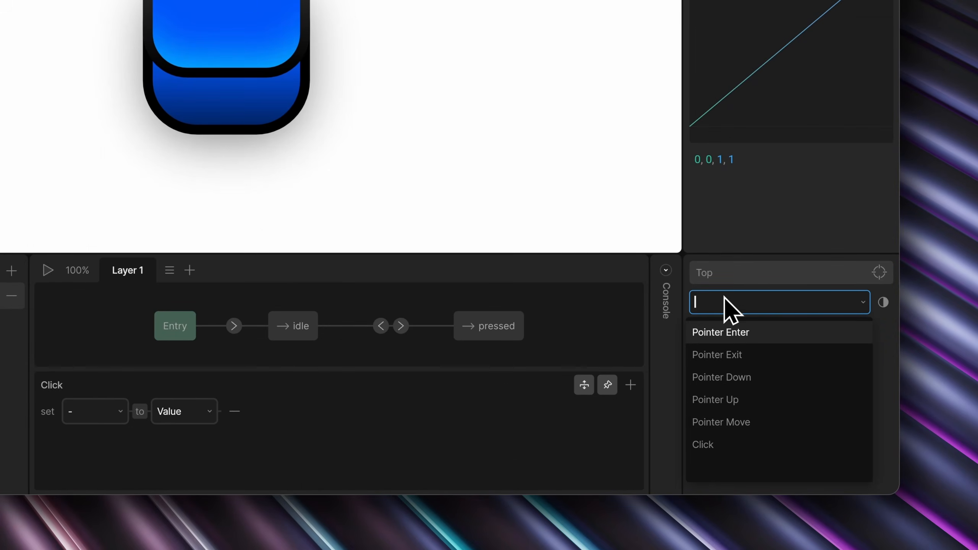
click(762, 449)
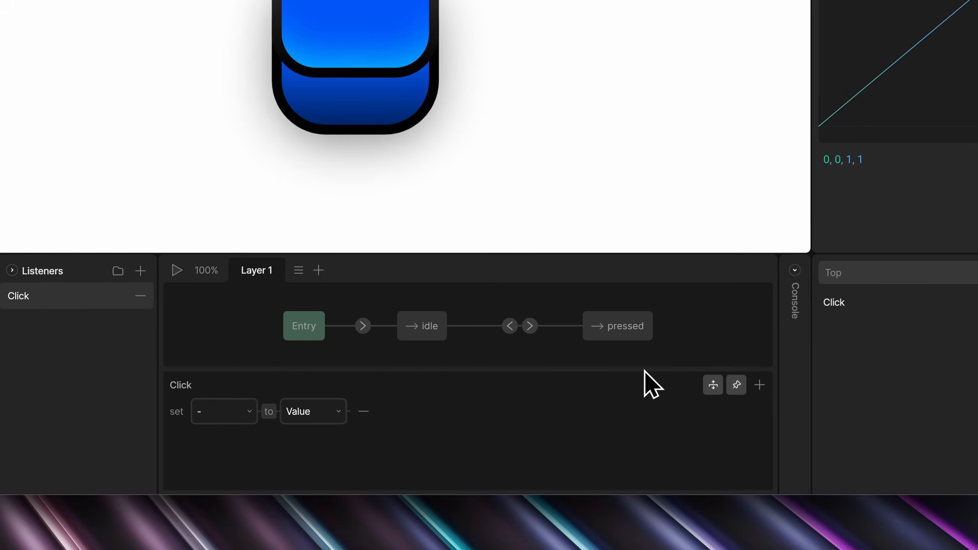
Step: Replace the Click listener's default action with an Input Change that fires the clicked trigger
click(235, 411)
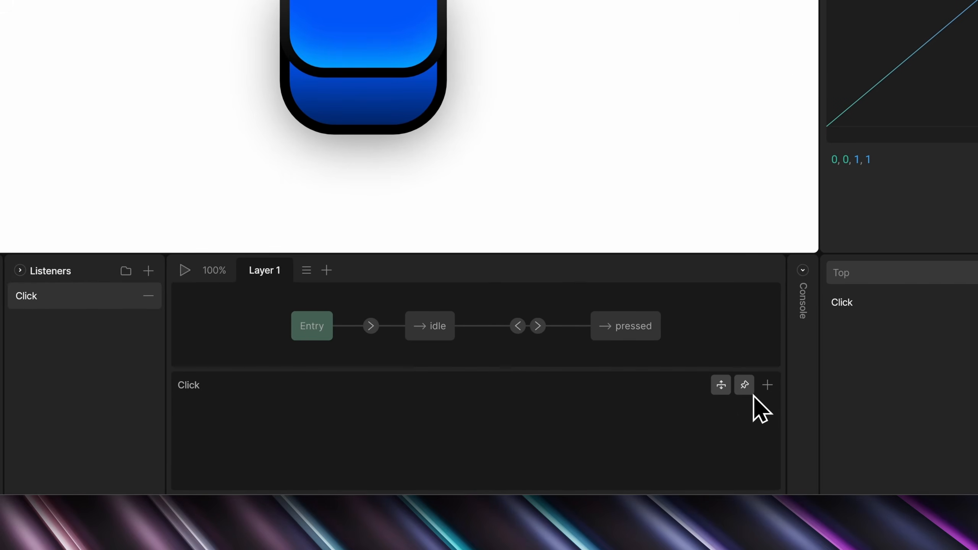
click(768, 384)
click(677, 322)
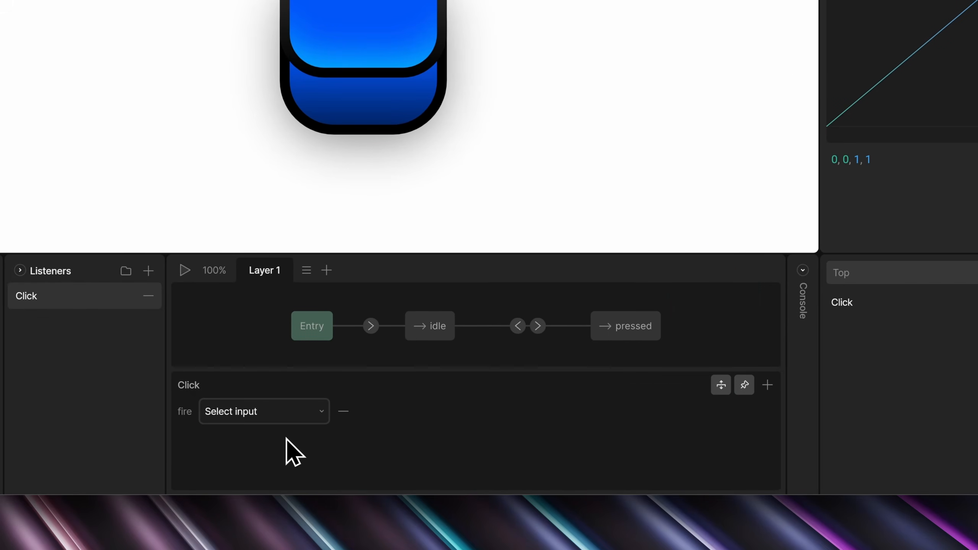
click(227, 409)
click(239, 370)
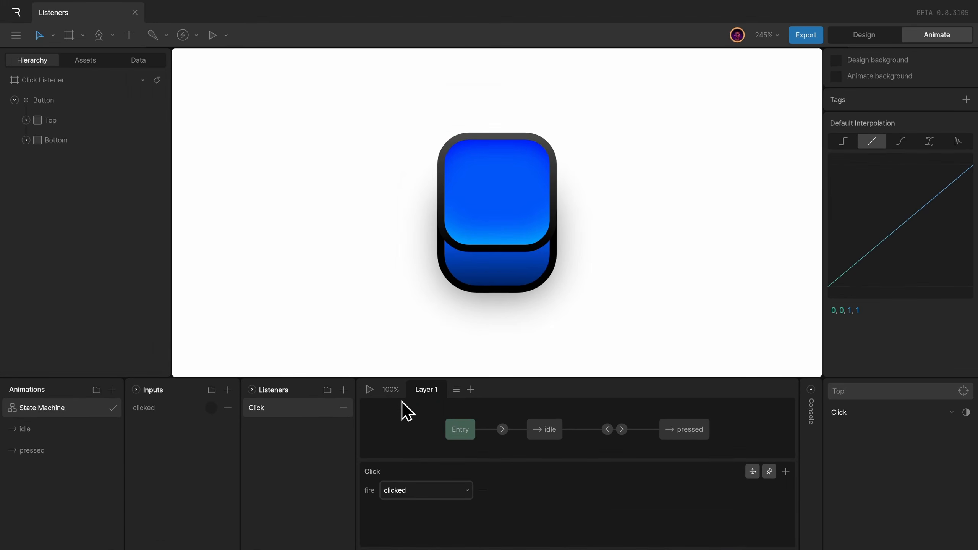
Step: Play the State Machine and test the Click listener on the blue button, including releasing the pointer outside it
click(187, 271)
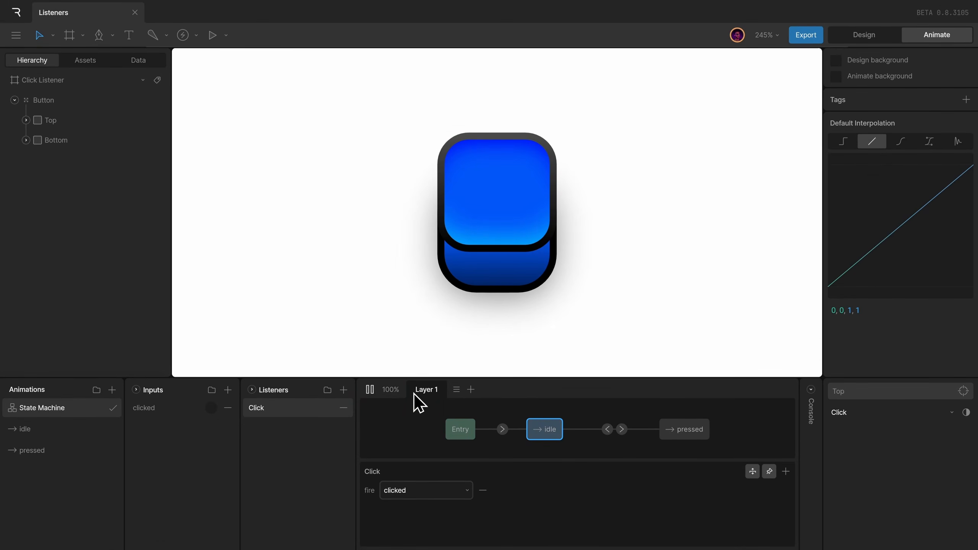
click(520, 186)
click(520, 186)
drag(507, 169, 724, 180)
drag(484, 196, 485, 196)
Step: Delete the Click listener and replace the clicked input with a Boolean input named isPressed
click(343, 407)
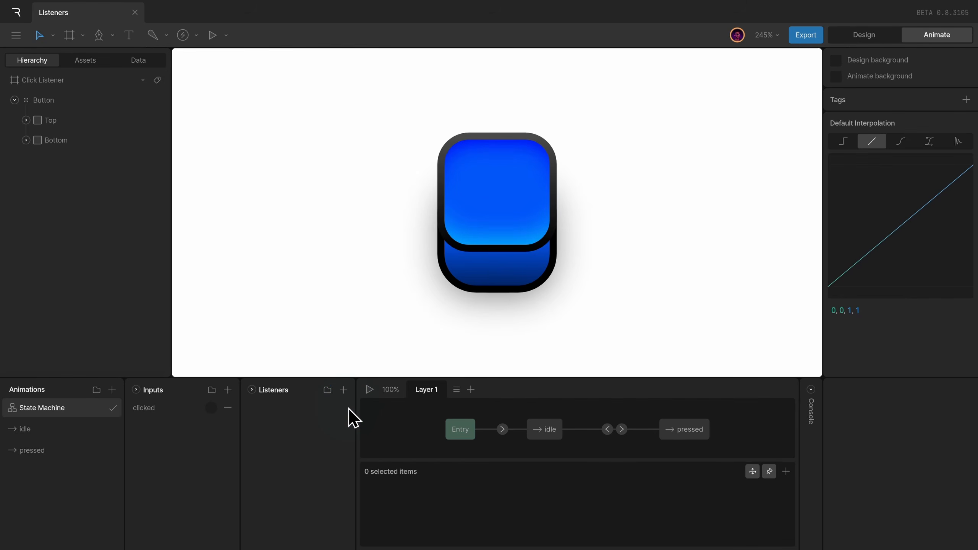
click(228, 408)
click(227, 389)
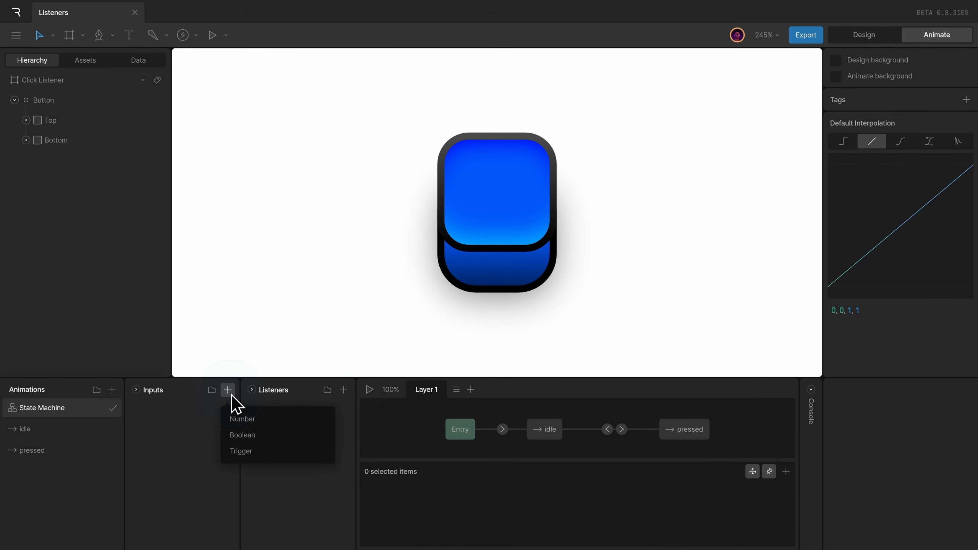
click(242, 434)
double_click(158, 411)
text(i)
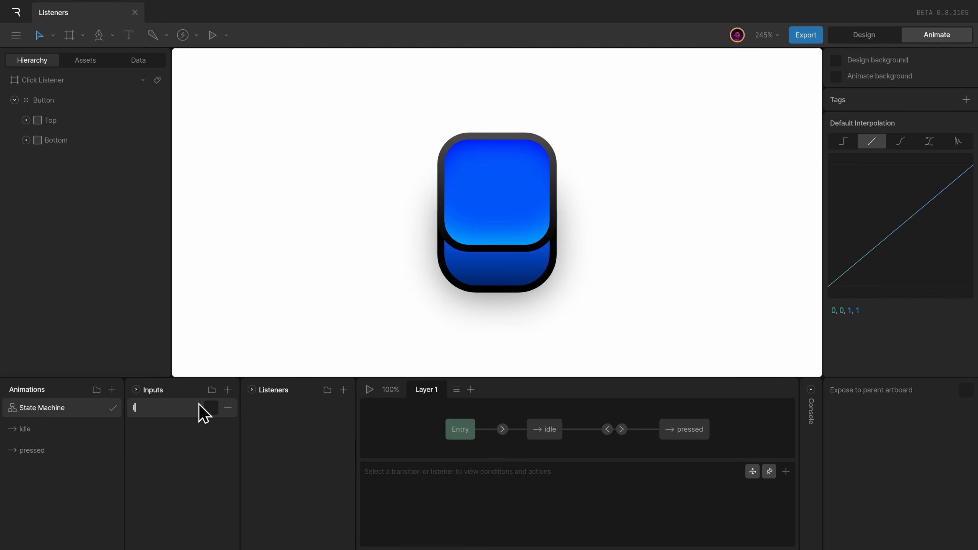
text(sPressed)
key(Return)
Step: Add a condition to the idle to pressed transition requiring isPressed to be true
click(622, 429)
click(786, 471)
click(397, 489)
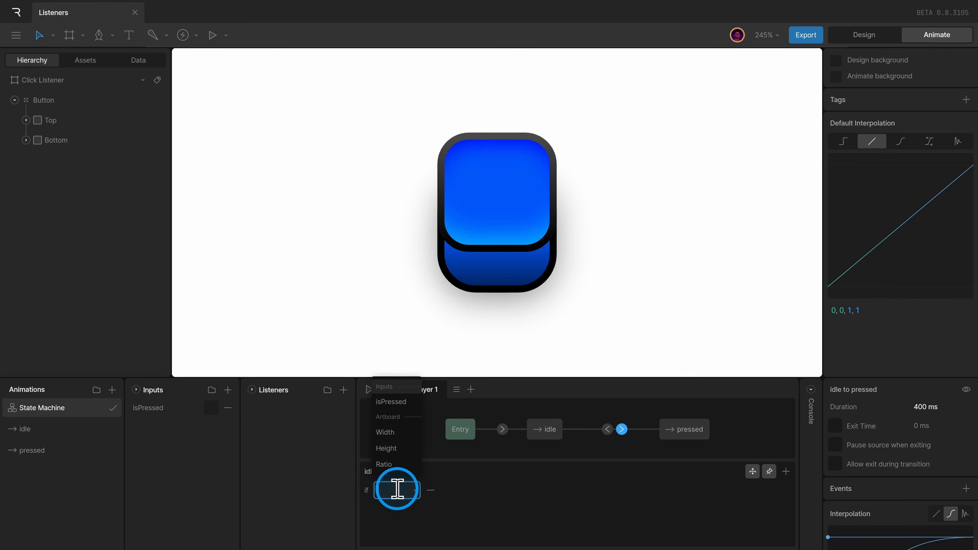
click(389, 401)
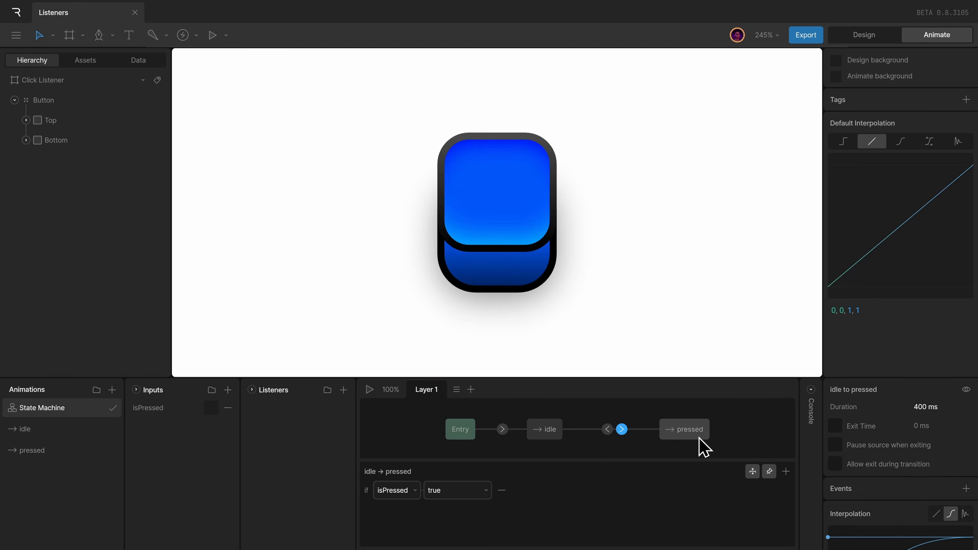
Step: Add a condition to the pressed to idle transition requiring isPressed to be false
click(607, 429)
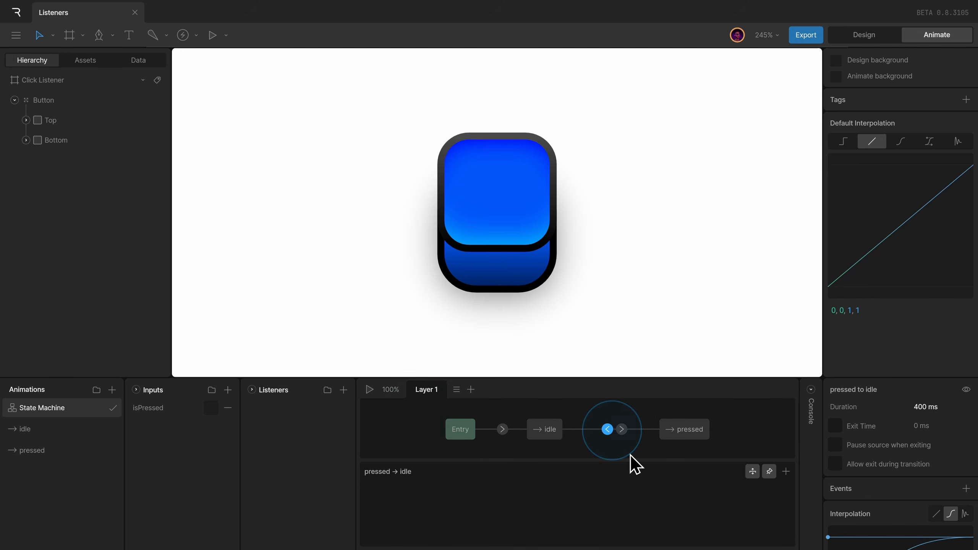
click(785, 471)
click(409, 491)
key(Return)
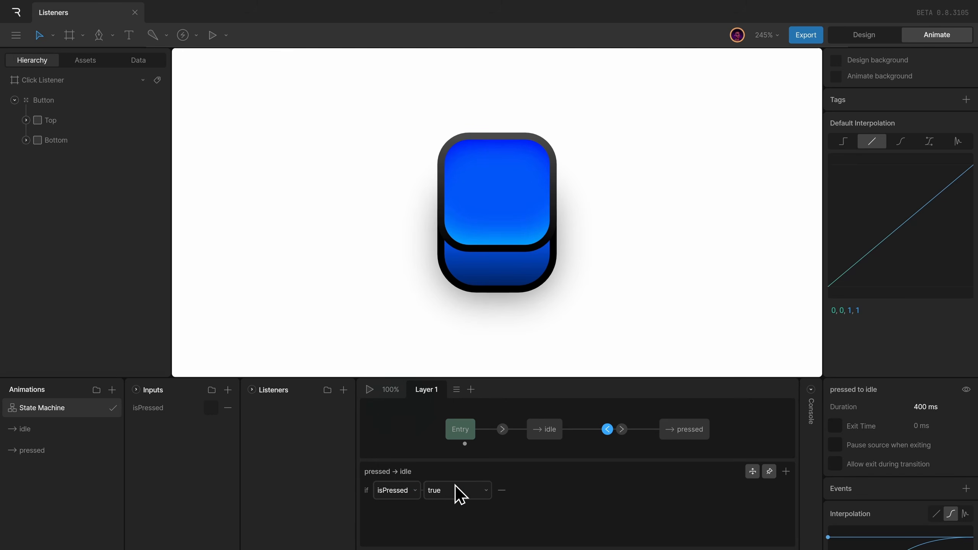
click(452, 492)
click(455, 503)
Step: Preview the State Machine by switching isPressed on and off, and stop playback
click(369, 390)
click(210, 408)
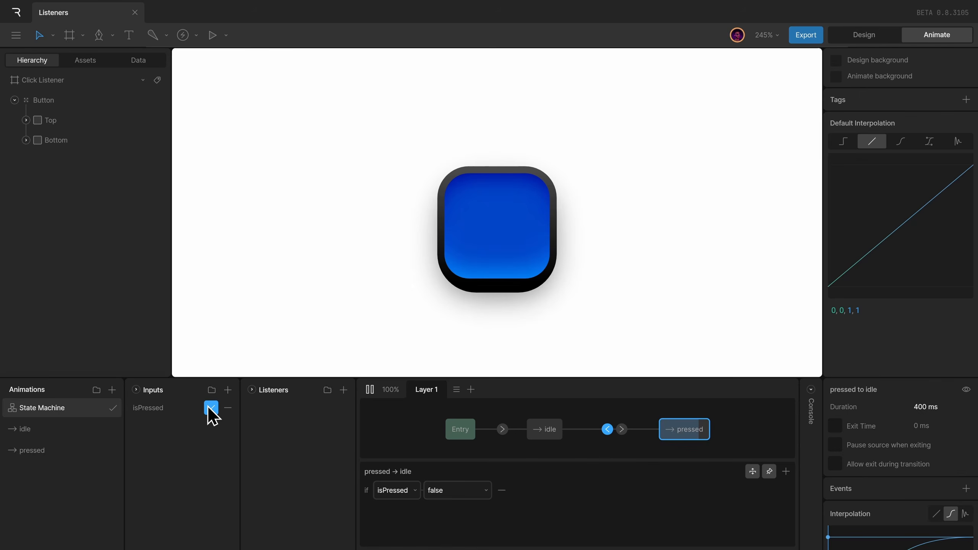
click(210, 407)
key(space)
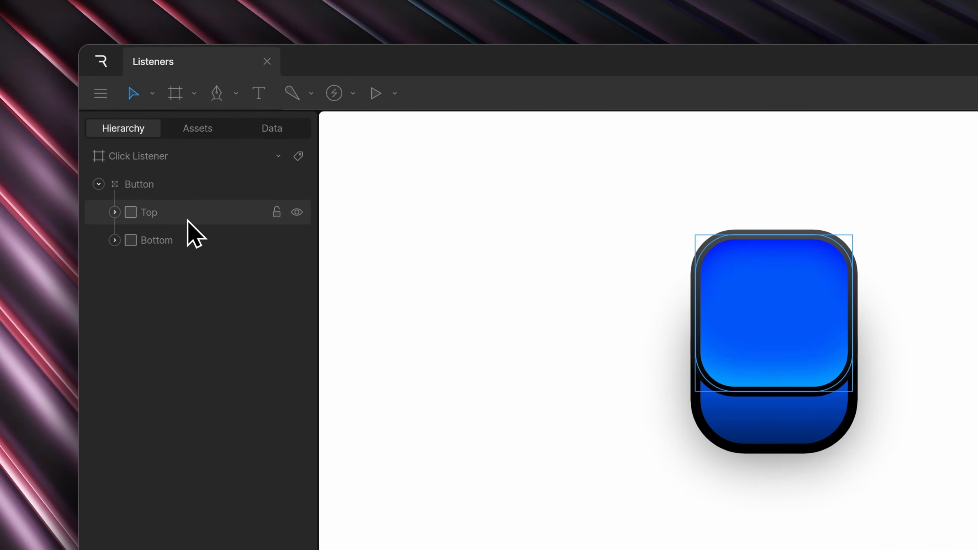
Step: Add a listener named Down targeting the Top shape, with Pointer Down as its event
click(187, 220)
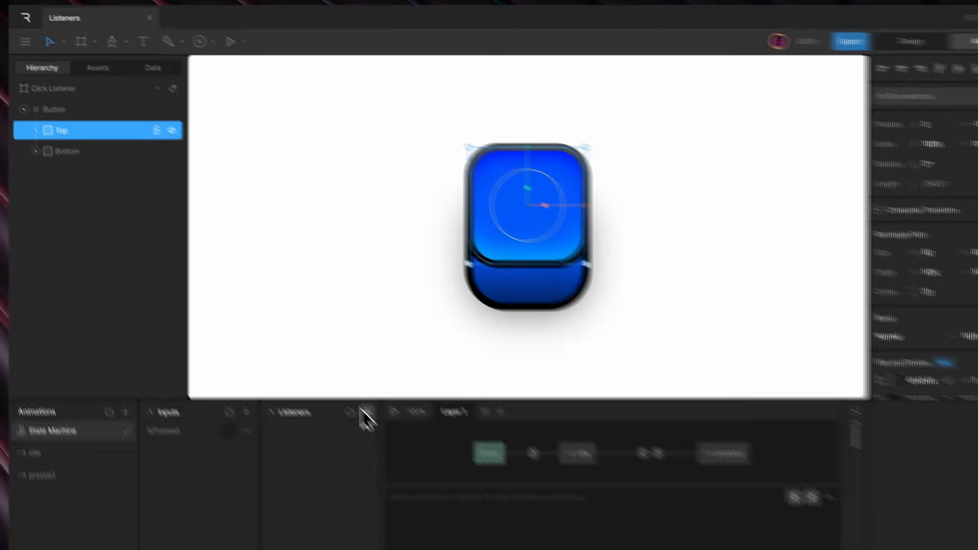
click(343, 389)
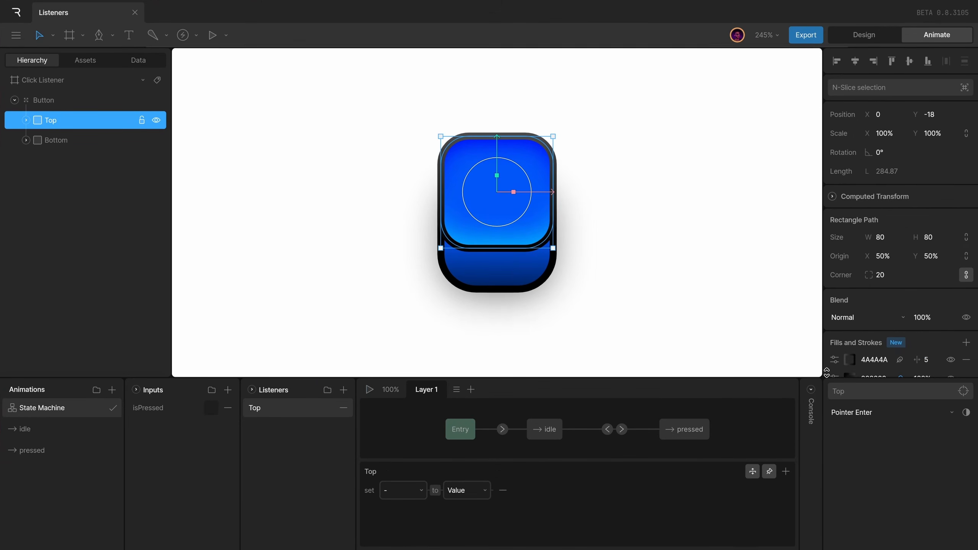
double_click(255, 408)
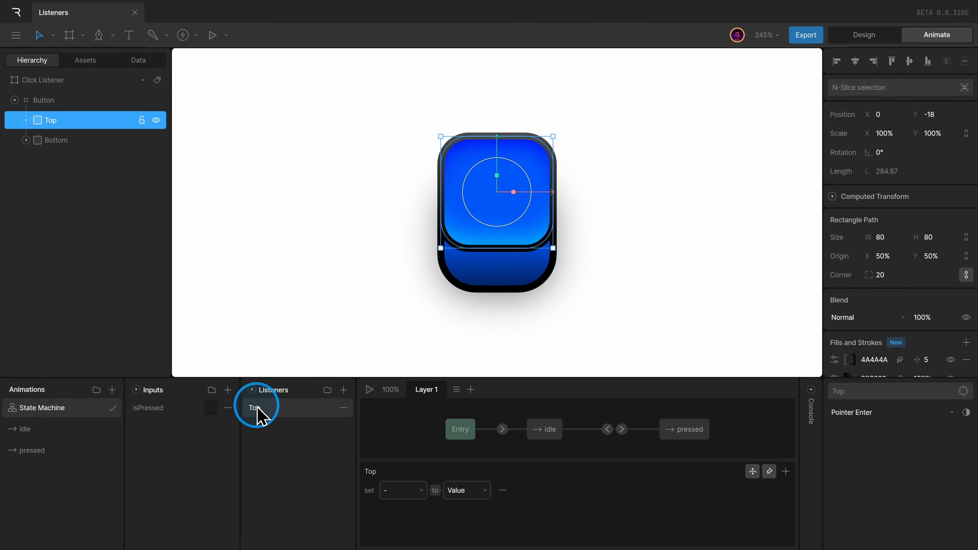
text(Down)
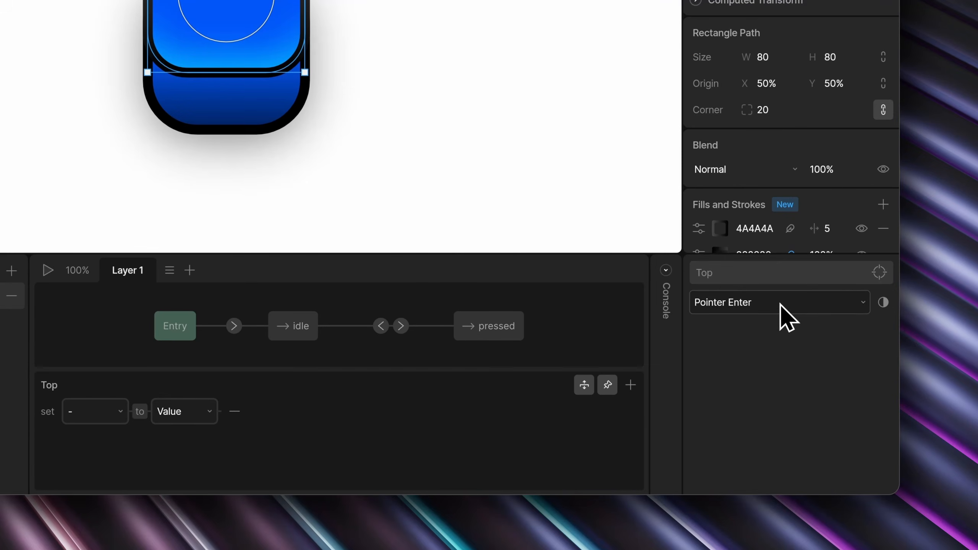
click(892, 415)
click(777, 378)
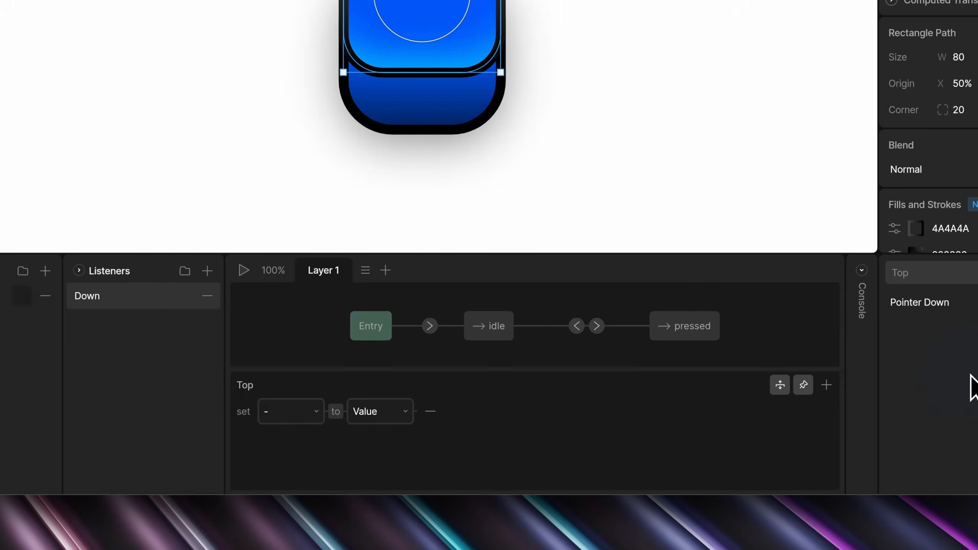
Step: Replace the Down listener's default action with an Input Change setting isPressed to true
click(527, 411)
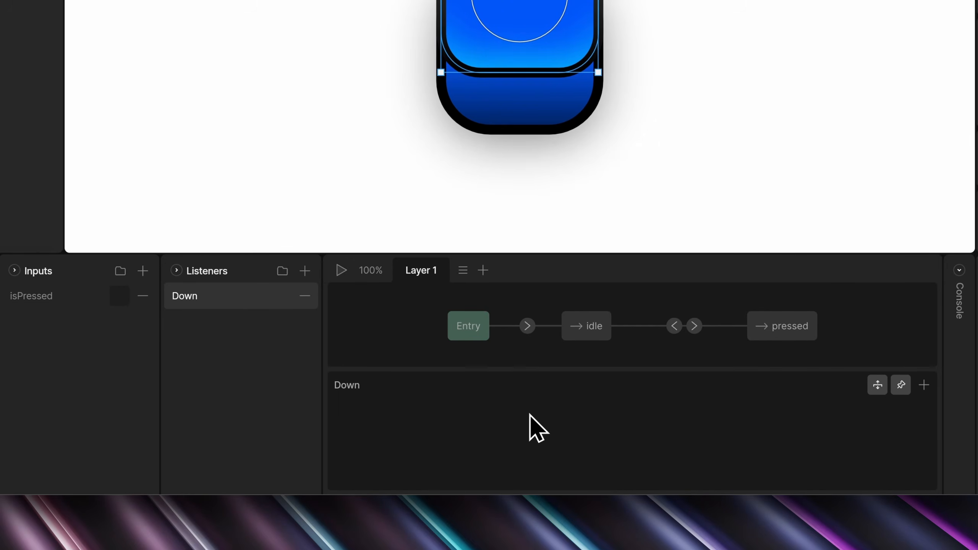
click(923, 384)
click(825, 345)
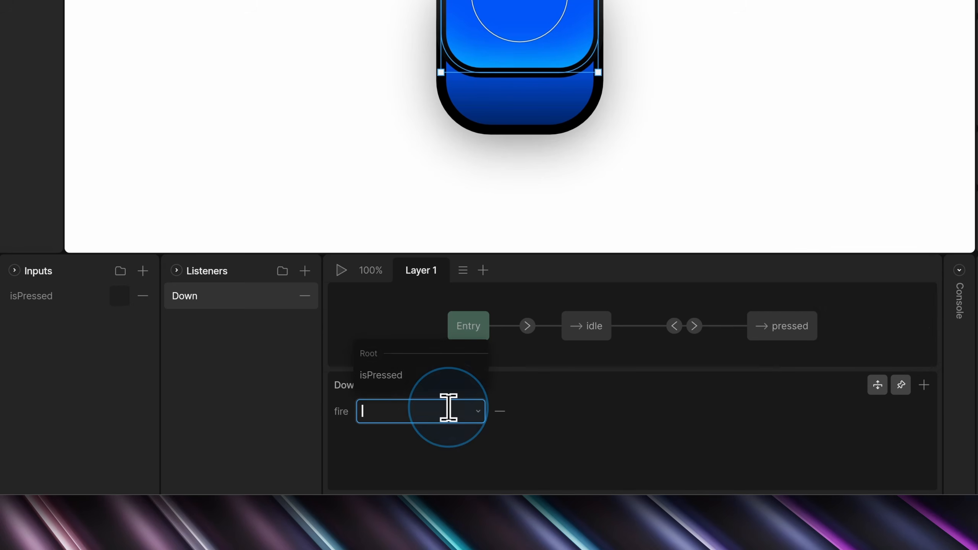
click(420, 376)
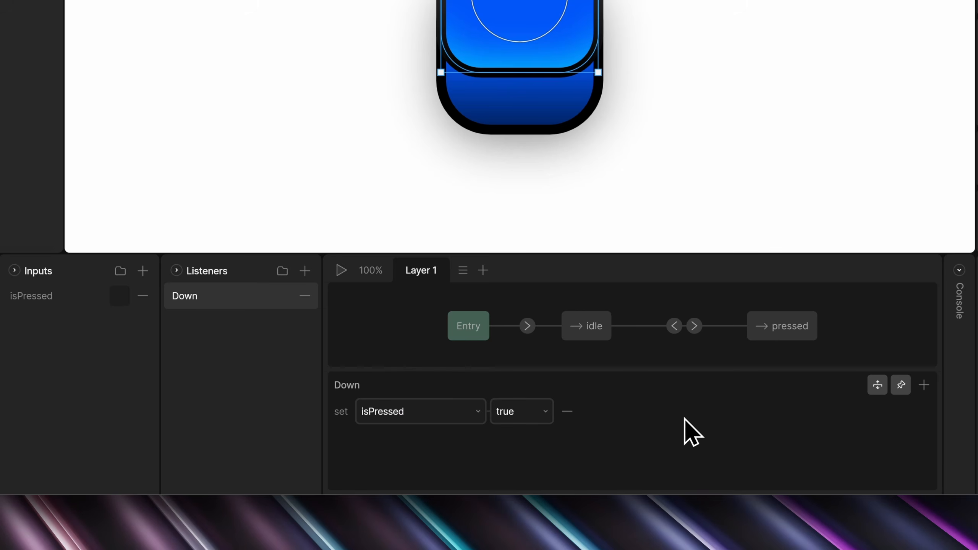
Step: Duplicate the Down listener as Up, with Pointer Up as its event and its action setting isPressed to false
right_click(268, 301)
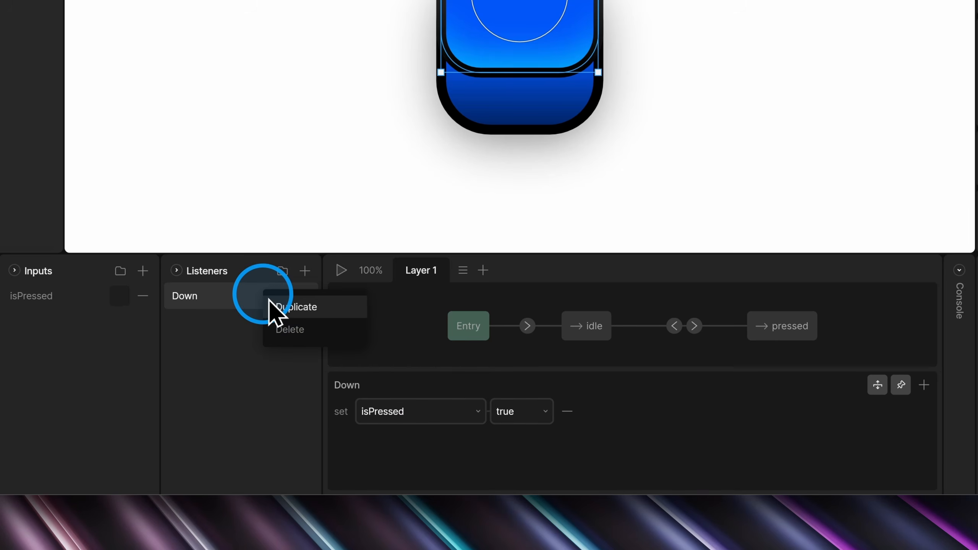
click(320, 414)
text(Up)
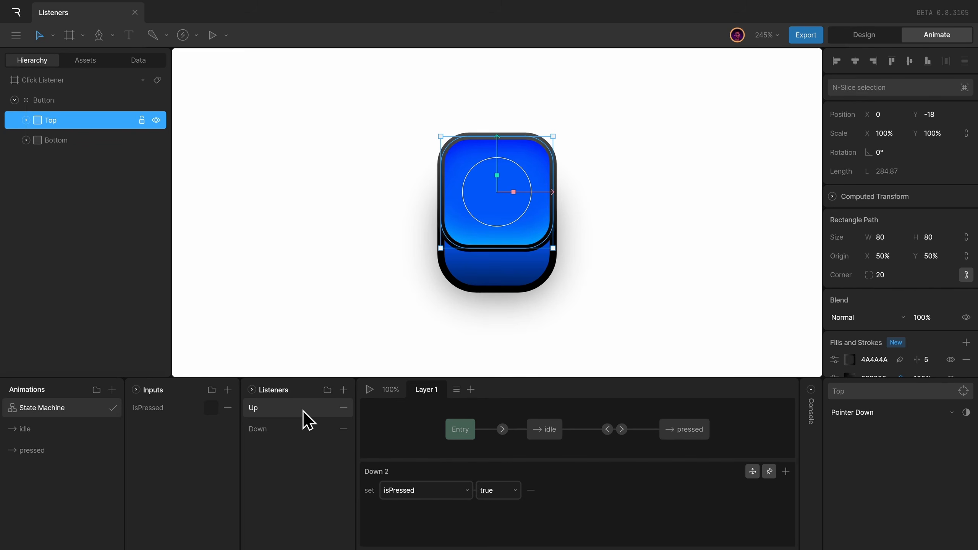
click(885, 412)
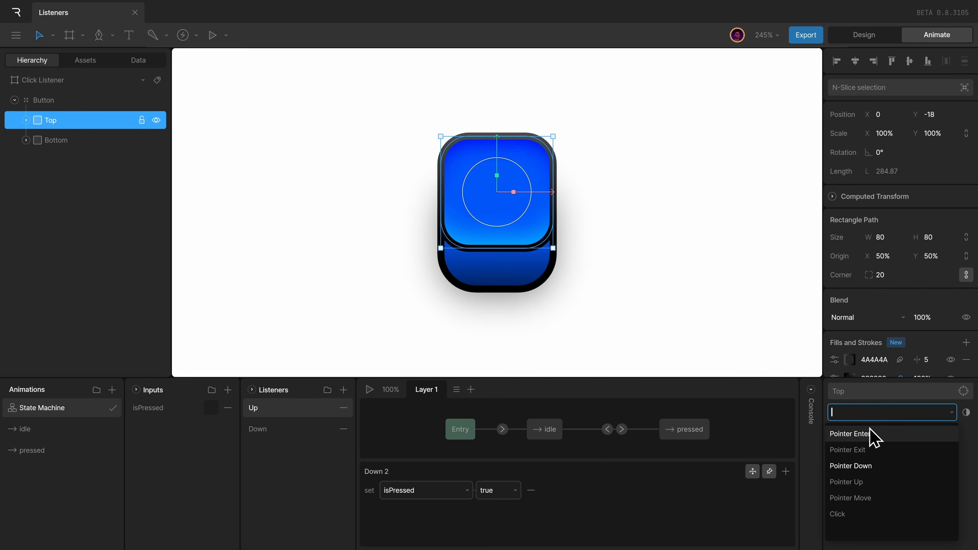
click(875, 481)
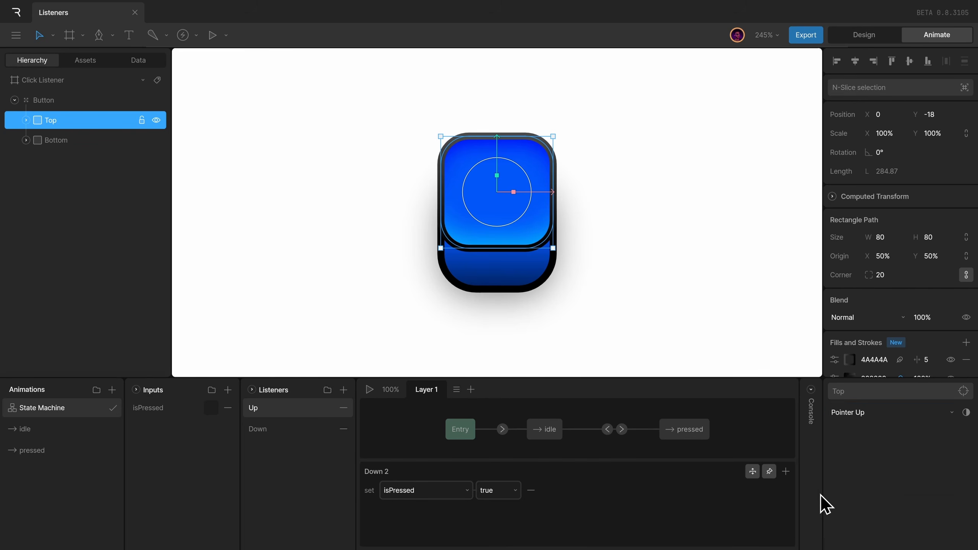
click(493, 498)
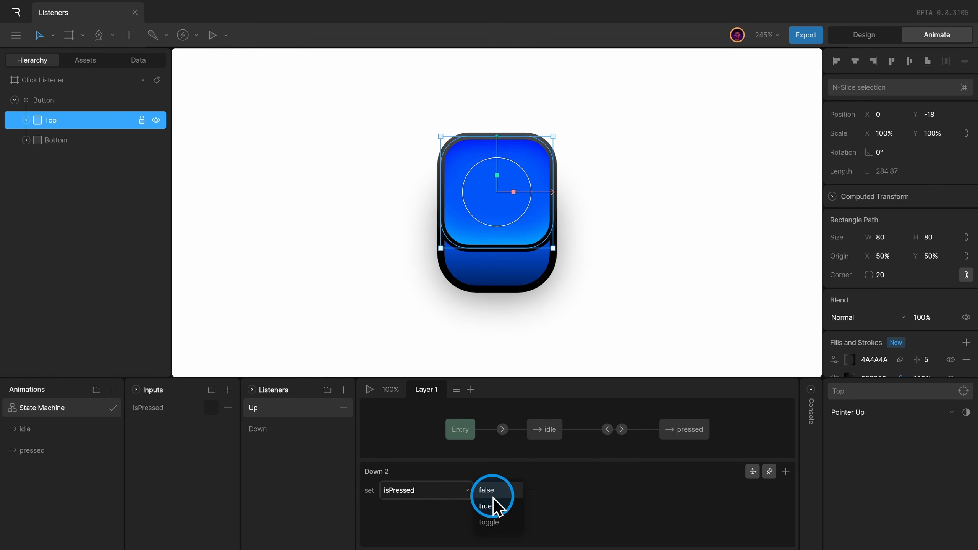
click(492, 494)
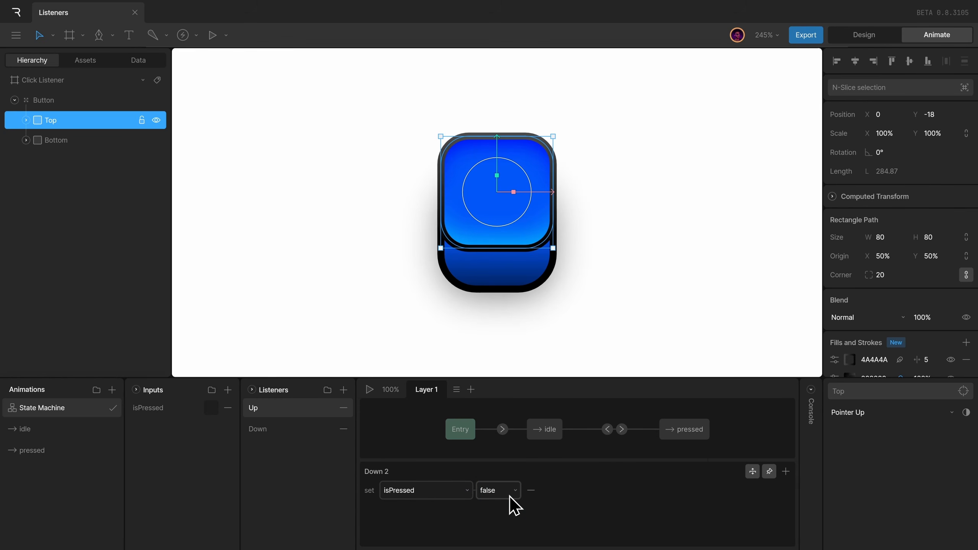
Step: Preview the State Machine by pressing and releasing the blue button on the artboard
click(370, 390)
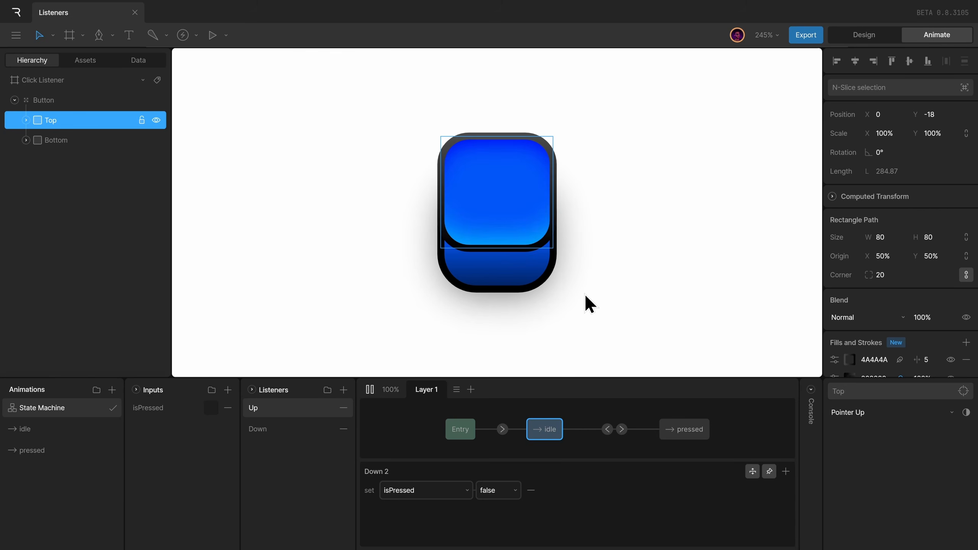
click(530, 211)
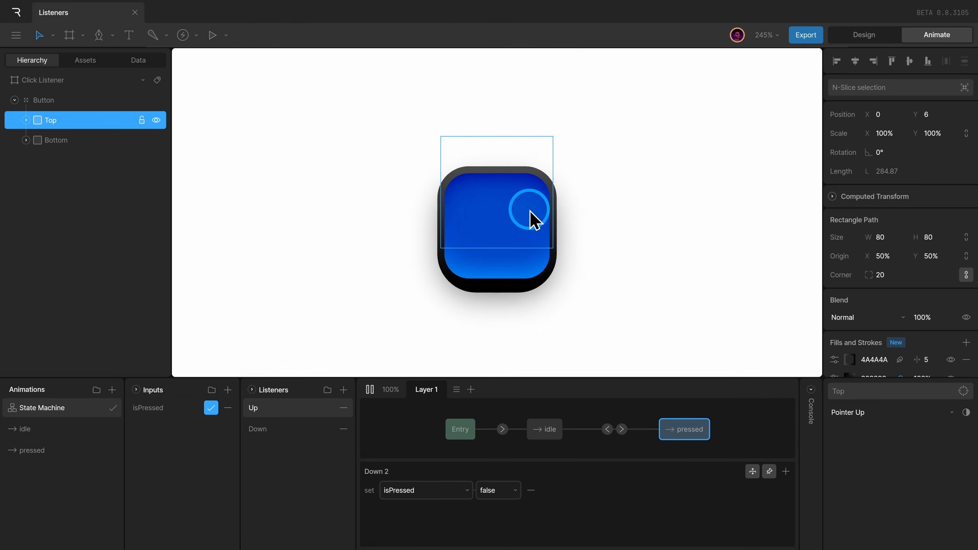
click(530, 212)
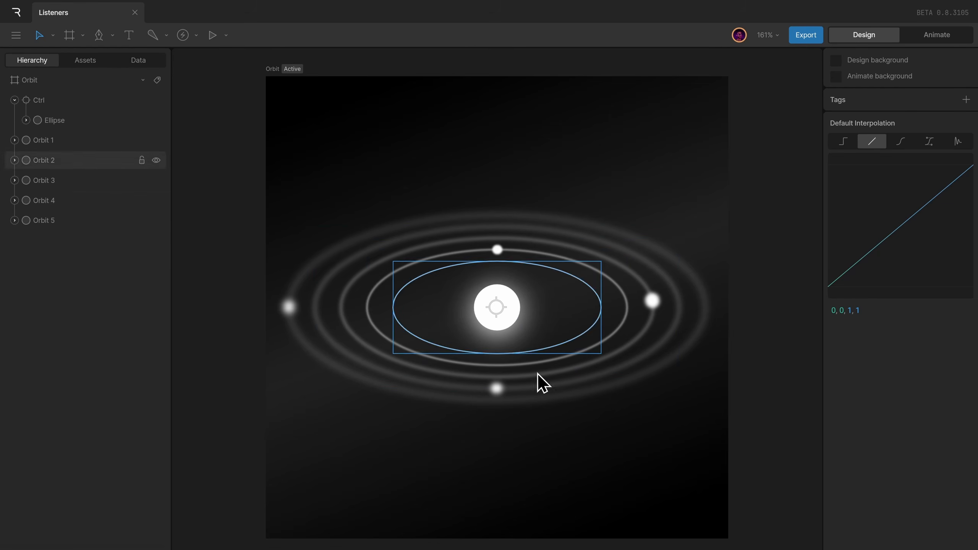
Step: Test how the rings follow the Ctrl group on the Orbit artboard by moving it off centre, and undo the move
drag(499, 308, 404, 327)
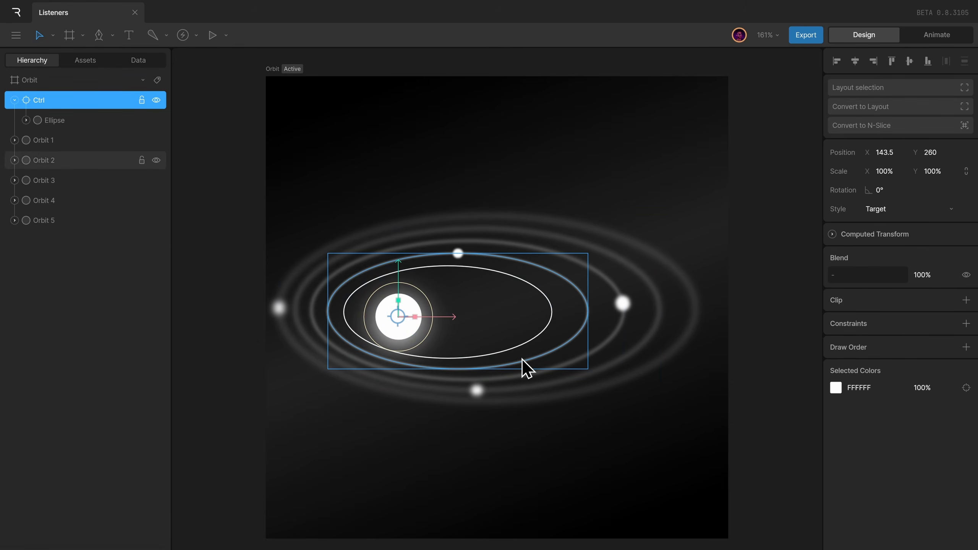
key(ctrl+z)
key(ctrl+z)
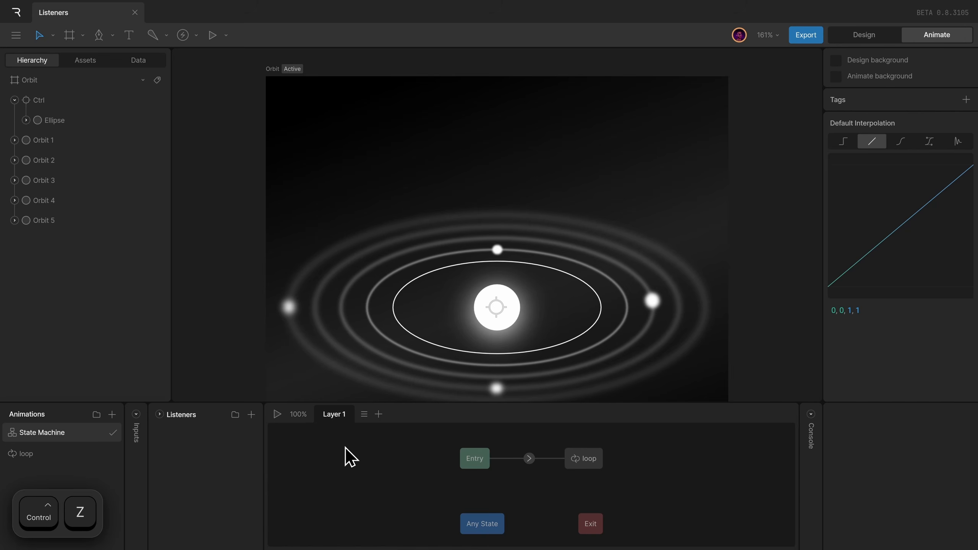
Step: Add a listener to the Orbit artboard's State Machine and return to Design mode
click(251, 414)
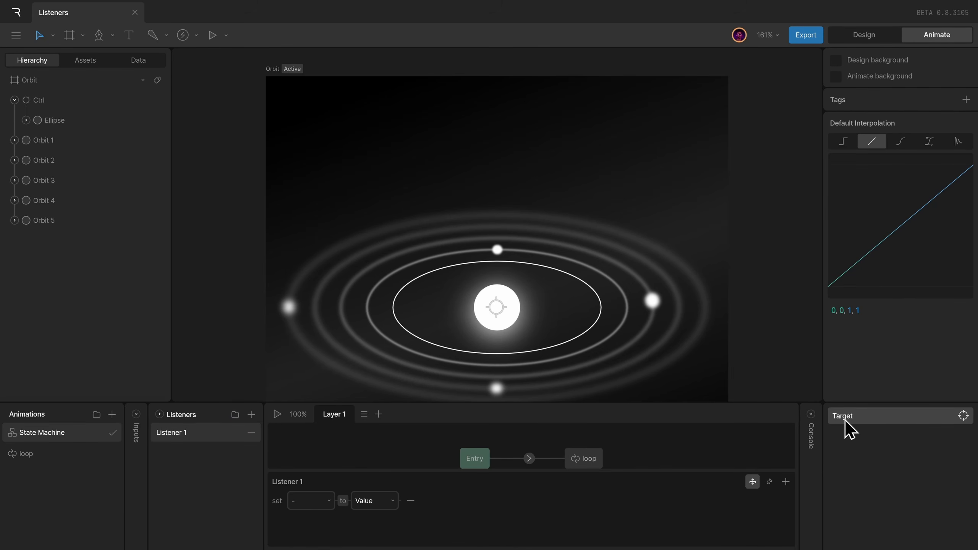
key(Tab)
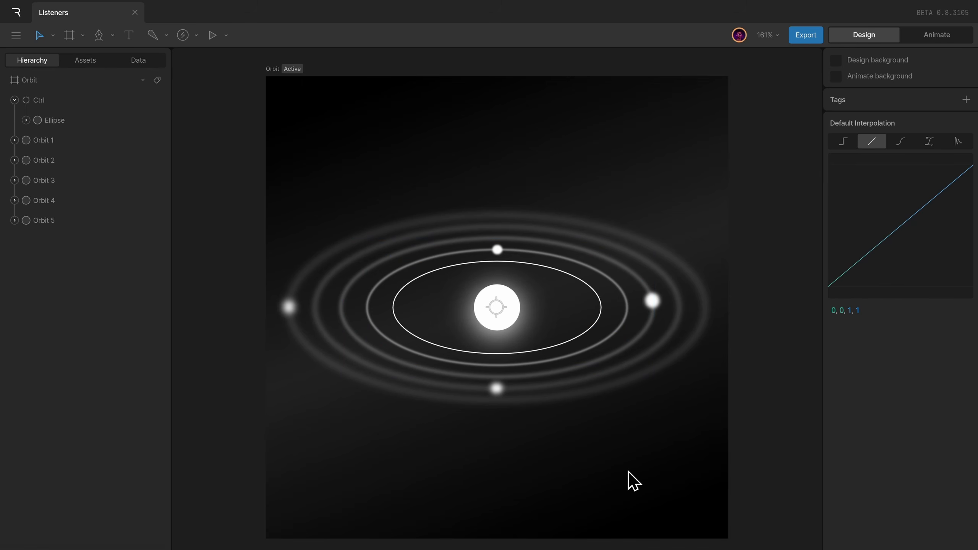
Step: Draw a 450 by 240 rectangle centred over the orbits and set its fill opacity to 10%
mouse_move(379, 217)
mouse_down()
mouse_move(511, 293)
mouse_move(620, 413)
mouse_move(570, 384)
mouse_move(640, 375)
mouse_move(603, 438)
mouse_up()
drag(514, 392, 524, 373)
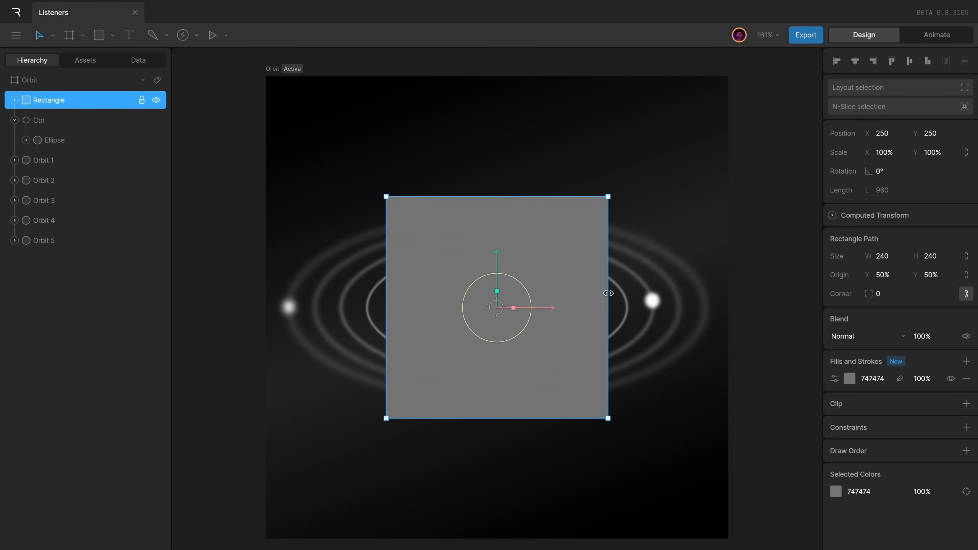
drag(607, 300, 705, 300)
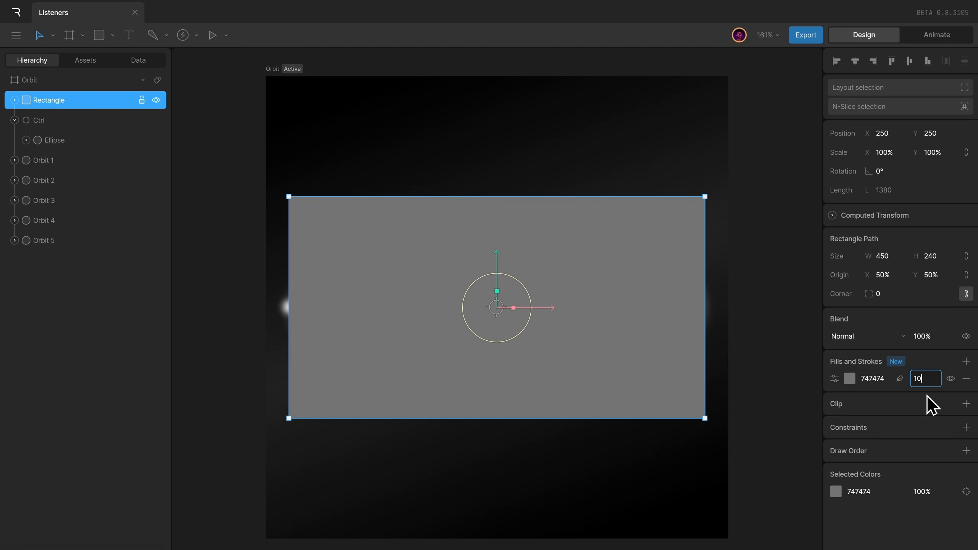
key(Return)
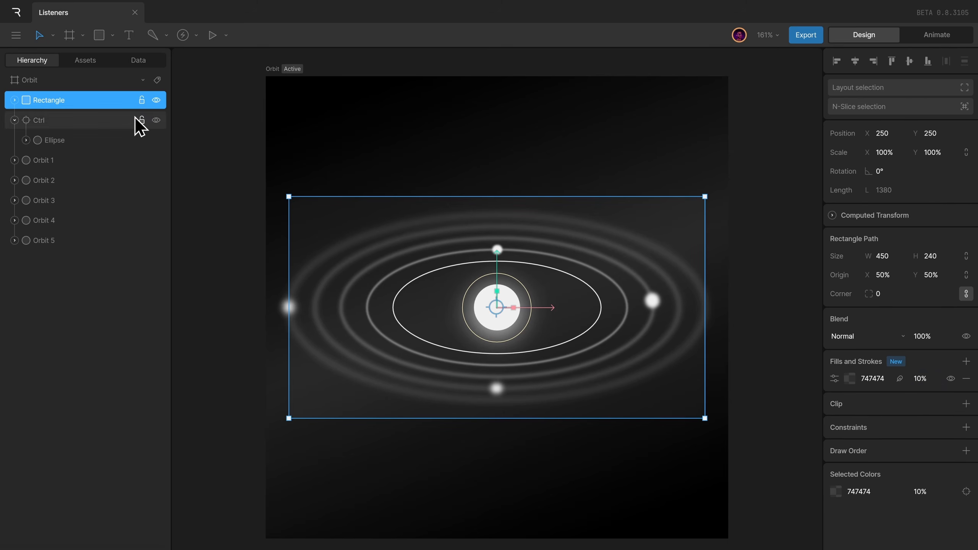
Step: Rename the rectangle as HoverArea and lock it against selection on the artboard
click(111, 108)
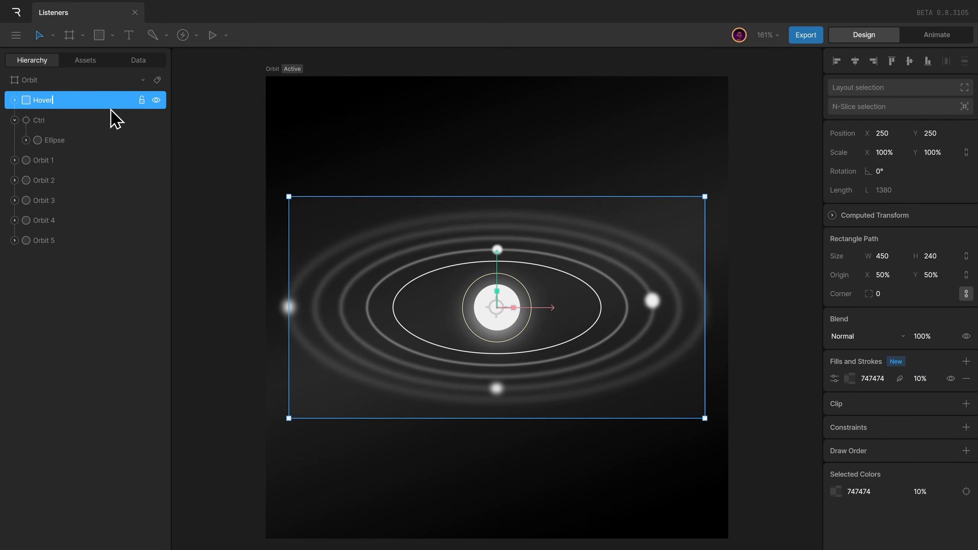
text(HoverArea)
click(141, 101)
click(508, 156)
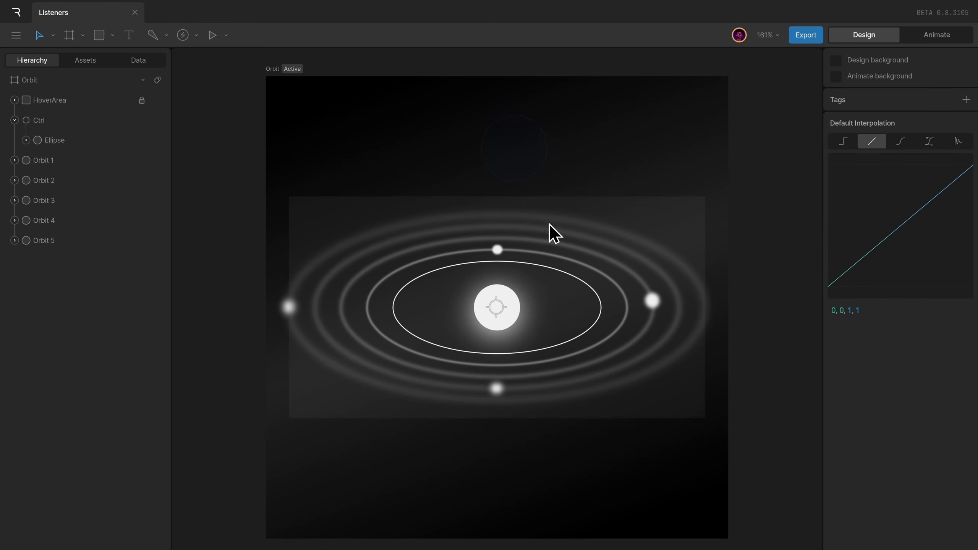
click(495, 302)
click(552, 448)
Step: In Animate mode, set HoverArea as Listener 1's target and Pointer Move as its event
key(Tab)
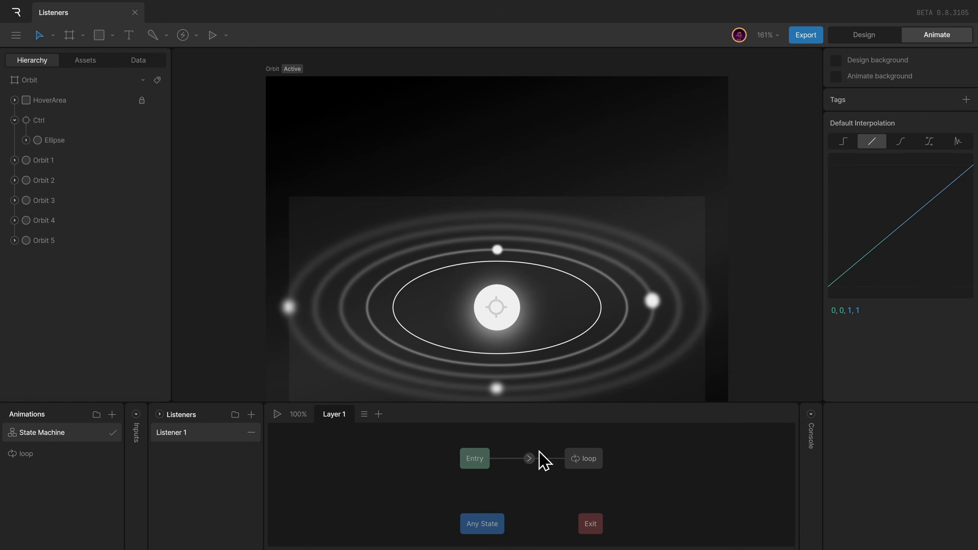
click(206, 434)
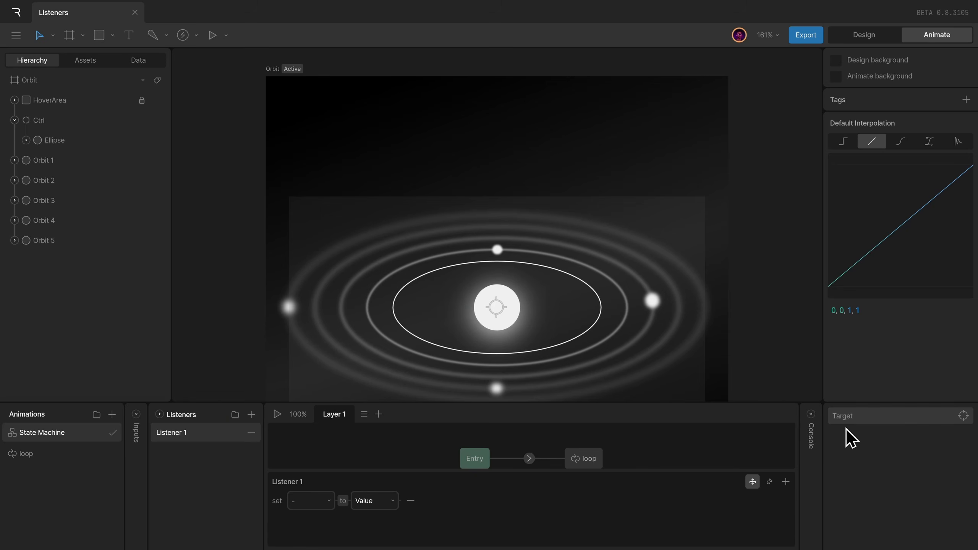
click(853, 417)
click(102, 103)
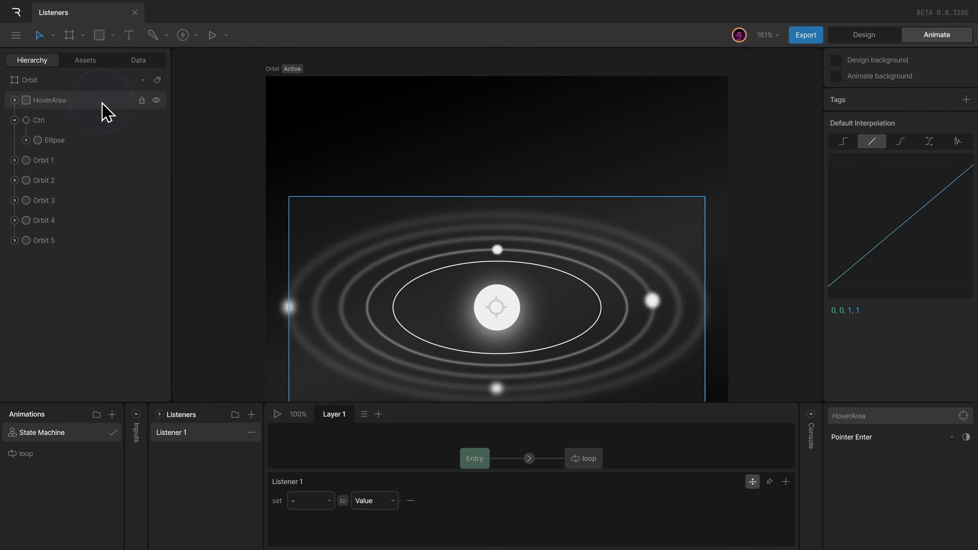
click(841, 437)
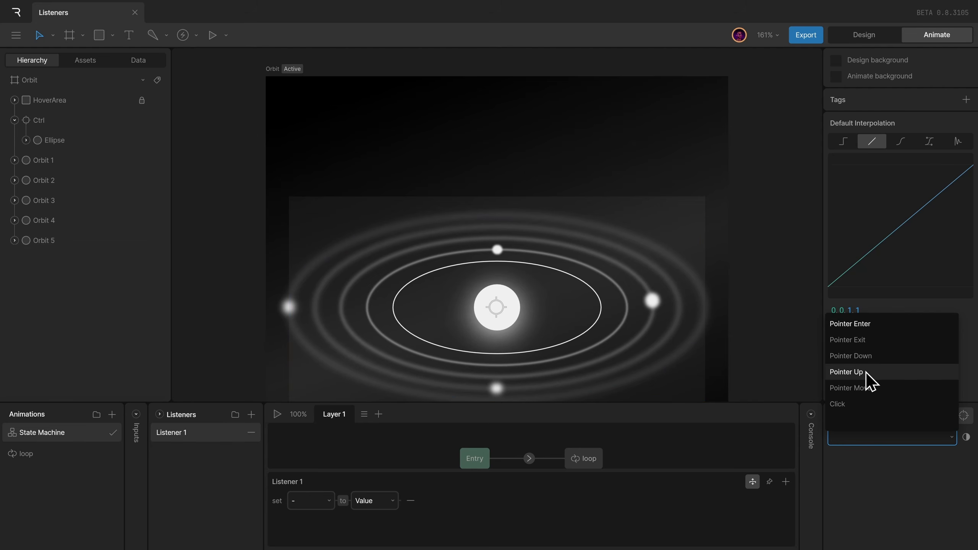
click(889, 389)
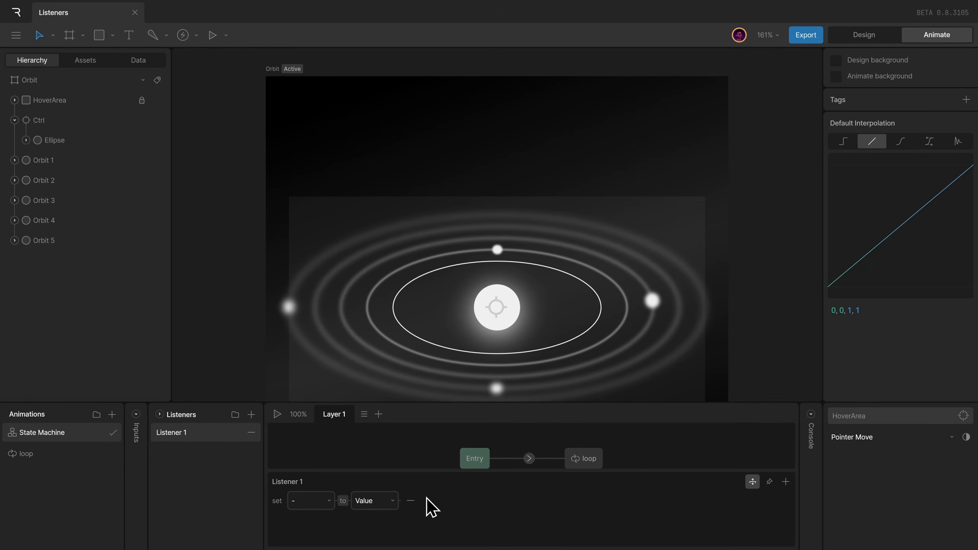
Step: Try moving the Ctrl group toward the upper right of the orbits, and undo the move
drag(499, 305, 605, 248)
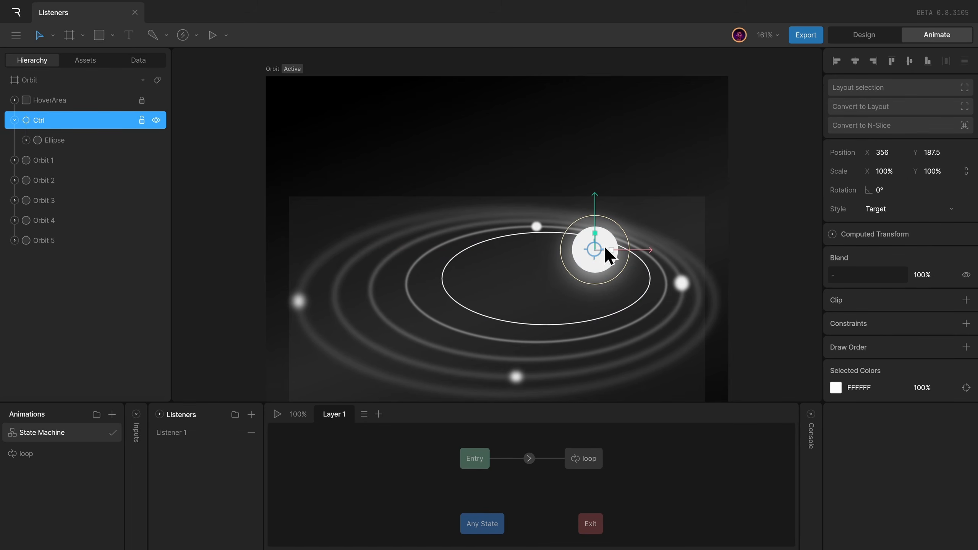
key(ctrl+z)
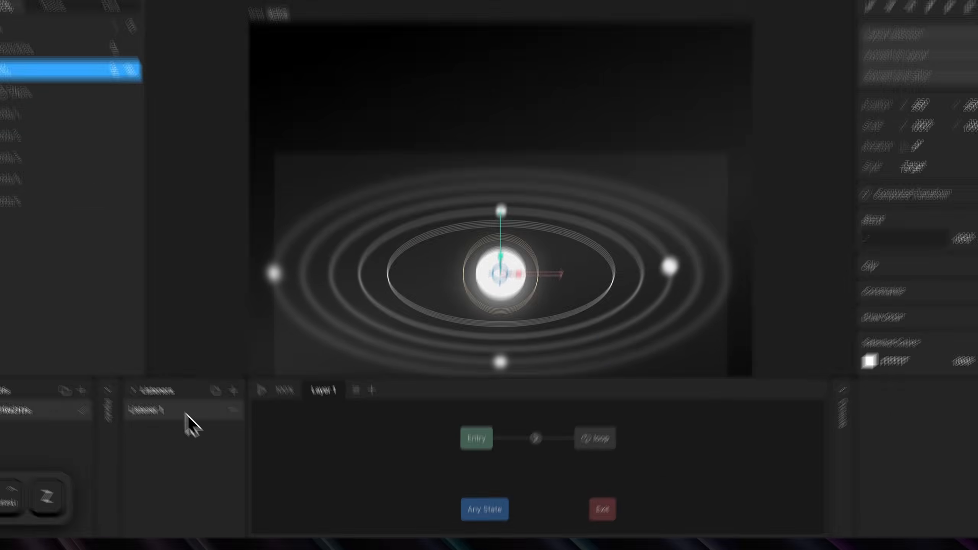
Step: Replace Listener 1's default action with an Align Target action that uses the Ctrl group as its target
click(195, 433)
click(921, 399)
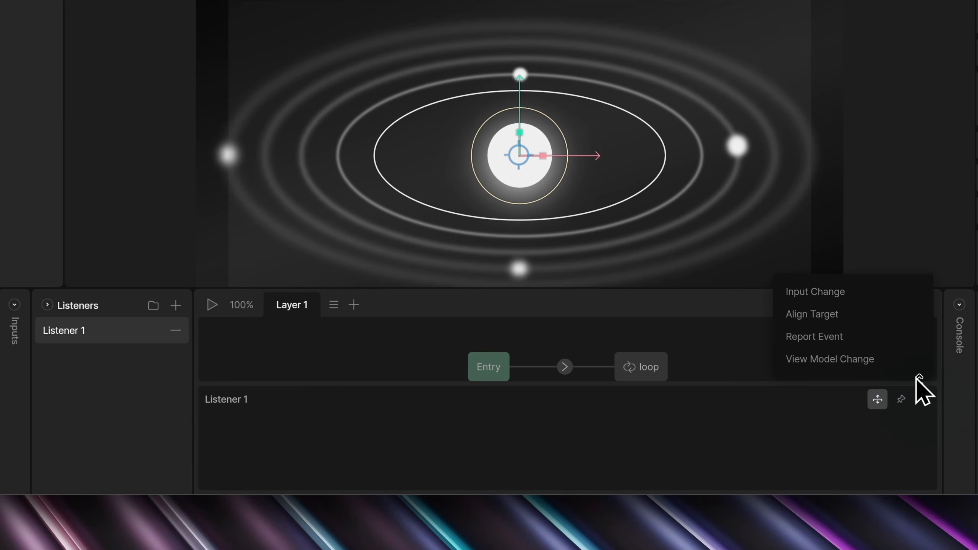
click(842, 315)
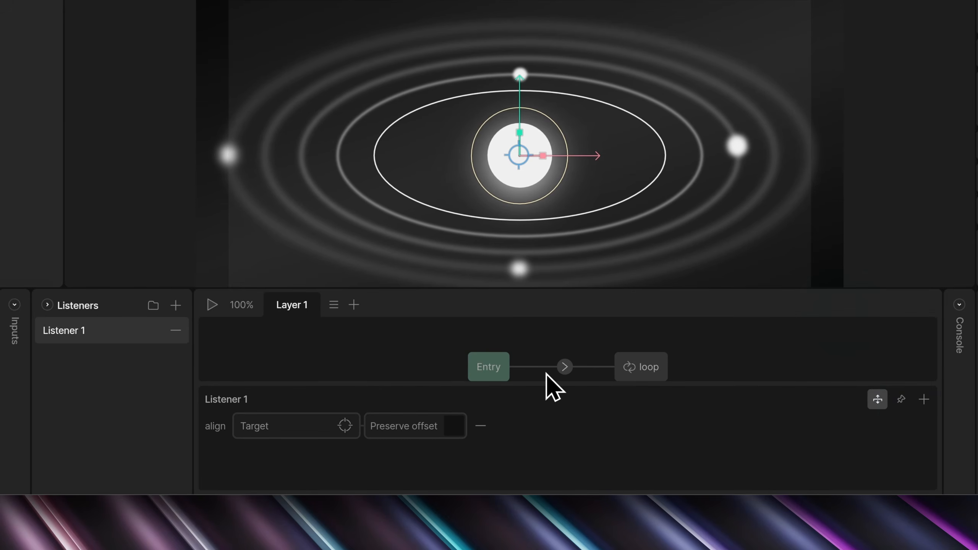
click(262, 420)
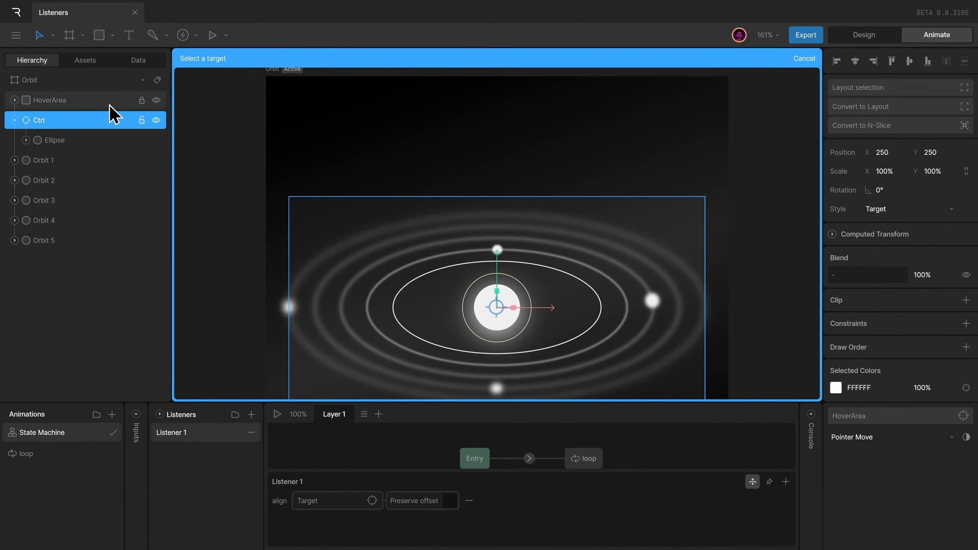
click(96, 123)
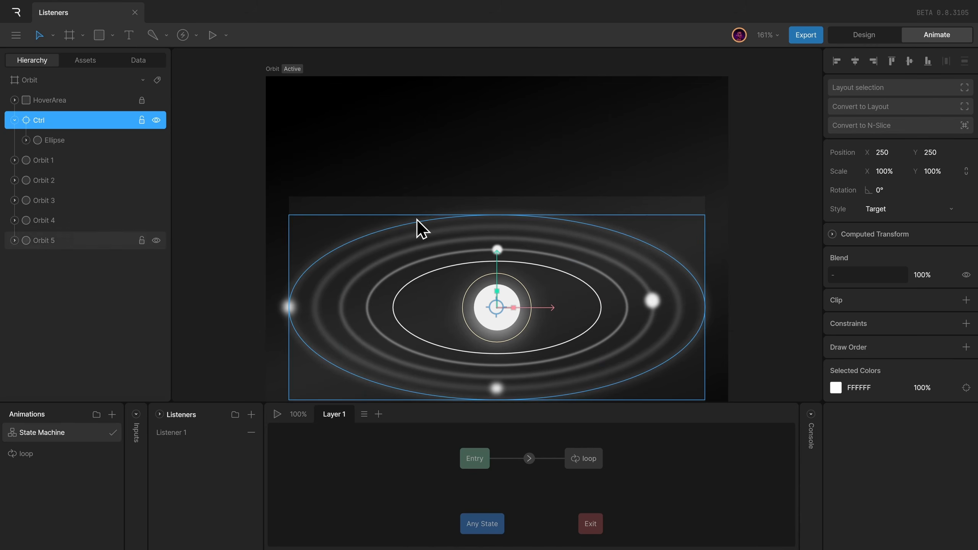
Step: Preview the State Machine with the pointer moving over HoverArea, and return to Design mode
click(355, 180)
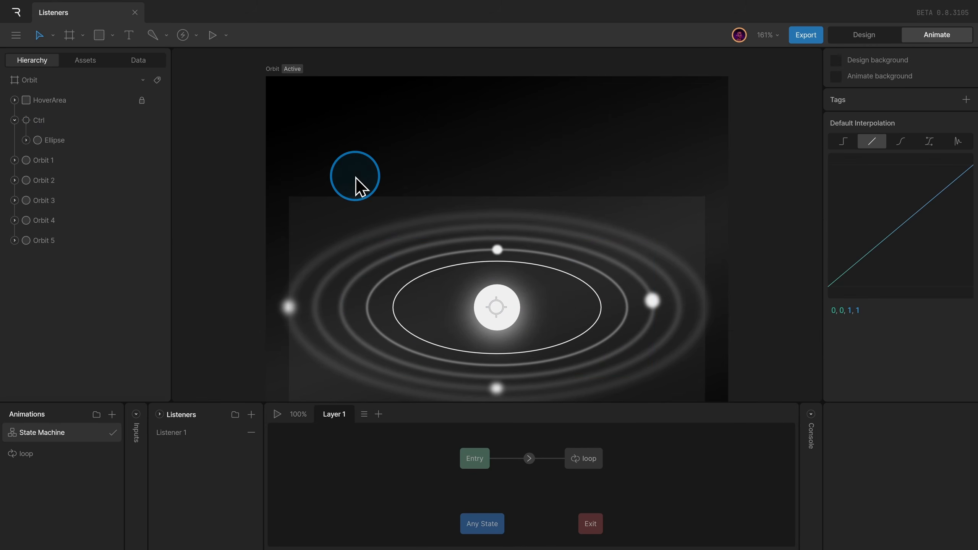
click(277, 414)
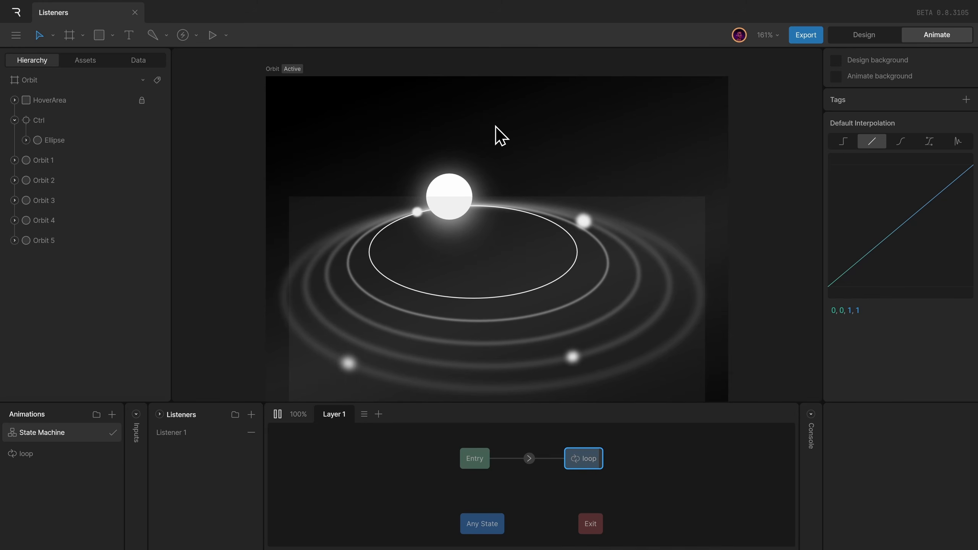
key(Tab)
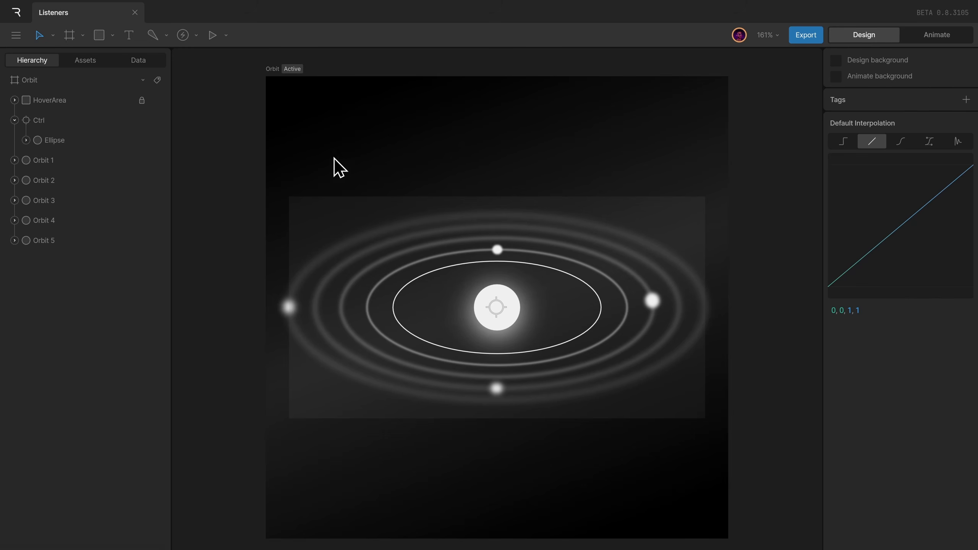
Step: Duplicate the Ctrl group in the Orbit artboard and rename the copy as Pointer Ctrl
click(128, 126)
key(ctrl+d)
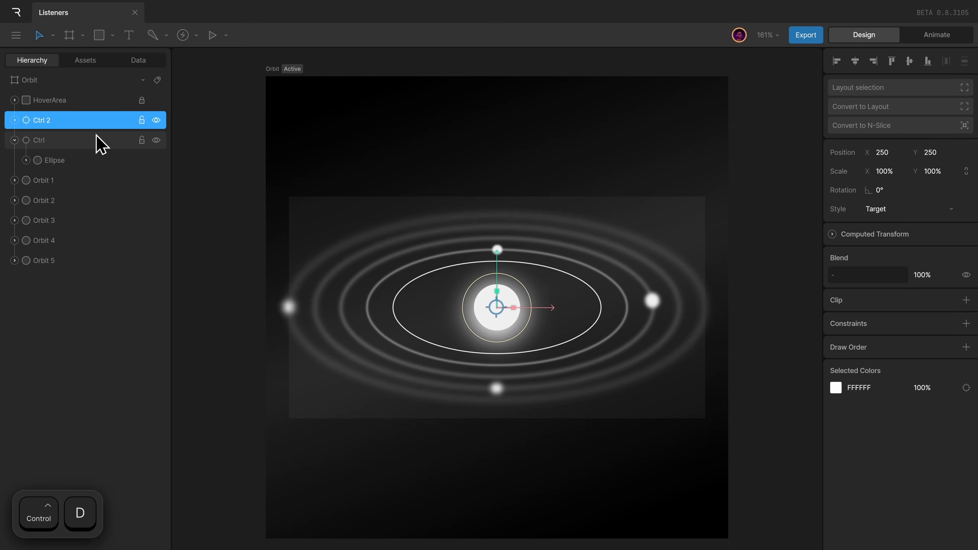
click(14, 120)
double_click(44, 120)
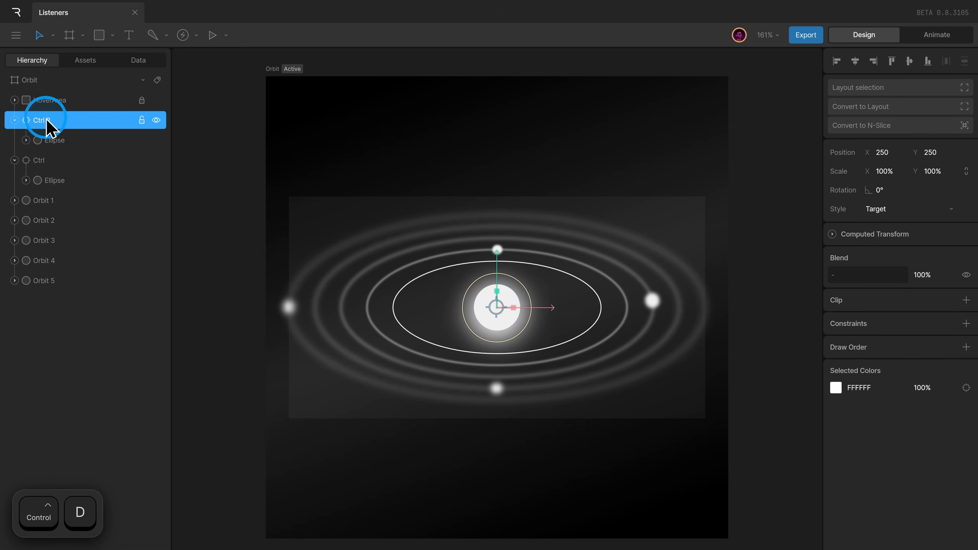
text(Pointer)
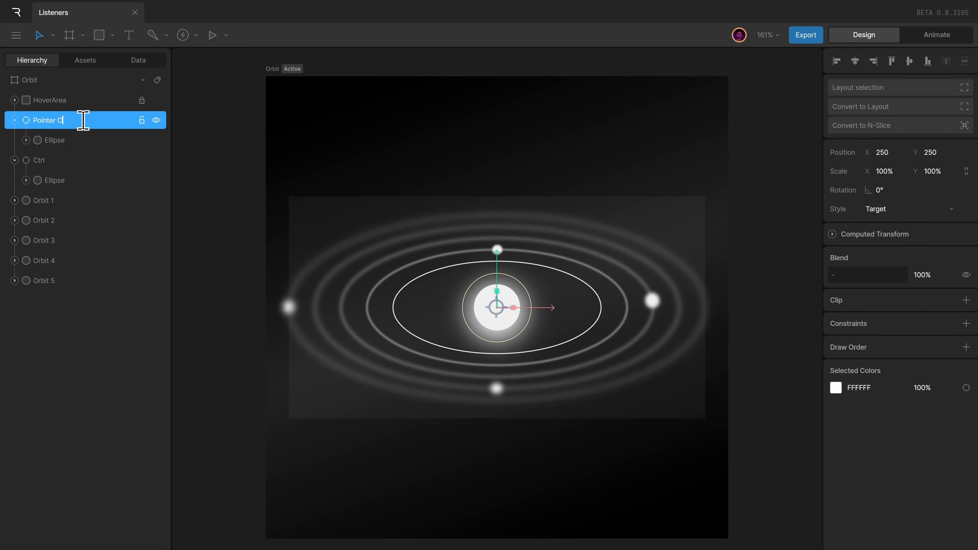
Step: In Animate mode, retarget Listener 1's align action to Pointer Ctrl and preview the State Machine with the pointer over the orbits
key(Tab)
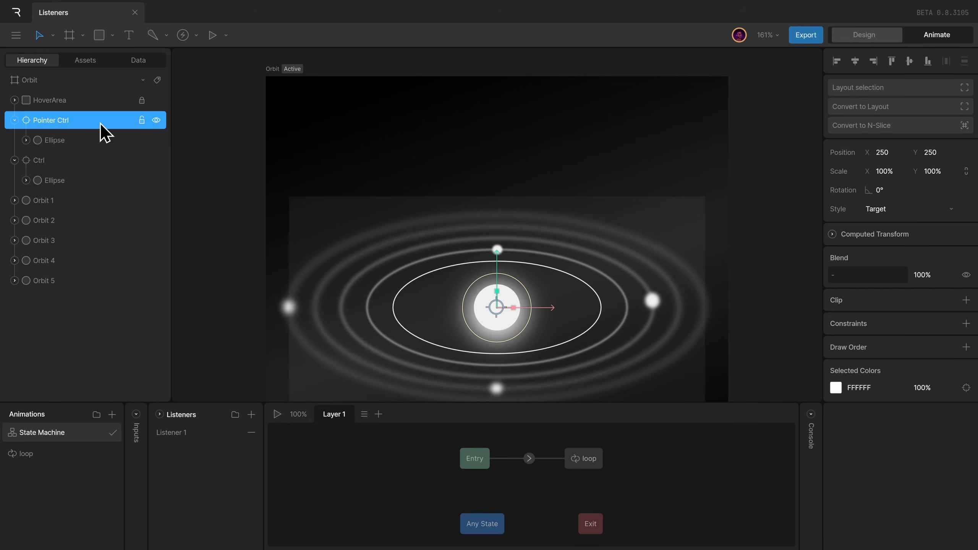
click(216, 438)
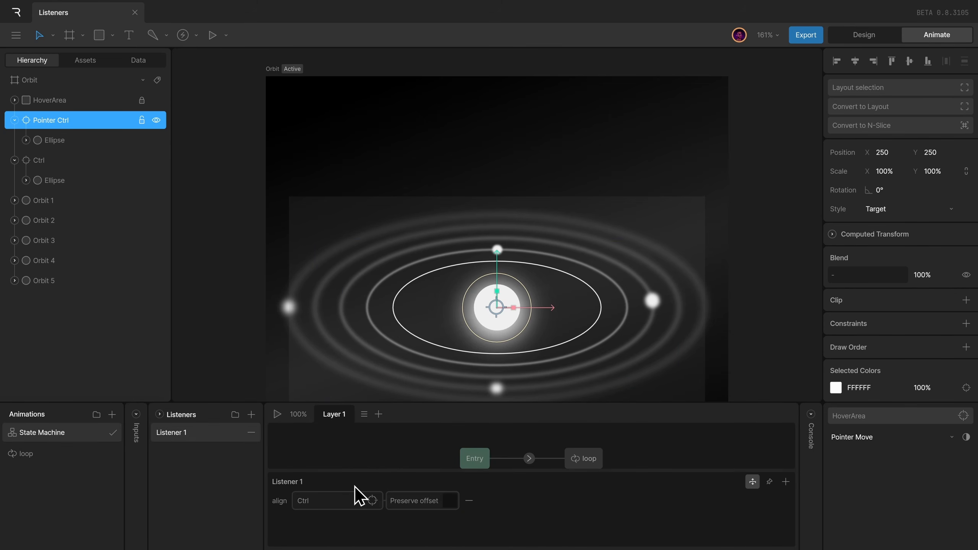
click(348, 497)
click(87, 123)
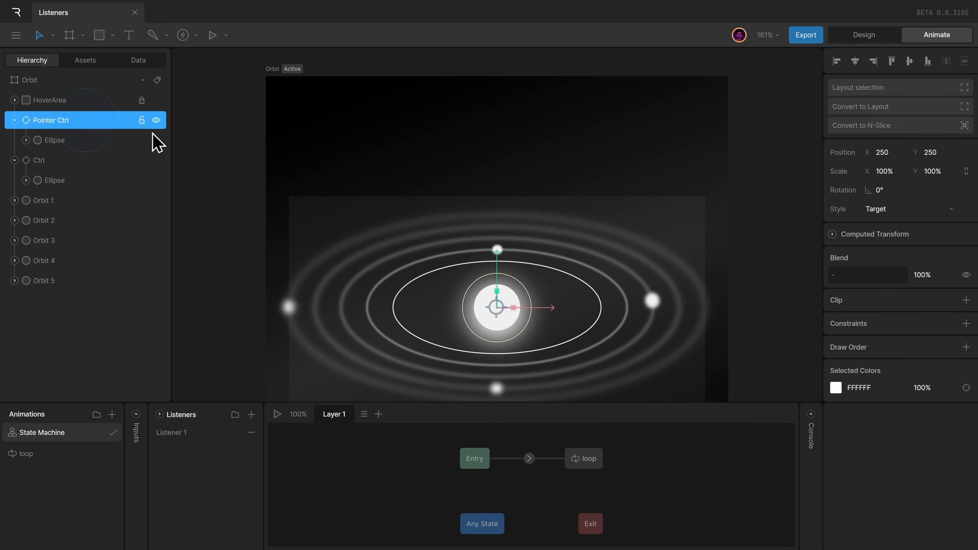
click(277, 414)
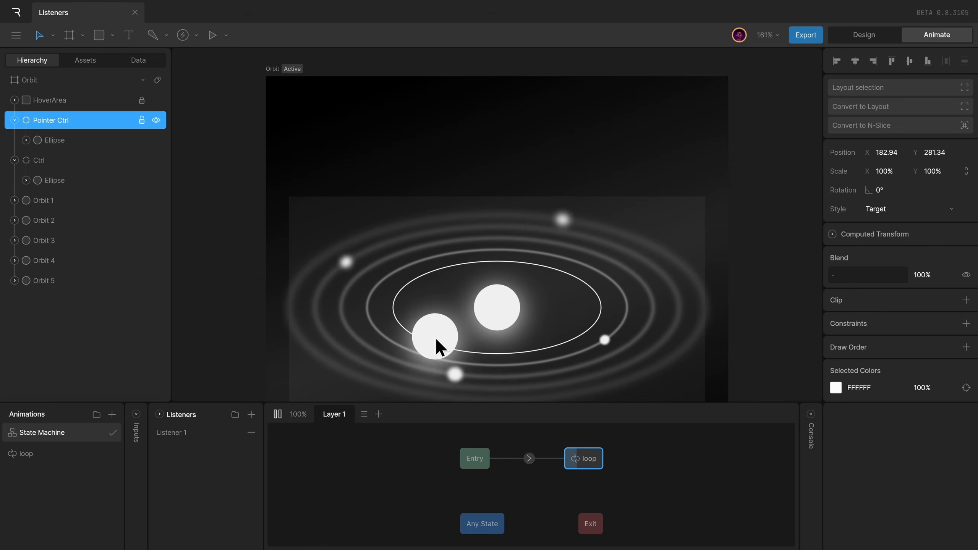
Step: Return to Design mode and delete the Ellipse inside the Pointer Ctrl group
key(Tab)
click(54, 141)
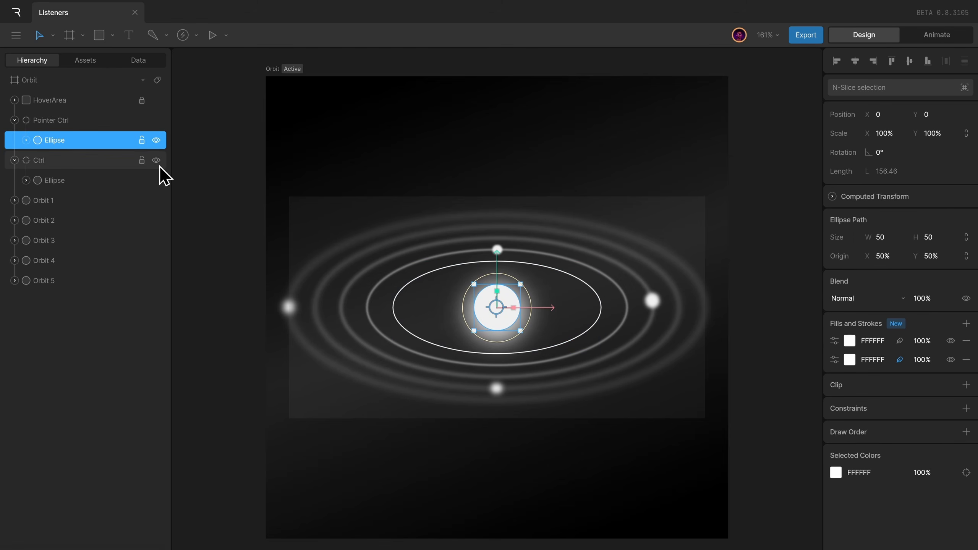
key(Delete)
click(61, 118)
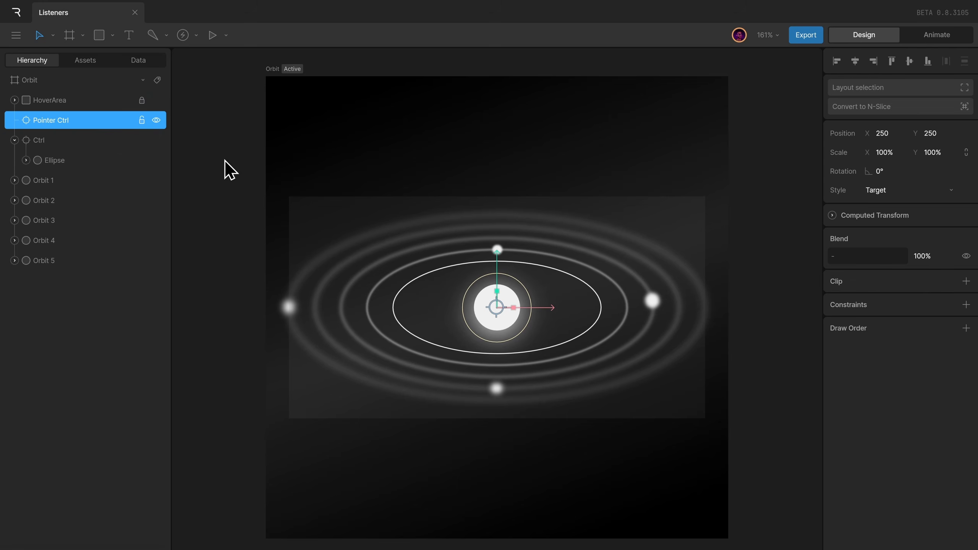
Step: Add a Transform constraint to the Ctrl group with Pointer Ctrl as its target
click(107, 146)
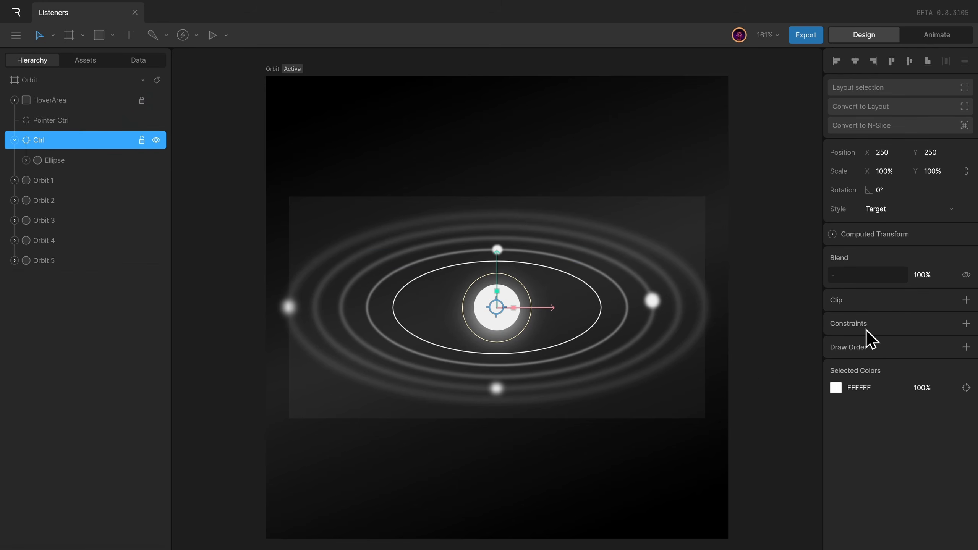
click(966, 324)
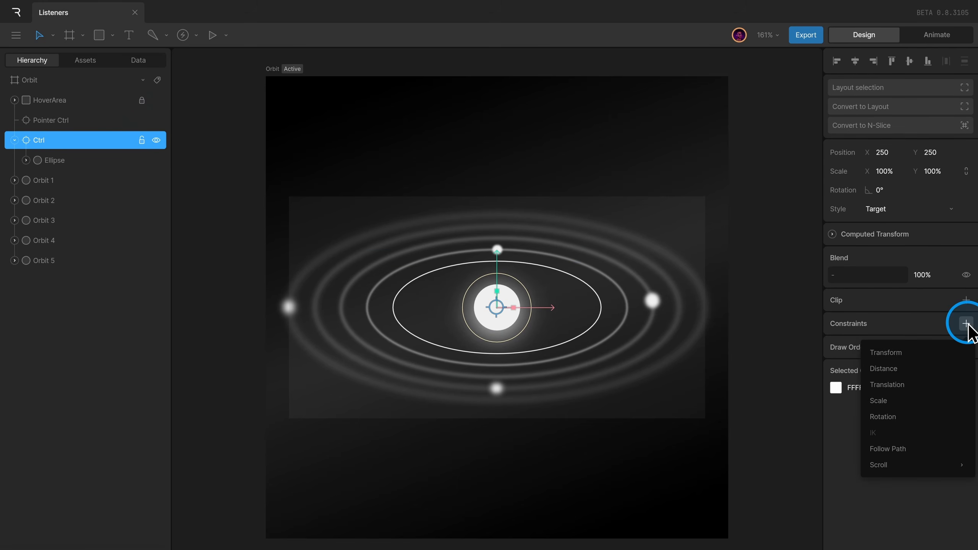
click(916, 351)
click(834, 341)
click(727, 406)
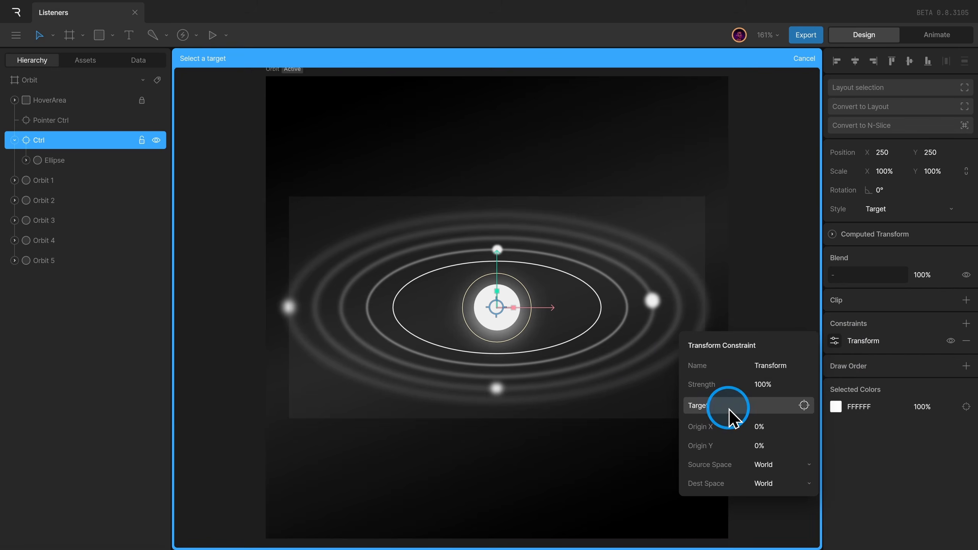
click(113, 122)
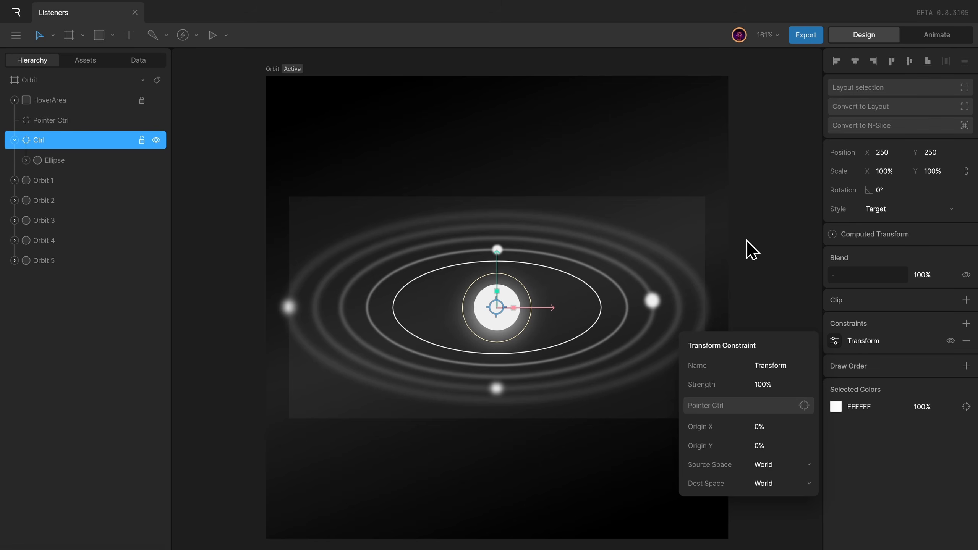
Step: In Animate mode, create a timeline named follow and key the Transform constraint's Strength at 100%
key(Tab)
click(112, 414)
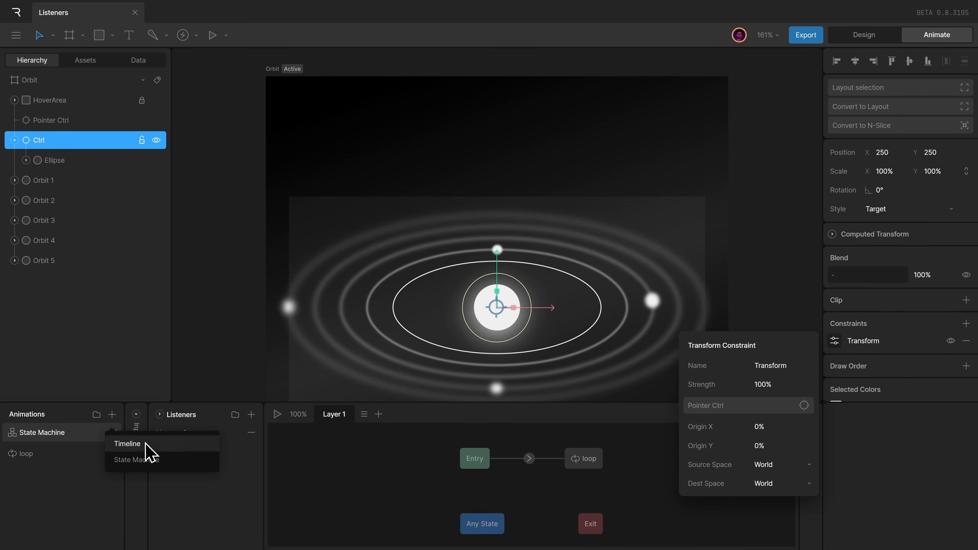
click(128, 443)
click(71, 468)
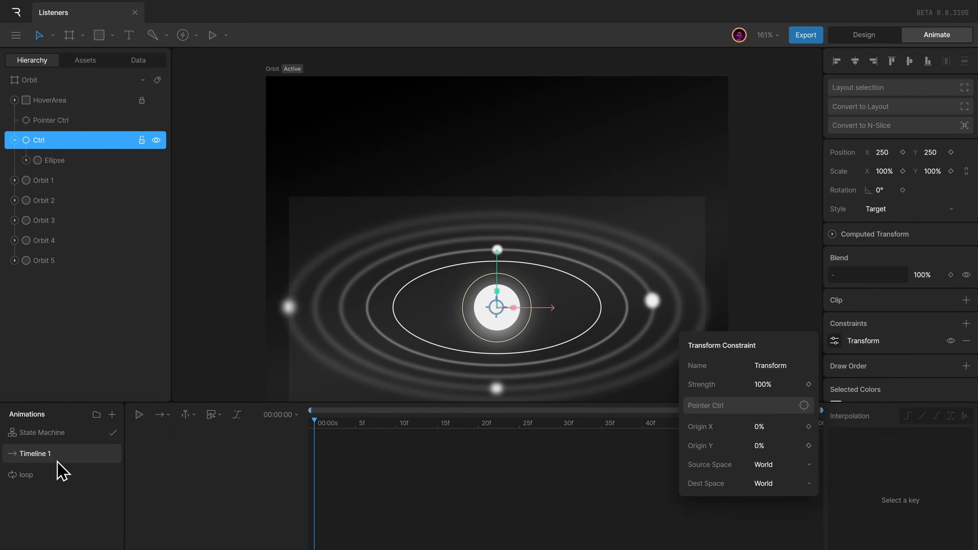
double_click(86, 452)
click(808, 384)
Step: Duplicate the follow timeline as unfollow and set its keyed Transform constraint Strength to 0%
right_click(78, 454)
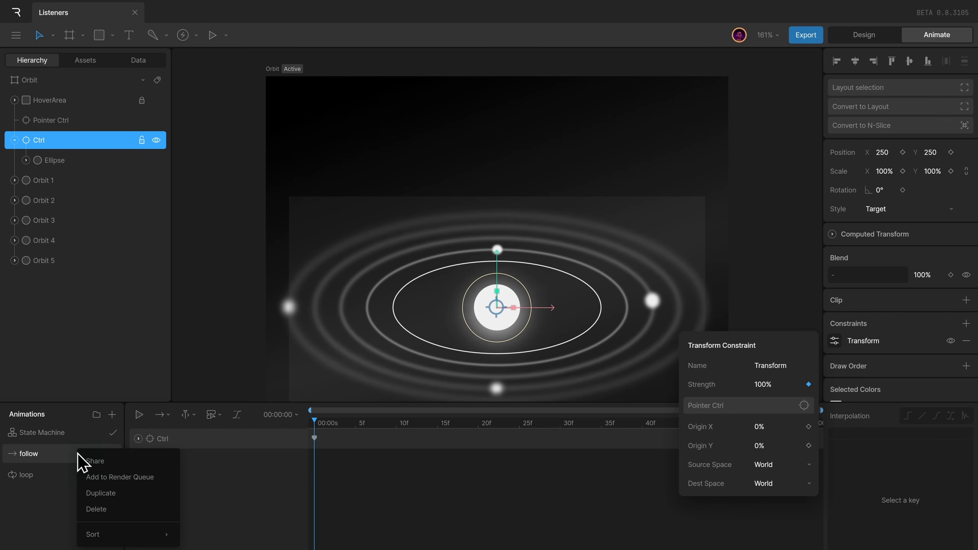
click(101, 493)
click(62, 458)
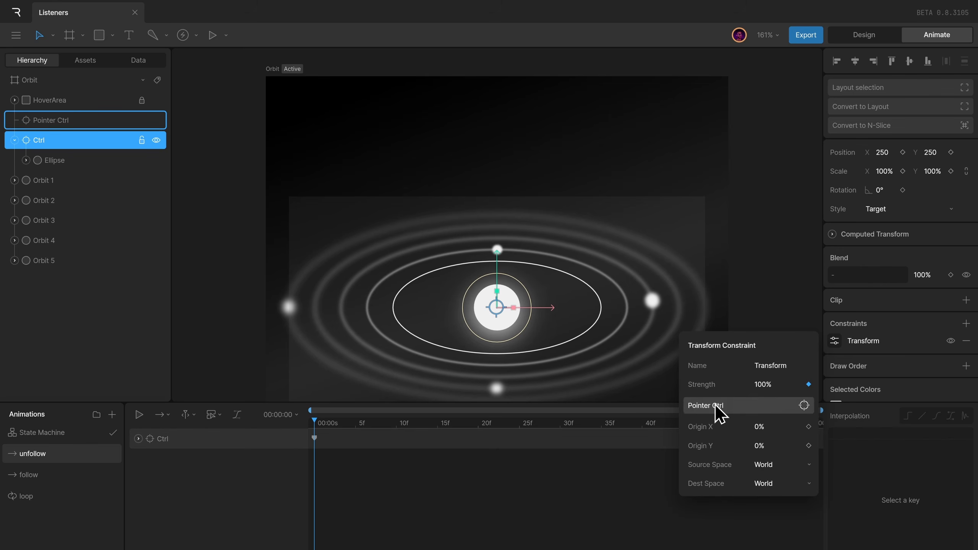
click(782, 384)
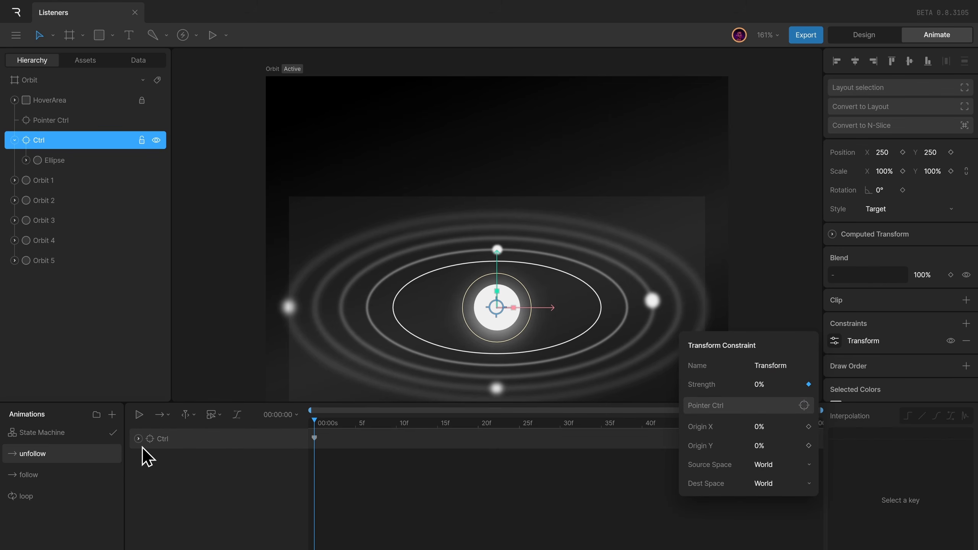
Step: Add a Boolean input named isHovered to the State Machine
click(81, 438)
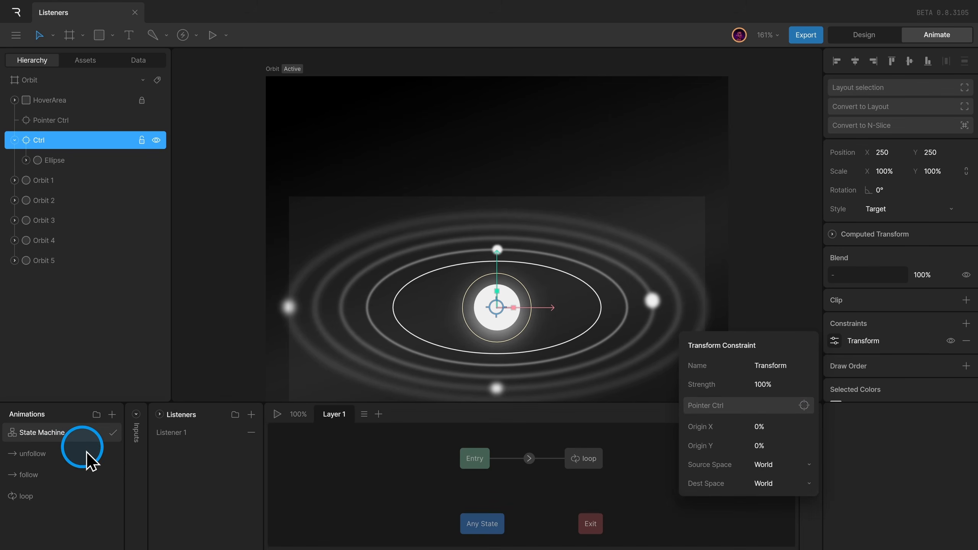
click(137, 414)
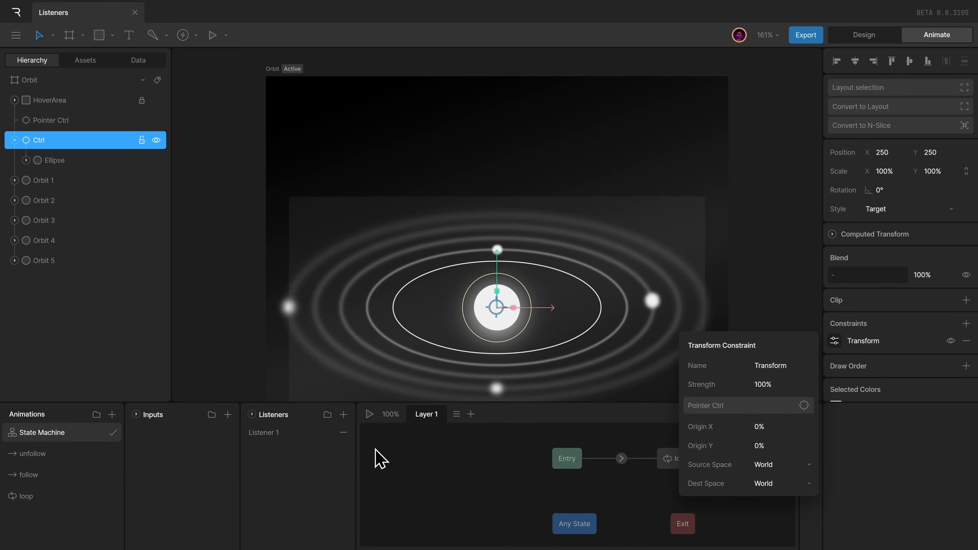
click(227, 414)
click(239, 456)
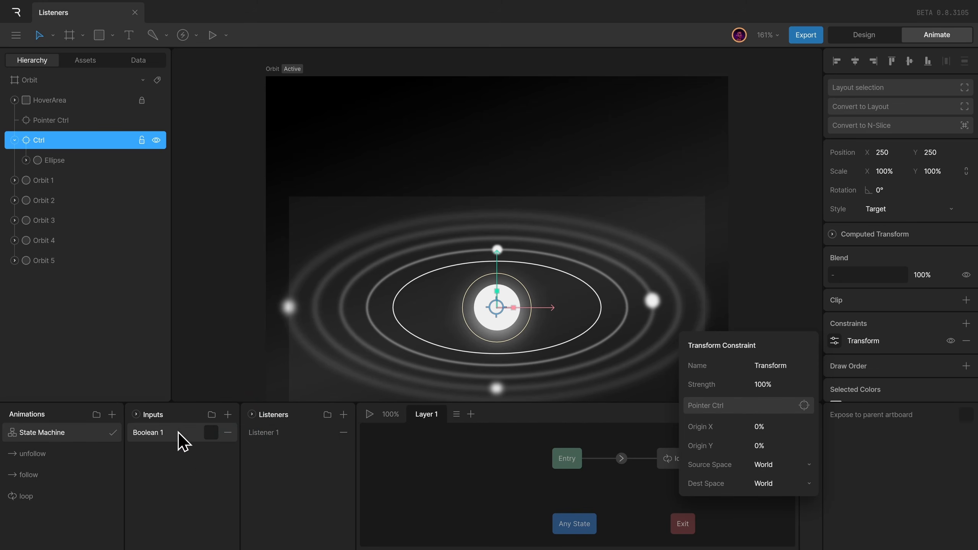
click(161, 431)
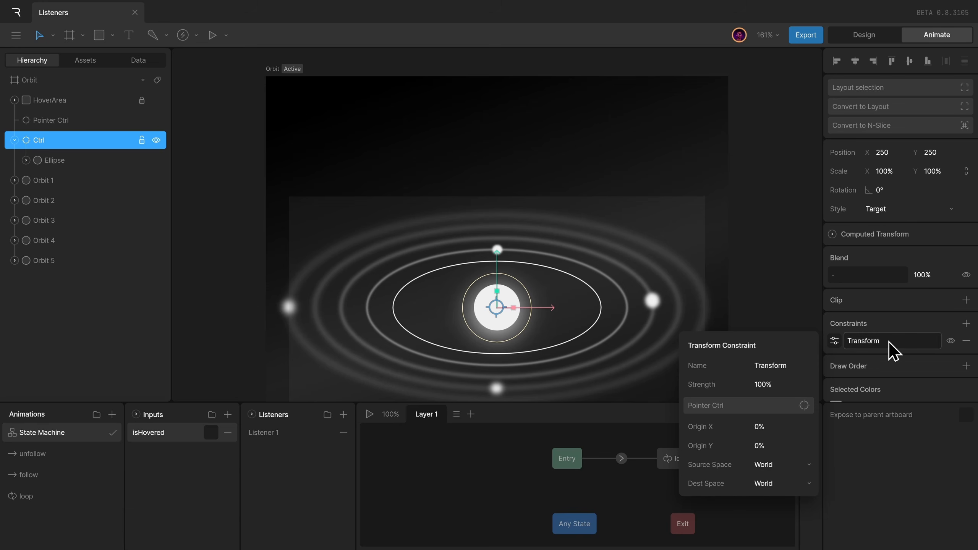
Step: Close the constraint settings, add a second State Machine layer, and rearrange its Entry, Any State and Exit nodes
click(835, 341)
click(470, 414)
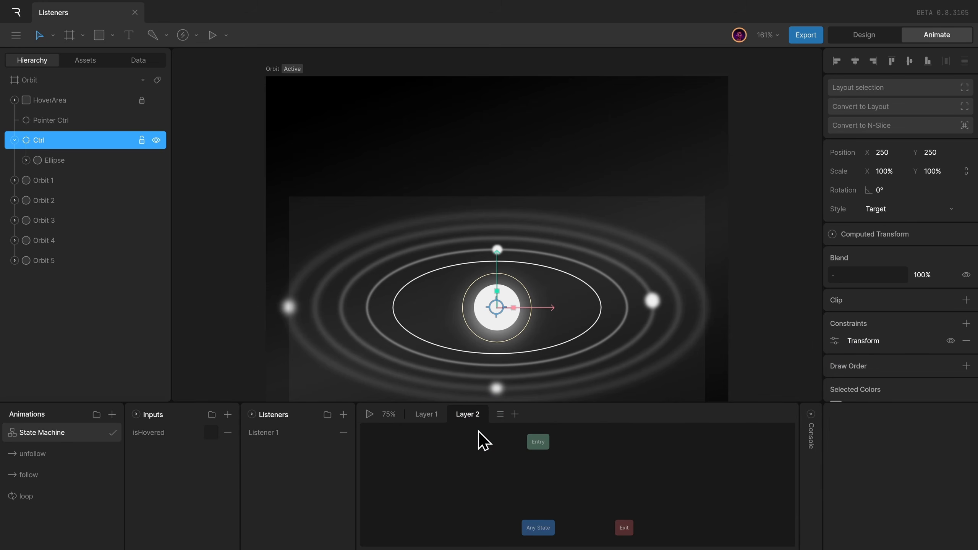
drag(532, 444, 429, 467)
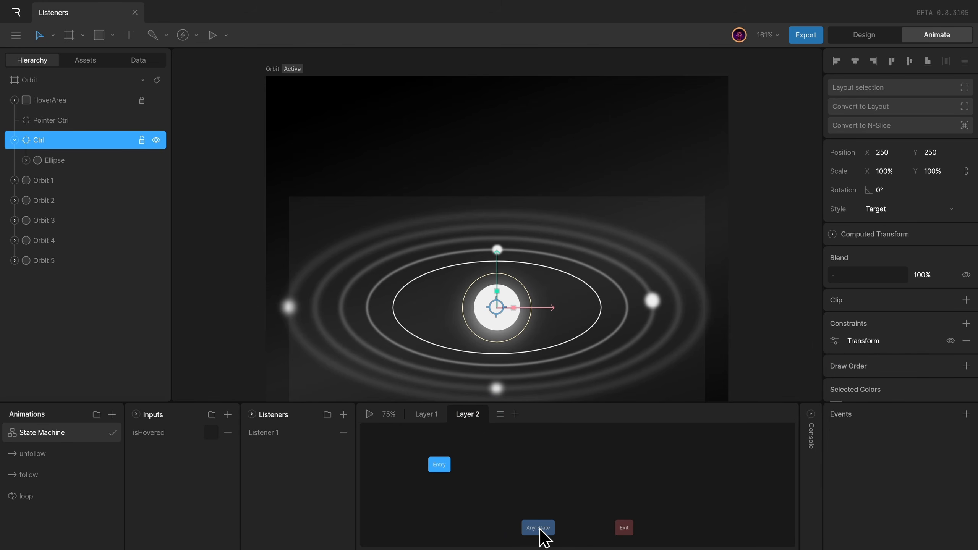
drag(539, 534, 517, 521)
drag(638, 531, 589, 519)
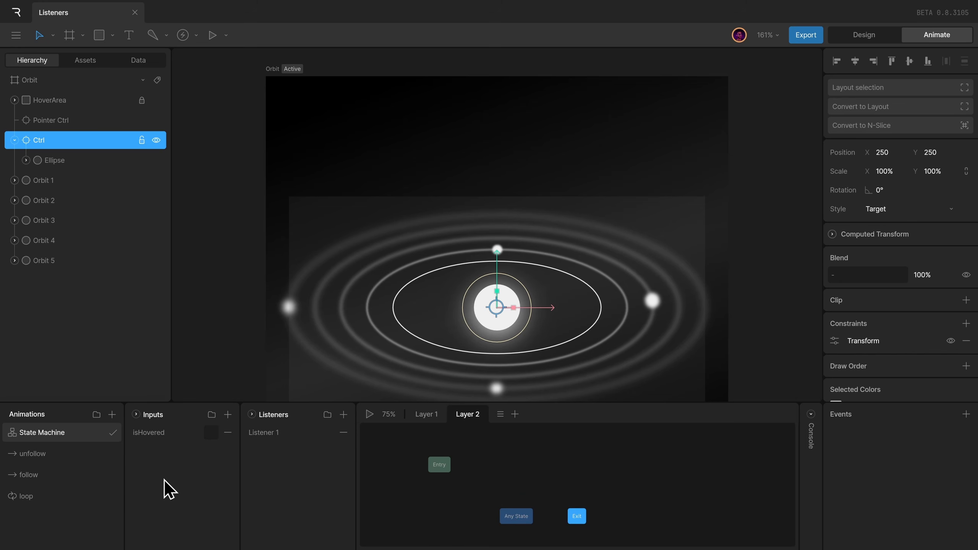
Step: Place the unfollow and follow timelines as states on the new layer and connect Entry to unfollow and unfollow to follow
drag(27, 475, 596, 467)
drag(96, 453, 515, 466)
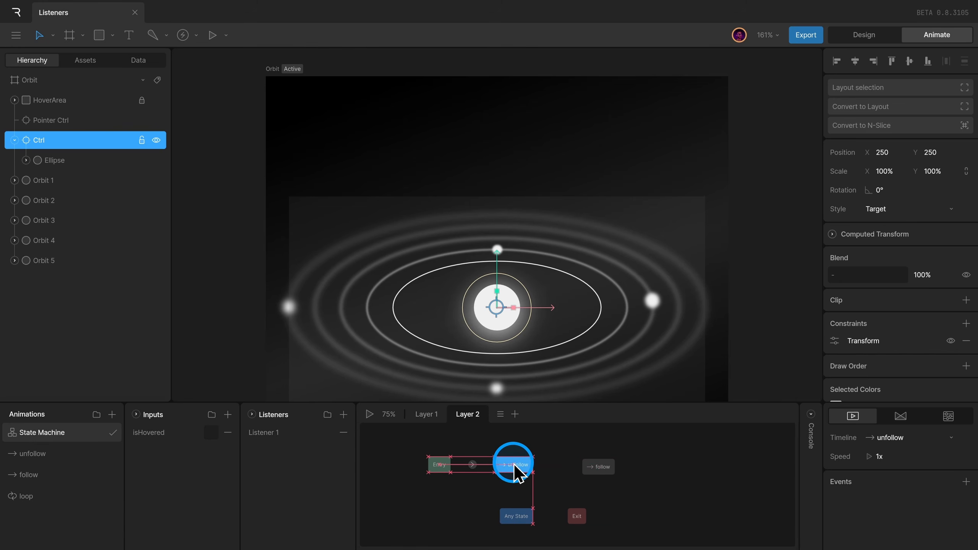
drag(587, 467, 589, 468)
mouse_move(603, 465)
mouse_down()
mouse_move(625, 467)
mouse_move(613, 464)
mouse_up()
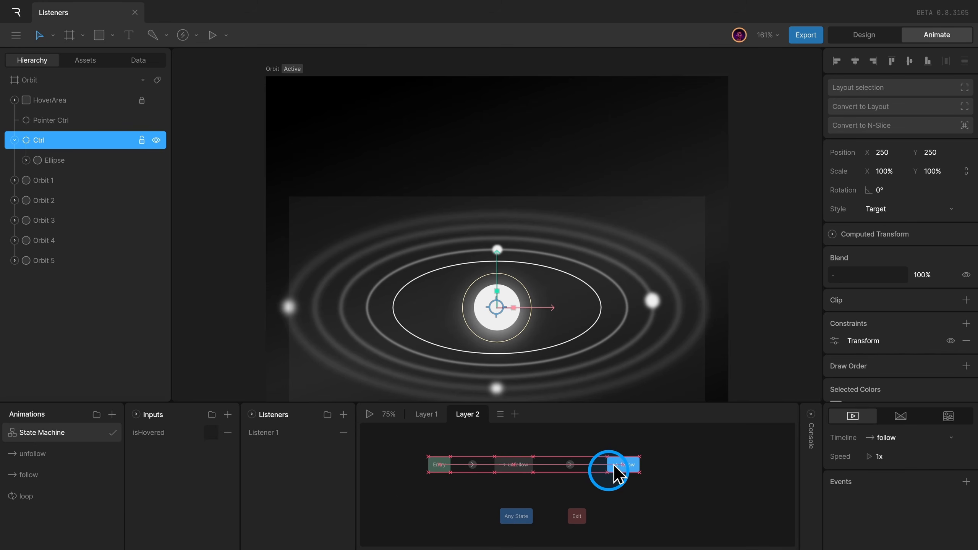
Step: Pin the transition conditions view open beneath the second layer's state graph
click(570, 464)
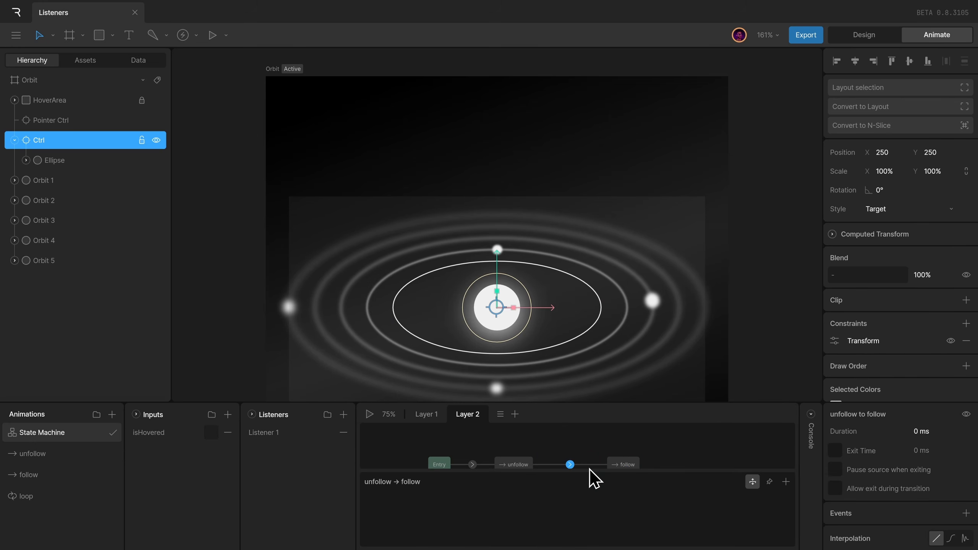
drag(791, 432, 441, 477)
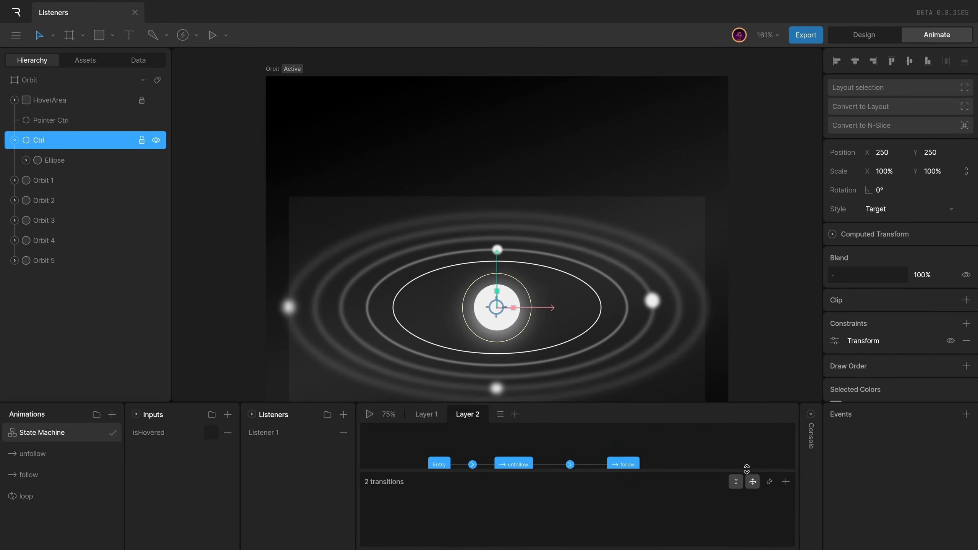
click(769, 481)
click(633, 465)
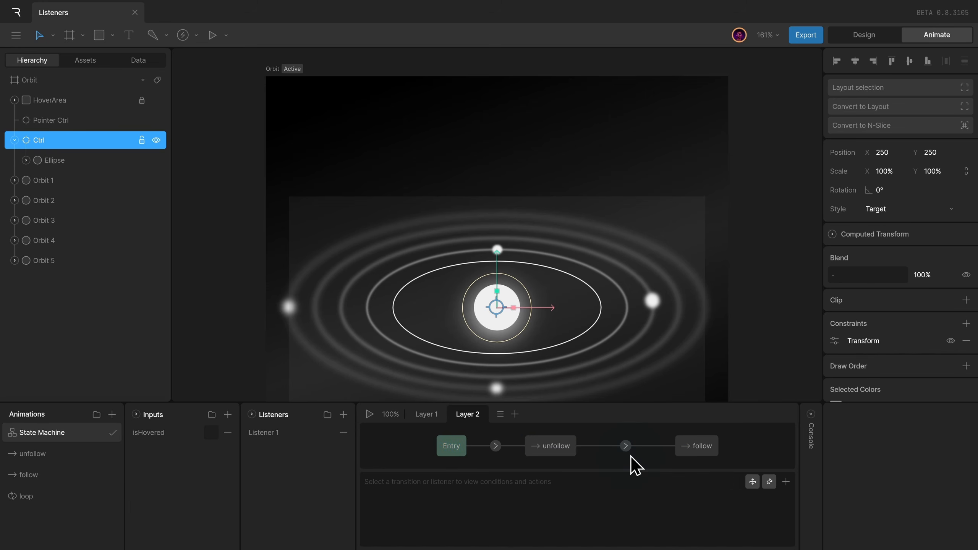
Step: Add a condition to the unfollow to follow transition requiring isHovered to be true
click(626, 446)
click(785, 482)
click(408, 501)
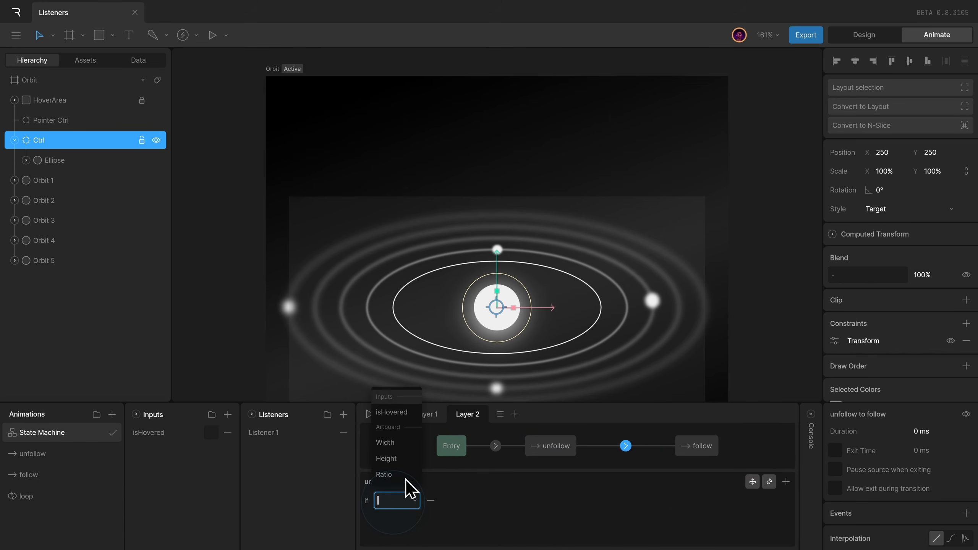
click(391, 420)
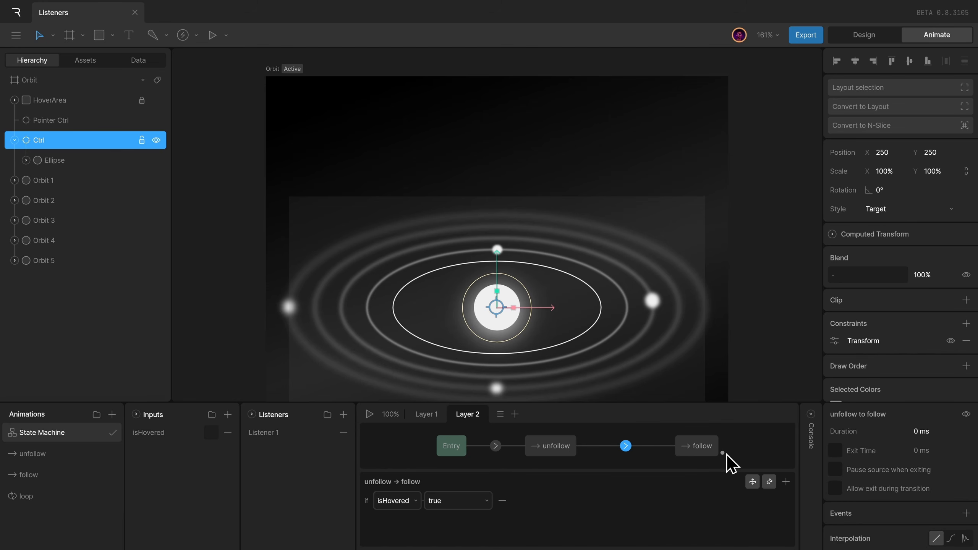
Step: Create a transition from follow back to unfollow with the condition that isHovered is false
drag(726, 454, 588, 465)
click(619, 446)
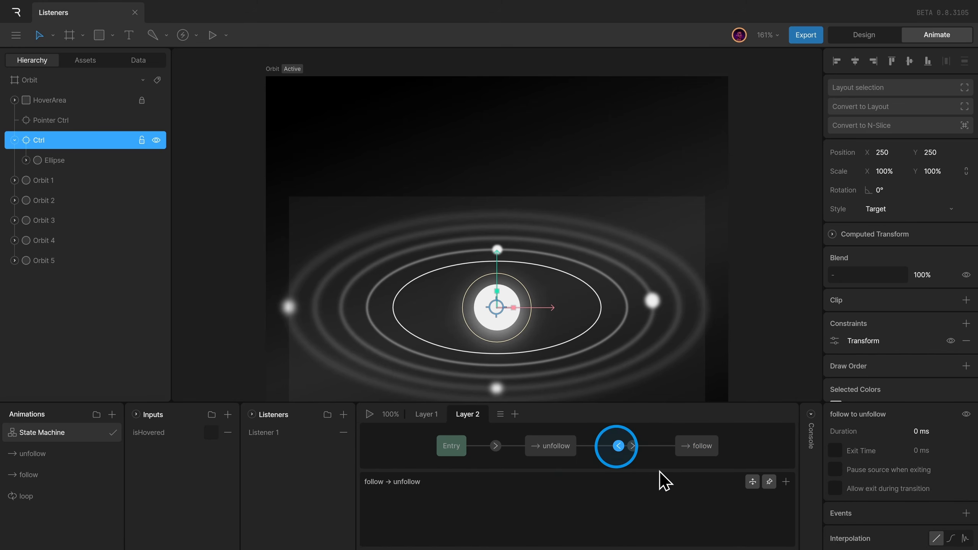
click(786, 481)
click(456, 501)
click(454, 522)
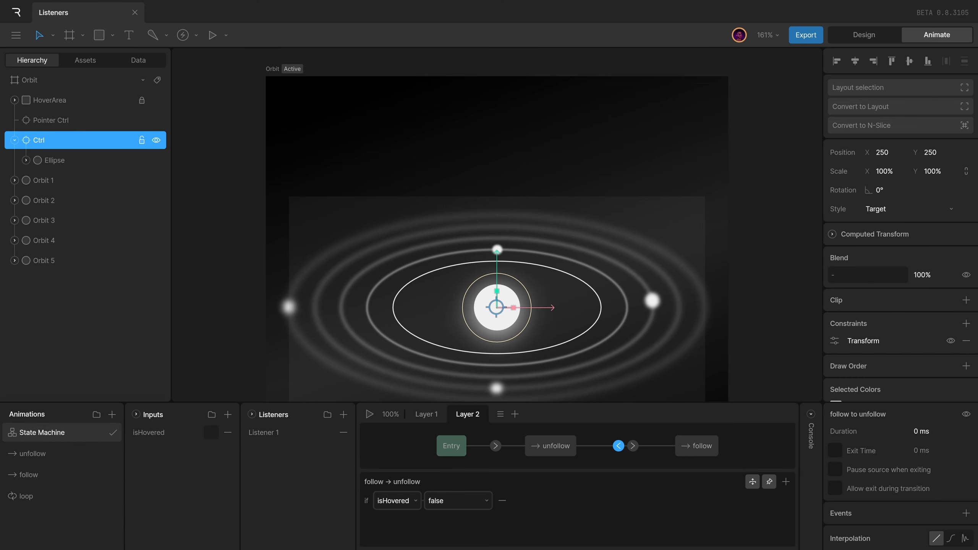
Step: Rename Listener 1 as Pointer Move
double_click(261, 432)
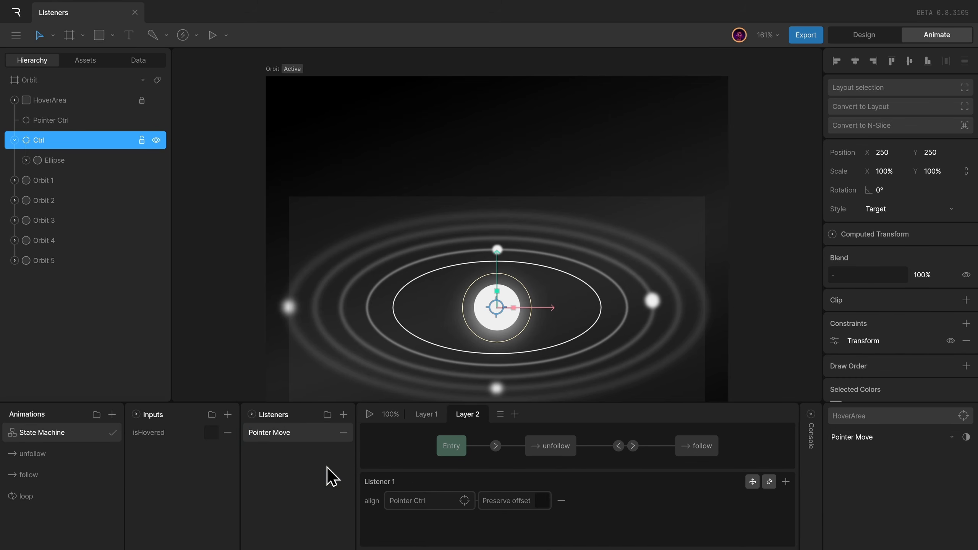
Step: Add a listener targeting HoverArea, name it Hover In, and have it respond to Pointer Enter
click(245, 227)
click(89, 102)
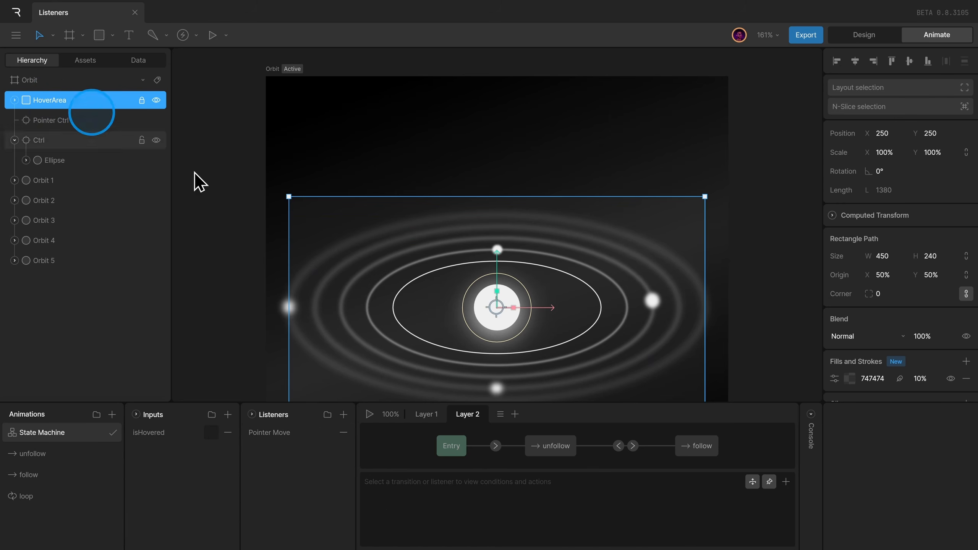
click(344, 414)
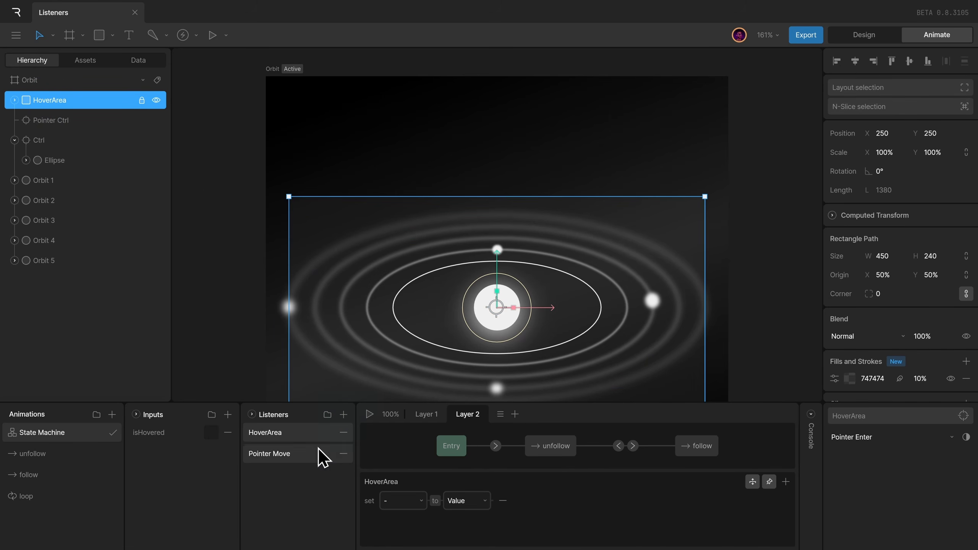
double_click(283, 433)
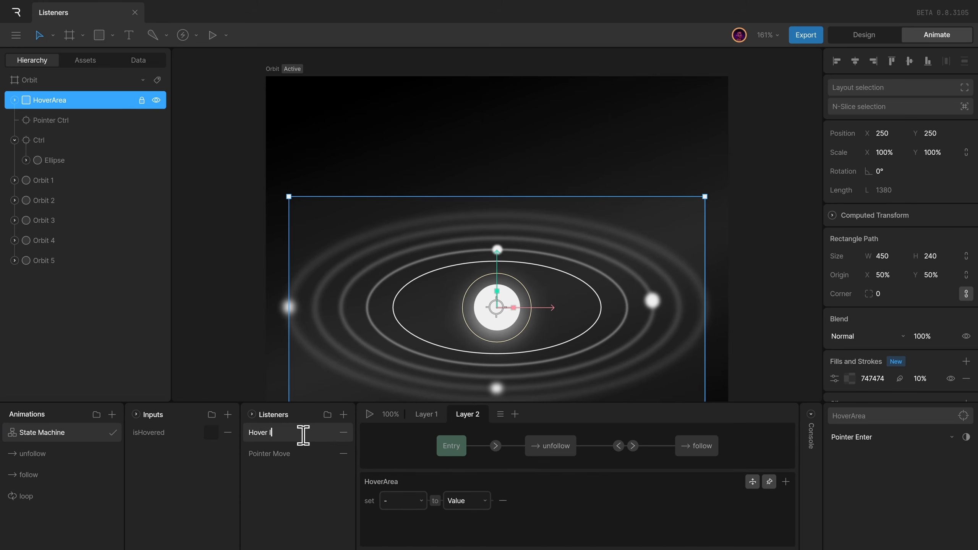
click(887, 436)
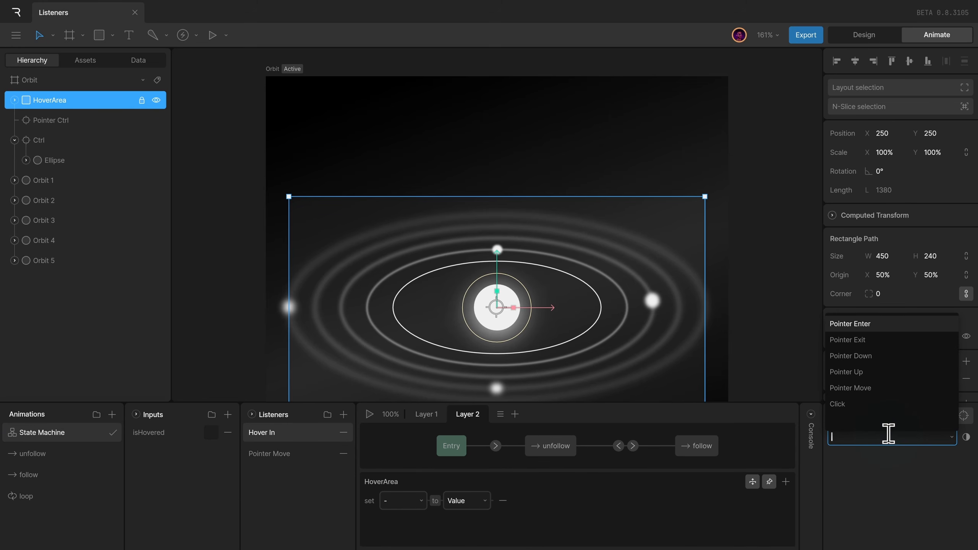
click(854, 324)
Step: Replace Hover In's default action with an input action that sets isHovered to true
click(502, 500)
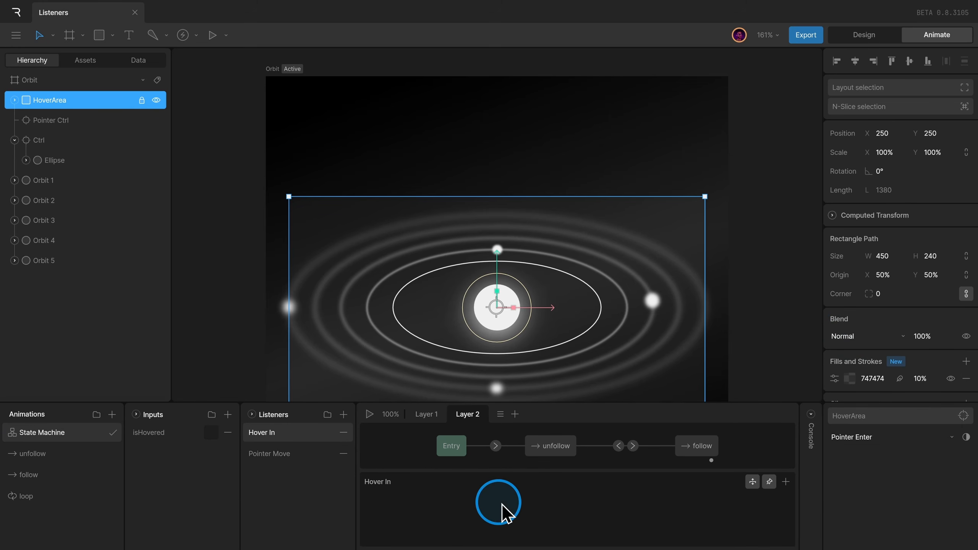
click(786, 482)
click(741, 410)
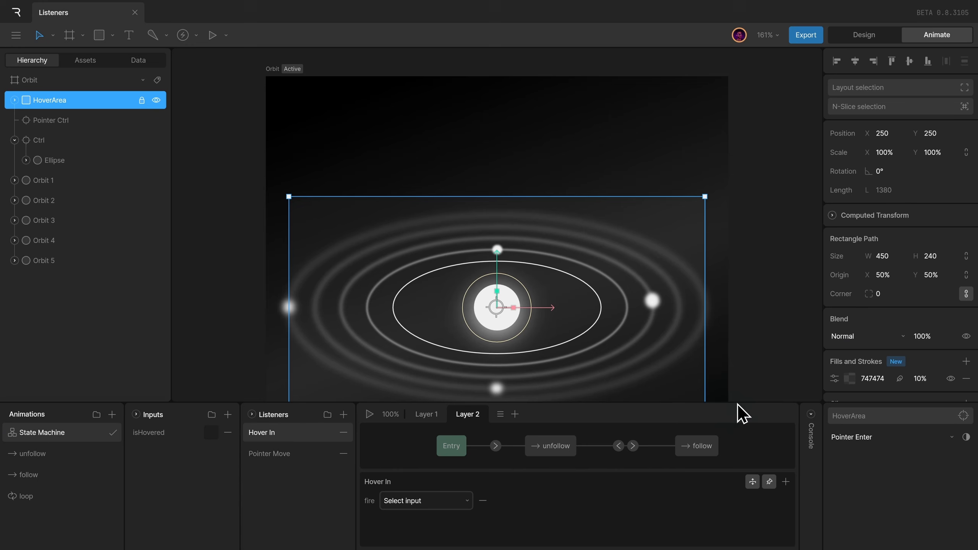
click(396, 502)
click(407, 479)
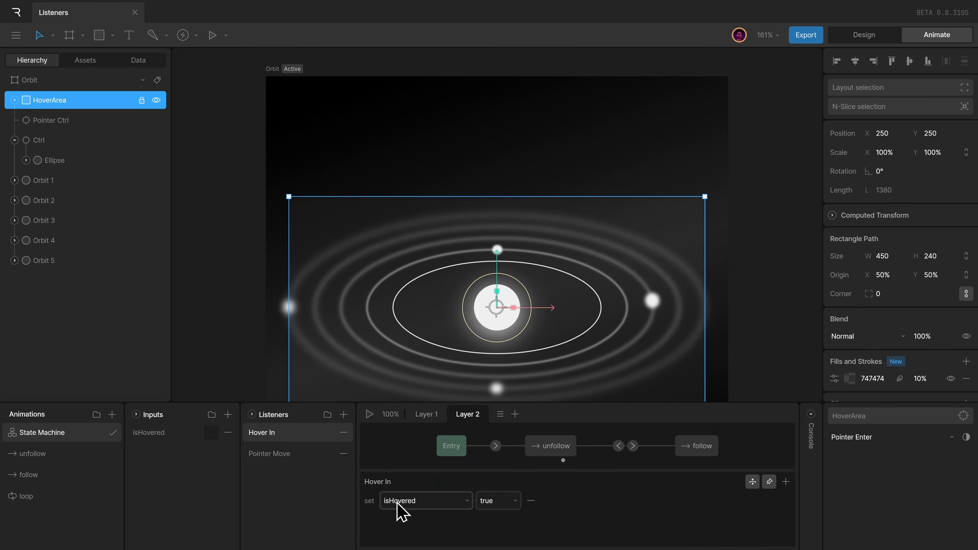
Step: Duplicate the Hover In listener and rename the copy Hover Out
right_click(310, 437)
click(323, 457)
double_click(308, 433)
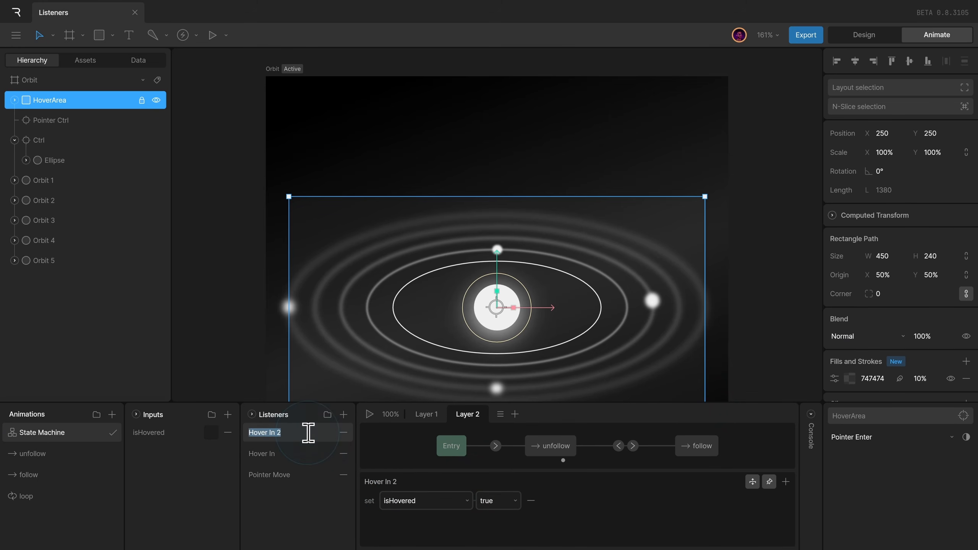
click(308, 433)
Step: Have Hover Out respond to Pointer Exit and set isHovered to false
click(871, 437)
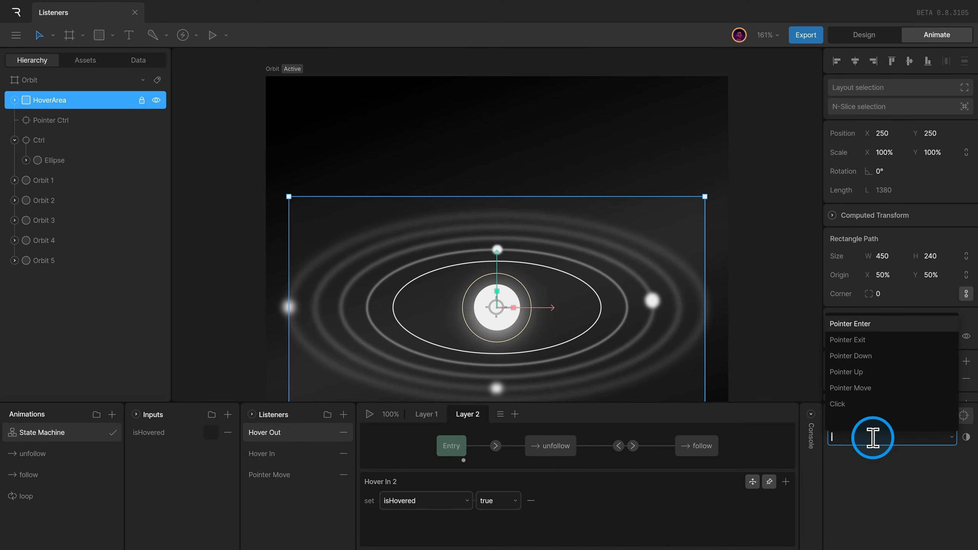
click(854, 347)
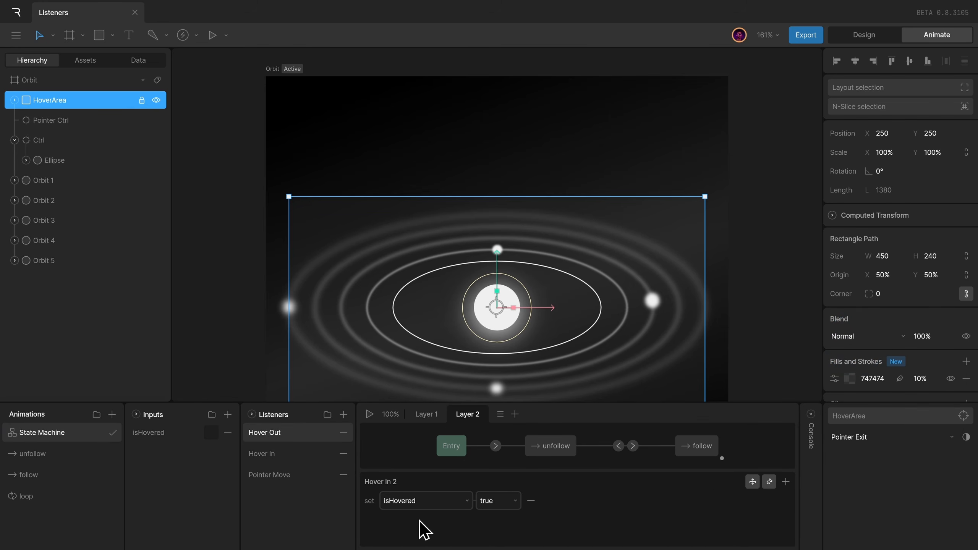
click(505, 517)
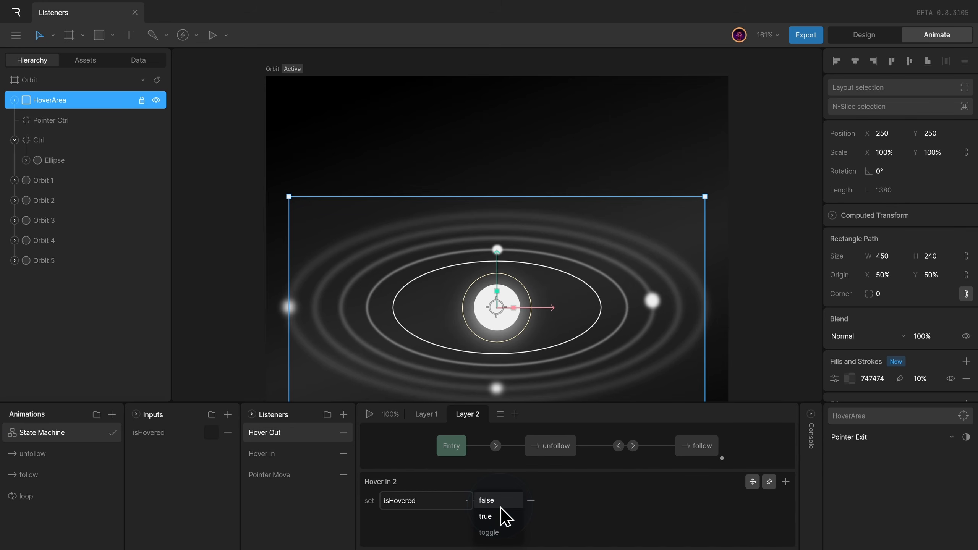
click(504, 517)
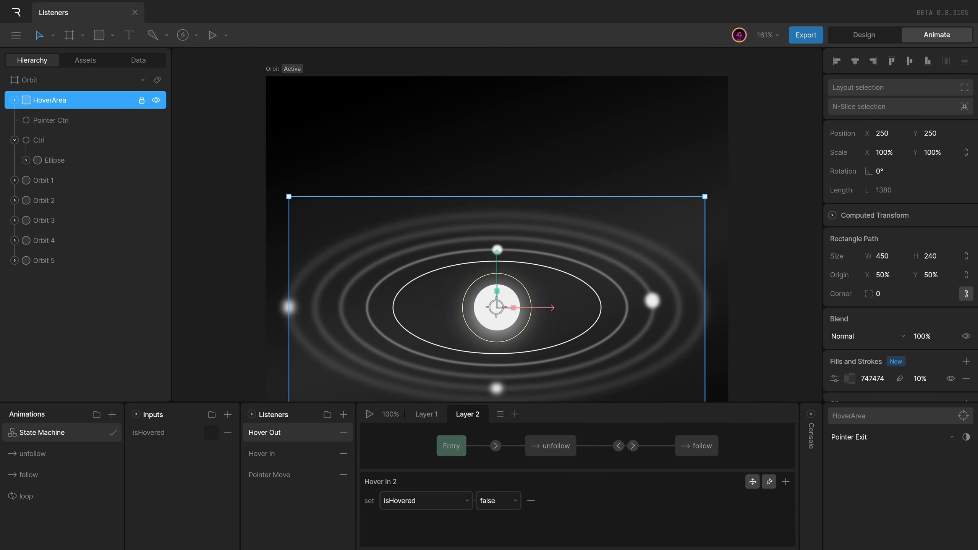
Step: Give both transitions between unfollow and follow a 200 ms duration with eased curve interpolation
click(788, 365)
drag(766, 367, 762, 324)
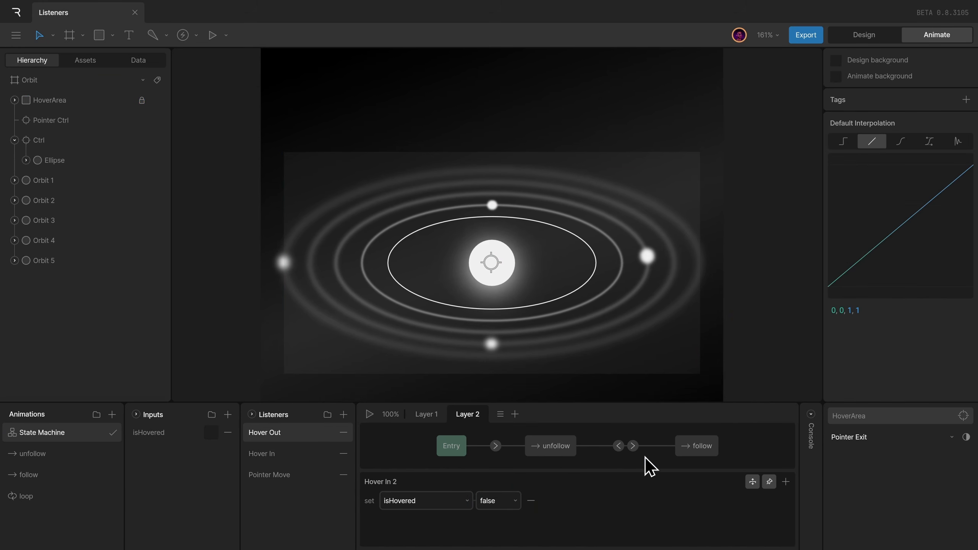
drag(645, 457, 610, 432)
click(936, 429)
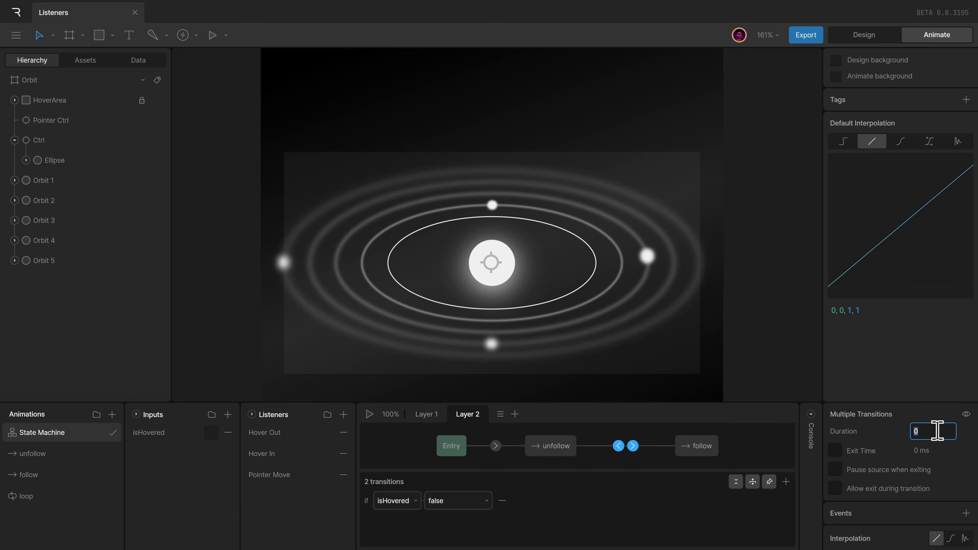
click(951, 538)
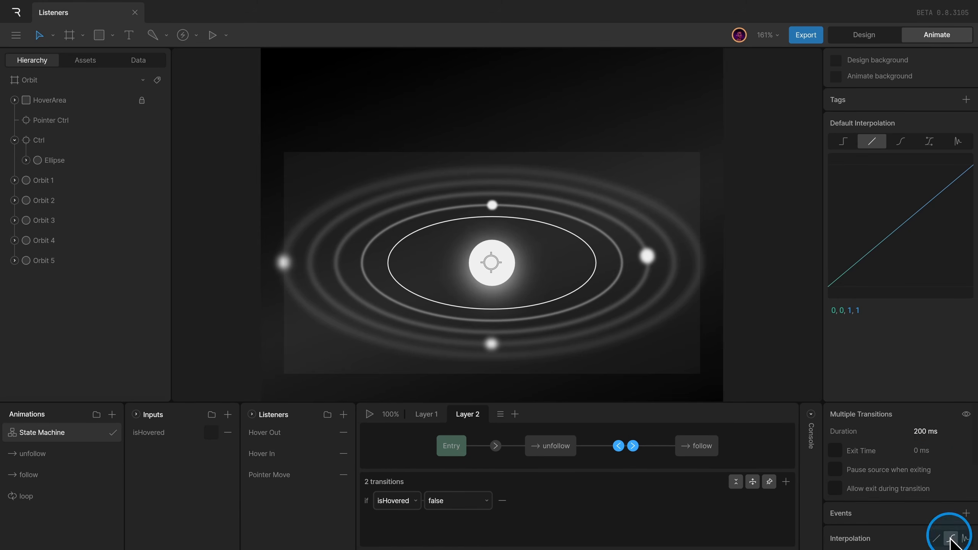
Step: Play the state machine to test the hover behaviour over the orbit area, and stop the playback
click(370, 414)
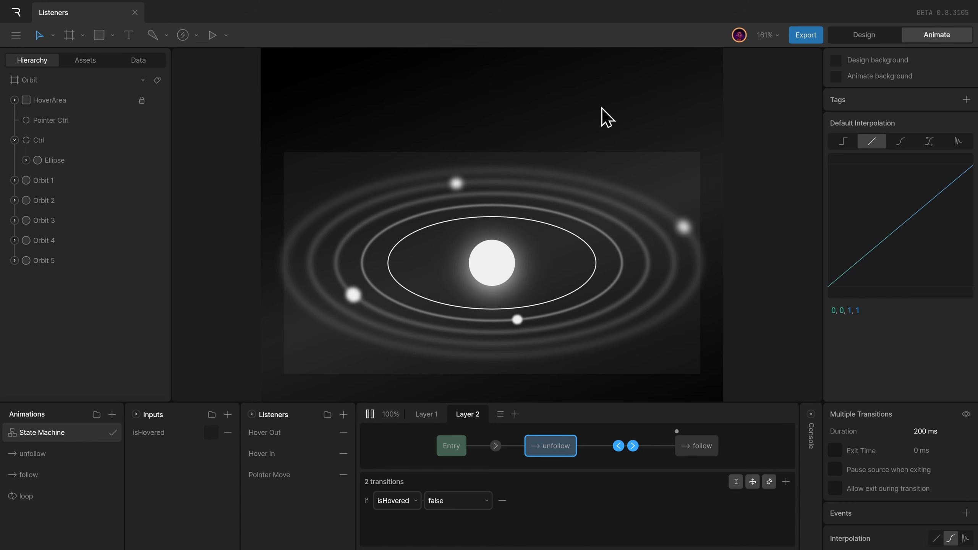
key(space)
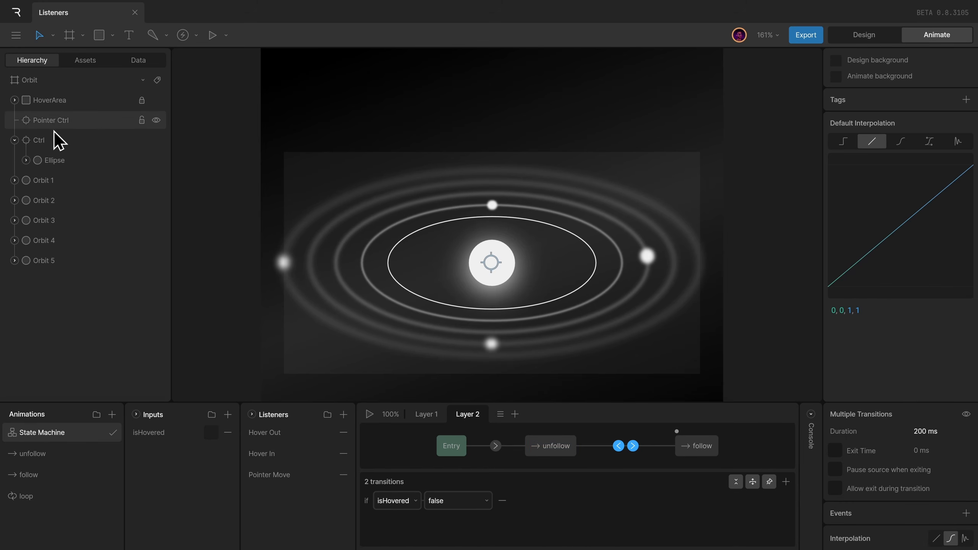
Step: Open the Transform constraint settings of the Ctrl group and play the state machine to watch the constraint's strength
click(55, 142)
click(835, 341)
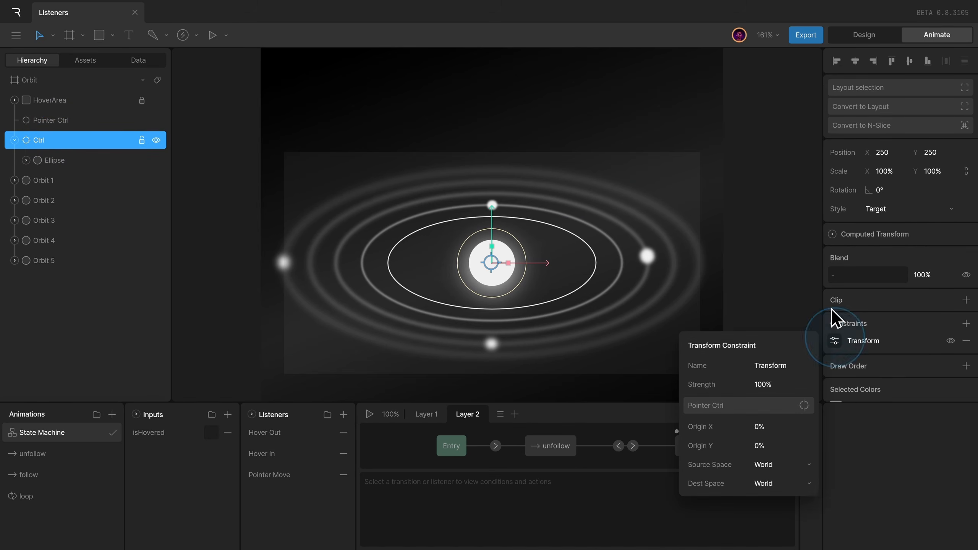
click(370, 414)
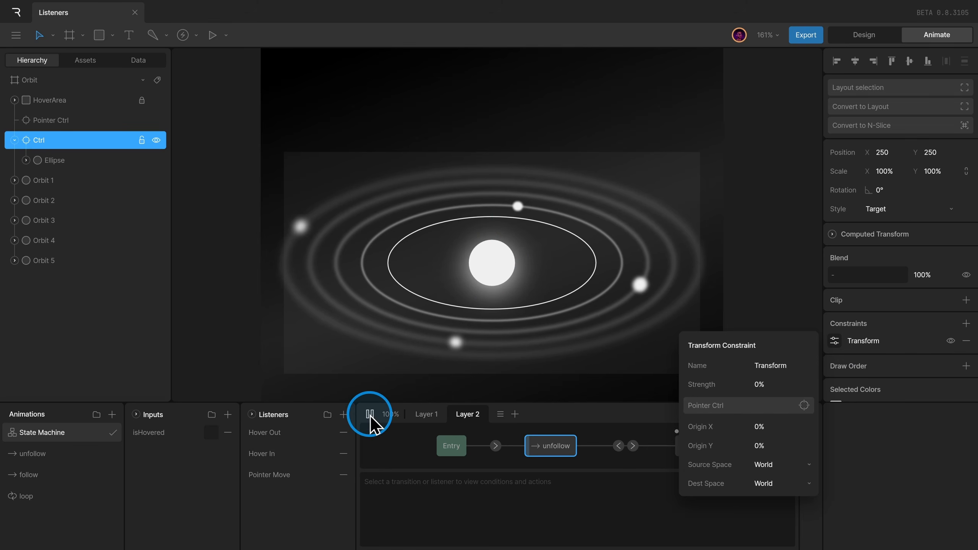